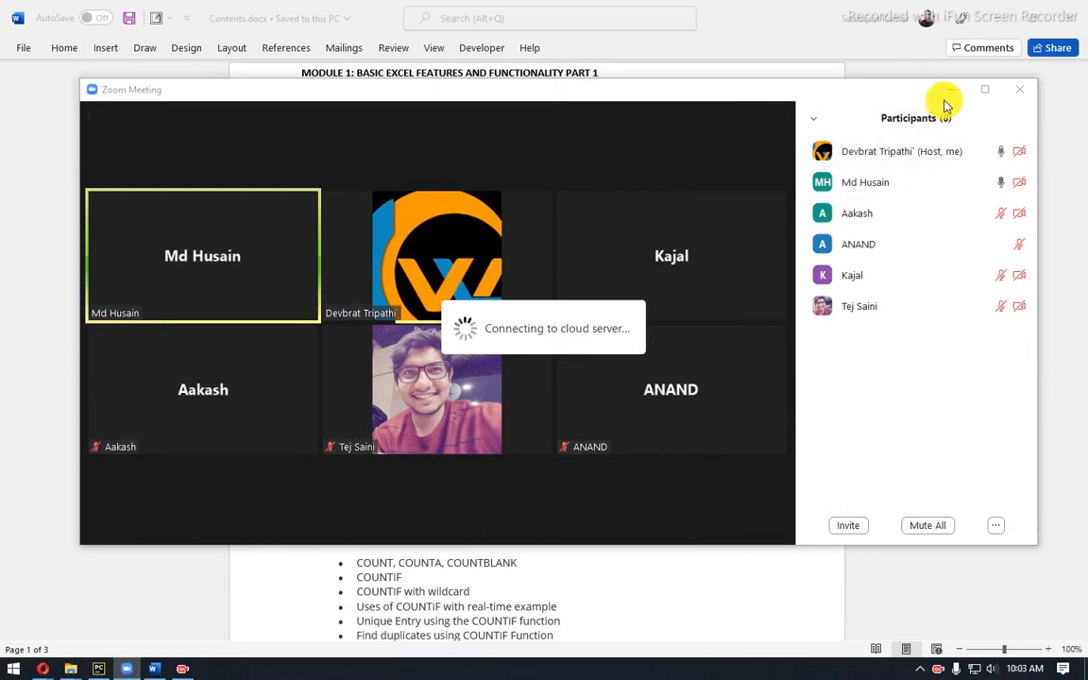
Minimize the Zoom window, highlight 'Conditional and Custom formatting' in Word, and switch to Excel.
click(951, 88)
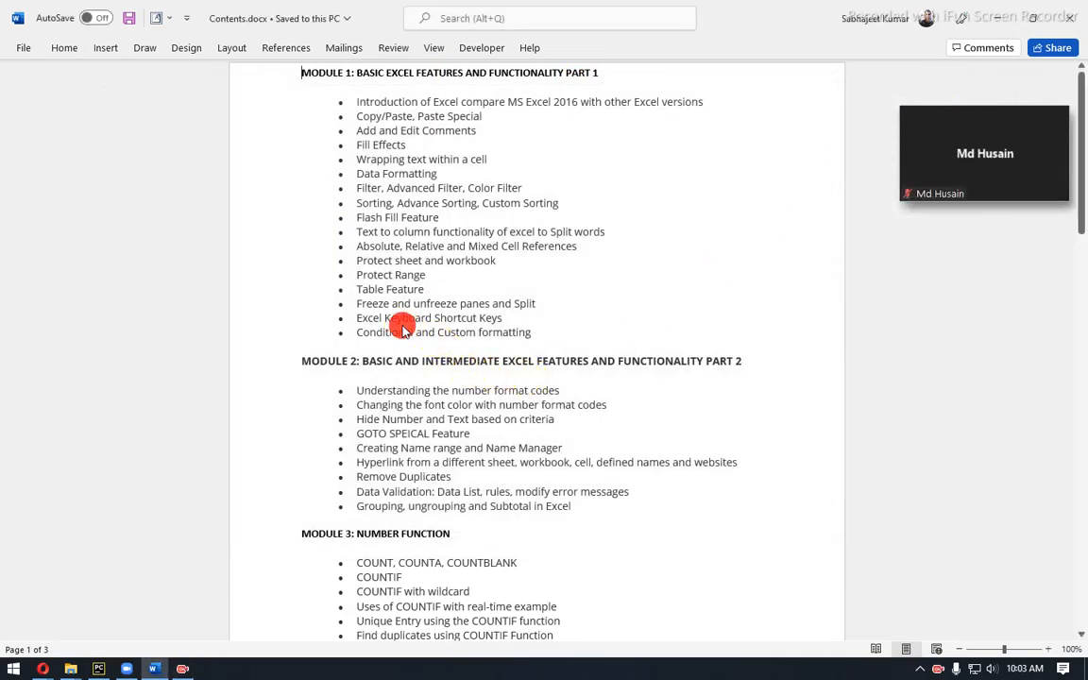
drag(365, 334, 505, 336)
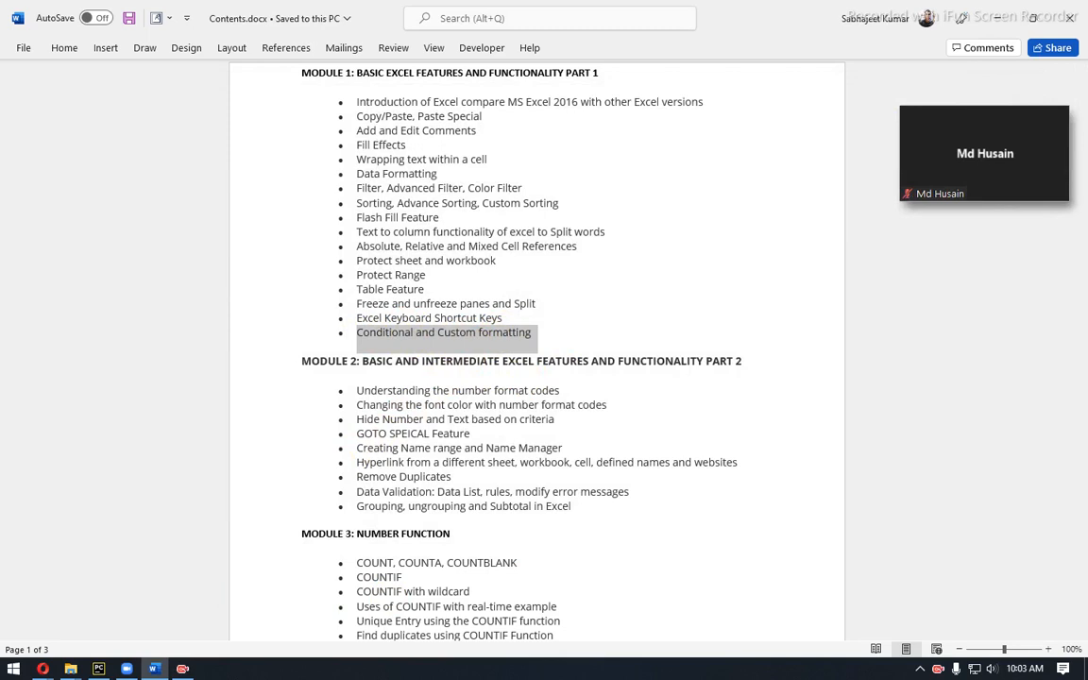
click(71, 668)
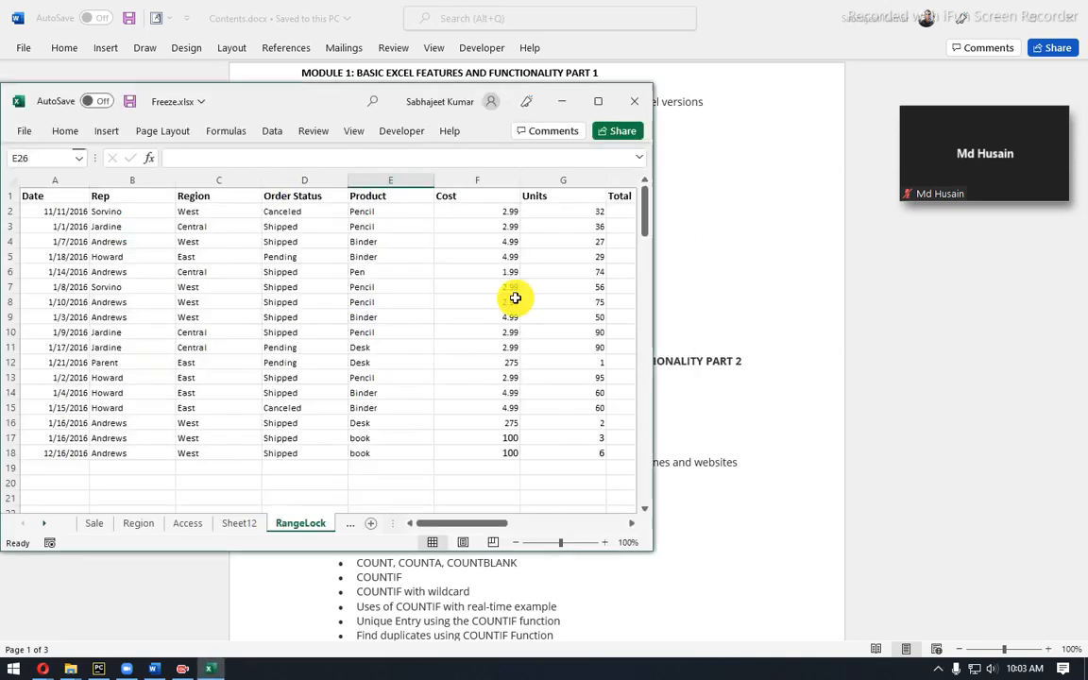
Maximize Excel, look through Sheet12 and Access, then return to RangeLock and select A1:H18.
click(601, 101)
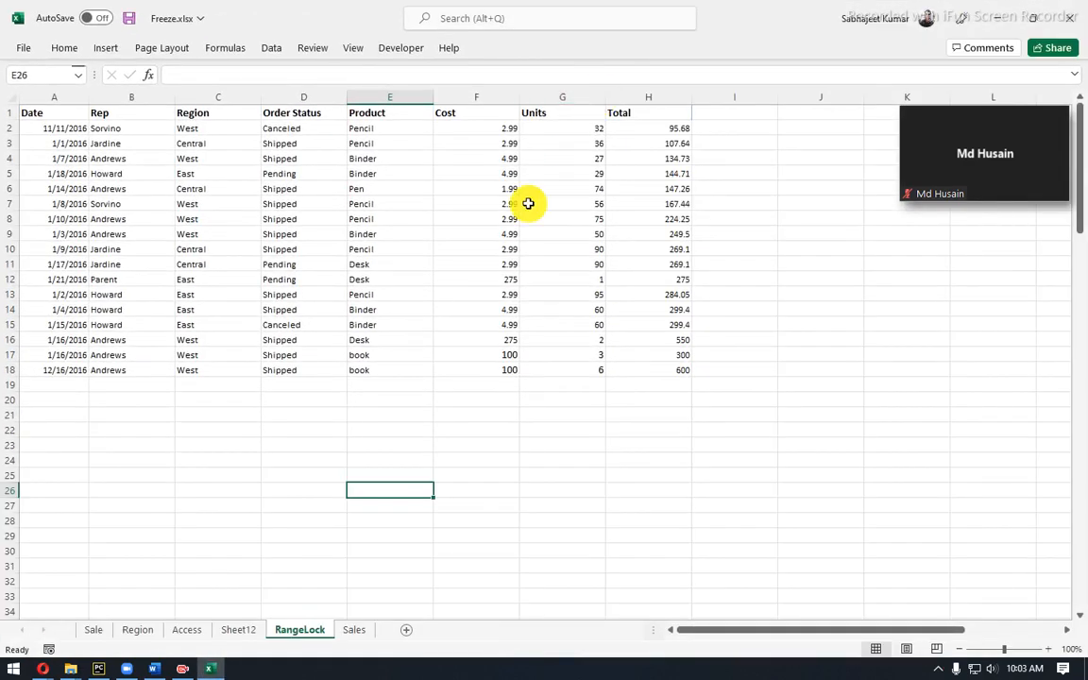
click(233, 632)
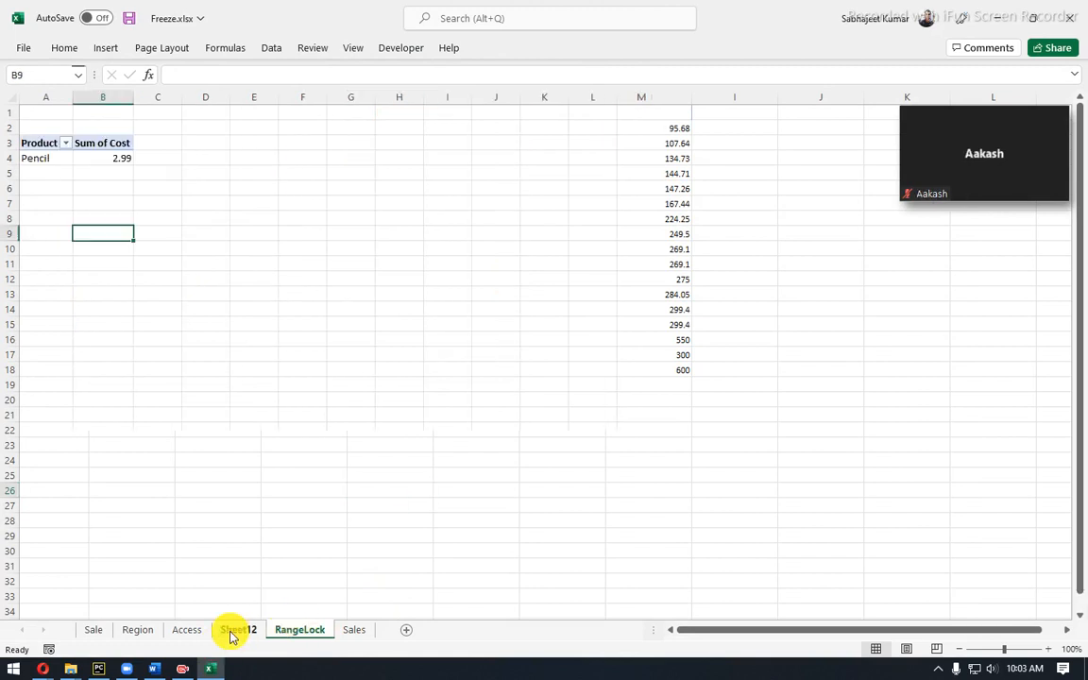
click(183, 643)
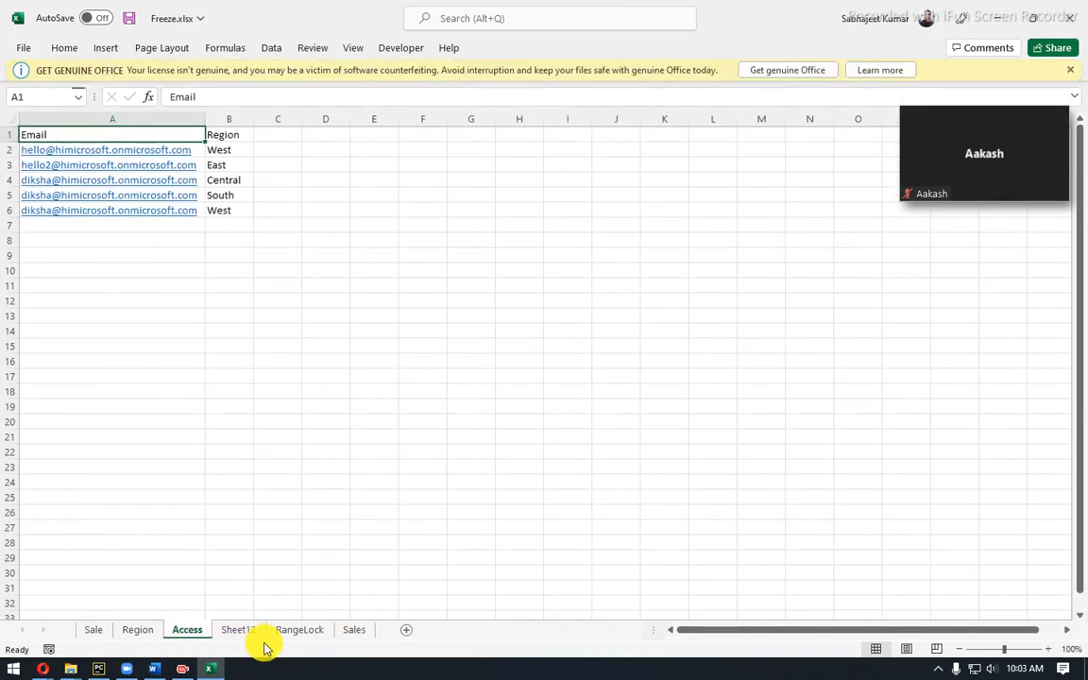
click(289, 634)
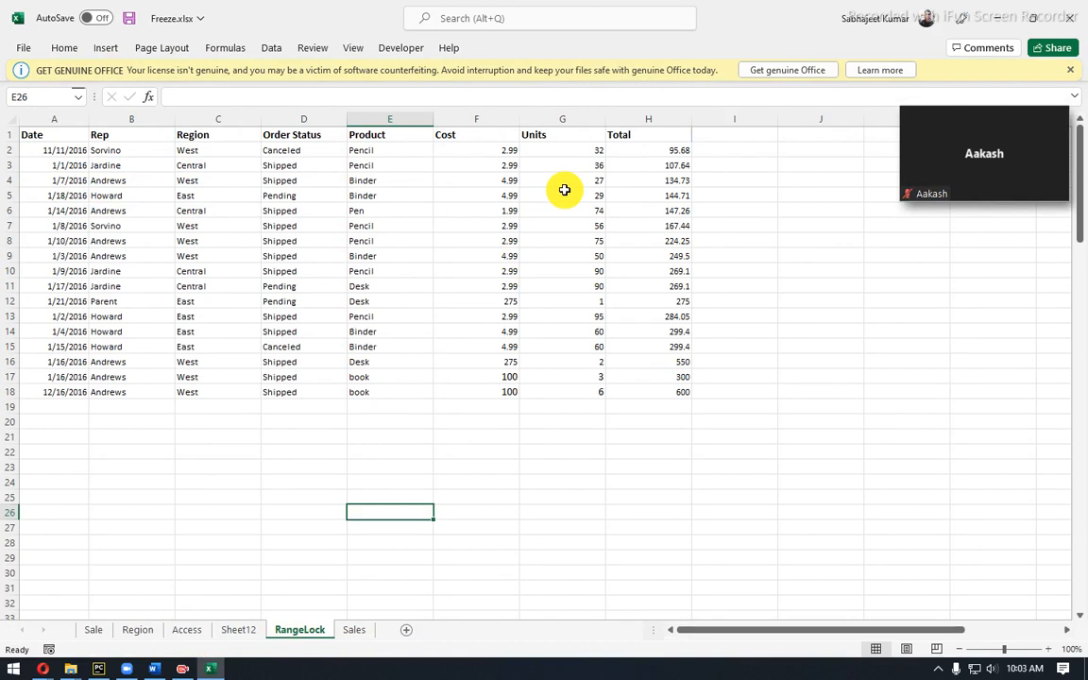
drag(647, 141, 63, 391)
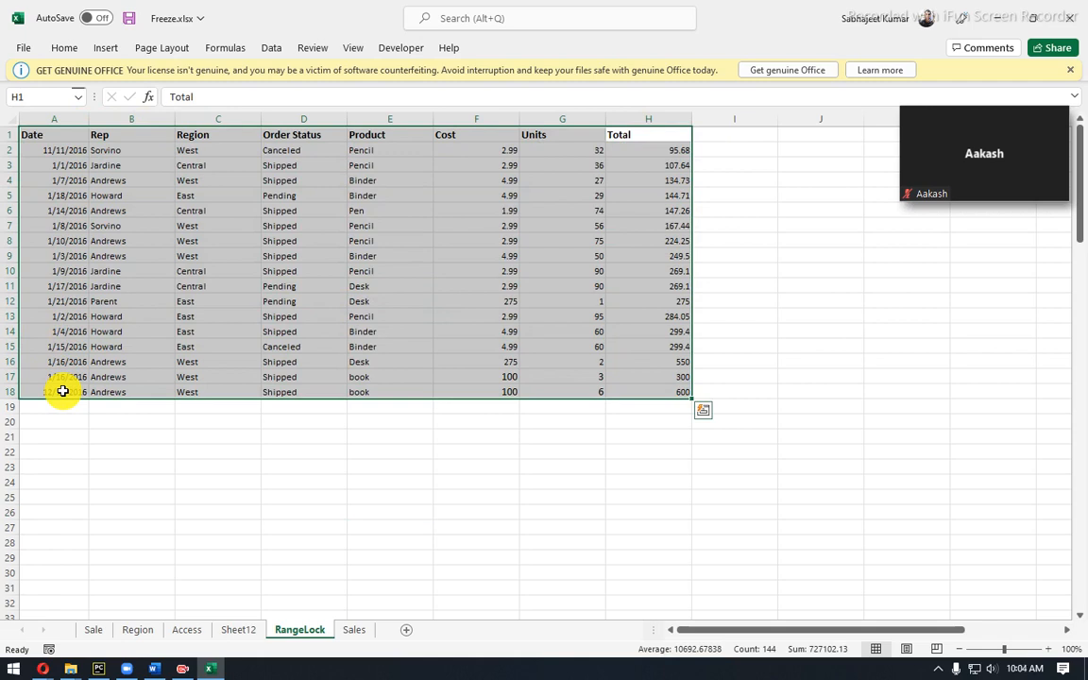
Hide the Zoom participant video and restore the full meeting window.
mouse_move(966, 133)
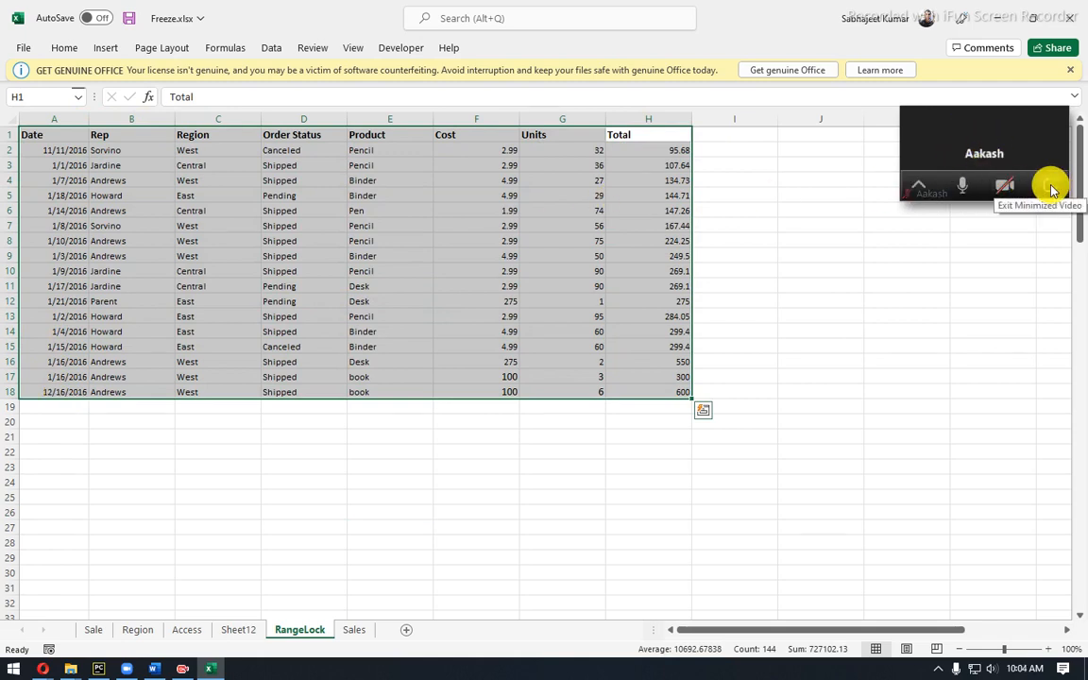
click(921, 183)
mouse_move(948, 175)
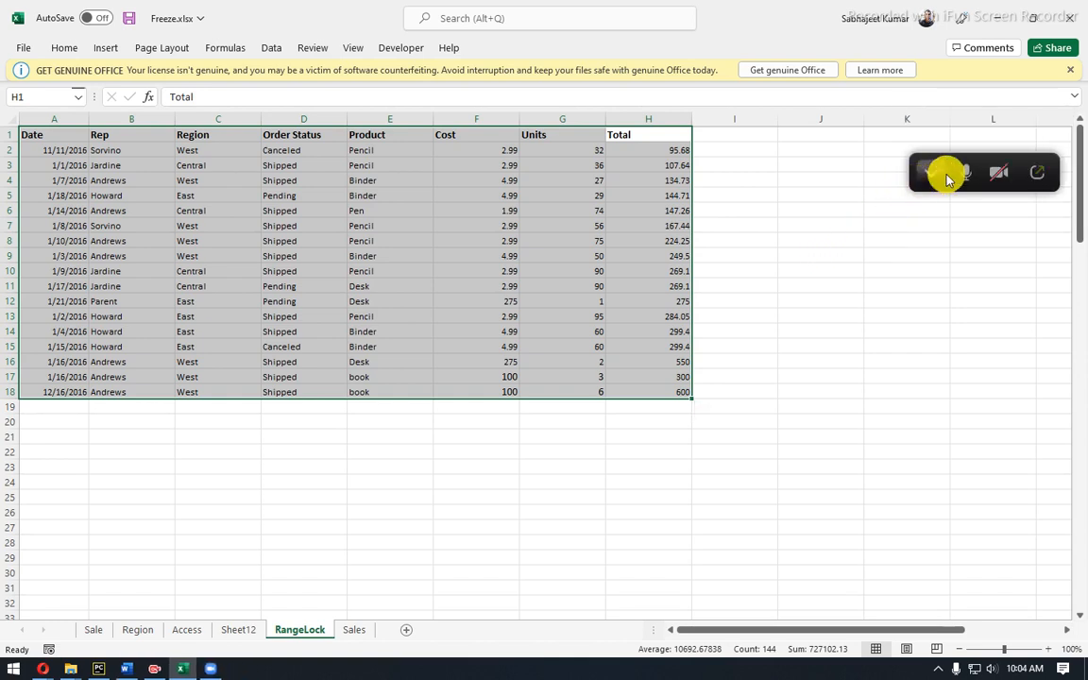
click(1047, 167)
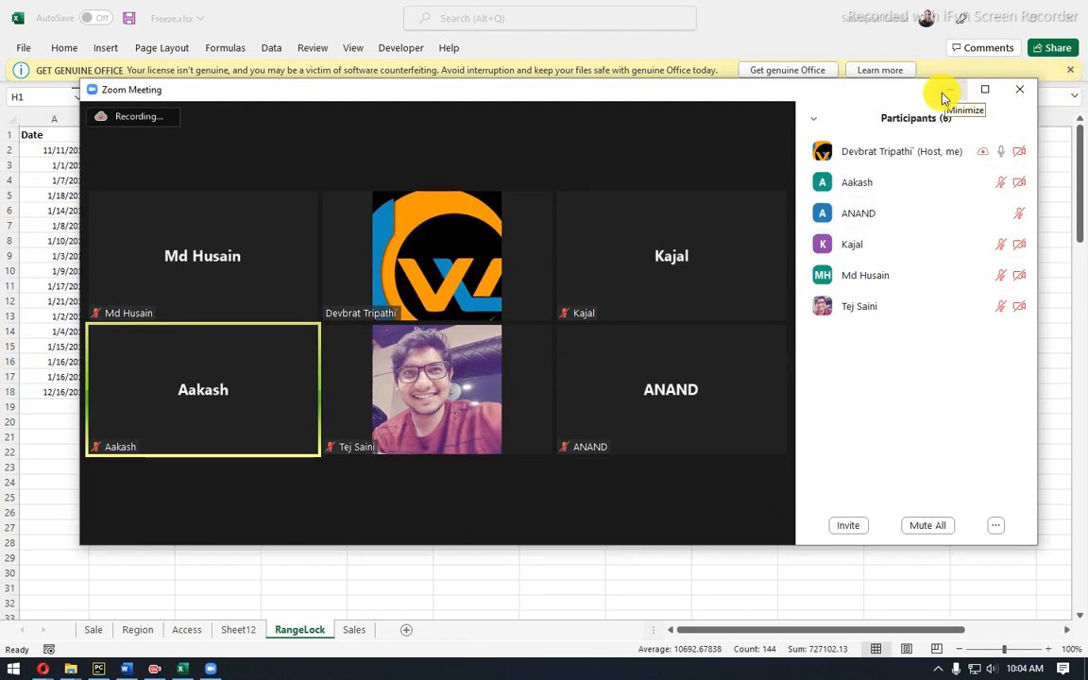
Minimize Zoom and narrow the Cost column to about half its width.
click(944, 92)
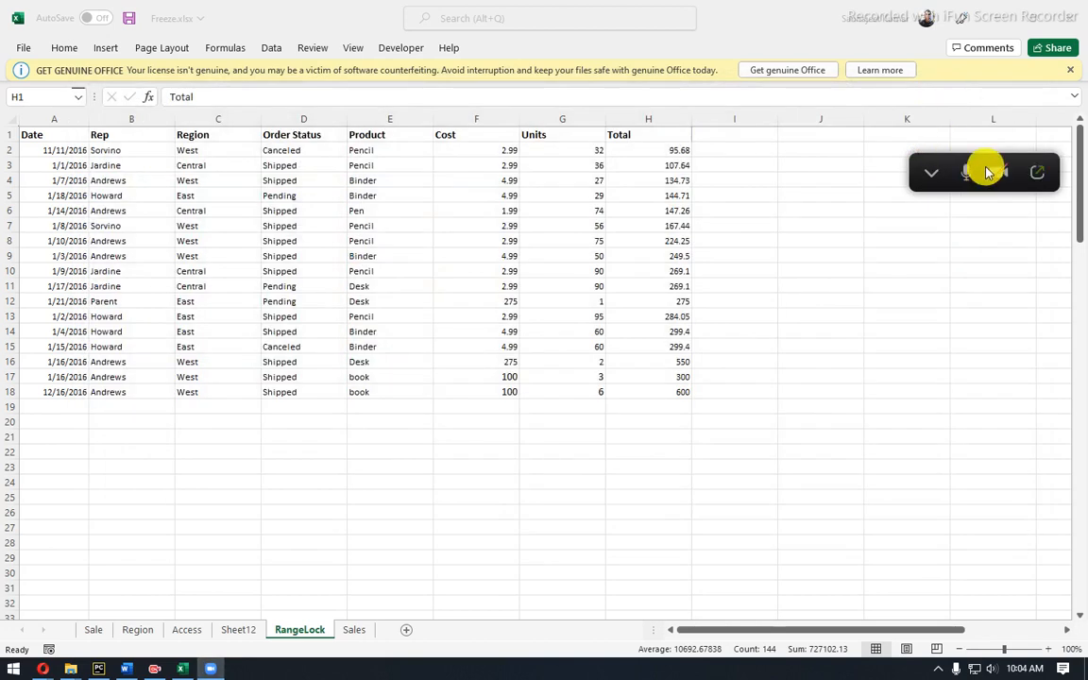
drag(943, 163, 339, 9)
key(ctrl+a)
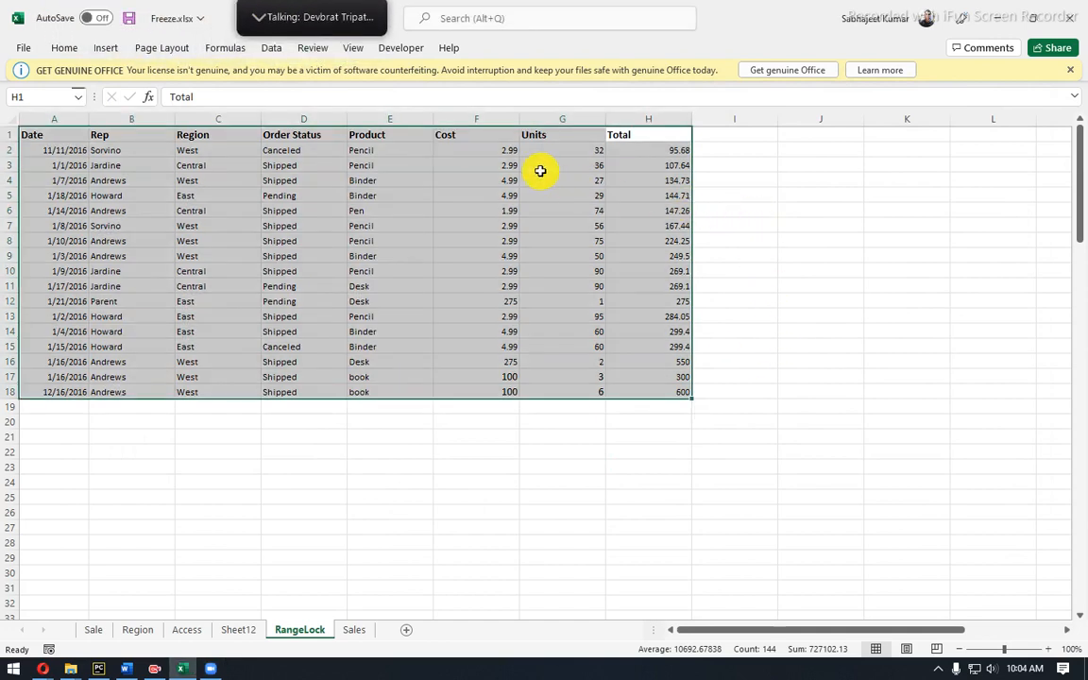
drag(516, 121, 479, 113)
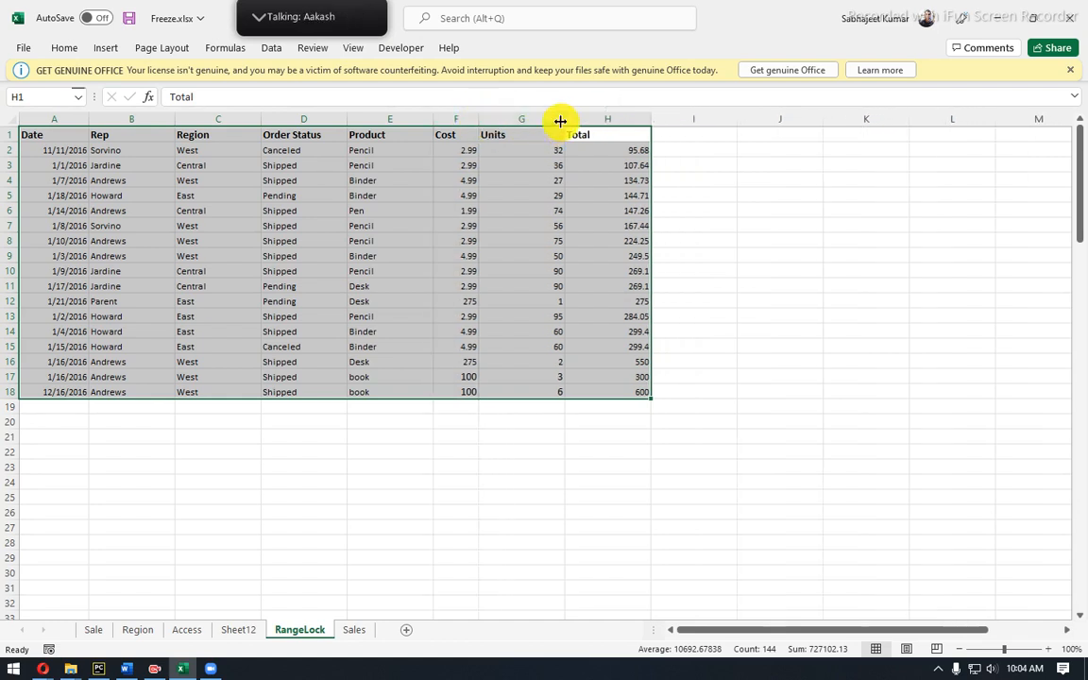
Bring the Zoom meeting back and share the screen showing the RangeLock sheet.
mouse_move(320, 20)
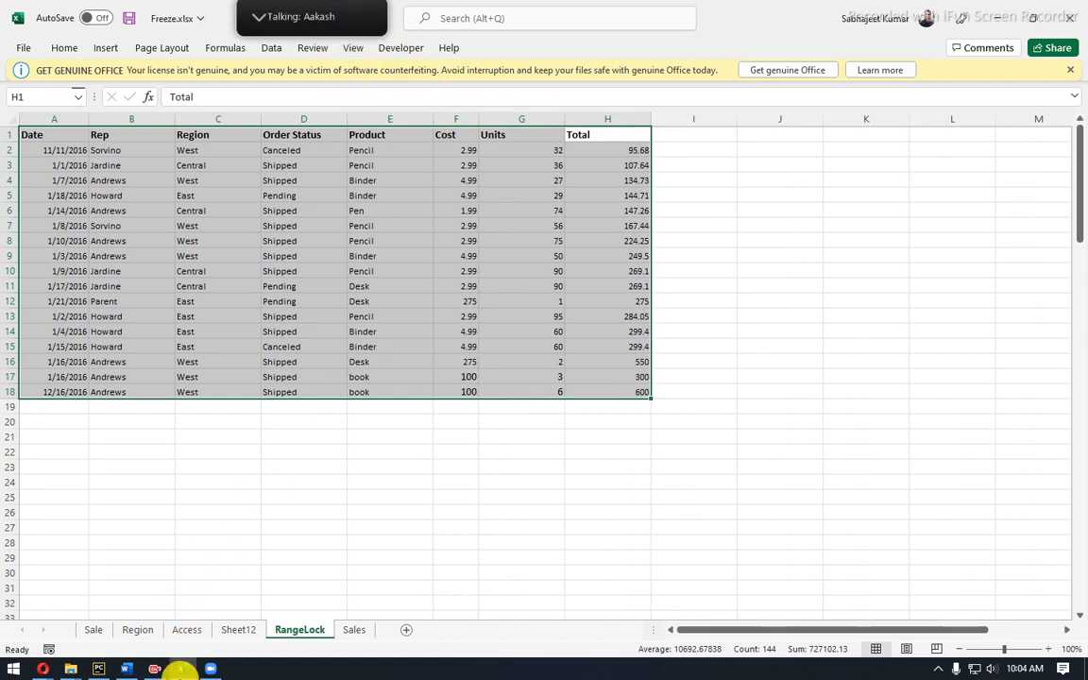
click(37, 673)
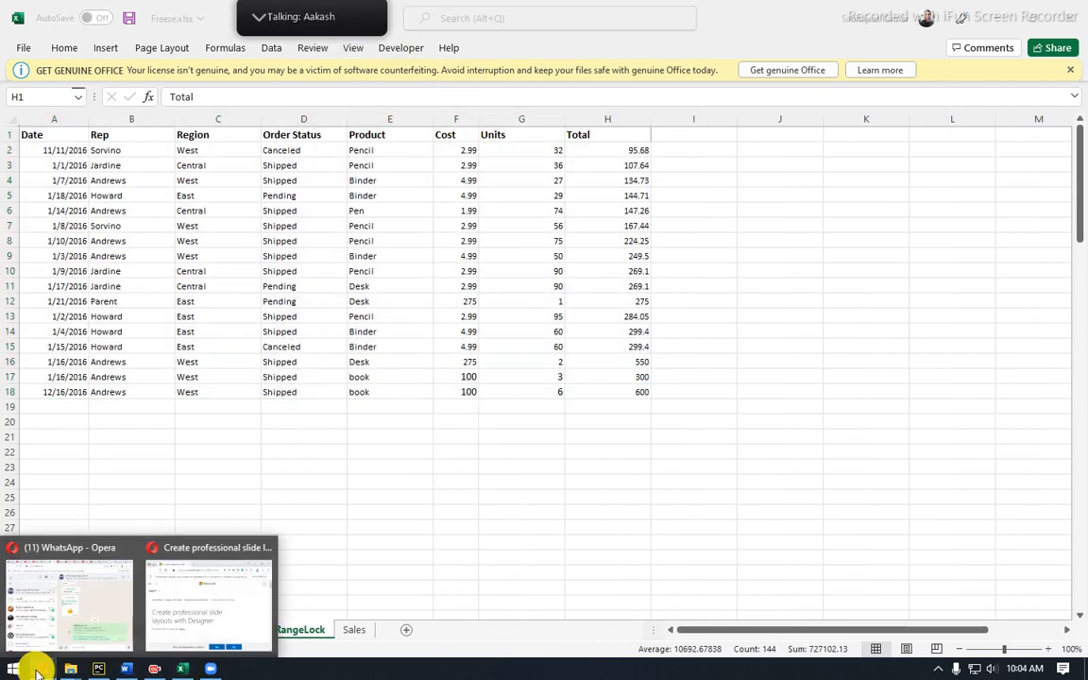
click(350, 506)
click(207, 672)
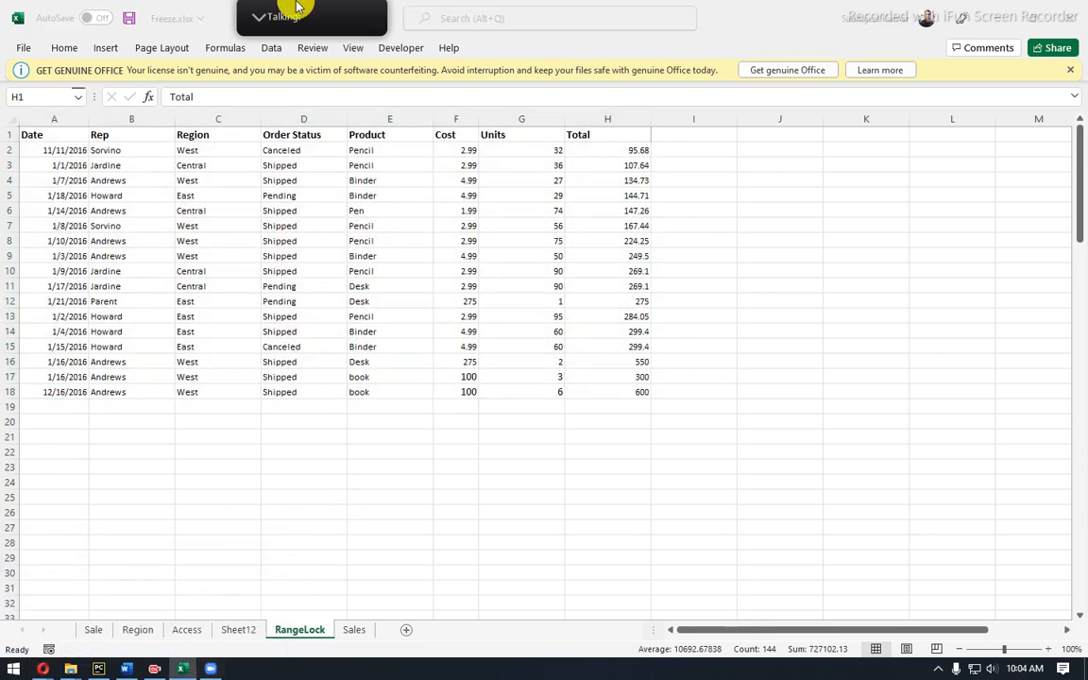
click(367, 17)
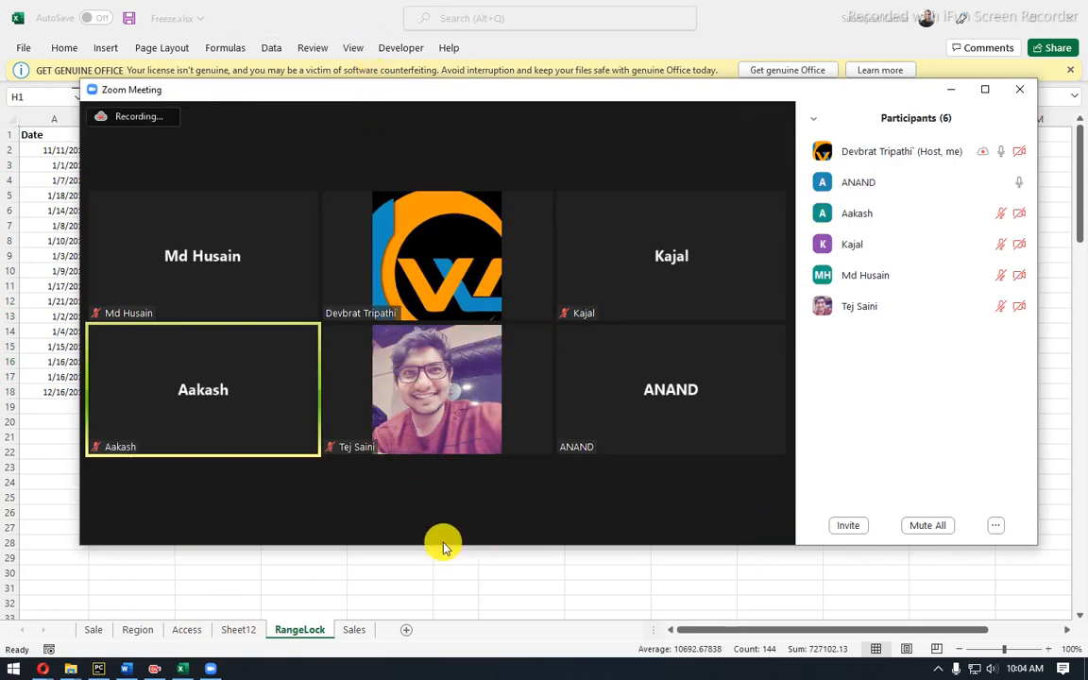
click(422, 522)
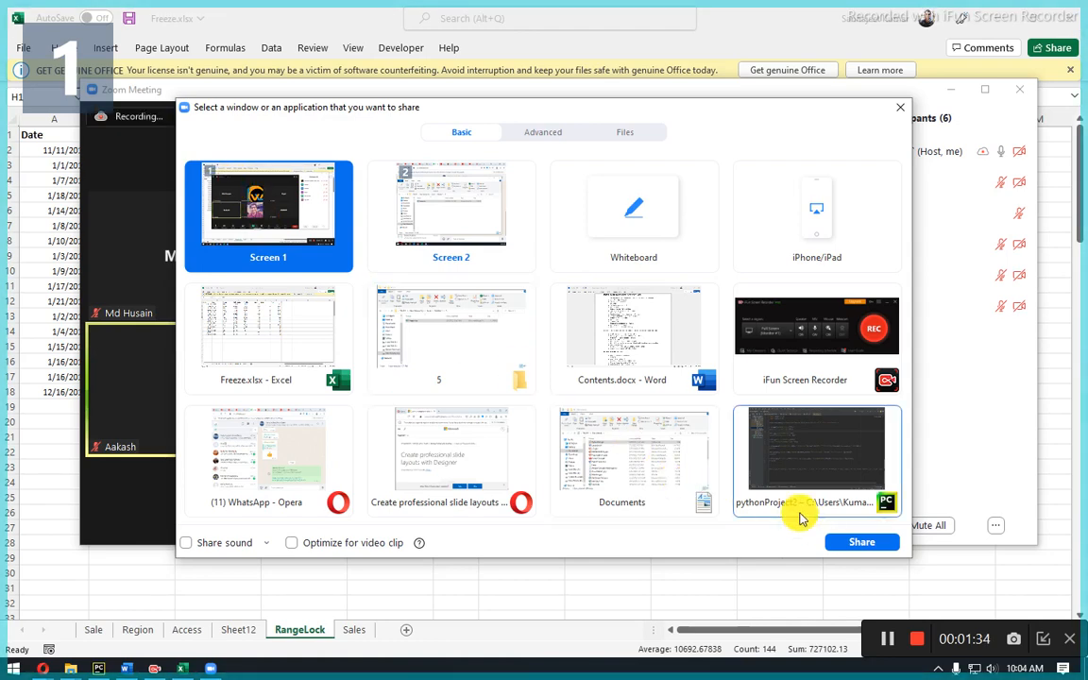
click(840, 541)
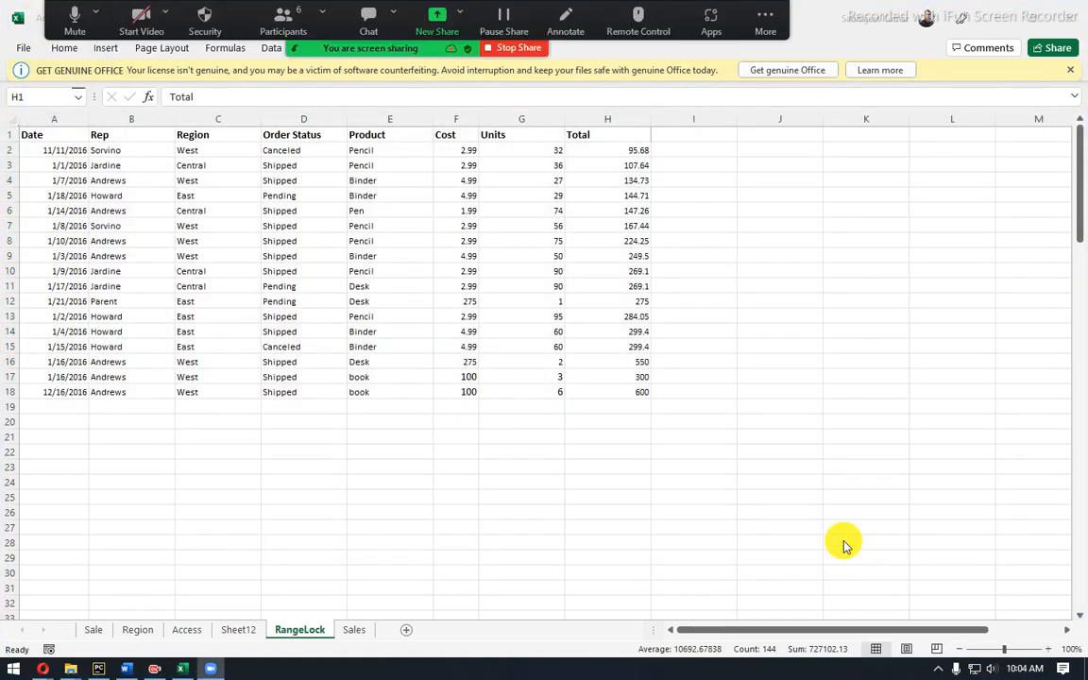
click(741, 227)
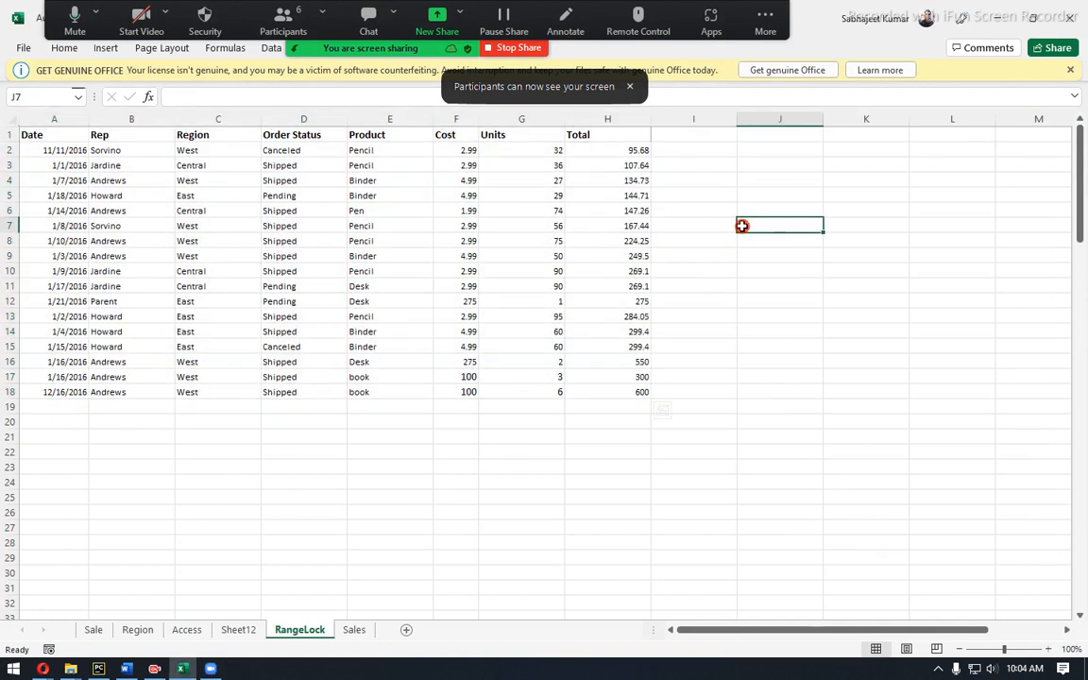
Drag column G's border left to shrink it, then select the whole table from H1.
click(556, 193)
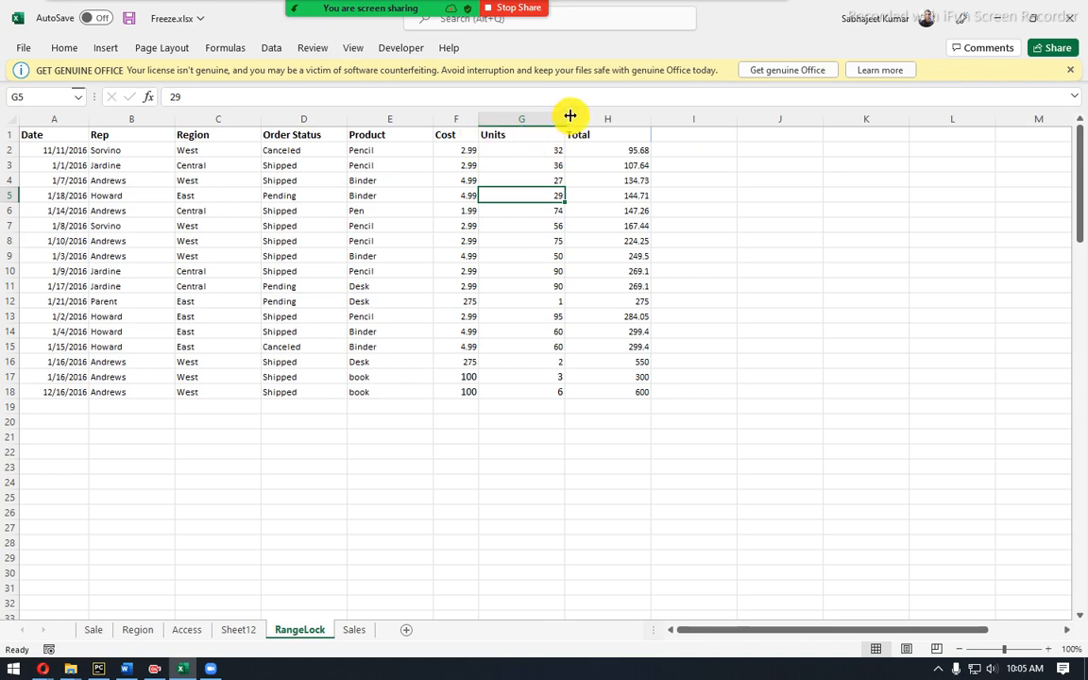
drag(564, 114, 543, 111)
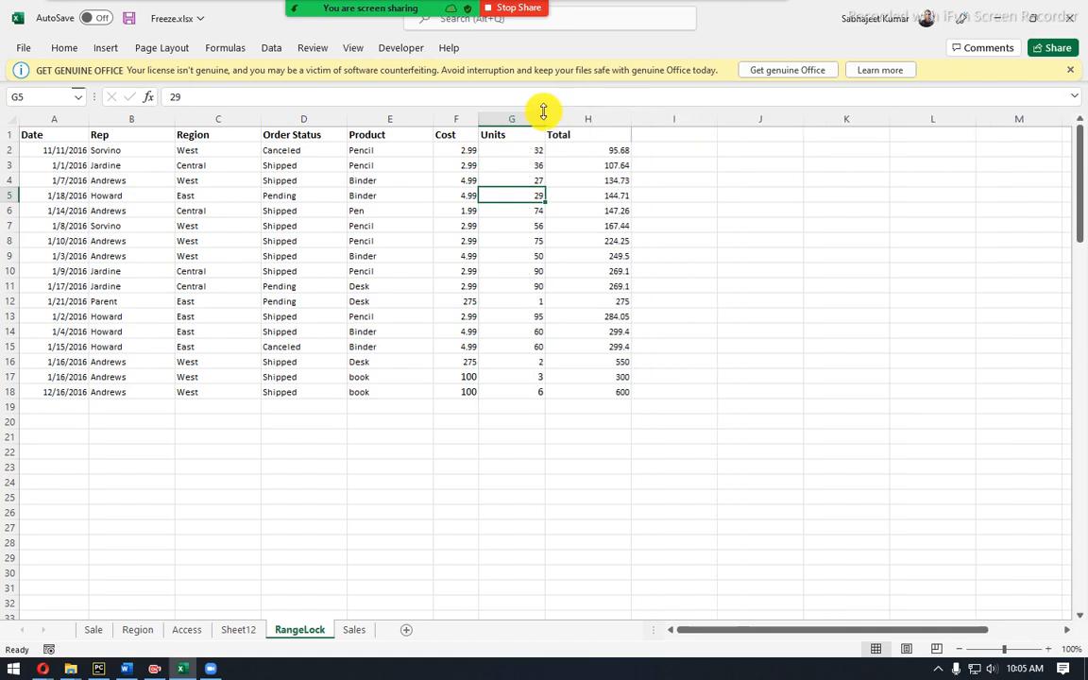
click(595, 138)
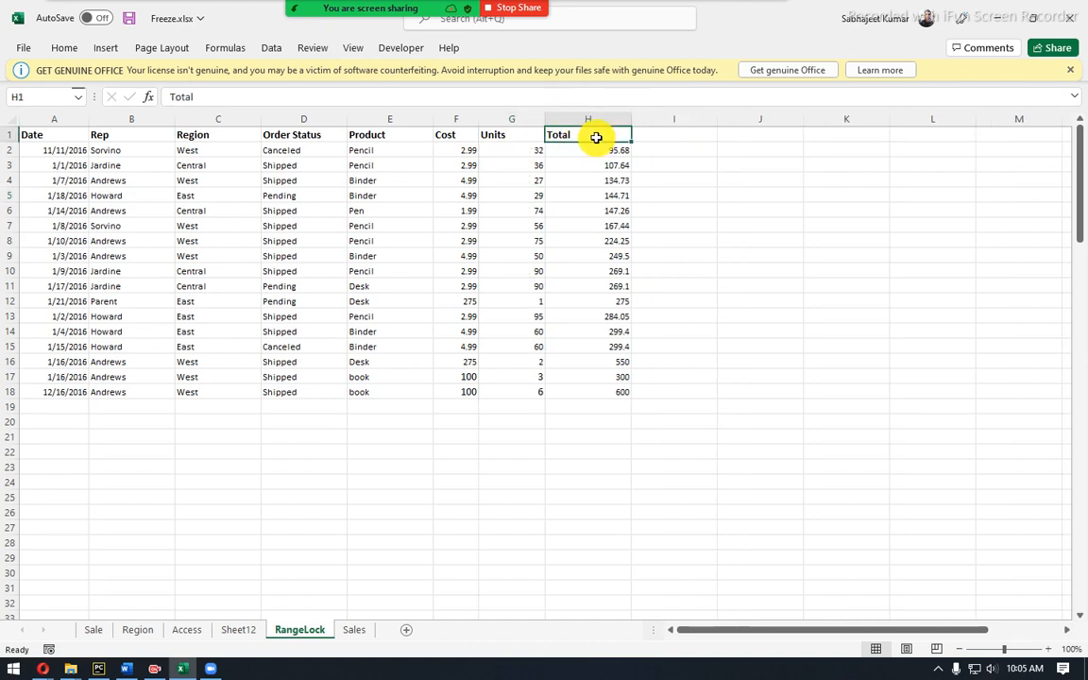
key(ctrl+a)
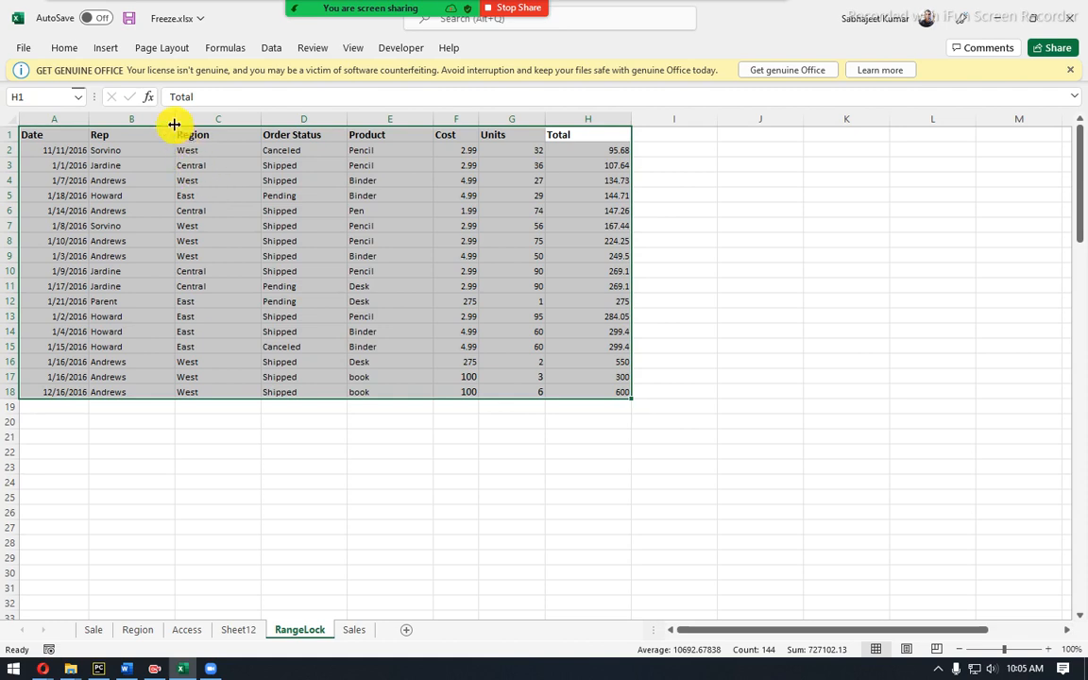
Select full columns A through H and resize them to one uniform, narrower width.
drag(174, 120, 132, 118)
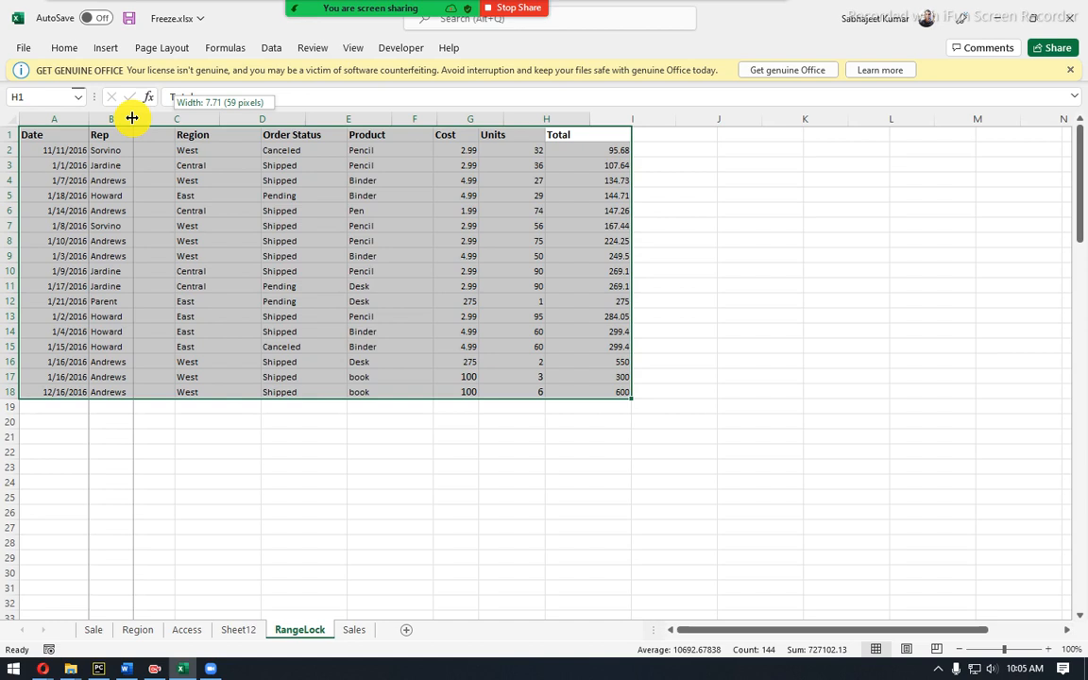
drag(133, 118, 132, 118)
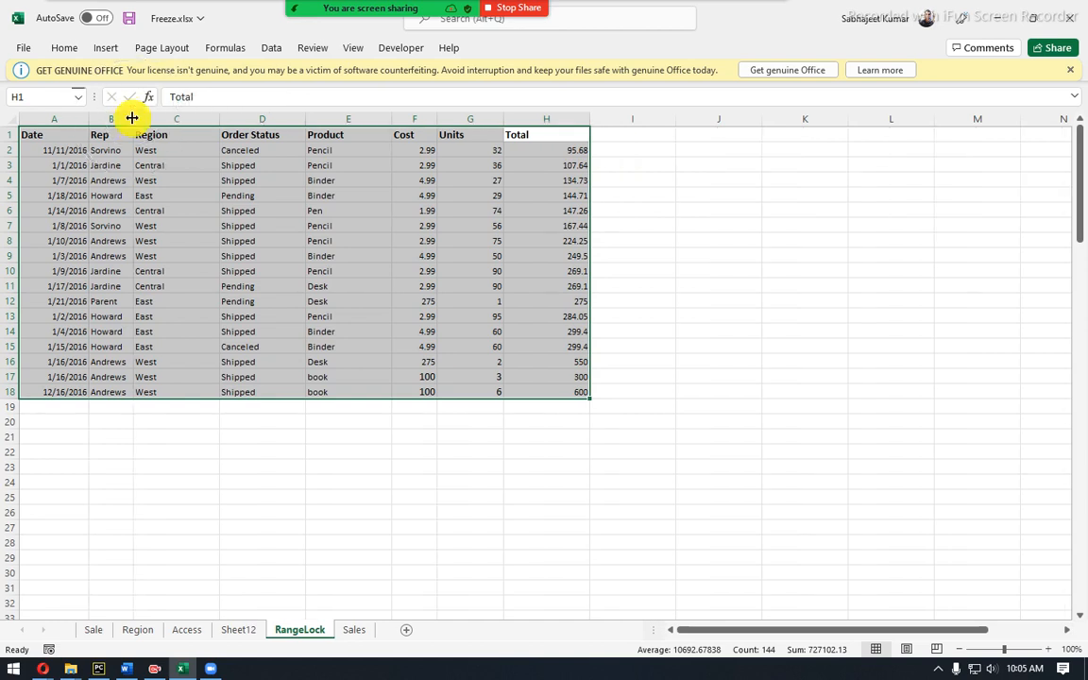
drag(132, 118, 142, 115)
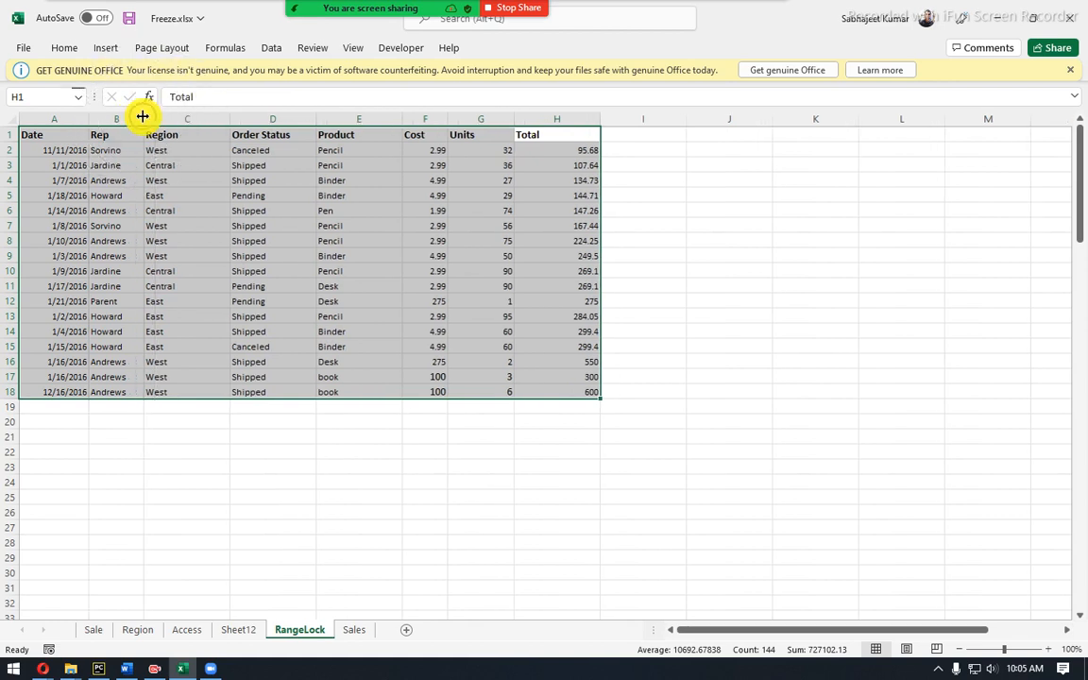
key(ctrl+q)
key(Escape)
key(ctrl+space)
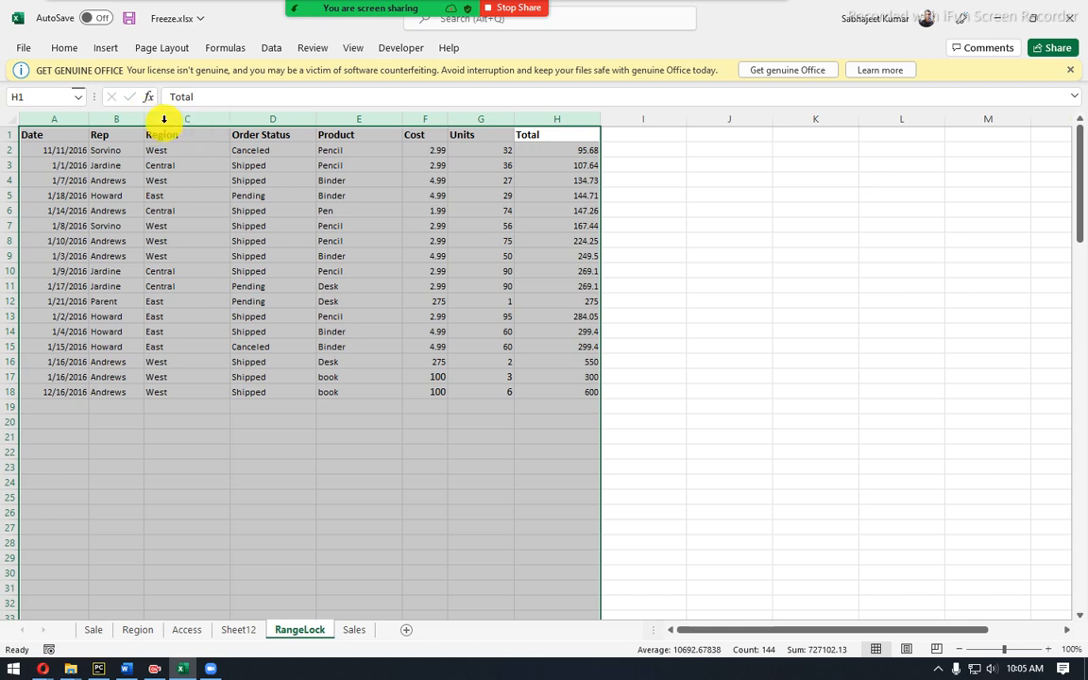
drag(145, 115, 397, 110)
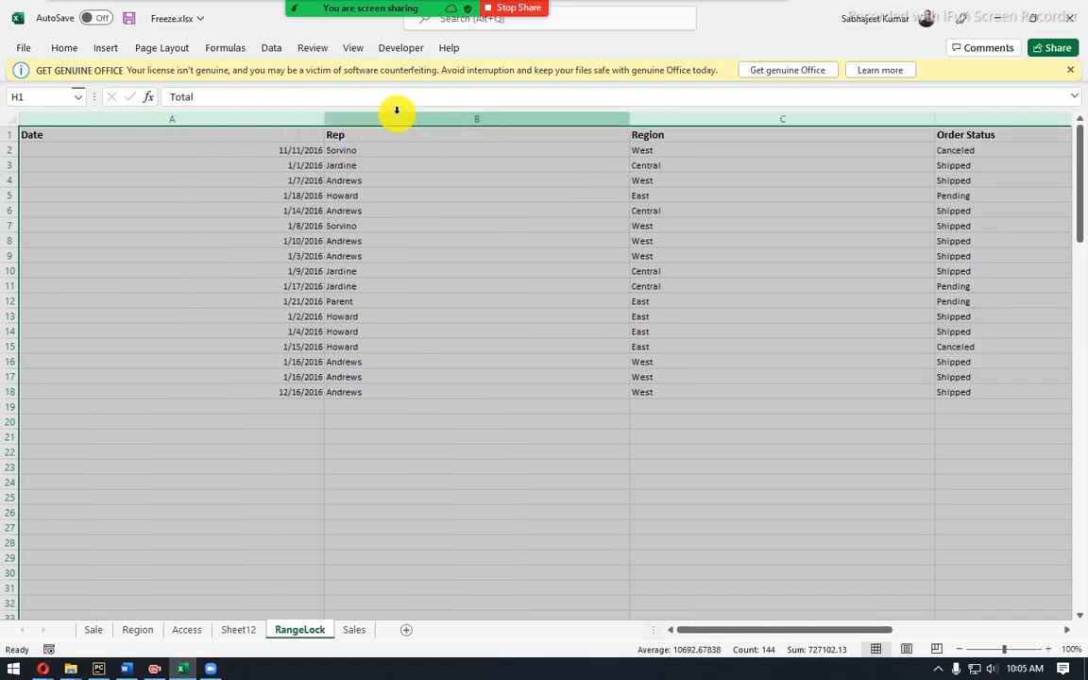
drag(328, 114, 88, 148)
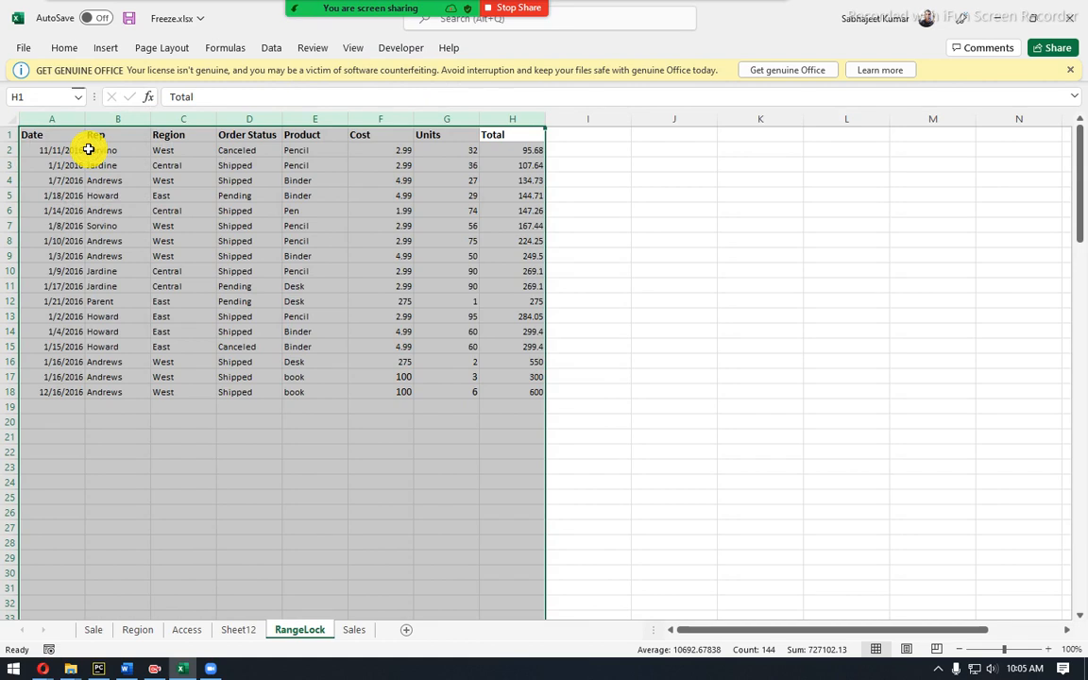
Select various ranges: Units and Cost columns, Product E1:E18, and Region C1:C18.
click(449, 114)
click(381, 113)
drag(297, 139, 285, 393)
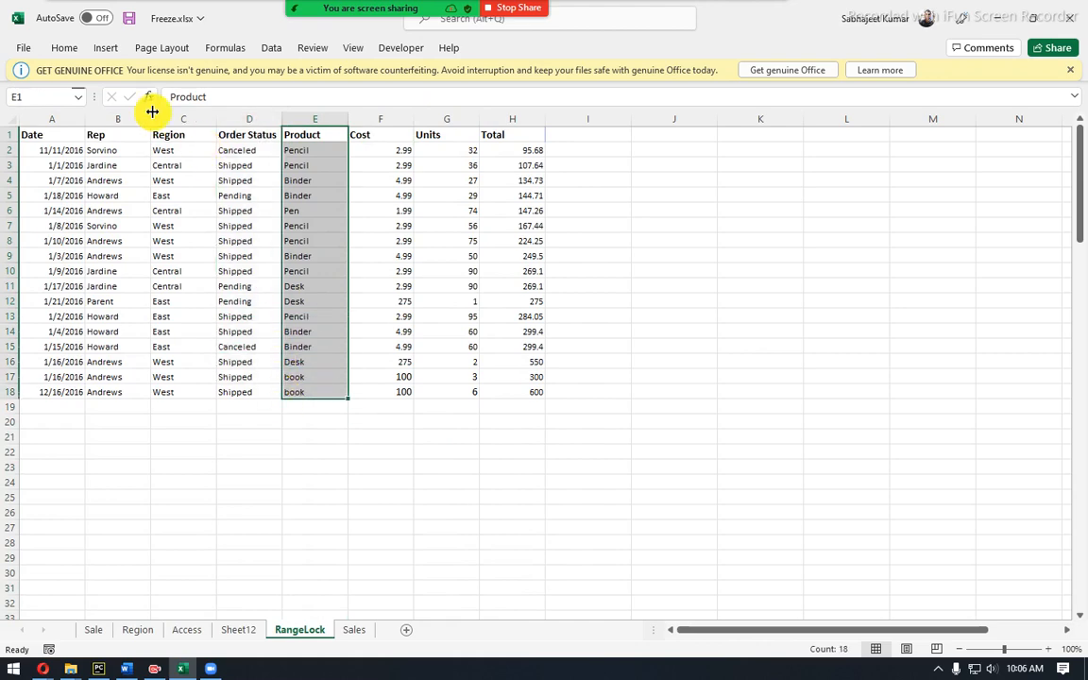
drag(38, 419, 274, 527)
scroll(273, 518, up, 5)
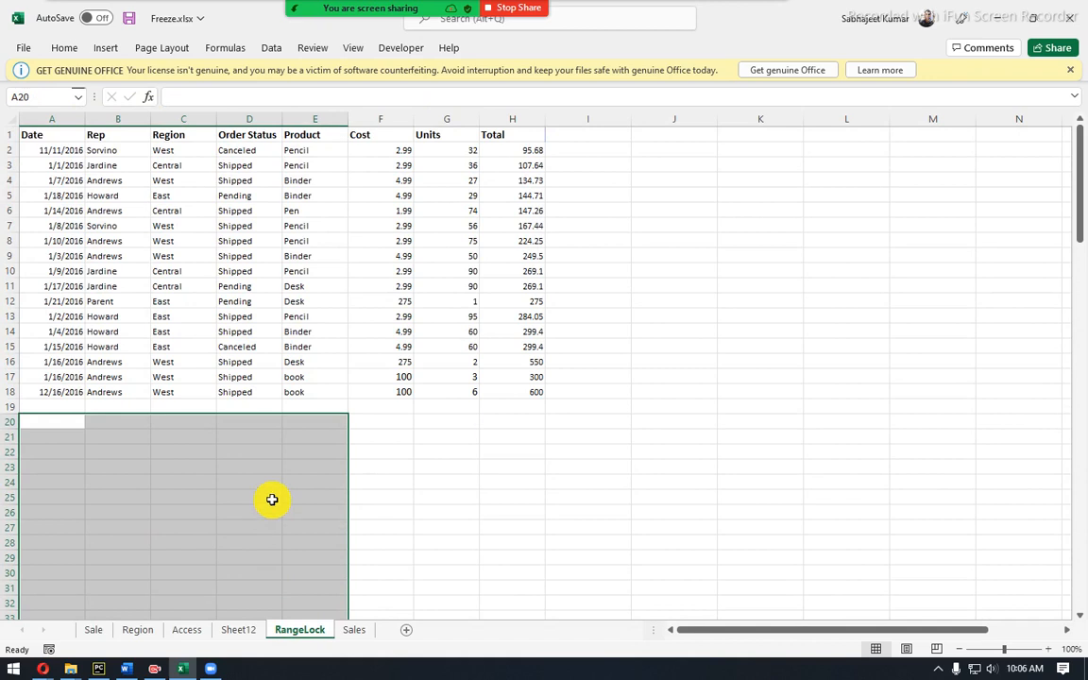
click(88, 153)
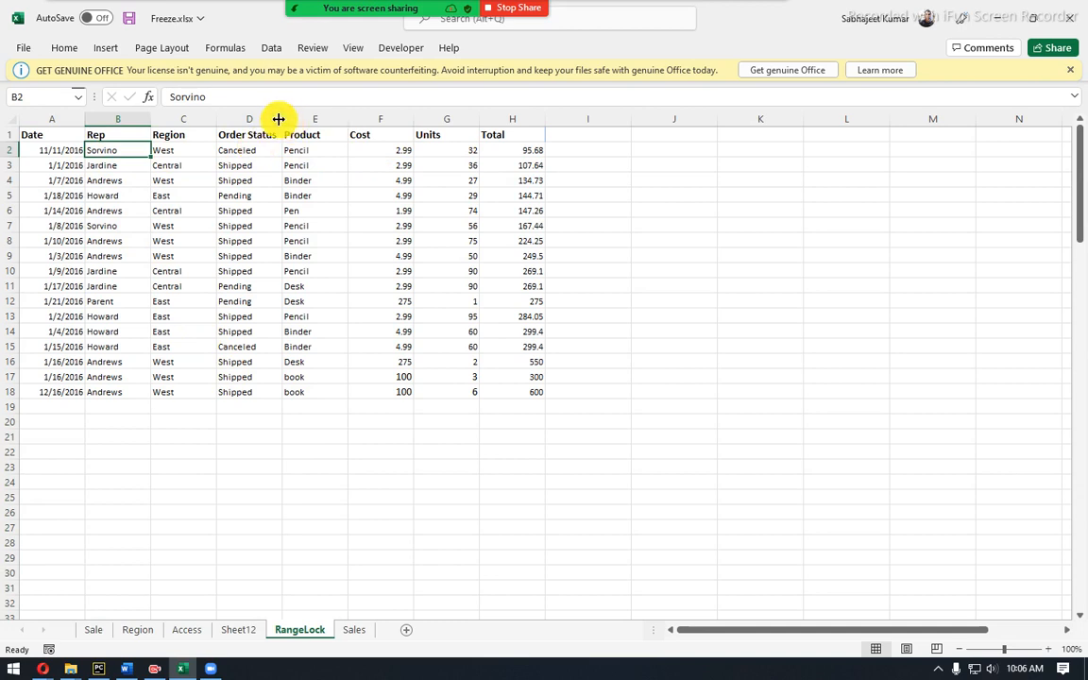
click(190, 135)
drag(190, 135, 176, 390)
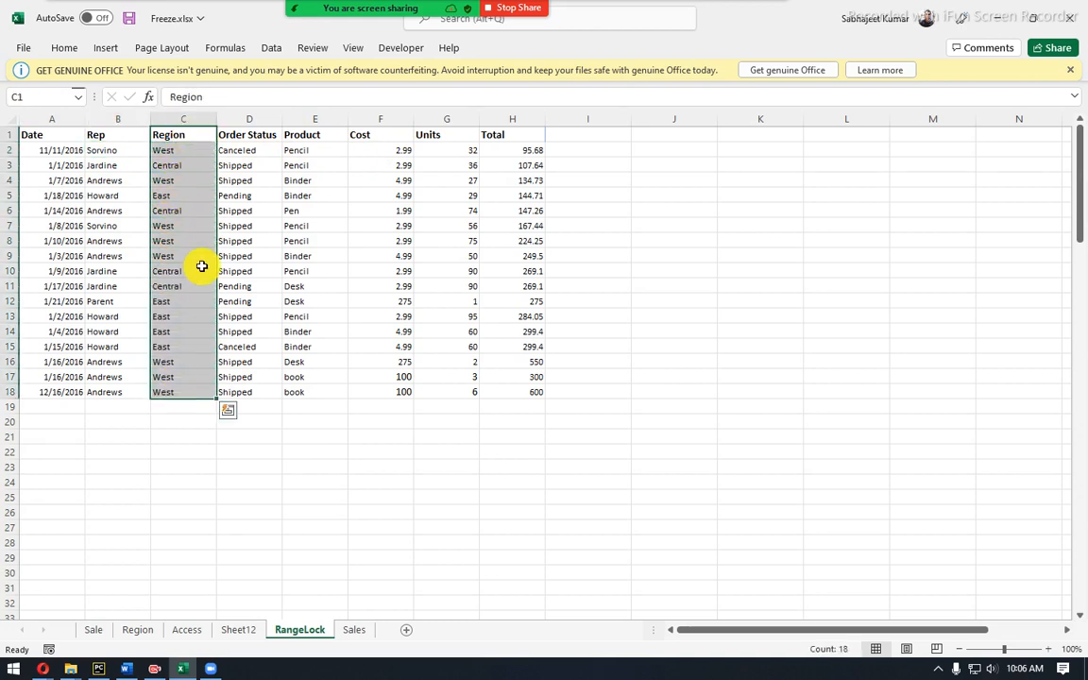
Narrow the Units column G, select the table, and pin the ribbon permanently expanded.
click(452, 153)
click(456, 164)
drag(456, 164, 454, 403)
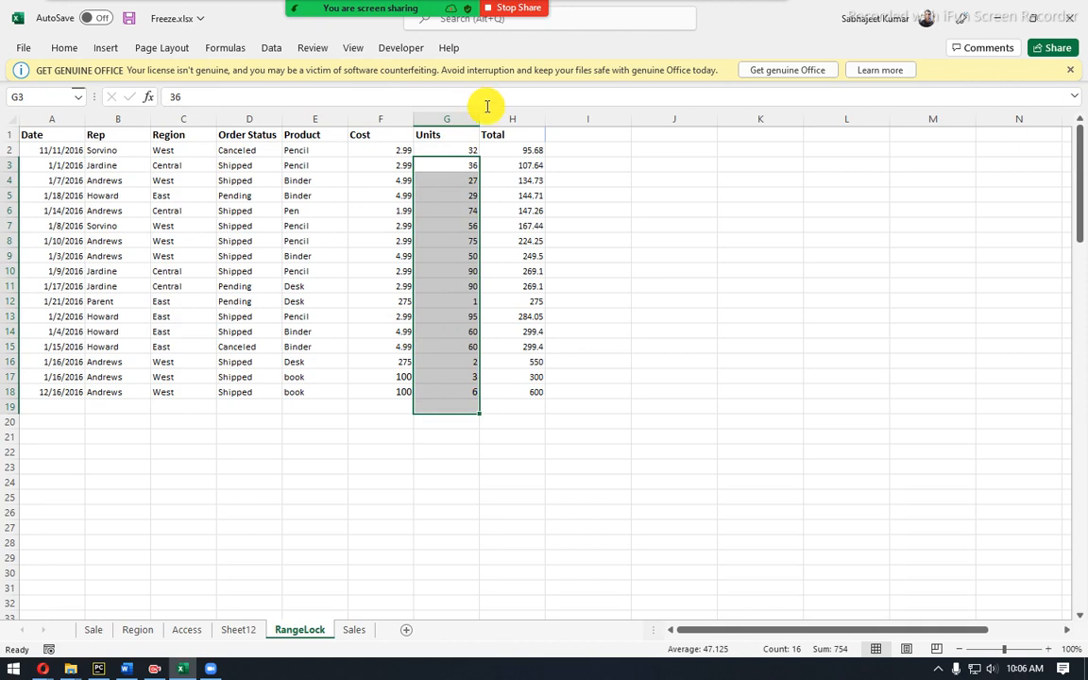
drag(481, 121, 458, 121)
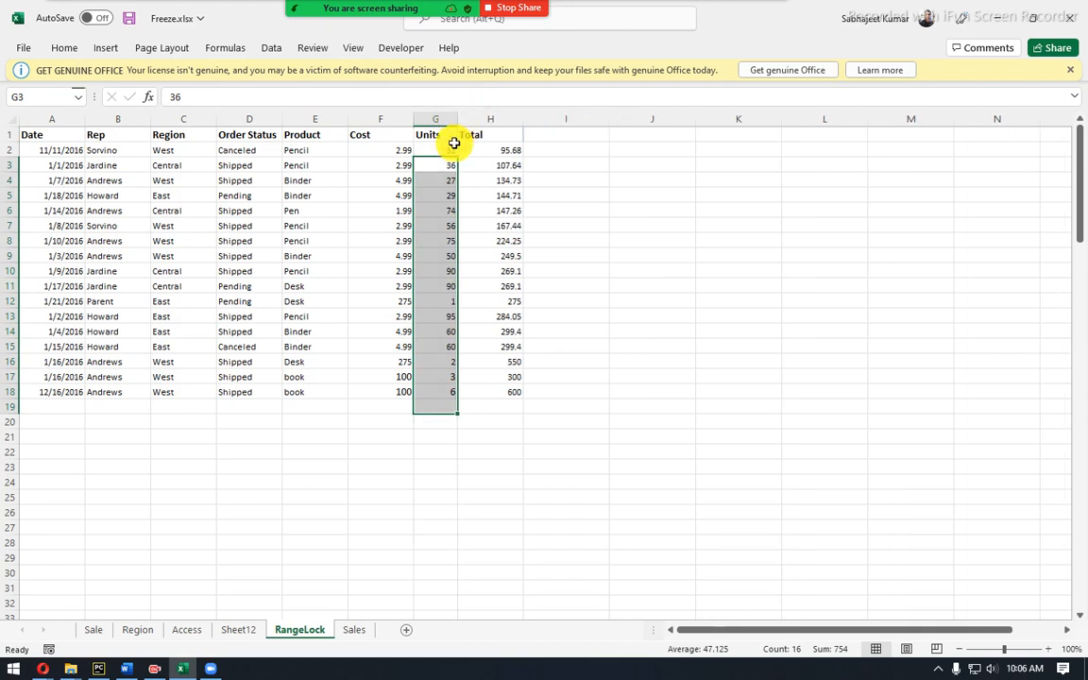
click(445, 138)
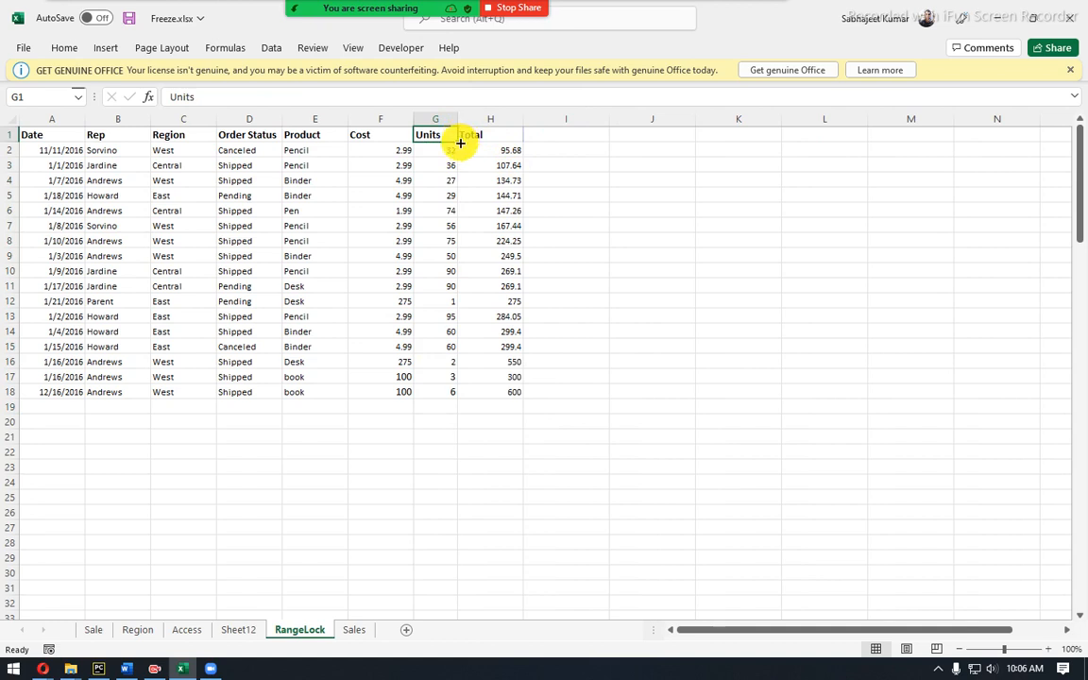
key(ctrl+a)
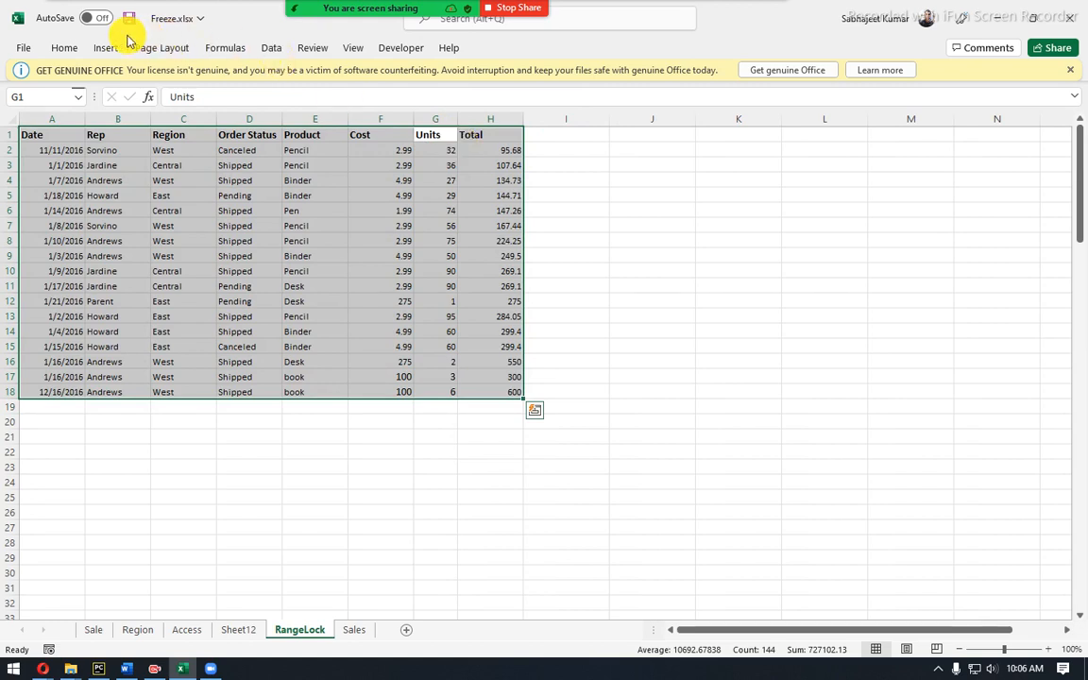
click(62, 49)
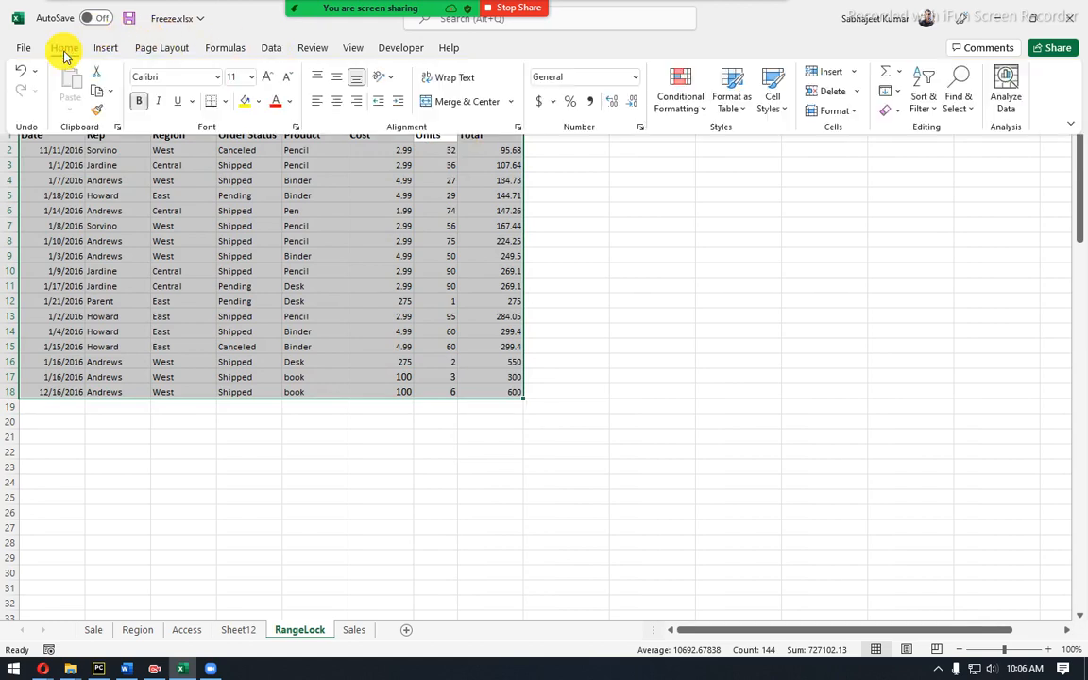
click(64, 55)
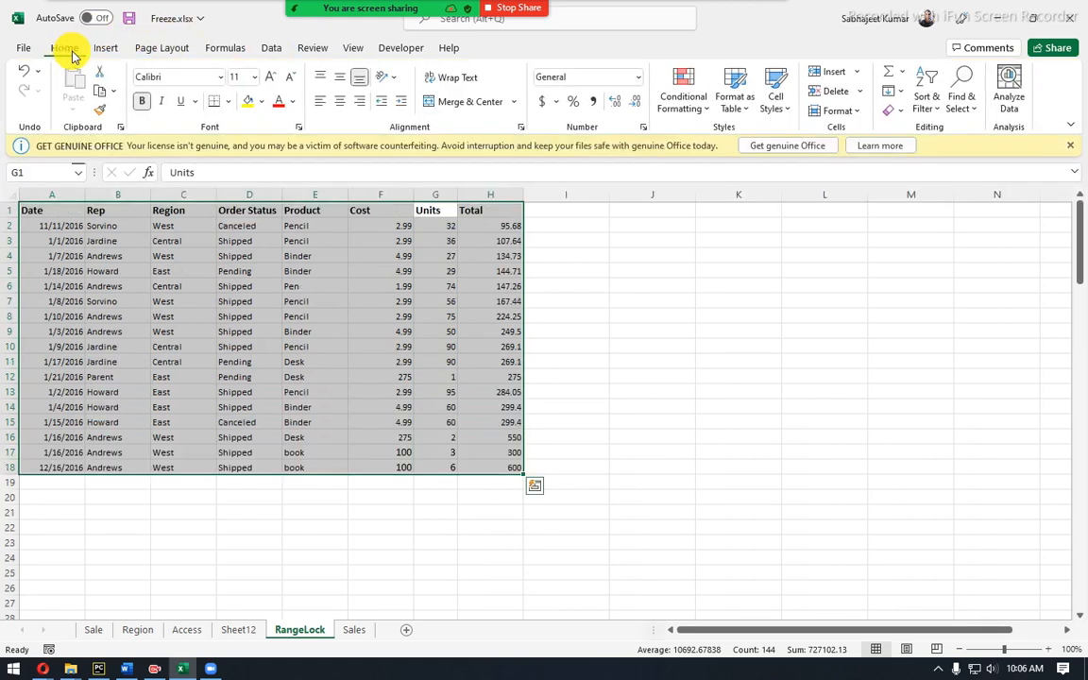
click(902, 113)
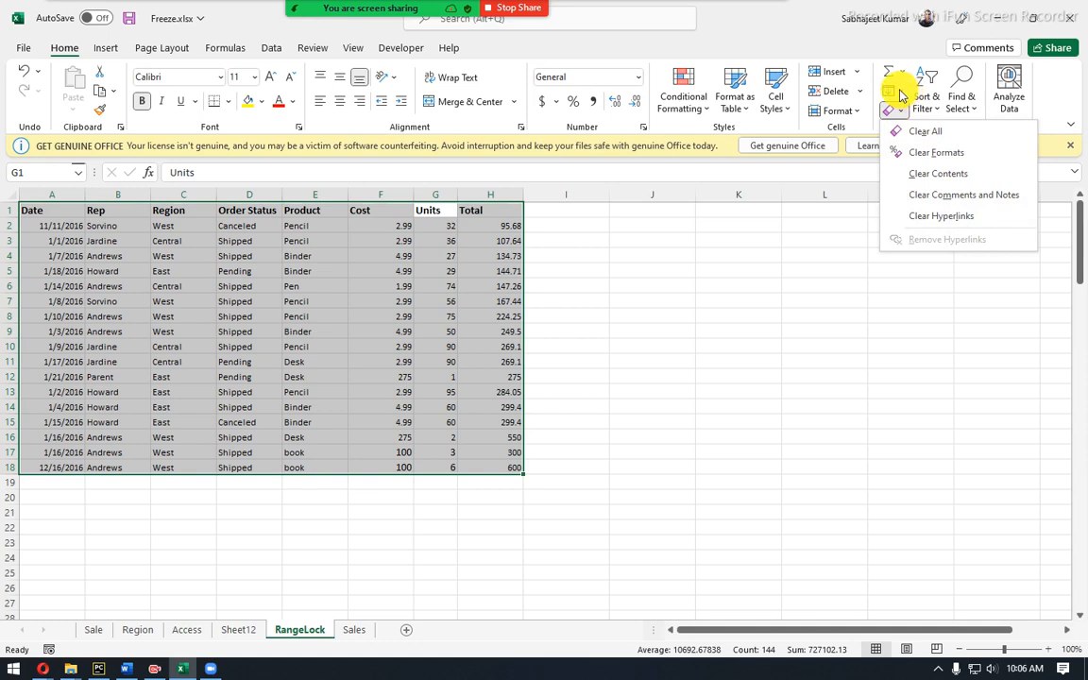
click(900, 94)
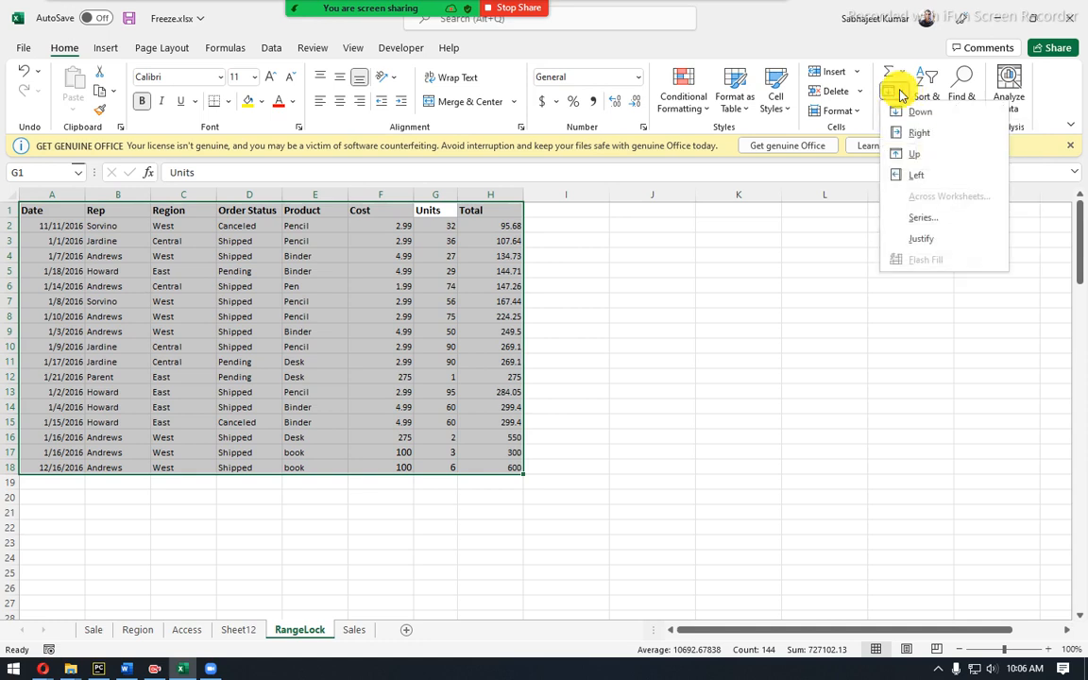
click(843, 112)
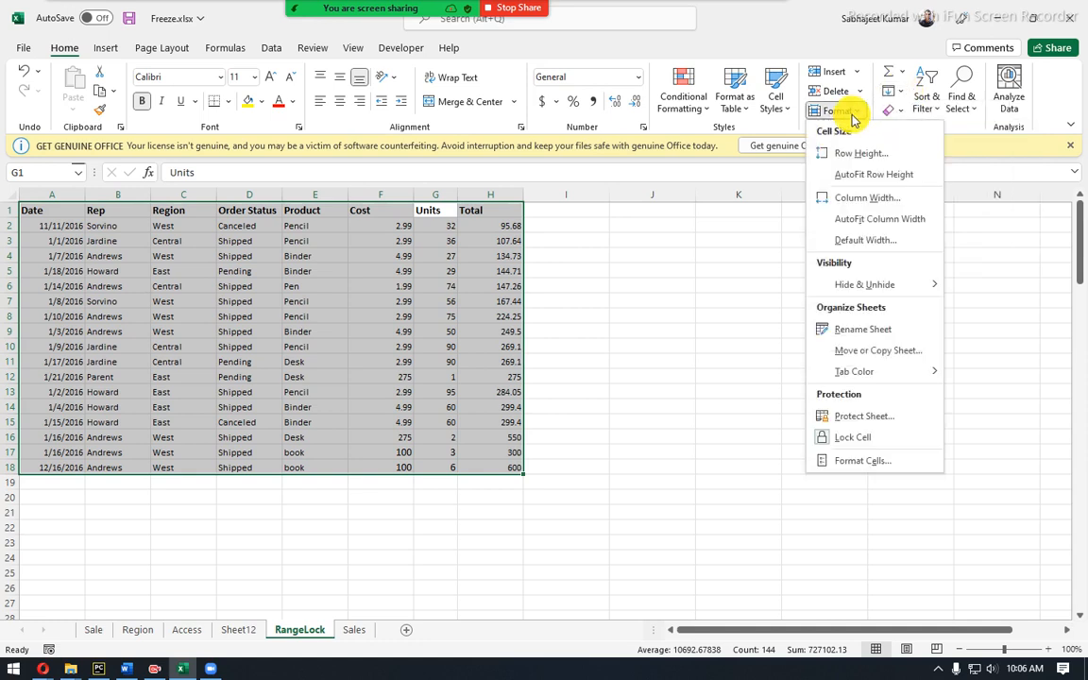
click(838, 52)
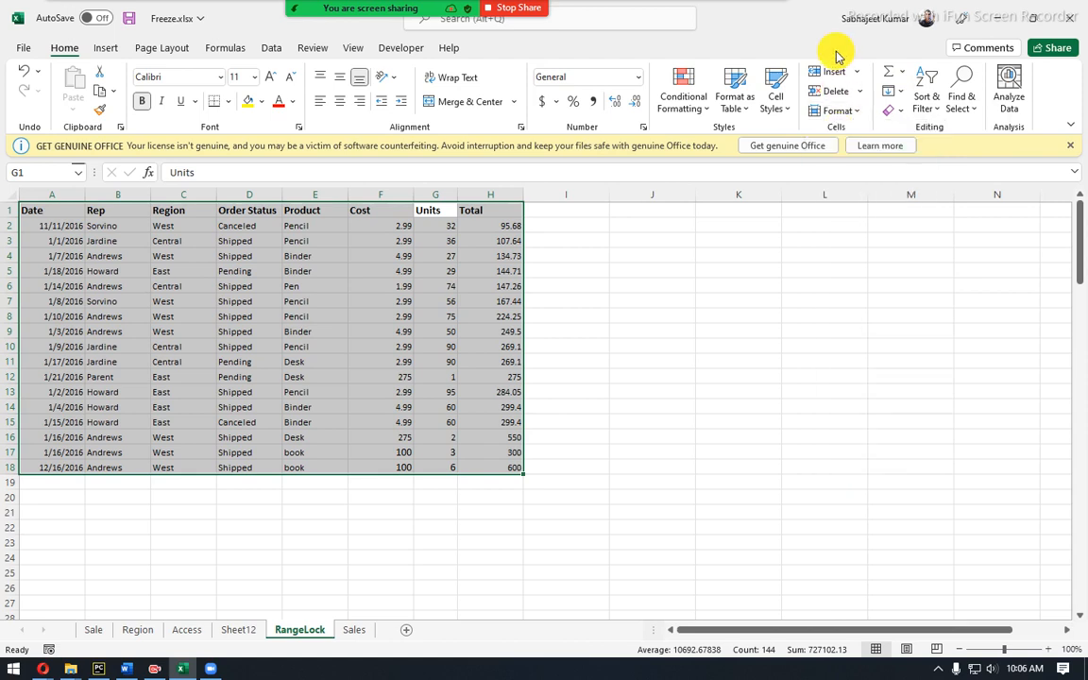
click(857, 114)
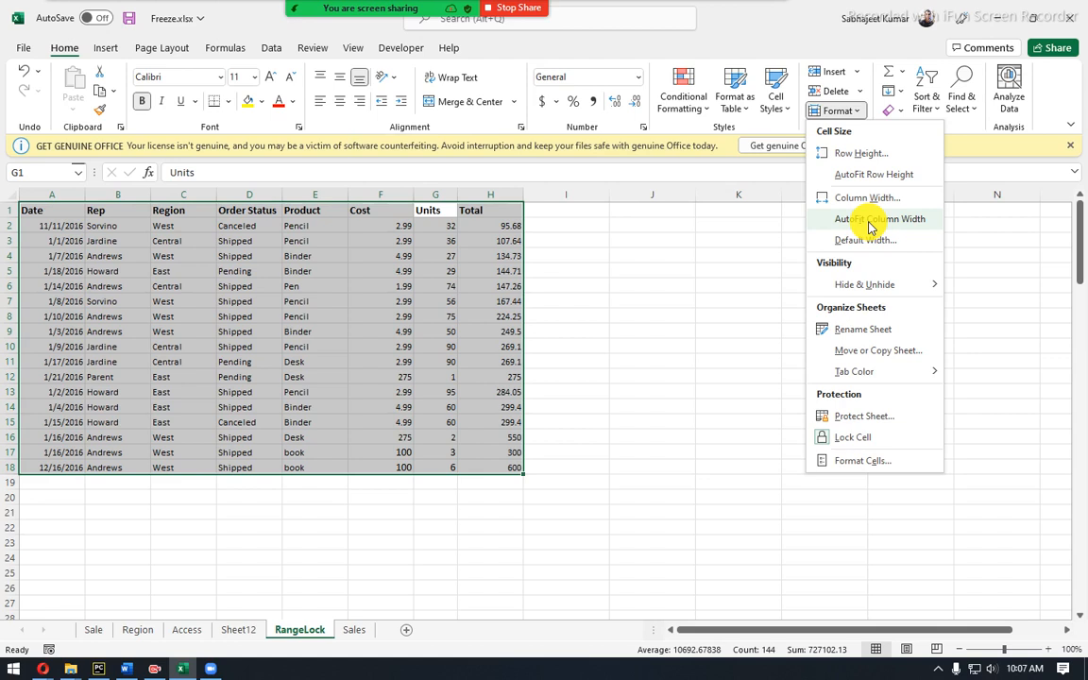
click(581, 200)
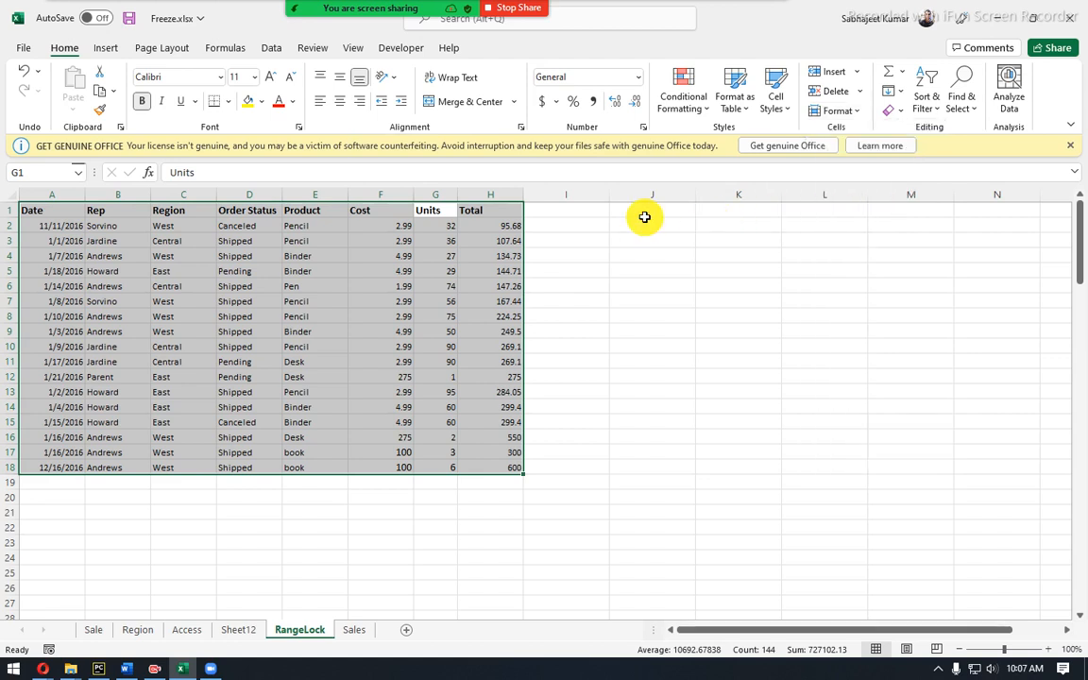
click(641, 208)
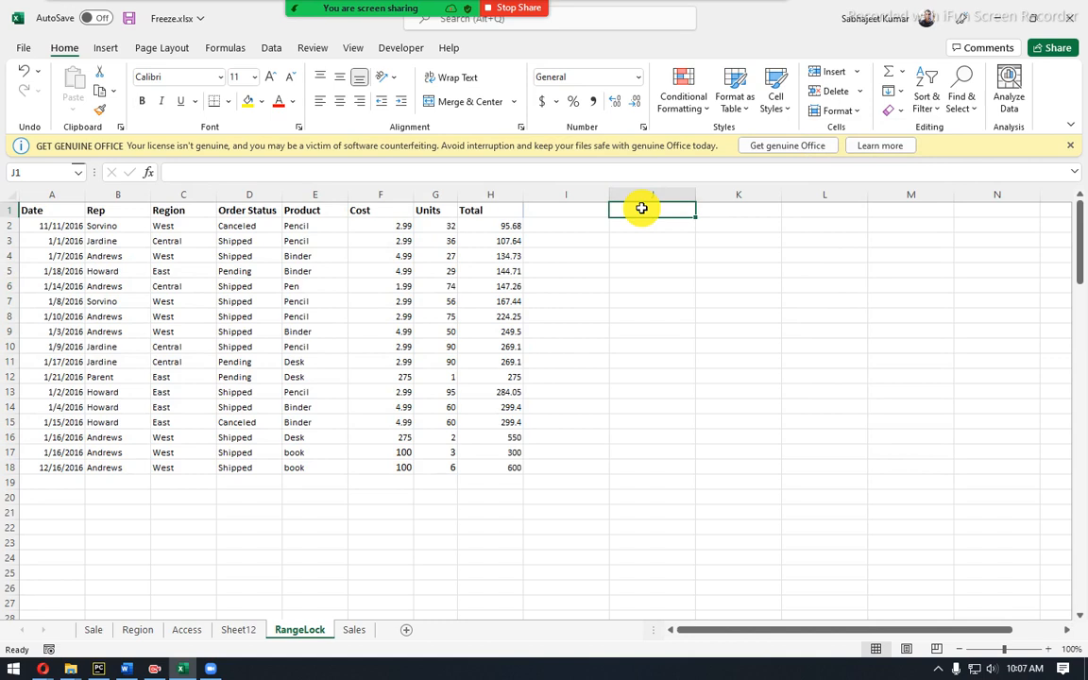
key(alt)
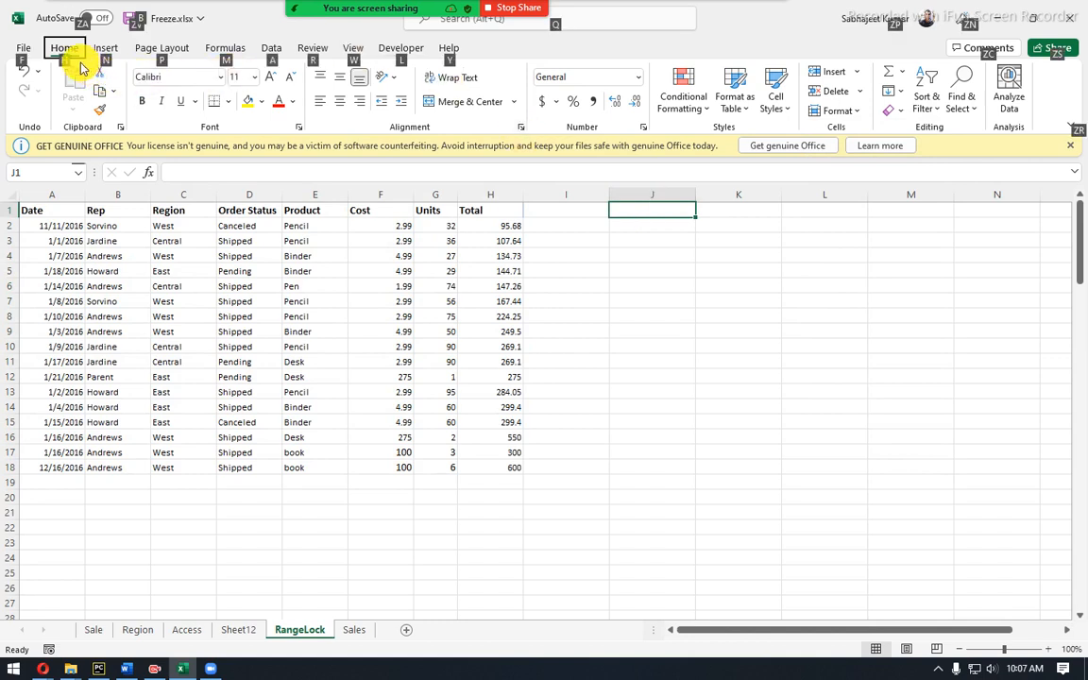
key(h)
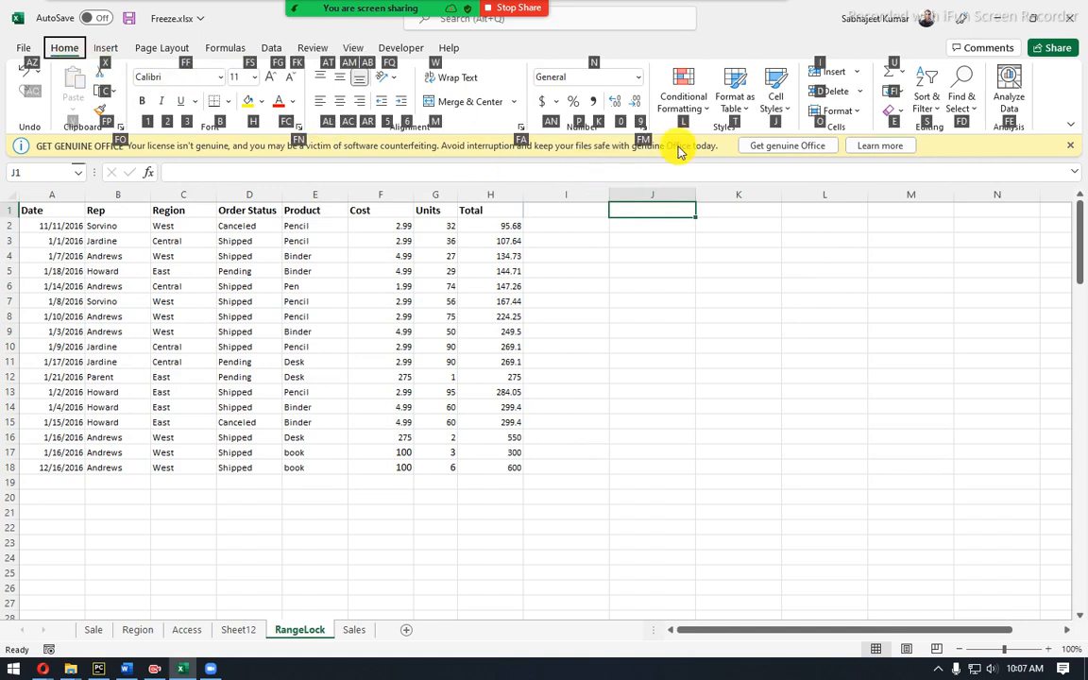
key(o)
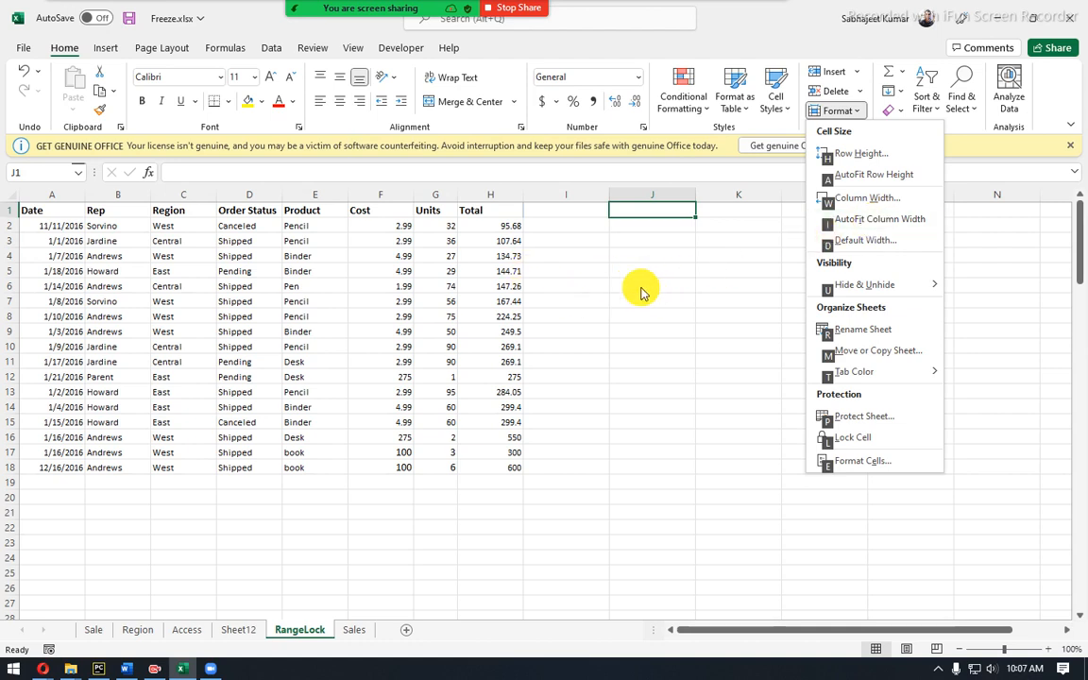
click(376, 256)
Type 'Alt H O I' into J2, then discard the unfinished entry.
click(376, 256)
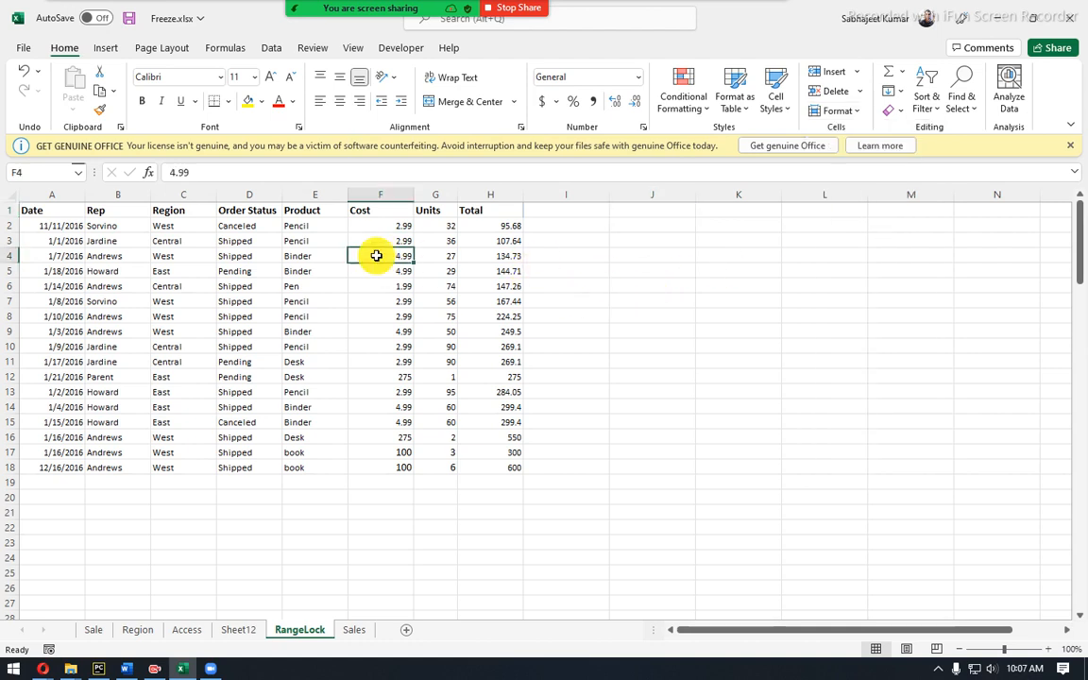
key(ctrl+a)
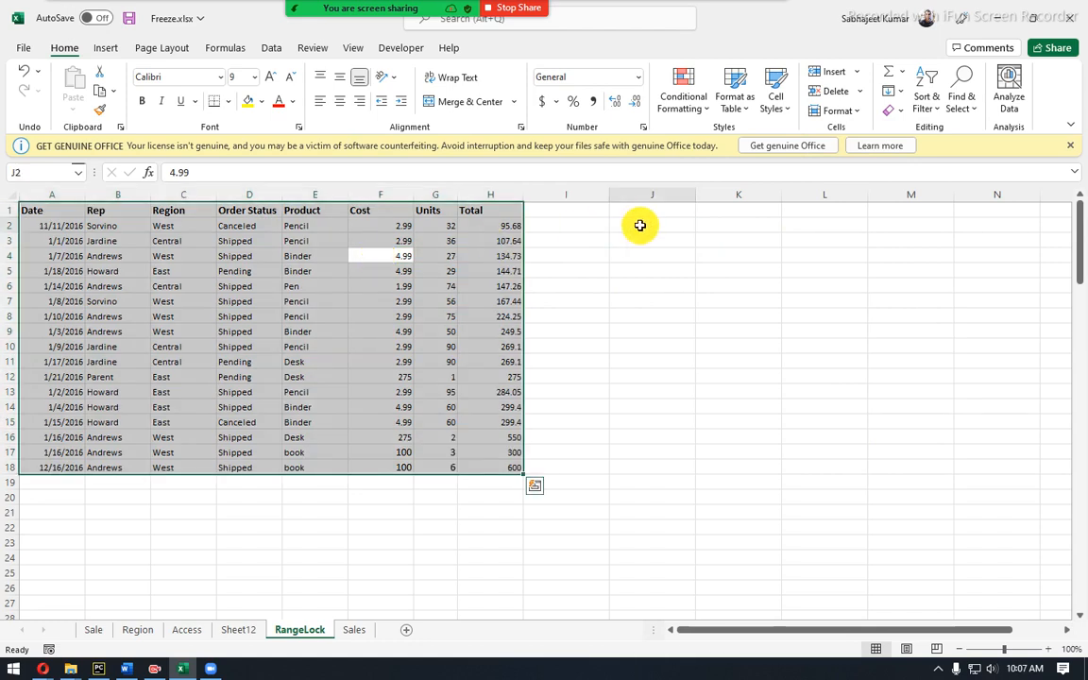
click(640, 224)
text(Alt)
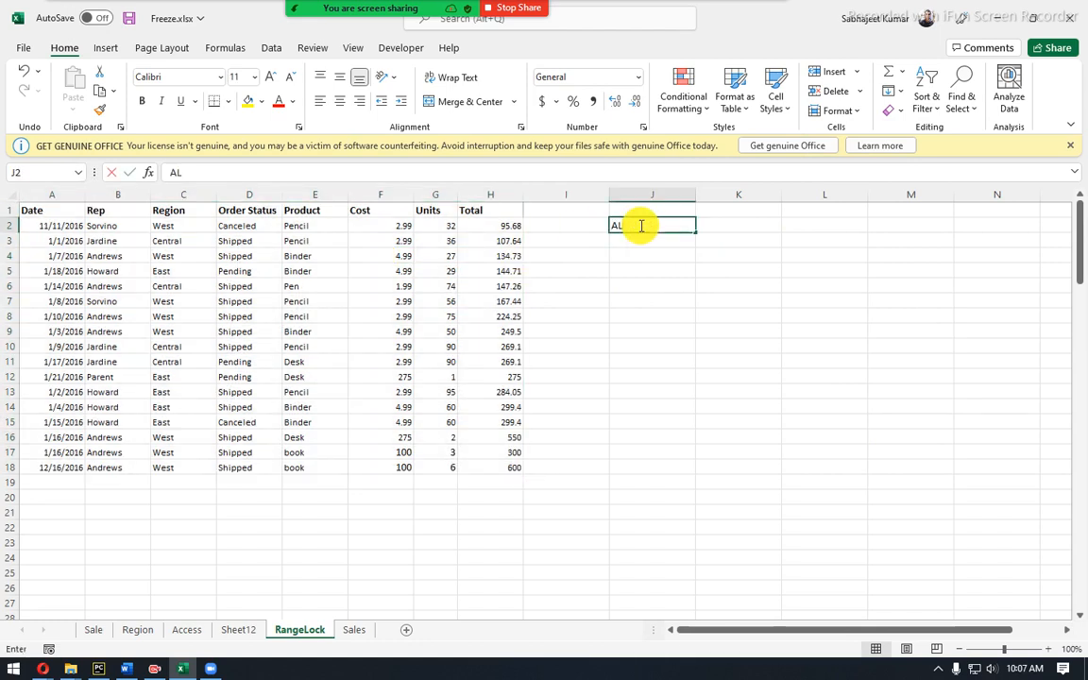
text( H)
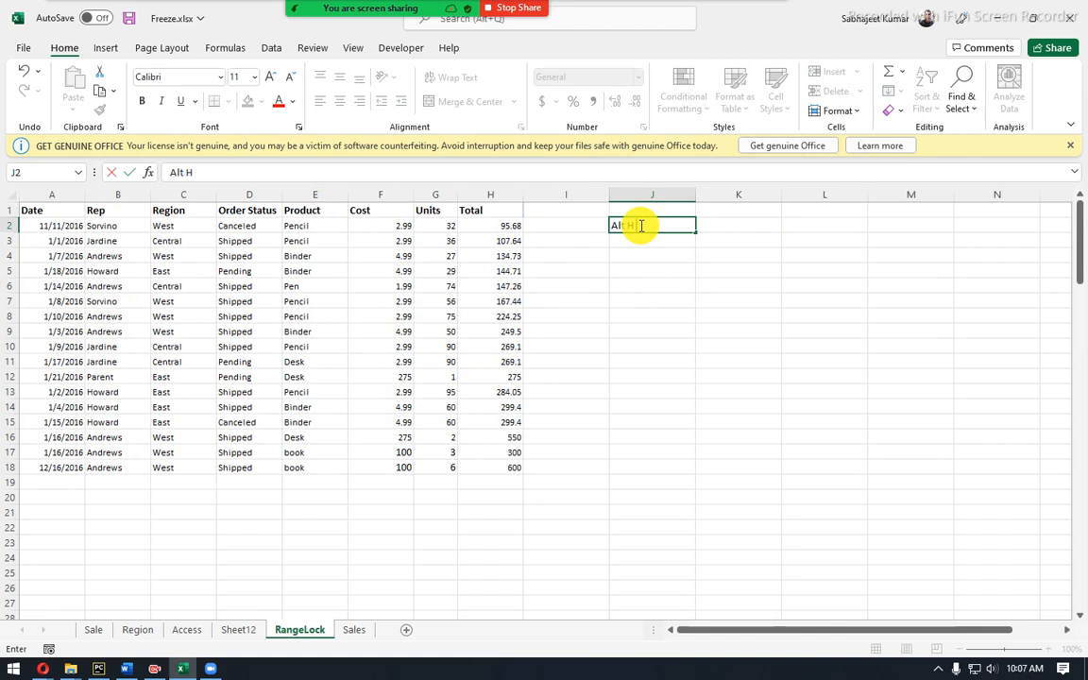
text( O I)
drag(641, 226, 667, 227)
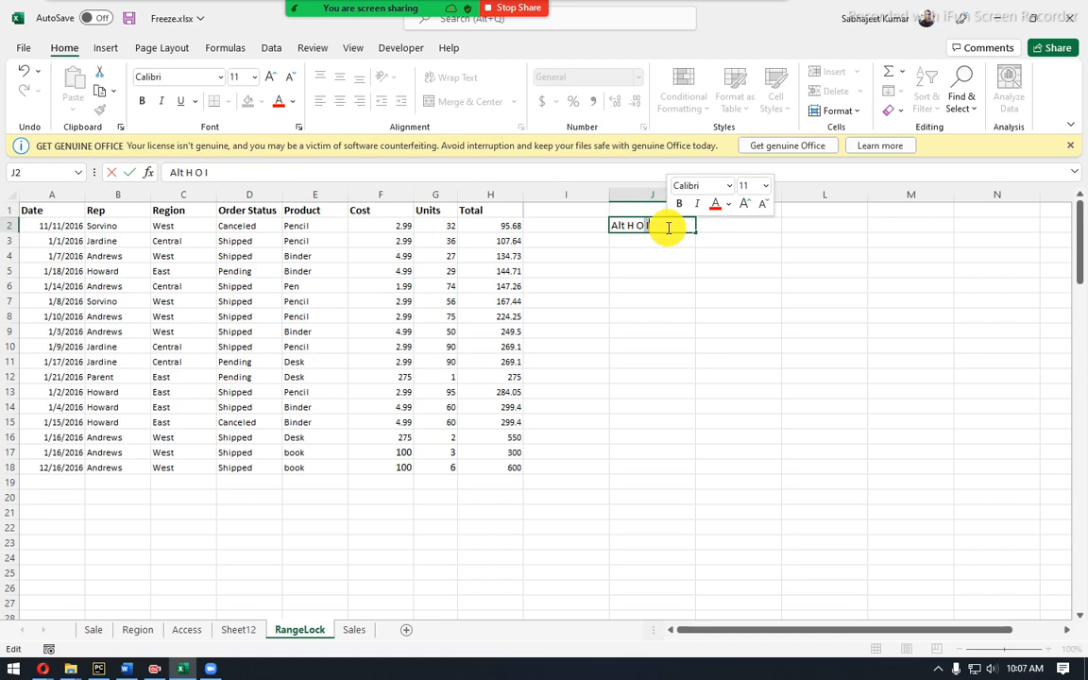
key(Escape)
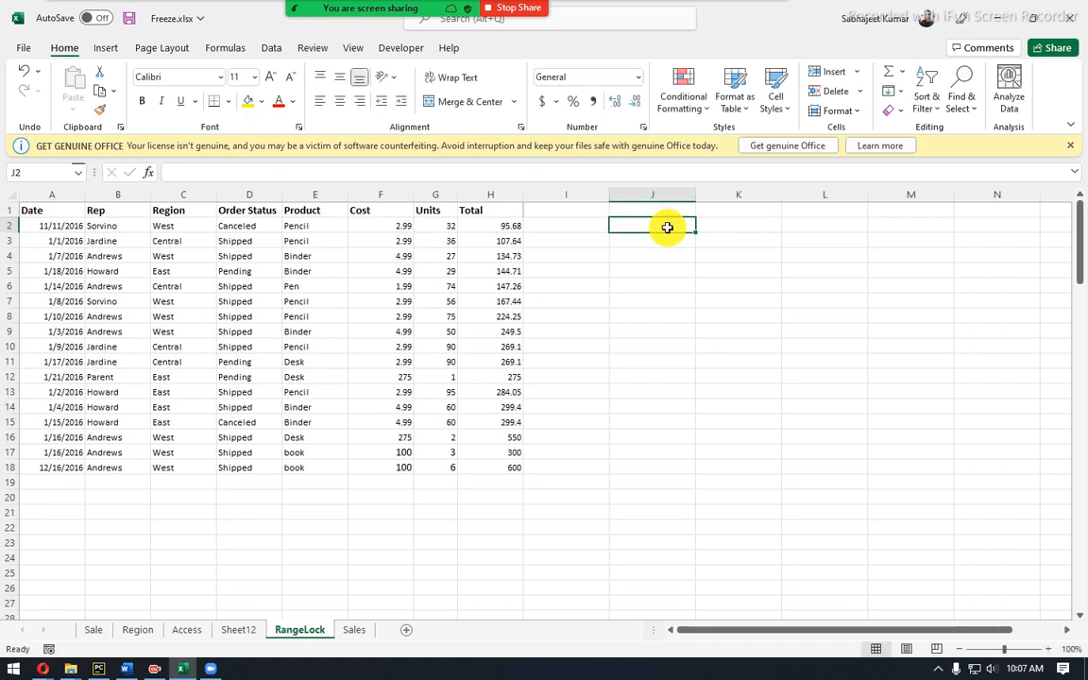
Undo the Units autofit and commit the 'Alt H O I' note in J2 with a bold last letter.
key(ctrl+z)
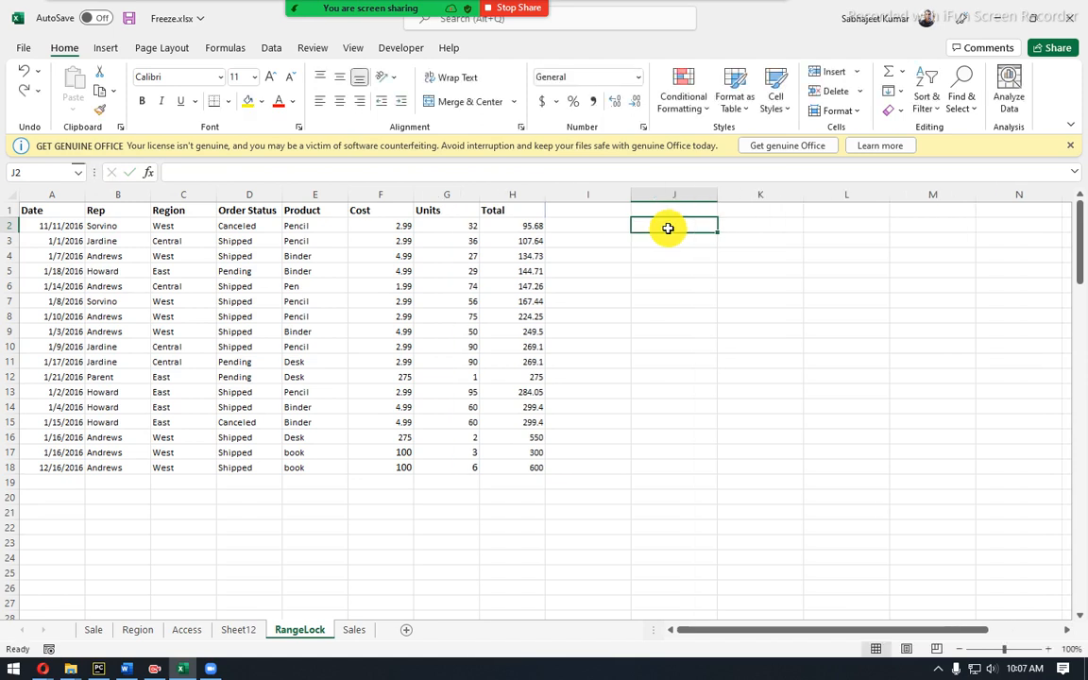
text(Alt)
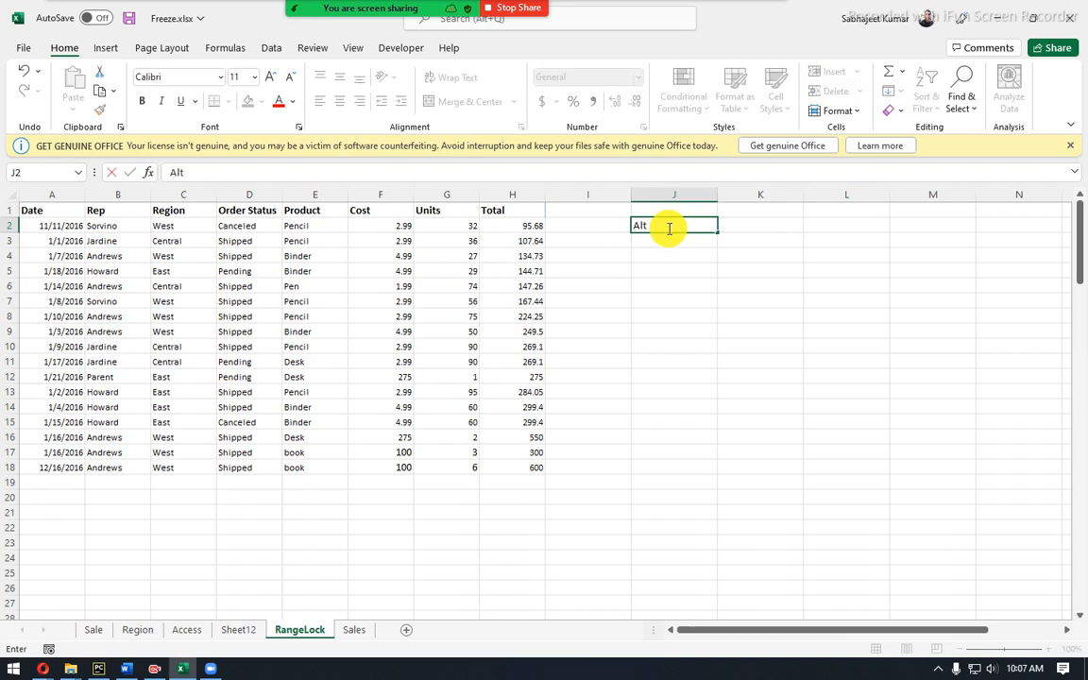
text( H O I)
key(ctrl+Return)
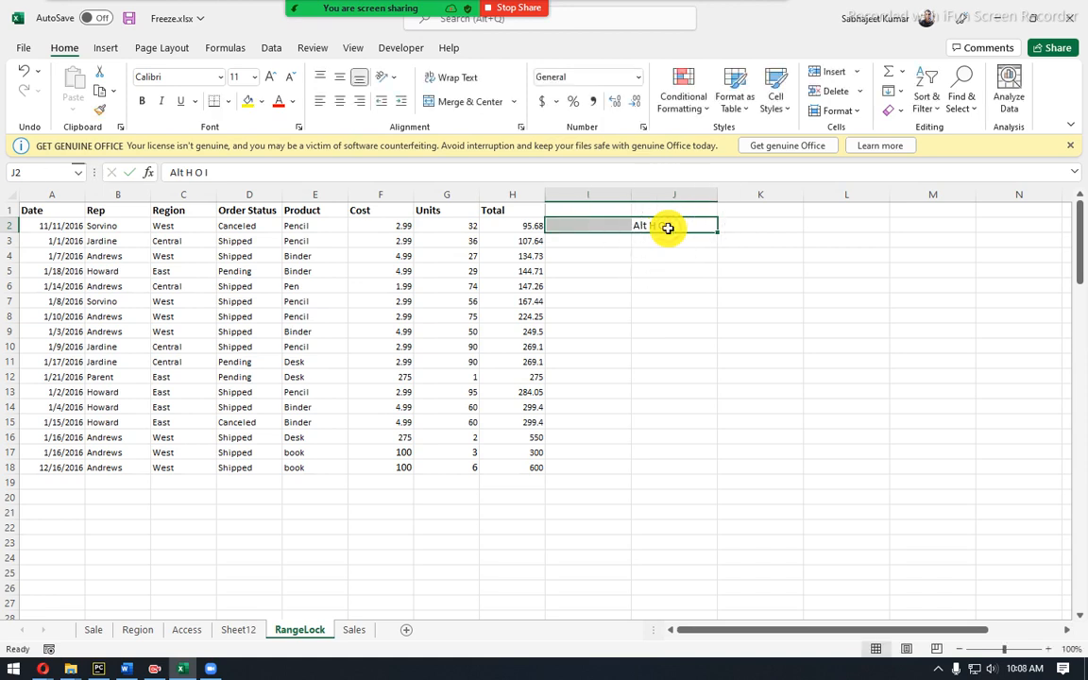
click(204, 171)
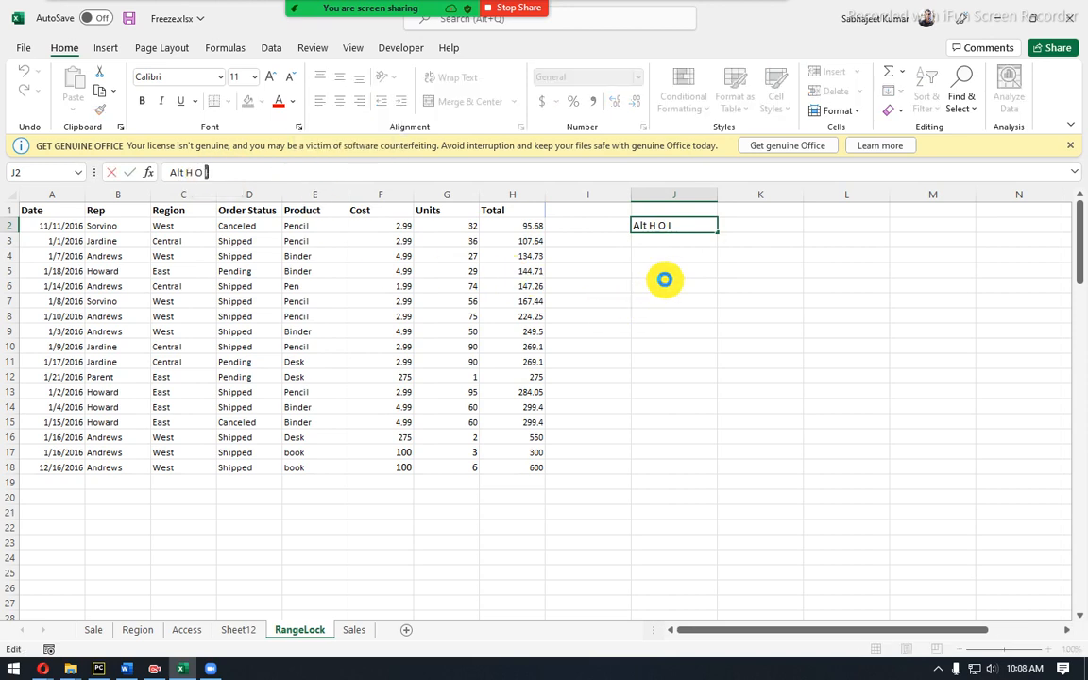
key(ctrl+b)
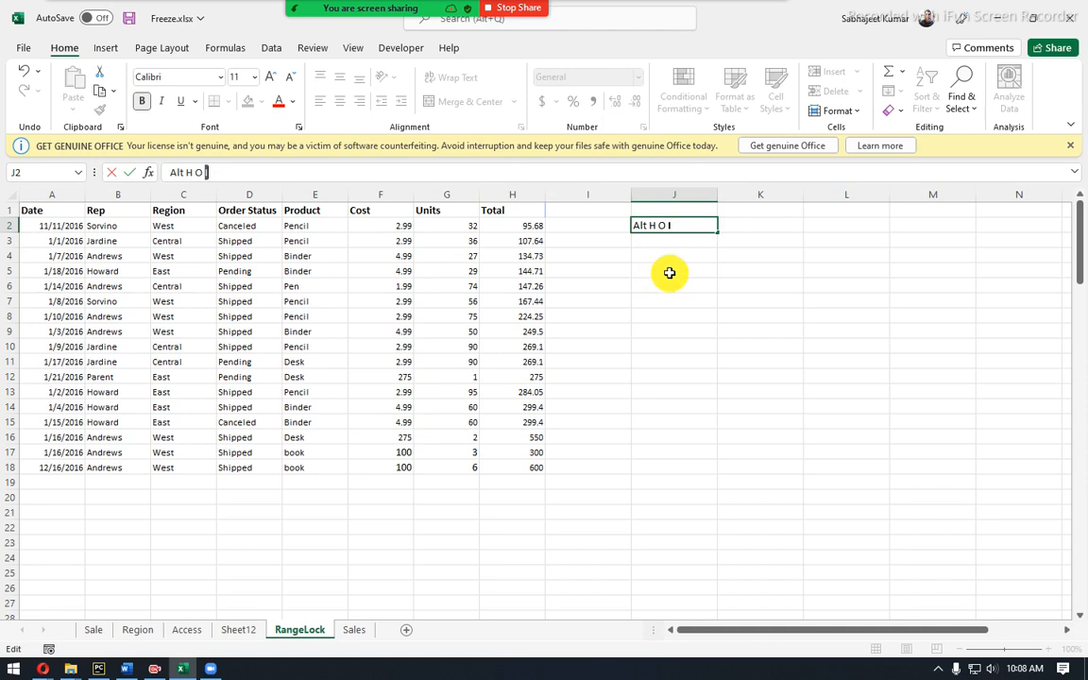
key(Return)
click(664, 225)
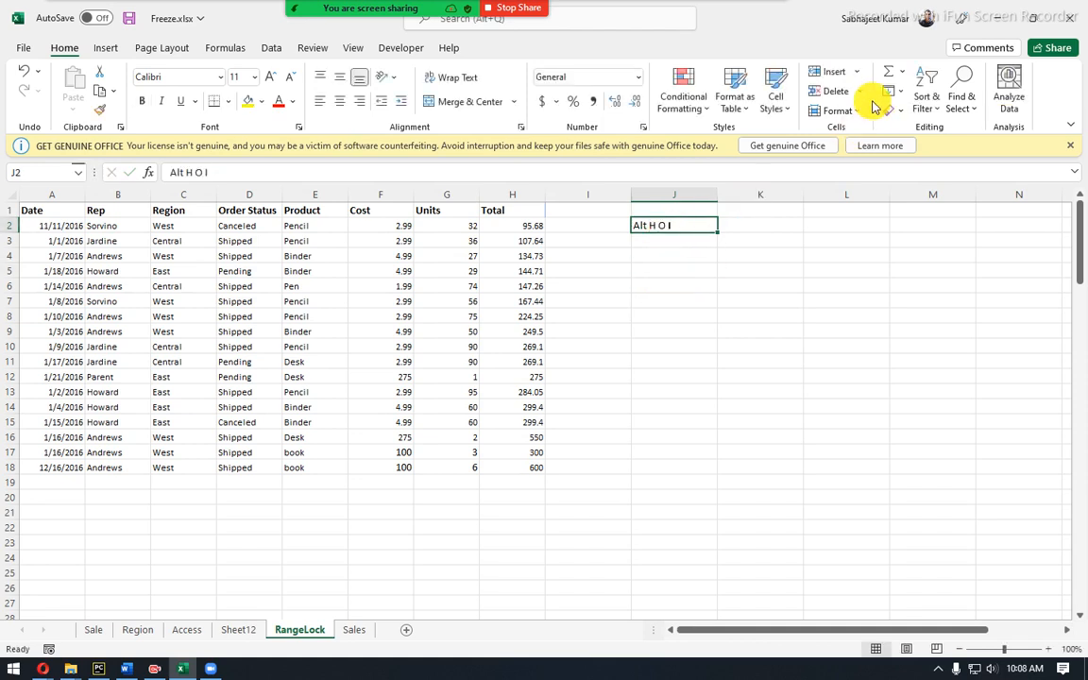
click(854, 112)
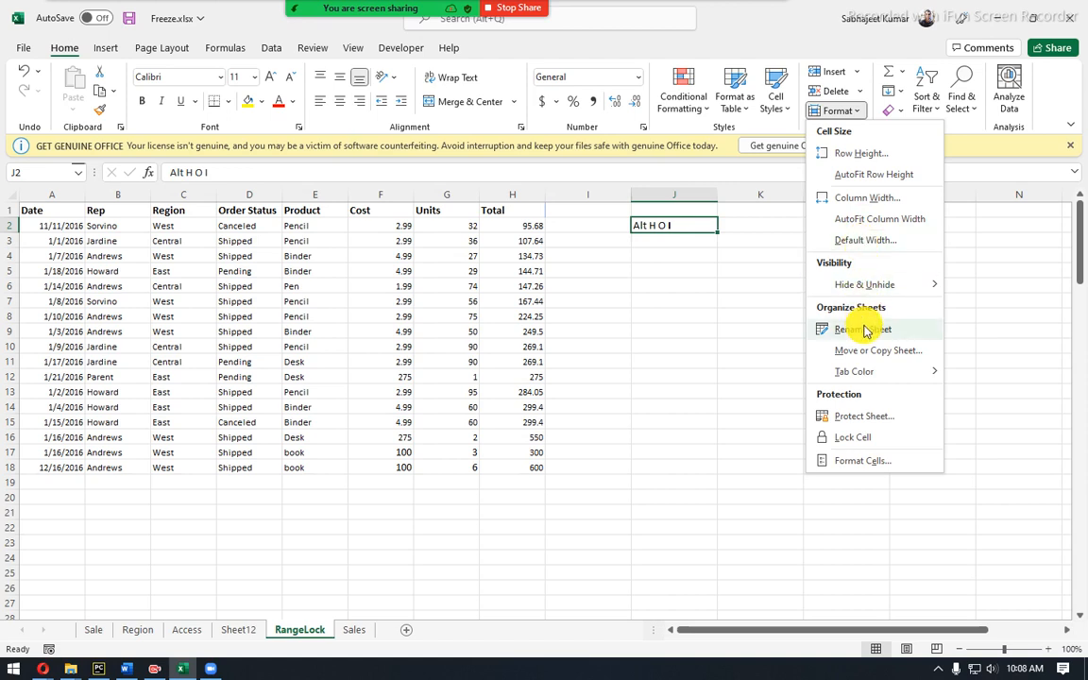
click(648, 287)
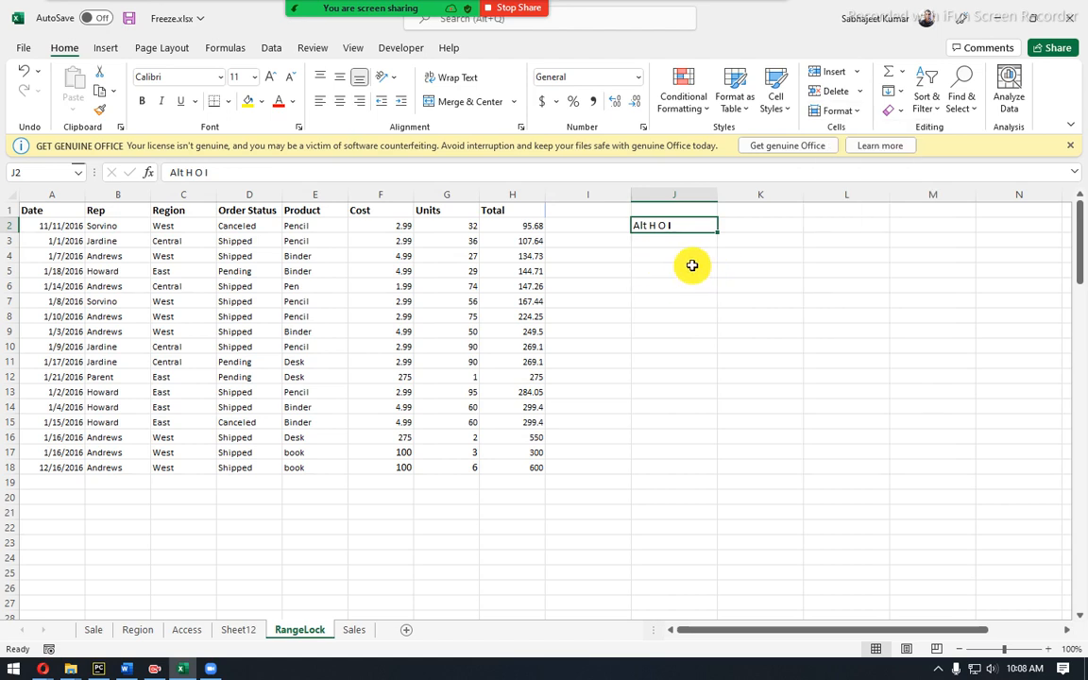
click(685, 257)
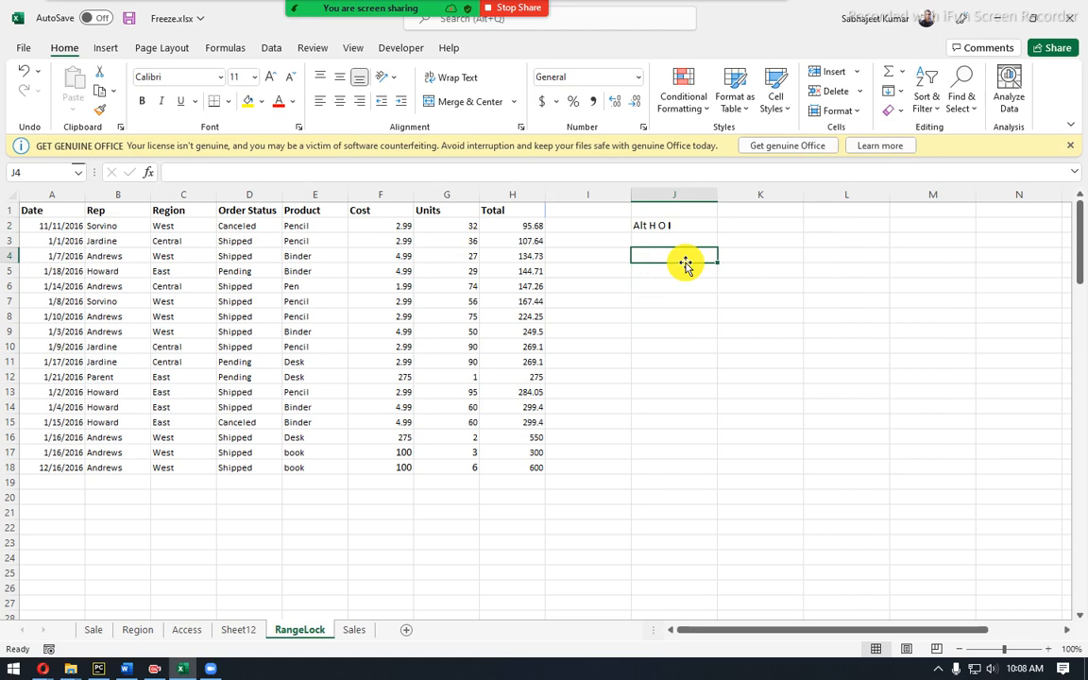
Label J4 'len', enter a sample surname in J9, and add =LEN(J9) in K9 showing 5.
text(=)
key(Escape)
text(len)
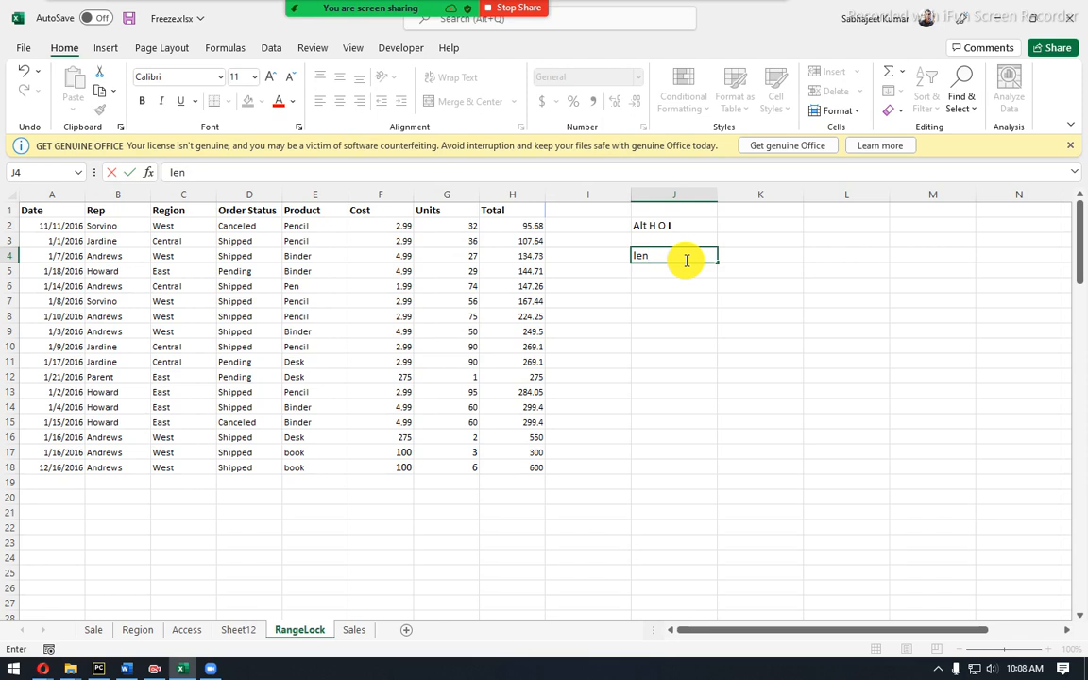
key(Tab)
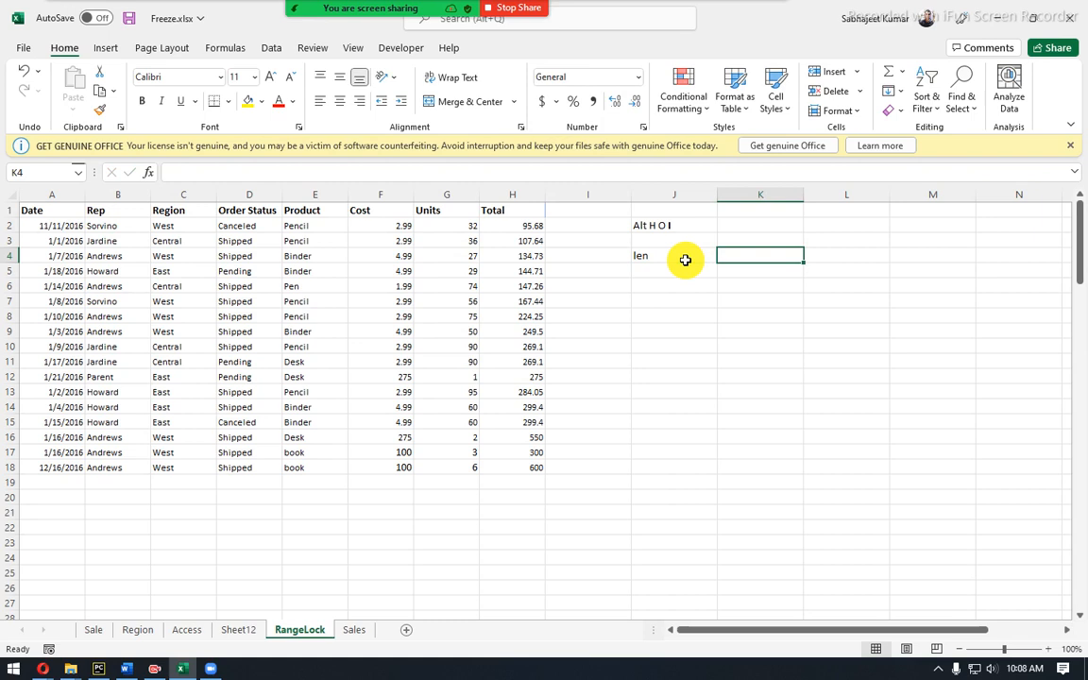
click(714, 331)
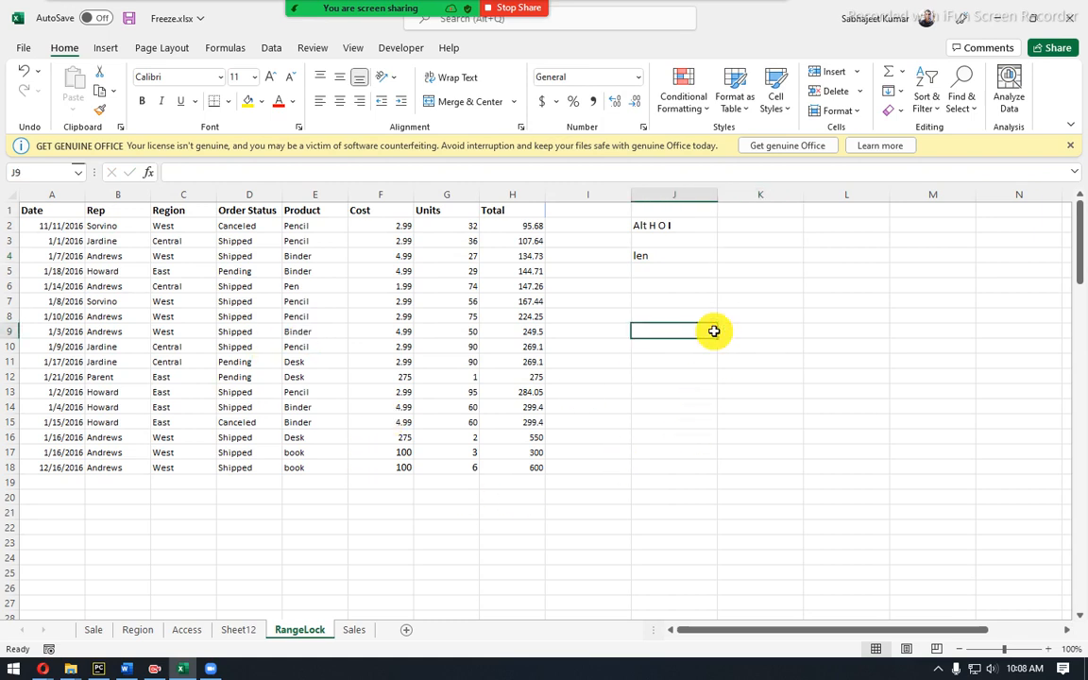
text(Kumar)
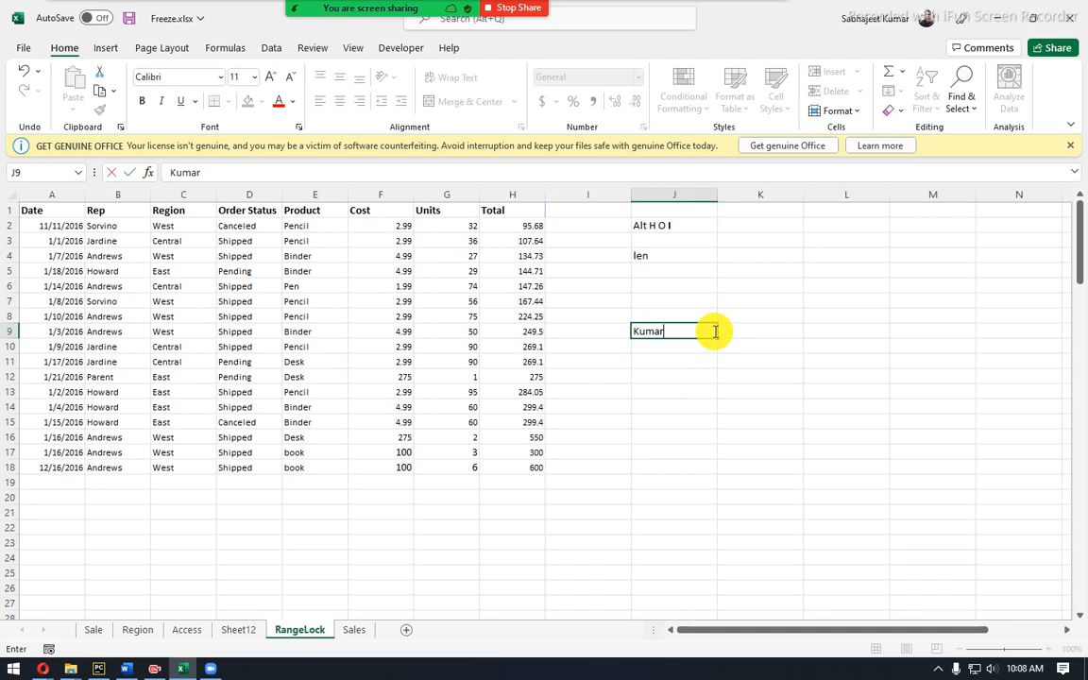
key(Tab)
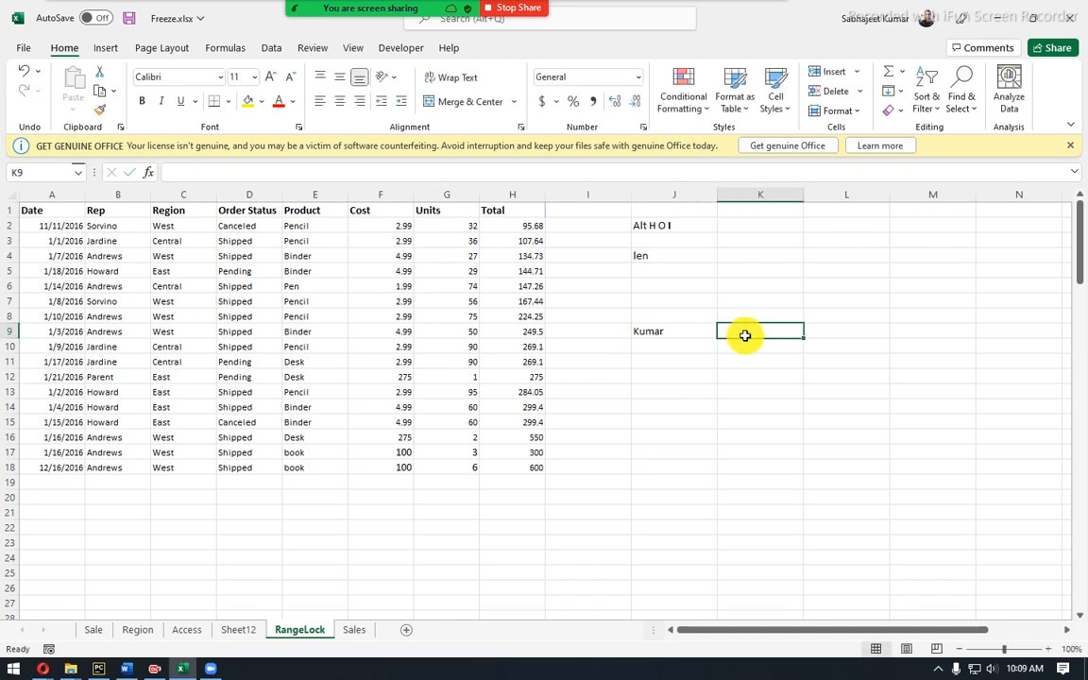
text(=le)
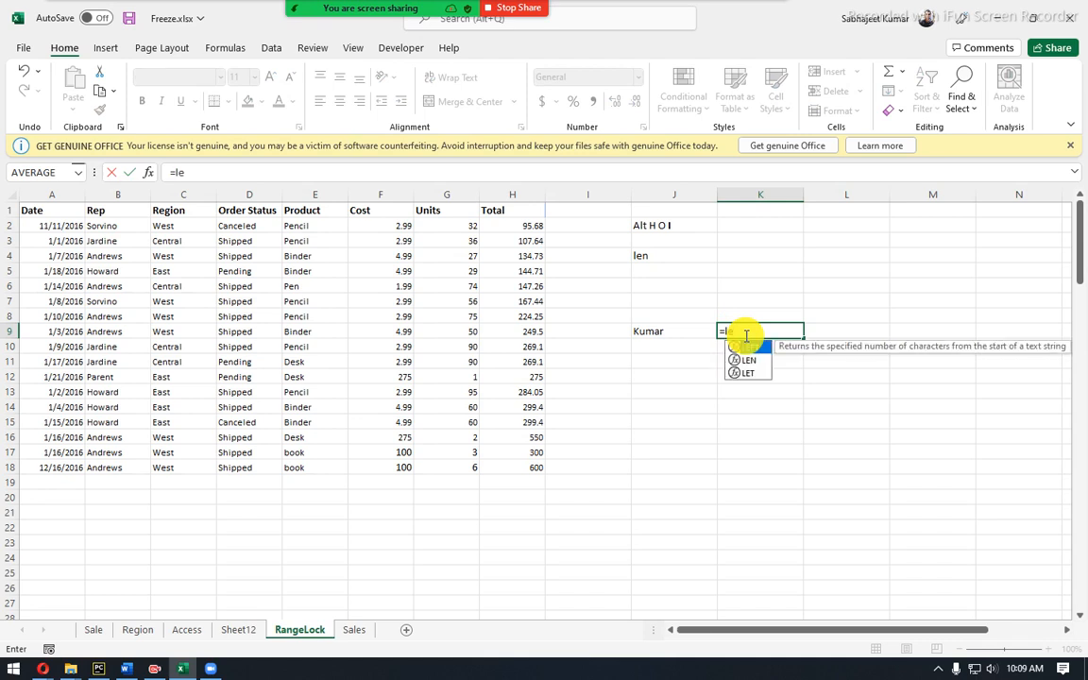
text(n)
key(Tab)
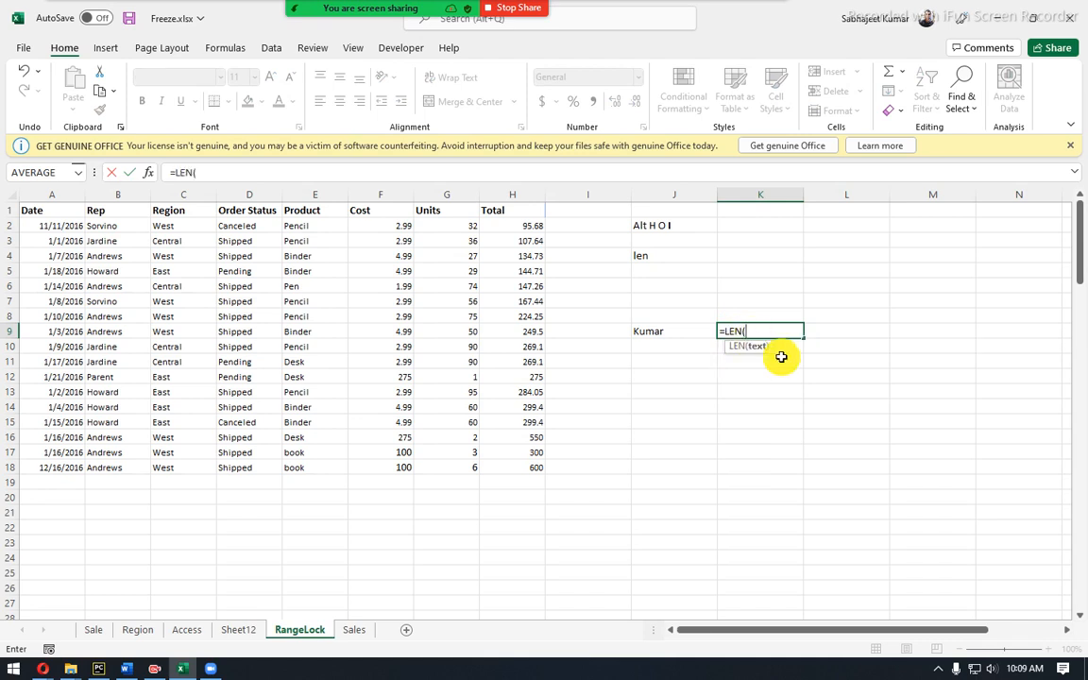
click(701, 334)
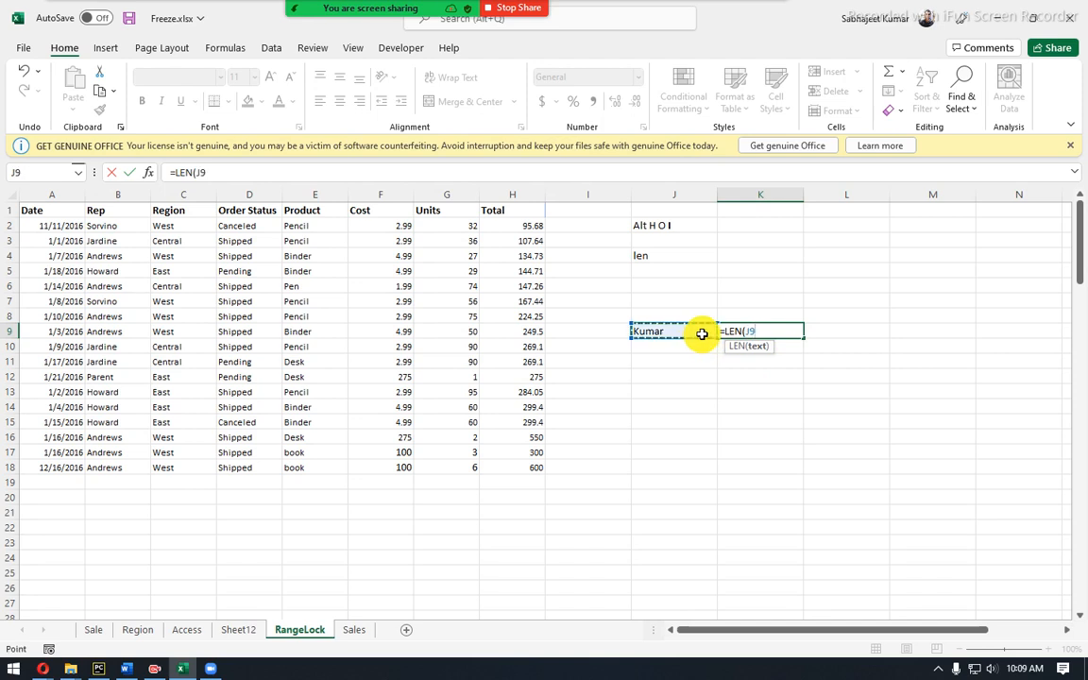
key(Return)
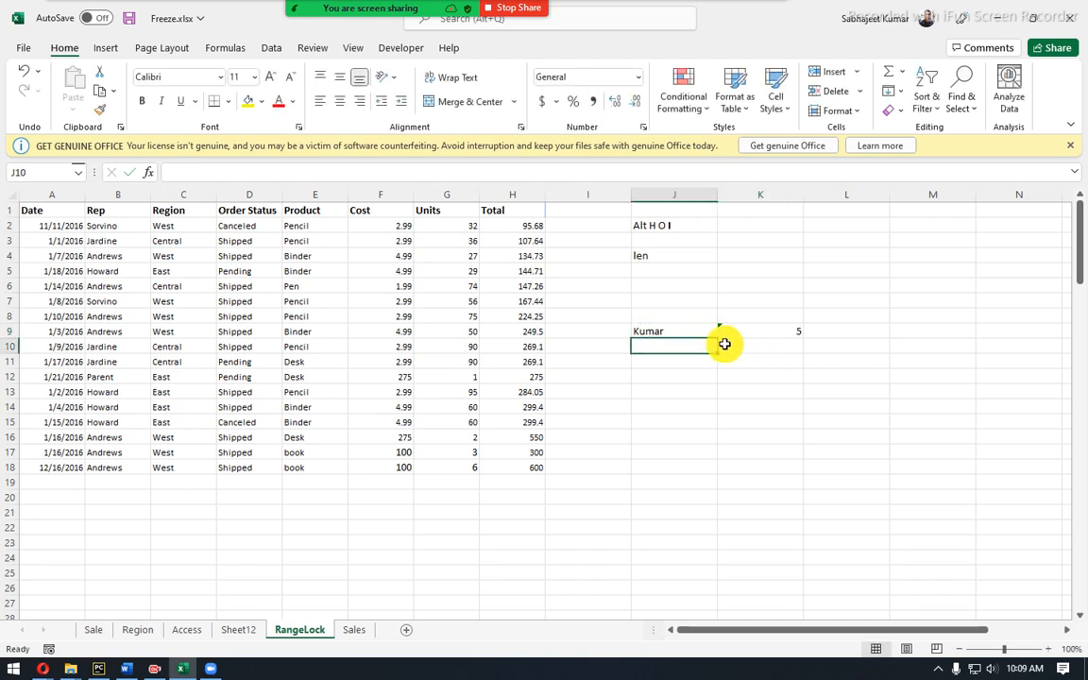
Enter an initial-plus-surname in J10 and fill K10 with its LEN count of 7.
text(S)
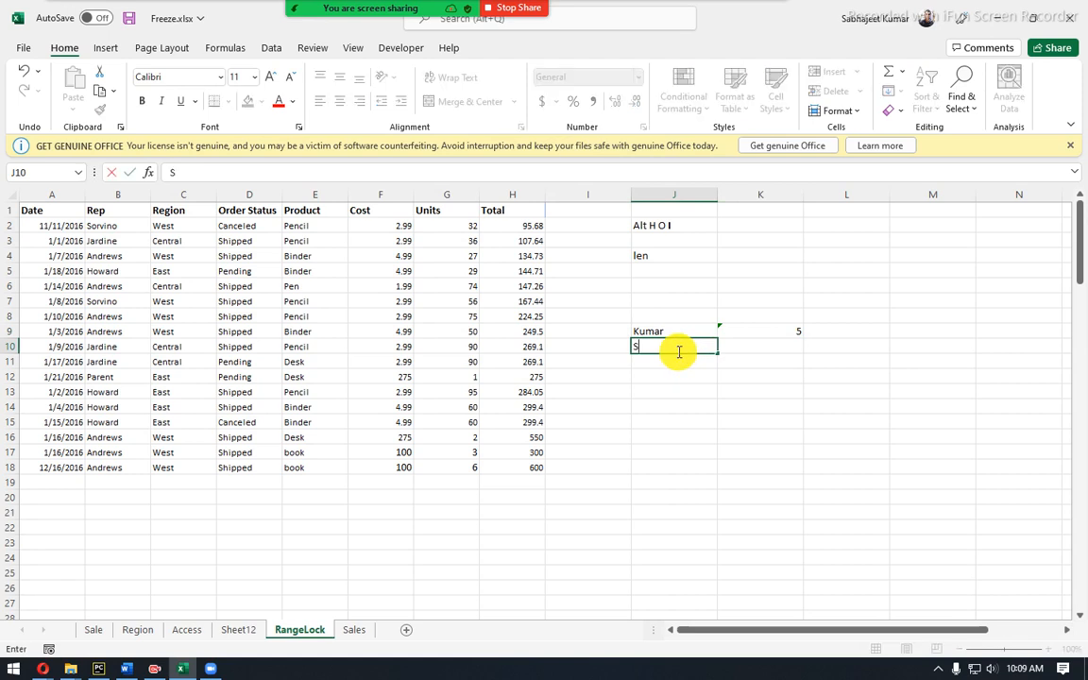
text( Kumar)
key(Tab)
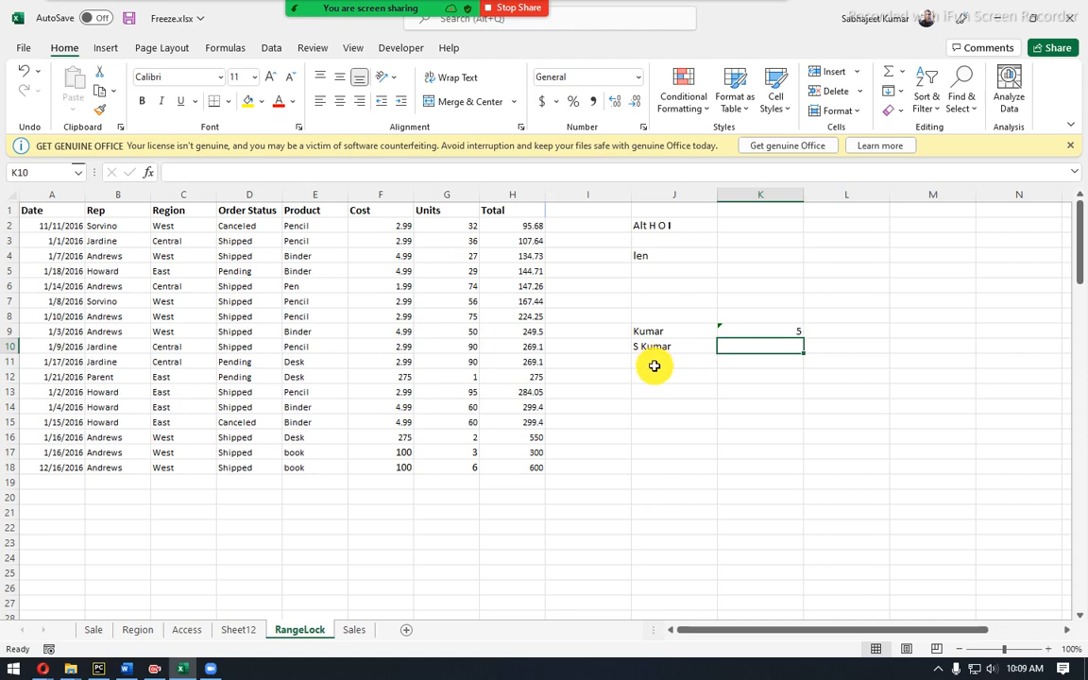
key(ctrl+d)
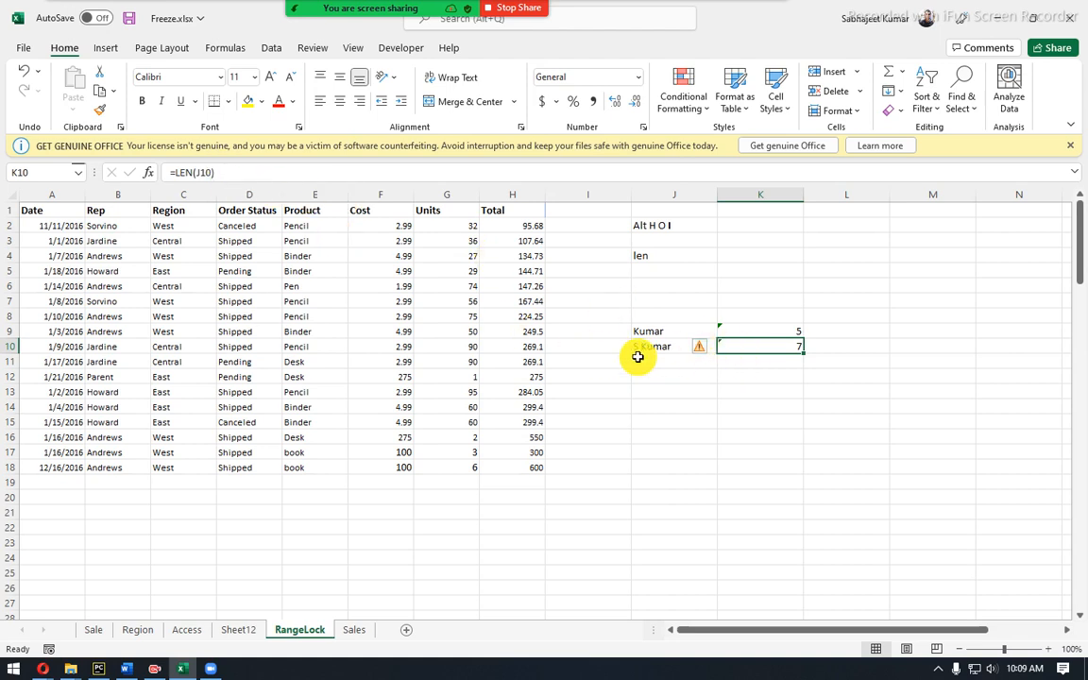
click(665, 254)
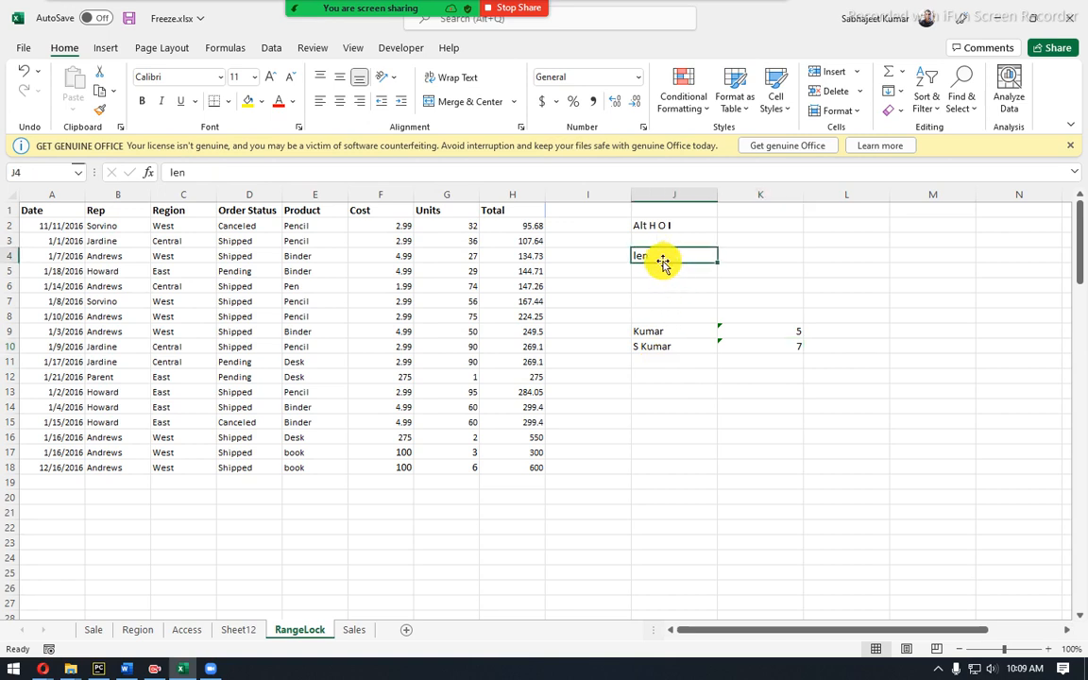
Change J4's label to 'Len' and enter 'Substitute' in J5, fixing the misspelling.
text(Len)
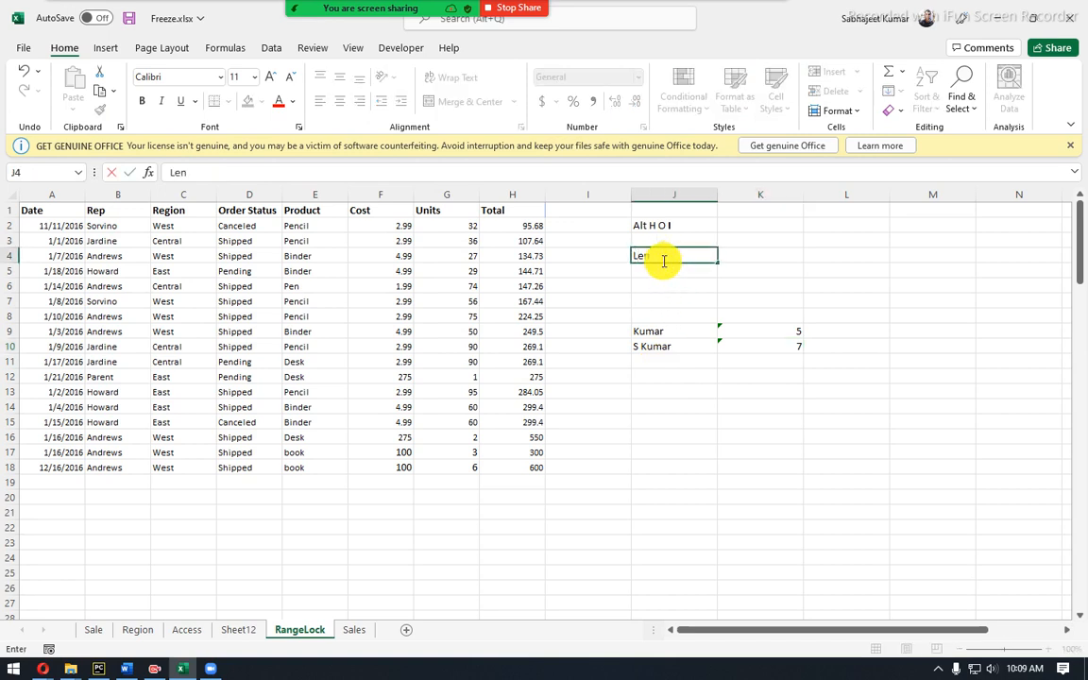
key(Return)
text(Substittue)
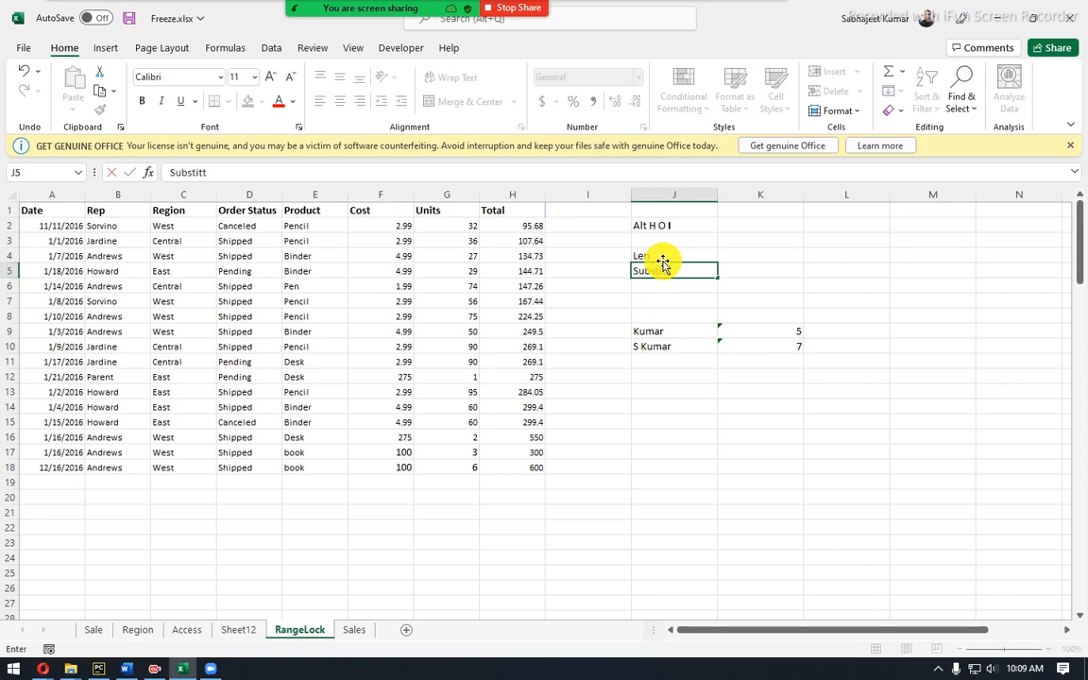
key(BackSpace)
key(BackSpace)
key(BackSpace)
text(ute)
key(Return)
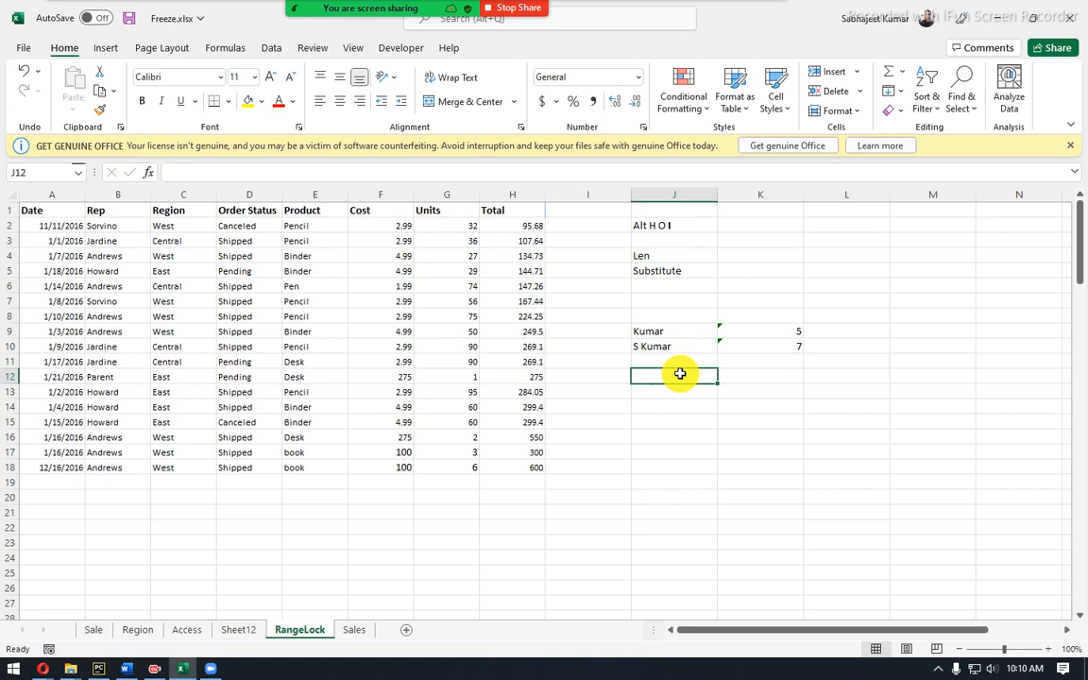
Duplicate J10's initial-plus-surname entry into J13, then select K13 for the next formula.
click(669, 346)
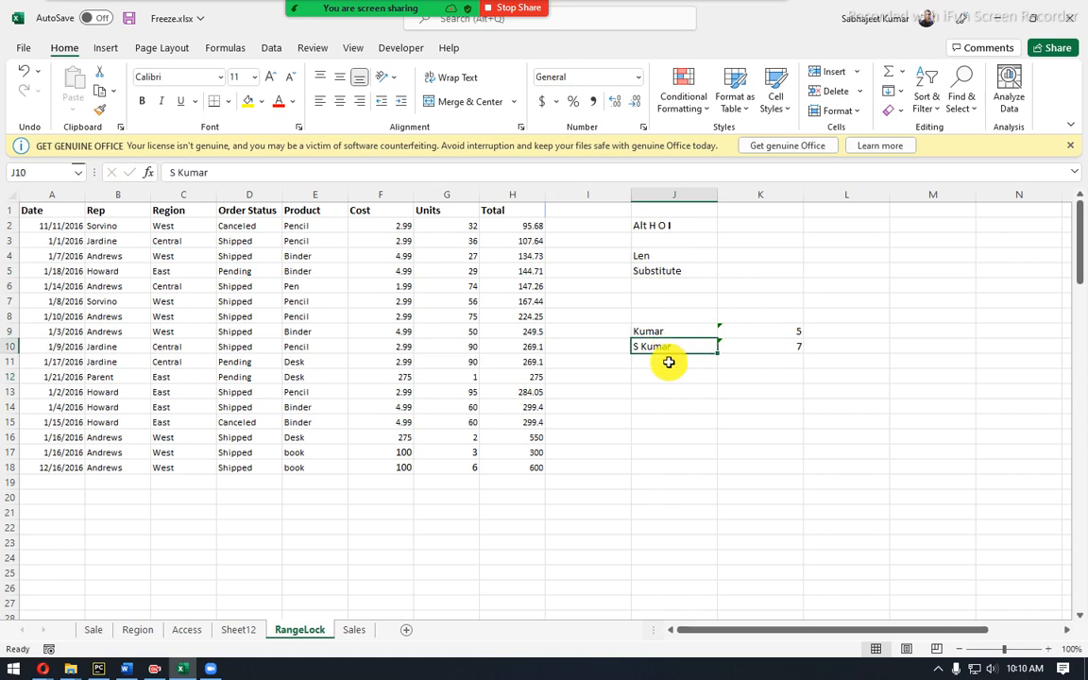
key(ctrl+c)
click(664, 390)
key(ctrl+v)
click(781, 392)
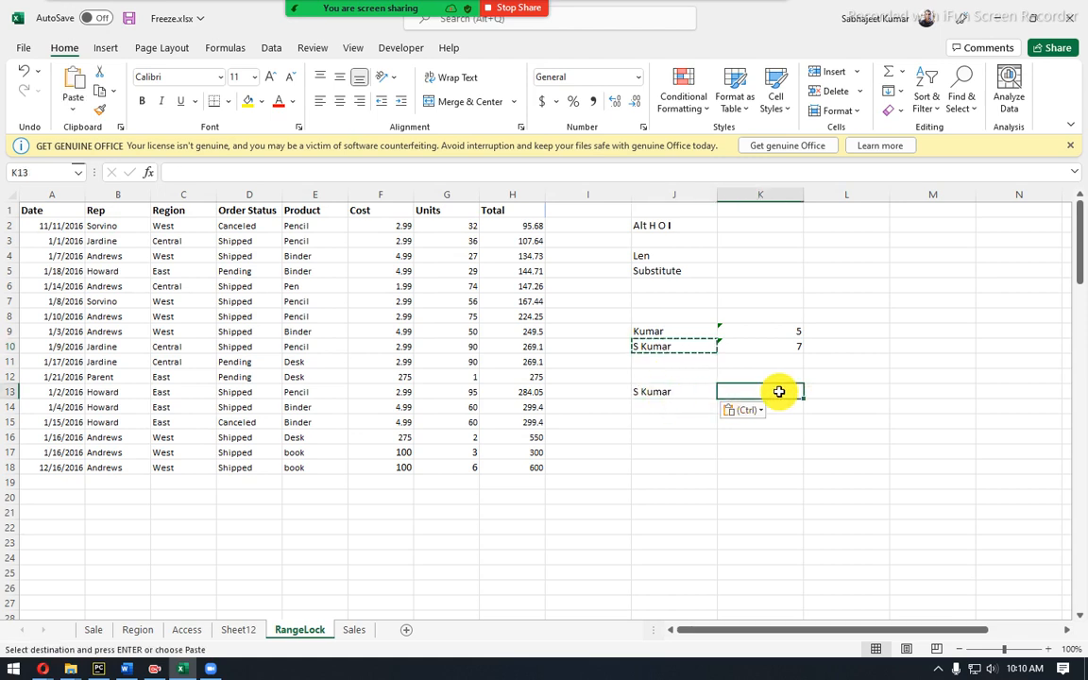
Enter =SUBSTITUTE(J13," ","_") in K13 so J13's space becomes an underscore.
text(=)
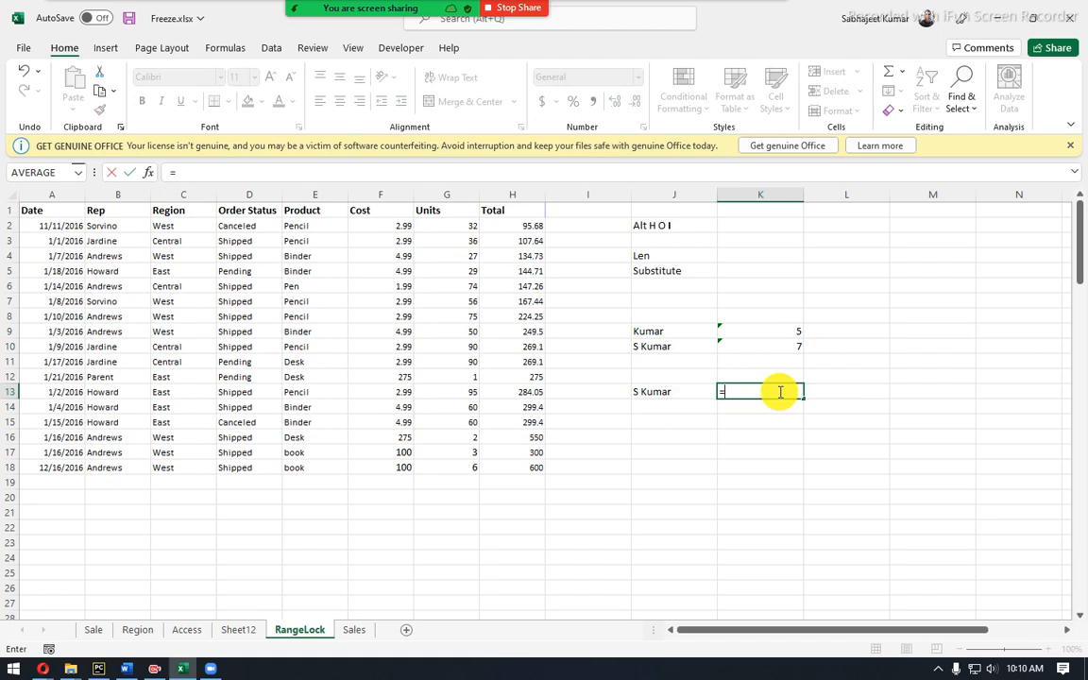
text(=sub)
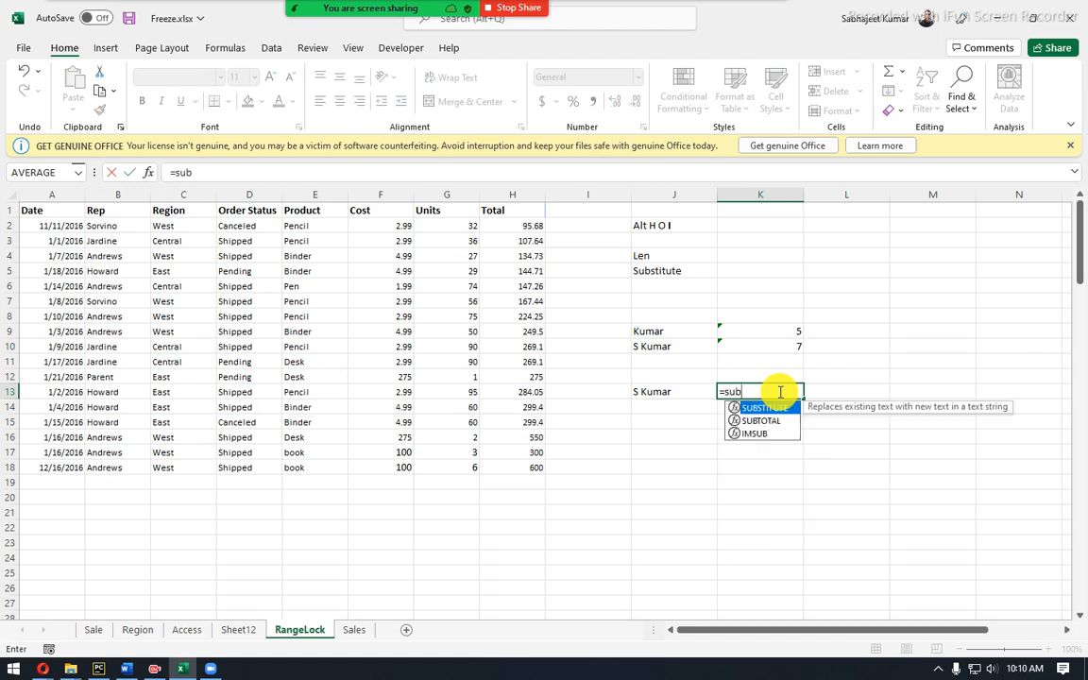
double_click(788, 410)
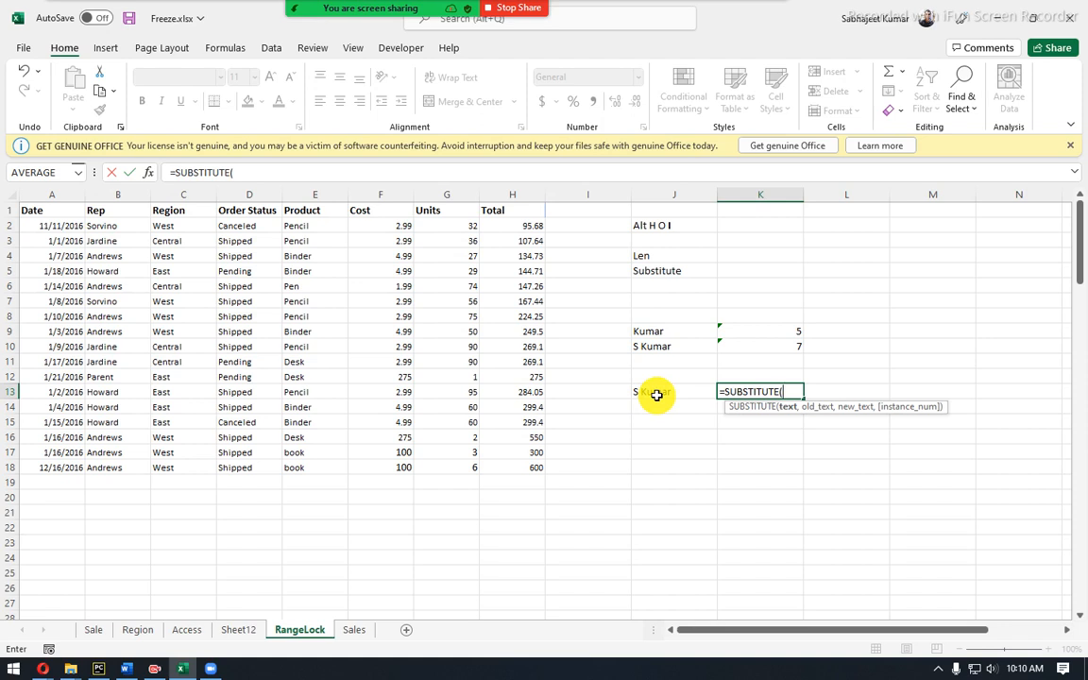
click(657, 394)
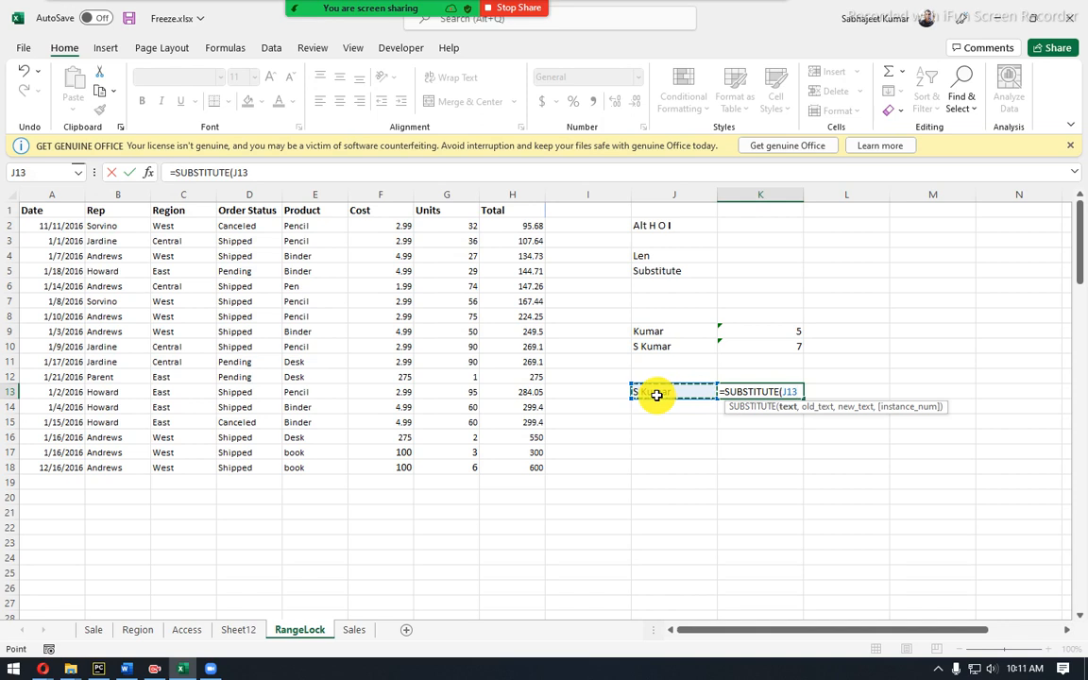
text(,)
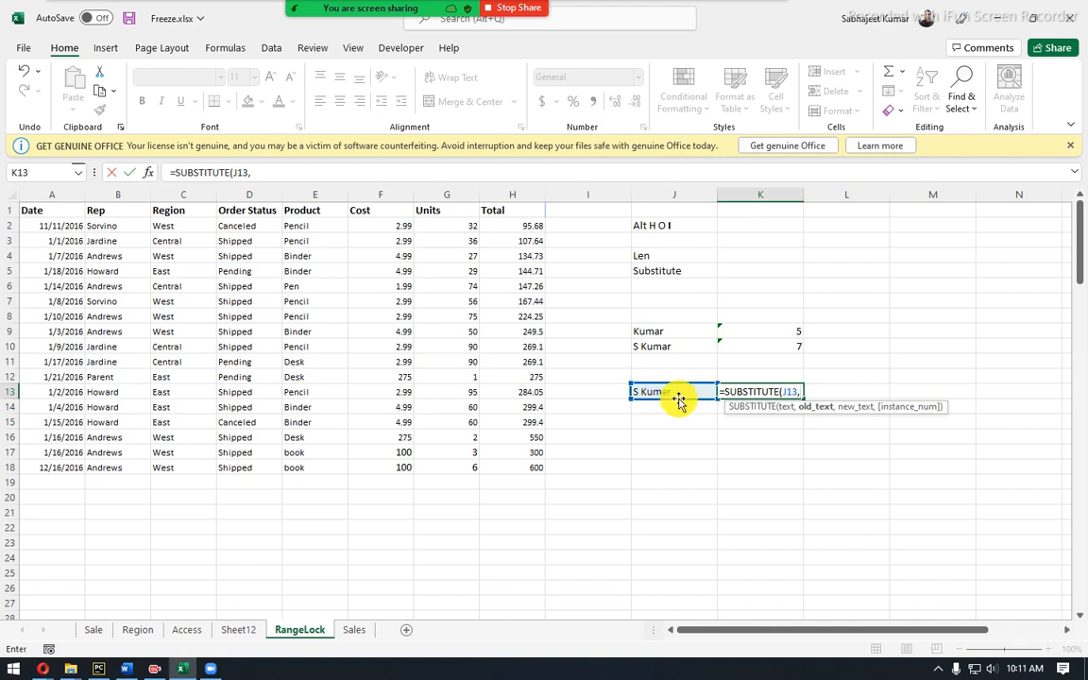
text(" ",)
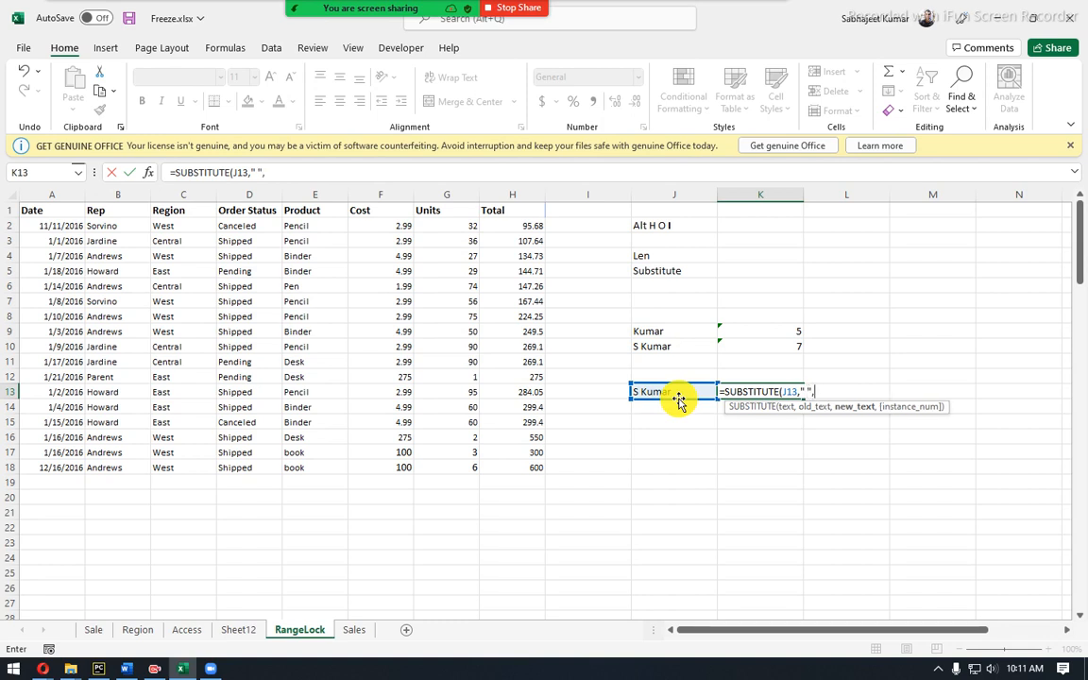
text("_")
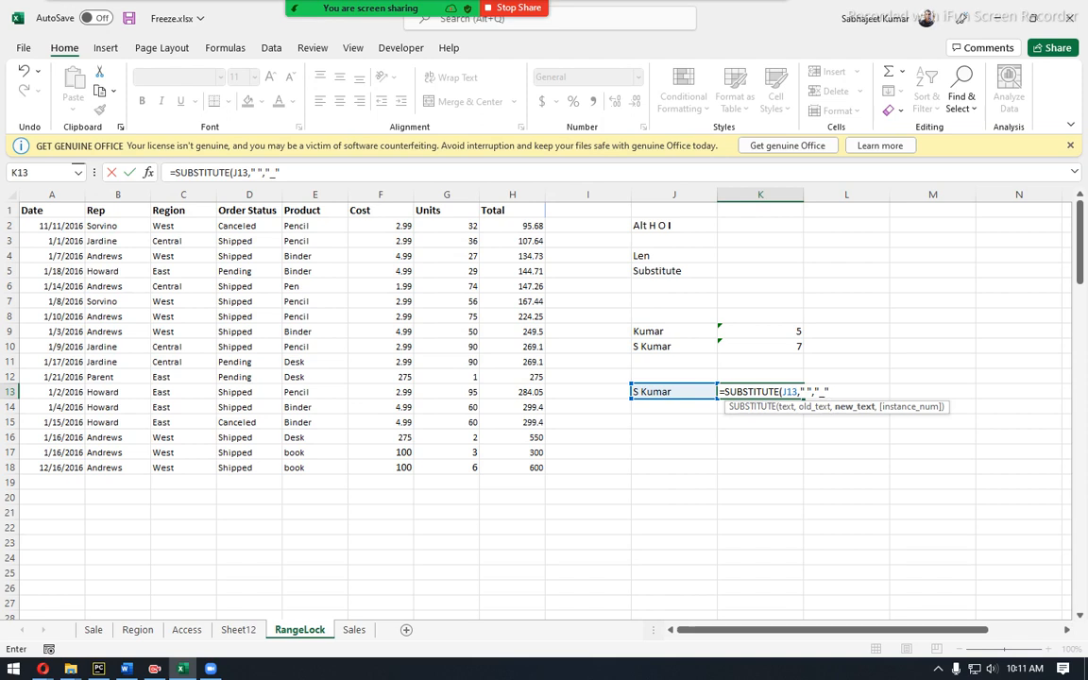
key(alt+Tab)
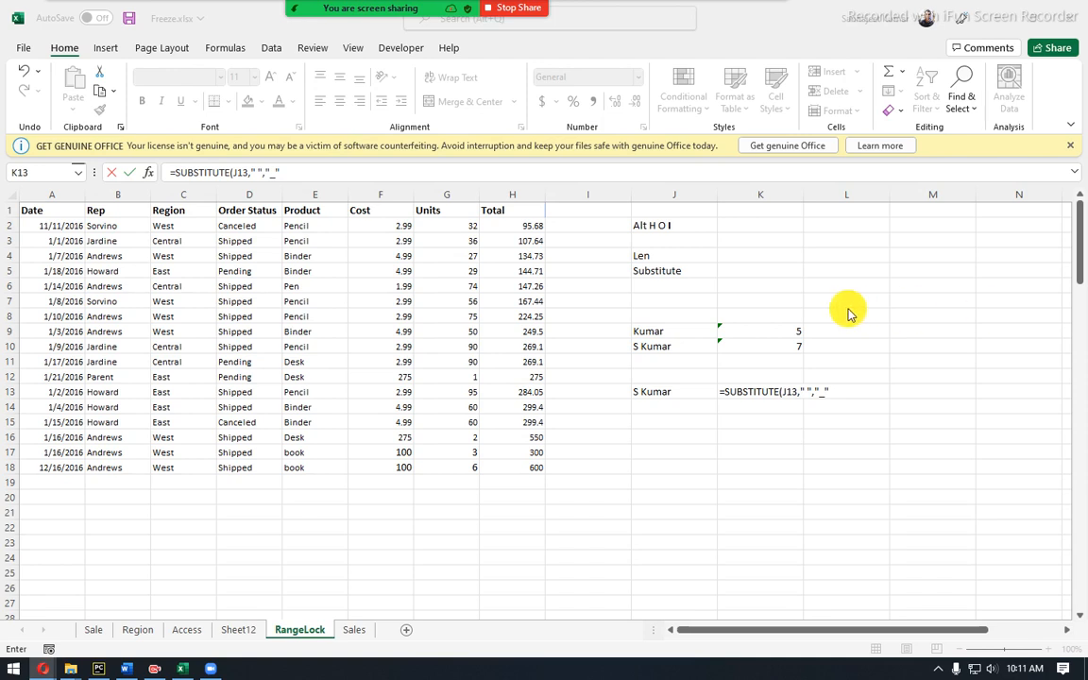
click(758, 396)
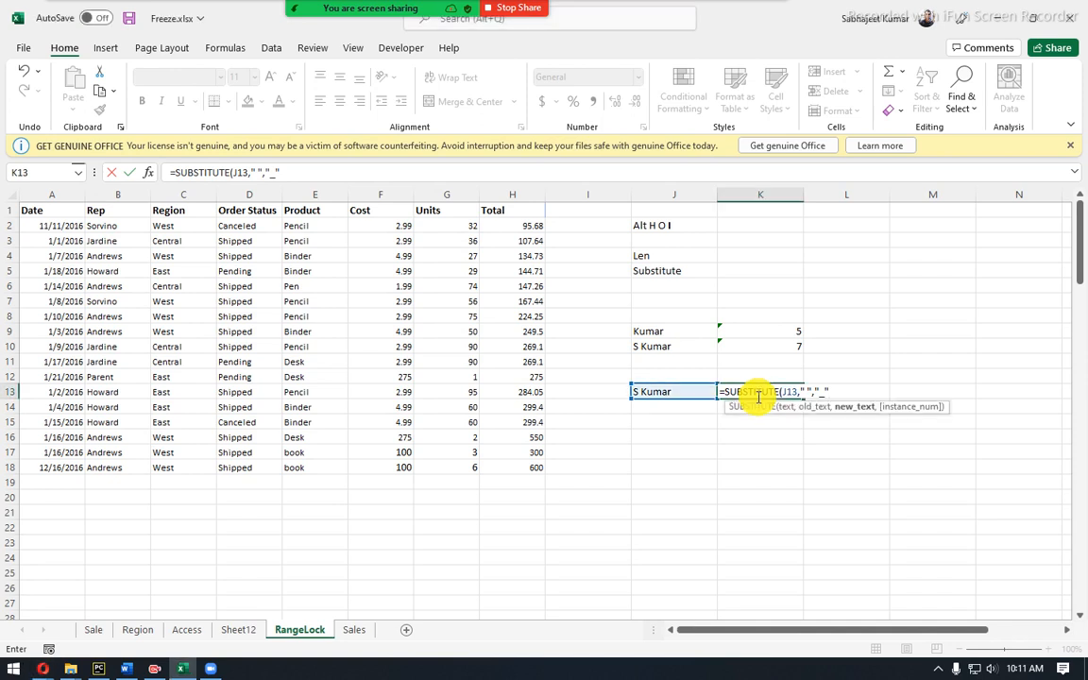
key(Return)
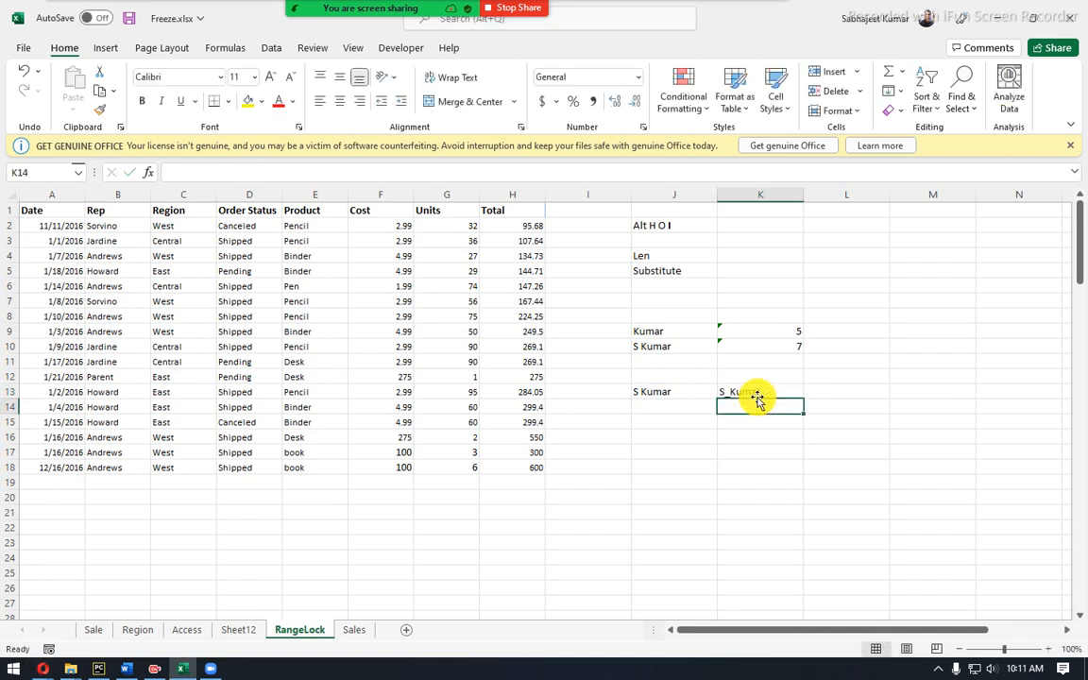
Check K13's result, then move the selection down to K17.
click(762, 390)
click(761, 408)
click(755, 447)
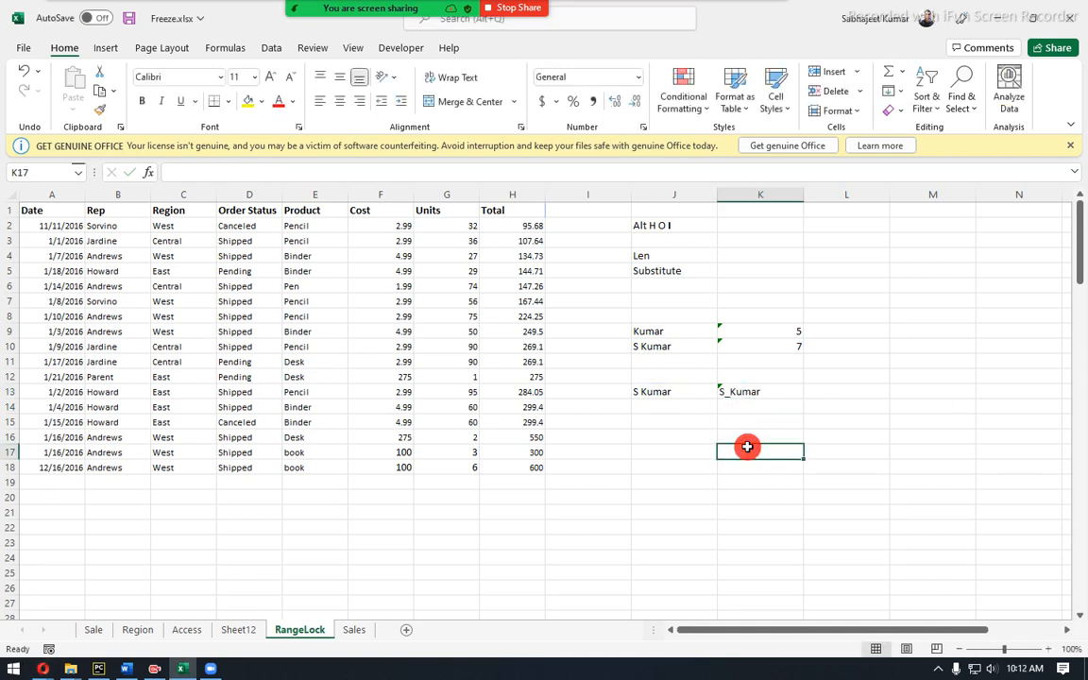
key(alt+Tab)
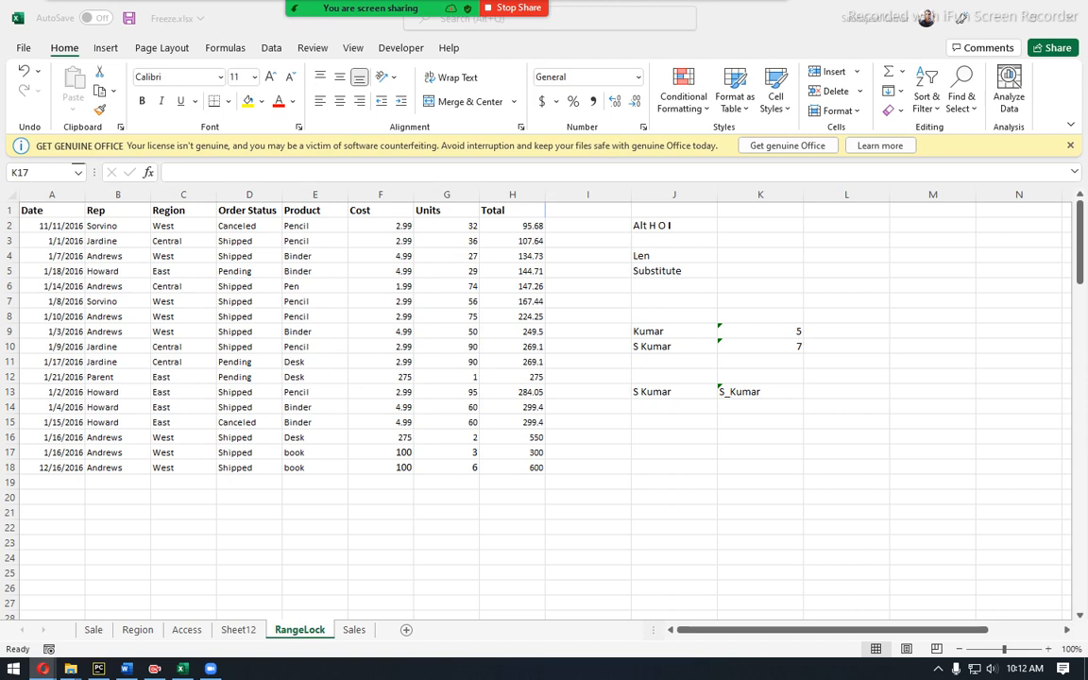
Enter an initial S and a surname padded with runs of commas in J15.
click(646, 422)
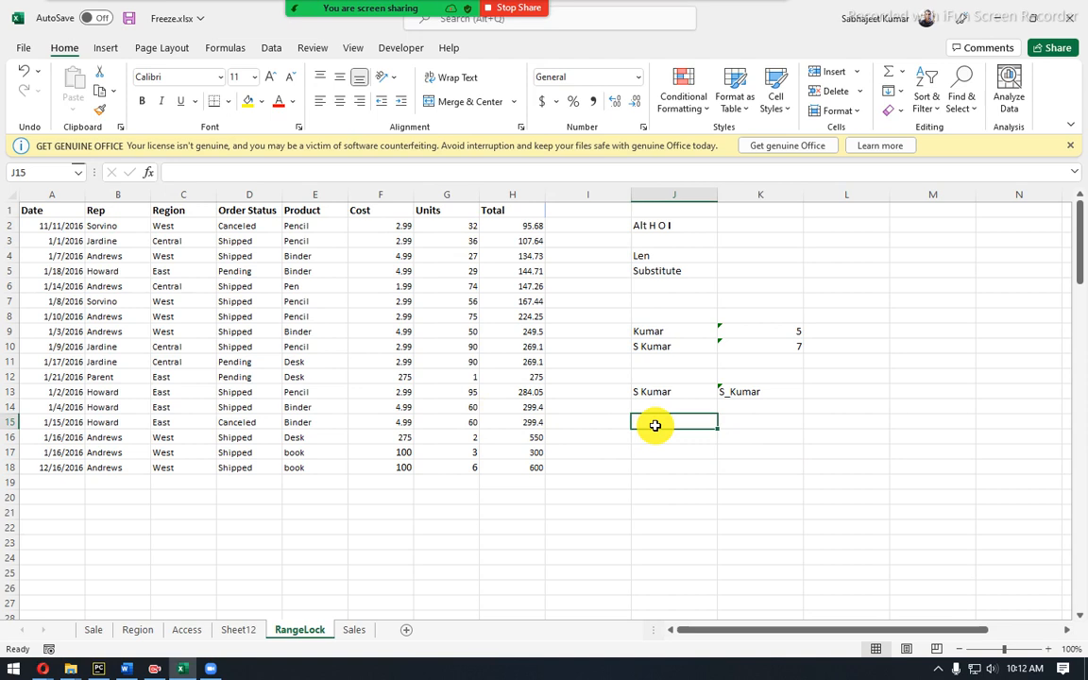
text(s)
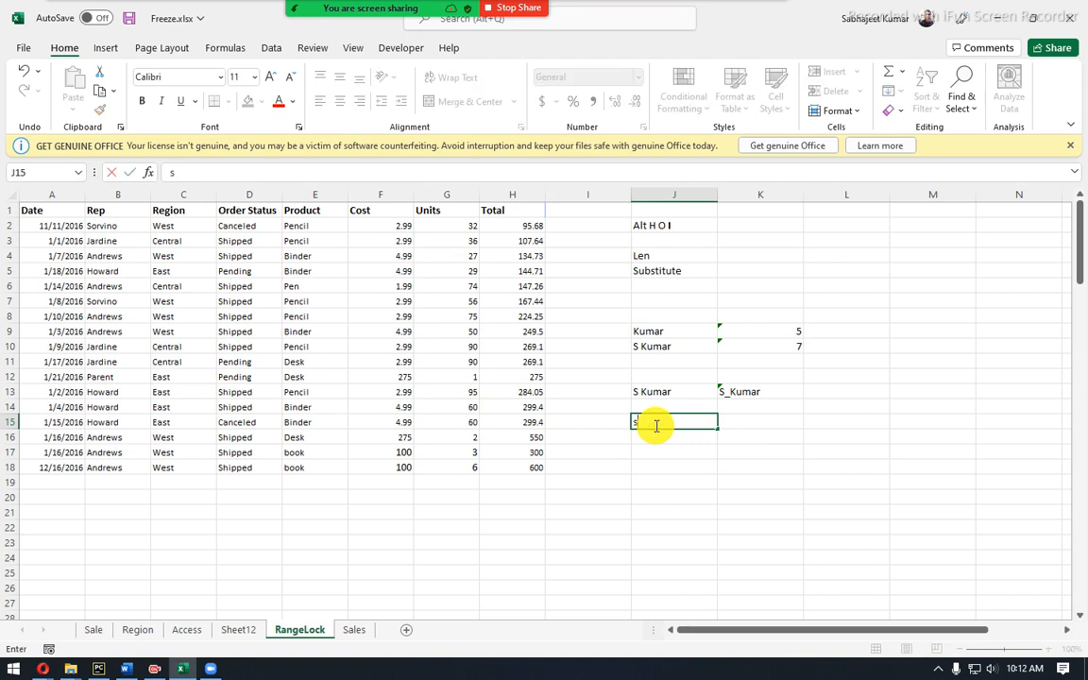
text(,,,, Kumar)
key(BackSpace)
key(BackSpace)
key(BackSpace)
key(BackSpace)
key(BackSpace)
key(BackSpace)
text(kumar,,,,,,,,,,,,,,)
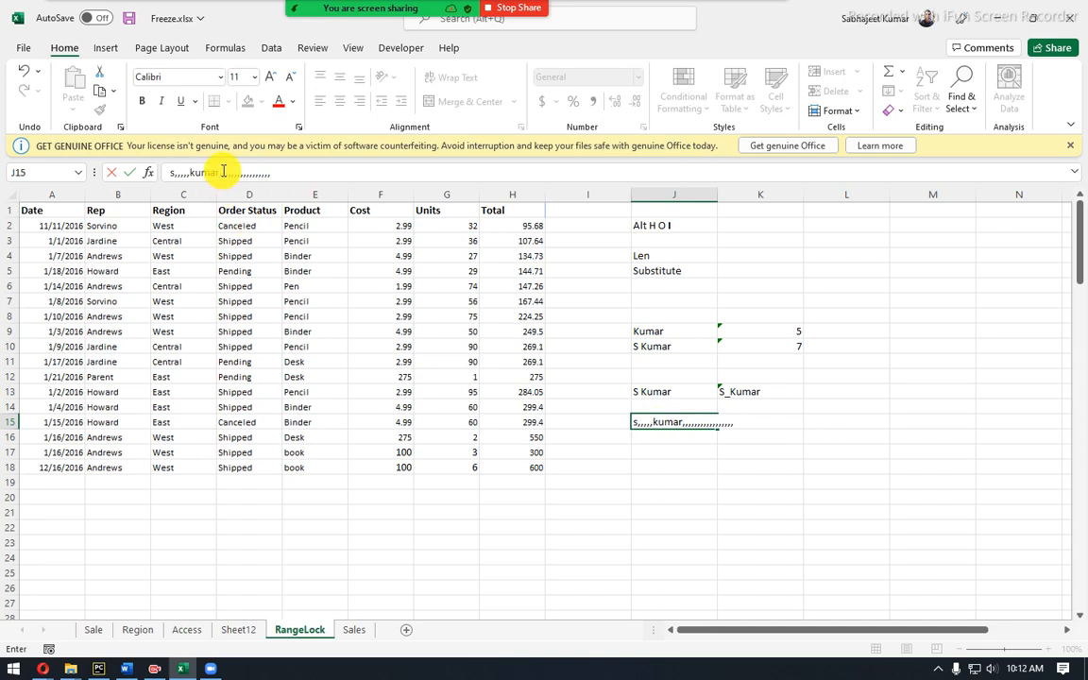
drag(226, 171, 286, 165)
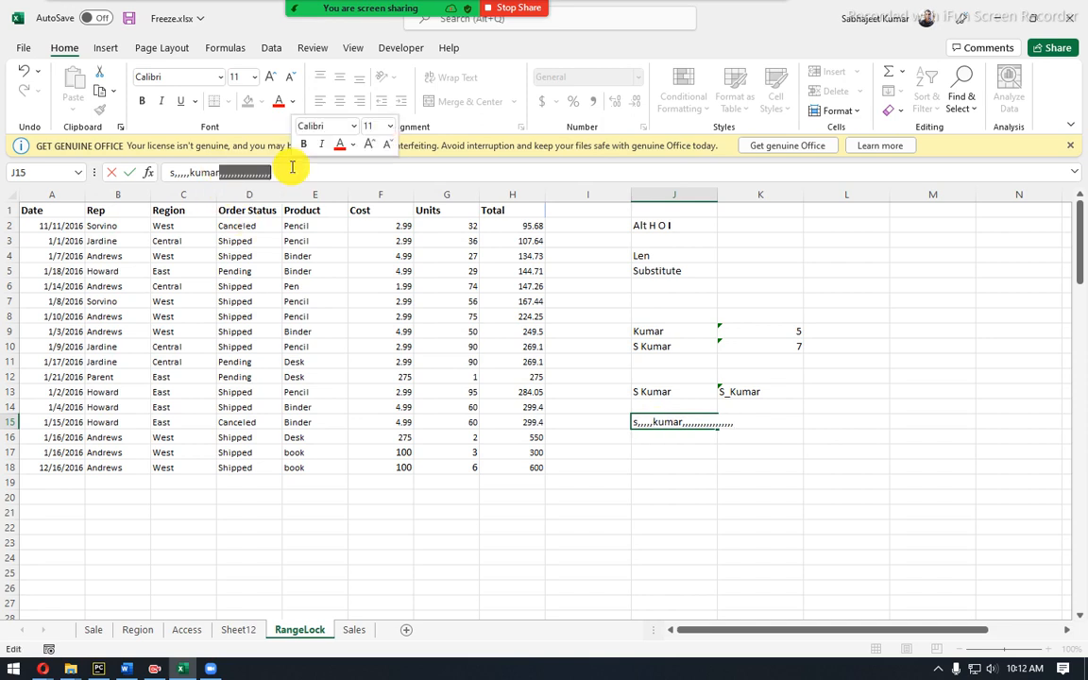
key(BackSpace)
text(,,)
drag(170, 174, 188, 173)
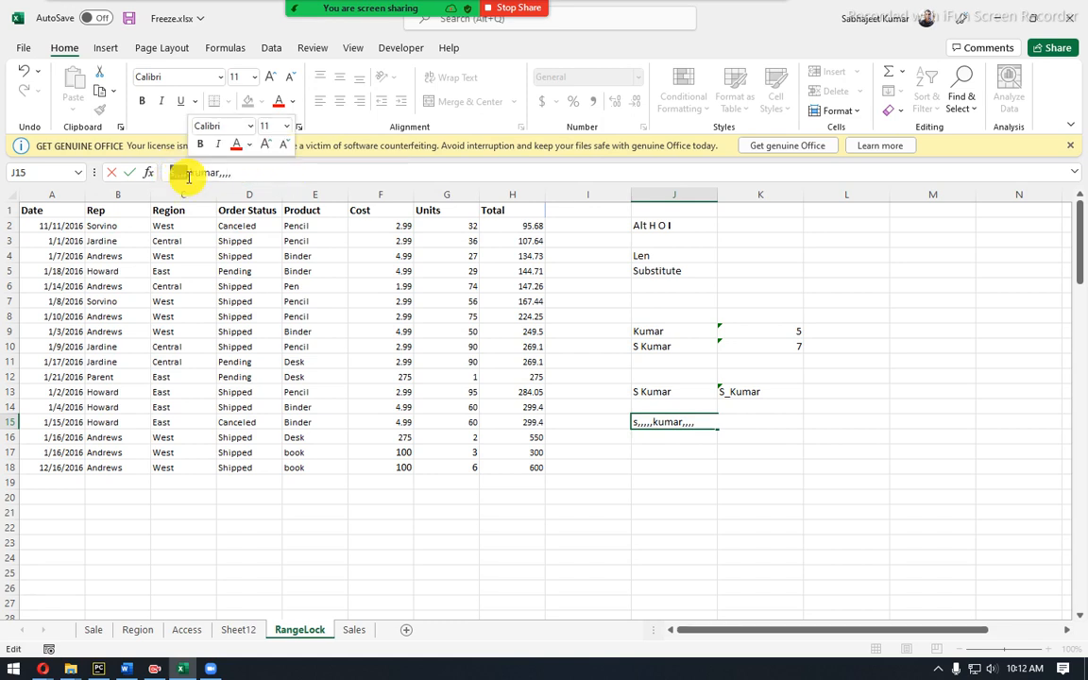
text(S)
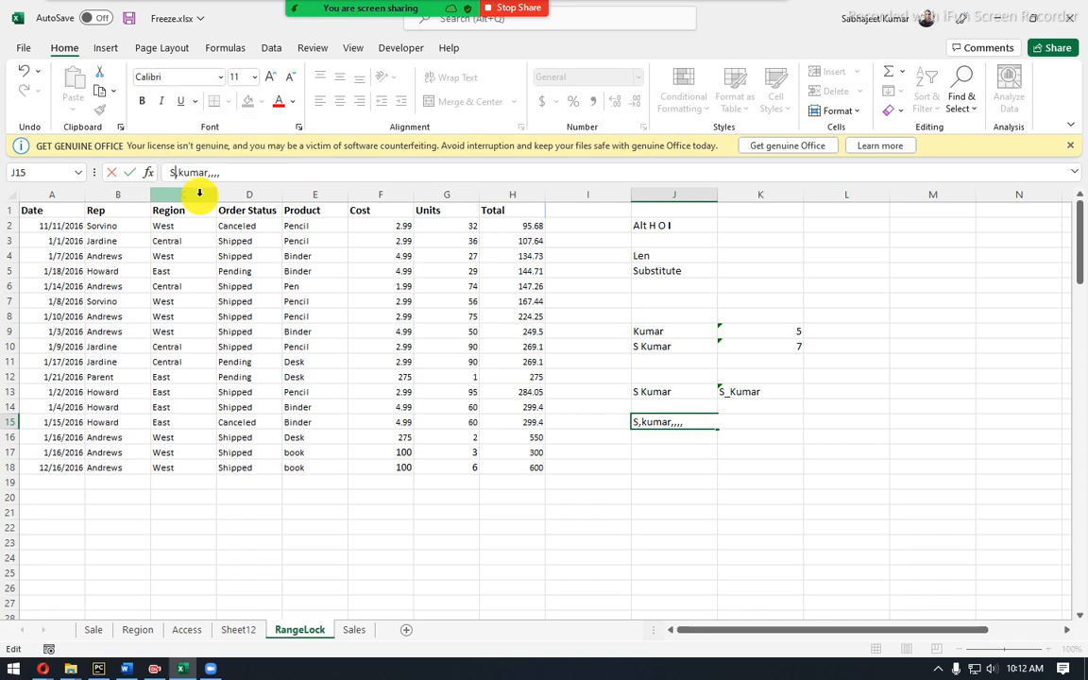
text(,,)
key(Return)
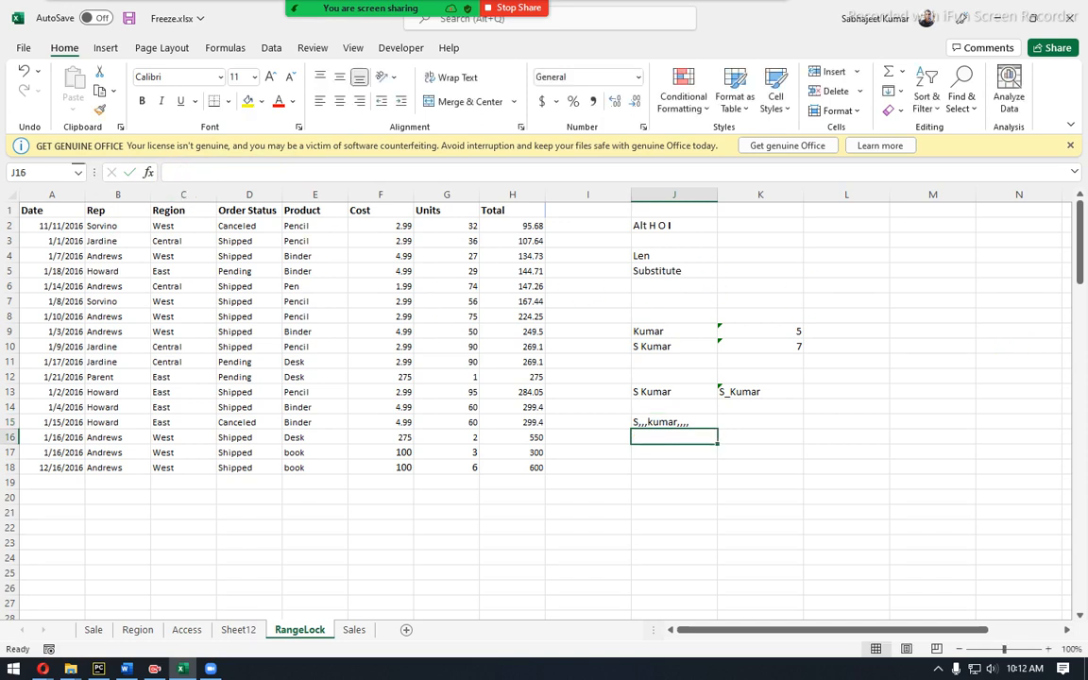
Inspect J15's trailing commas without changing them, then select J18.
click(43, 669)
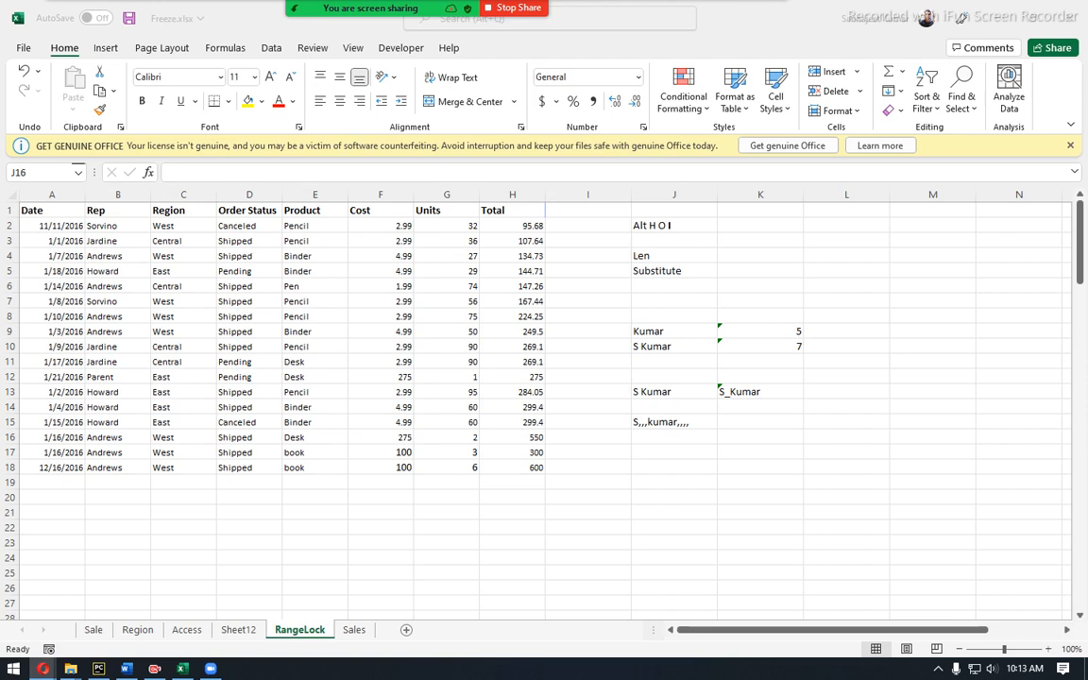
click(743, 423)
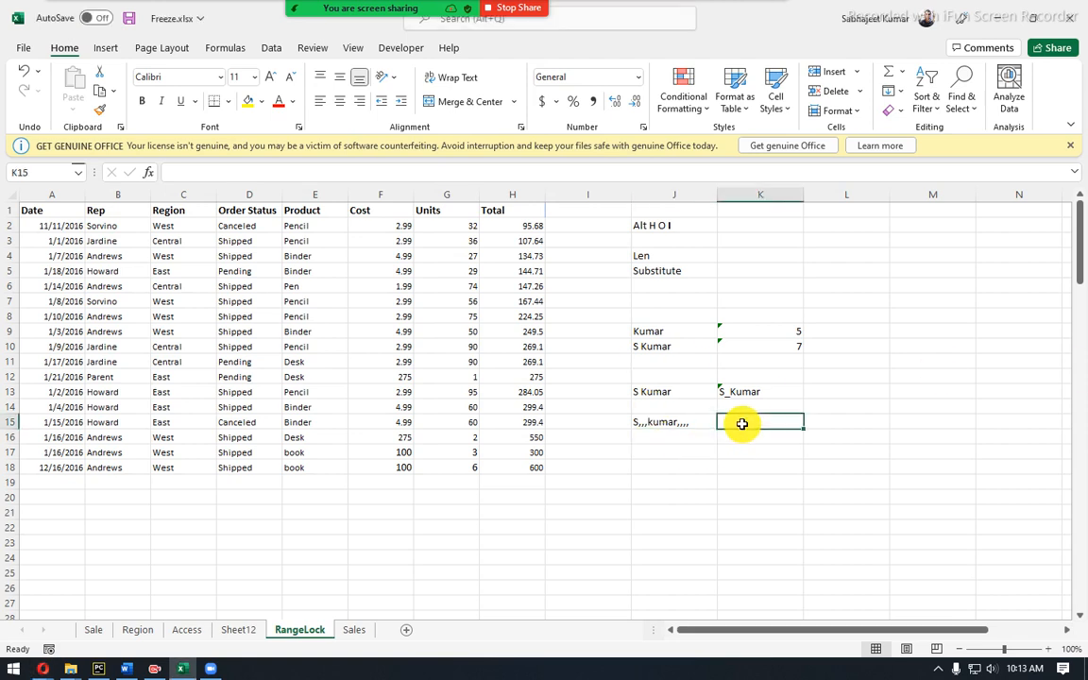
click(666, 422)
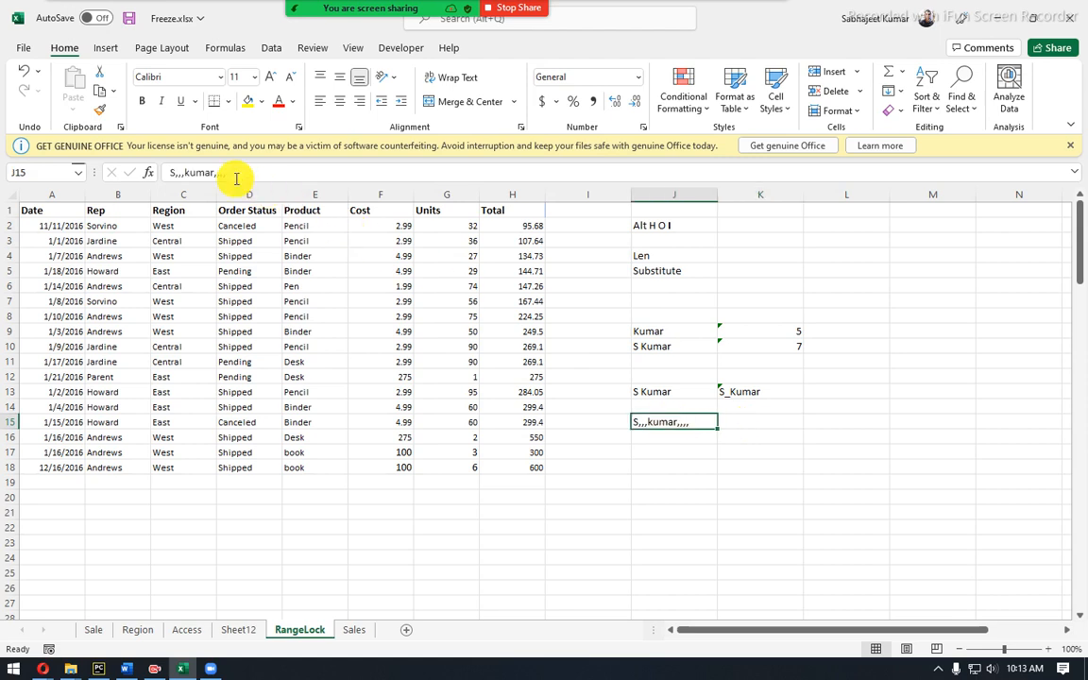
drag(213, 171, 231, 171)
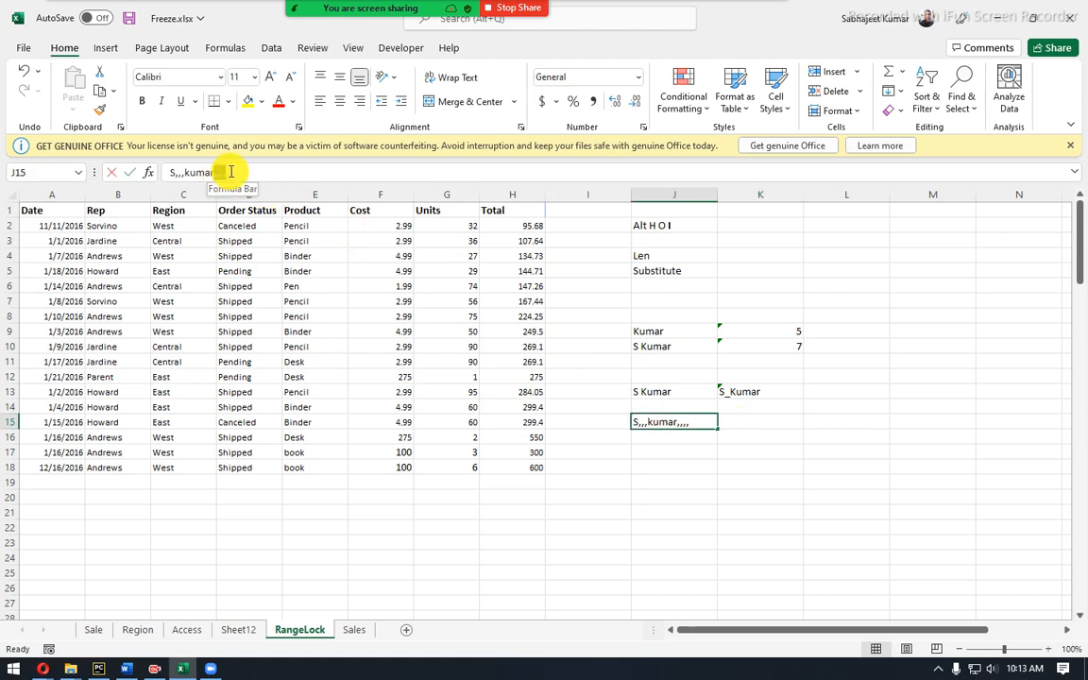
key(Escape)
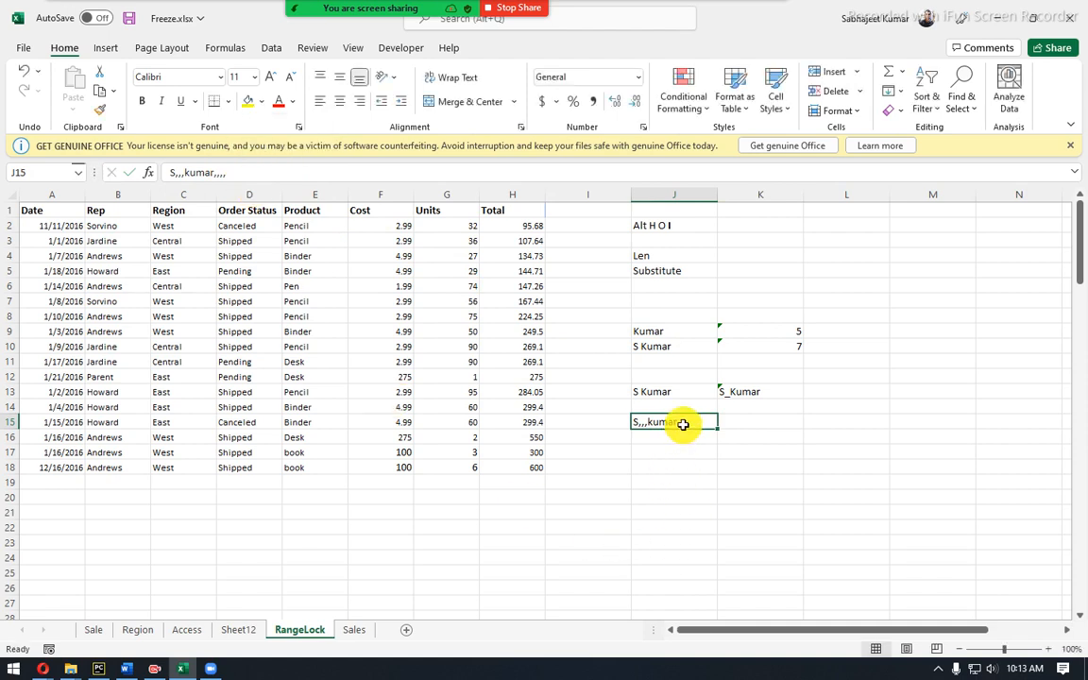
click(685, 466)
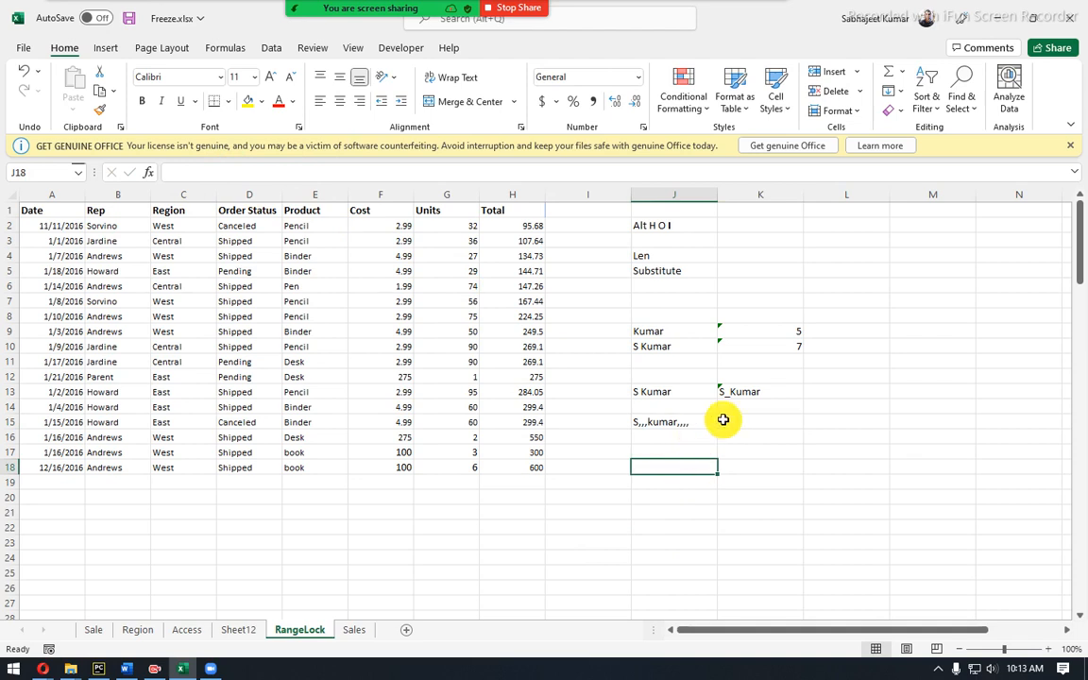
Enter =REPLACE(J15,1,1,...) in J18, swapping J15's leading initial for a full first name.
text(rep)
key(BackSpace)
key(BackSpace)
key(BackSpace)
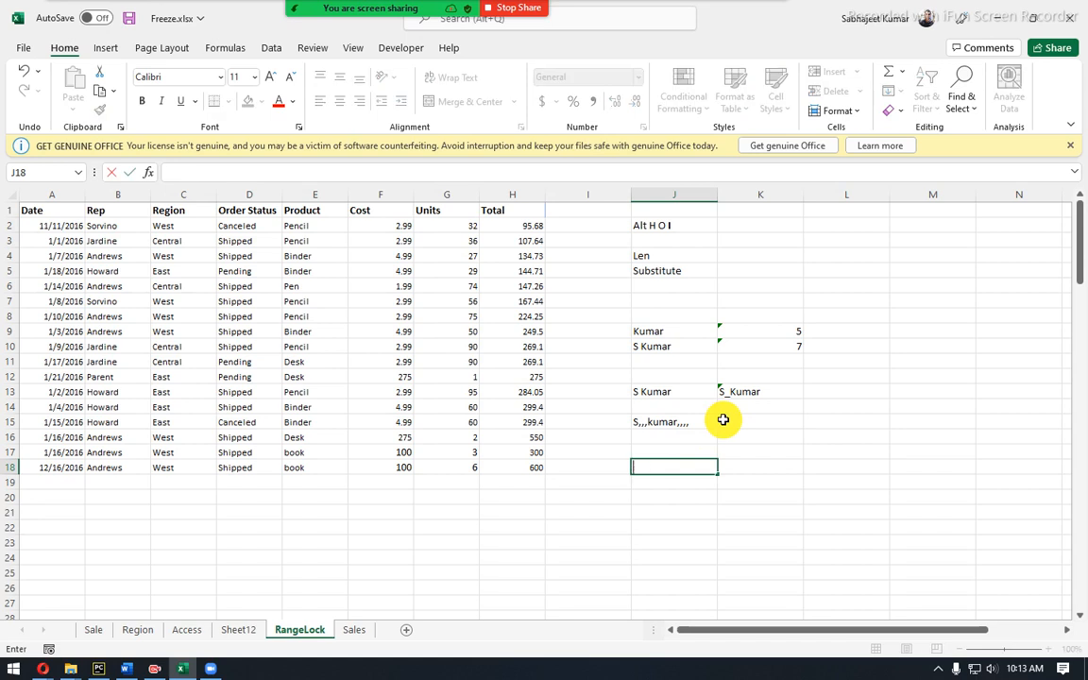
text(=)
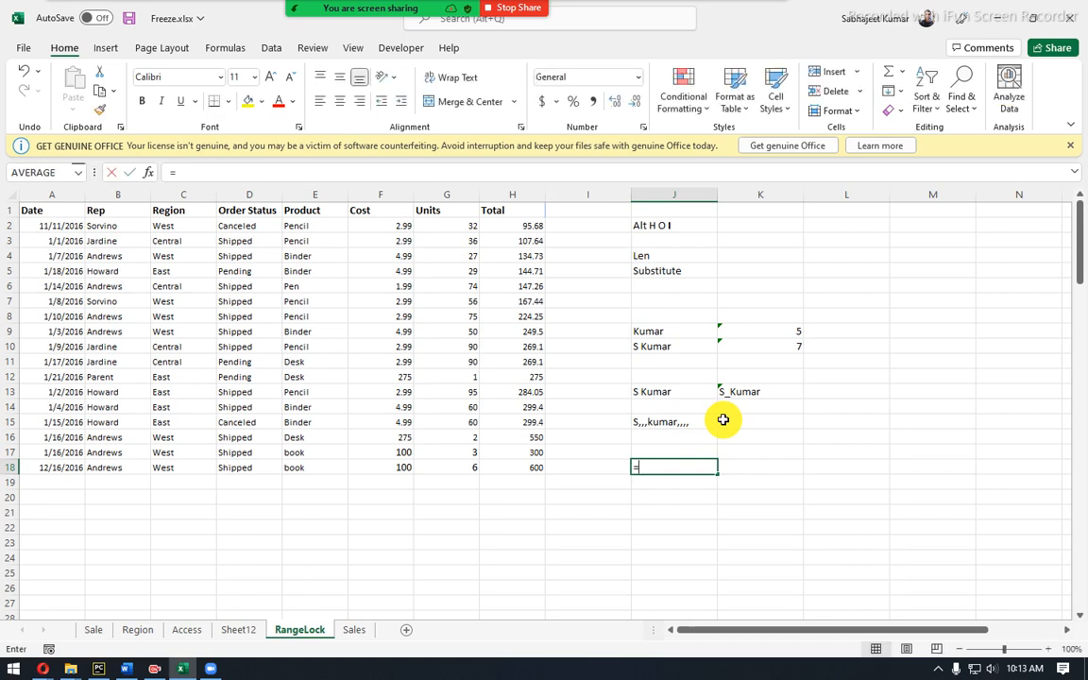
text(repl)
key(Tab)
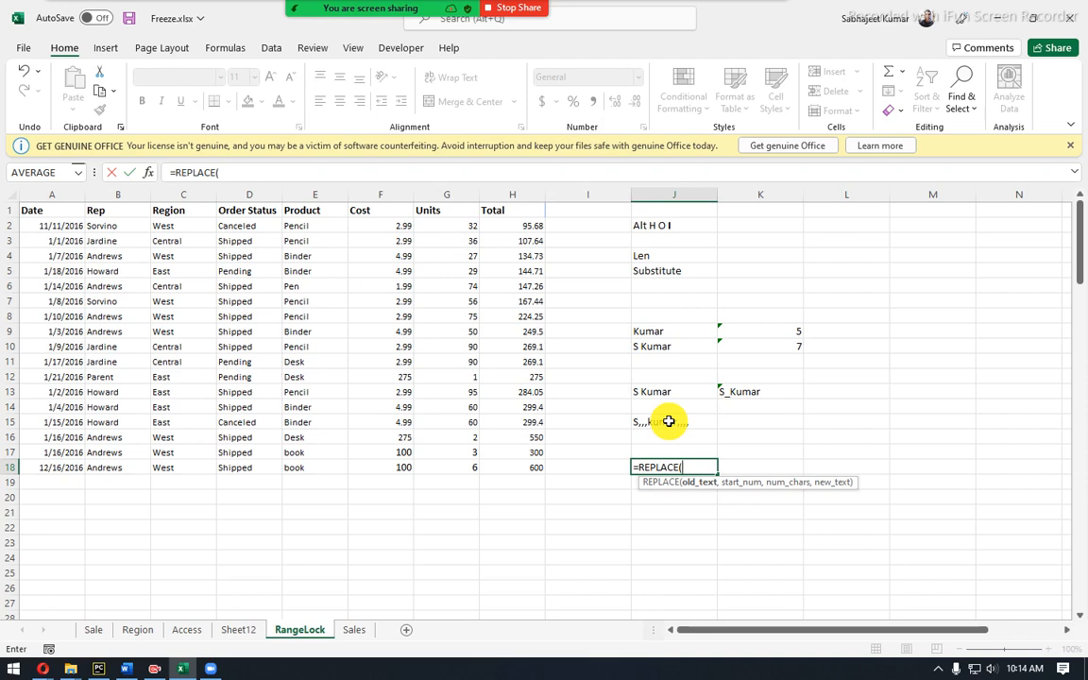
click(669, 421)
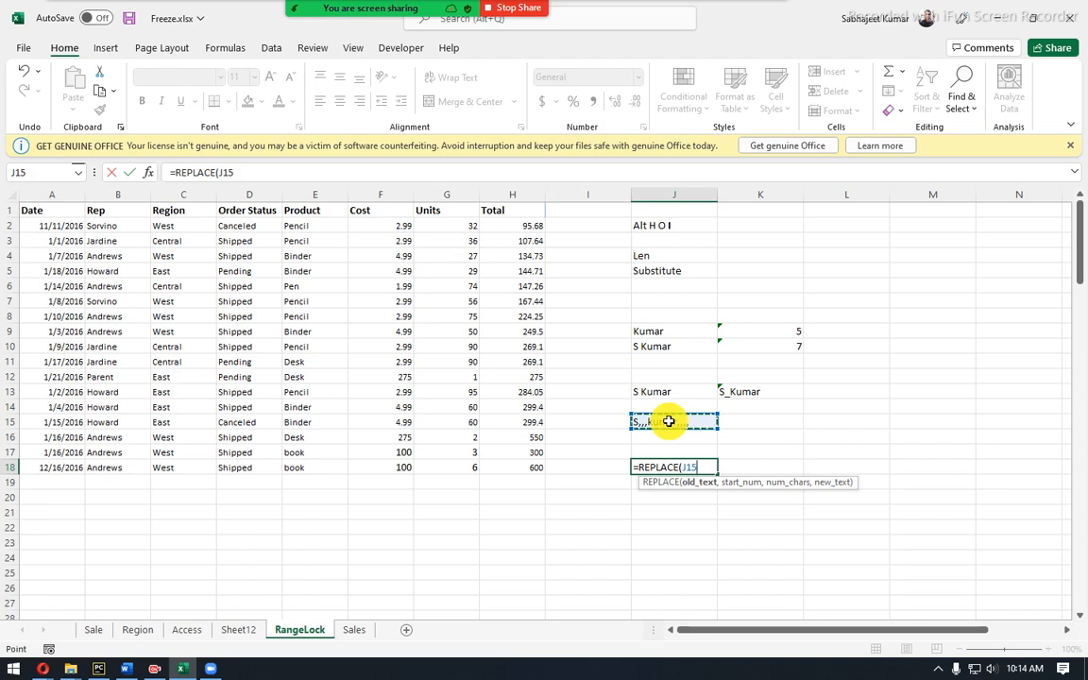
text(,)
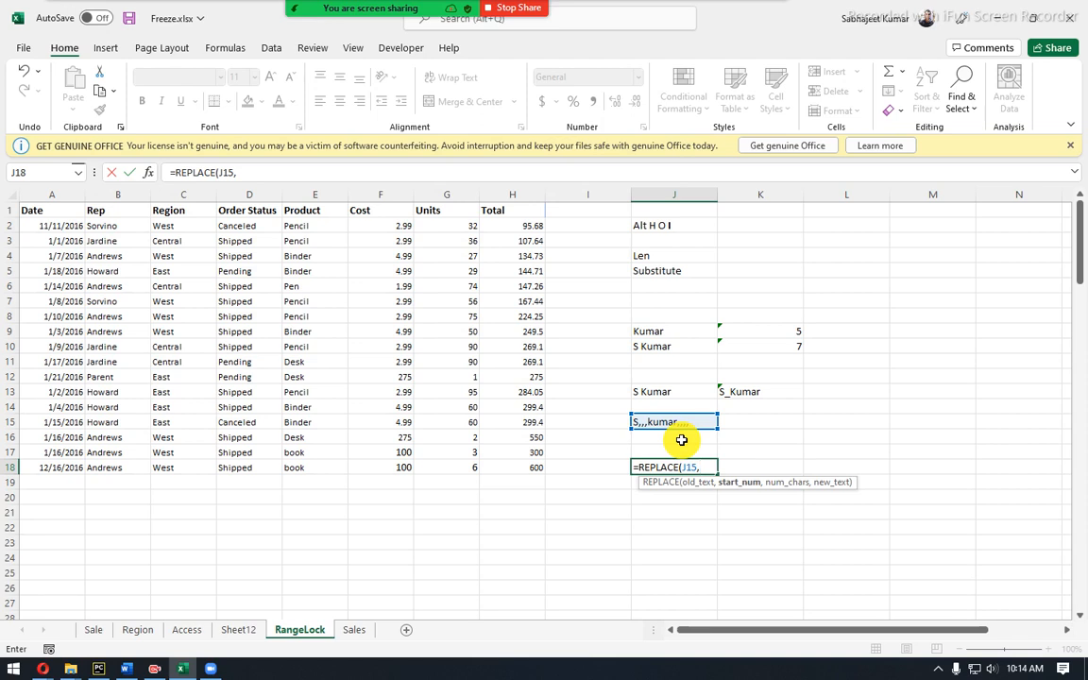
text(1)
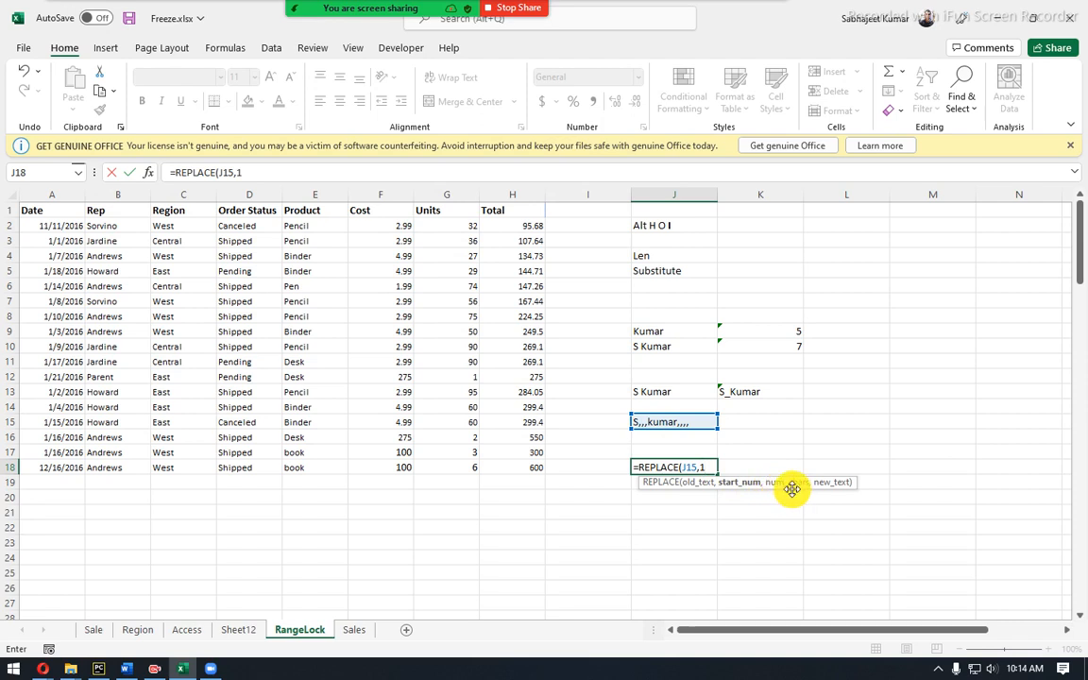
text(,1)
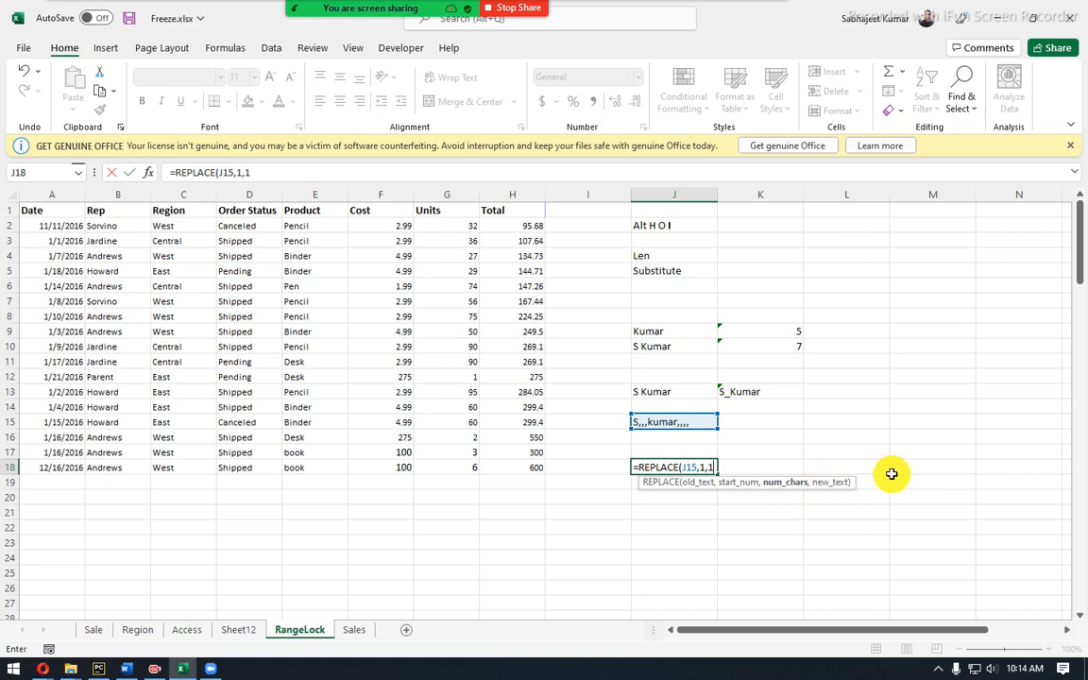
text(,"My)
key(BackSpace)
key(BackSpace)
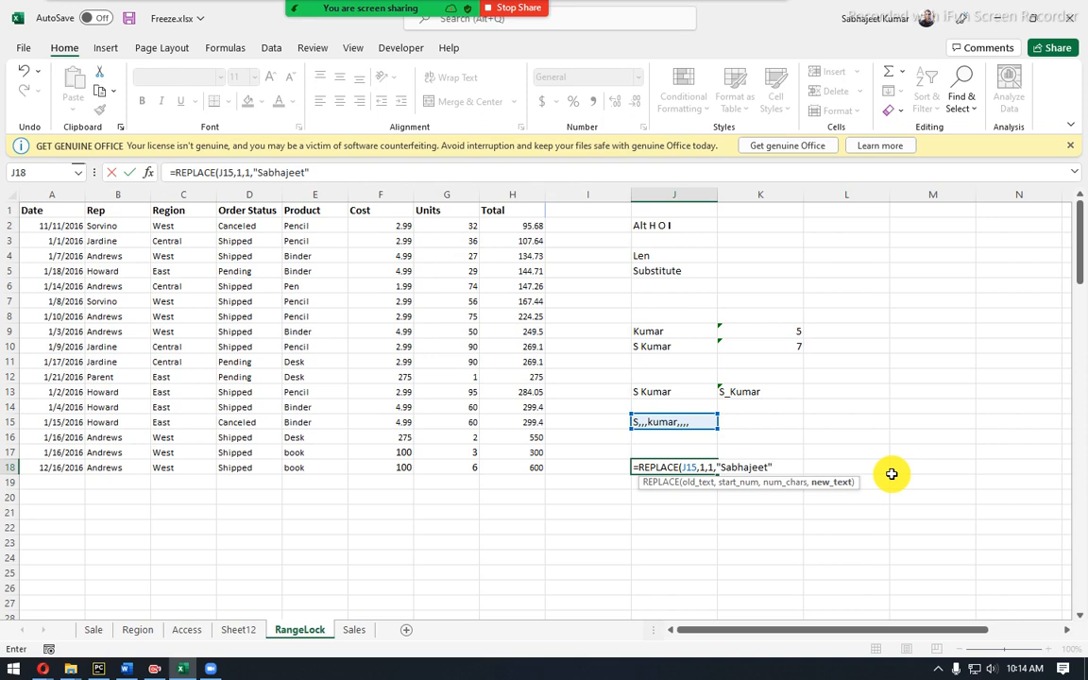
text())
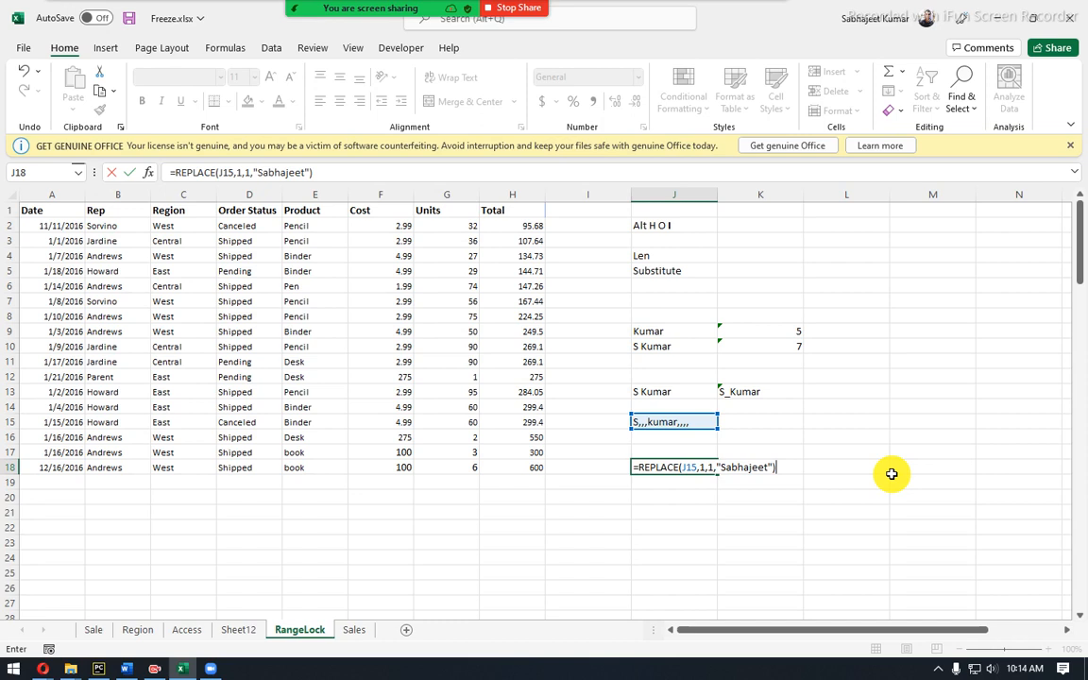
key(Return)
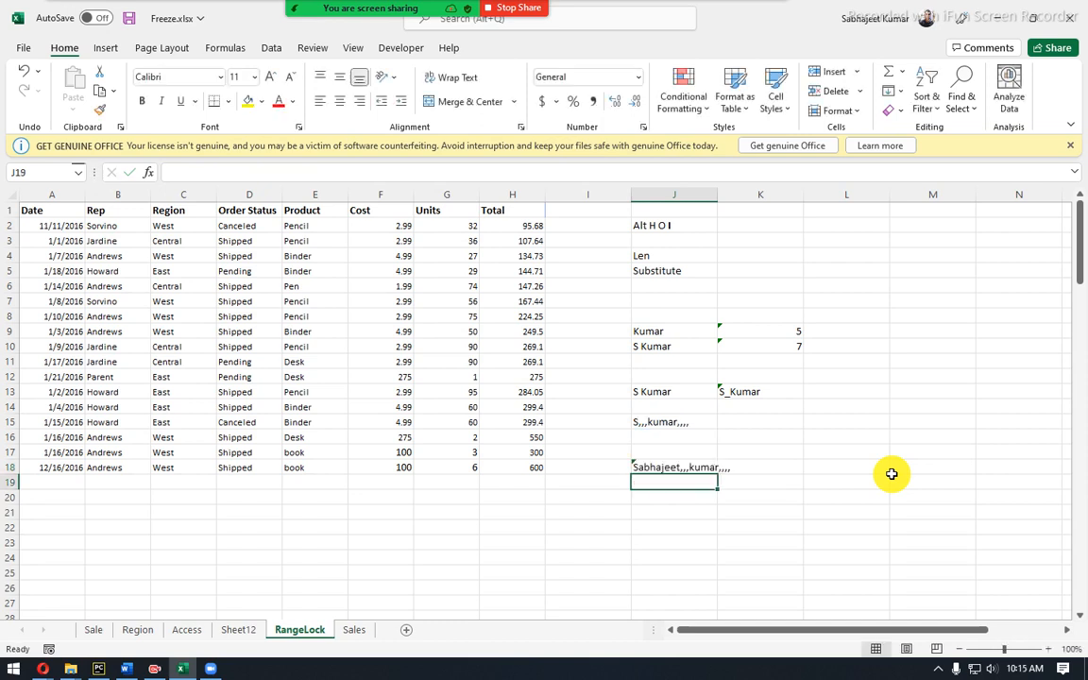
Review the contents of J18 and J9, then begin a REPLACE formula in J22.
click(681, 469)
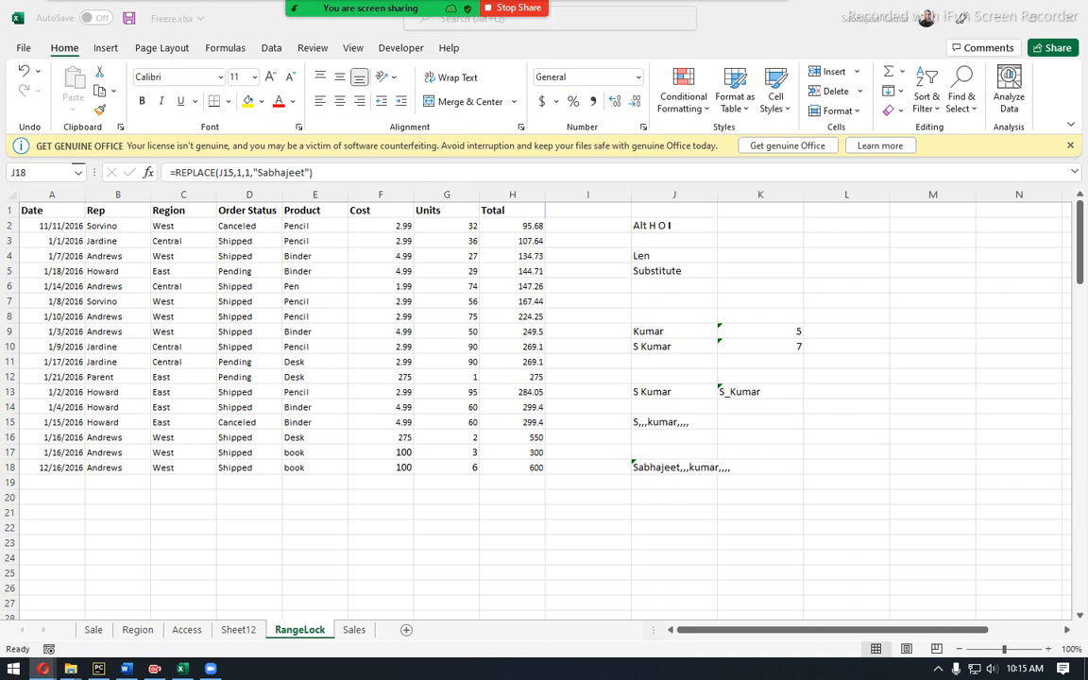
click(657, 332)
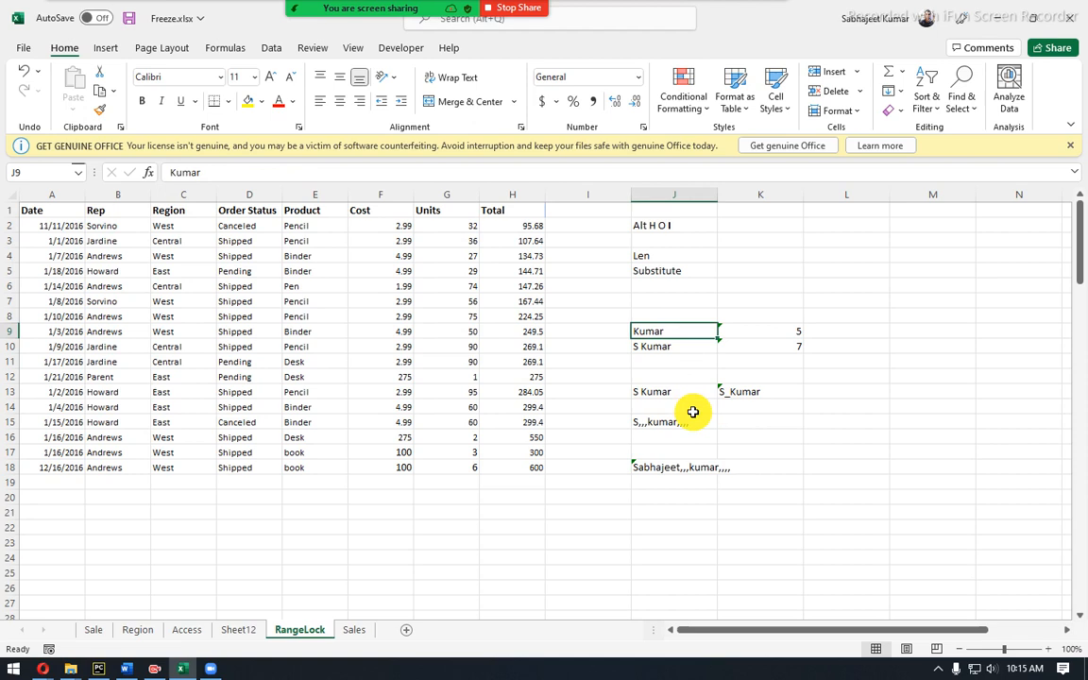
click(664, 525)
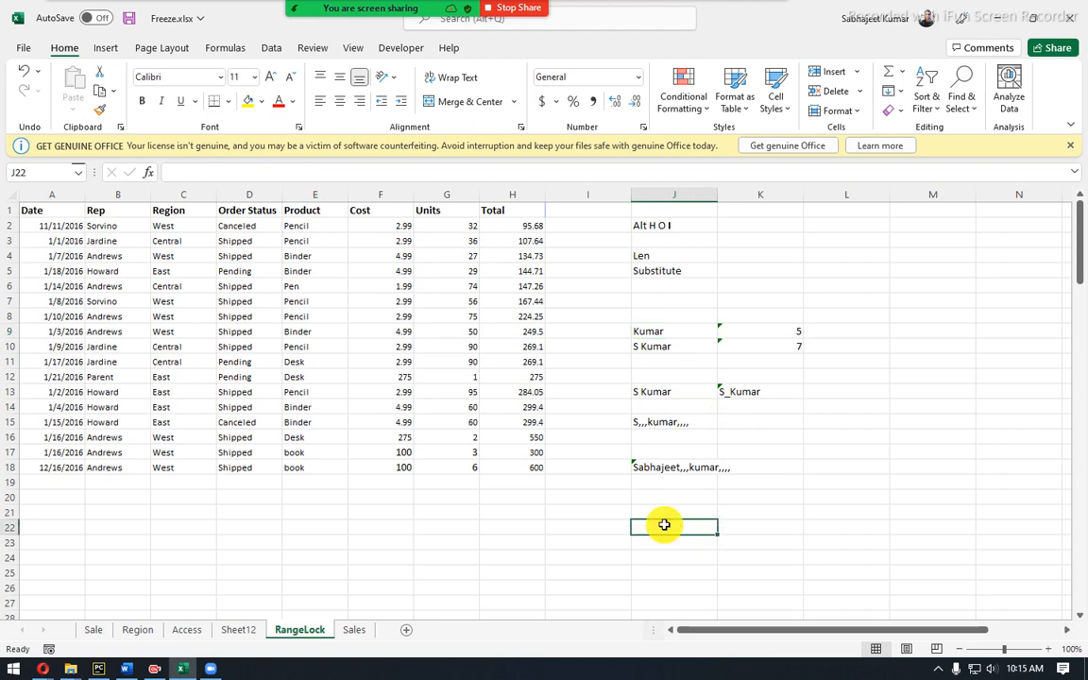
text(=rep)
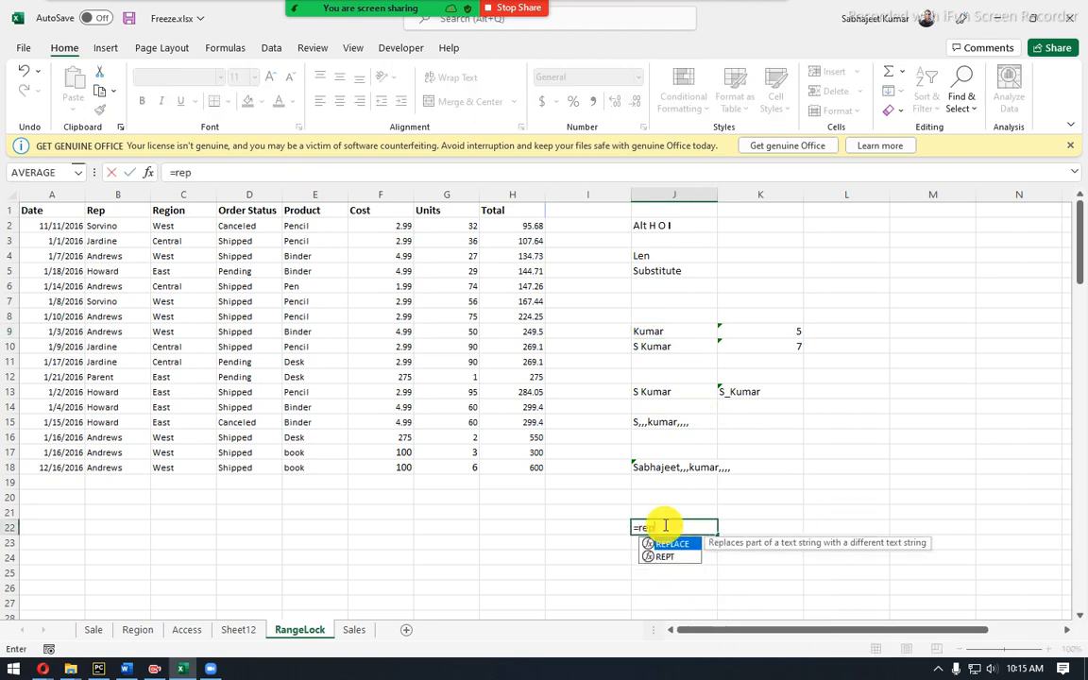
Complete =REPLACE(J9,2,1,"oo") in J22, replacing the surname's second letter with 'oo'.
key(Tab)
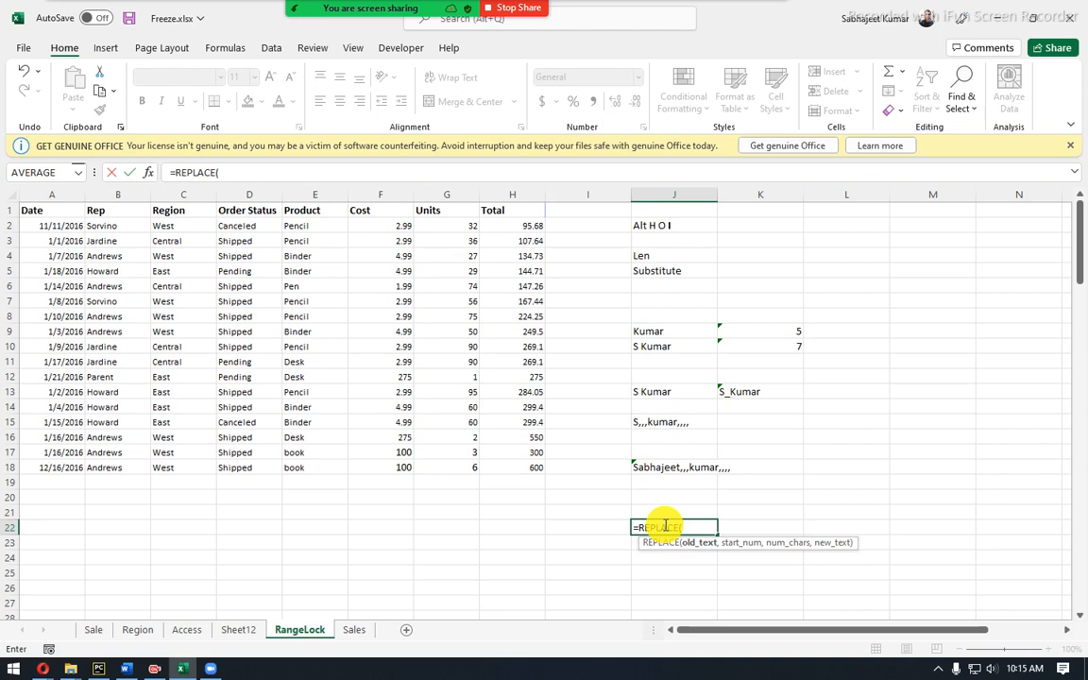
click(670, 332)
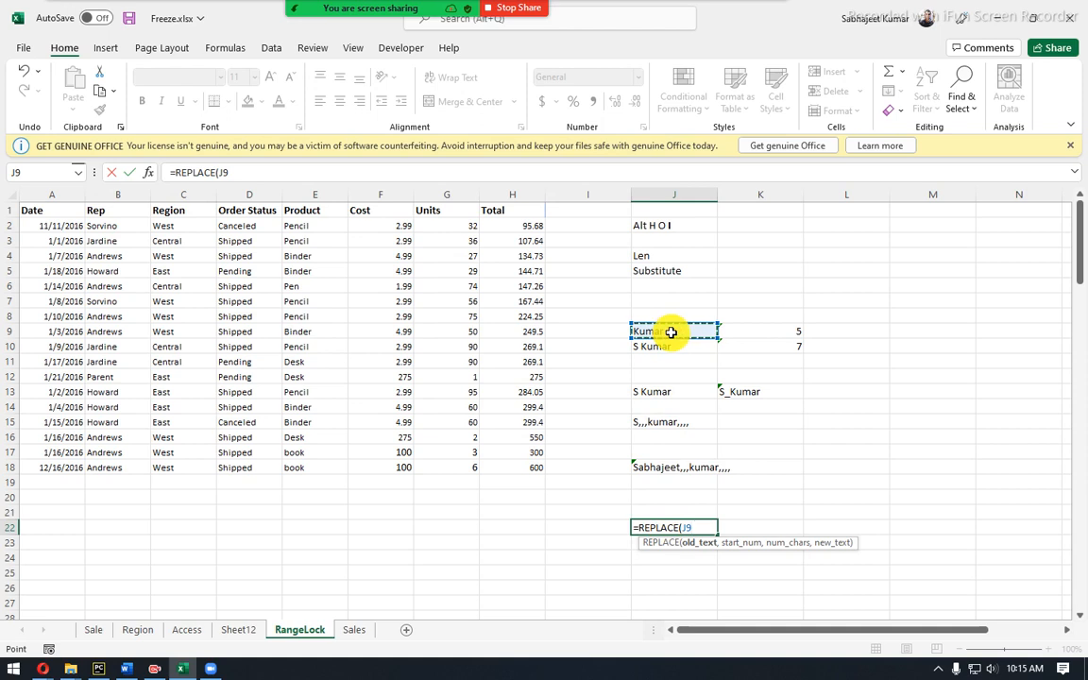
text(,)
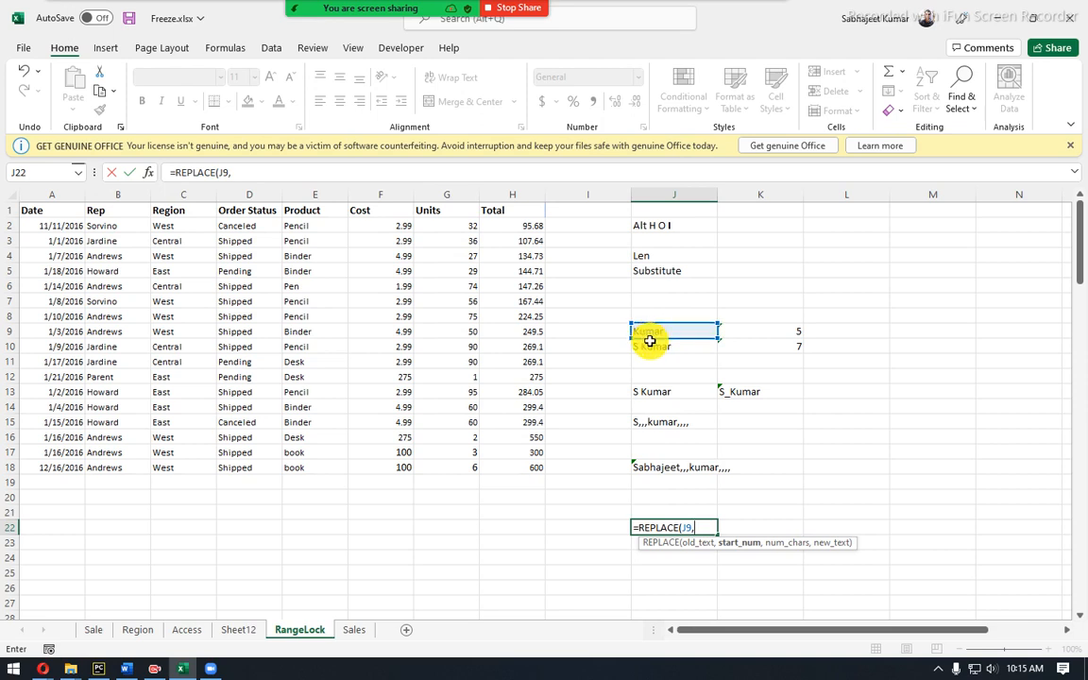
text(2,)
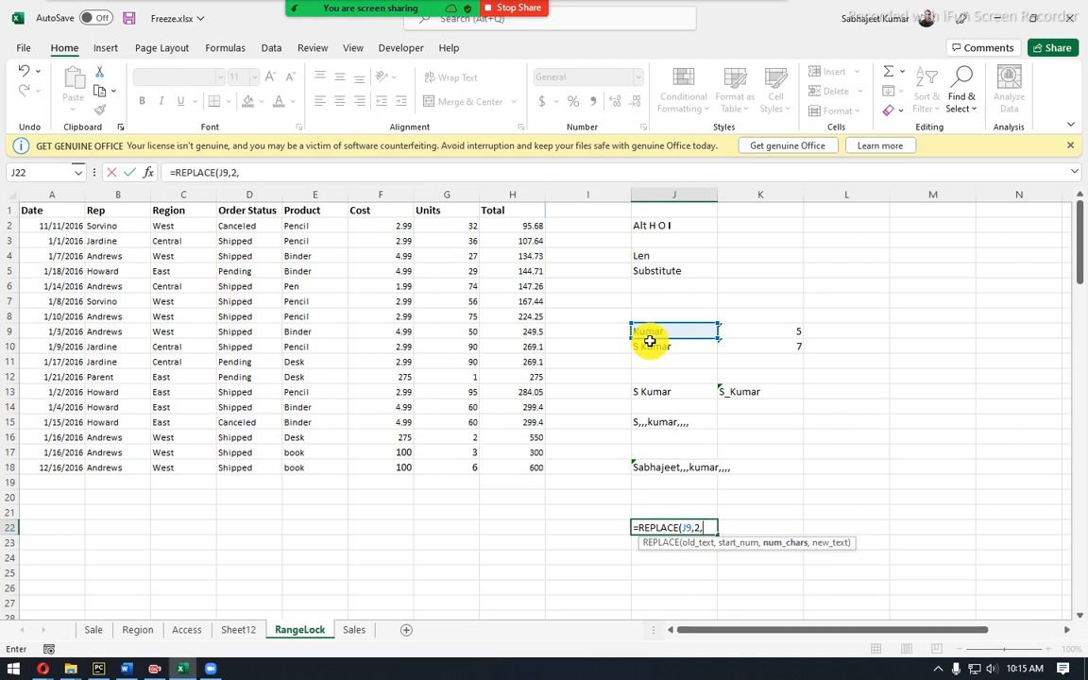
text(1,"oo)
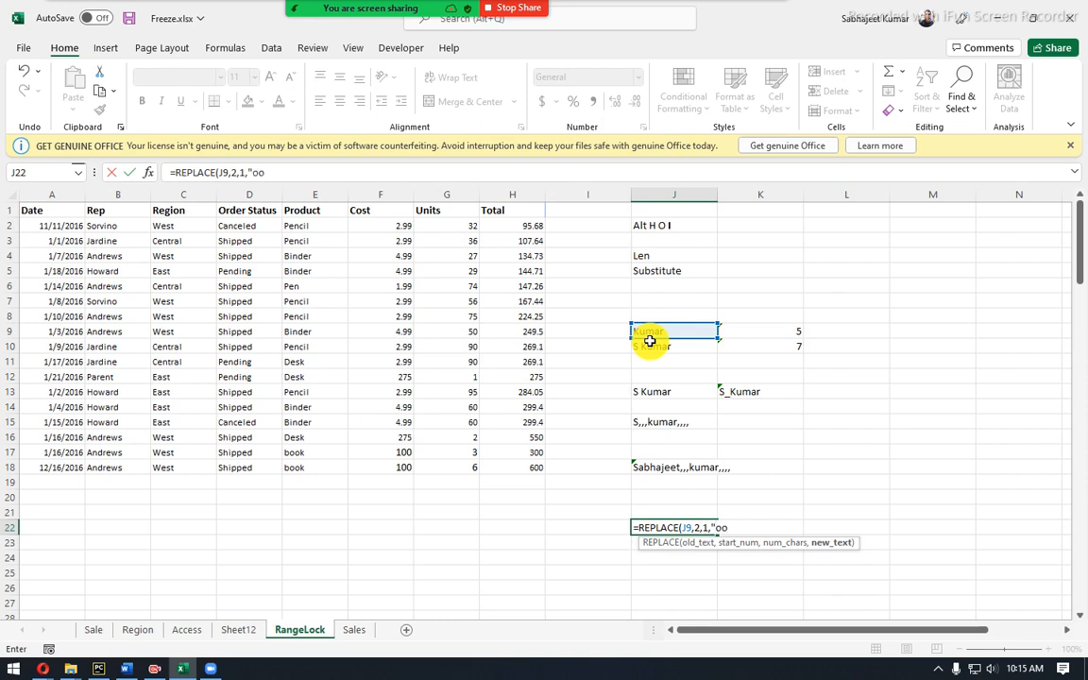
text(")
text())
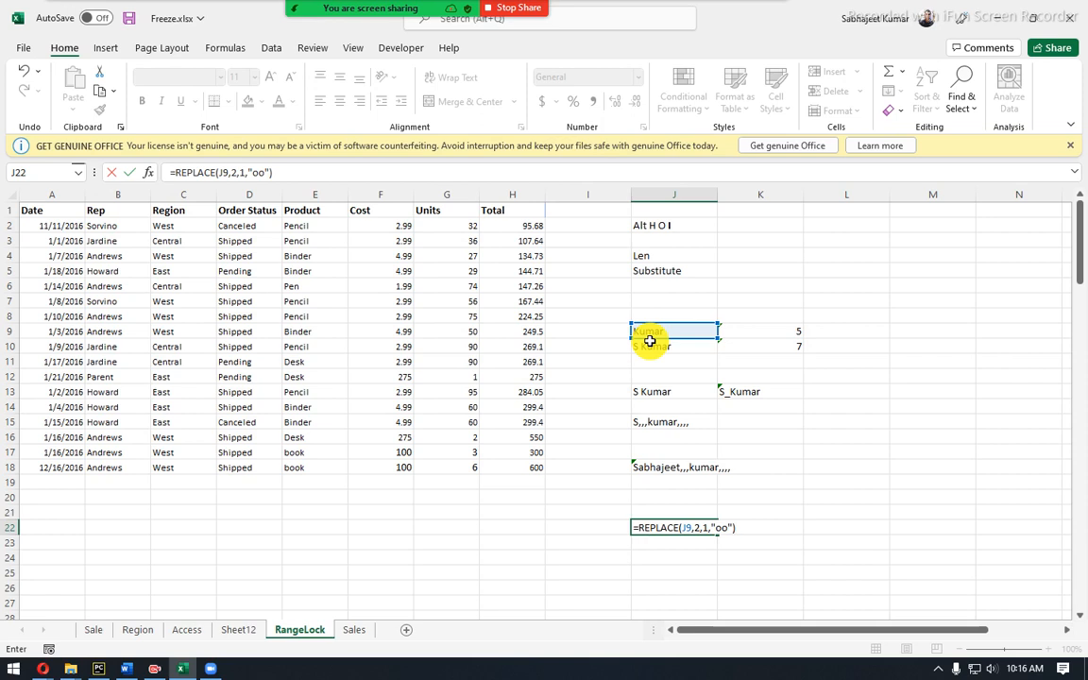
key(Return)
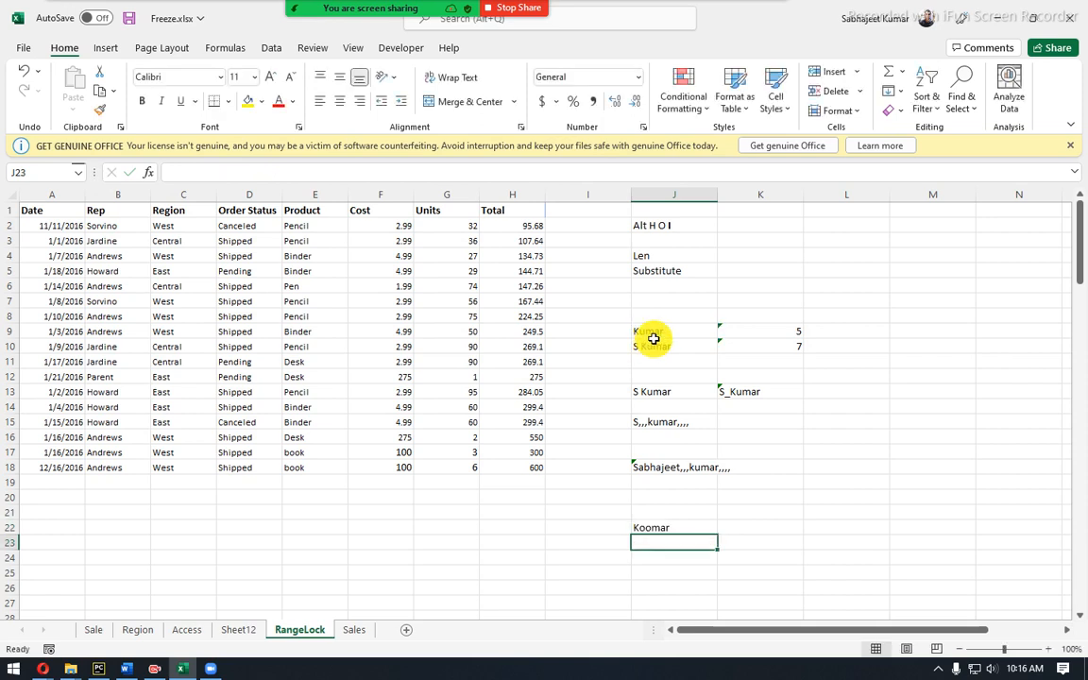
click(652, 346)
click(674, 528)
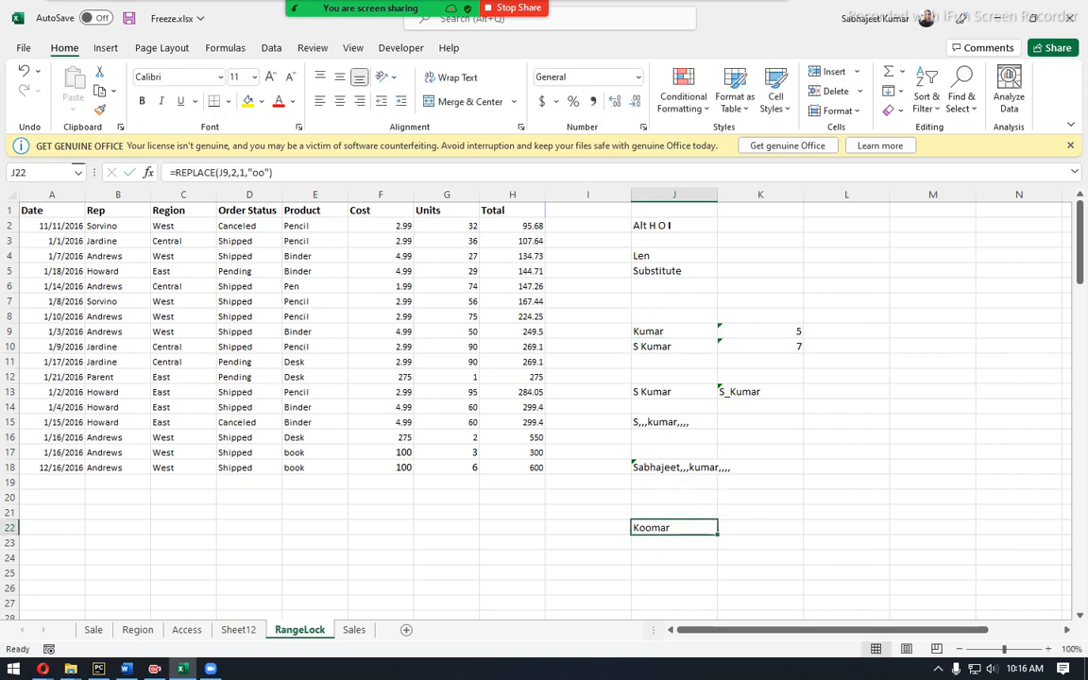
key(alt+Tab)
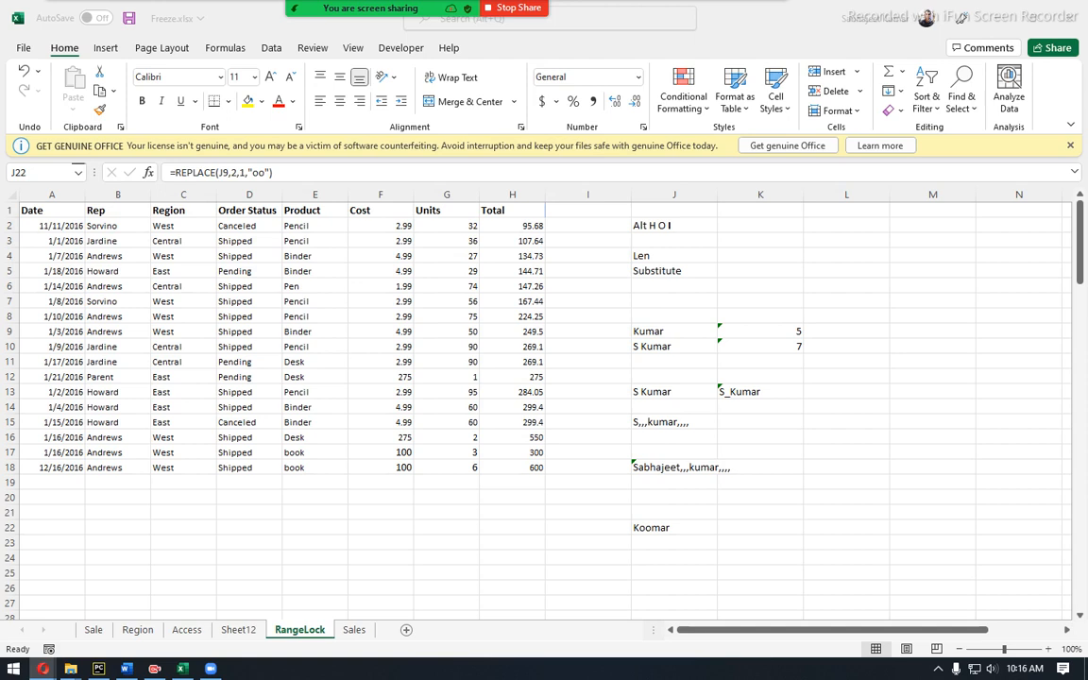
click(662, 526)
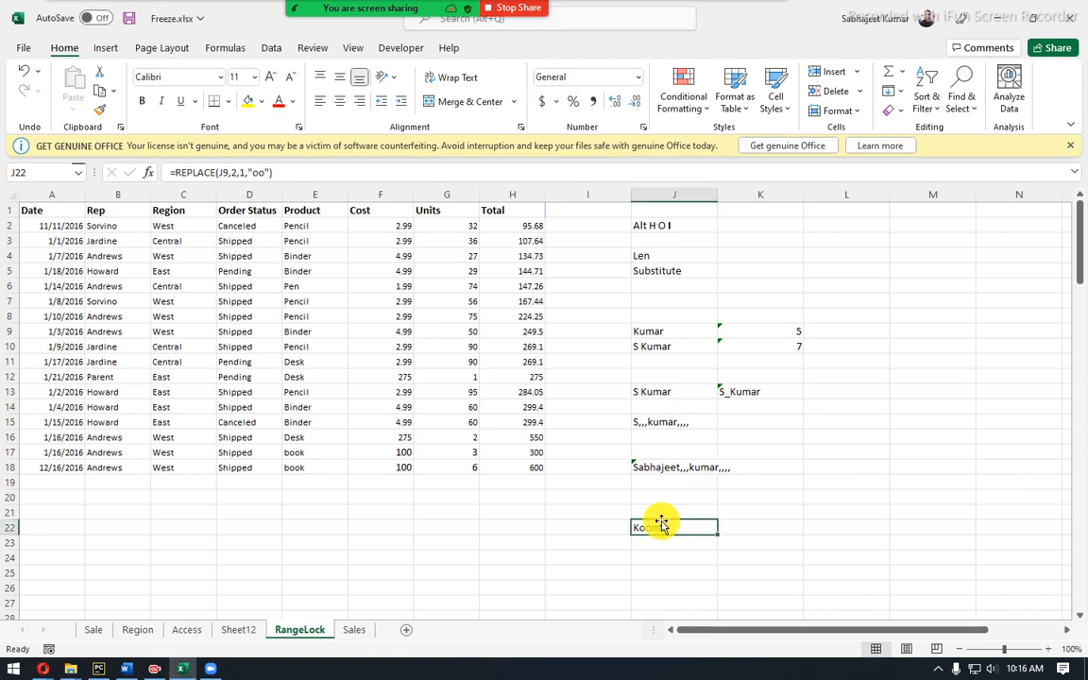
click(672, 469)
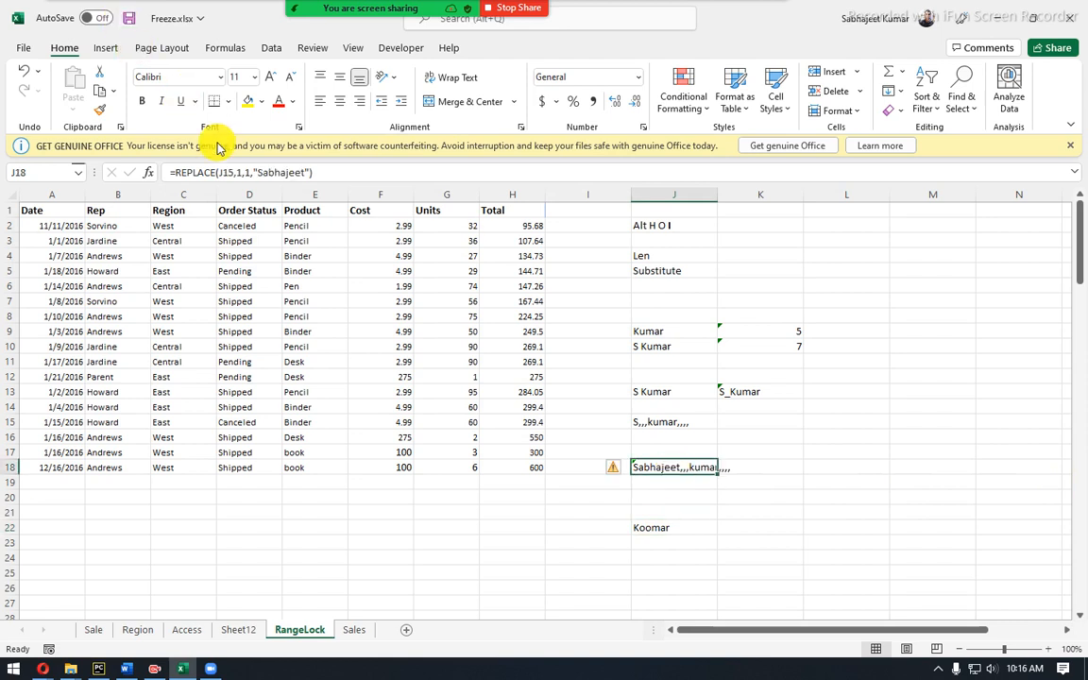
click(685, 422)
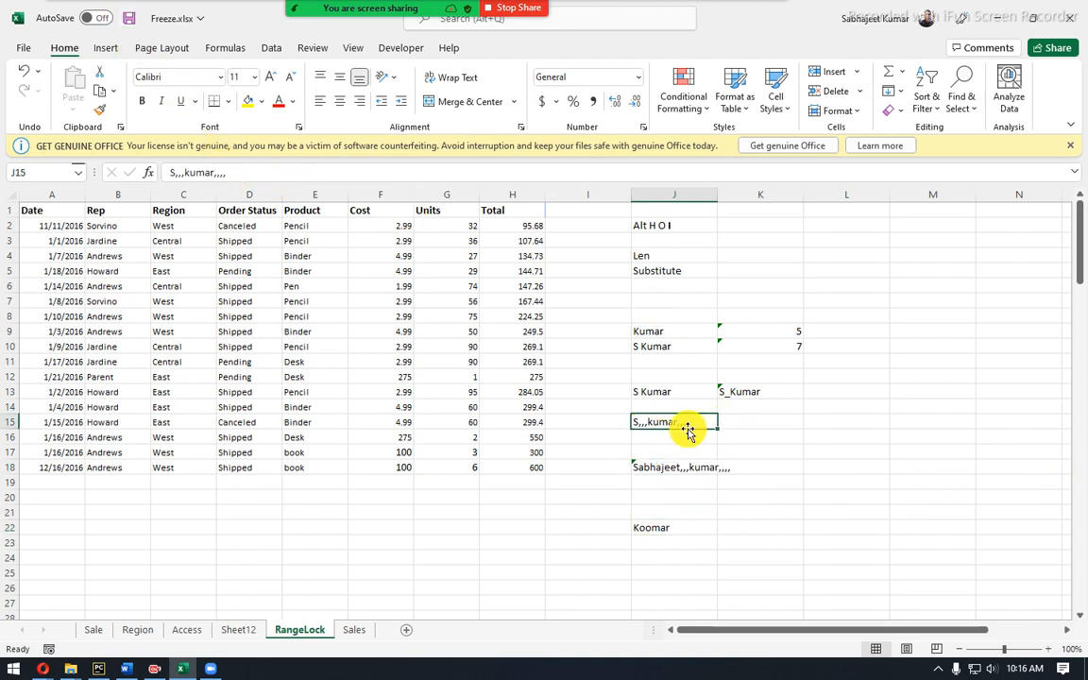
drag(214, 173, 247, 176)
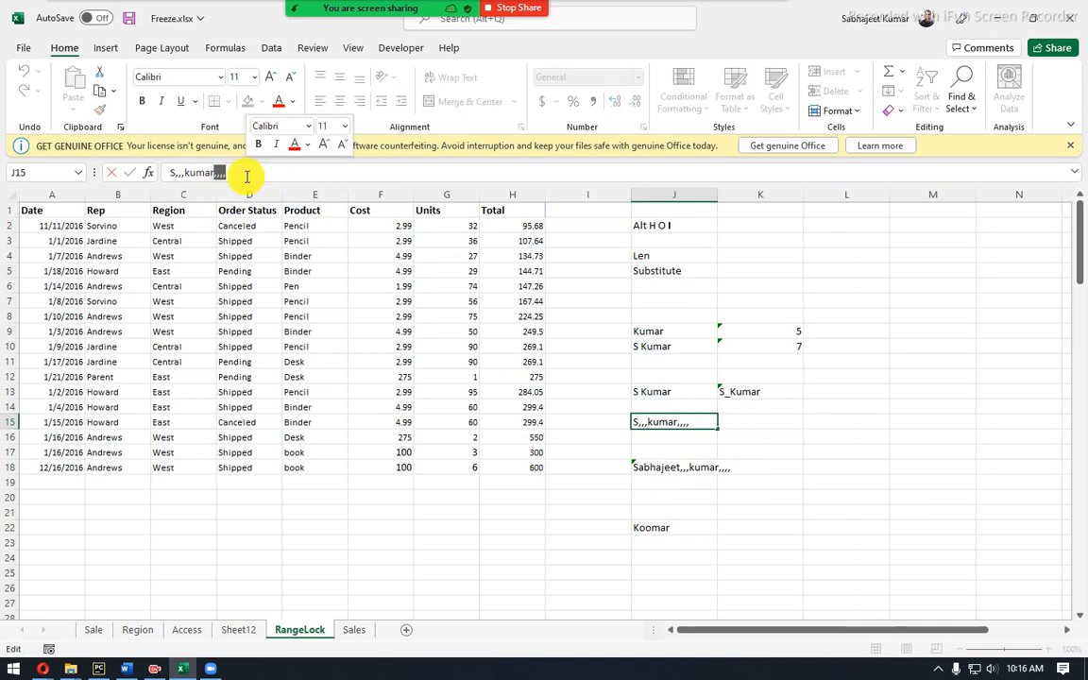
key(Escape)
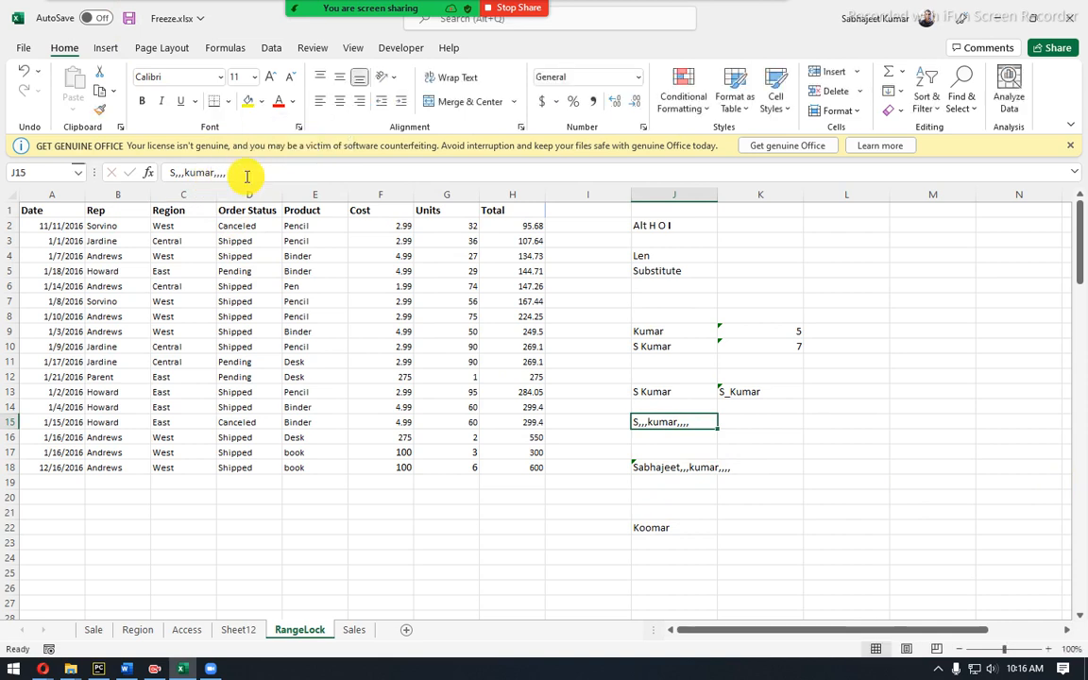
click(795, 422)
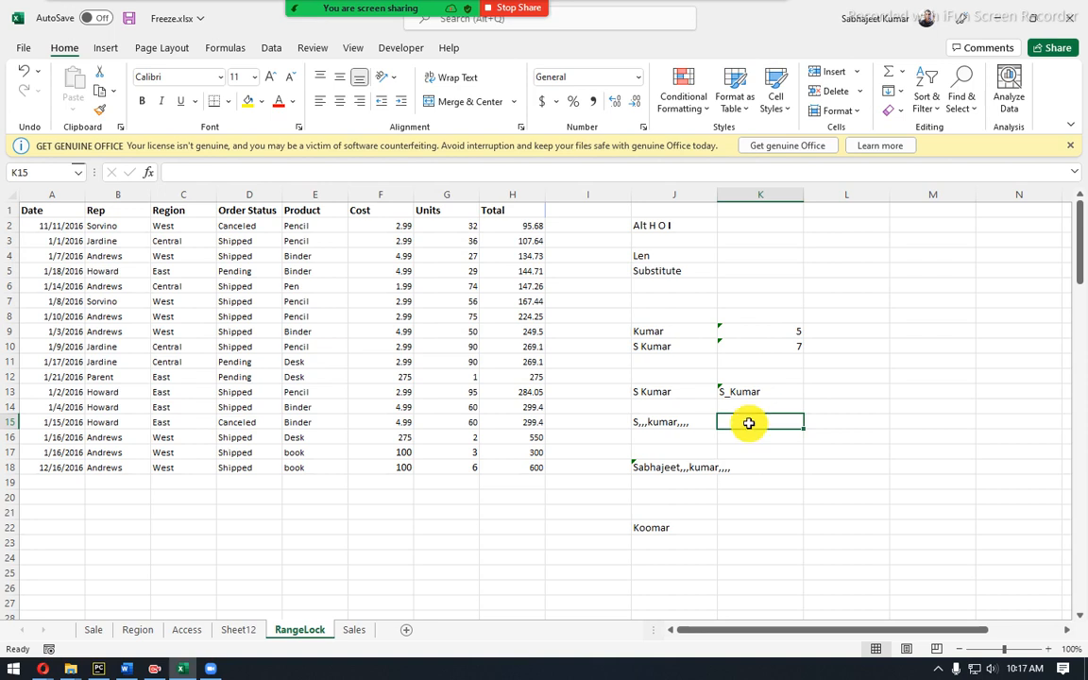
click(676, 426)
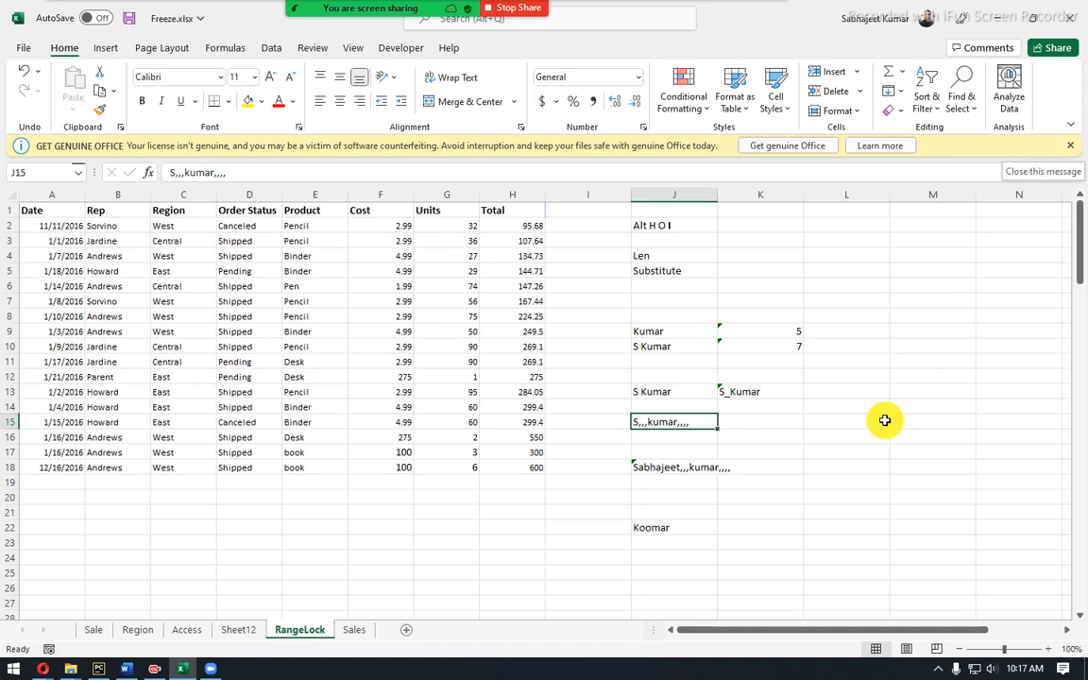
click(791, 420)
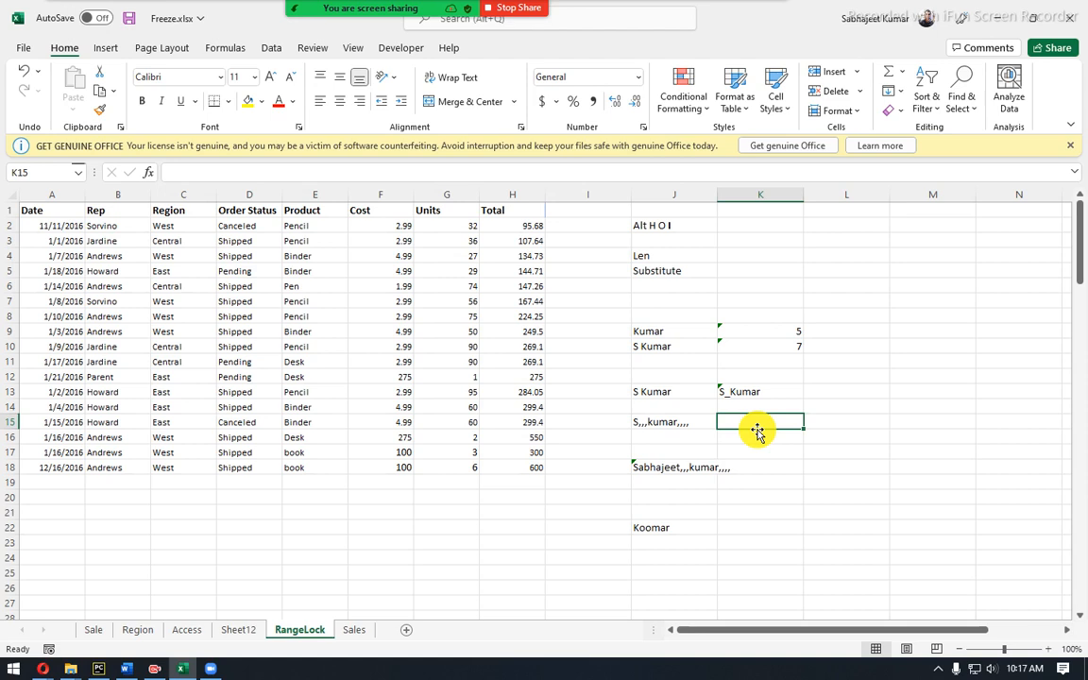
text(=)
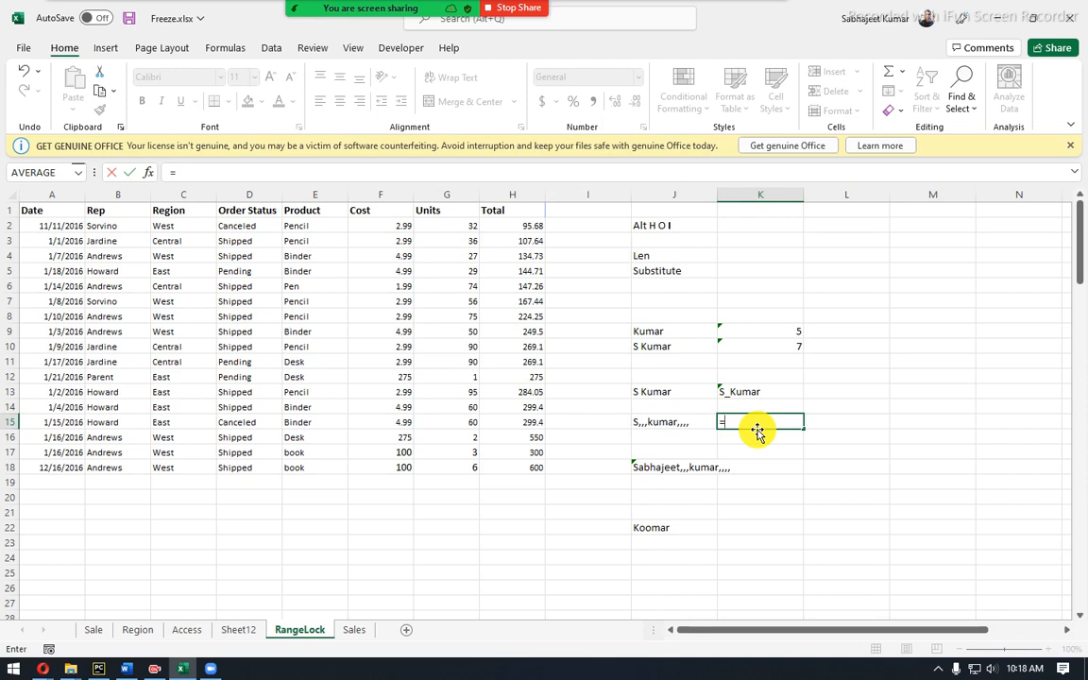
key(Escape)
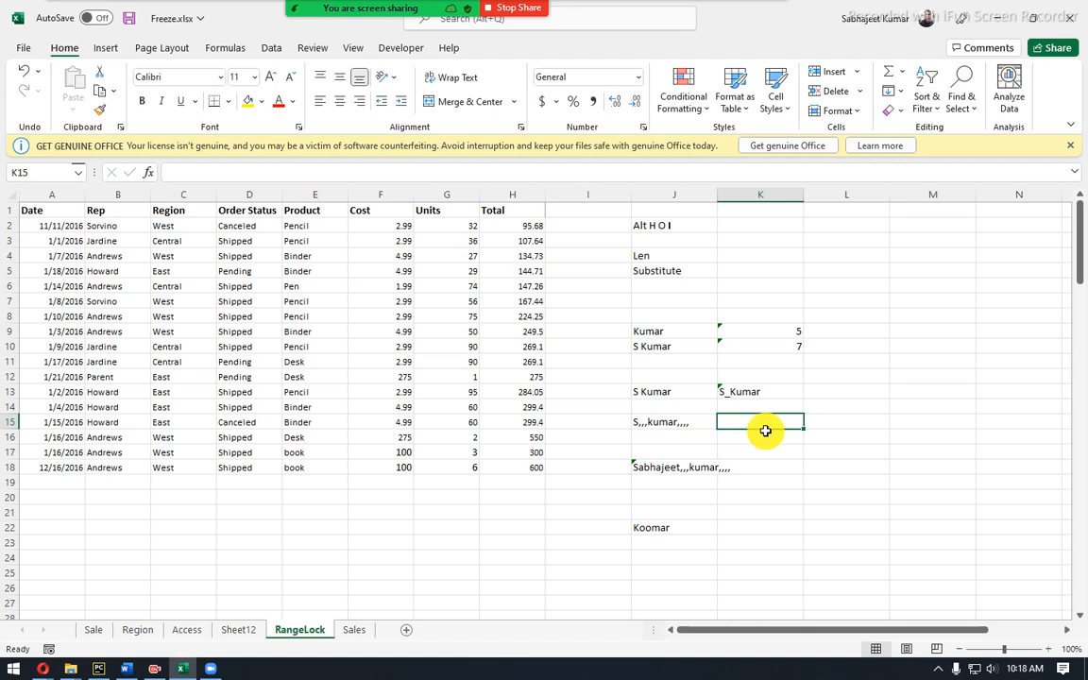
text("")
key(BackSpace)
key(BackSpace)
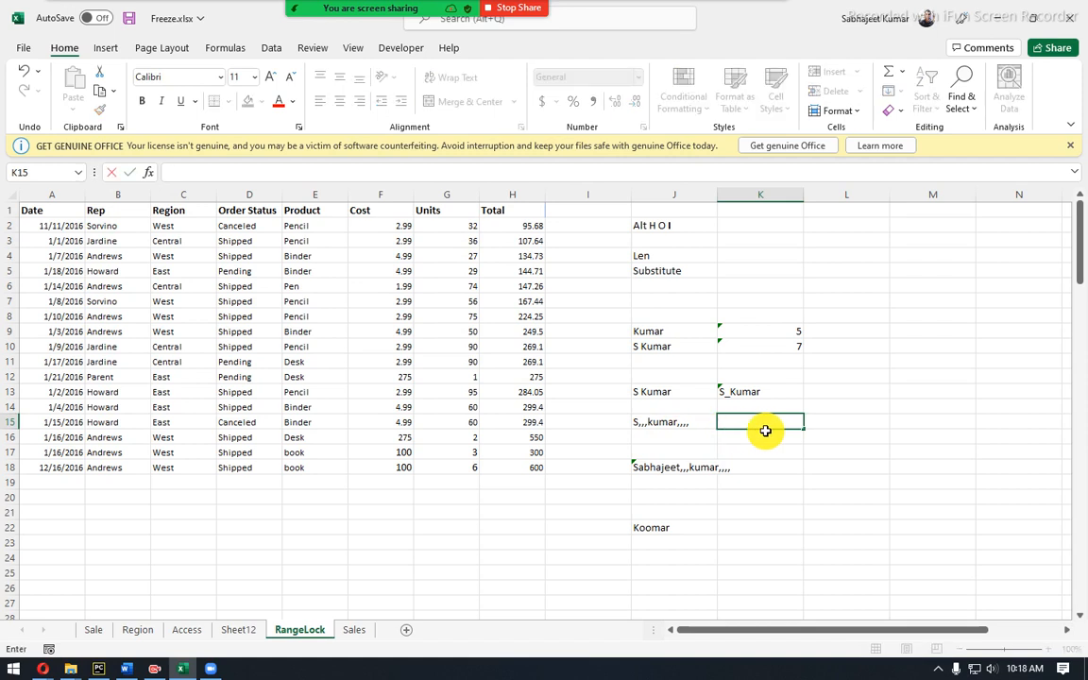
text(,,)
key(Tab)
text(,)
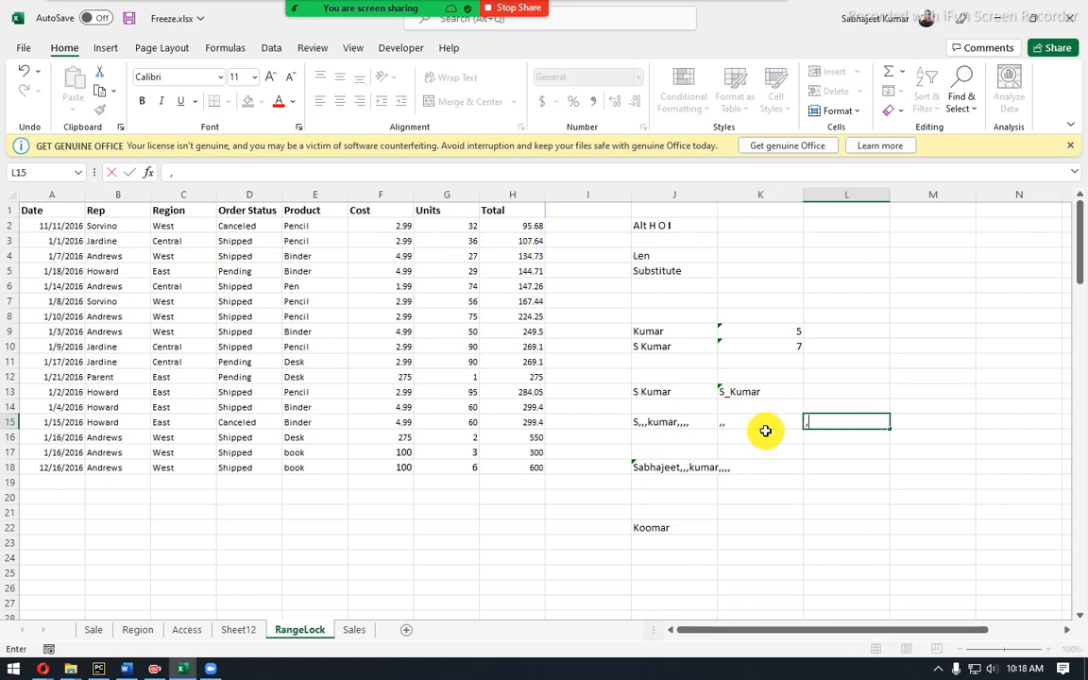
key(Tab)
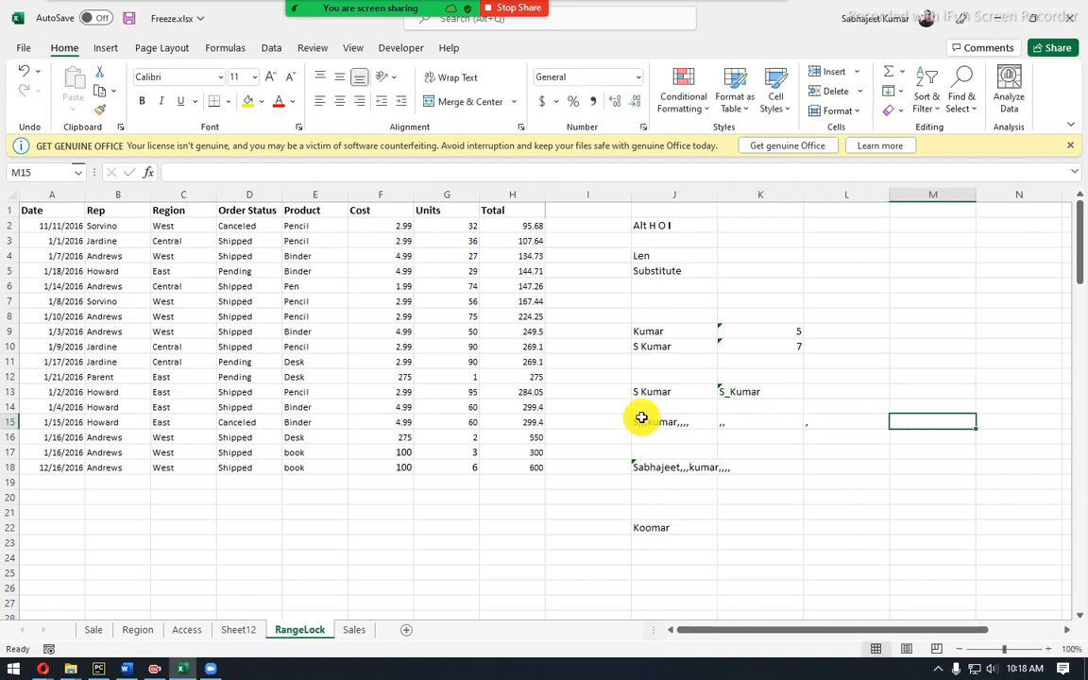
click(691, 426)
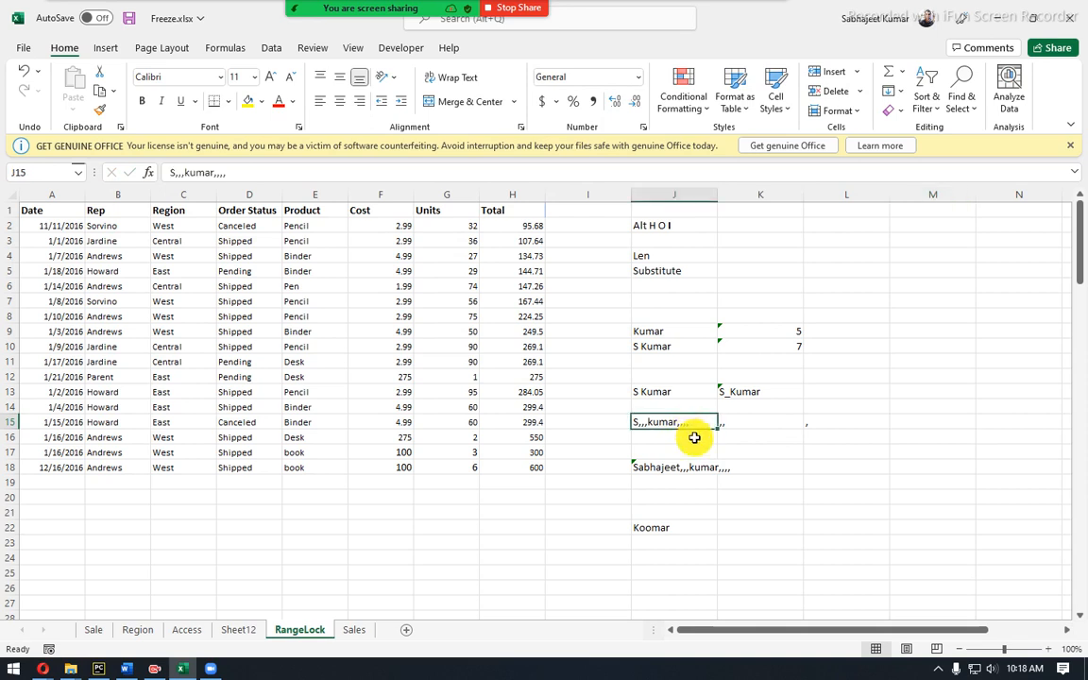
drag(759, 427, 827, 430)
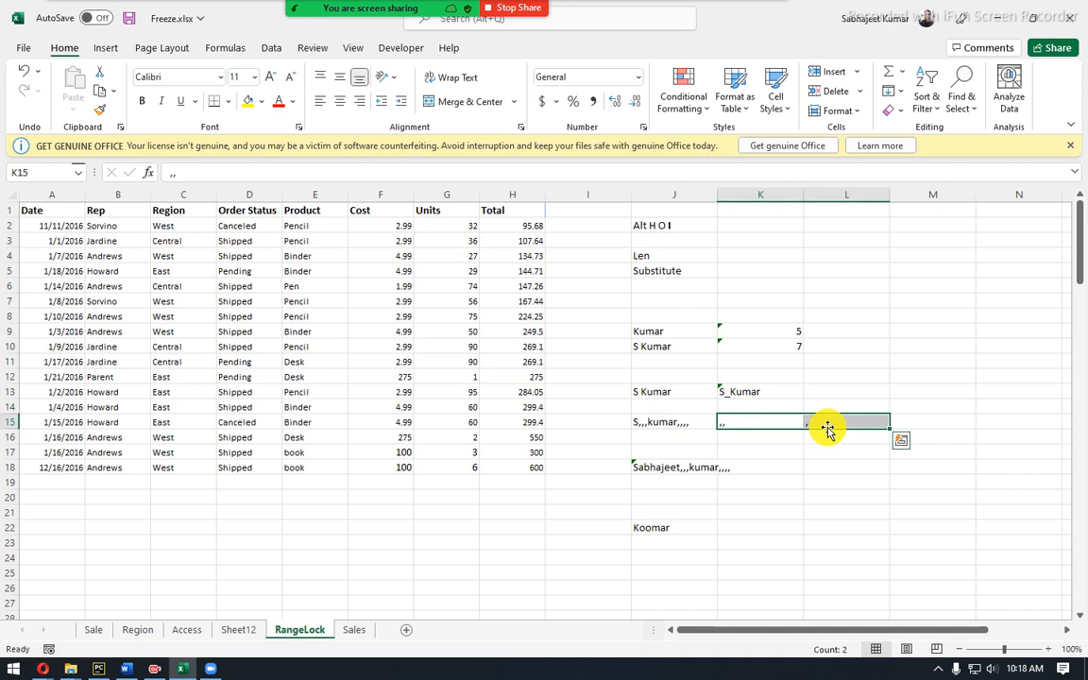
Clear K15:L15 and enter =SUBSTITUTE(J15,",",",|") in K15, adding a pipe after every comma.
key(Delete)
click(783, 422)
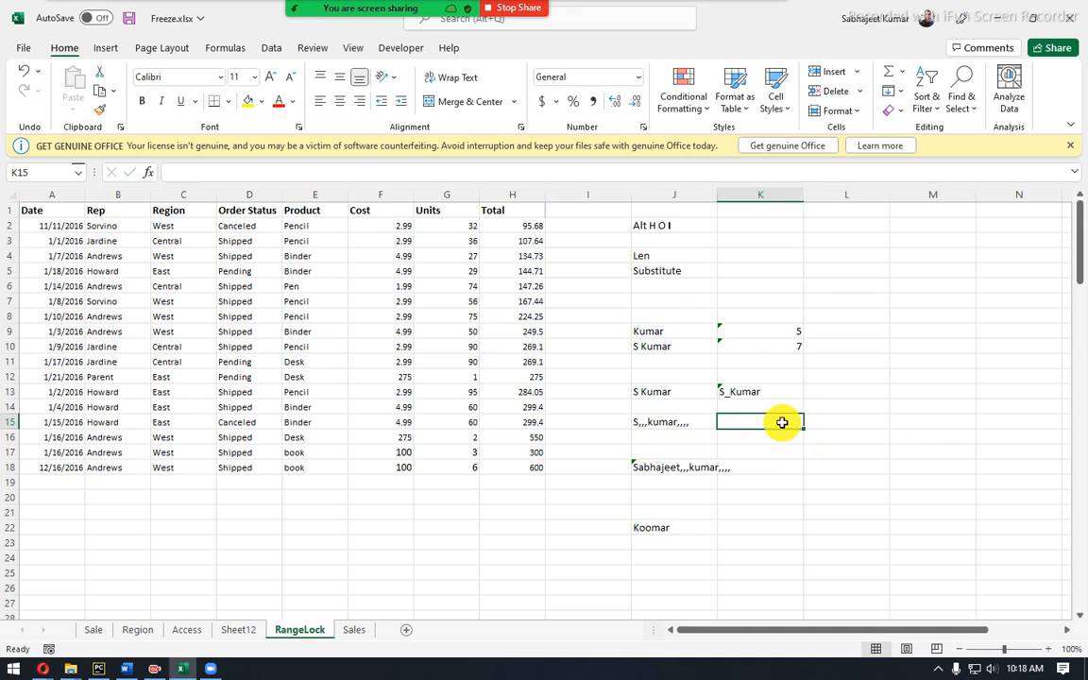
text(=)
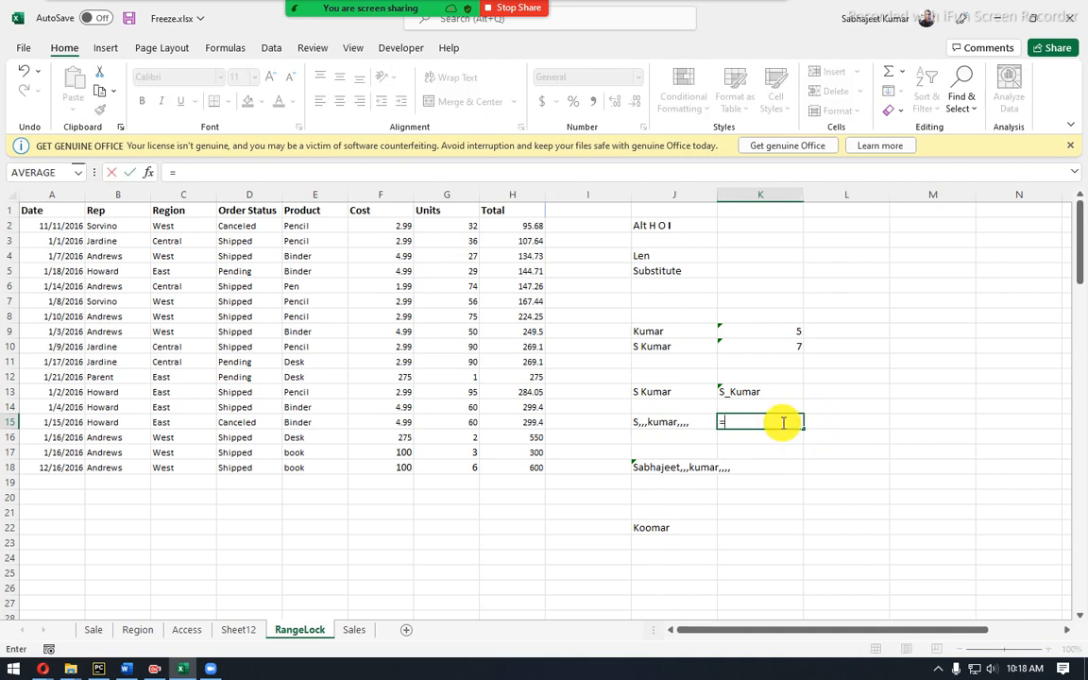
text(sub)
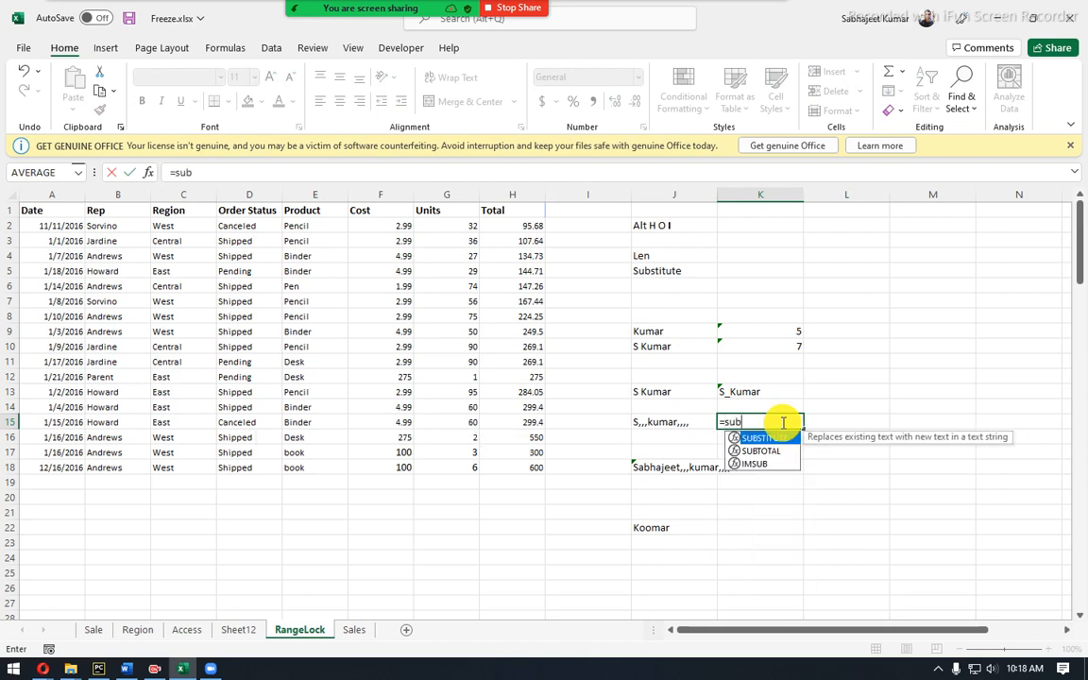
key(Tab)
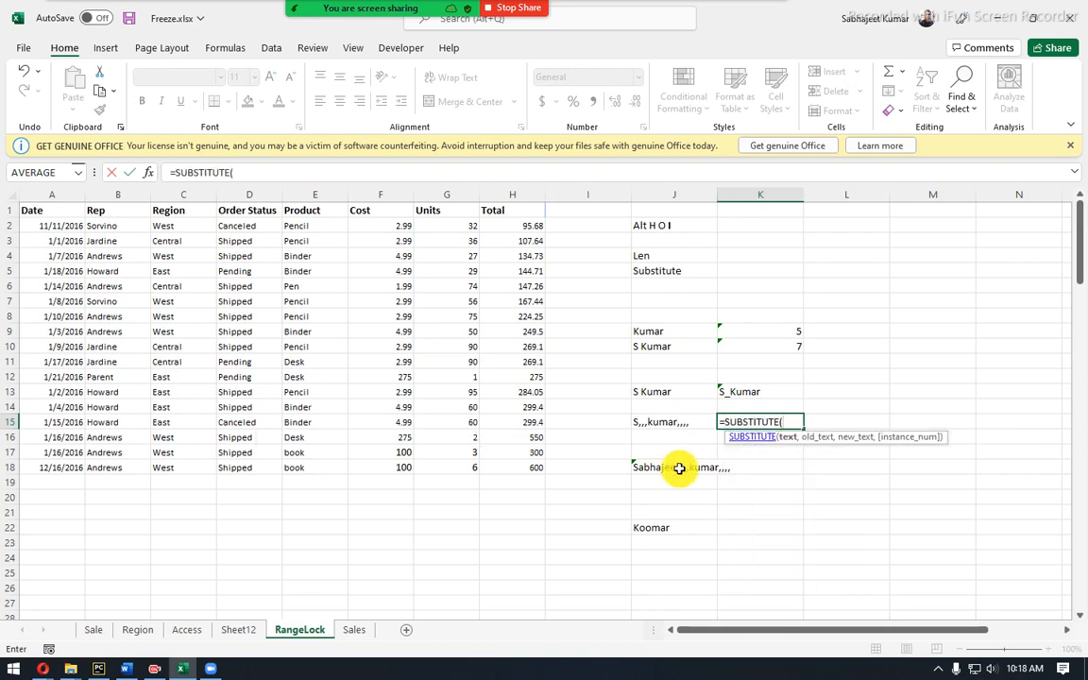
click(676, 422)
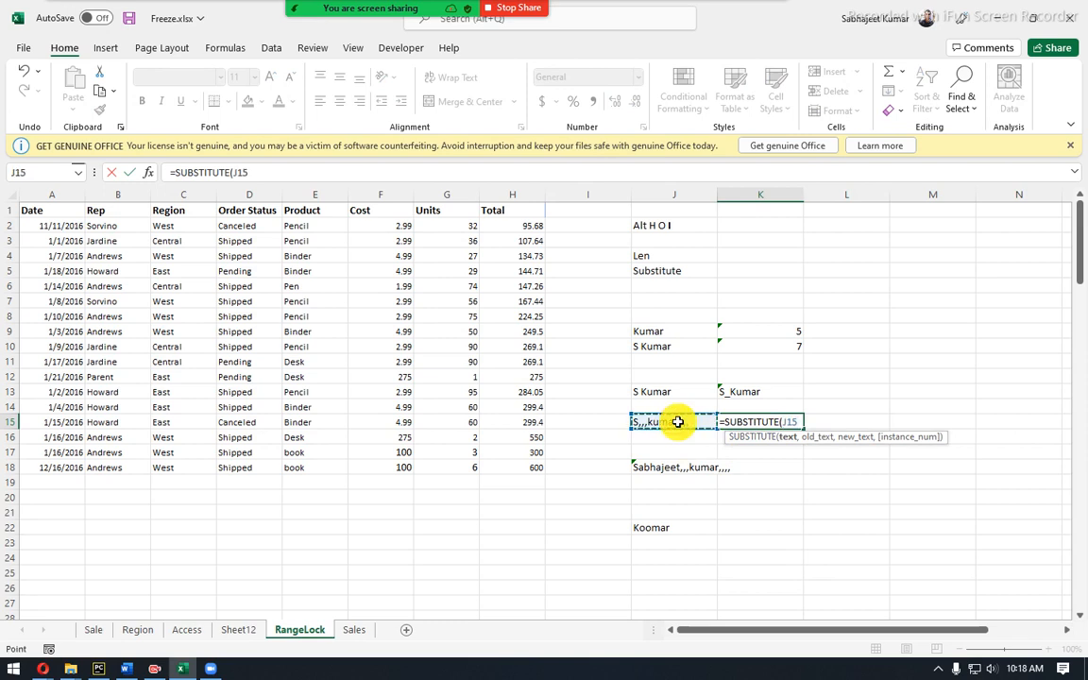
text(,)
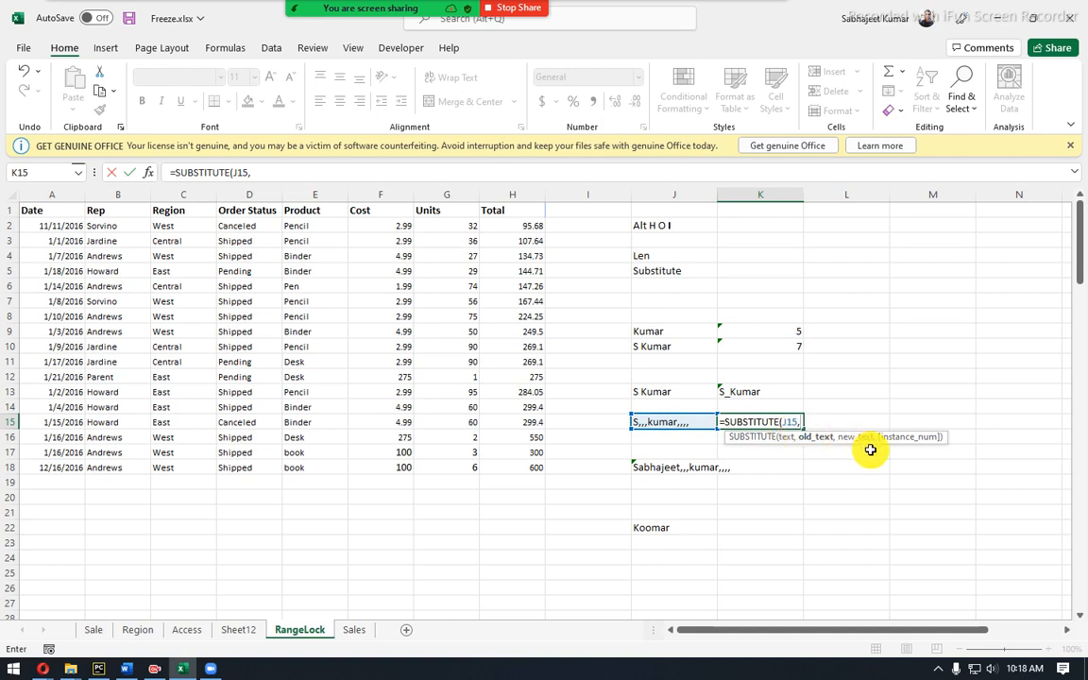
text(",",)
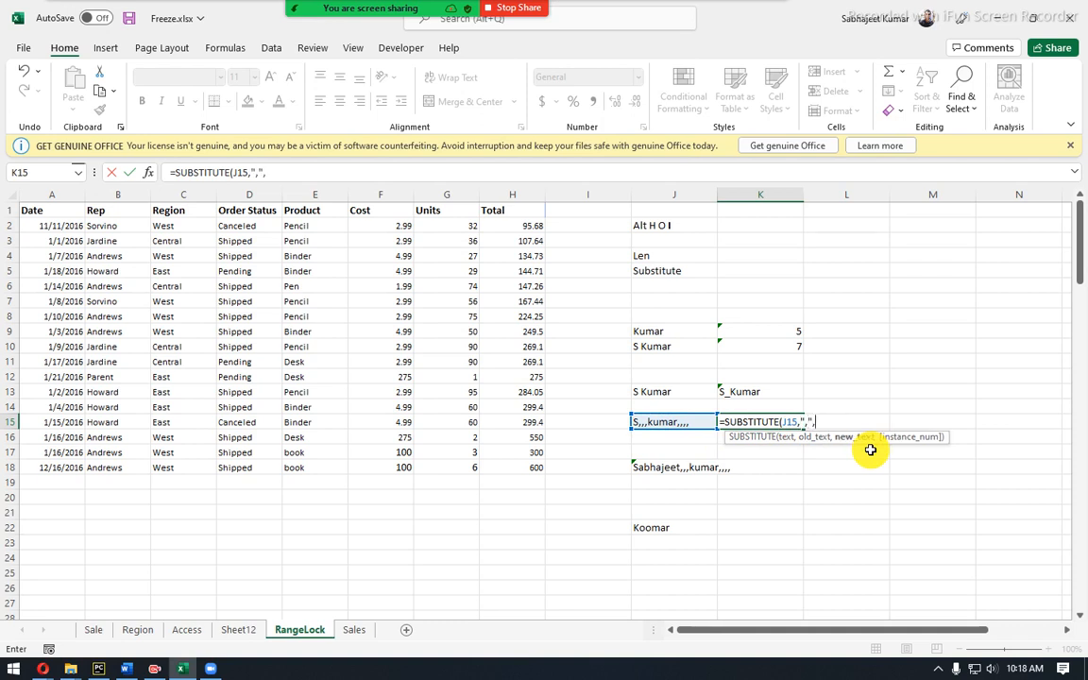
text("")
text($)
key(BackSpace)
text())
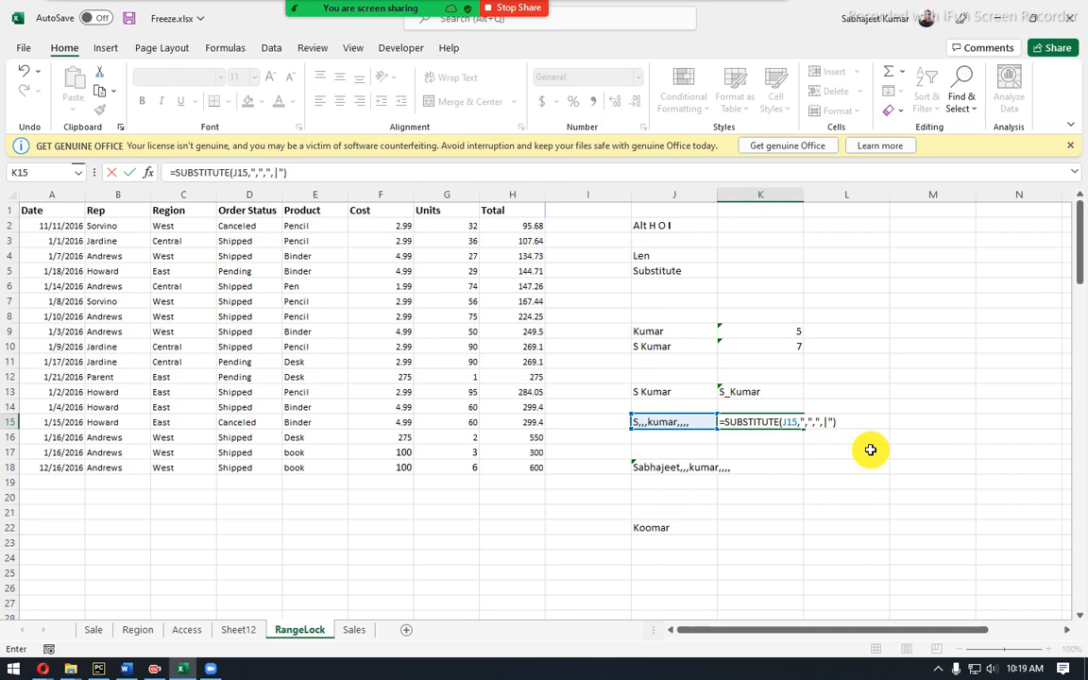
key(Return)
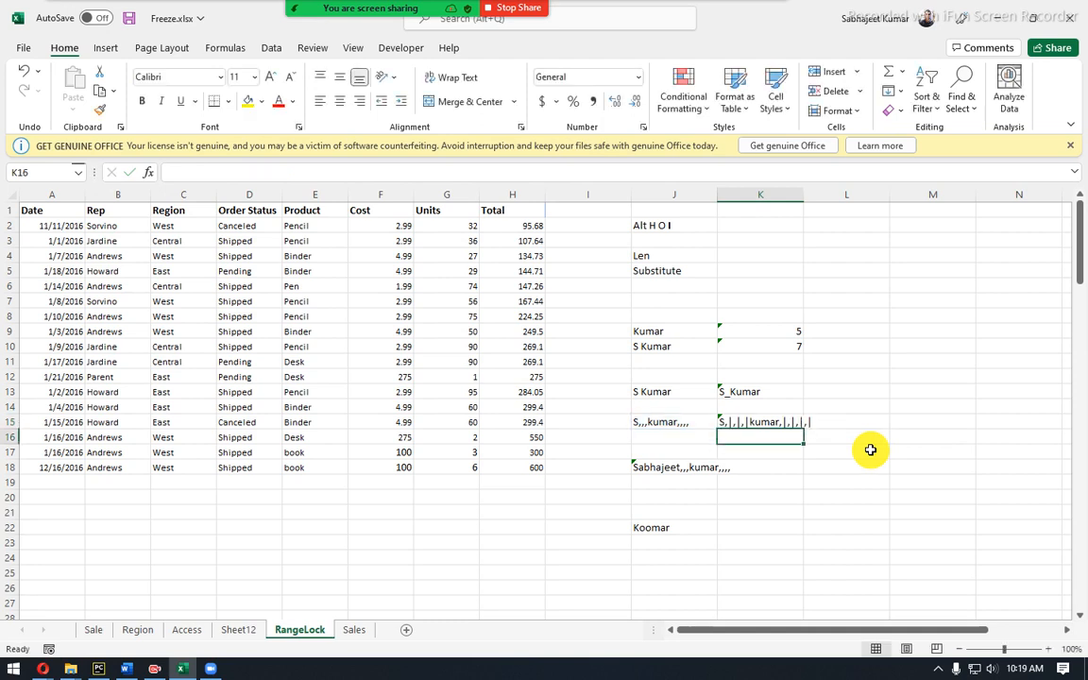
click(767, 420)
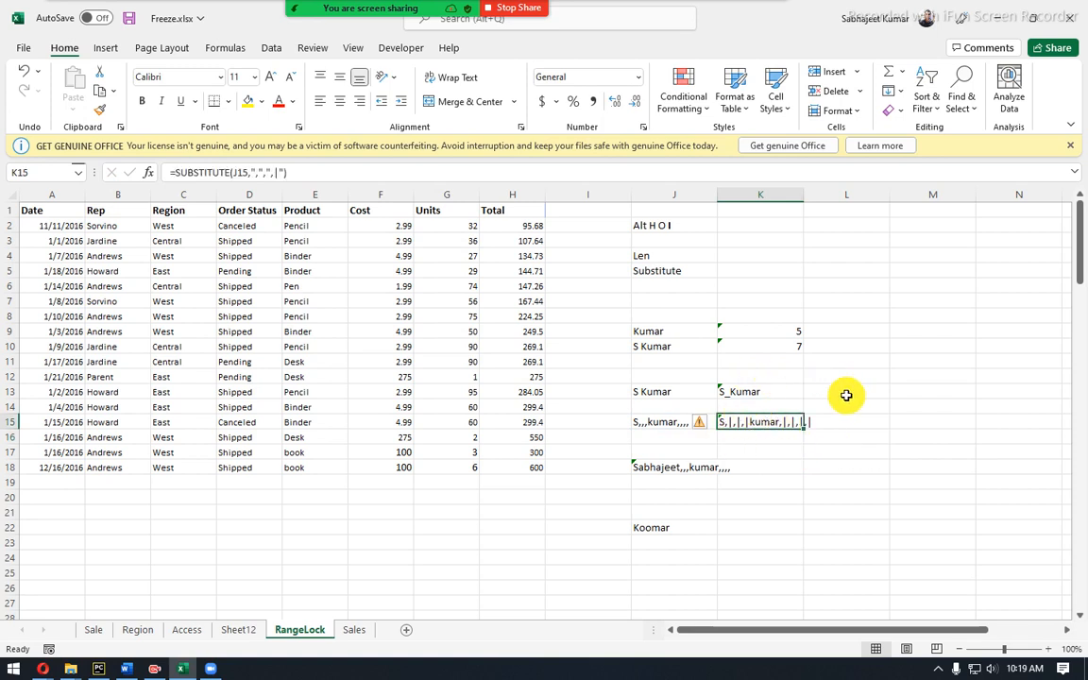
Narrow column I and widen column K to fit its results.
scroll(847, 403, up, 1)
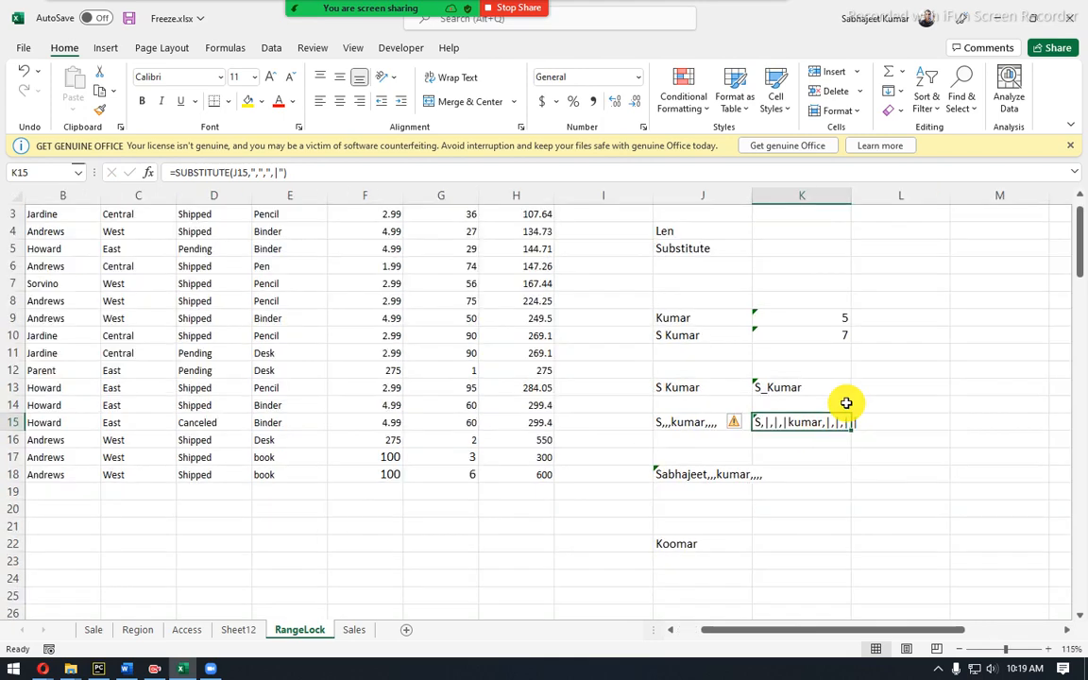
scroll(846, 404, up, 1)
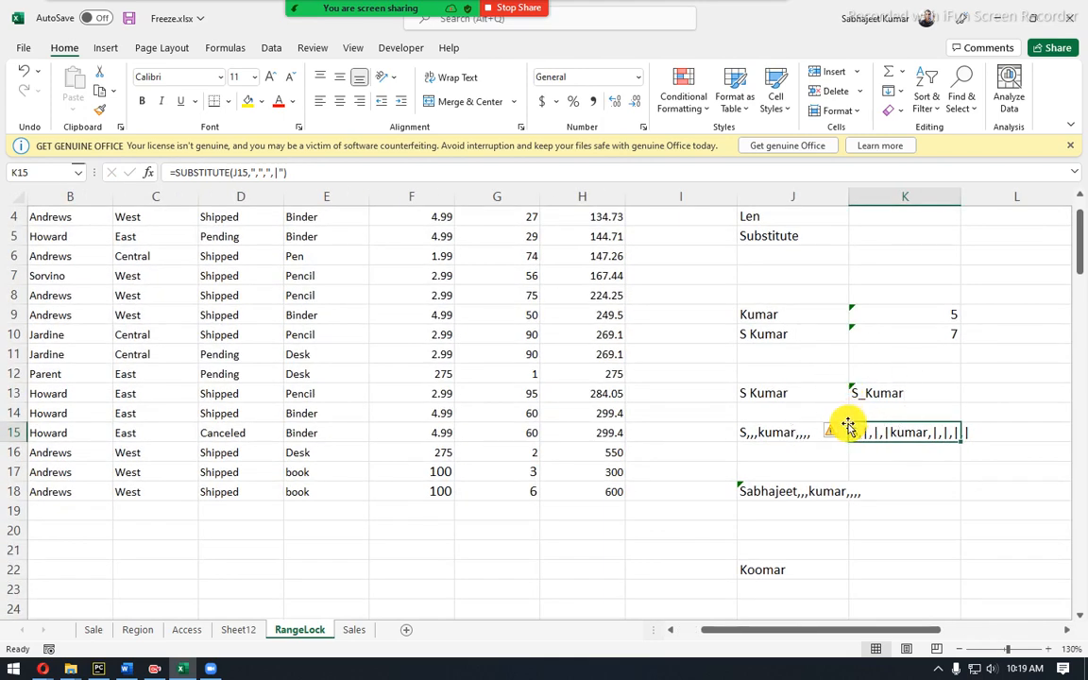
drag(733, 196, 658, 195)
drag(882, 198, 924, 198)
click(836, 471)
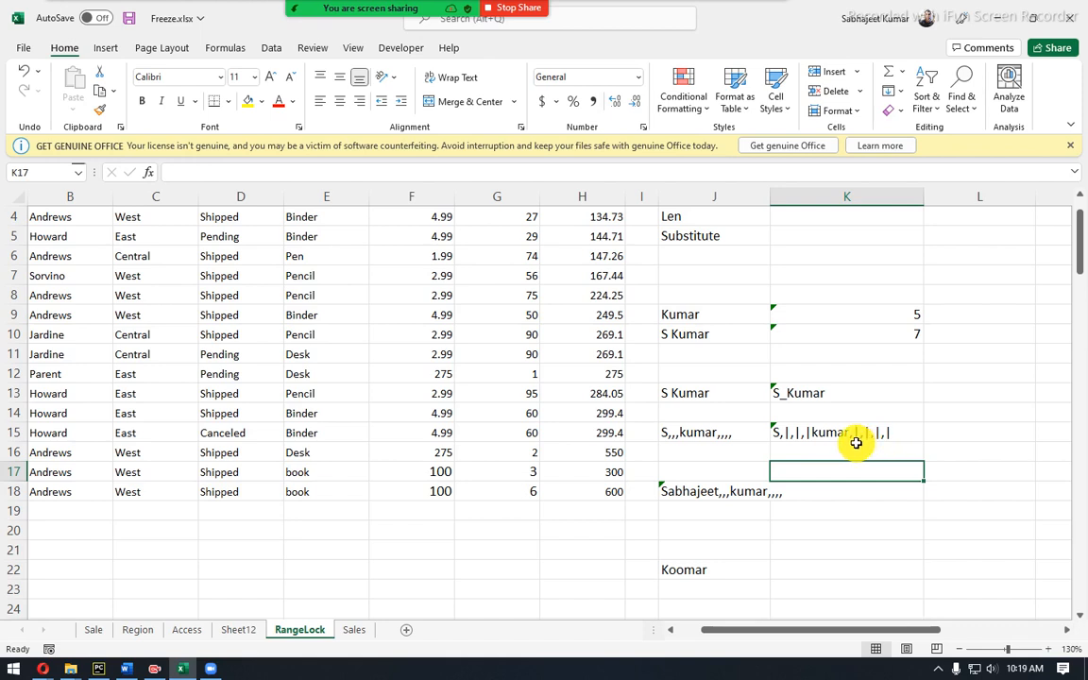
Enter =SUBSTITUTE(K15,"|,","") in K16 to strip every pipe-comma pair.
click(784, 452)
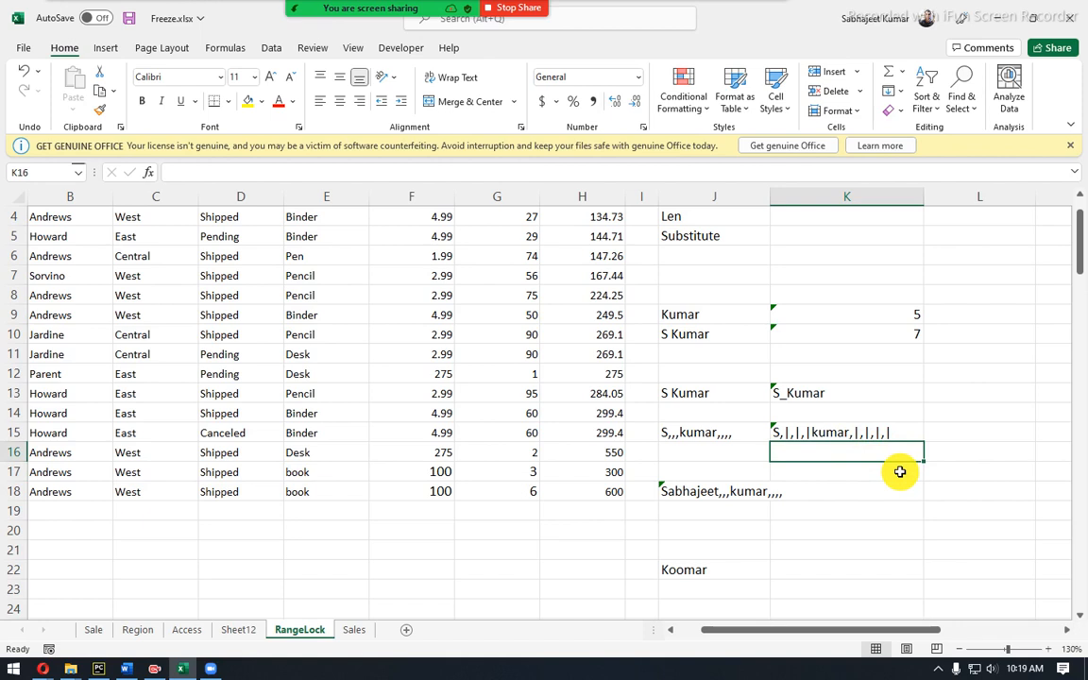
text(|,)
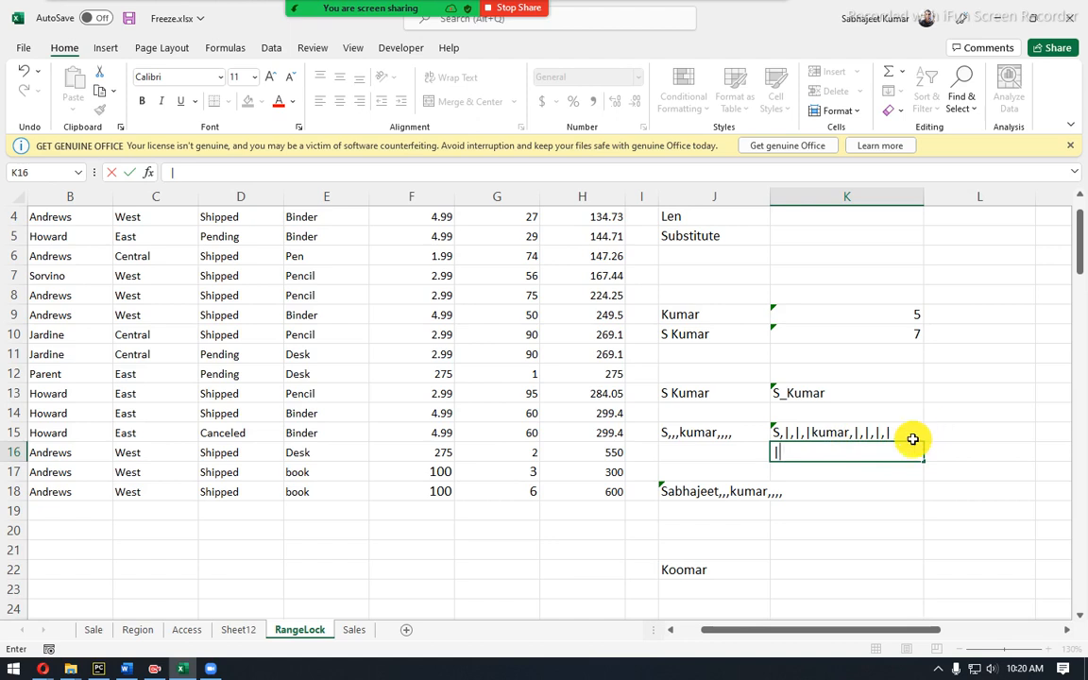
key(Escape)
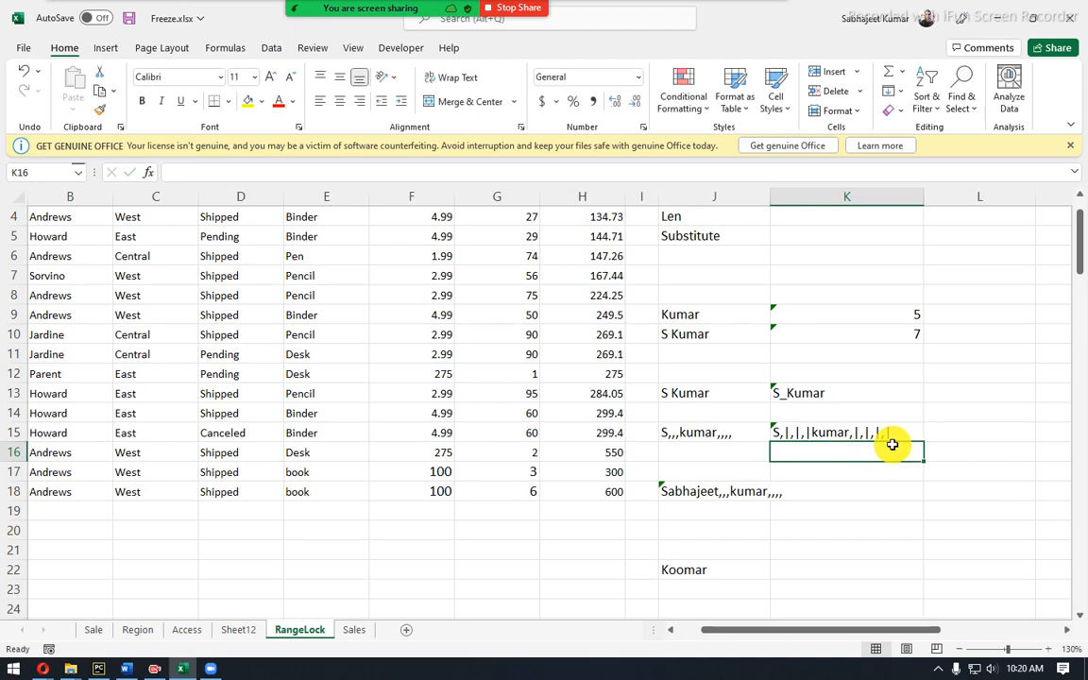
text(=sub)
key(Tab)
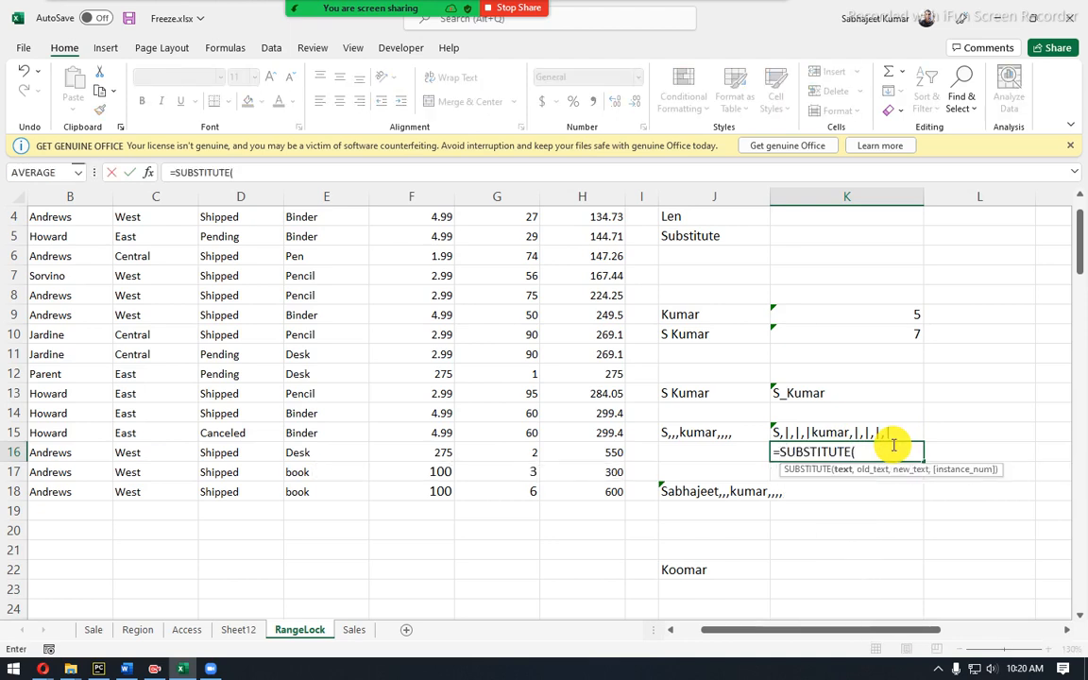
key(Up)
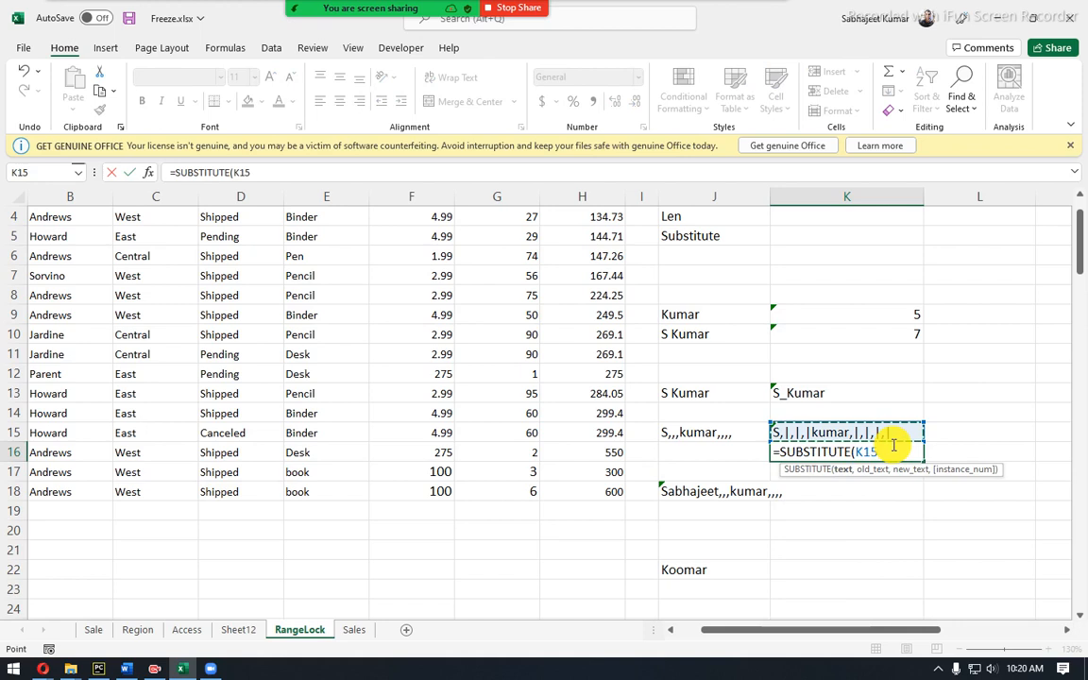
text(,")
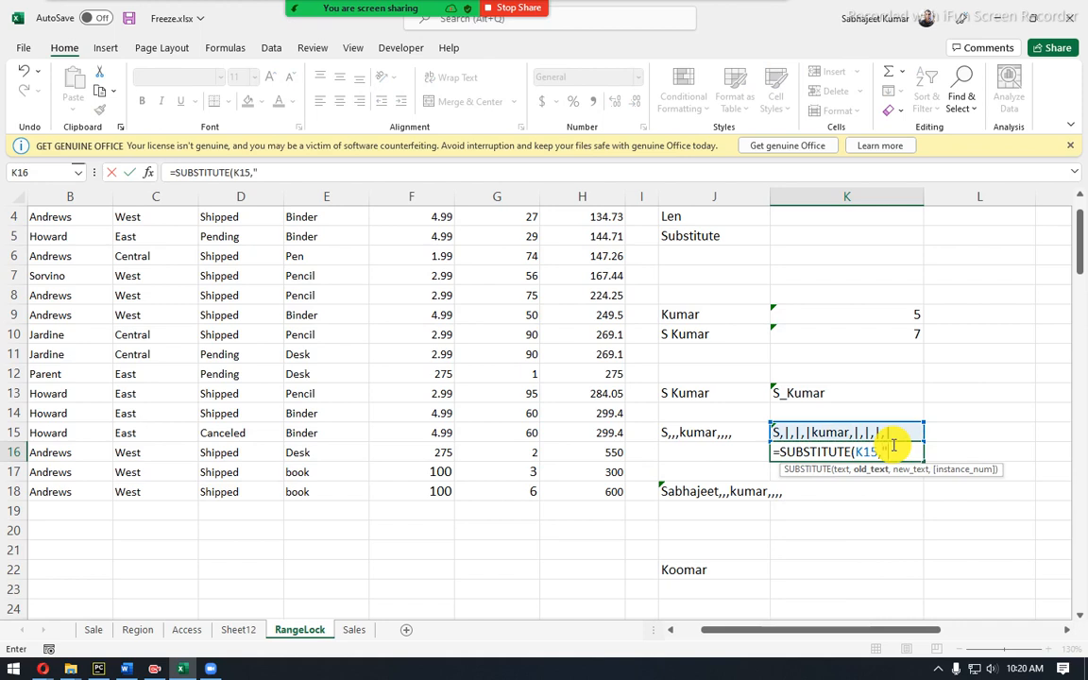
text(|,",)
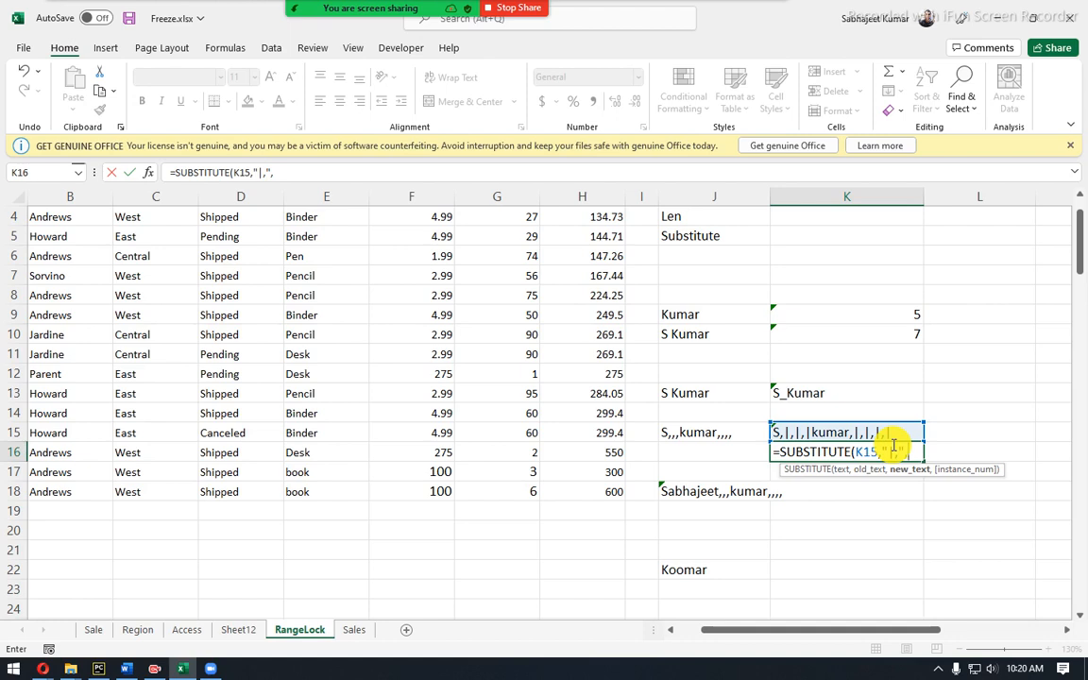
text(""))
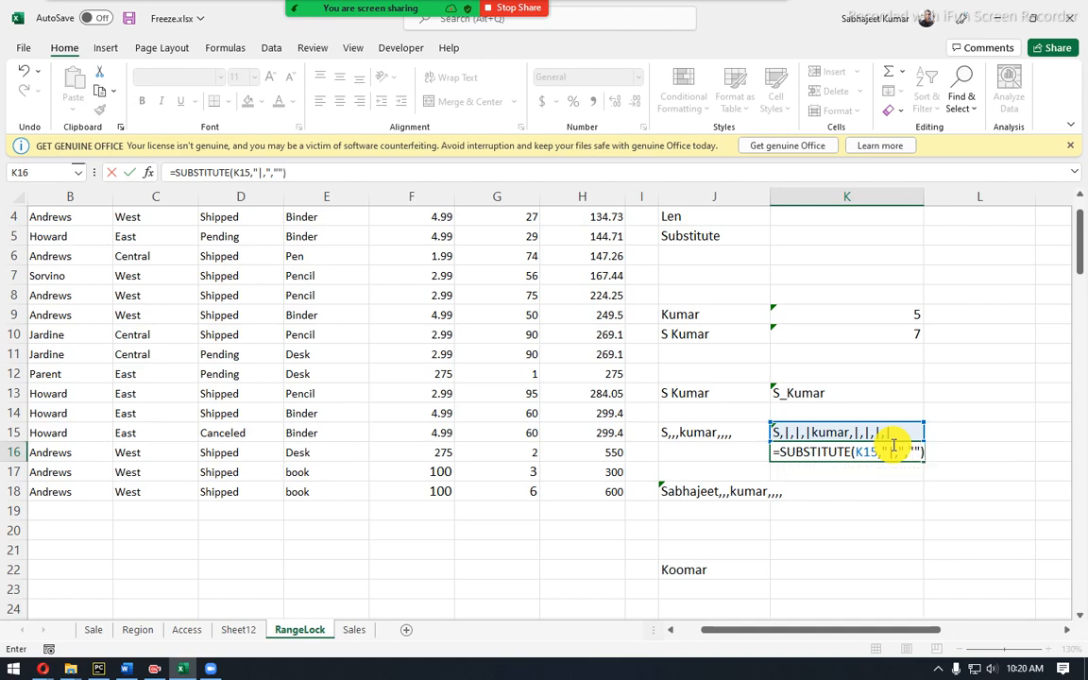
key(Return)
click(892, 446)
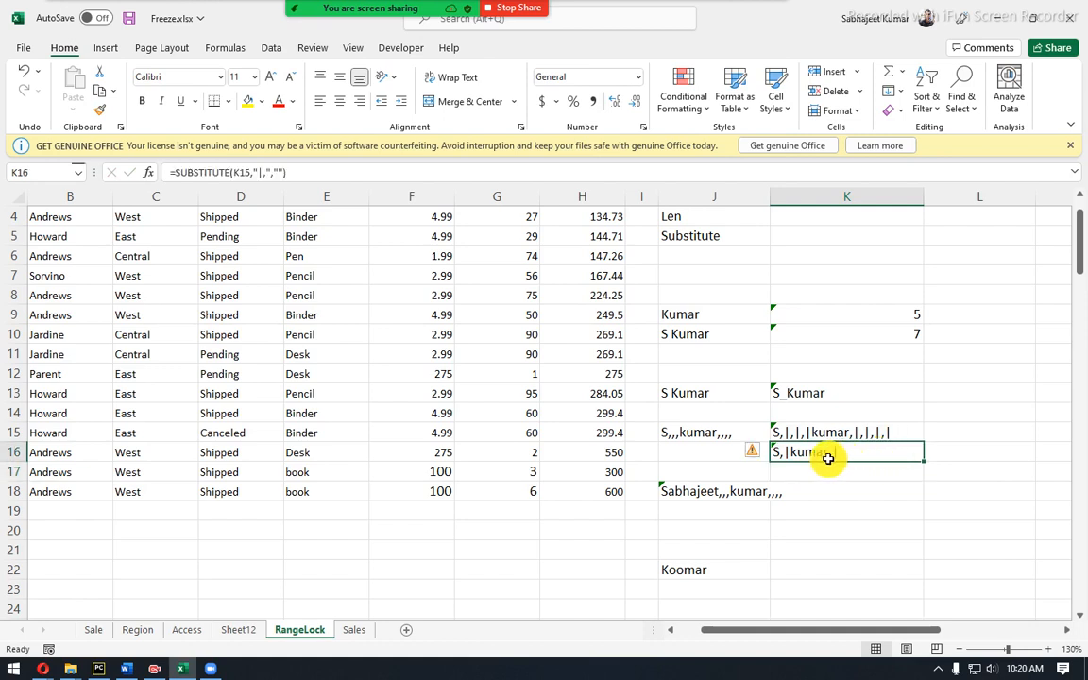
Enter =SUBSTITUTE(K16,"|","") in K17, removing the remaining pipes to leave single commas.
click(883, 474)
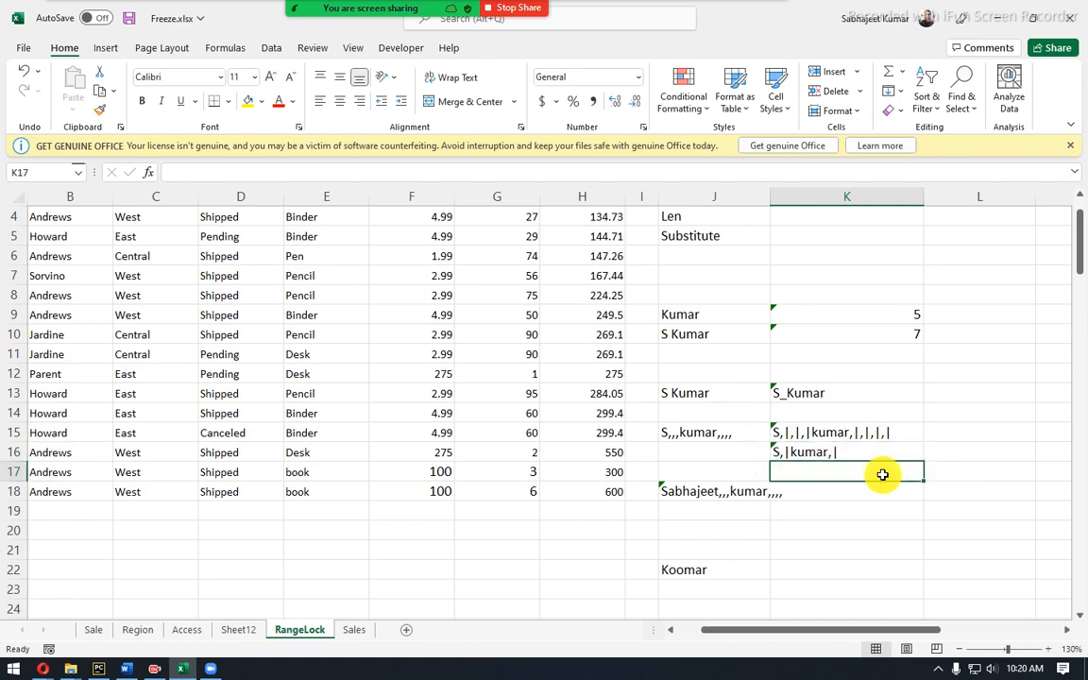
text(=sub)
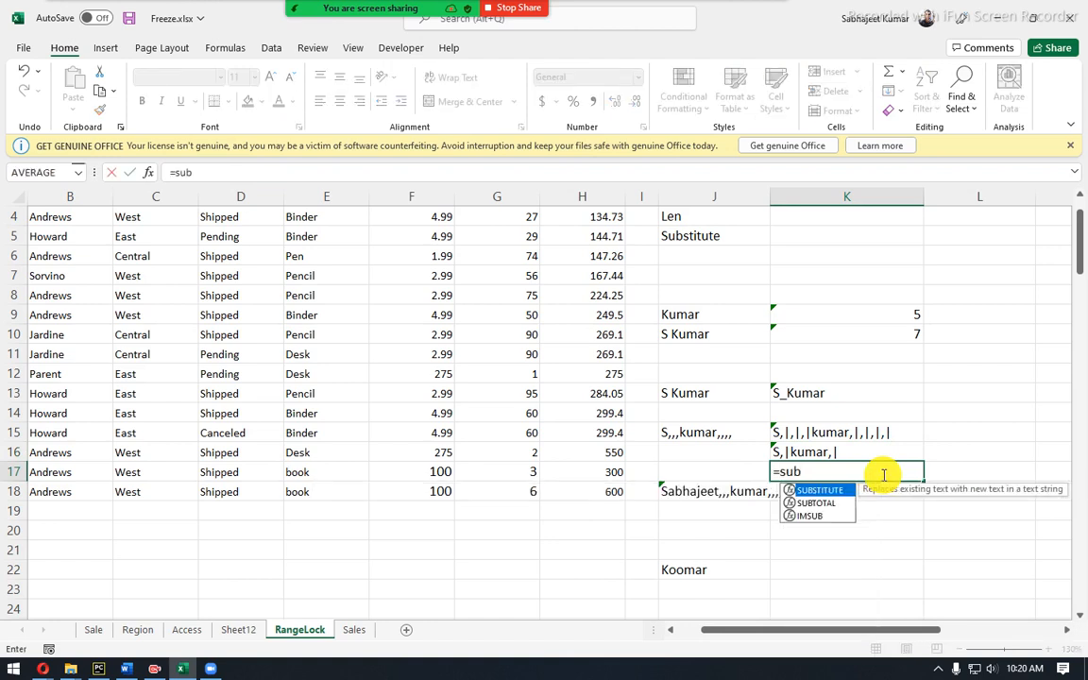
key(Tab)
key(Up)
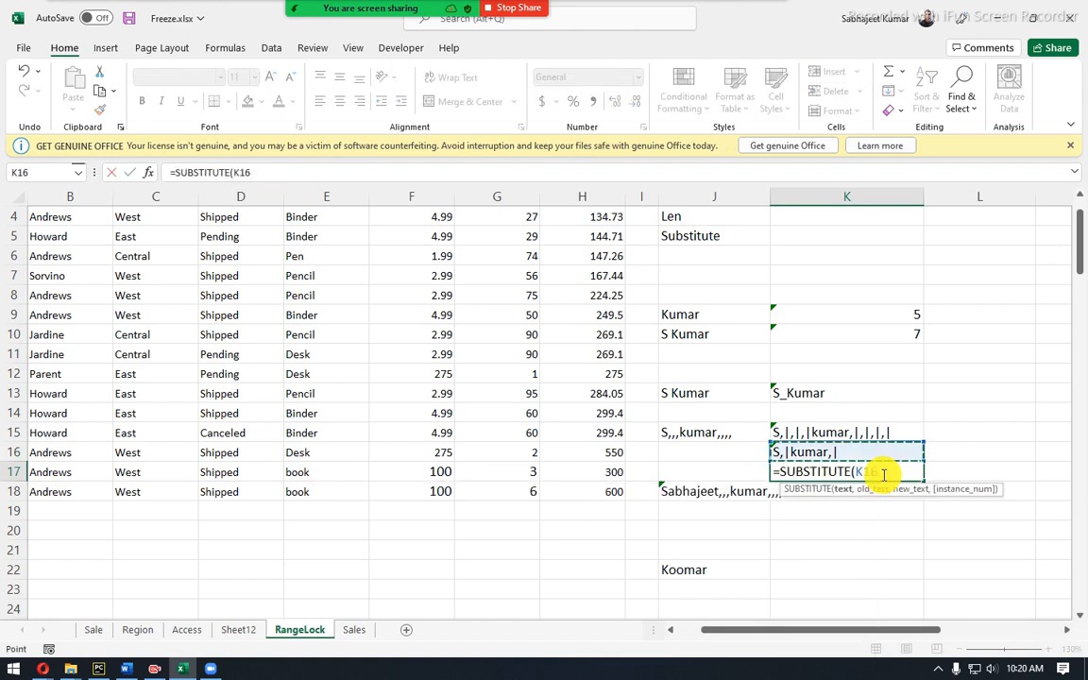
text(,"|)
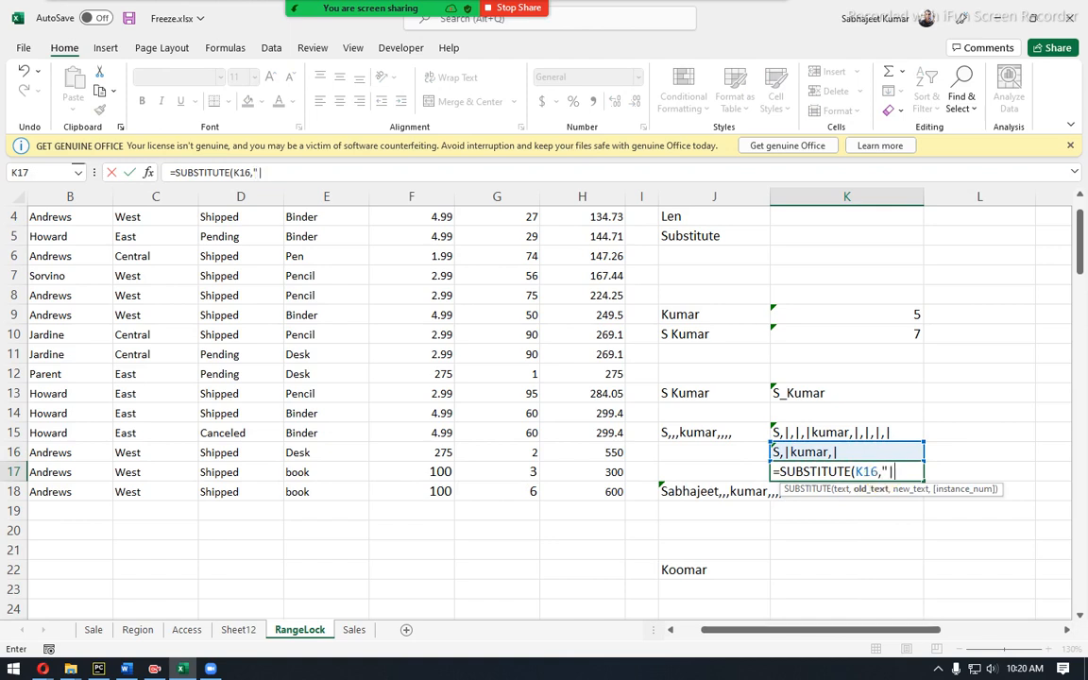
text(",)
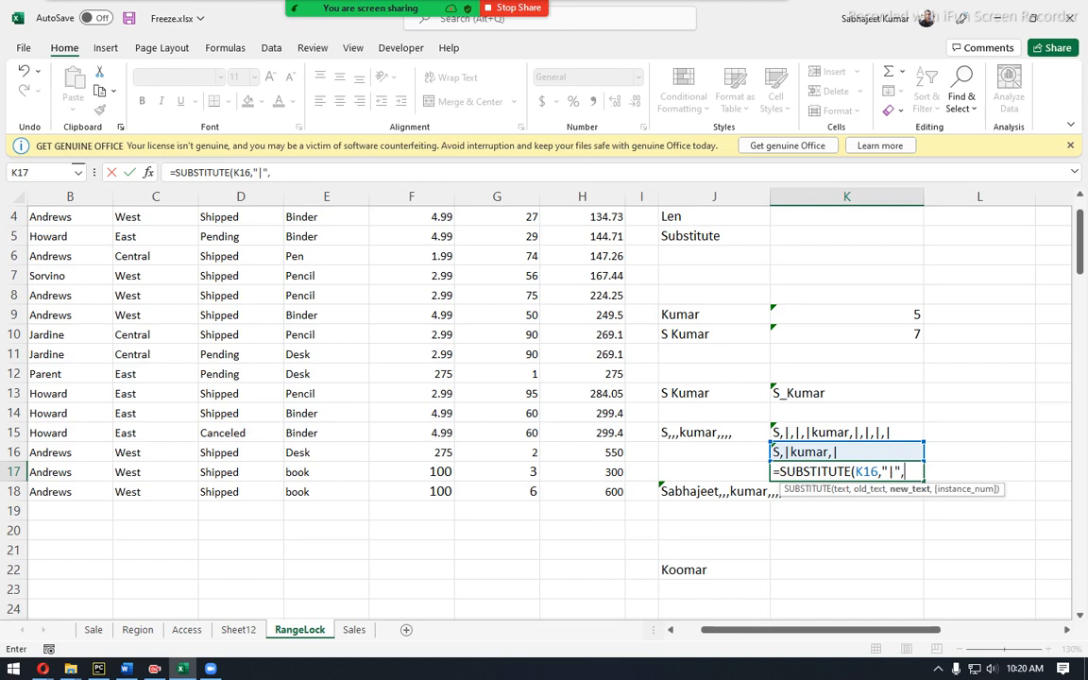
text("")
key(Return)
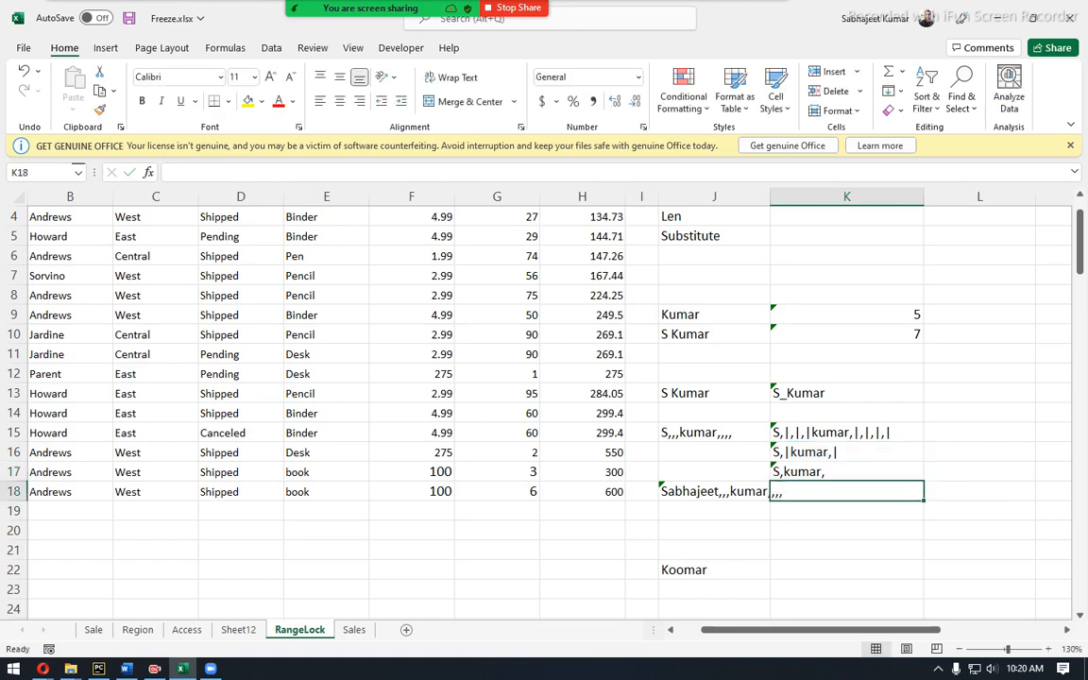
key(Up)
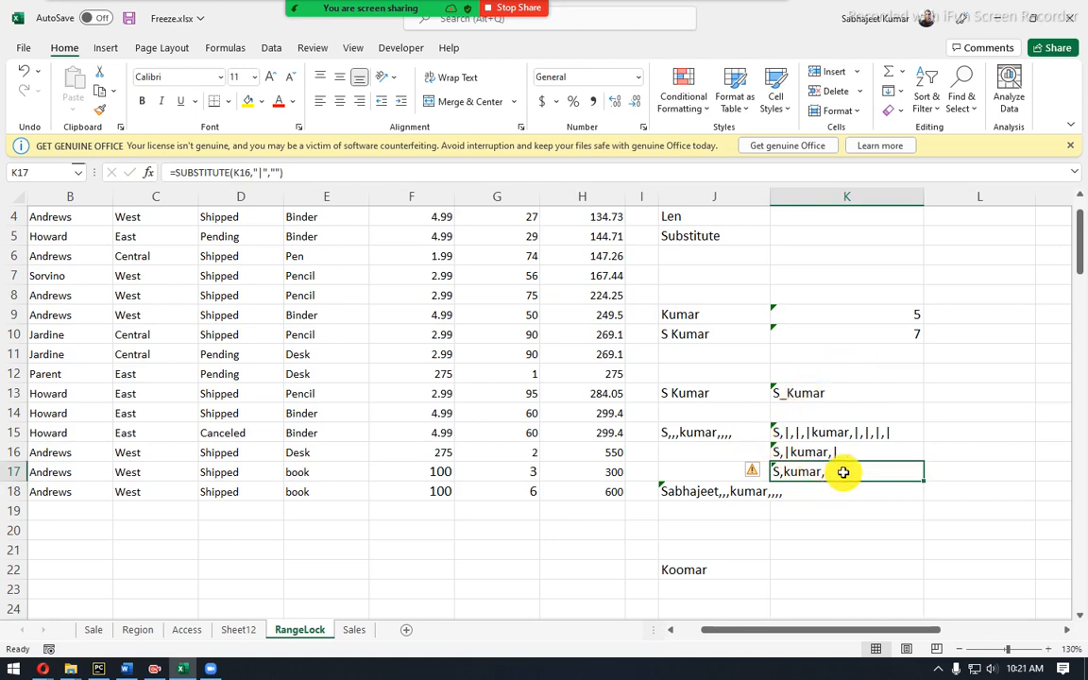
Add two more trailing commas to J15's text and check K17's result.
click(705, 435)
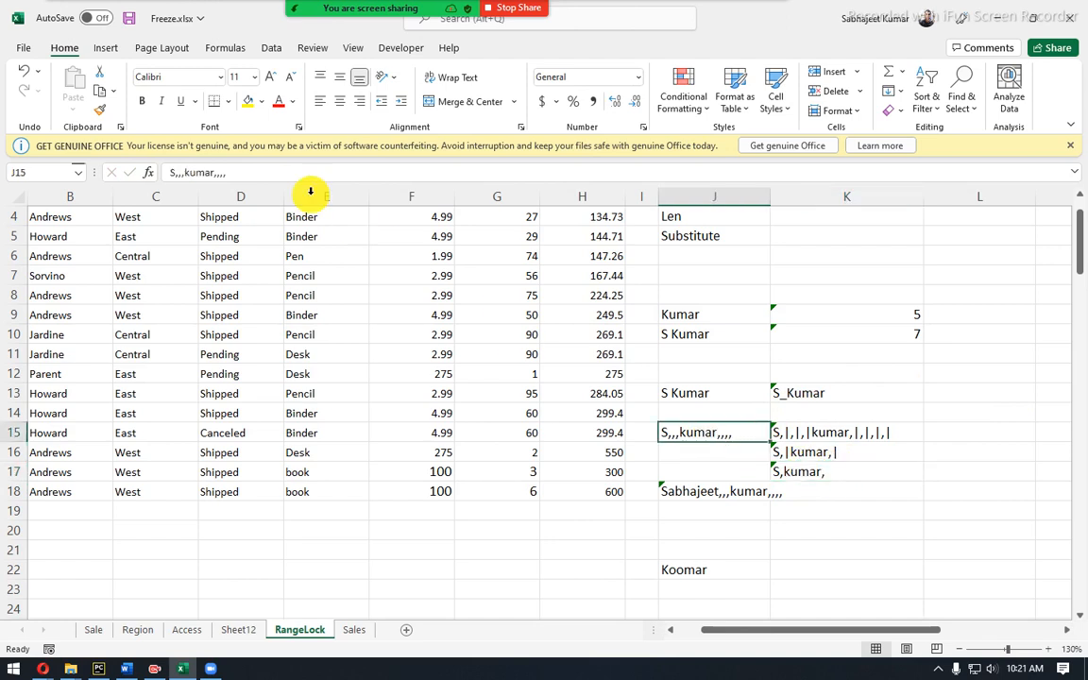
click(232, 175)
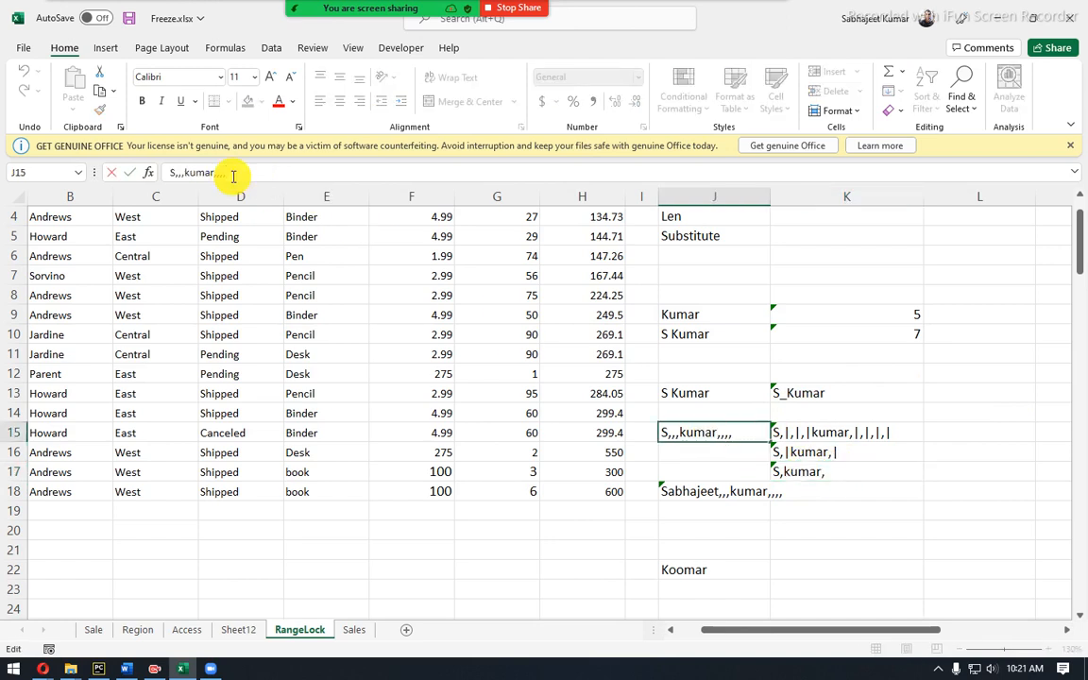
text(")
key(BackSpace)
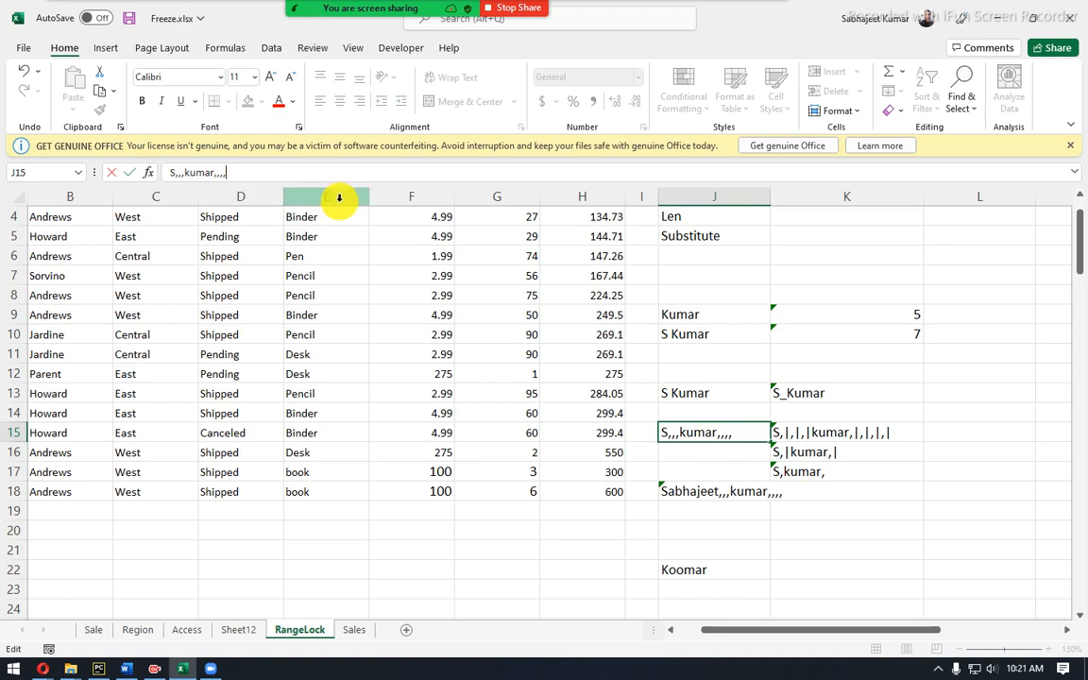
text(,,)
key(Return)
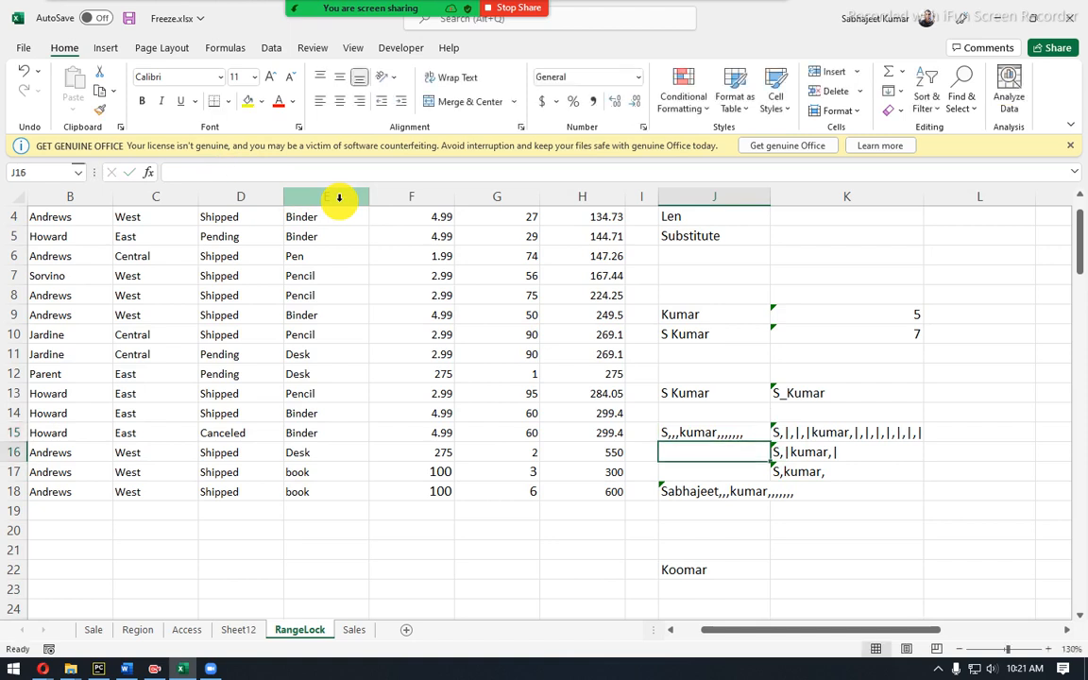
click(810, 469)
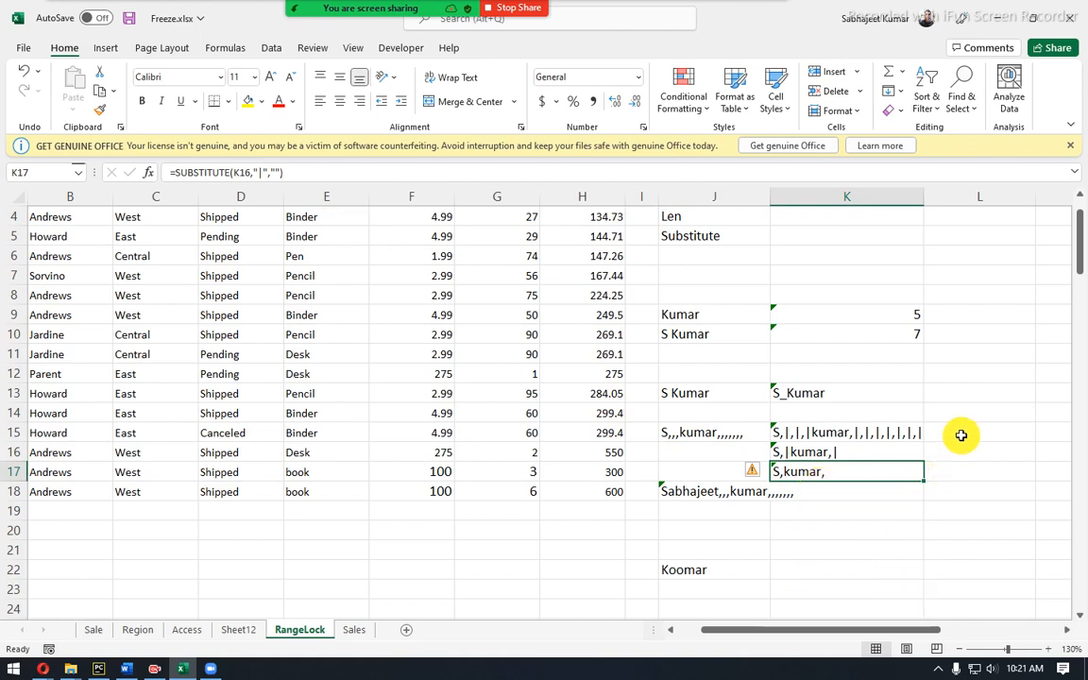
Add an extra leading comma to J15's text.
click(702, 432)
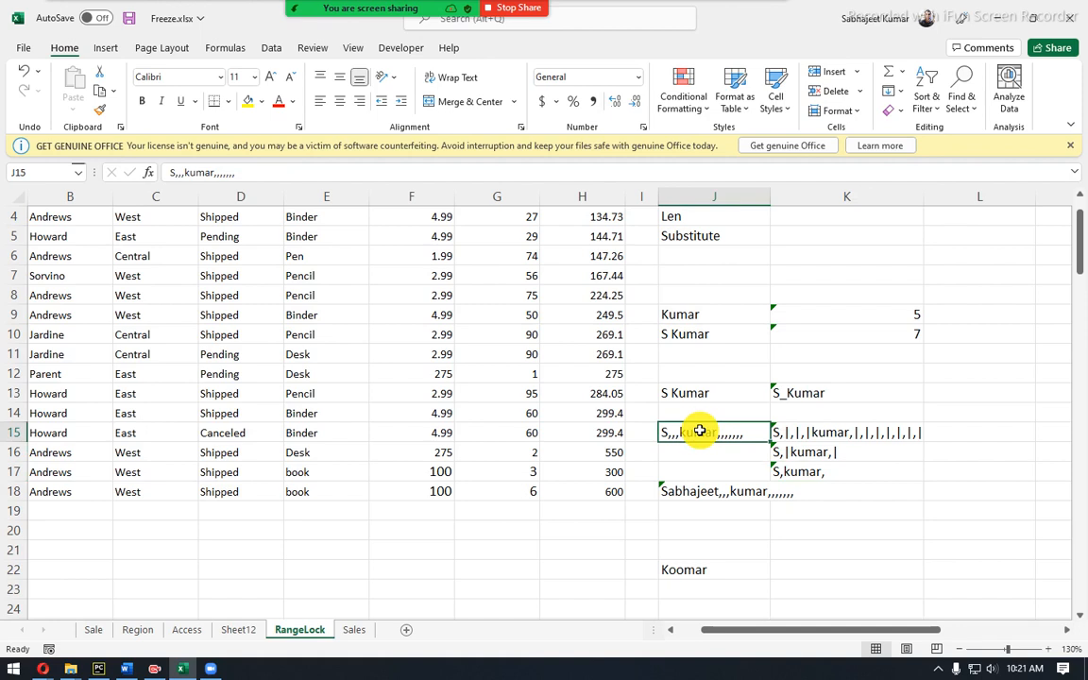
click(182, 173)
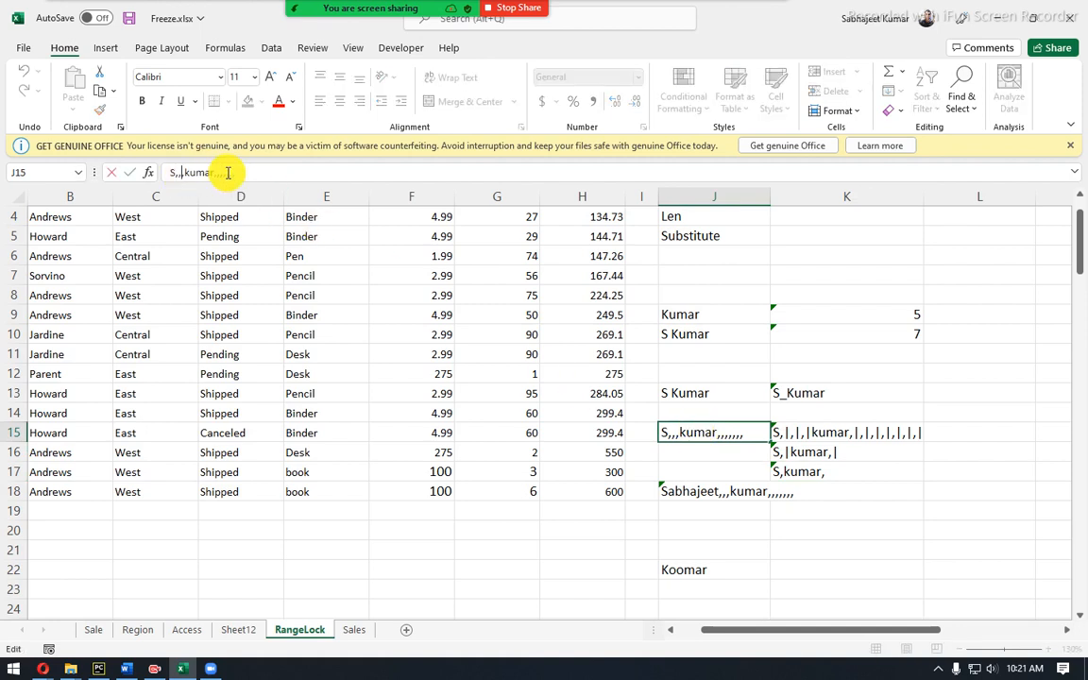
key(Escape)
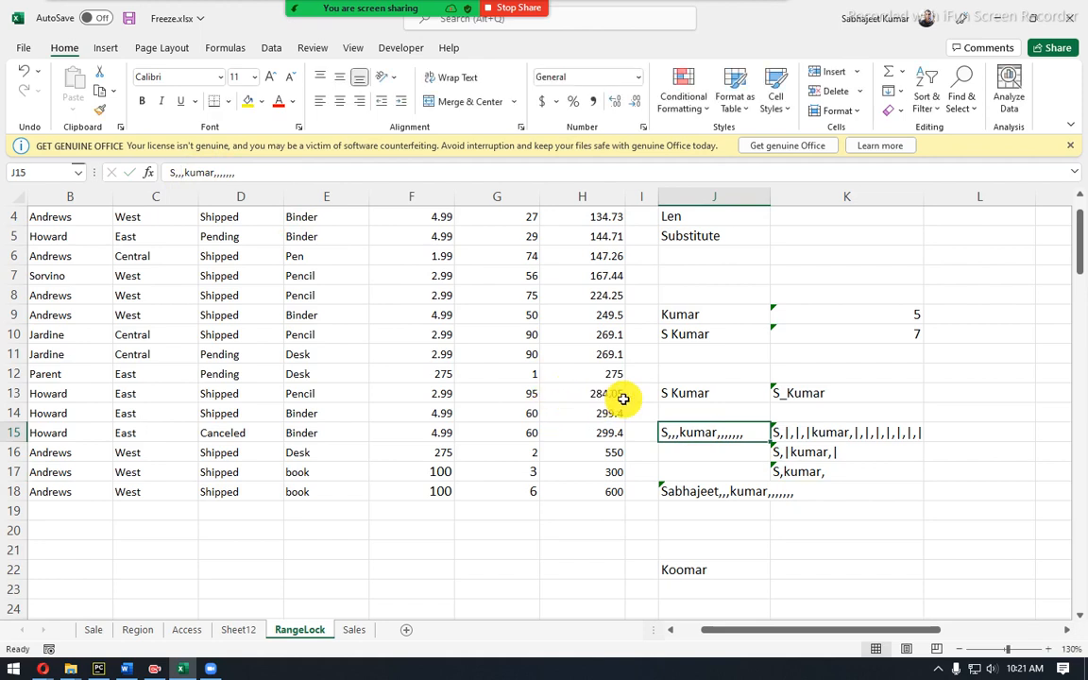
click(180, 172)
text(,)
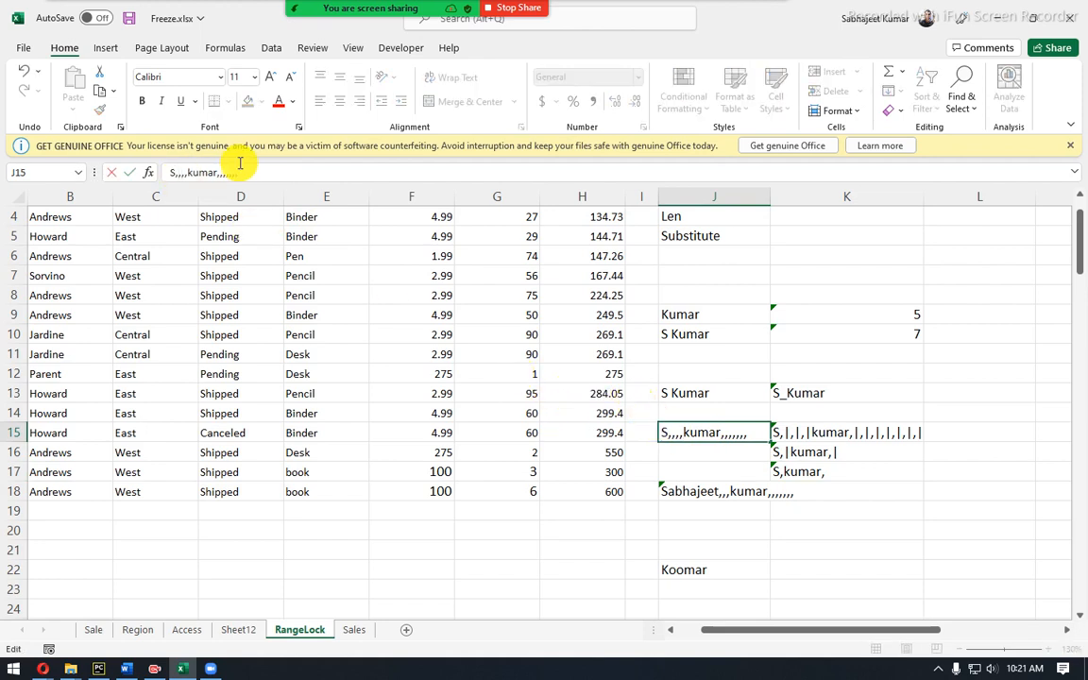
key(Return)
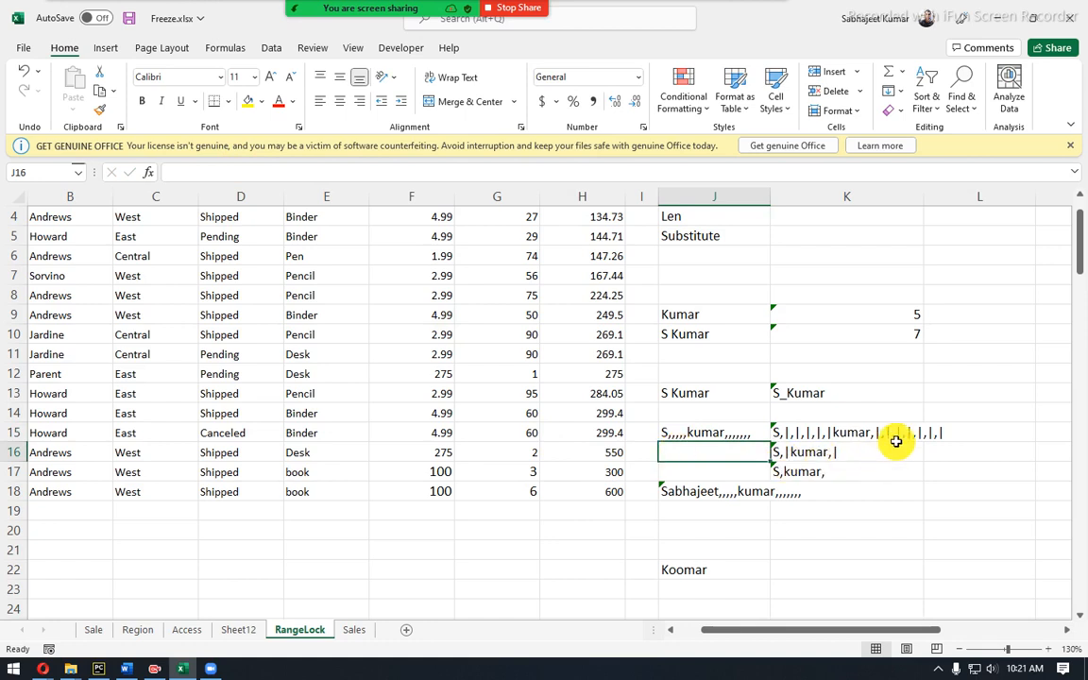
click(815, 453)
click(818, 465)
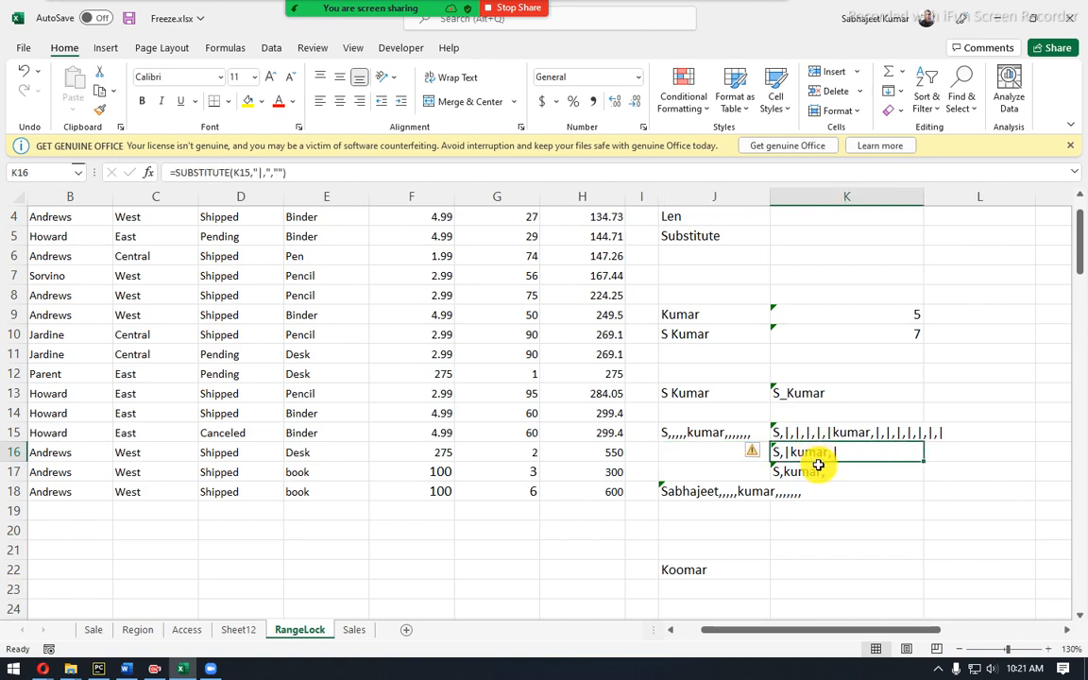
click(832, 447)
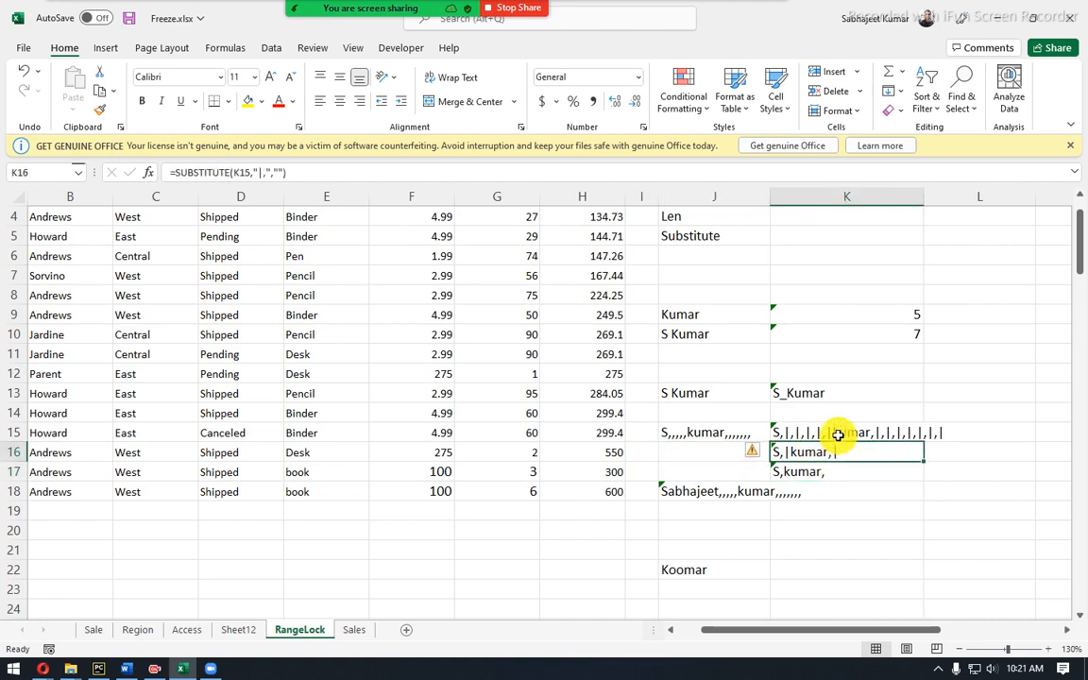
click(838, 435)
click(833, 455)
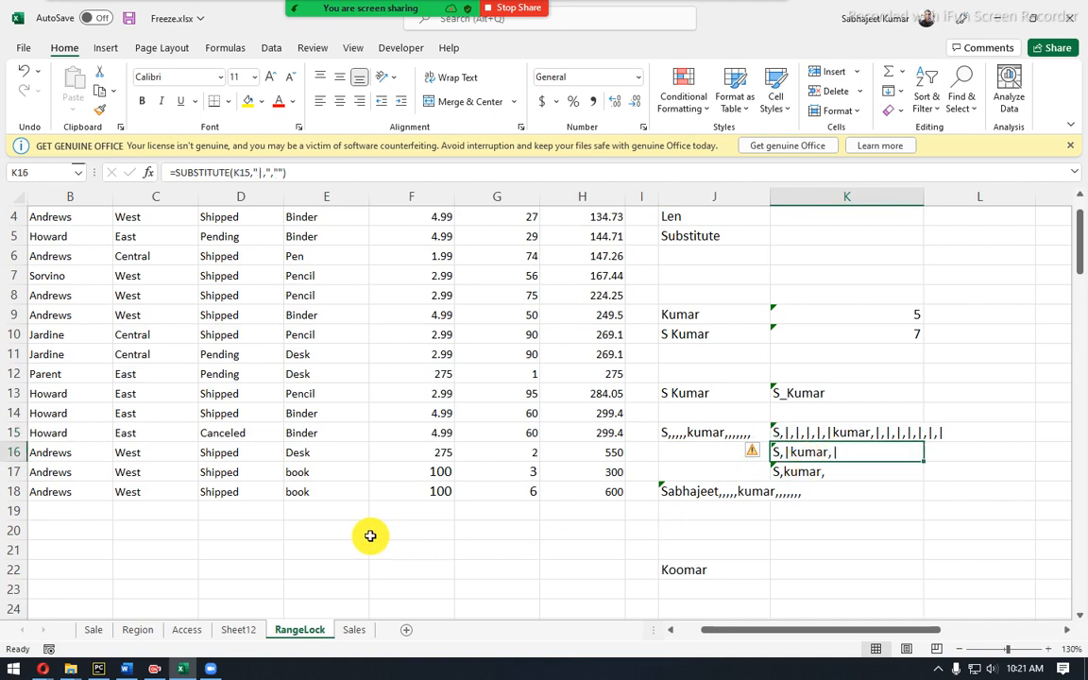
click(323, 524)
drag(794, 434, 821, 476)
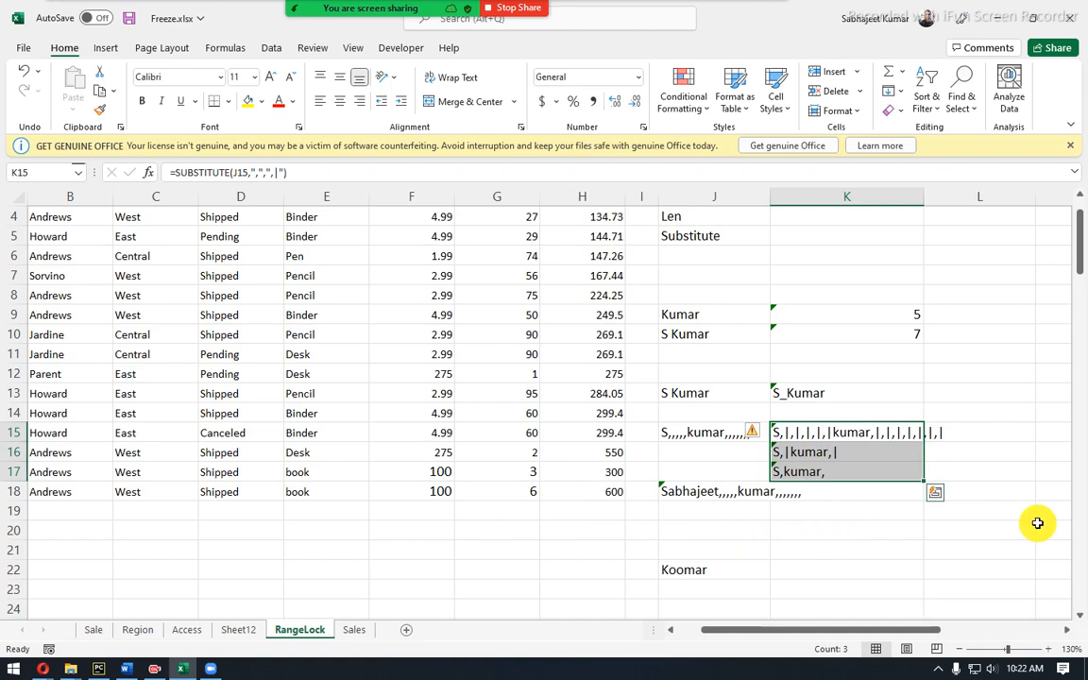
click(499, 537)
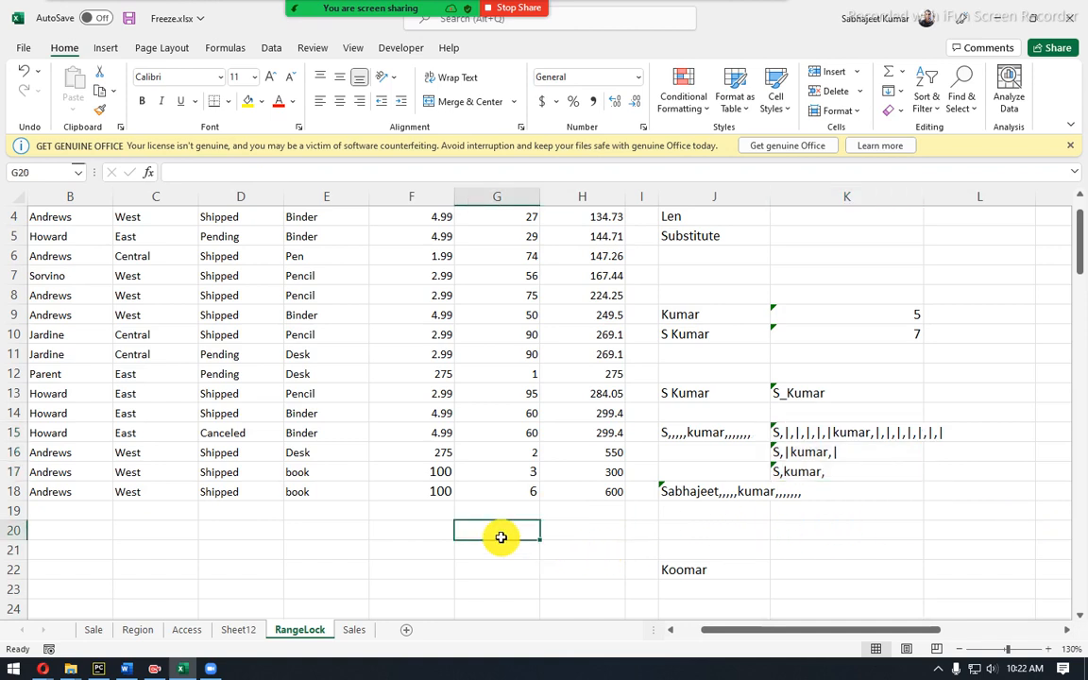
Enter =SUBSTITUTE(J15,",",",|") in G20, adding a pipe after each comma.
text(=)
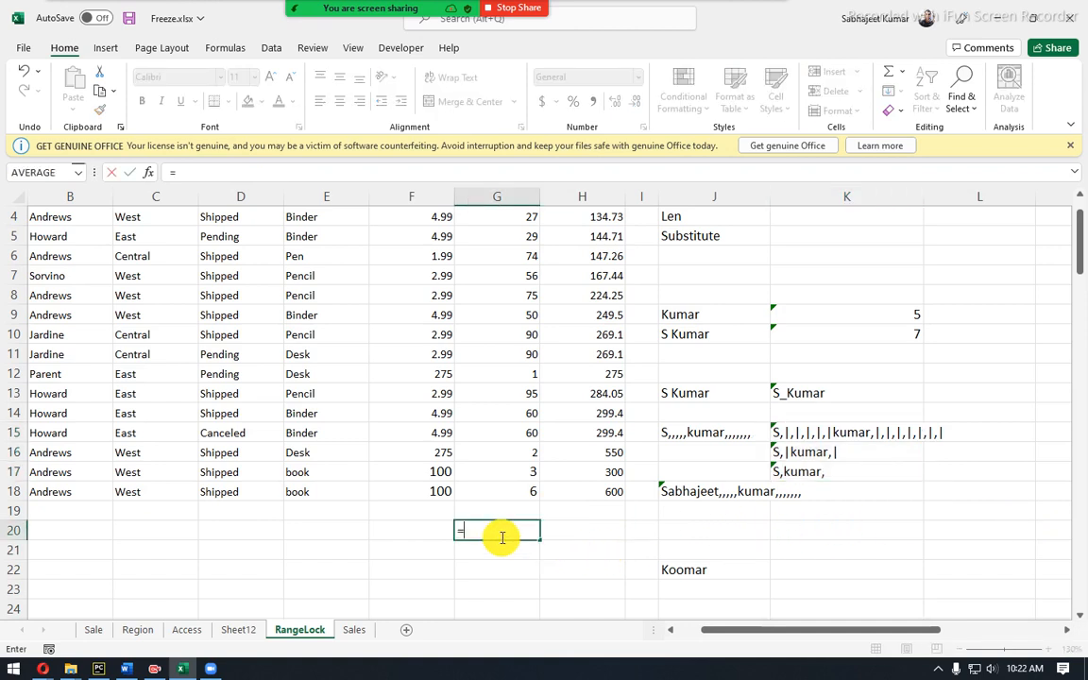
text(su)
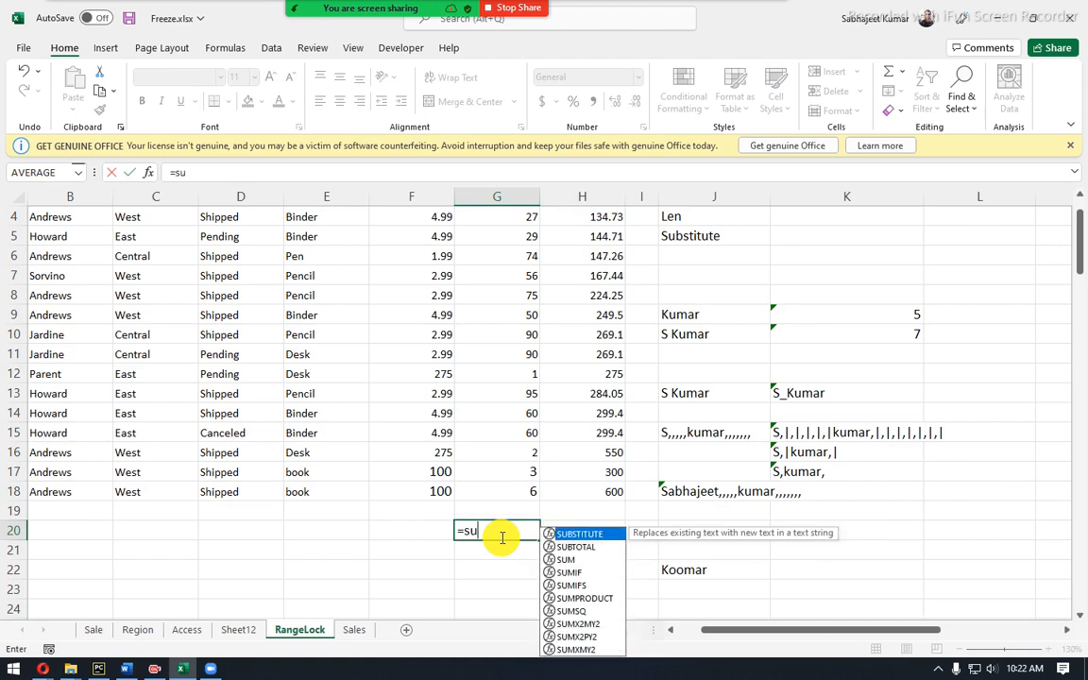
key(Tab)
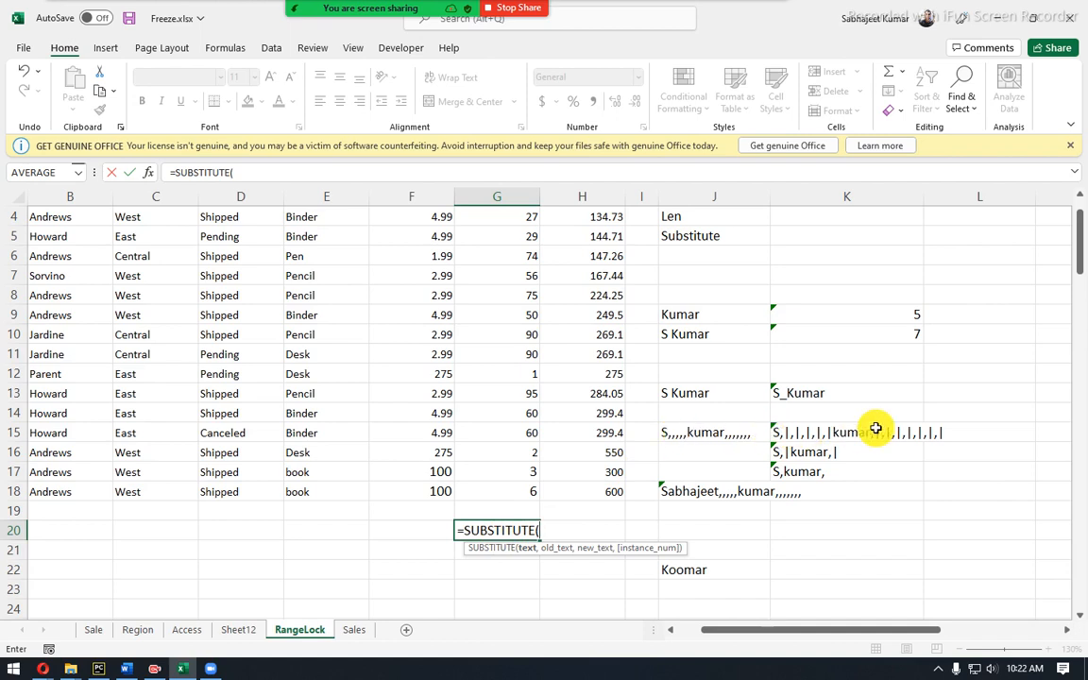
click(711, 435)
text(,")
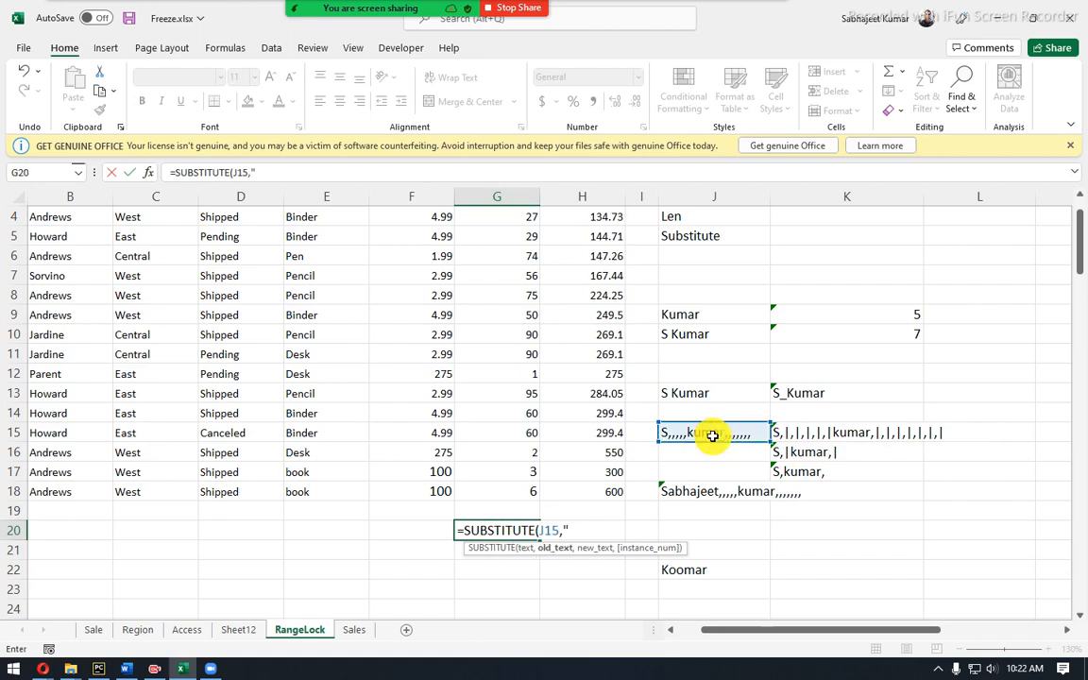
text(,",")
text(,",)
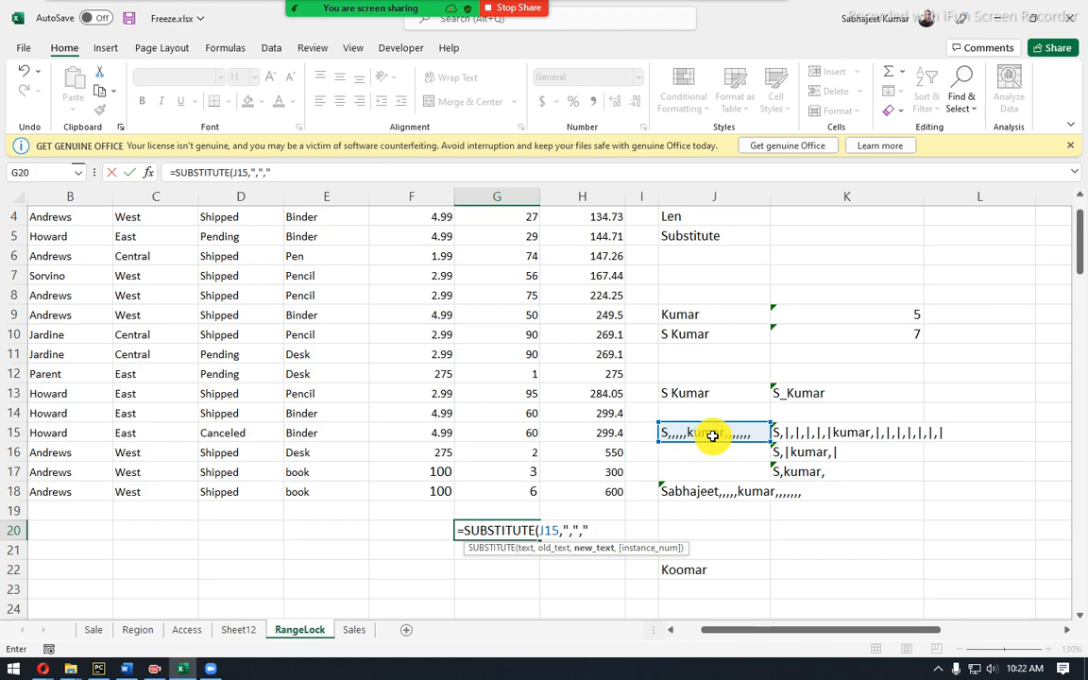
text(,|))
key(BackSpace)
text(")
key(Return)
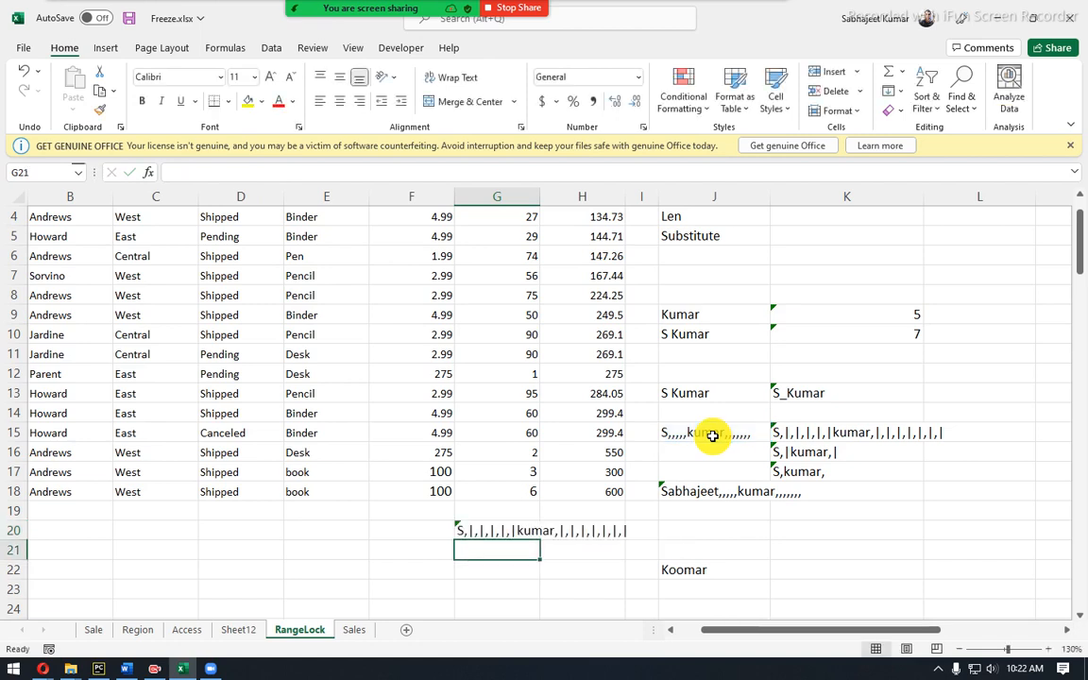
key(Up)
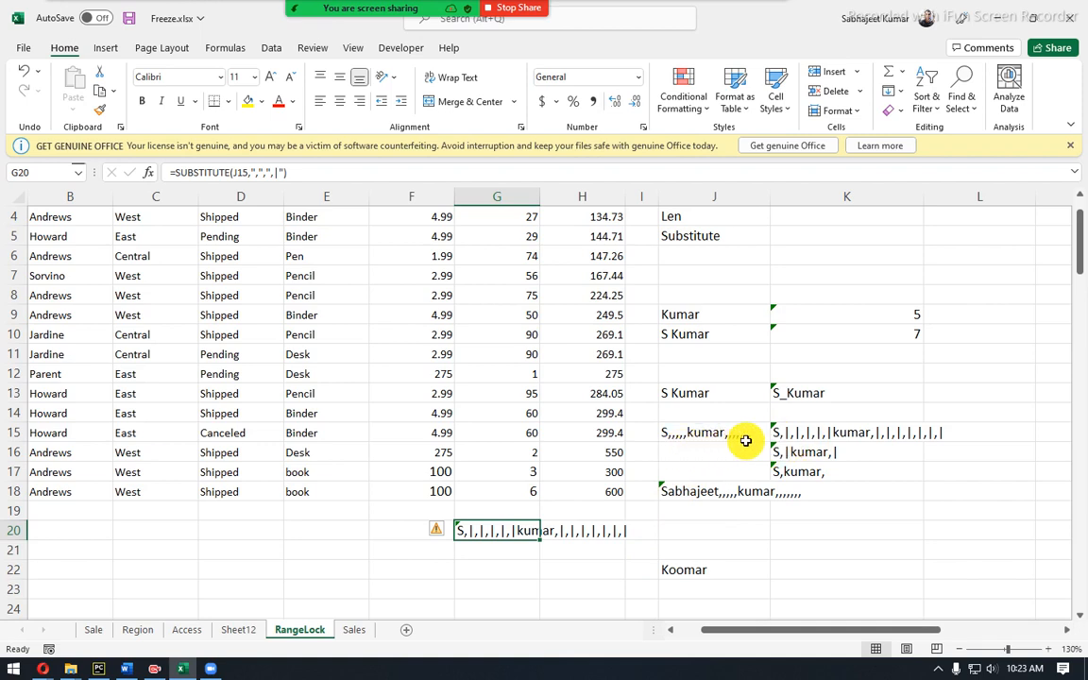
Wrap G20's formula as =SUBSTITUTE(SUBSTITUTE(J15,",",",|"),"|,","") to strip each "|," pair.
click(275, 174)
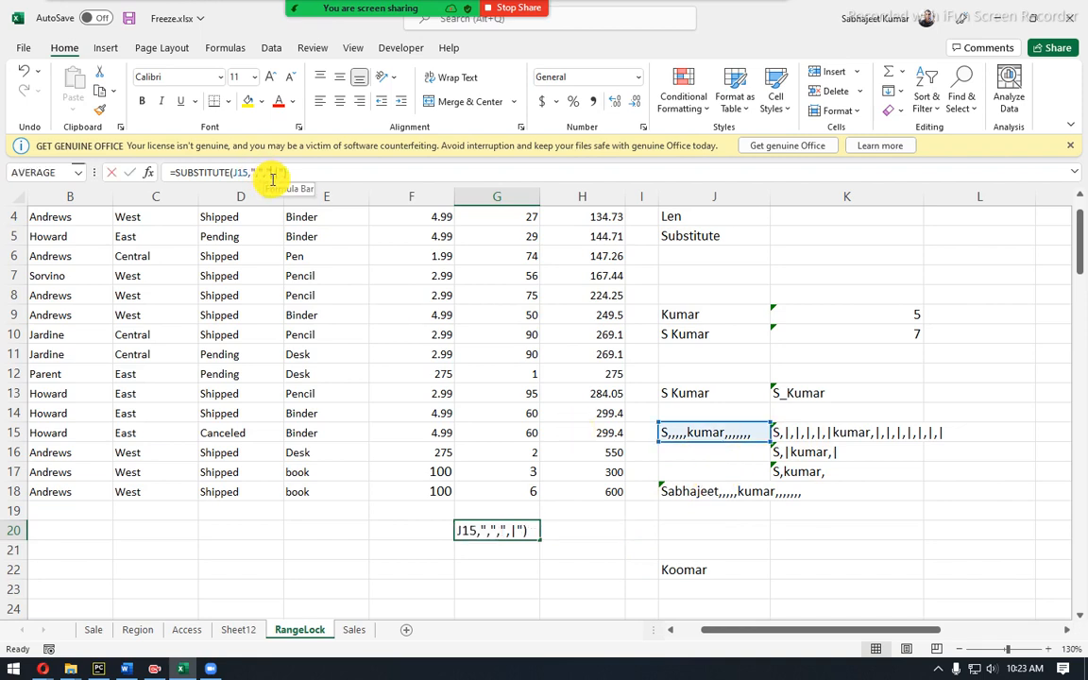
double_click(275, 173)
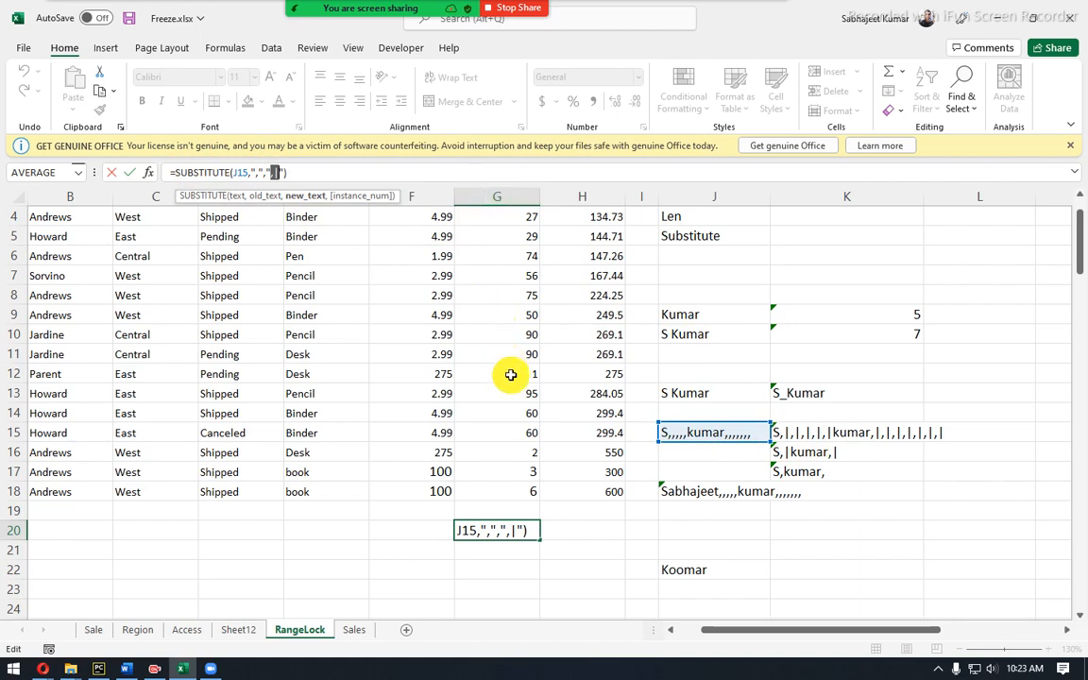
key(ctrl+Return)
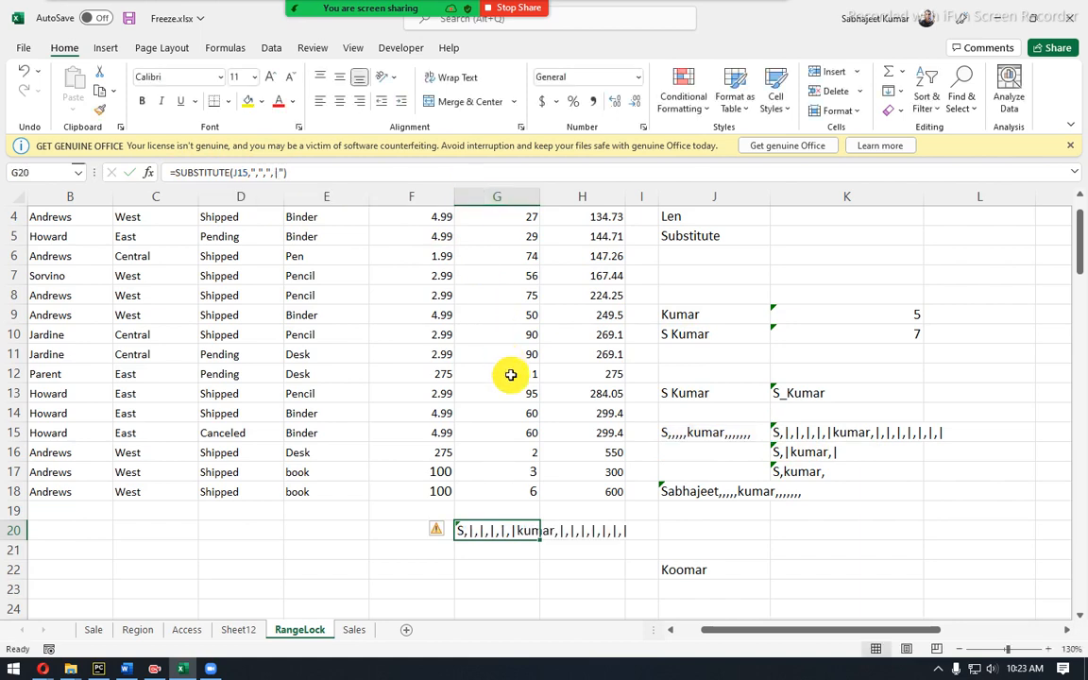
click(174, 172)
text(sub)
key(Tab)
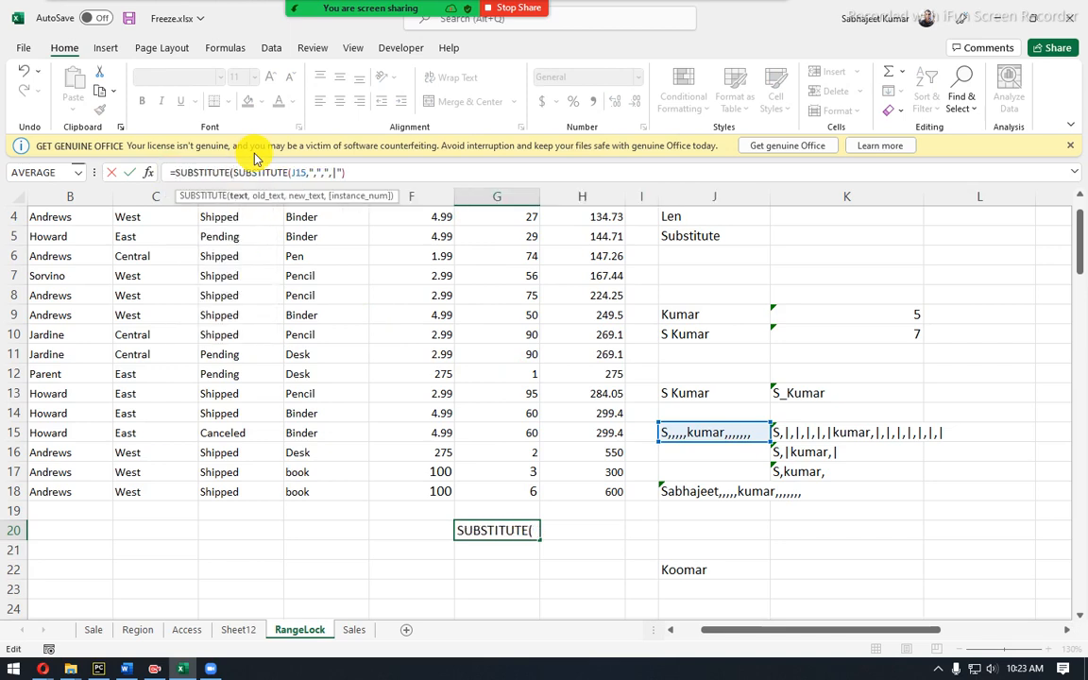
key(End)
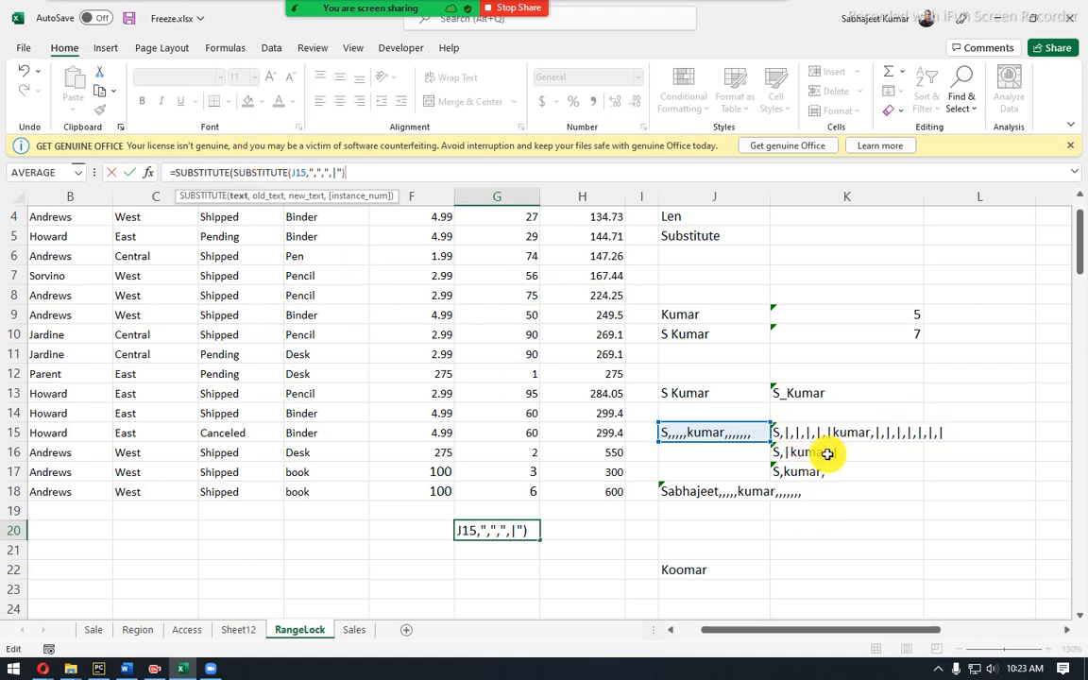
text(,)
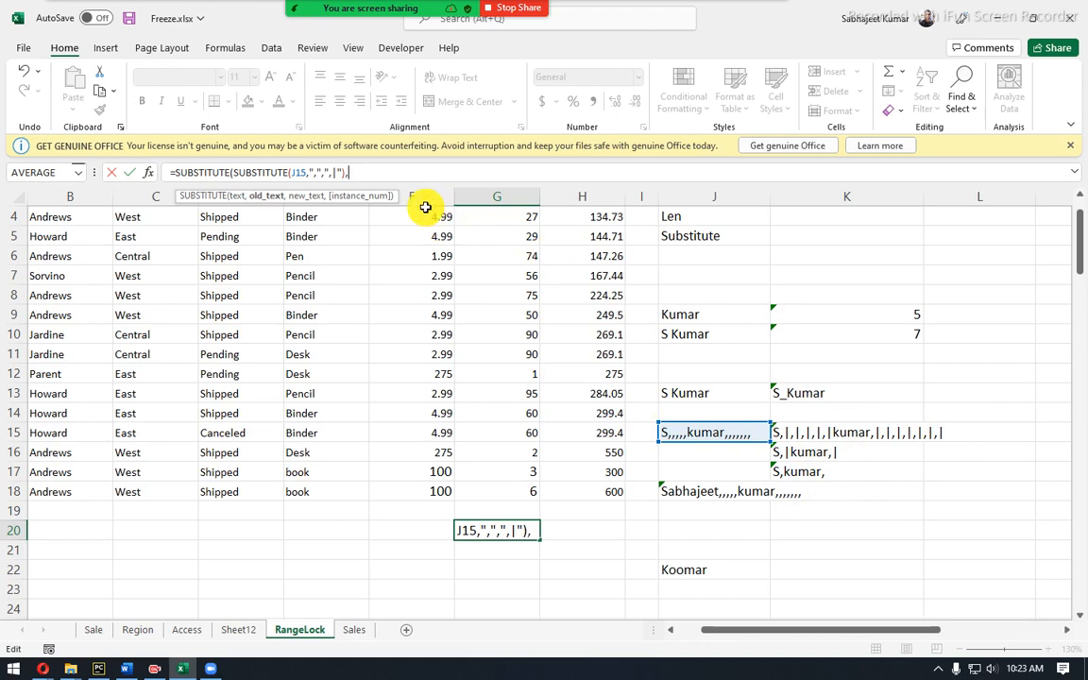
drag(233, 172, 346, 171)
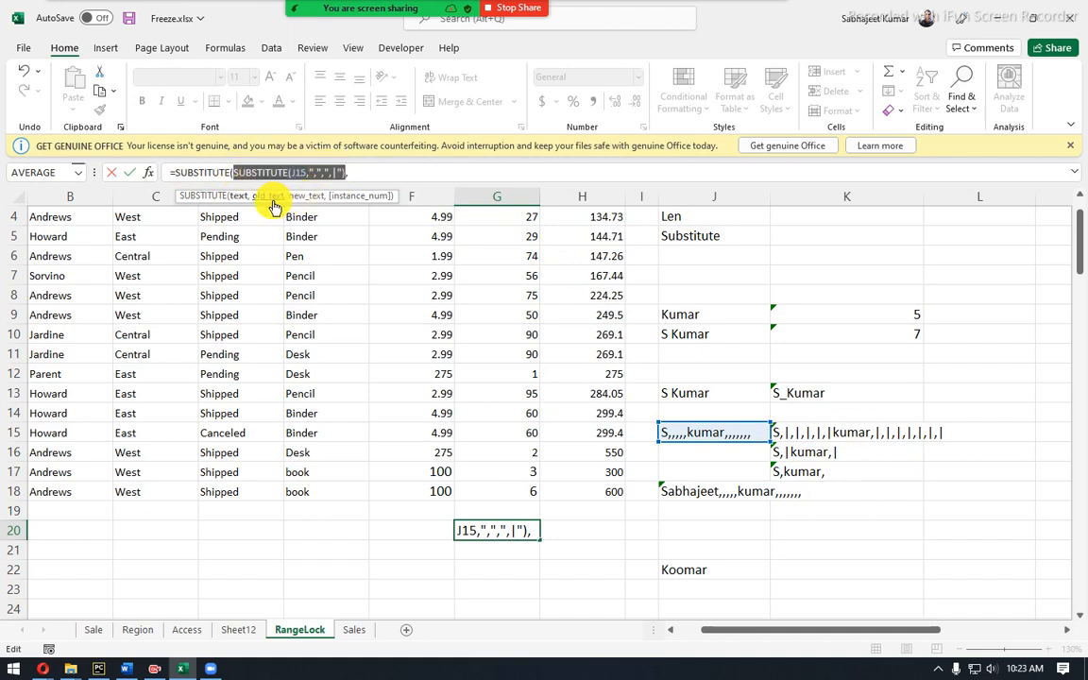
click(363, 175)
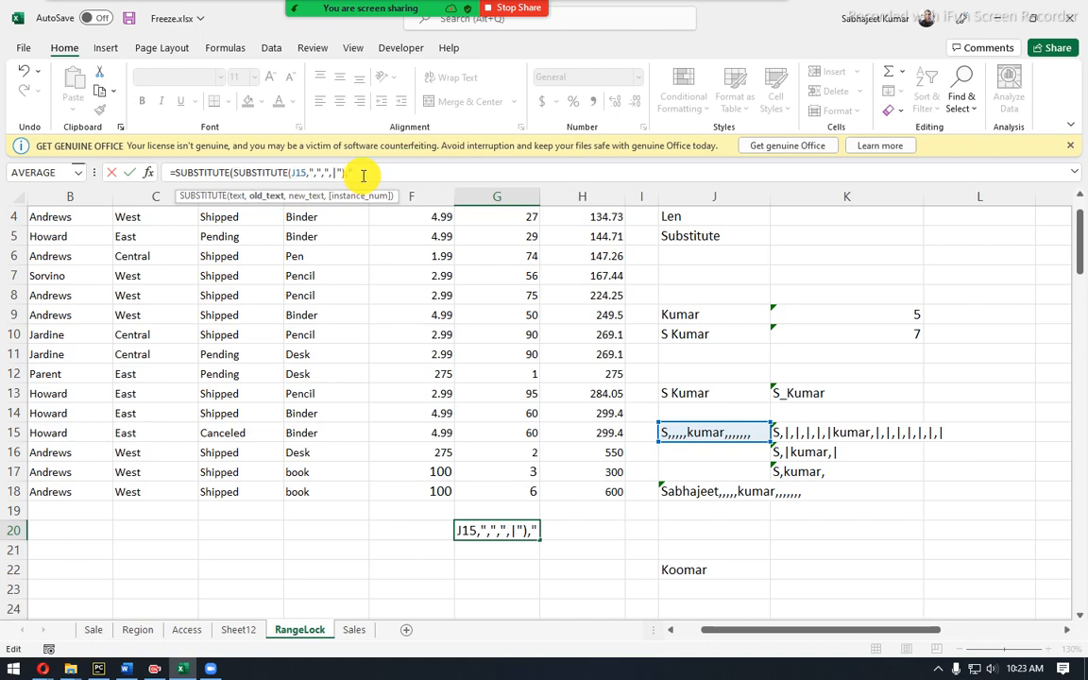
text("|)
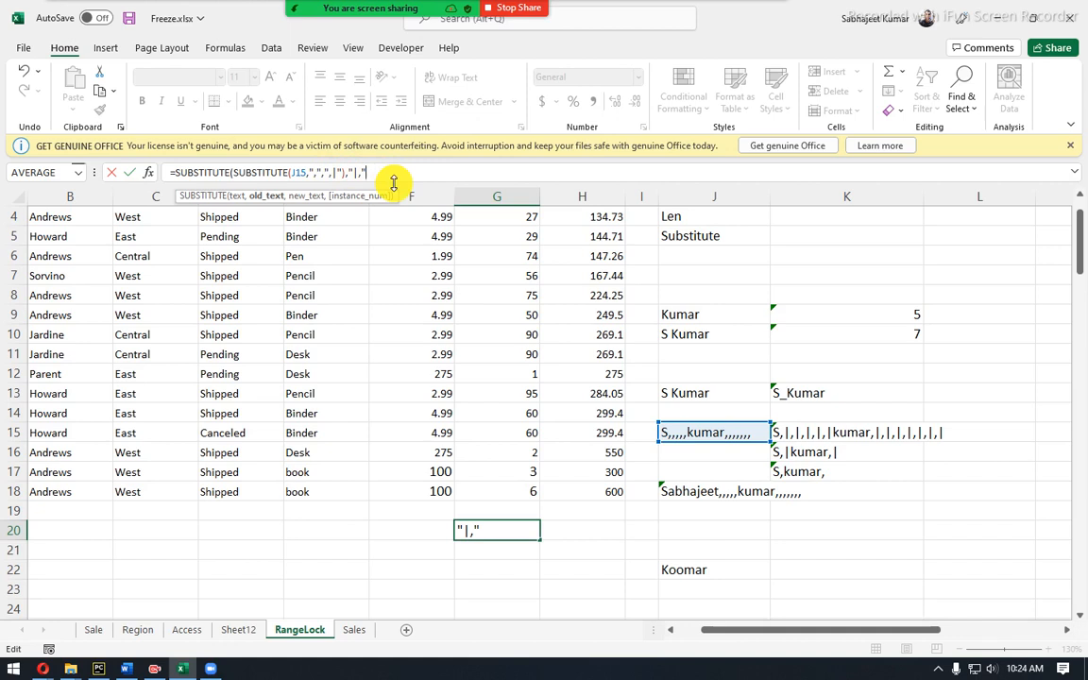
text(,)
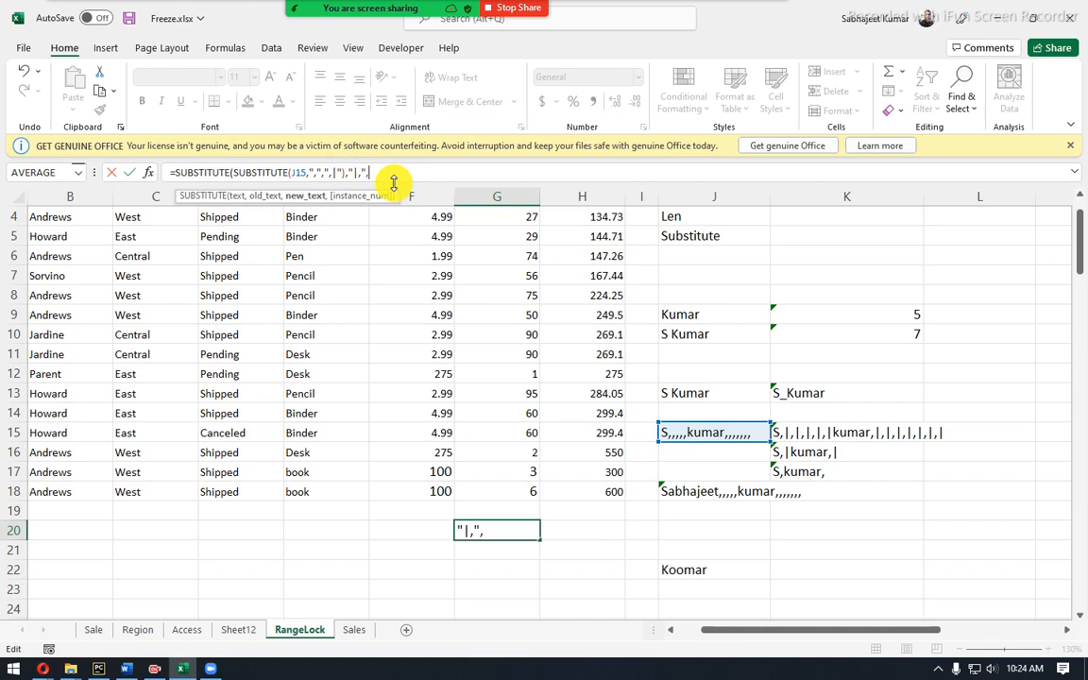
text(""))
key(Return)
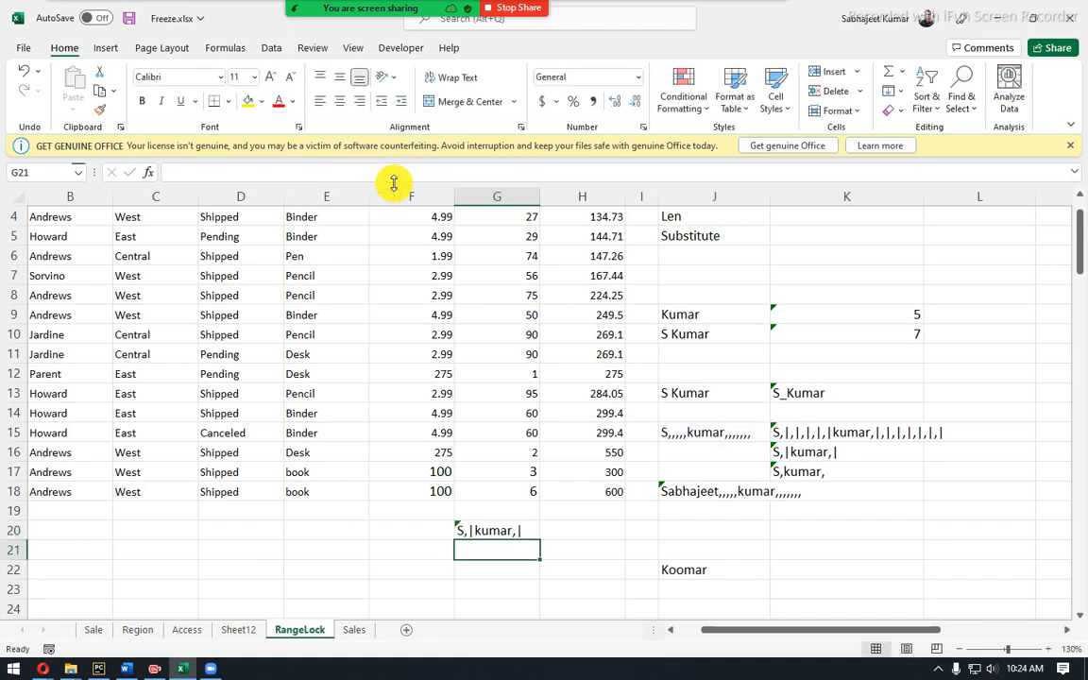
Compare G20's nested SUBSTITUTE formula on J15 with K16's formula, leaving G20 unchanged.
key(Up)
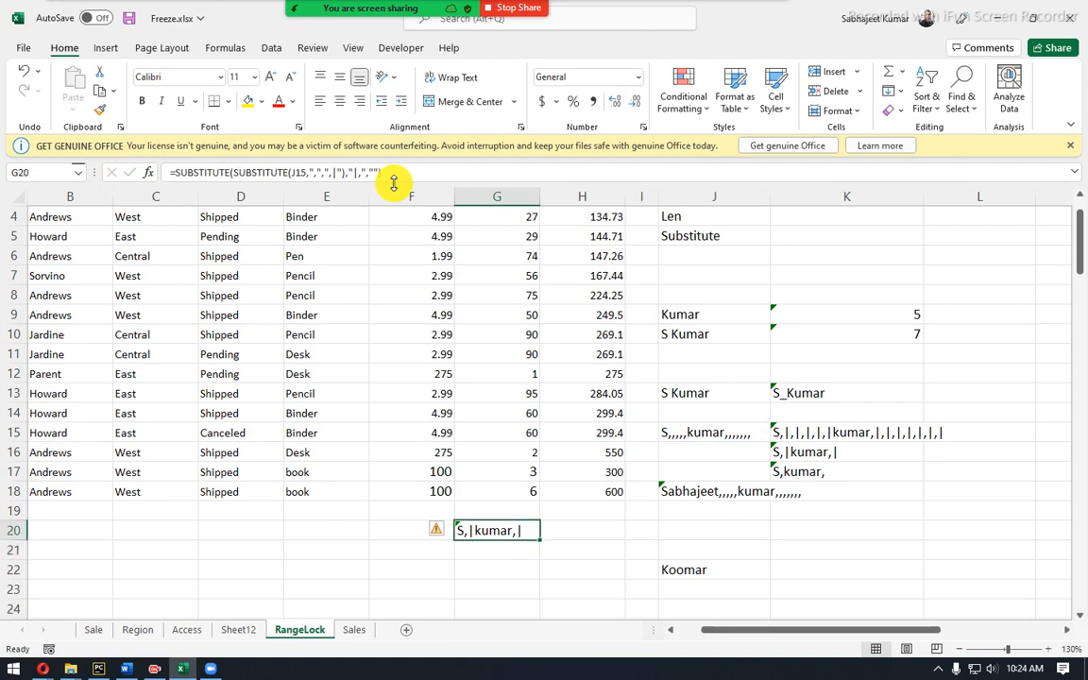
click(777, 452)
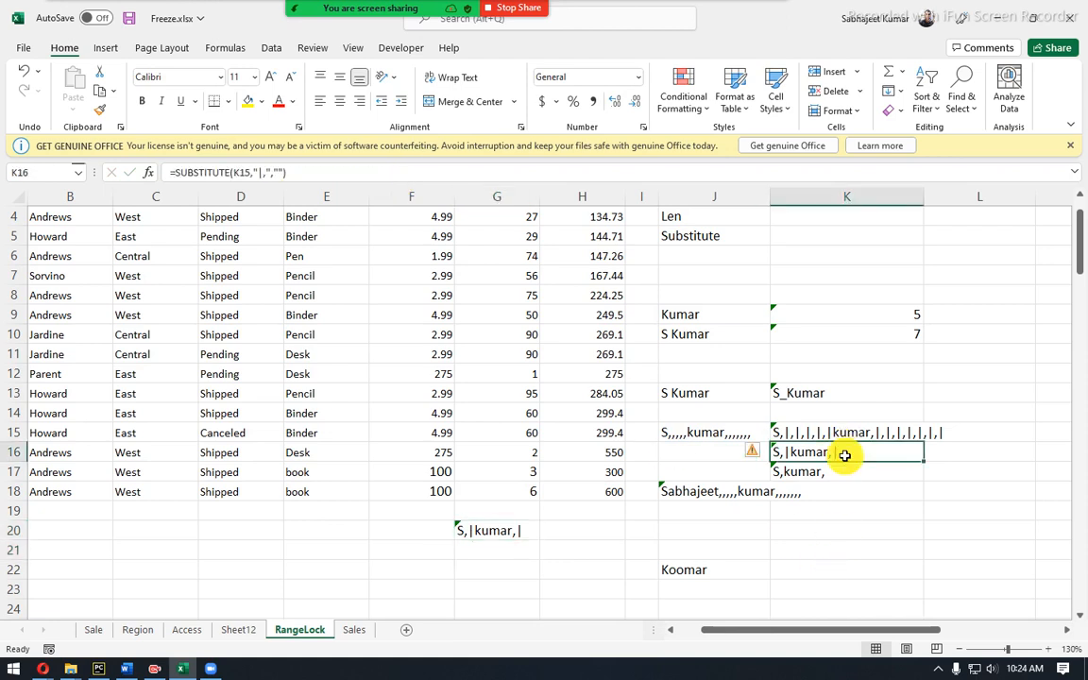
click(513, 526)
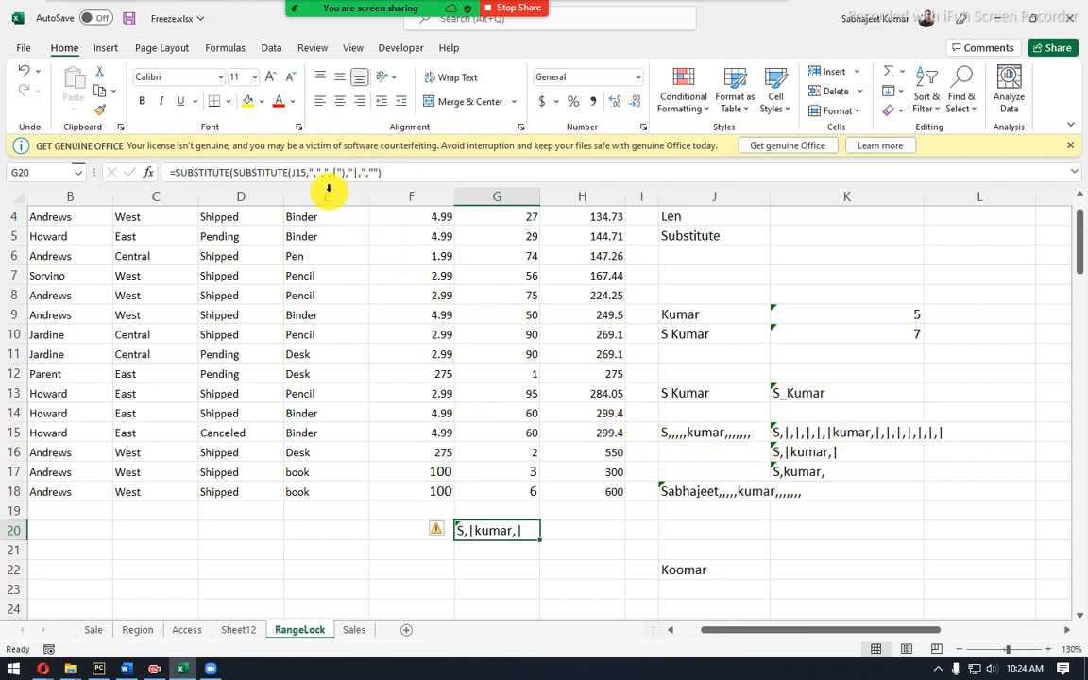
drag(233, 172, 346, 171)
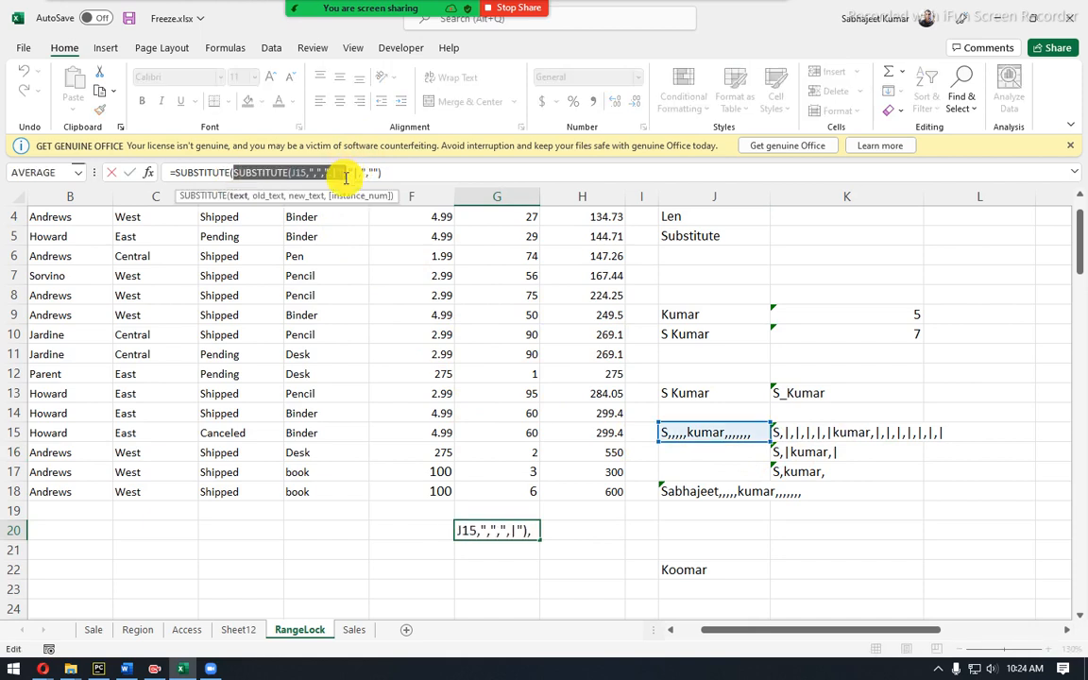
click(216, 49)
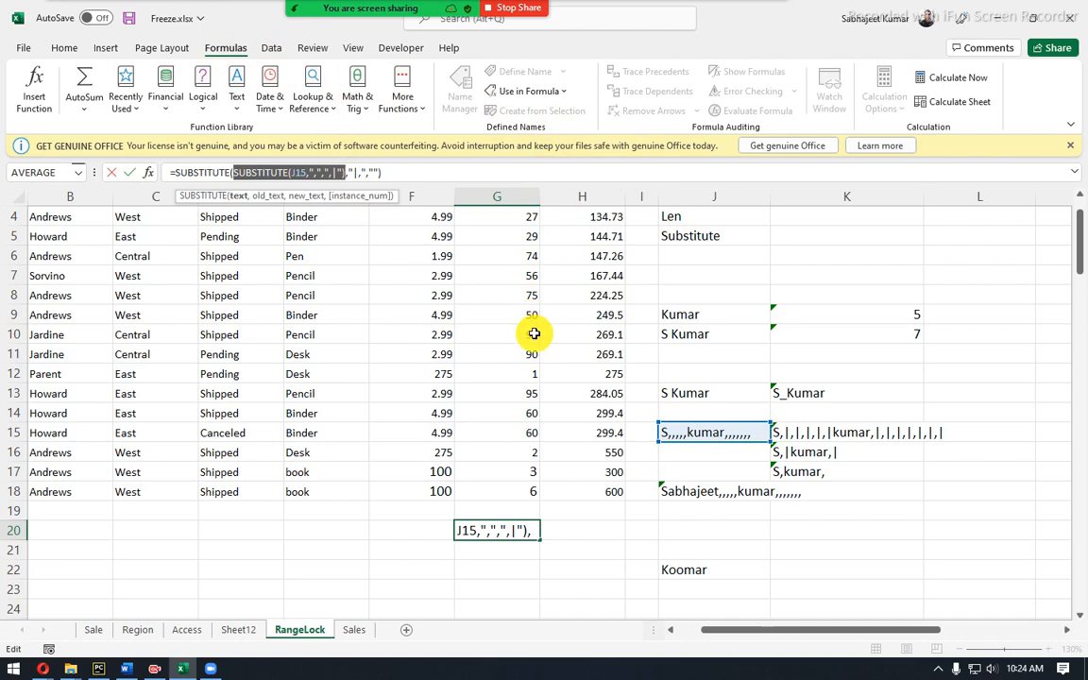
key(ctrl+Return)
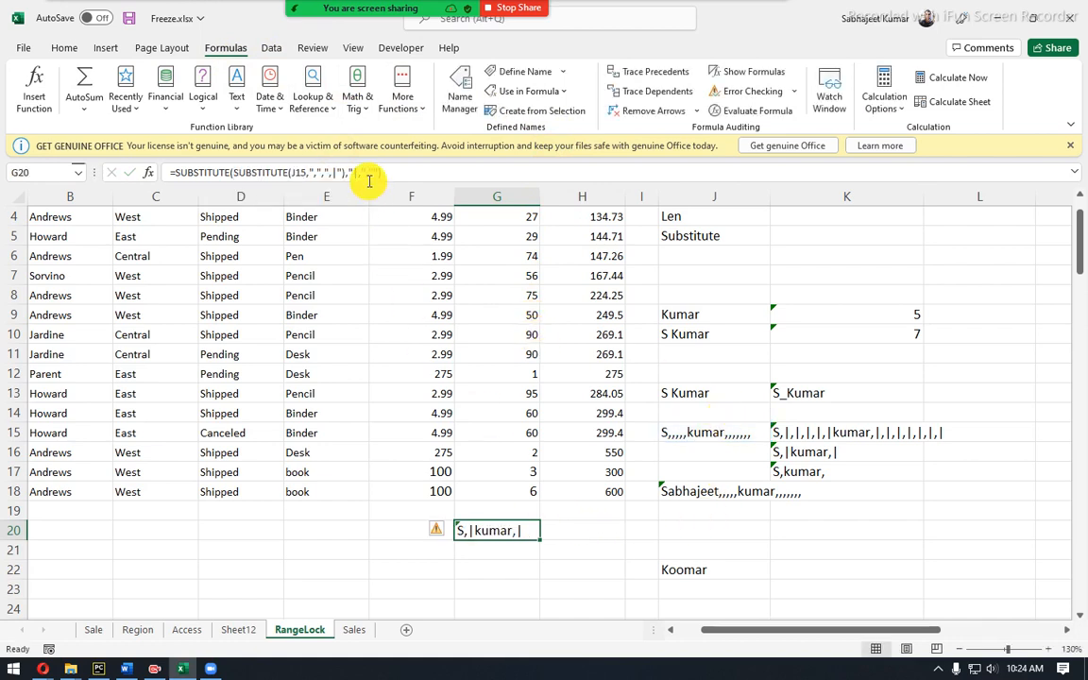
Recheck K16, then re-commit G20's two-level SUBSTITUTE so it returns S,|kumar,|.
click(812, 453)
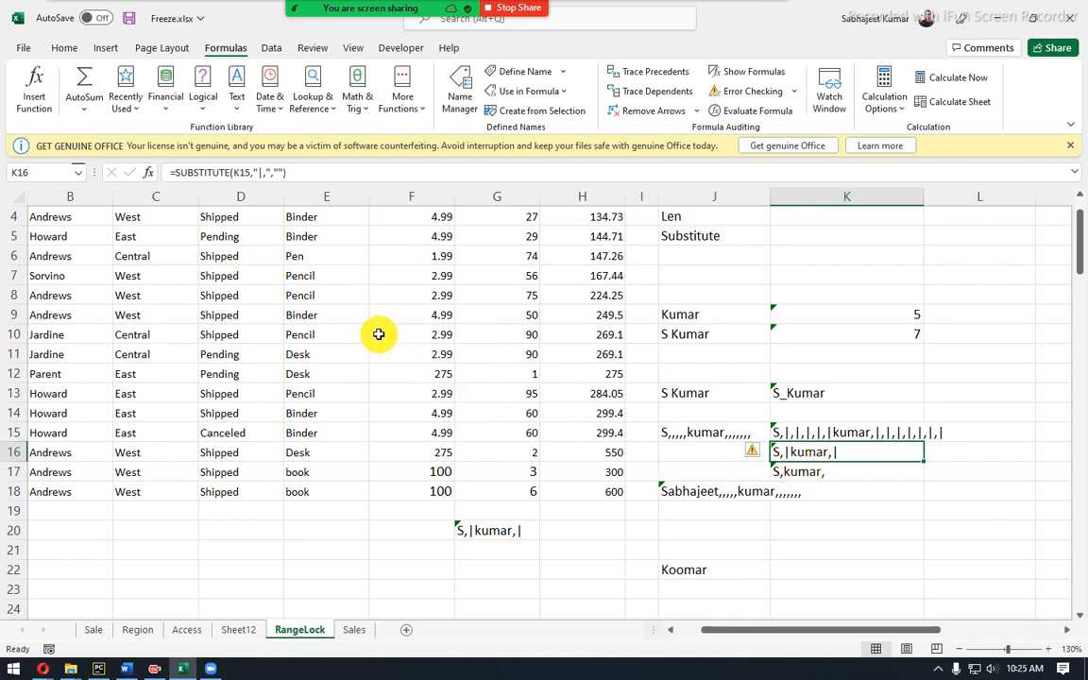
click(500, 531)
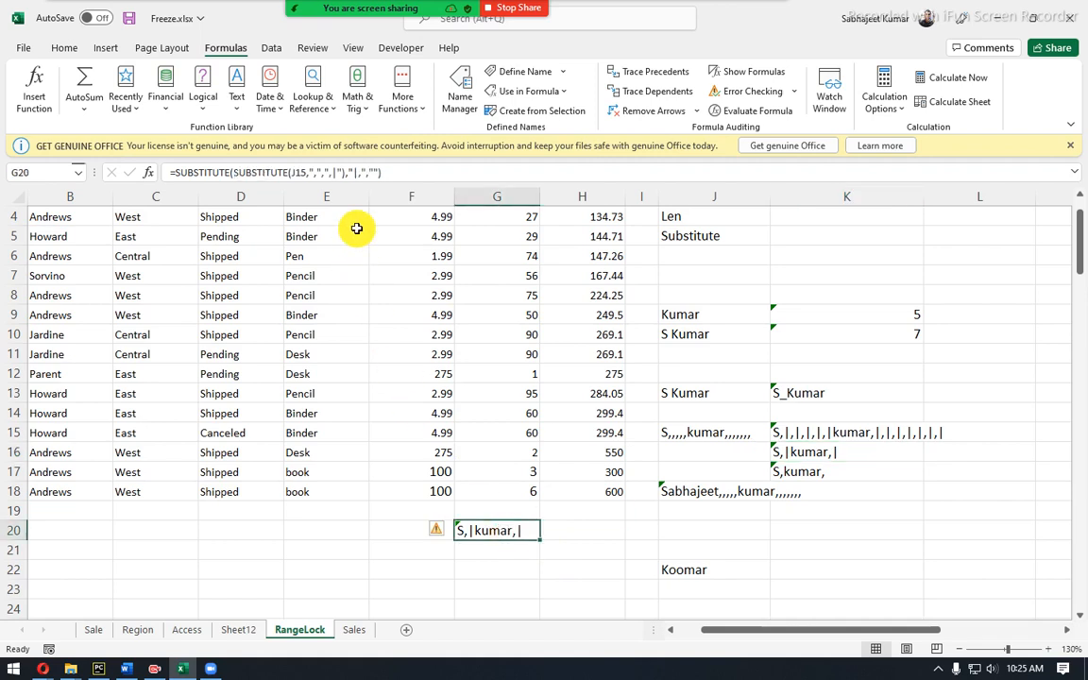
click(366, 172)
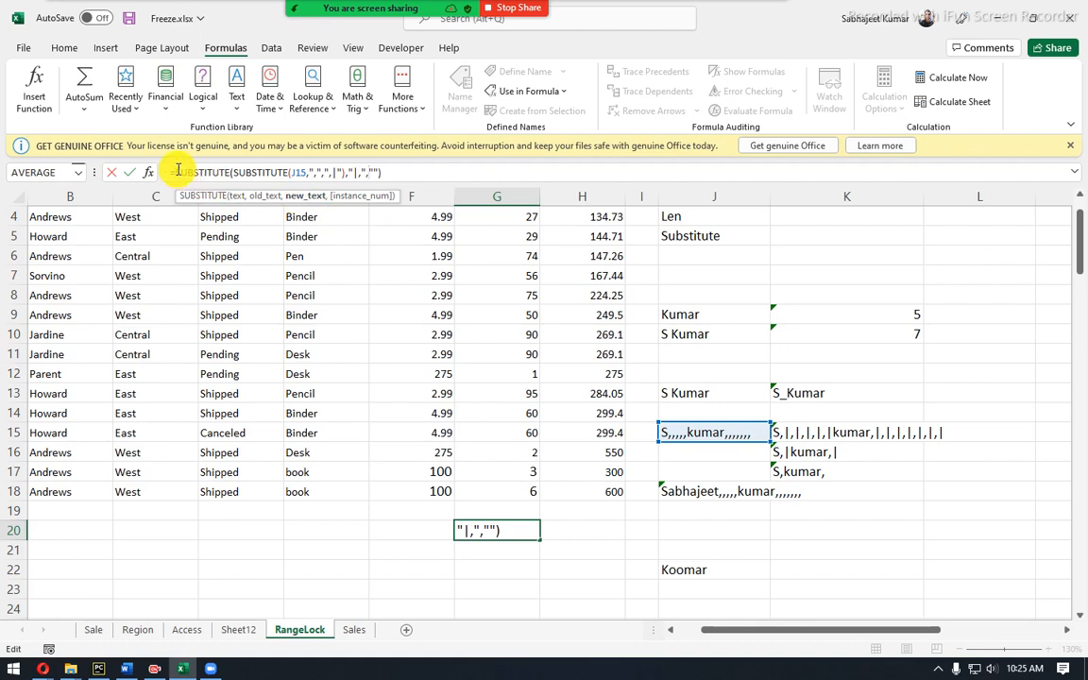
key(ctrl+Return)
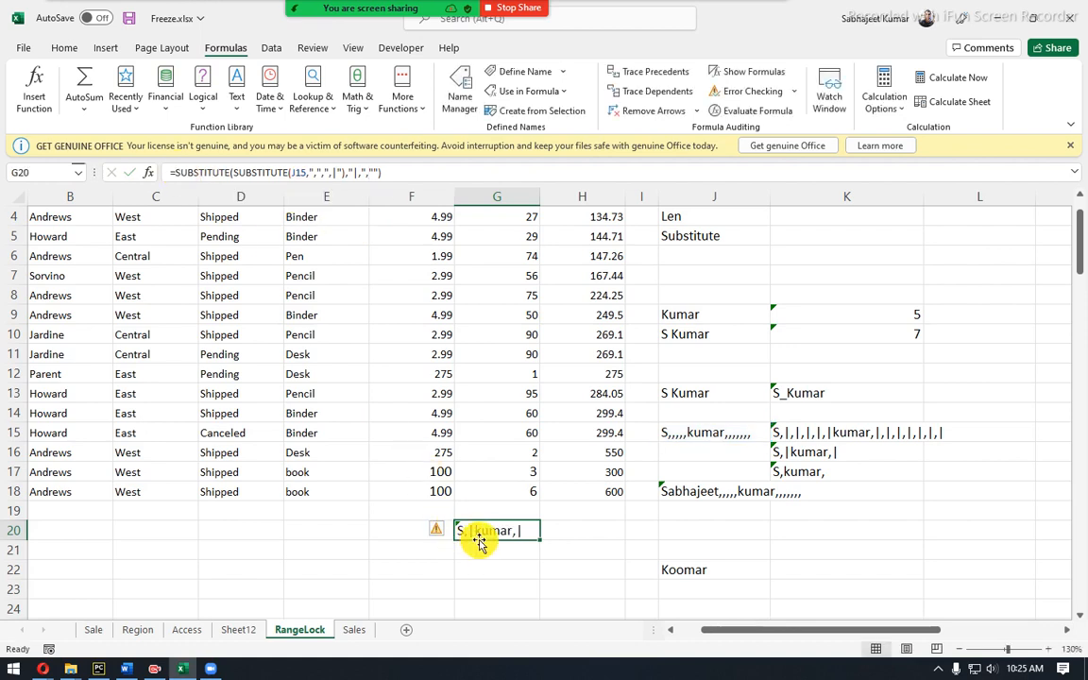
Wrap G20's formula in a third SUBSTITUTE, appending the "|" argument at the end.
click(183, 168)
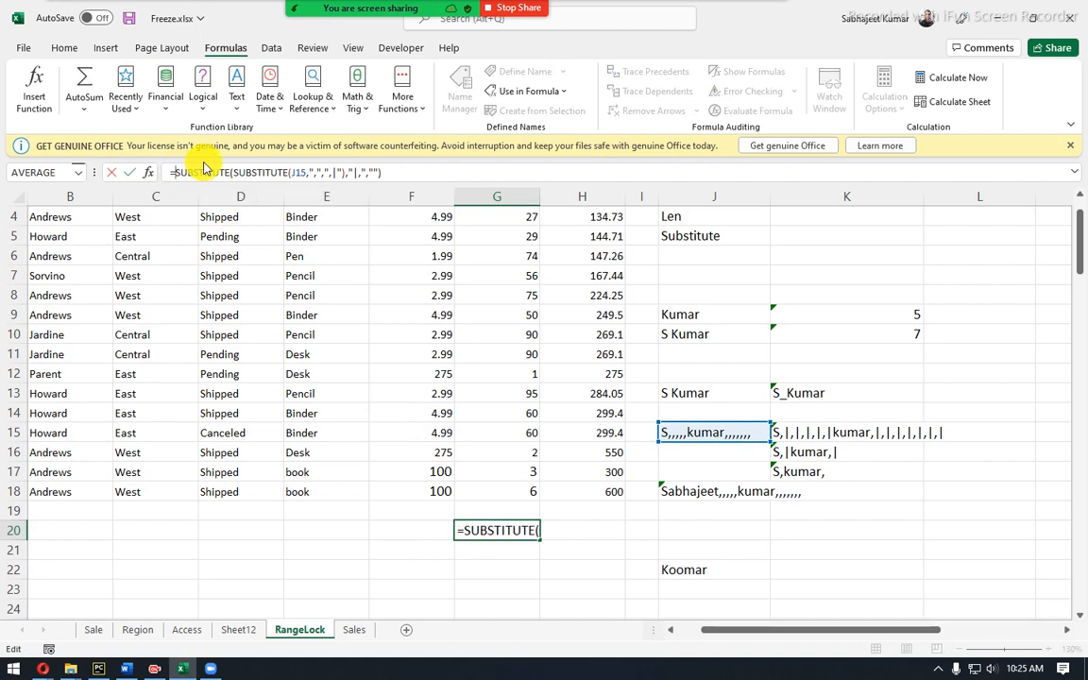
text(su)
key(Tab)
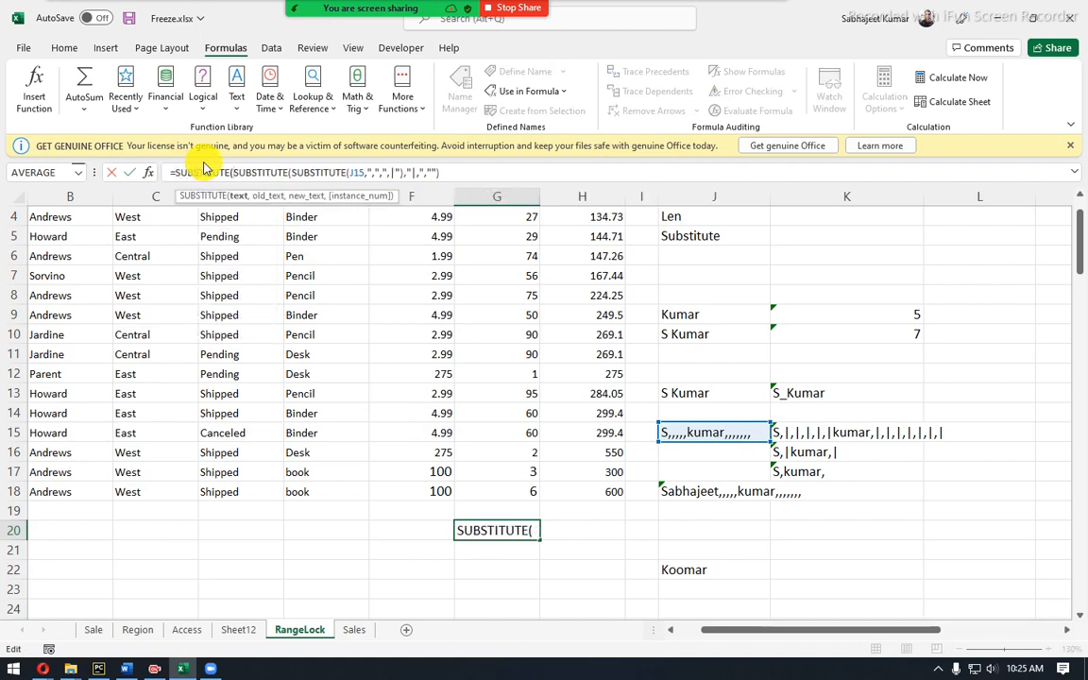
key(End)
text(,"|")
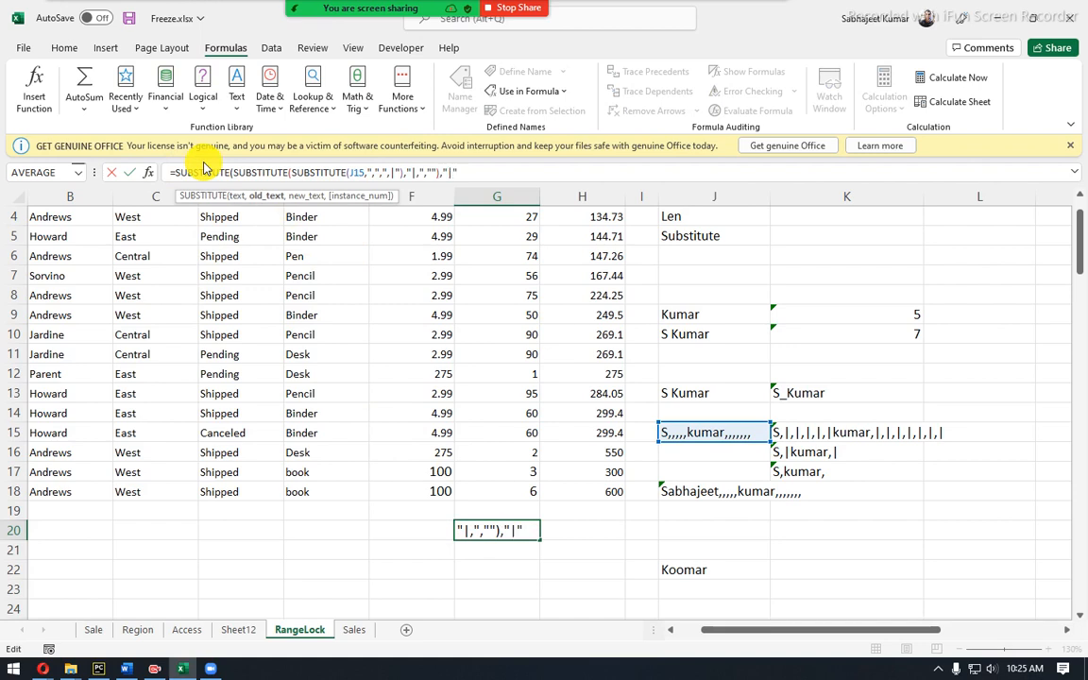
Fix the formula error and commit G20 so it returns S,kumar, then select J15.
key(Return)
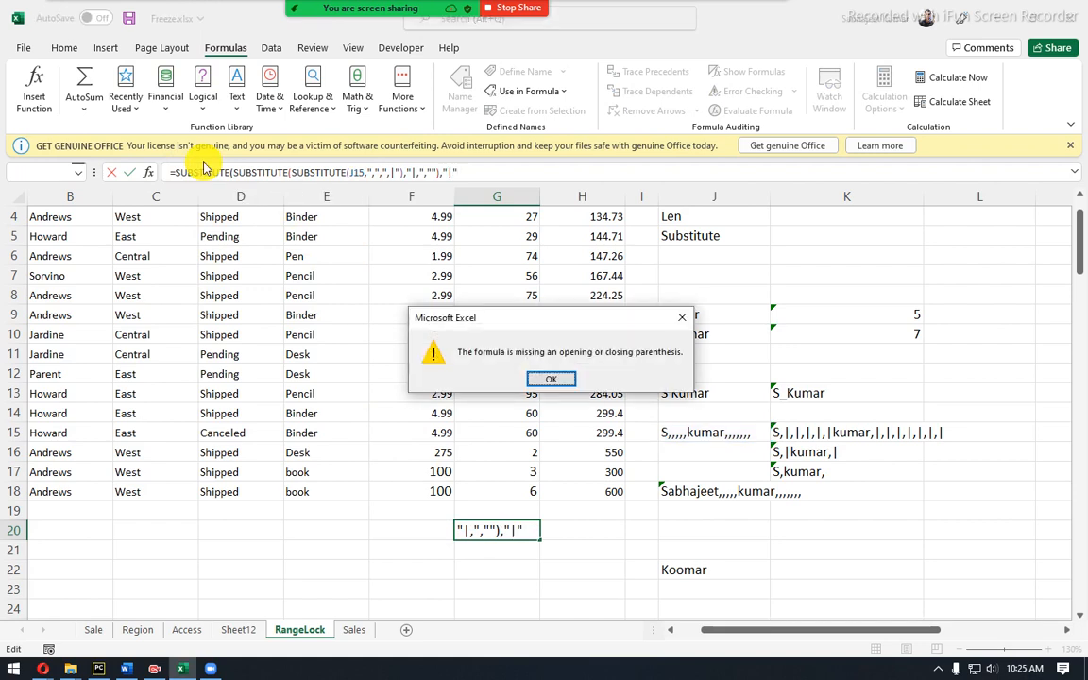
key(Return)
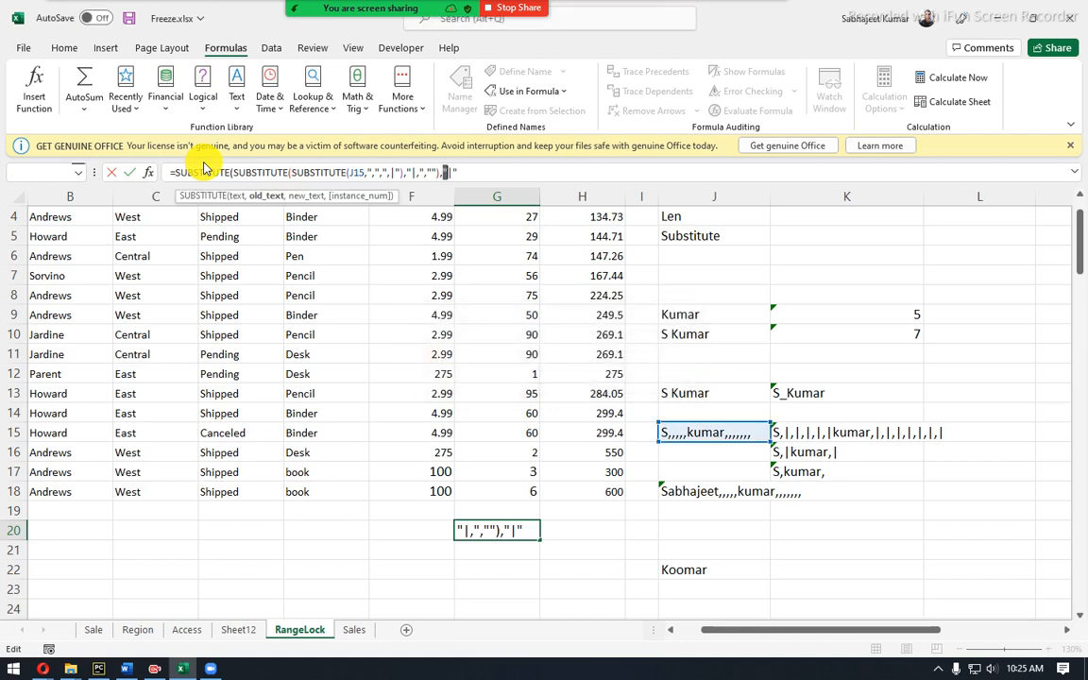
key(End)
text(,)
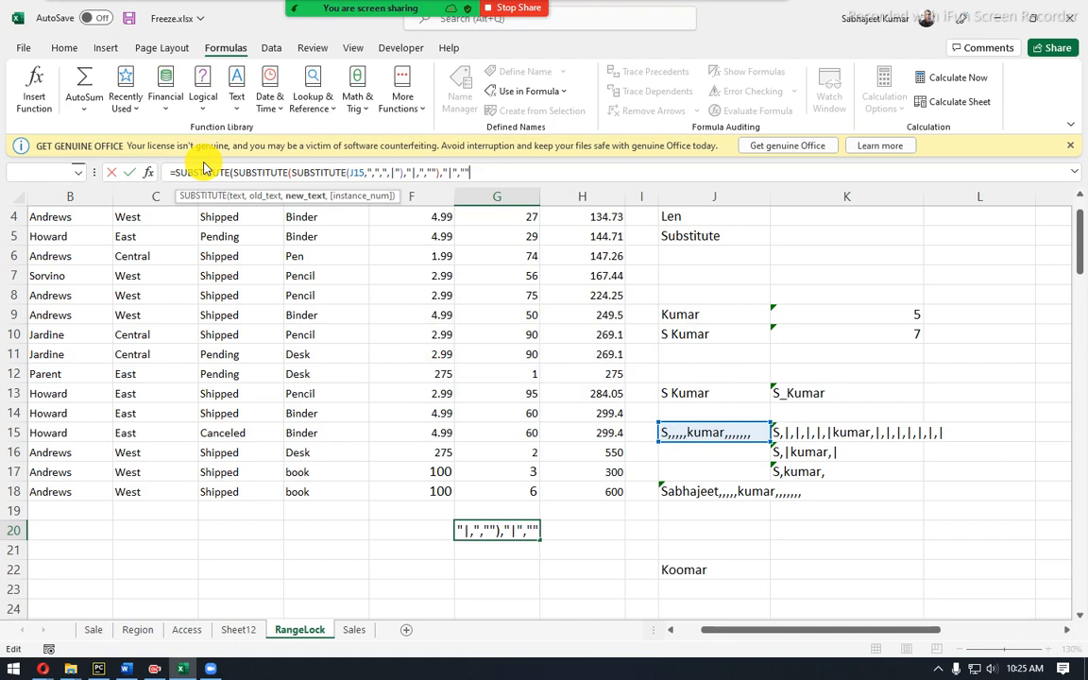
key(Return)
key(Return)
key(Up)
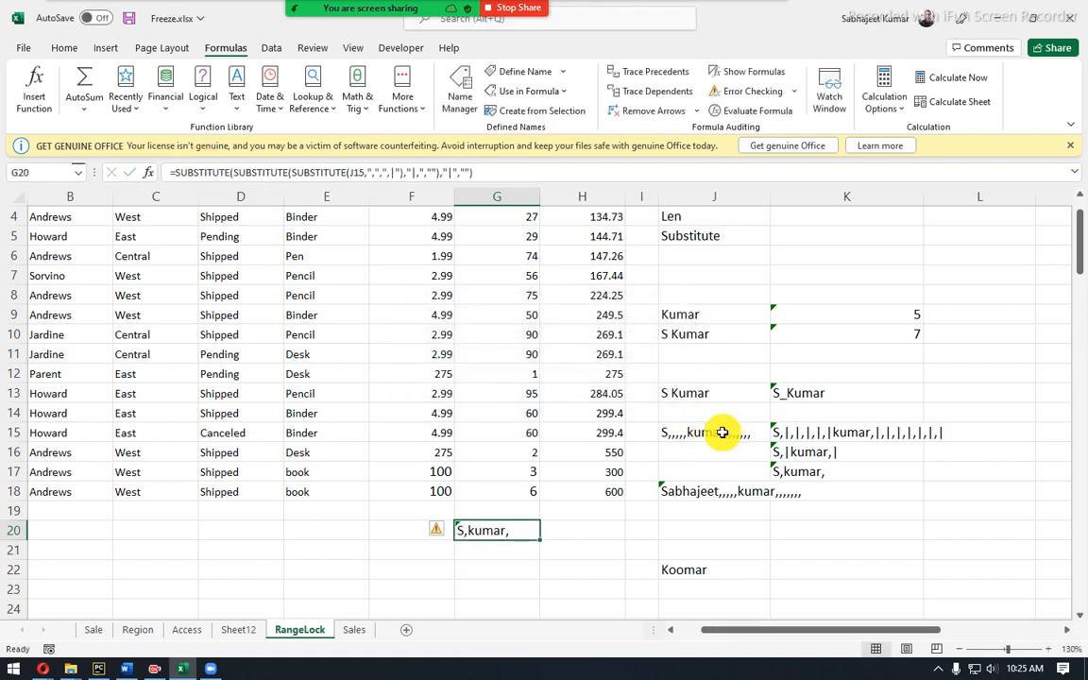
click(718, 432)
Replace J15's trailing commas with ',,,,,,,,patel'.
drag(220, 172, 381, 178)
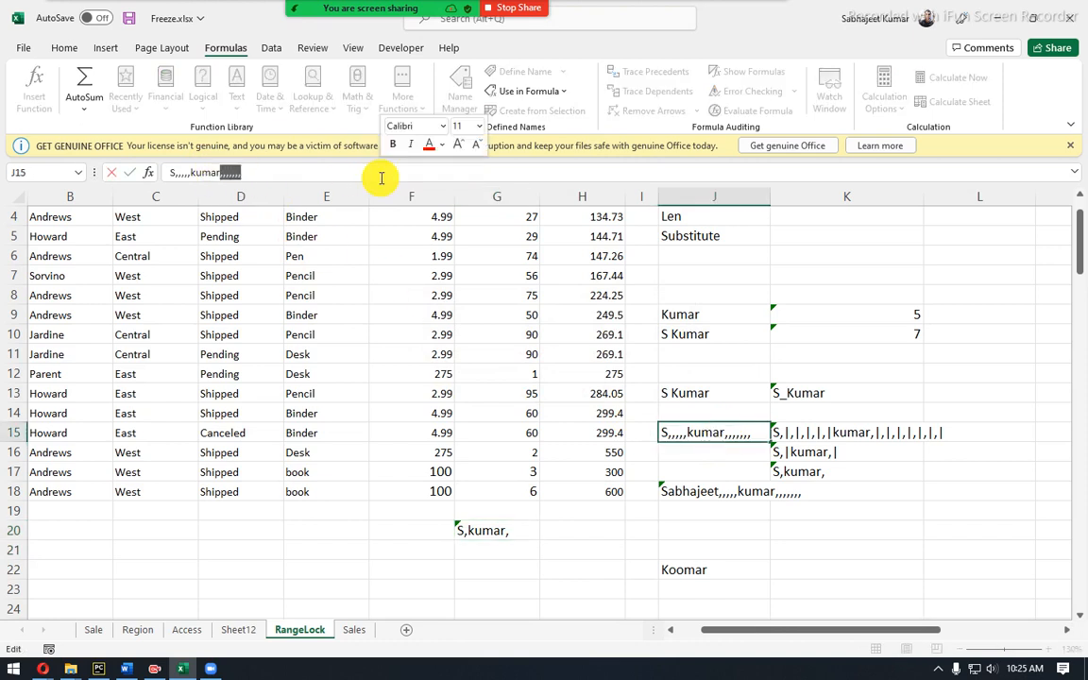
key(BackSpace)
text(,,,,,,,,)
text(patel)
key(Return)
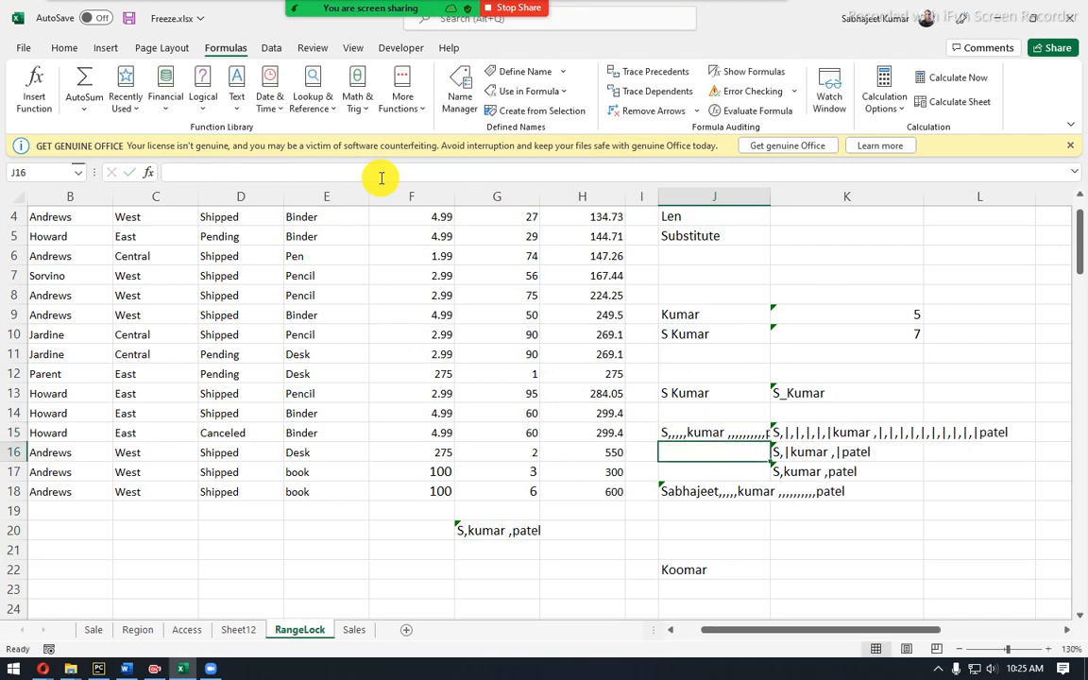
Inspect G20's updated result and the formulas in K15 and K16 without changing them.
click(479, 532)
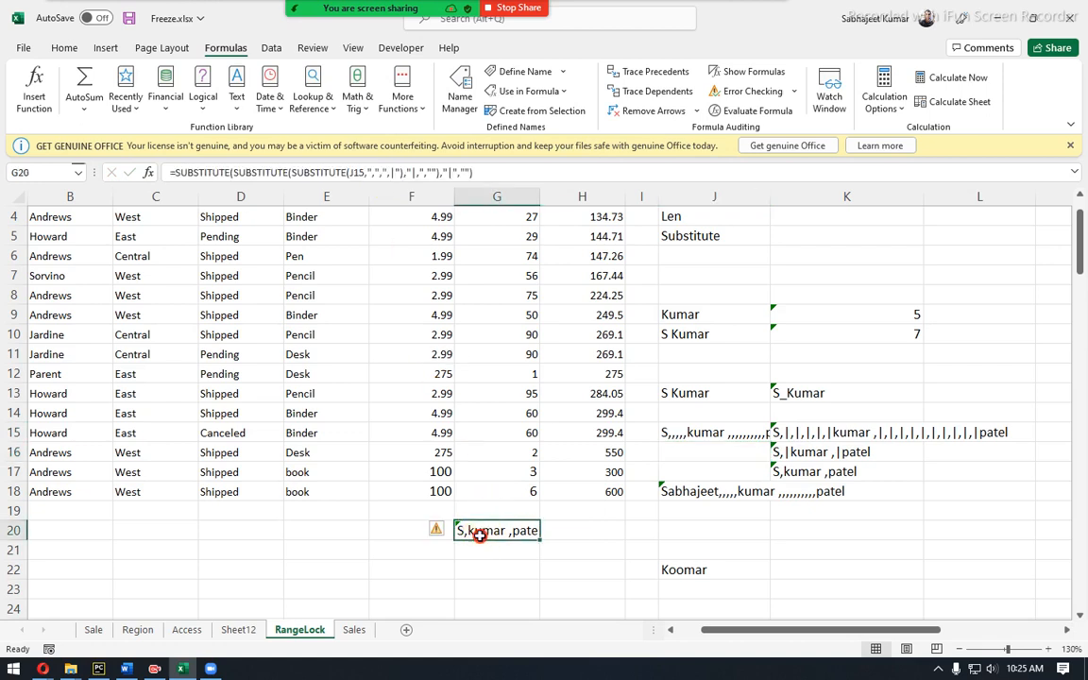
click(784, 433)
click(811, 455)
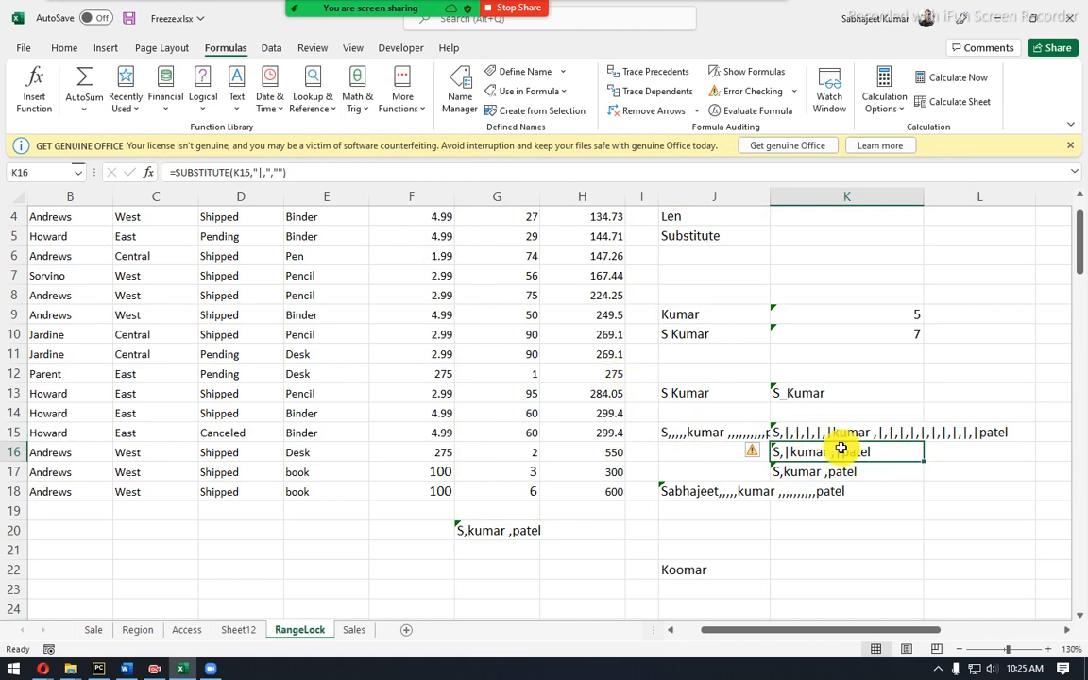
click(243, 172)
double_click(240, 173)
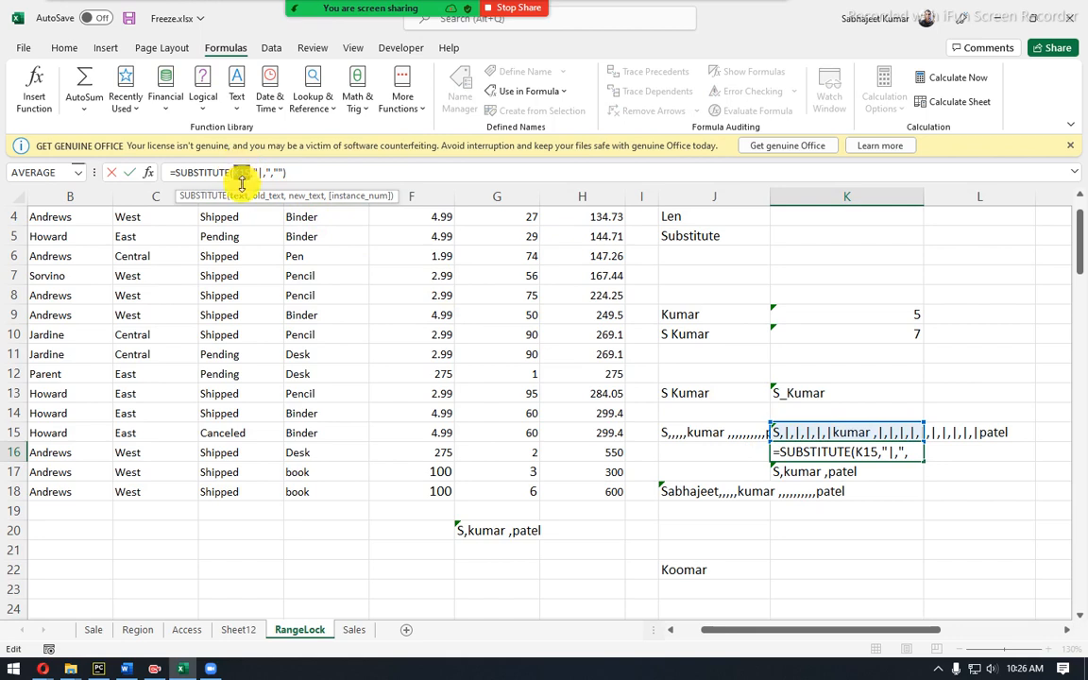
key(Escape)
click(792, 472)
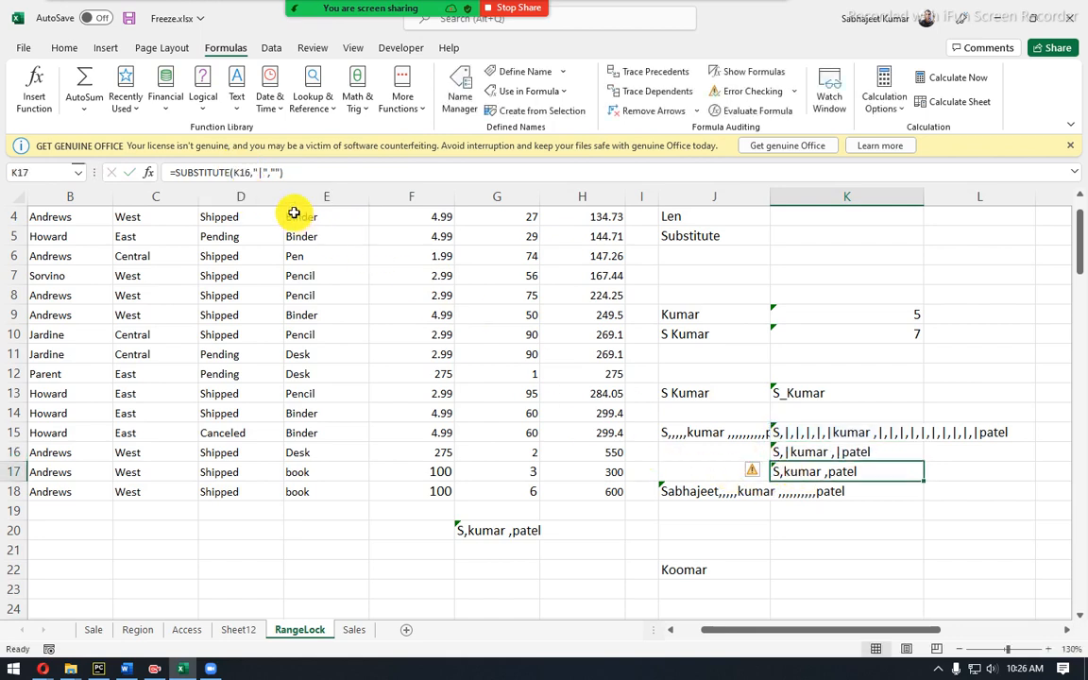
click(241, 173)
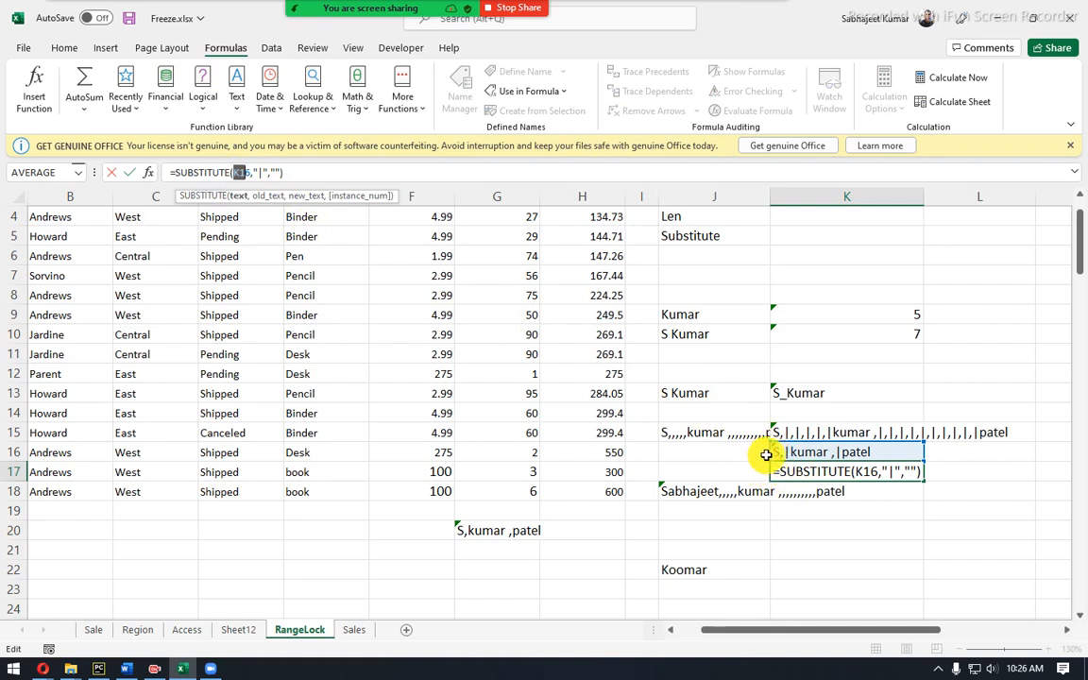
key(ctrl+Return)
click(500, 529)
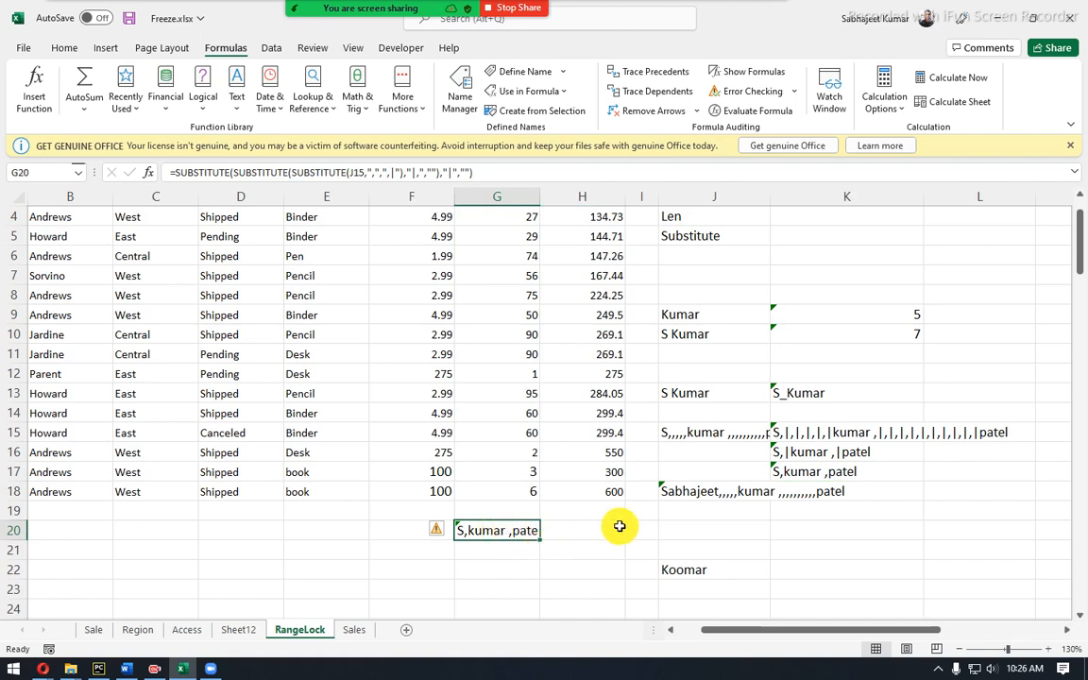
click(723, 437)
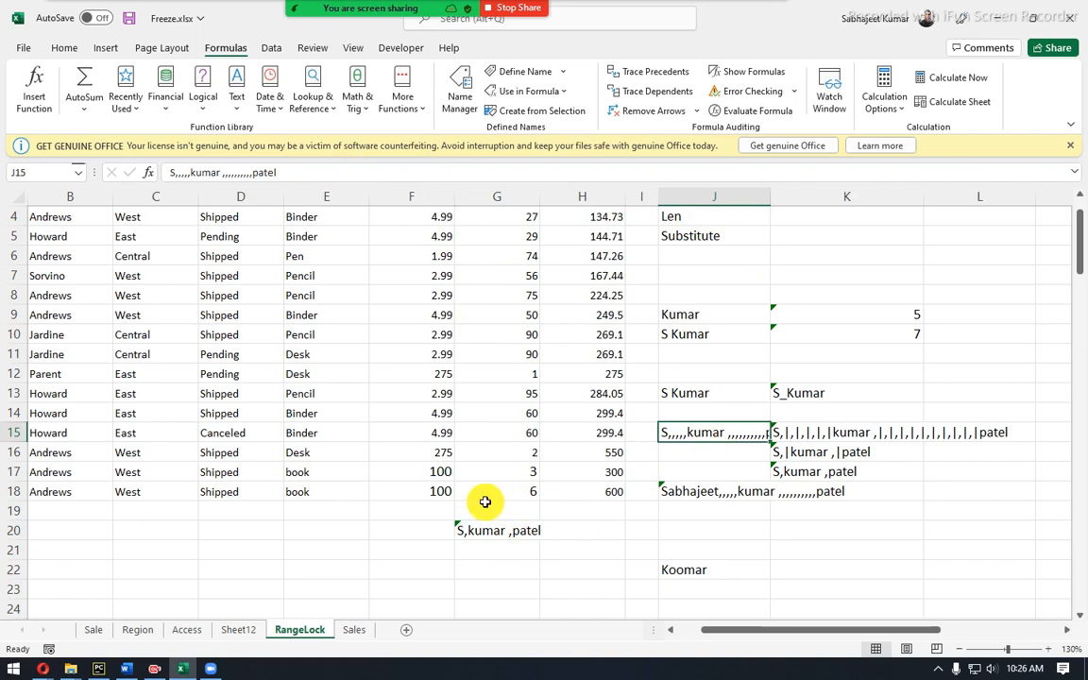
Close the Get Genuine Office licence warning bar and select F12 holding 275.
click(598, 569)
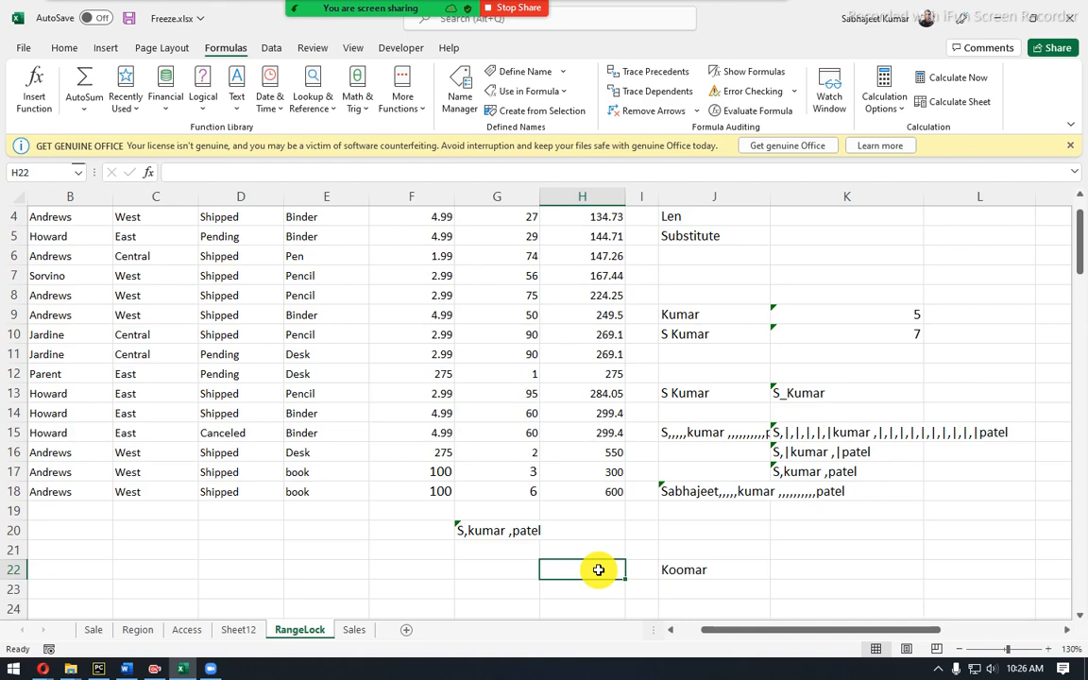
click(1072, 147)
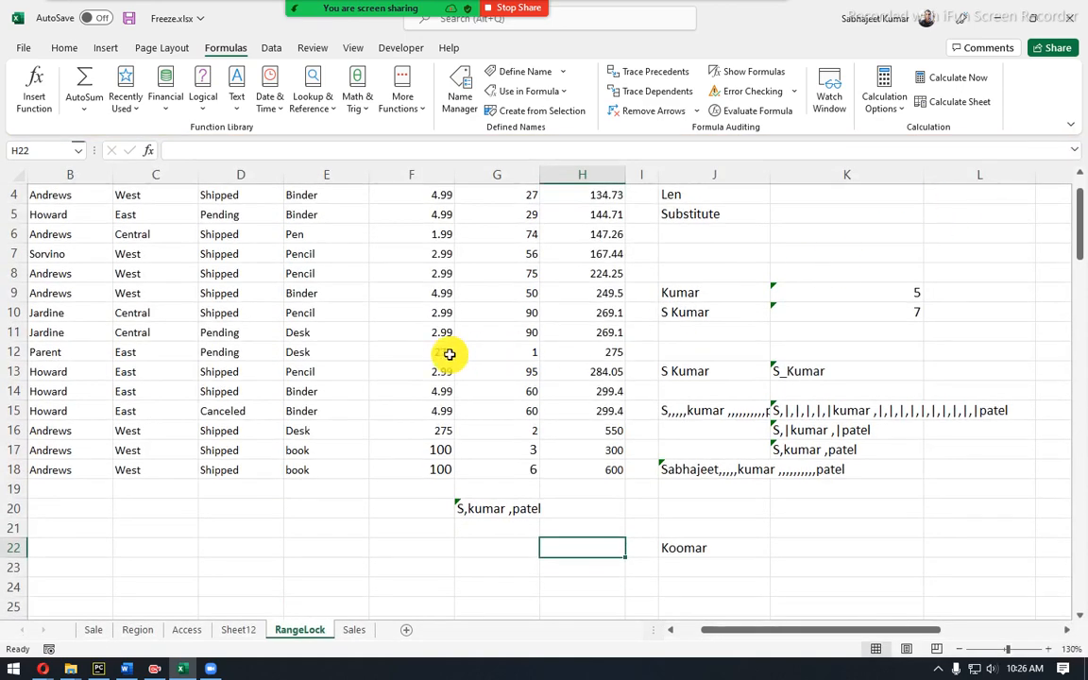
click(430, 351)
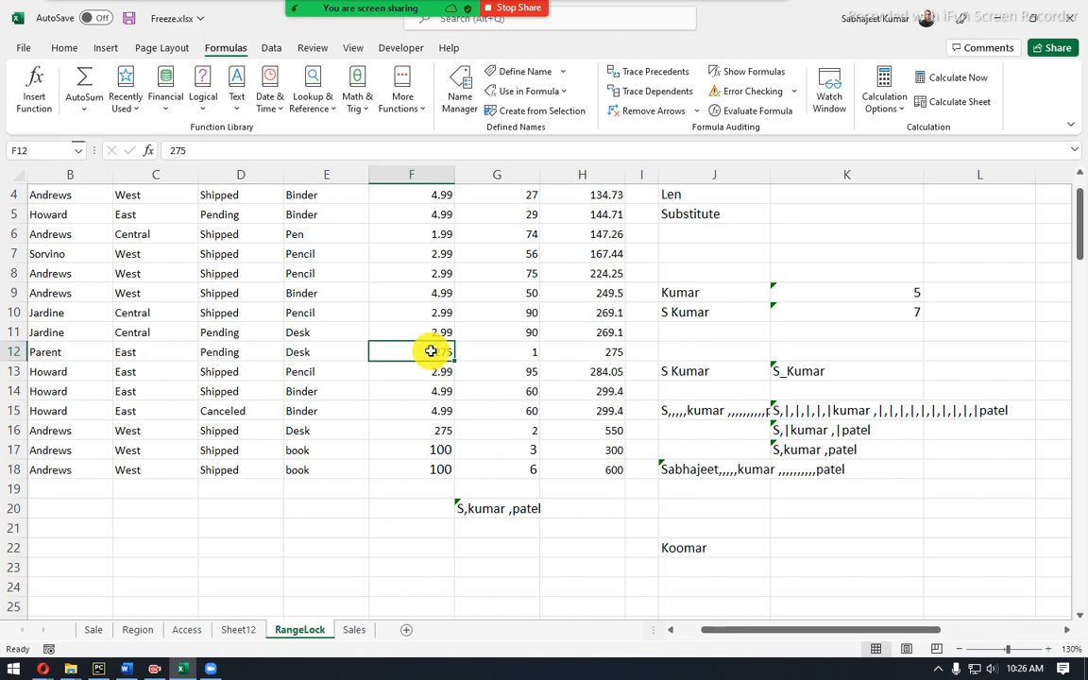
Review the column K SUBSTITUTE results from K15 to K17, then select J9 containing Kumar.
click(800, 432)
click(802, 449)
click(803, 468)
click(802, 447)
click(809, 431)
click(826, 410)
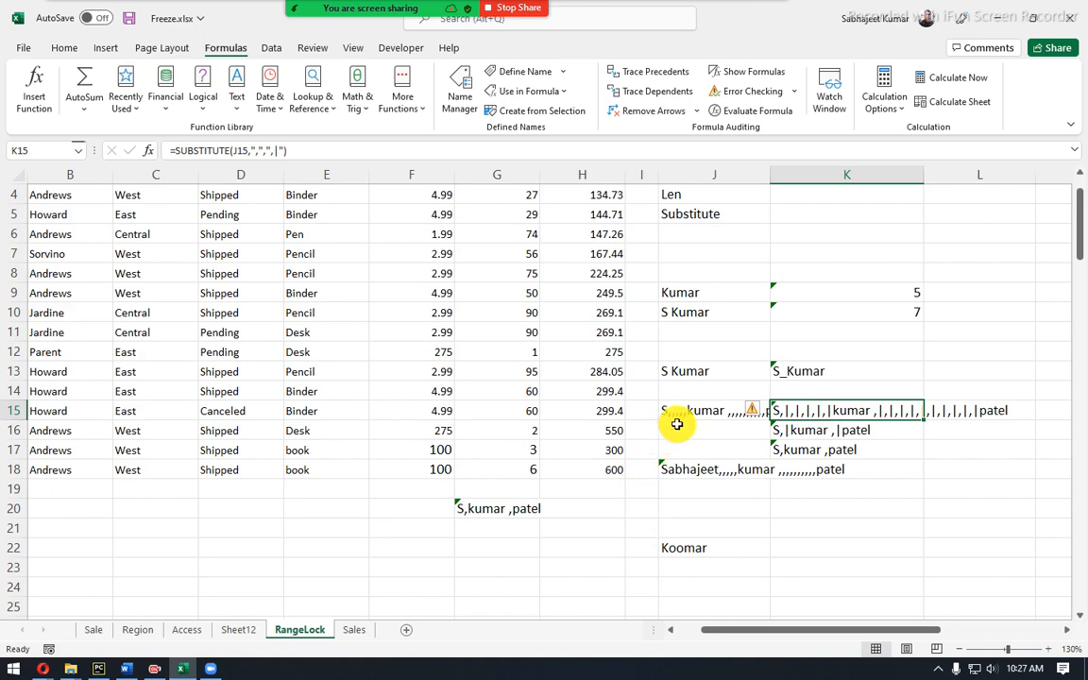
click(688, 298)
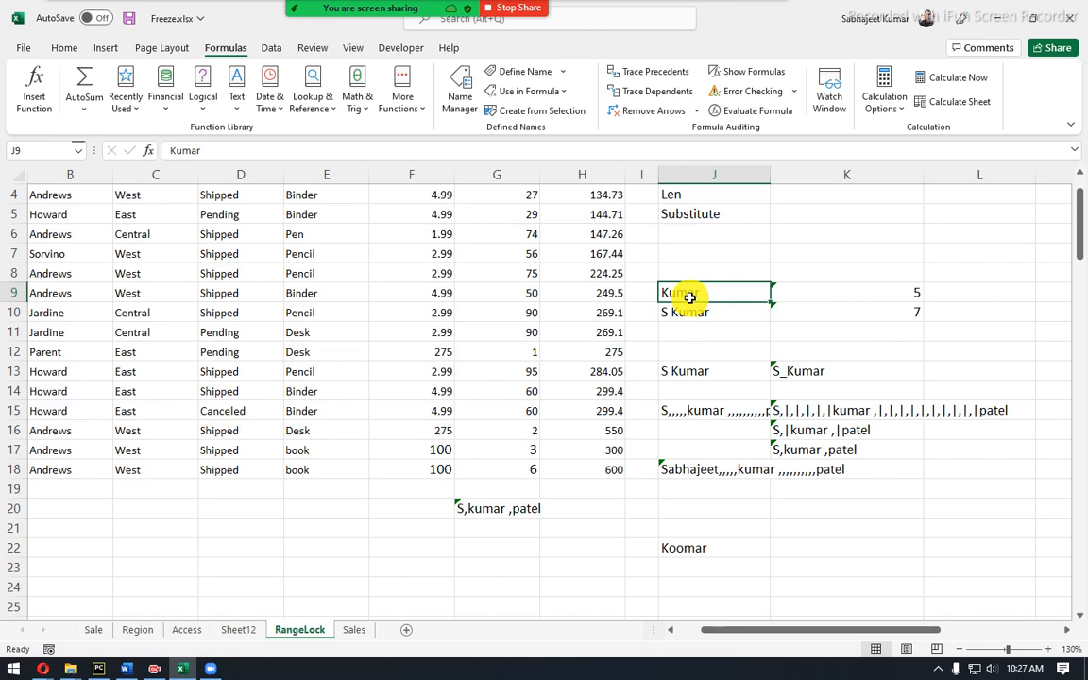
Scroll the RangeLock sheet back up to row 1 and select cell K1.
click(810, 218)
scroll(810, 218, up, 1)
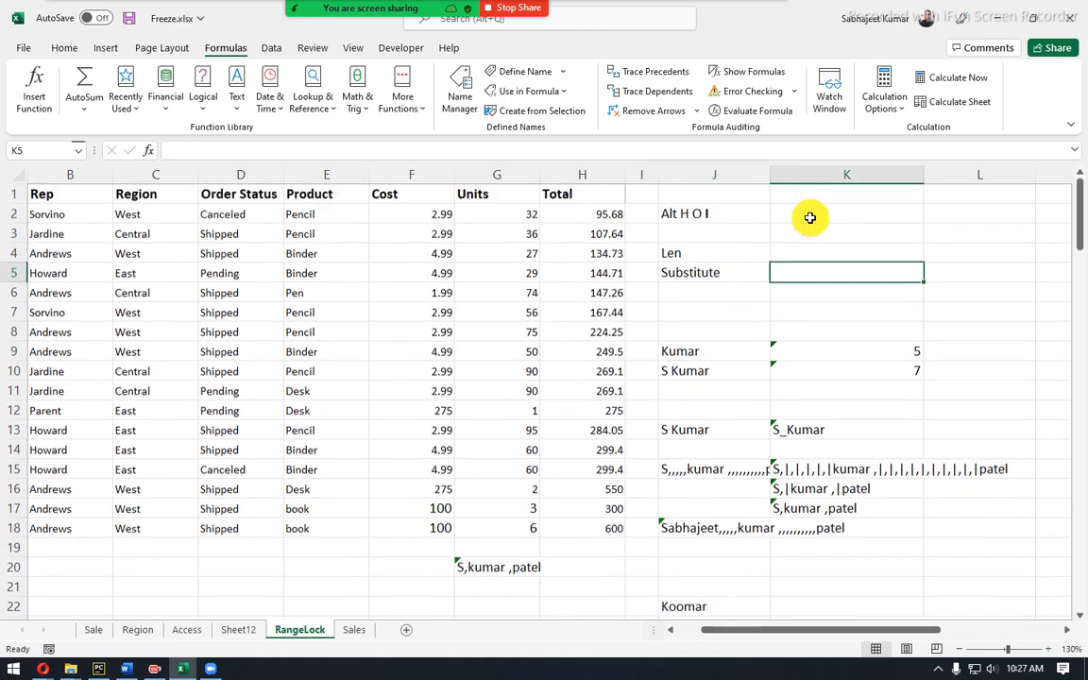
click(813, 199)
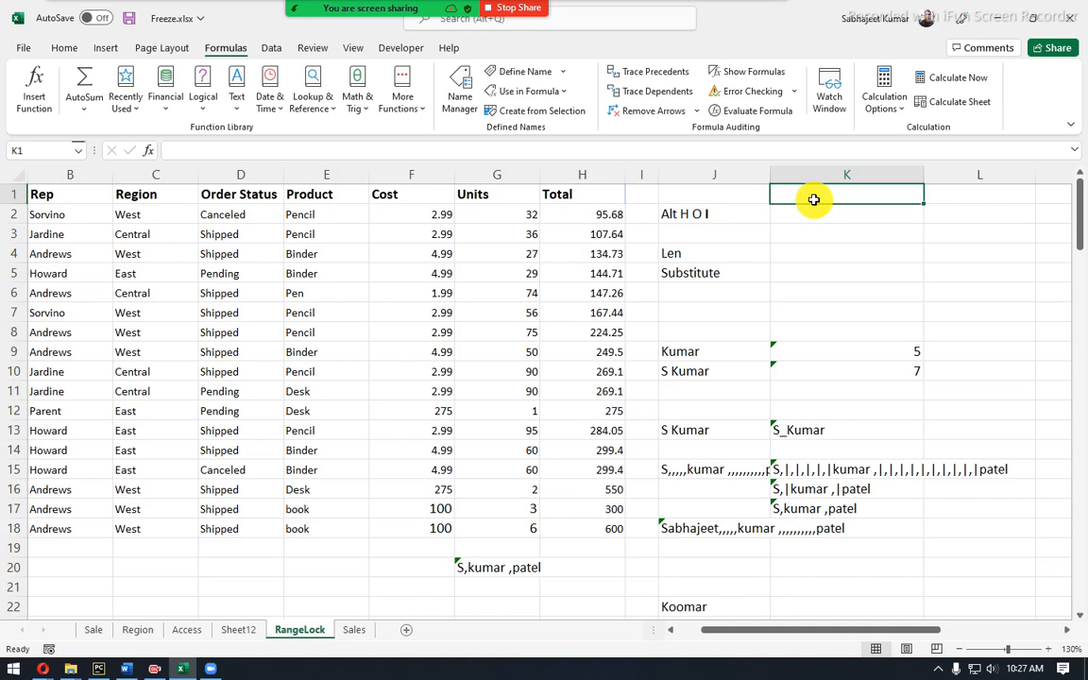
Enter 11 plus a name in K1, then 11 HR in L1 and 12 Ops in L2.
text(HR)
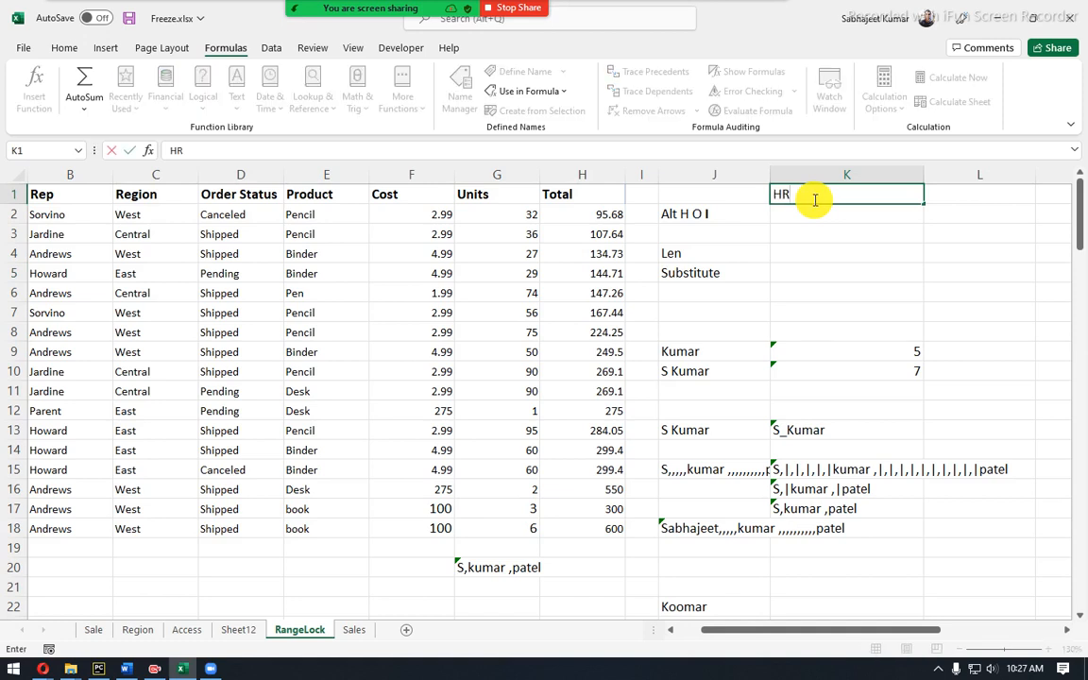
text(Ra)
key(Escape)
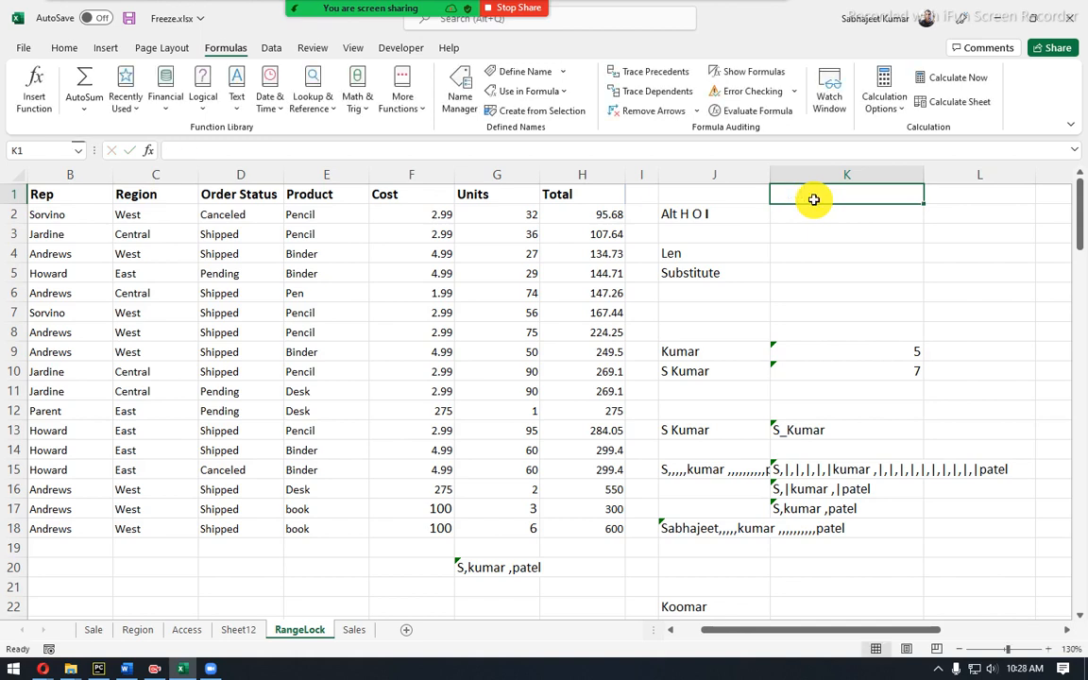
text(11)
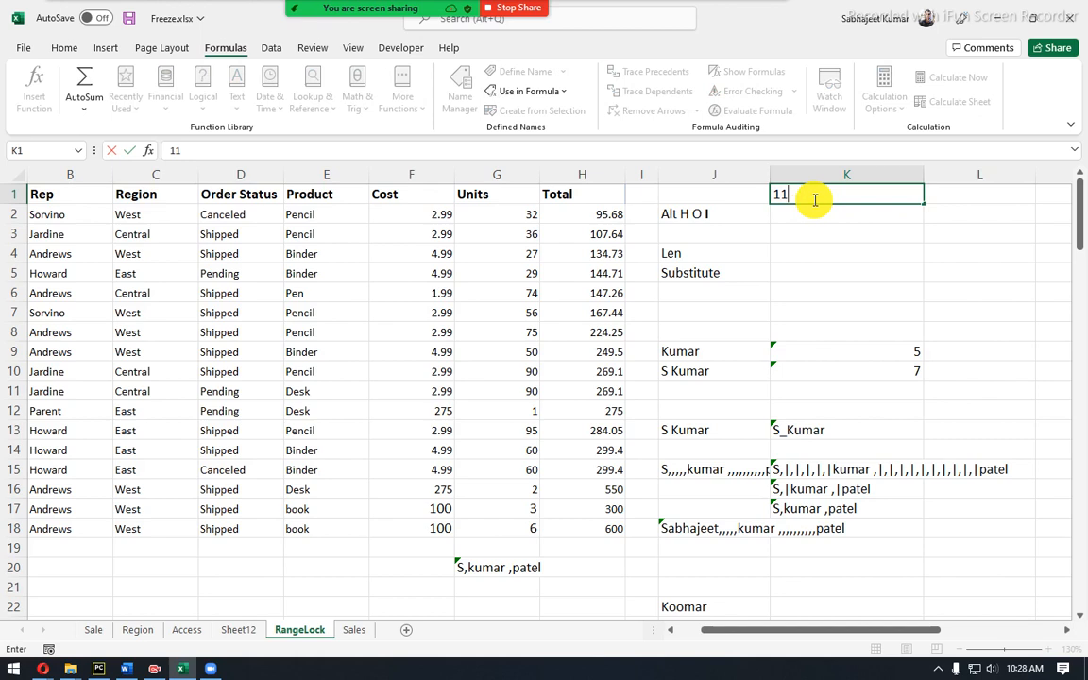
text(Rahul)
key(Tab)
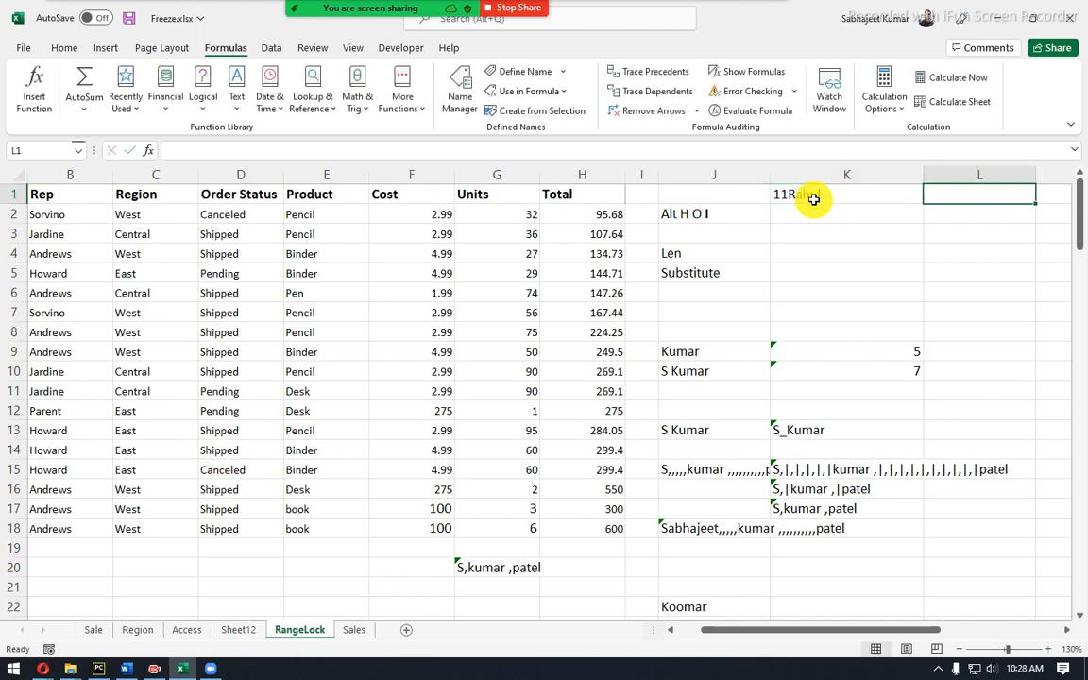
text(11)
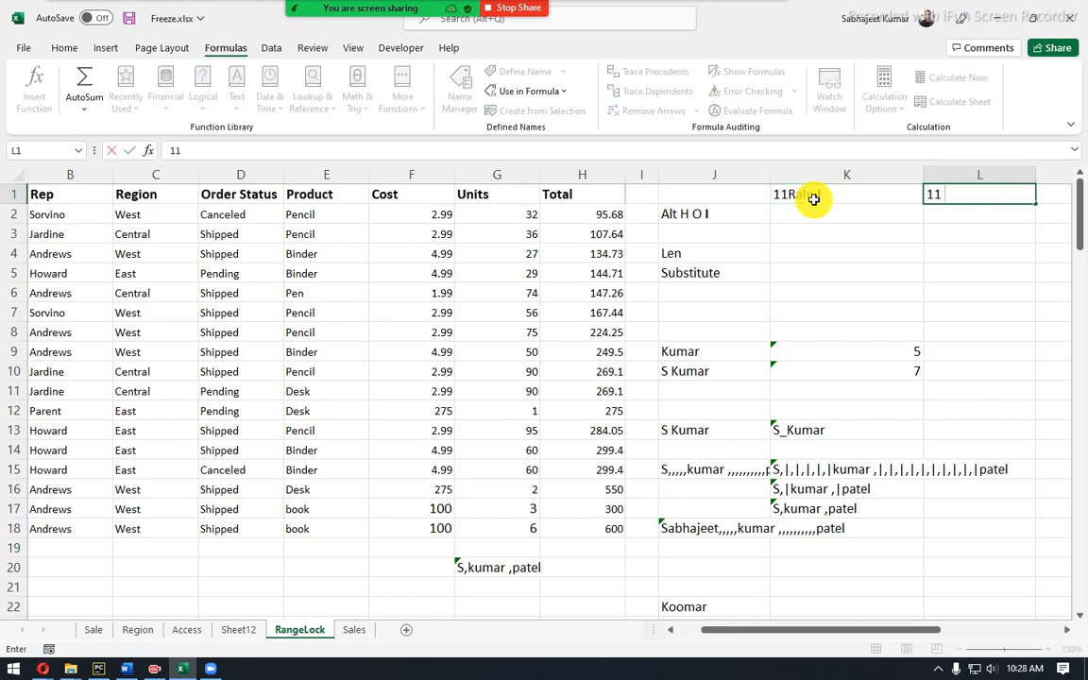
text( HR)
key(Return)
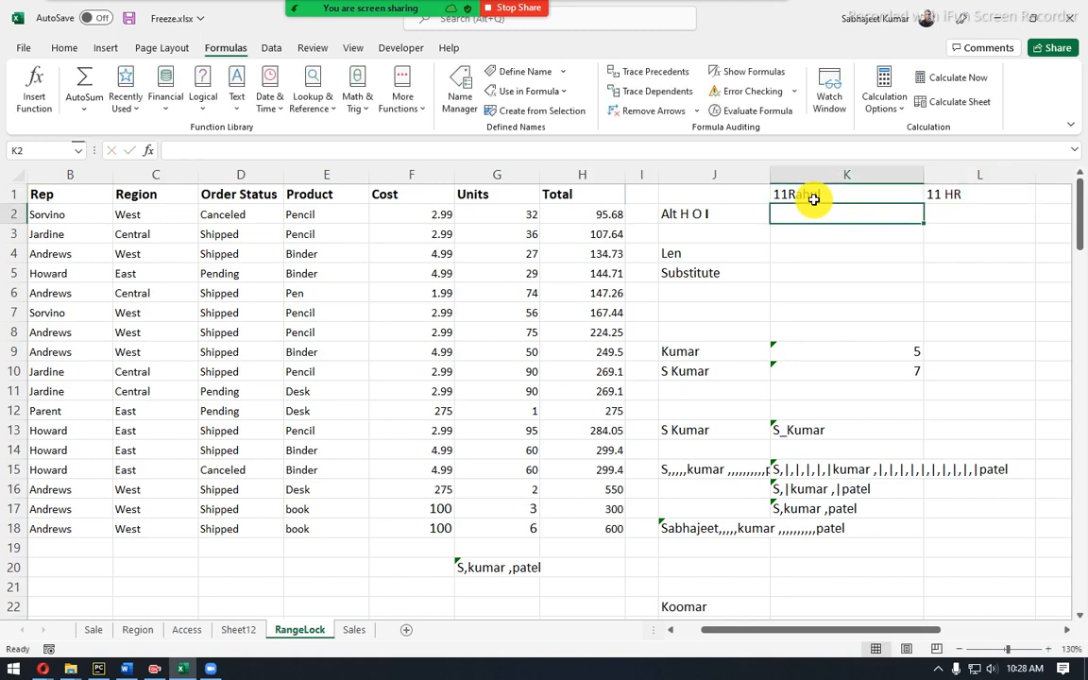
key(Tab)
text(12 )
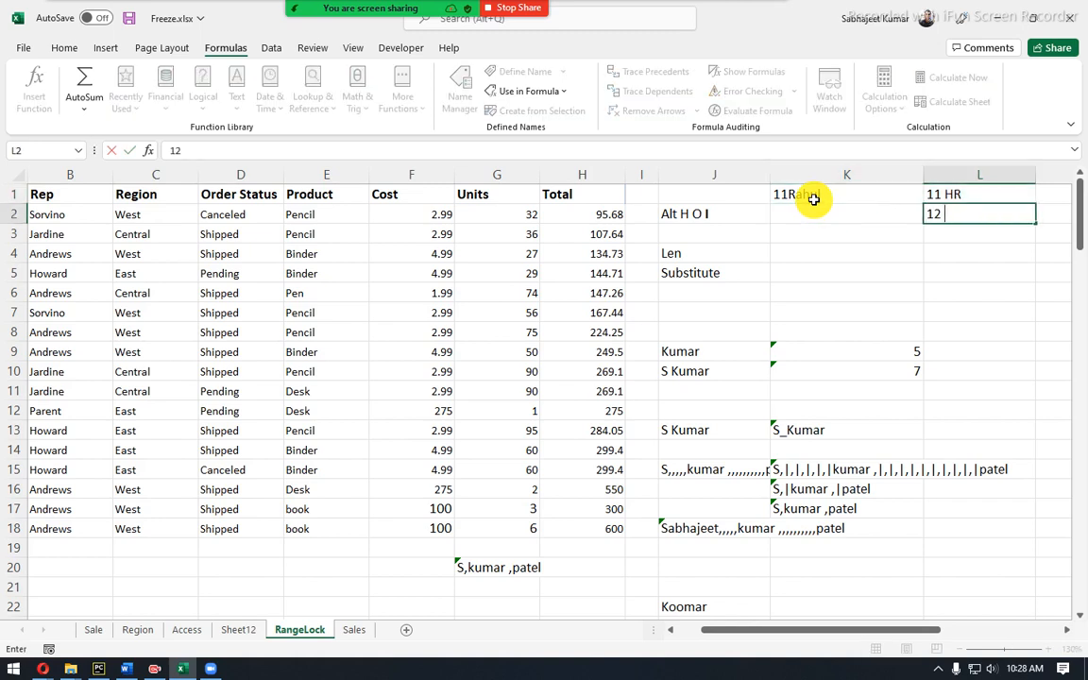
text(Ops)
key(Return)
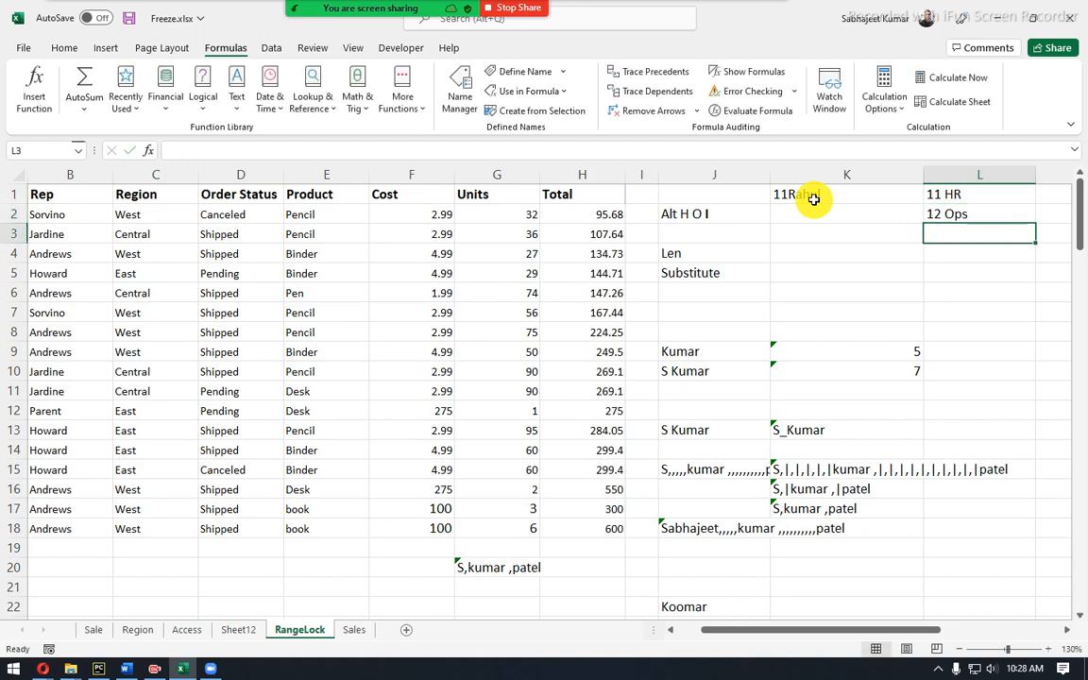
Enter dept followed by the name in cell K4.
click(803, 198)
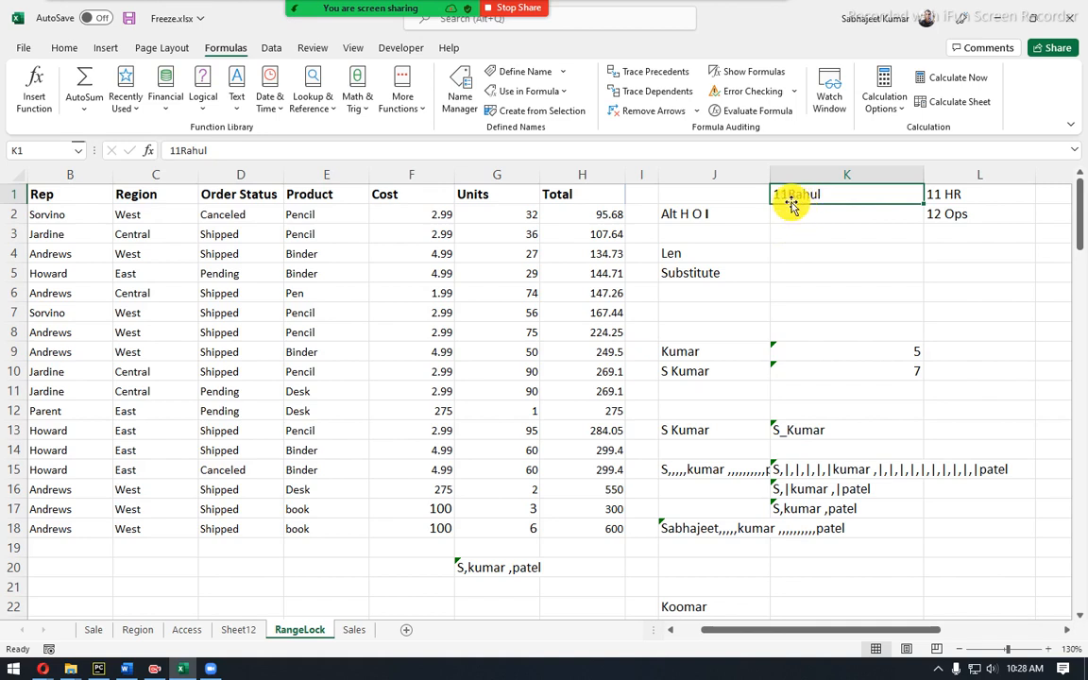
click(793, 213)
click(805, 246)
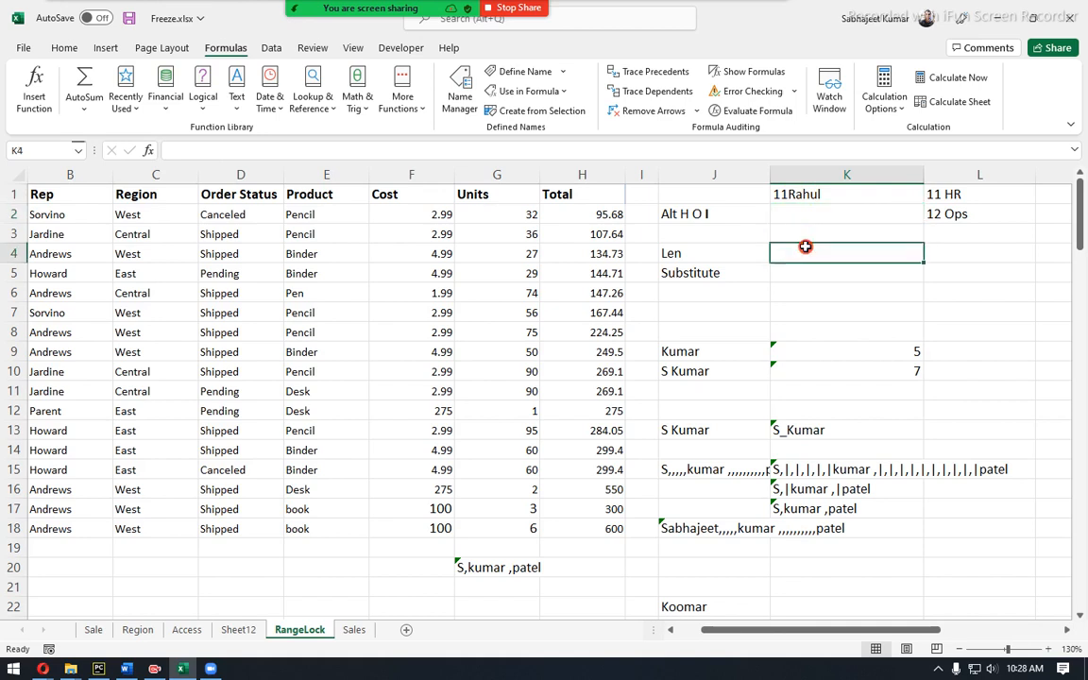
text(dep)
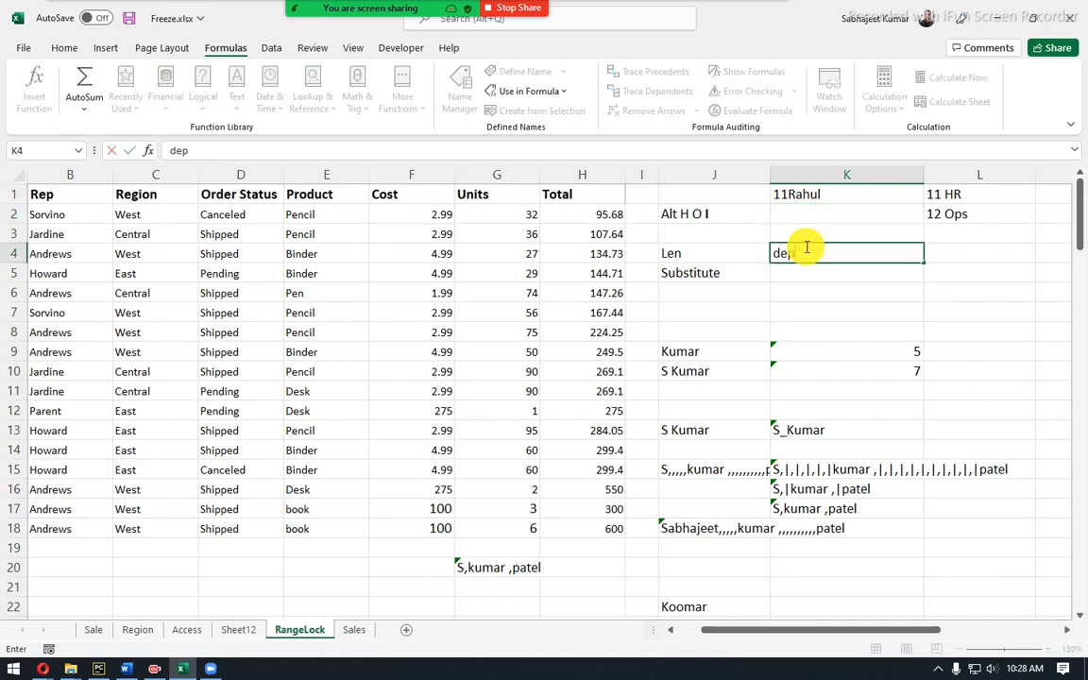
text(trahu)
key(Escape)
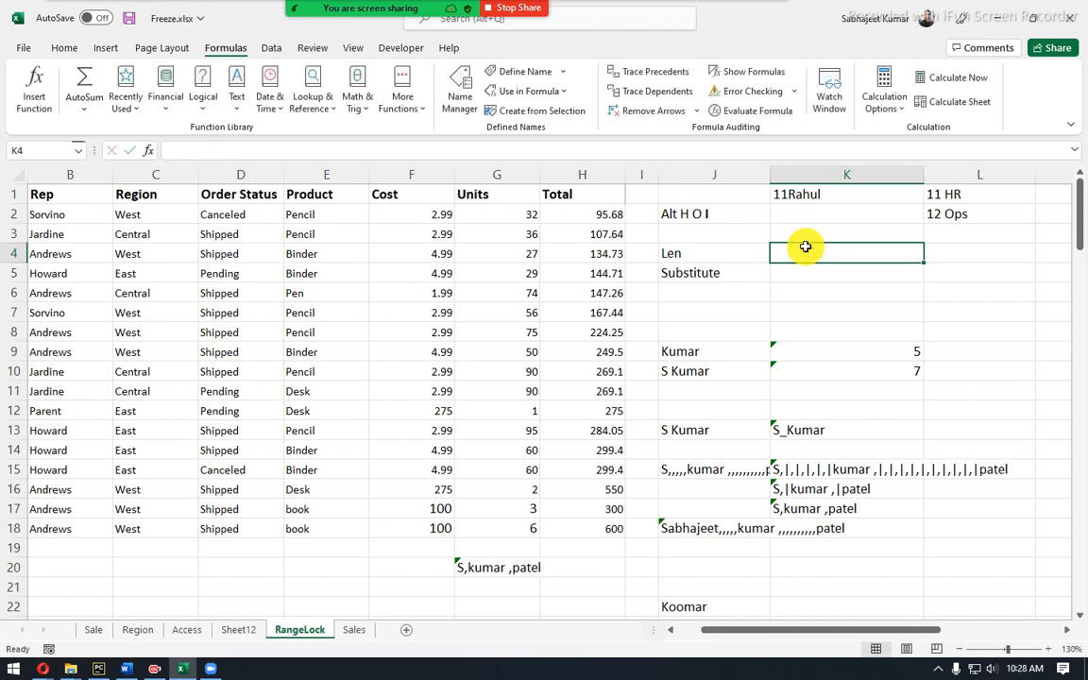
text(dept rahul)
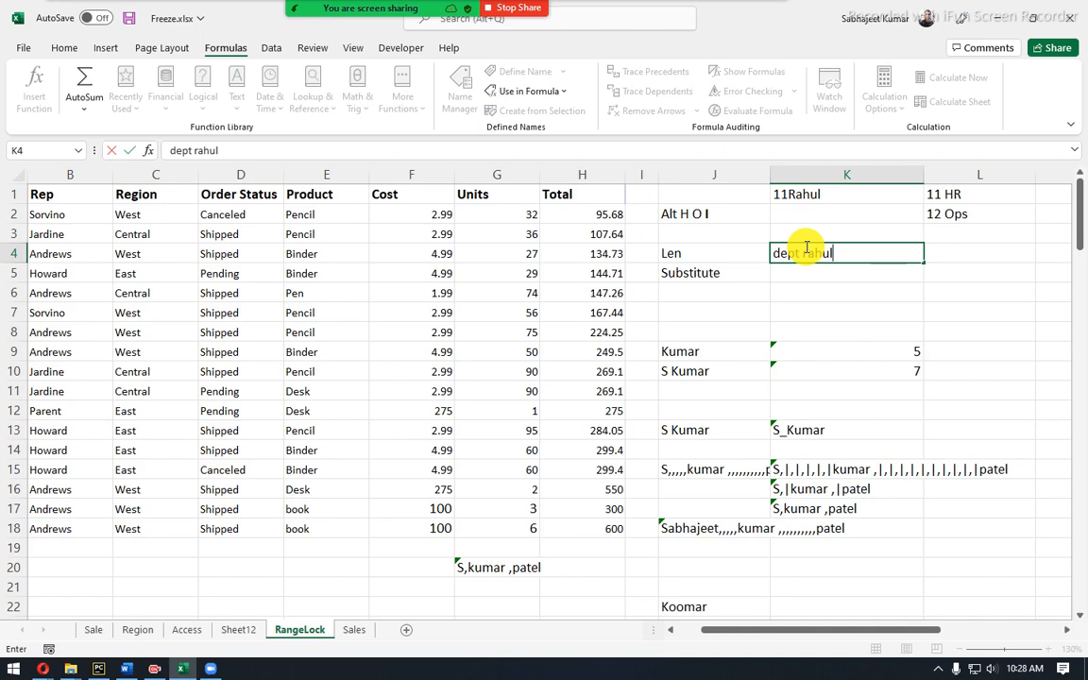
key(Return)
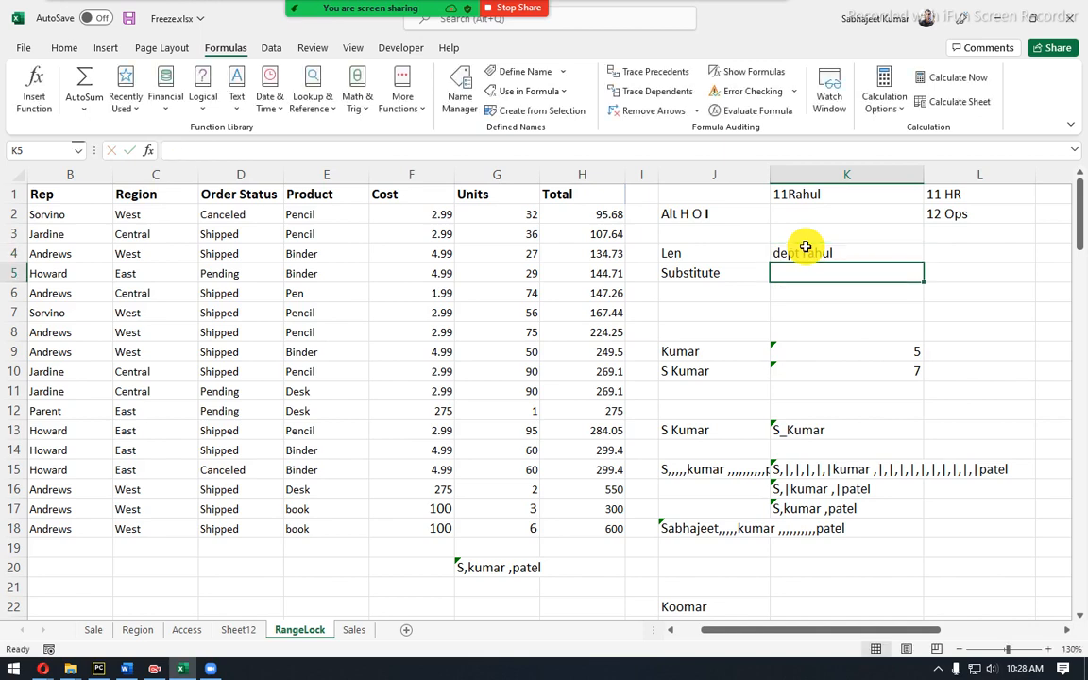
Put 12 with the same name in K2, beneath K1's 11 entry.
click(794, 194)
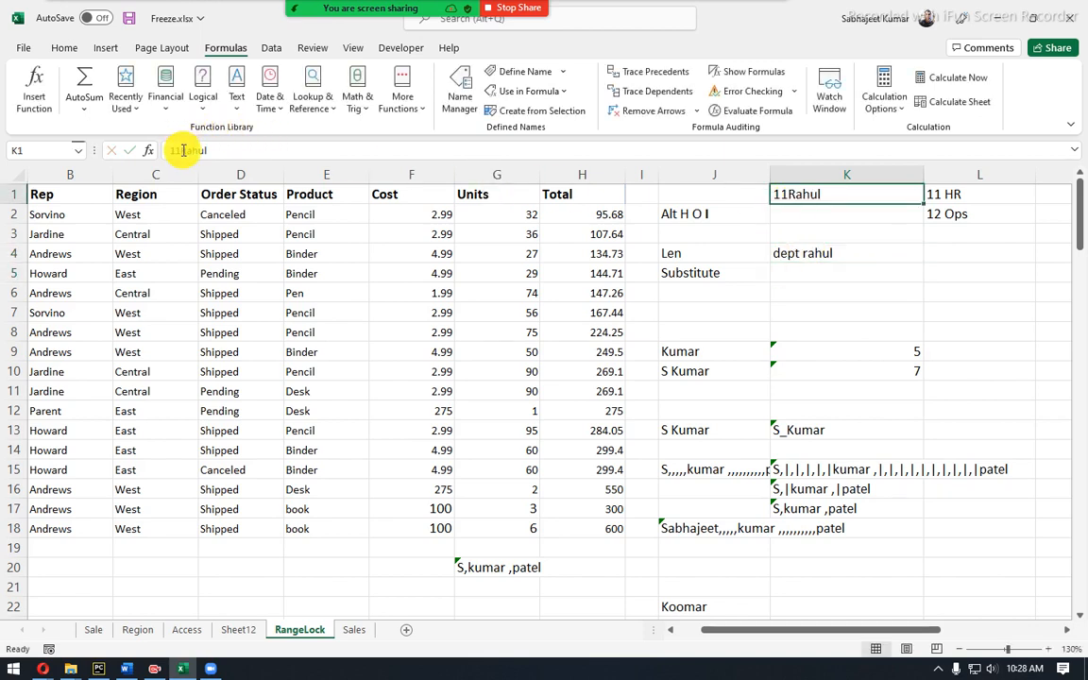
drag(180, 150, 159, 149)
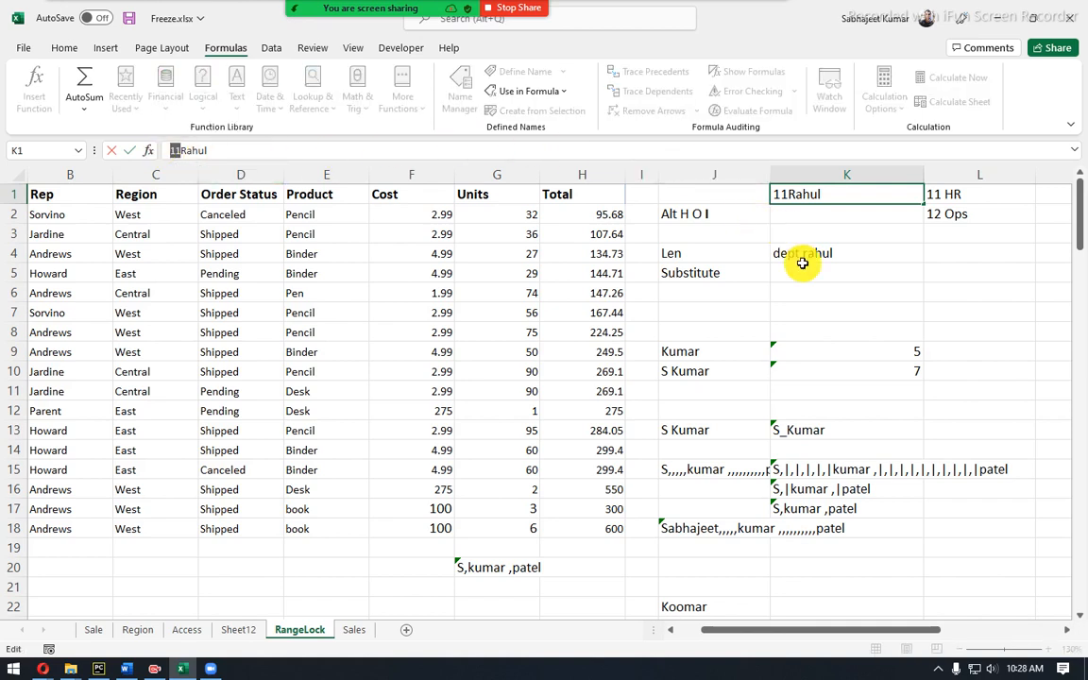
click(806, 212)
text(12)
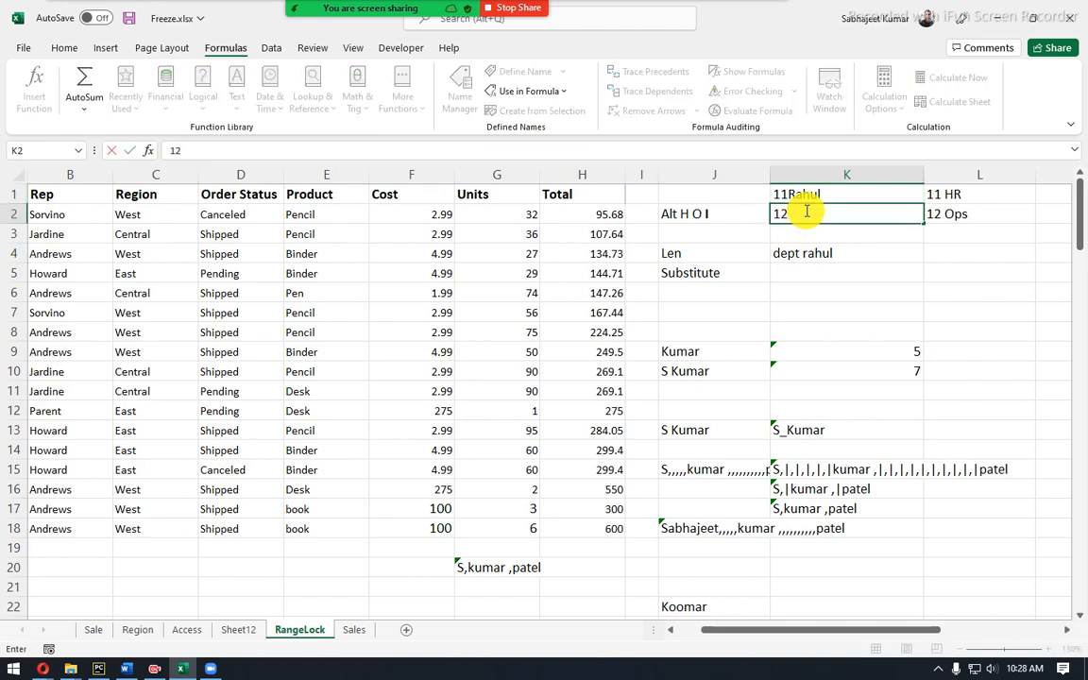
text( Rahul)
key(Return)
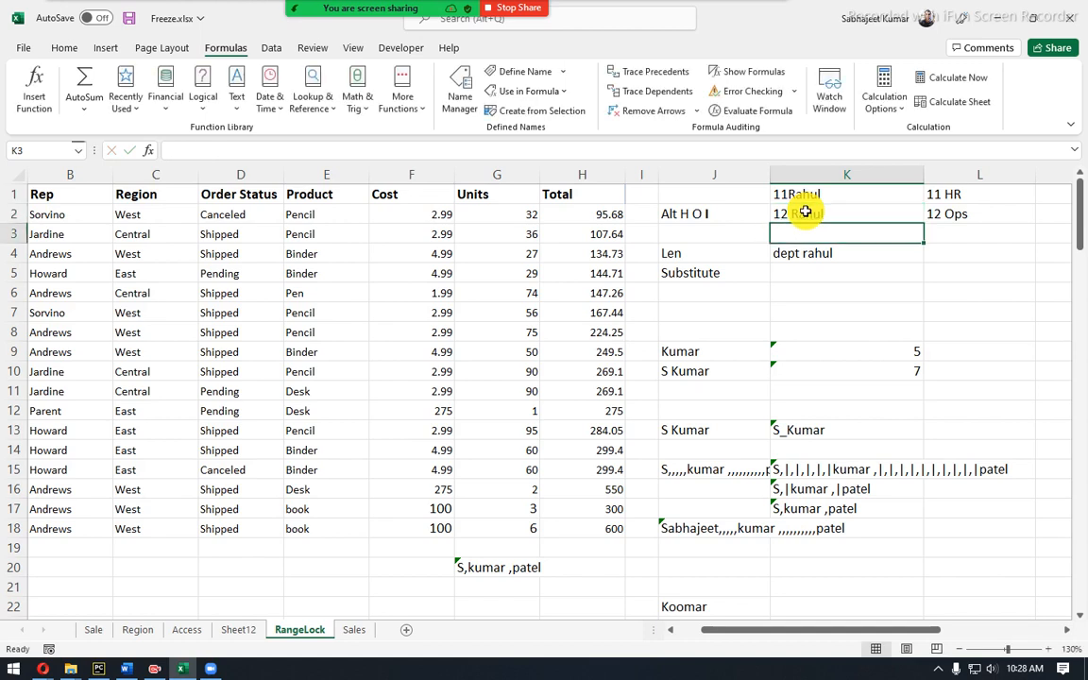
Review the entries in K4 and K2, then select the empty cell K6.
click(799, 252)
click(794, 212)
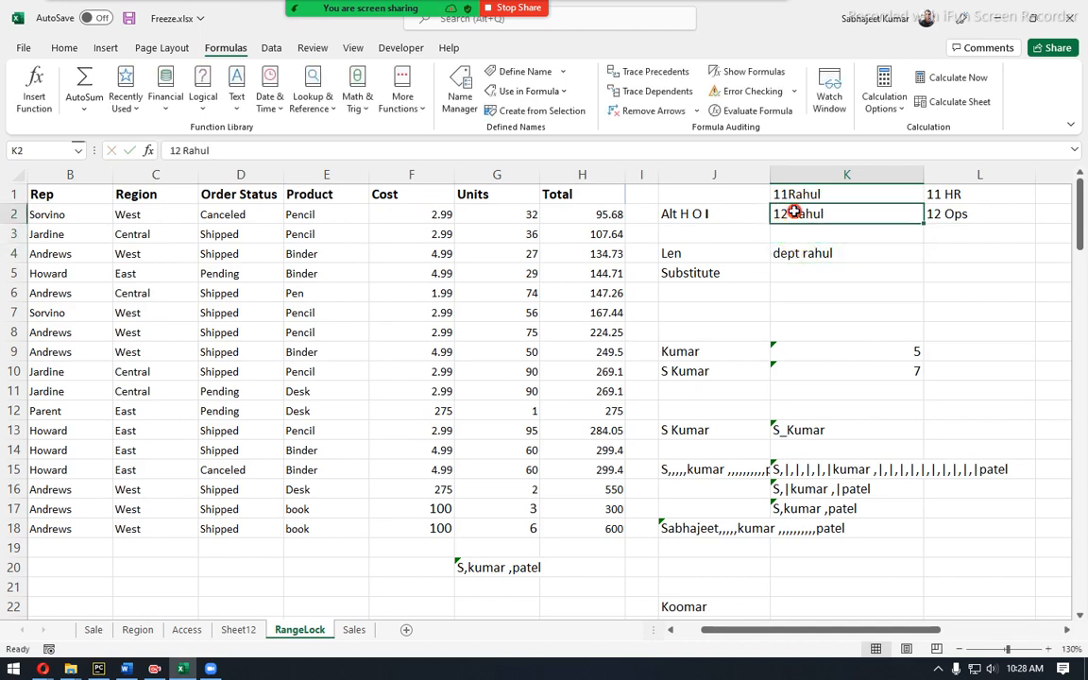
click(792, 252)
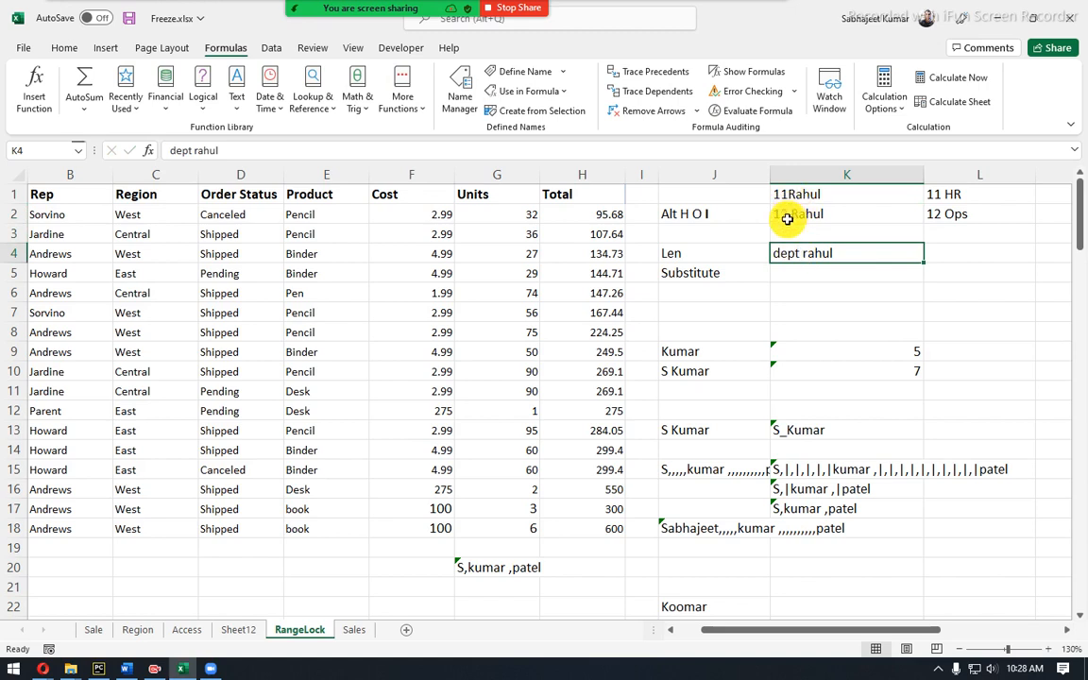
click(794, 285)
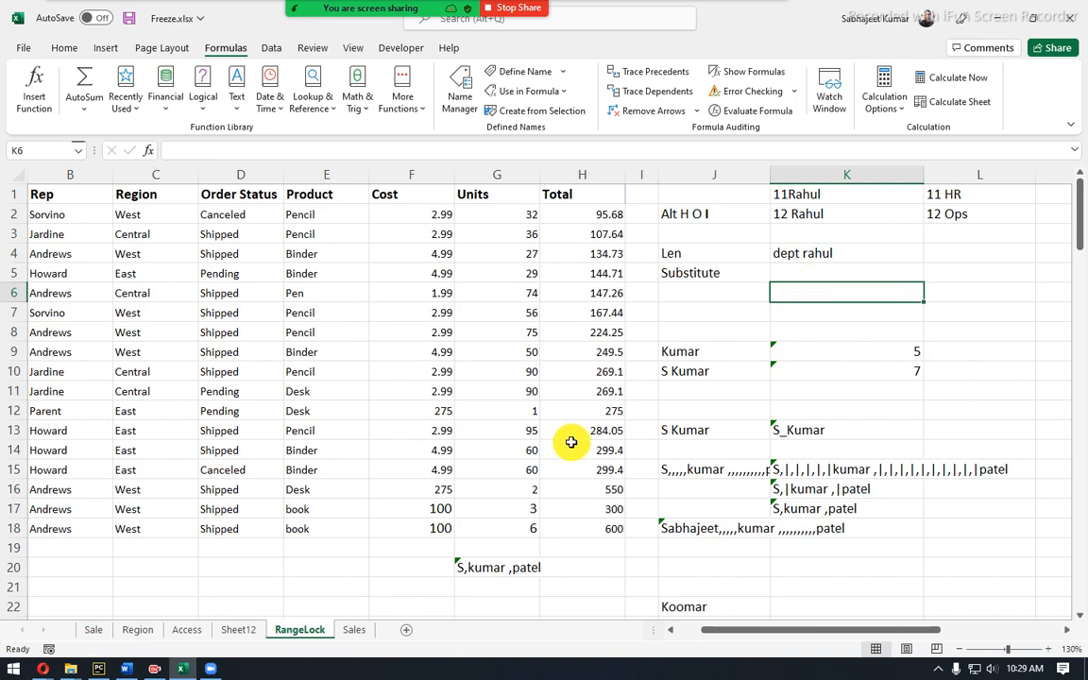
Bring up the Zoom participants list and move its window aside.
mouse_move(410, 7)
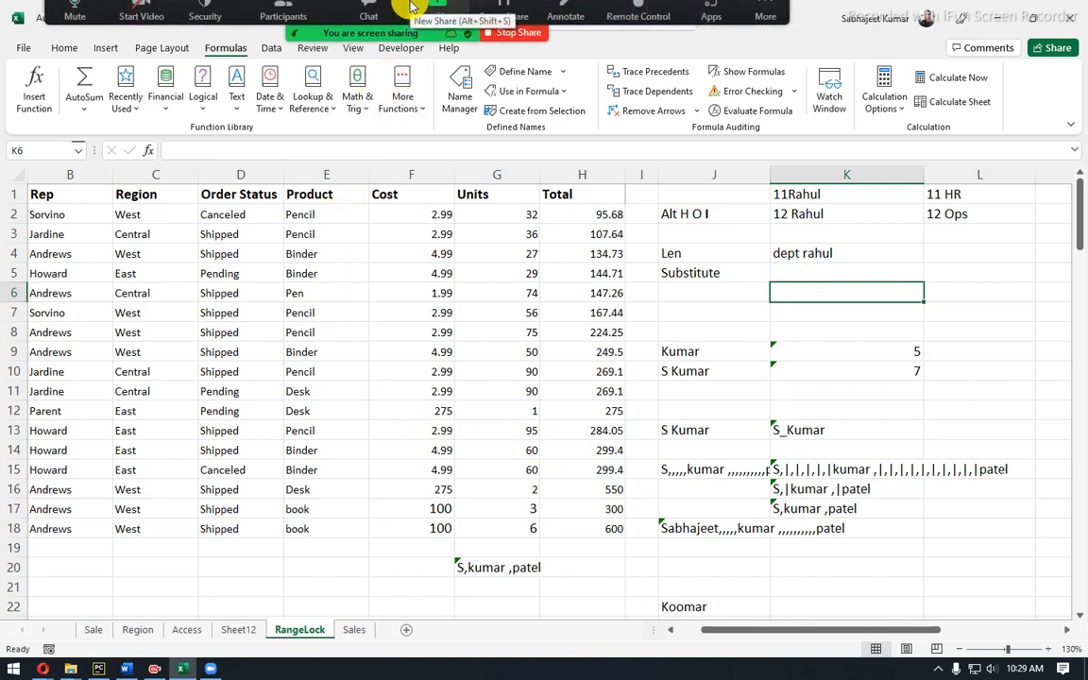
click(284, 21)
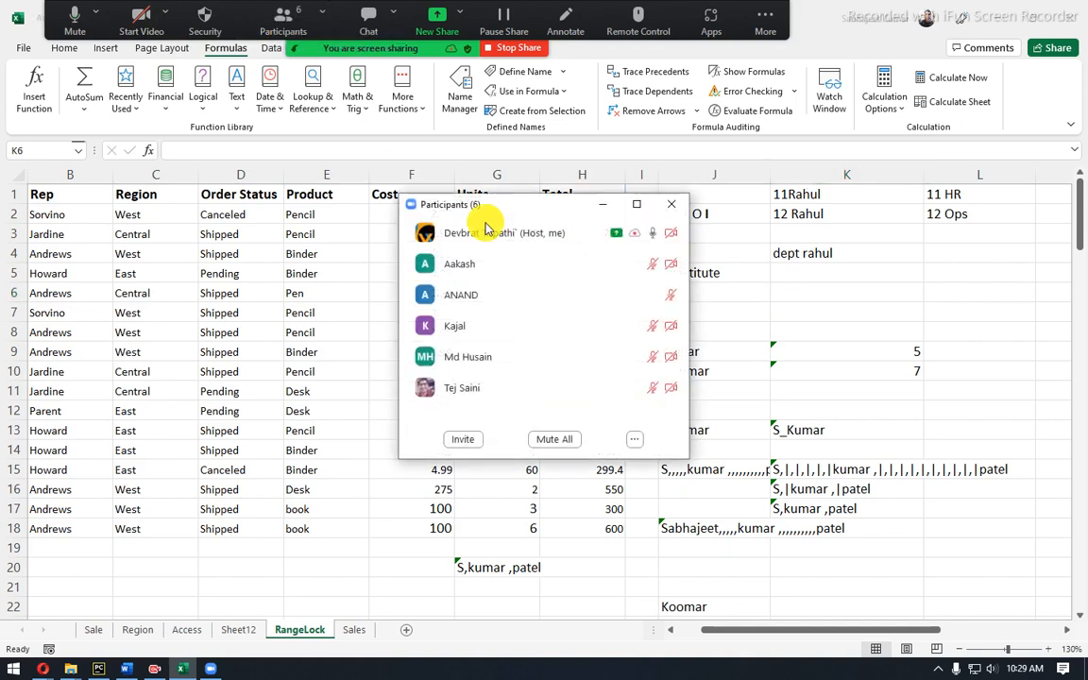
drag(515, 208, 1087, 215)
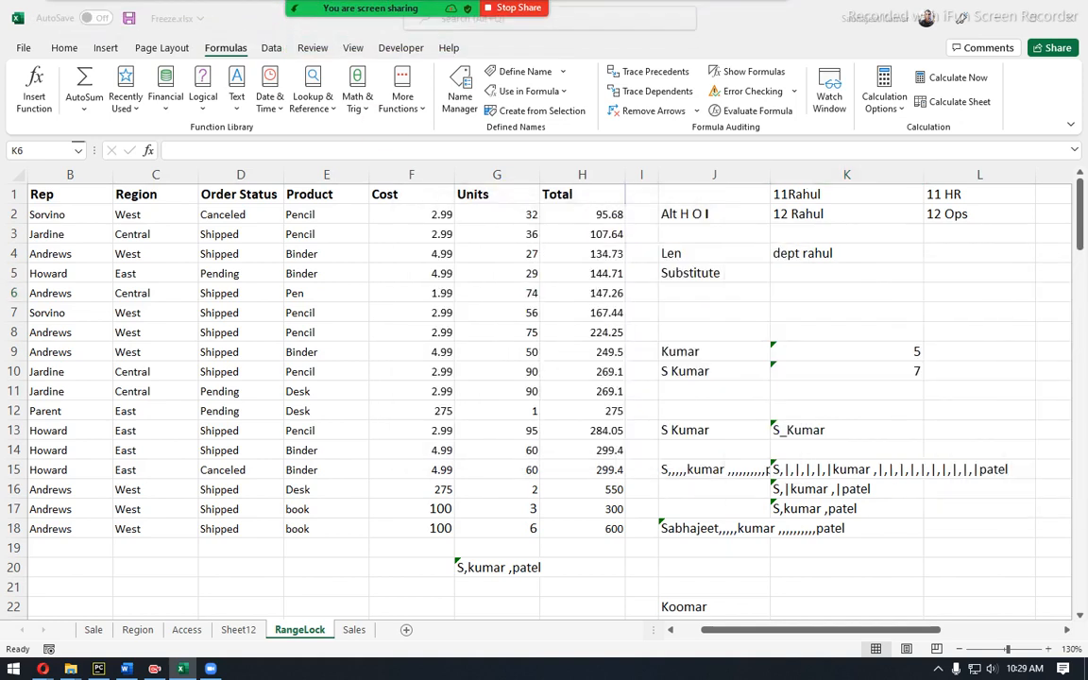
Enter the sample text S Kumar Kumar in cell E23.
click(770, 300)
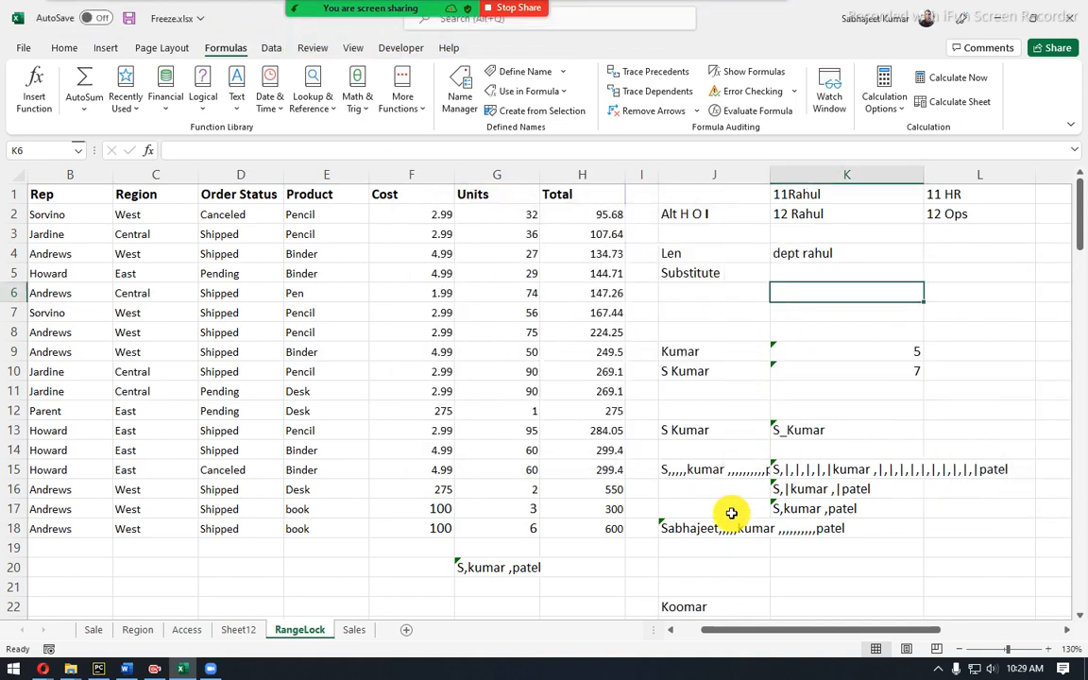
scroll(731, 513, down, 2)
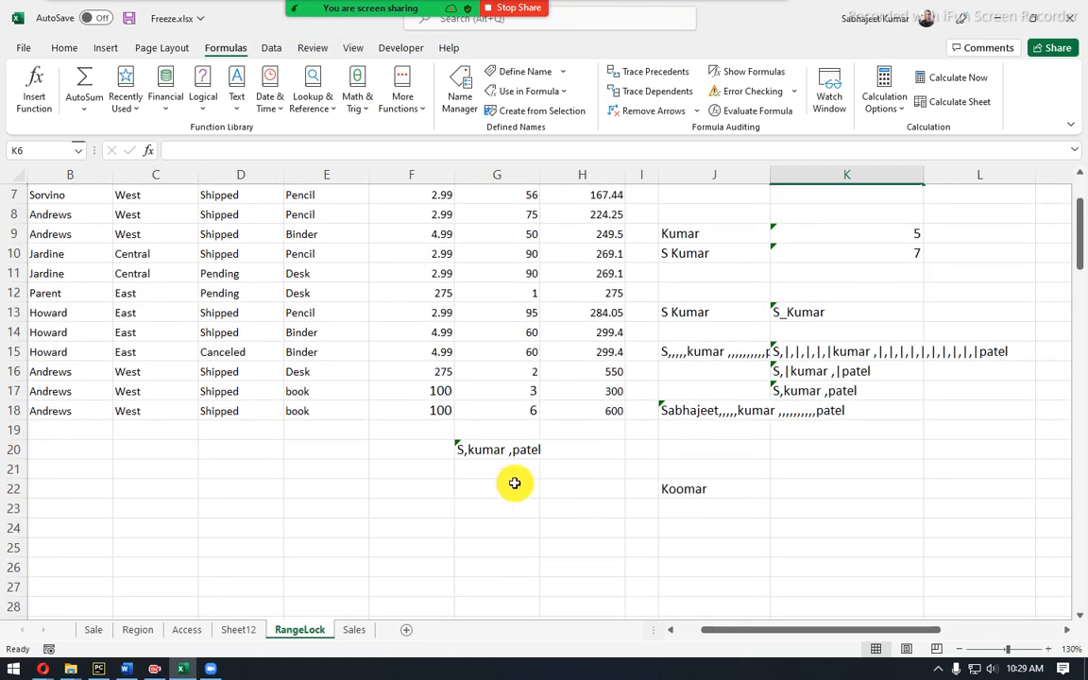
click(469, 513)
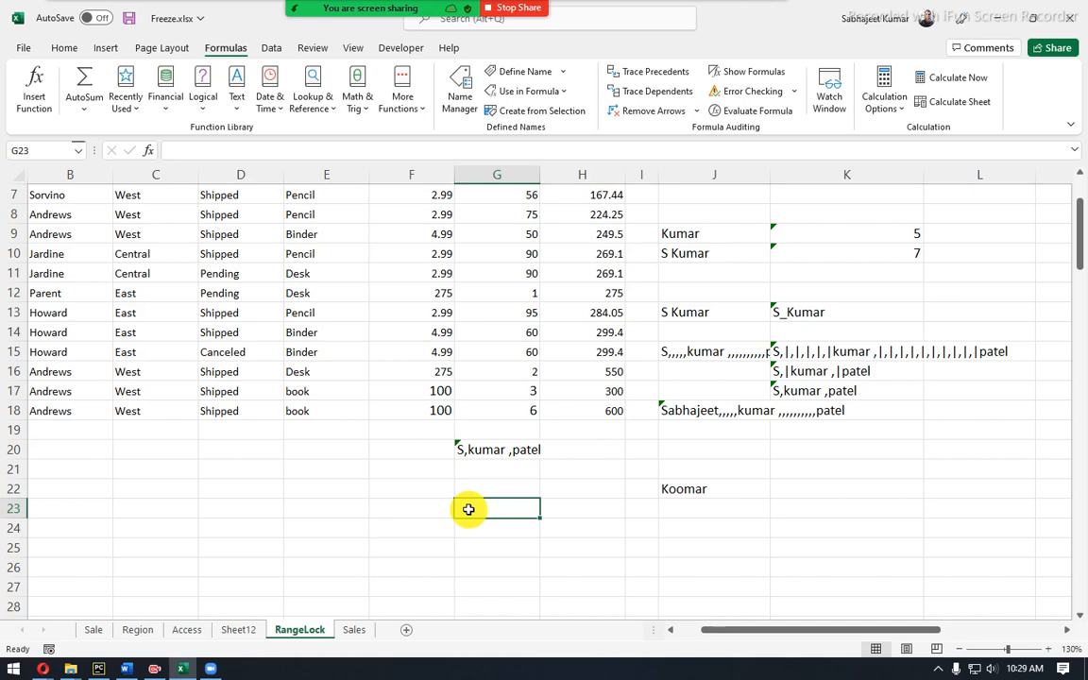
click(416, 508)
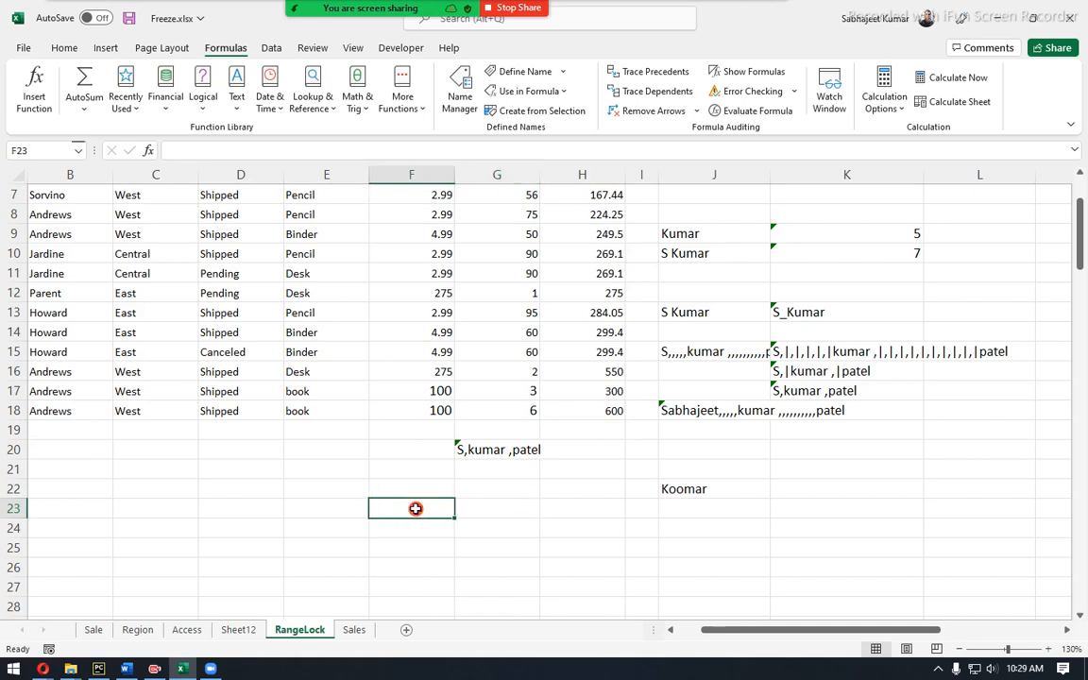
click(323, 508)
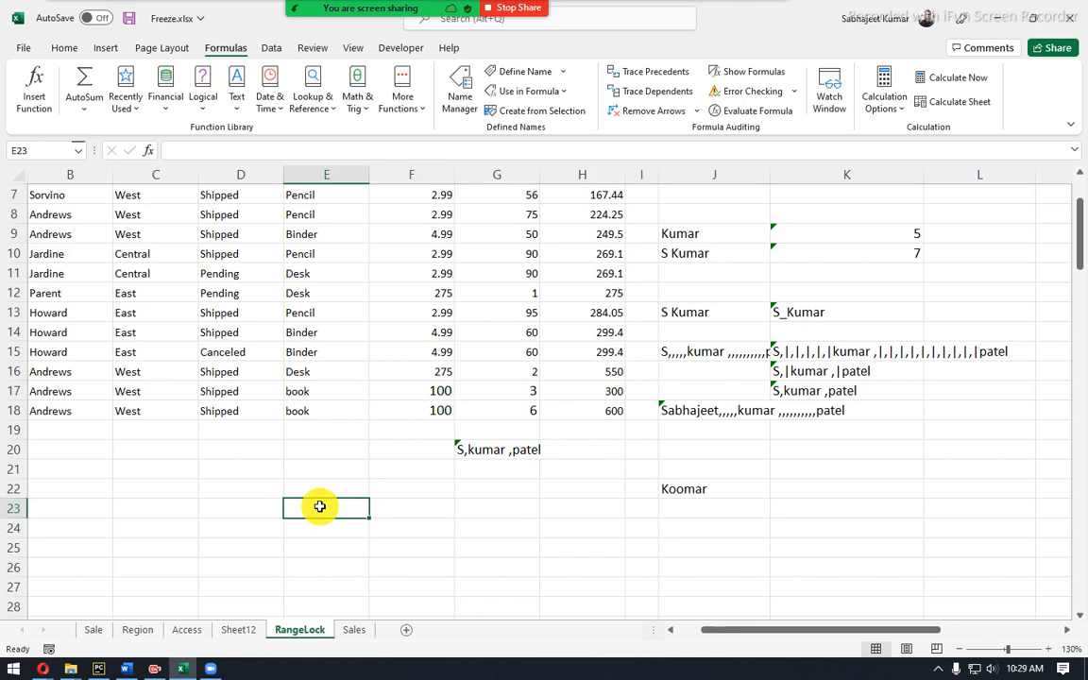
text(S Kumar Kumar)
key(Return)
key(Return)
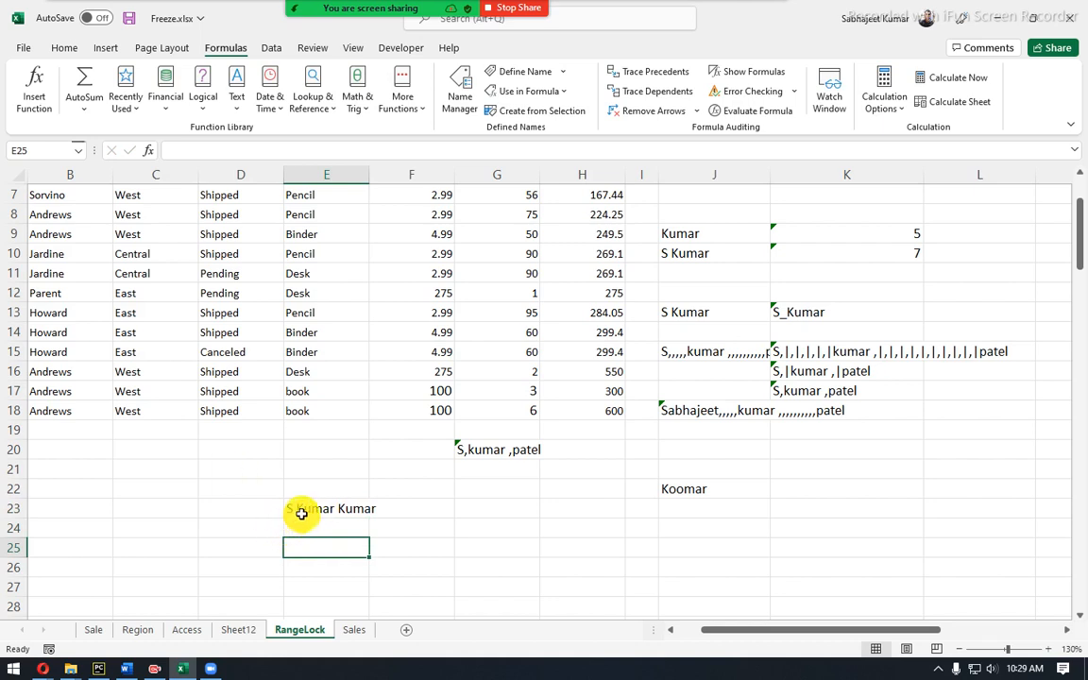
Inspect E23 and F23, then select E24 for the new formula.
click(302, 513)
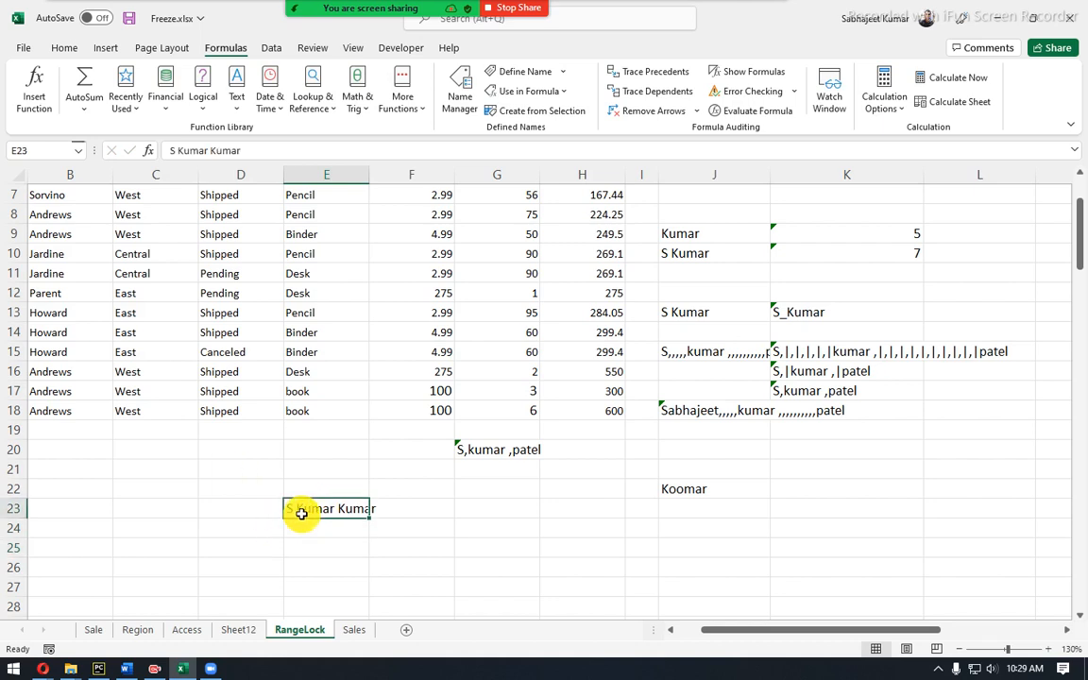
click(399, 507)
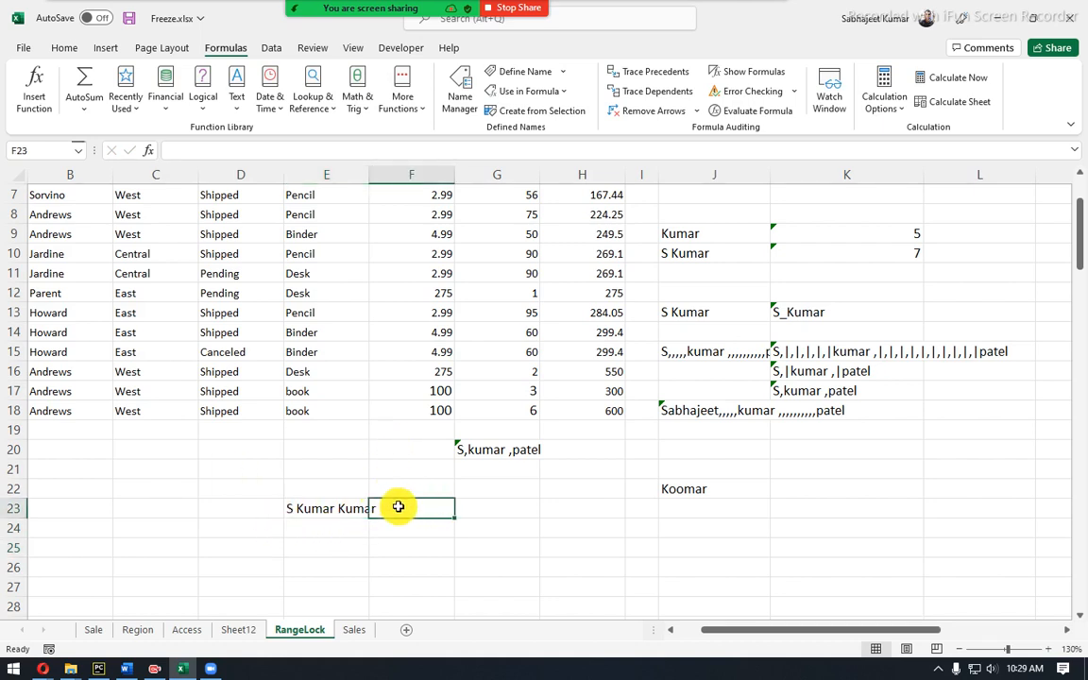
click(346, 512)
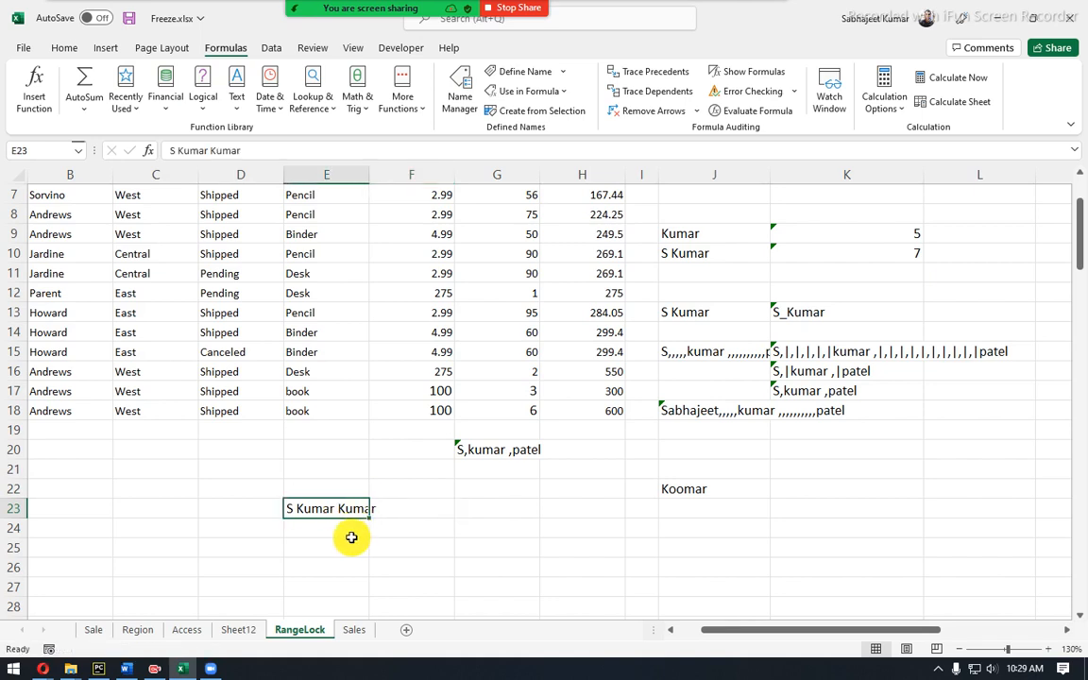
click(348, 536)
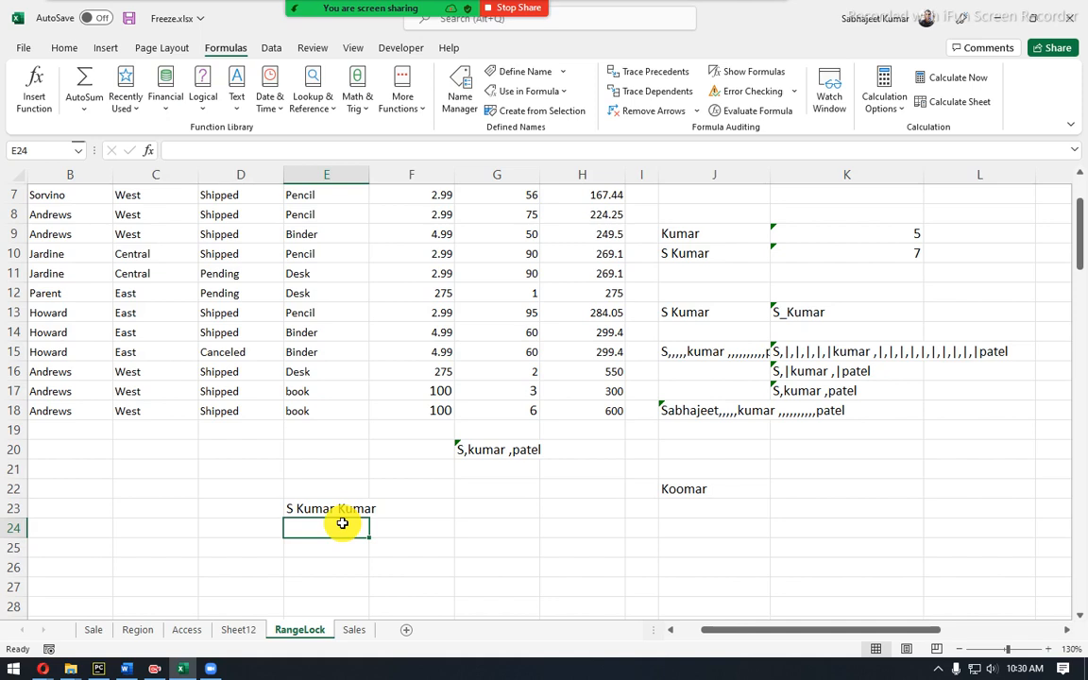
Enter =SUBSTITUTE(E23,"Kumar","Ex",1) in E24.
text(SU)
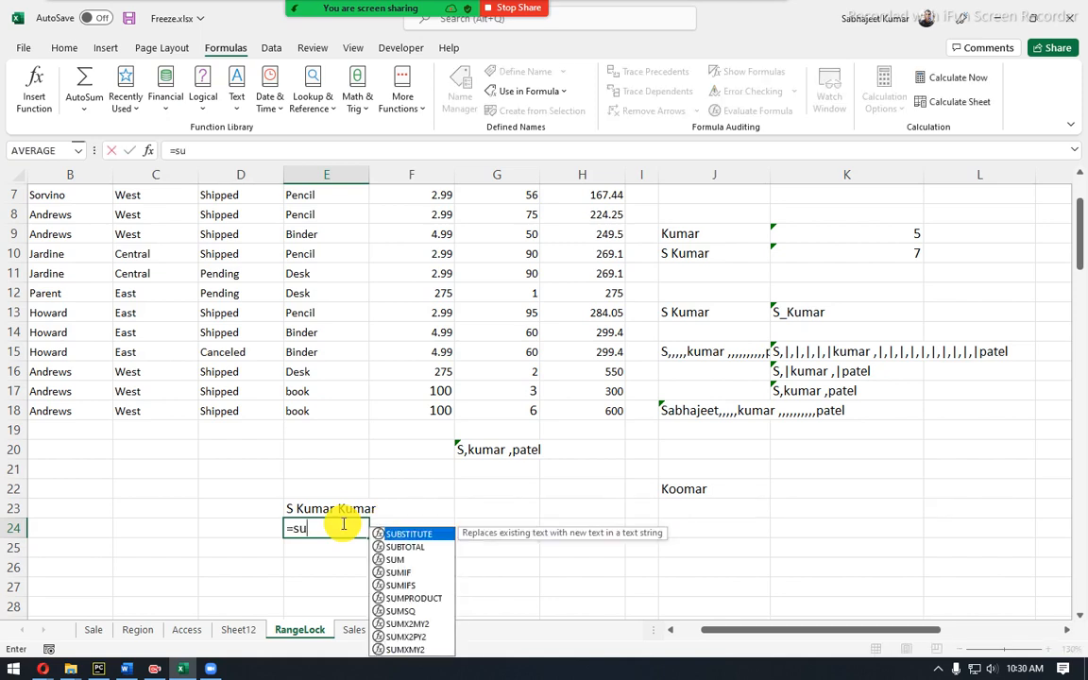
key(Tab)
key(Up)
text(,)
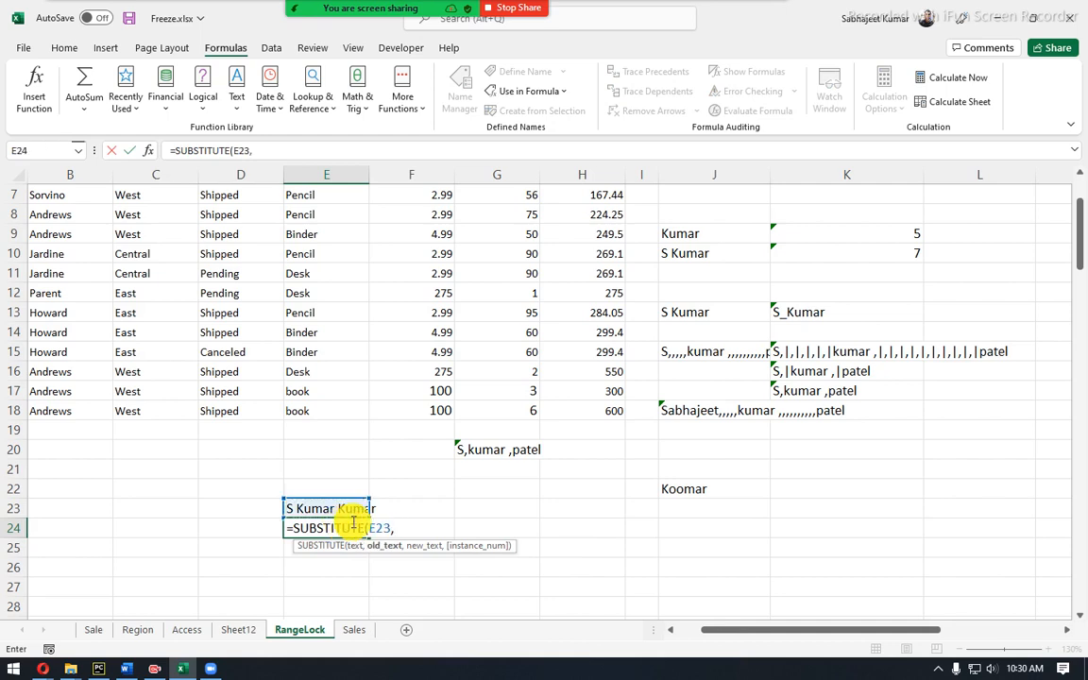
text("Kumar","Ex)
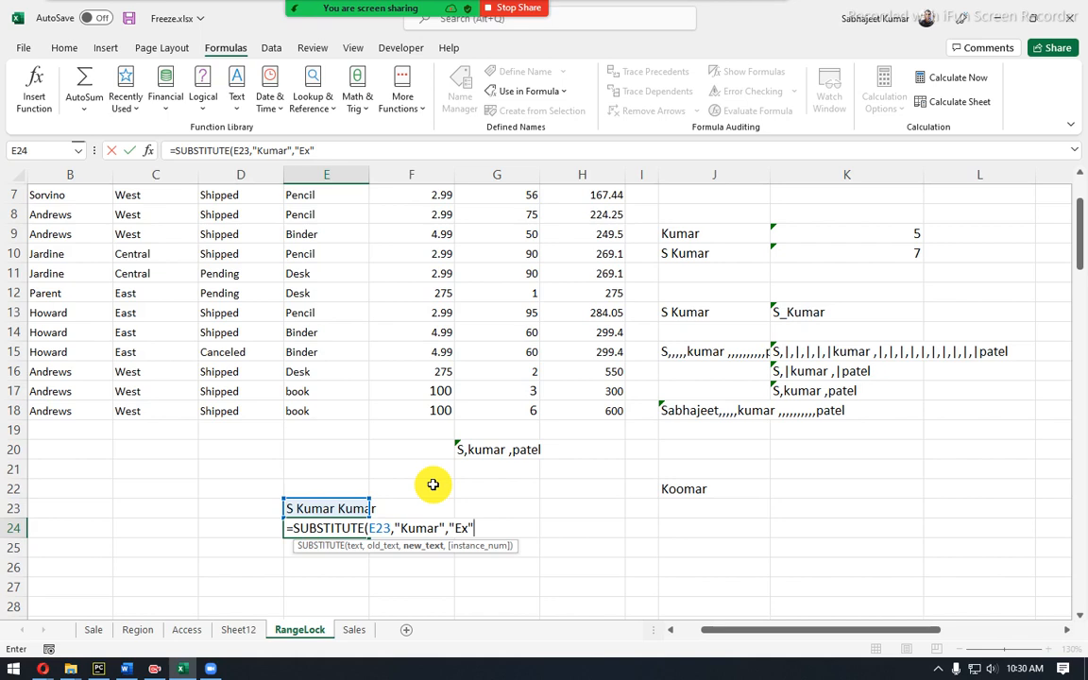
key(Return)
key(Up)
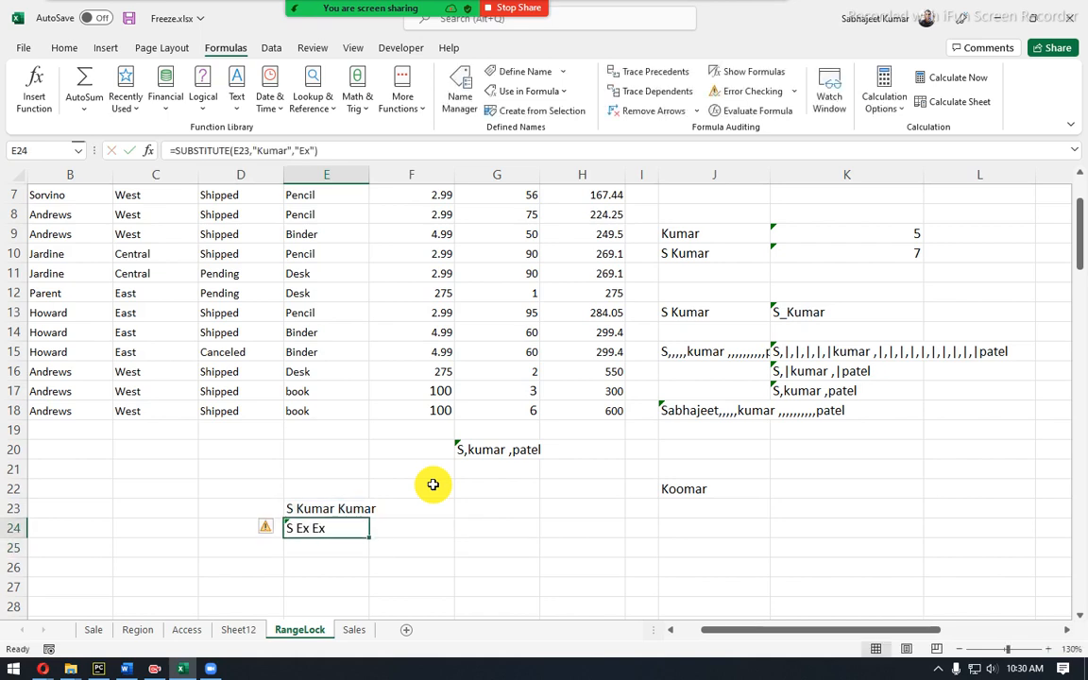
click(323, 148)
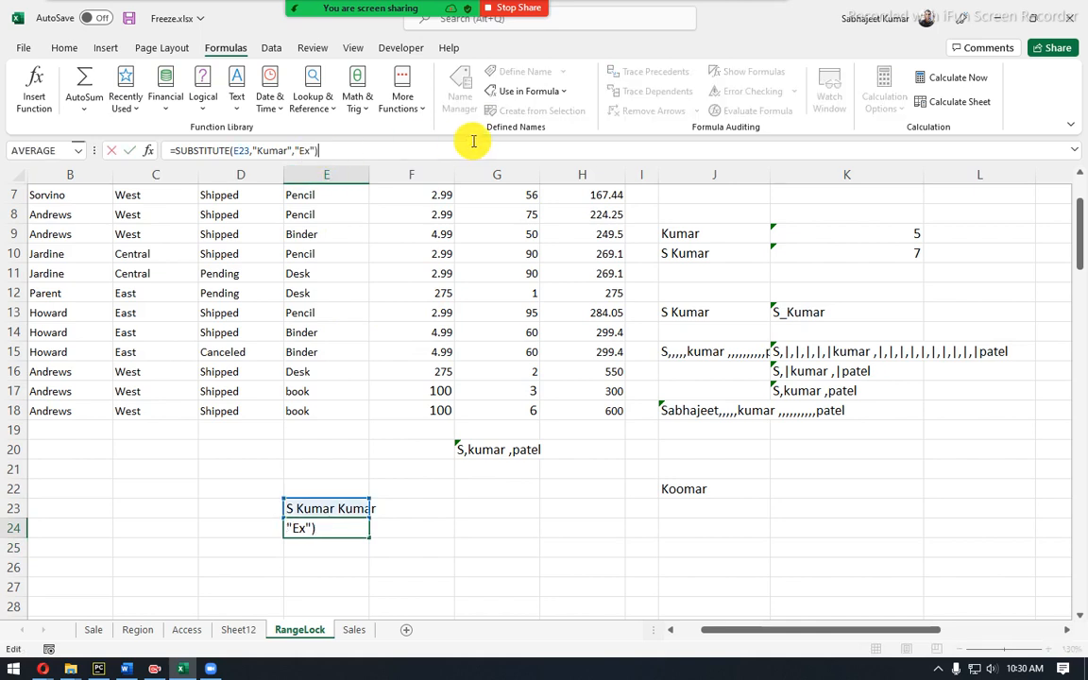
key(BackSpace)
text(,)
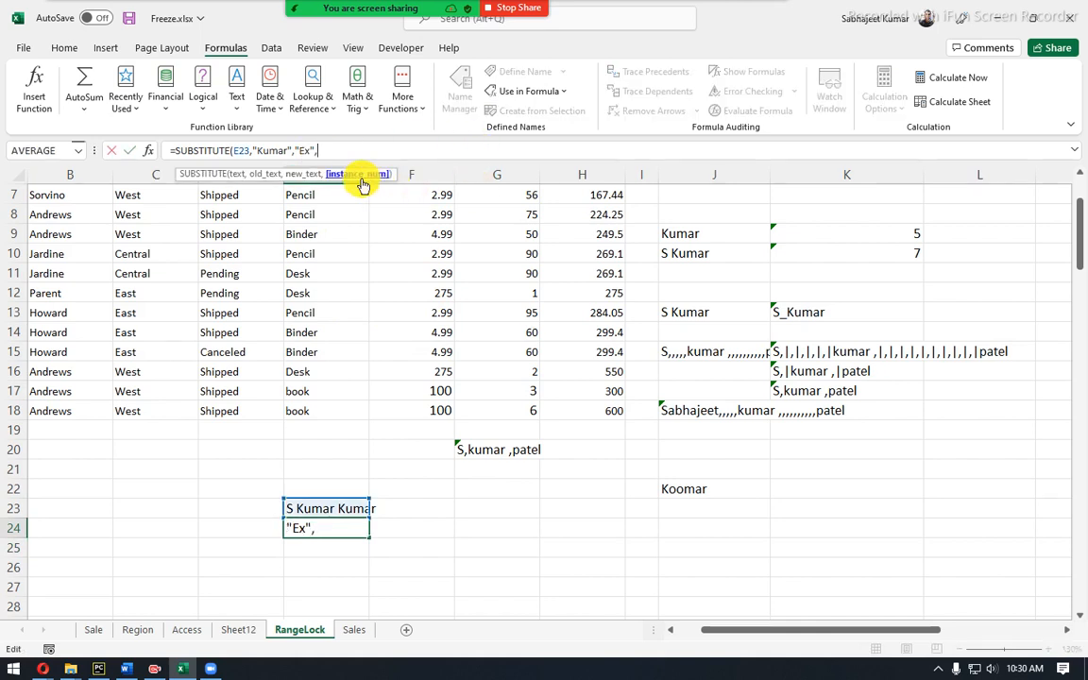
text(1)
key(Return)
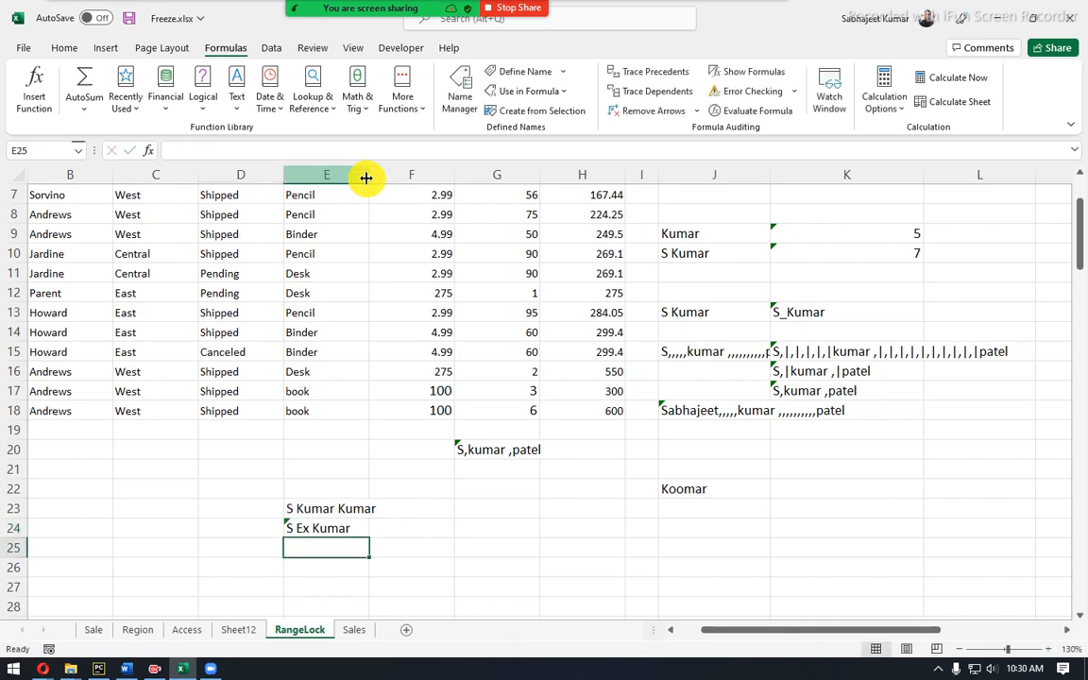
Test E24's formula with instance number 2 instead of 1.
click(323, 526)
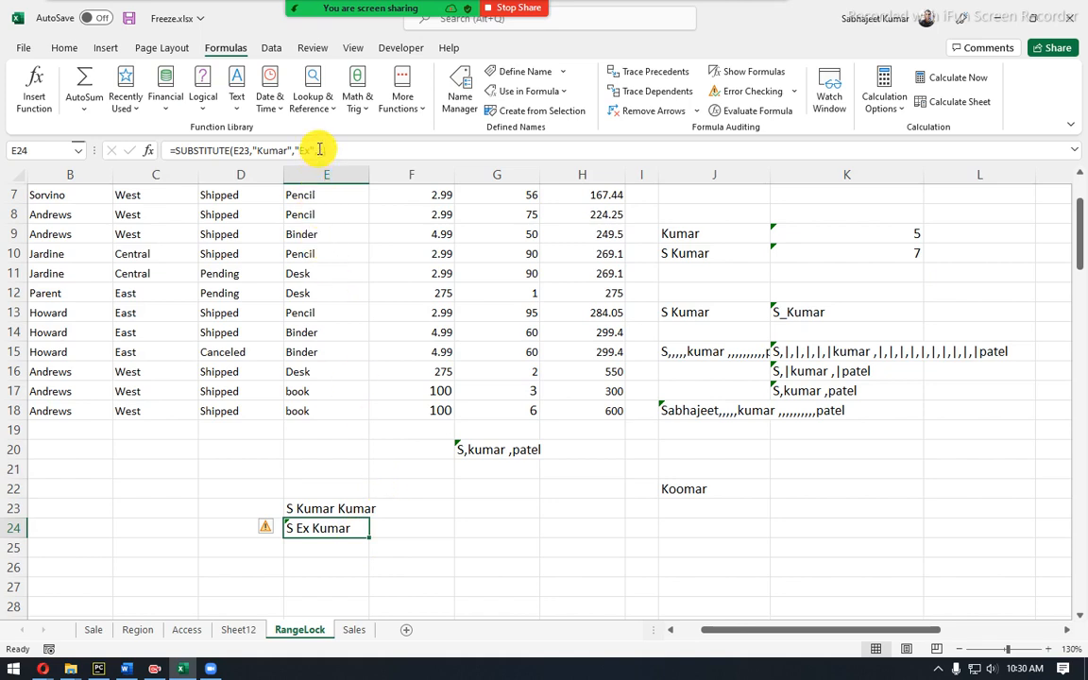
drag(320, 150, 331, 151)
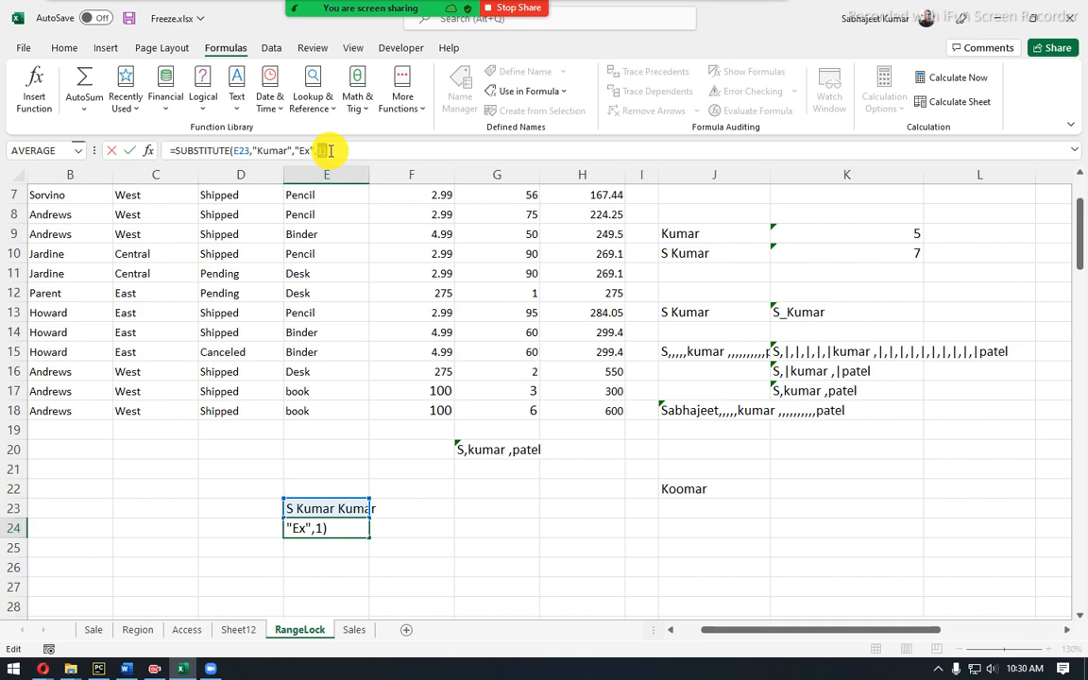
text(2)
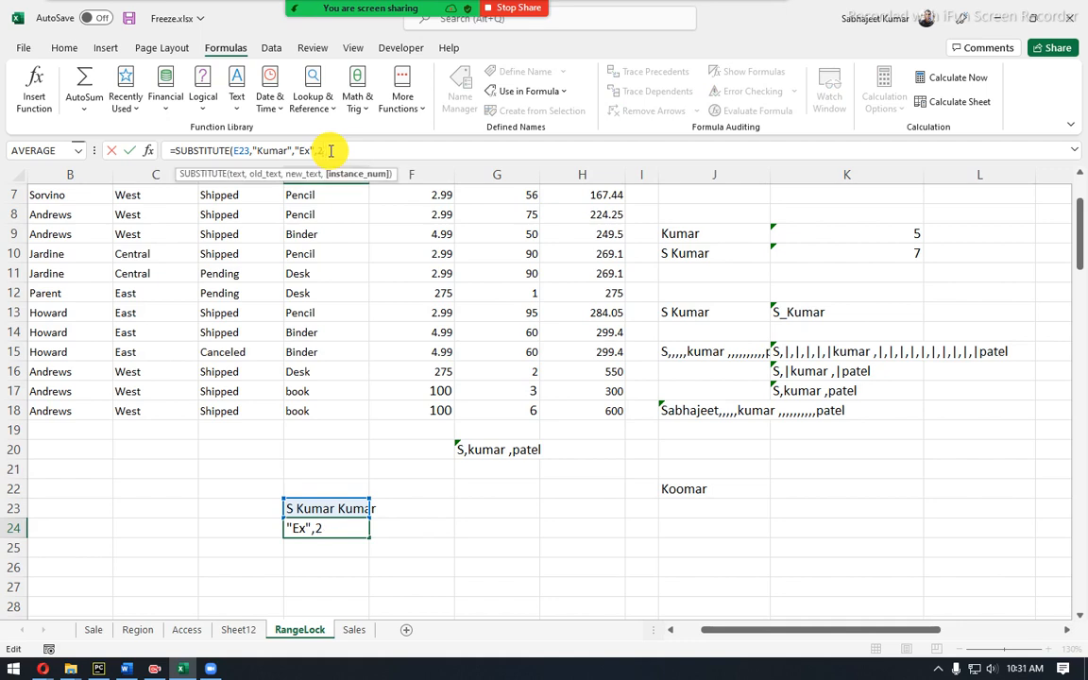
key(Return)
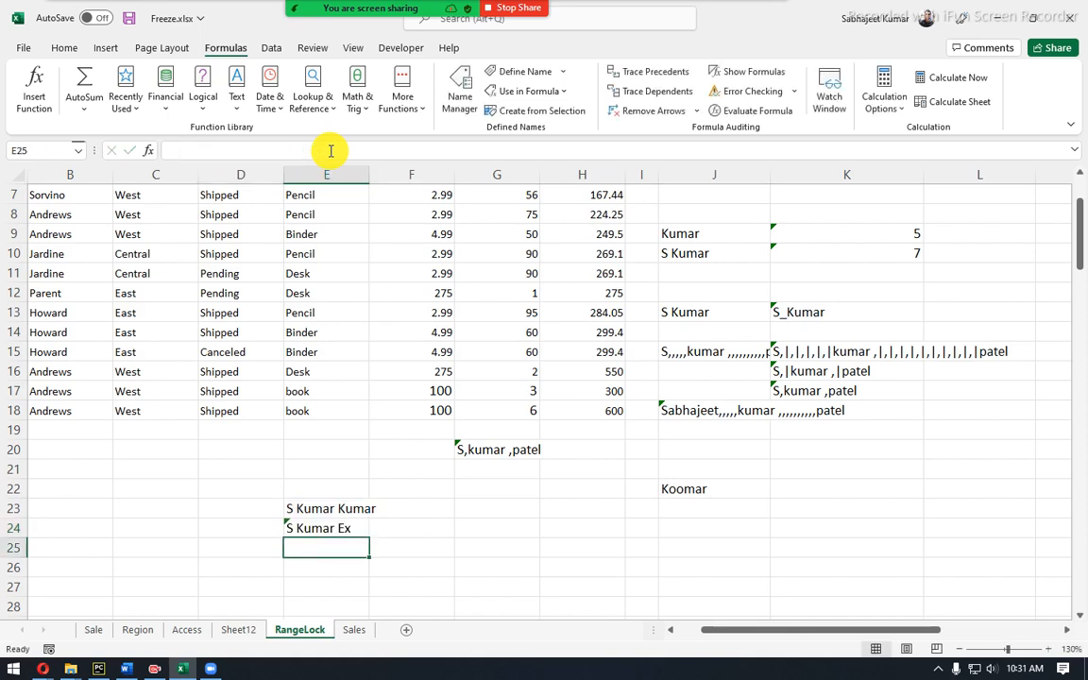
click(323, 525)
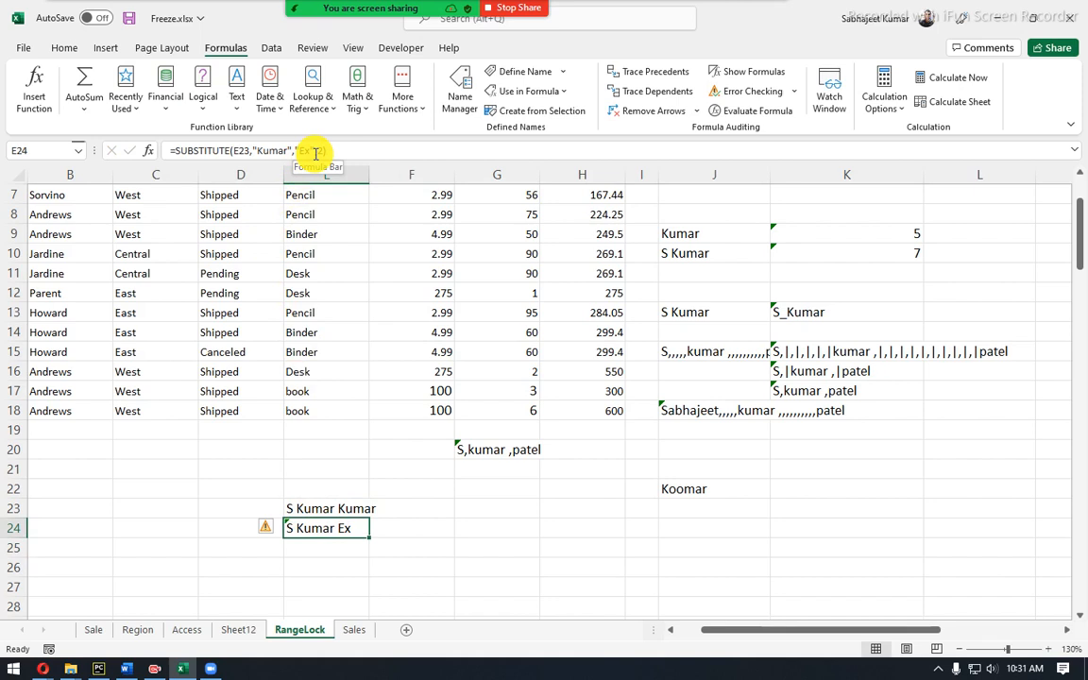
drag(316, 151, 333, 151)
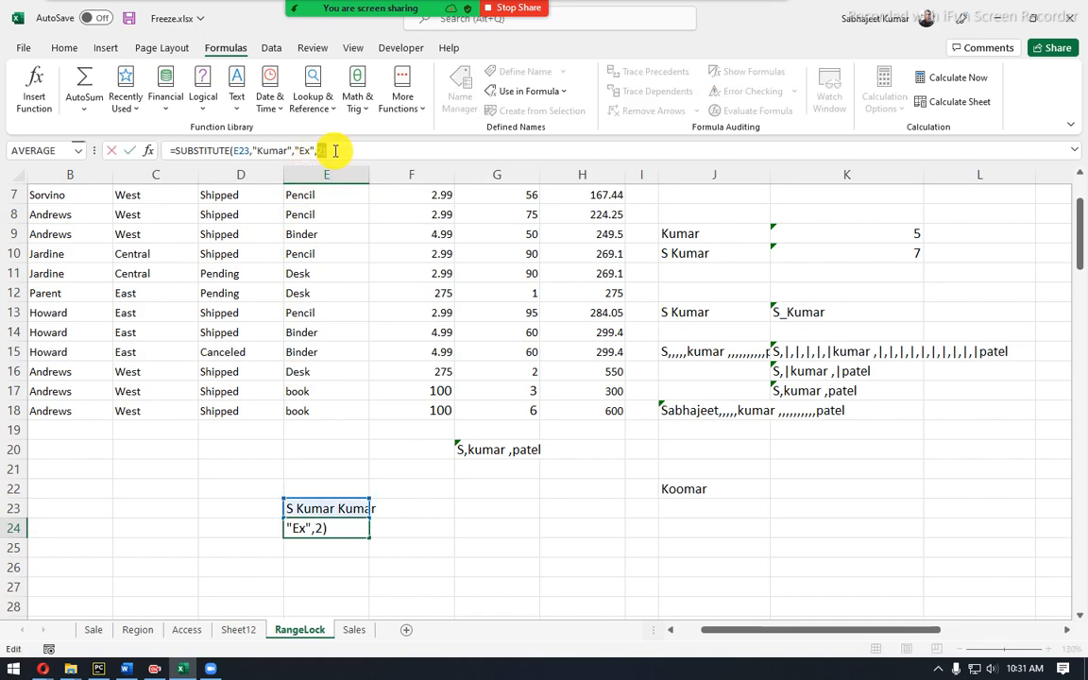
key(Return)
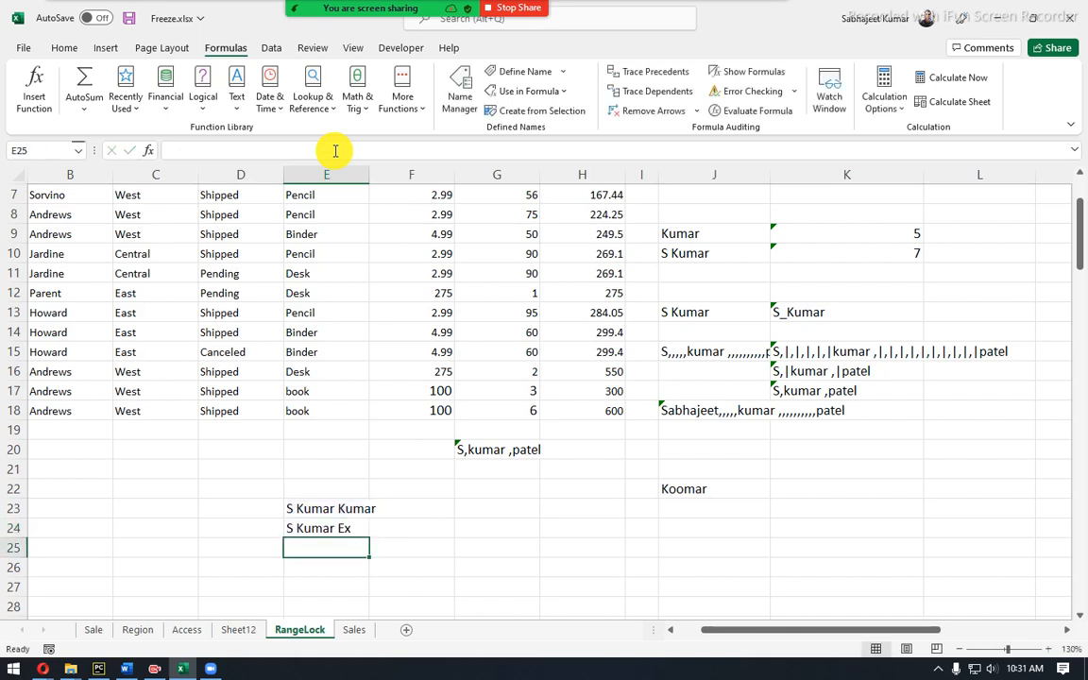
Set E24's instance number back to 1 so it shows S Ex Kumar.
click(337, 527)
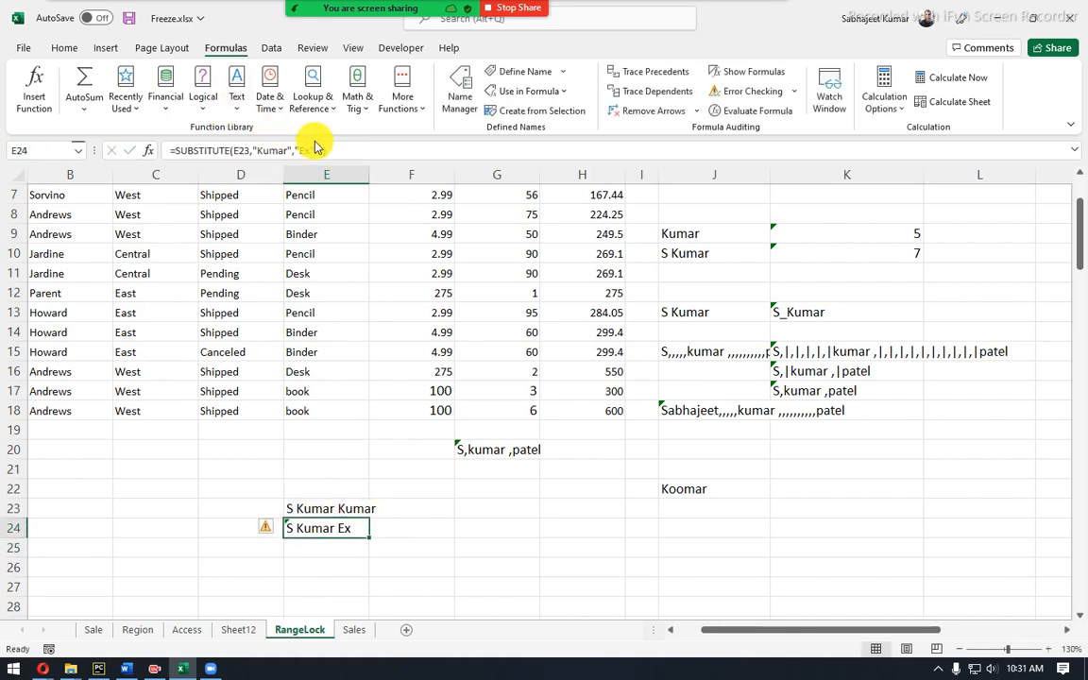
click(422, 518)
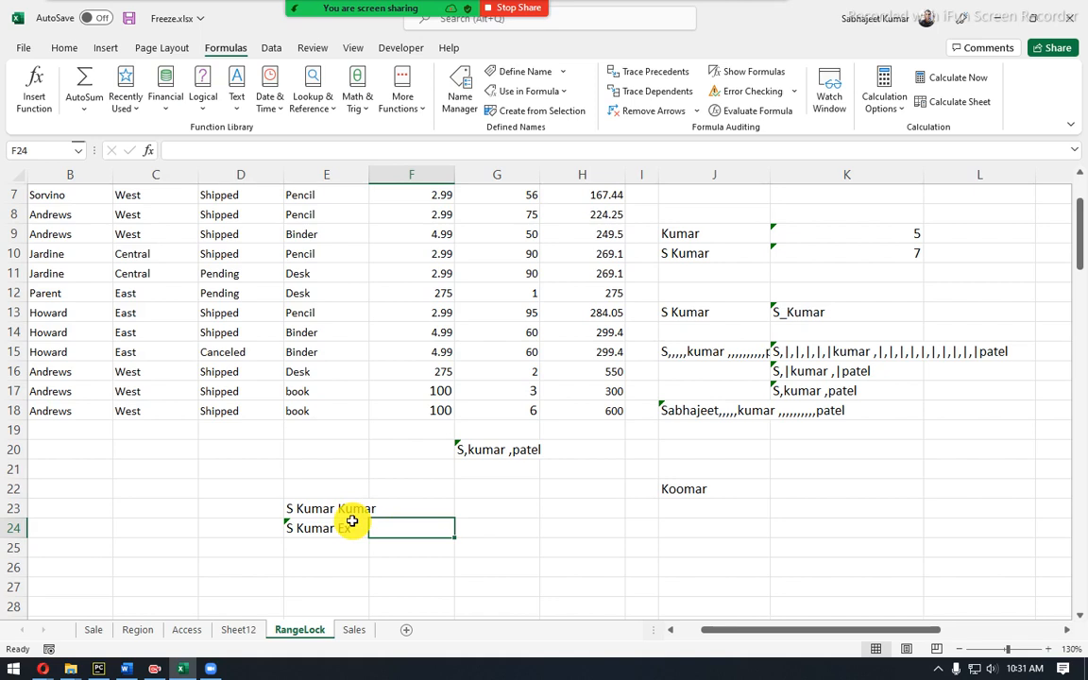
click(351, 526)
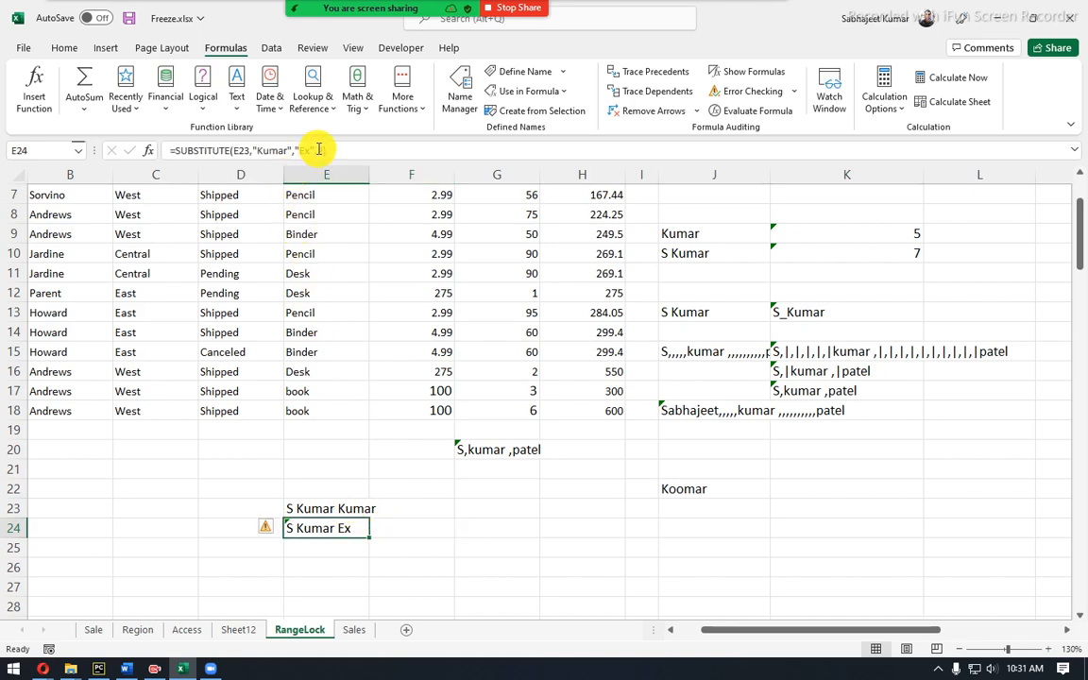
drag(318, 149, 344, 148)
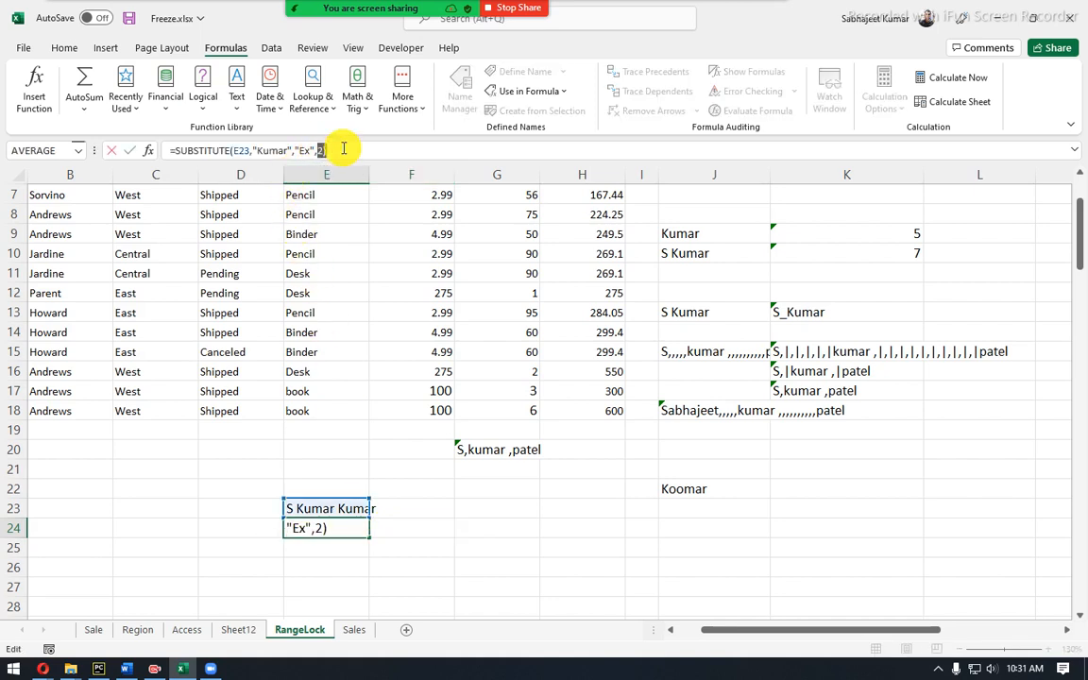
text(1)
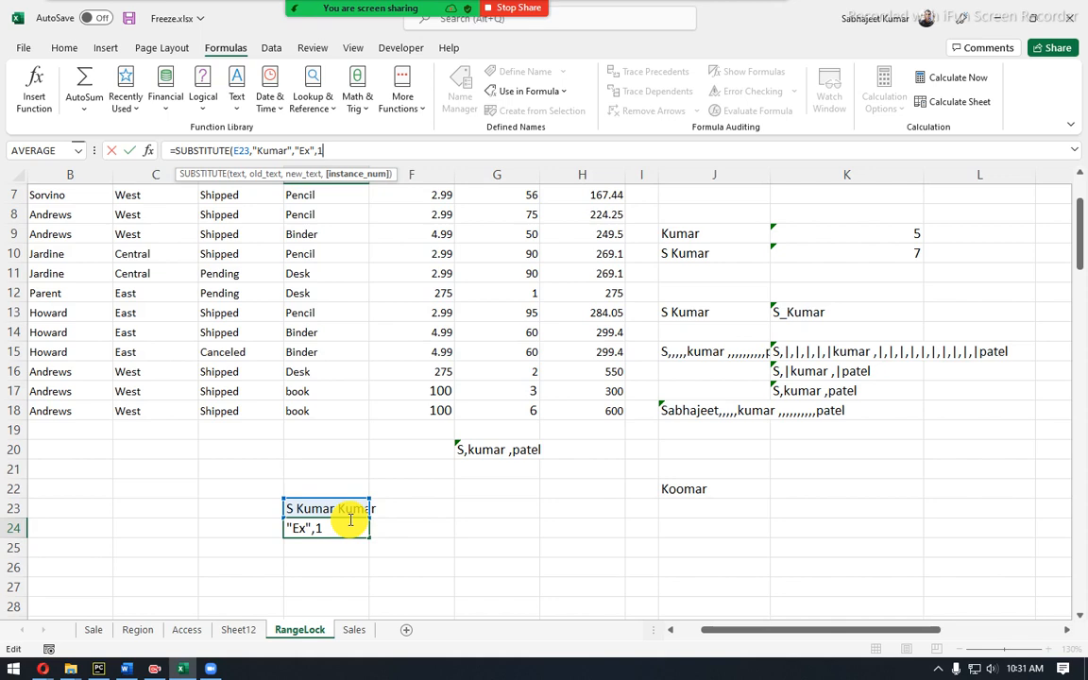
key(Return)
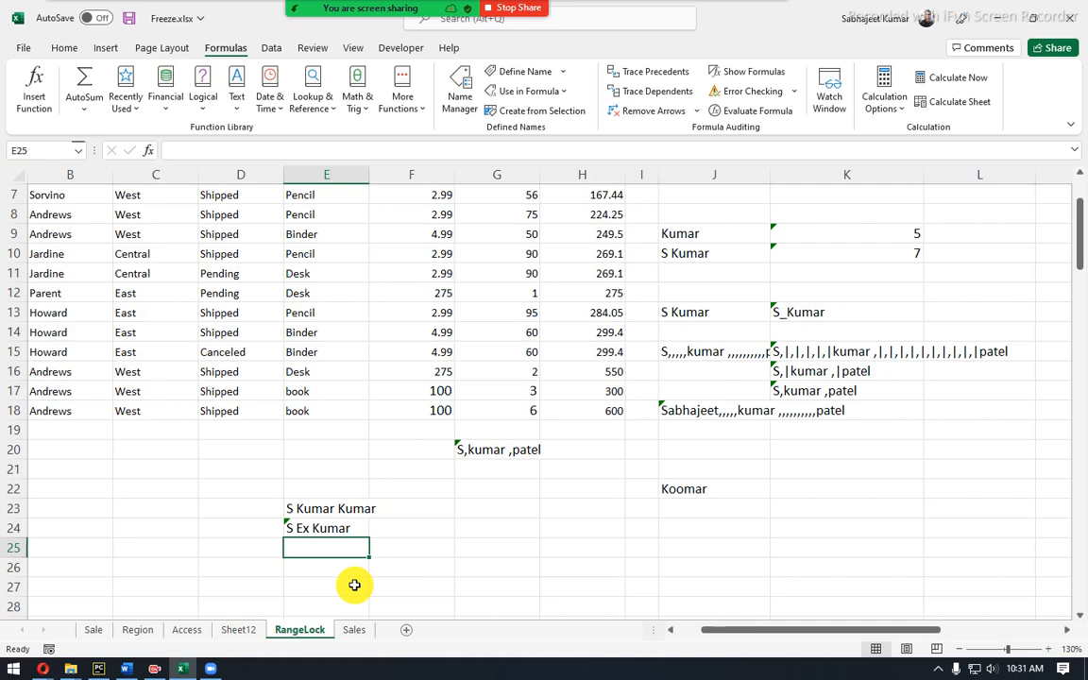
click(302, 509)
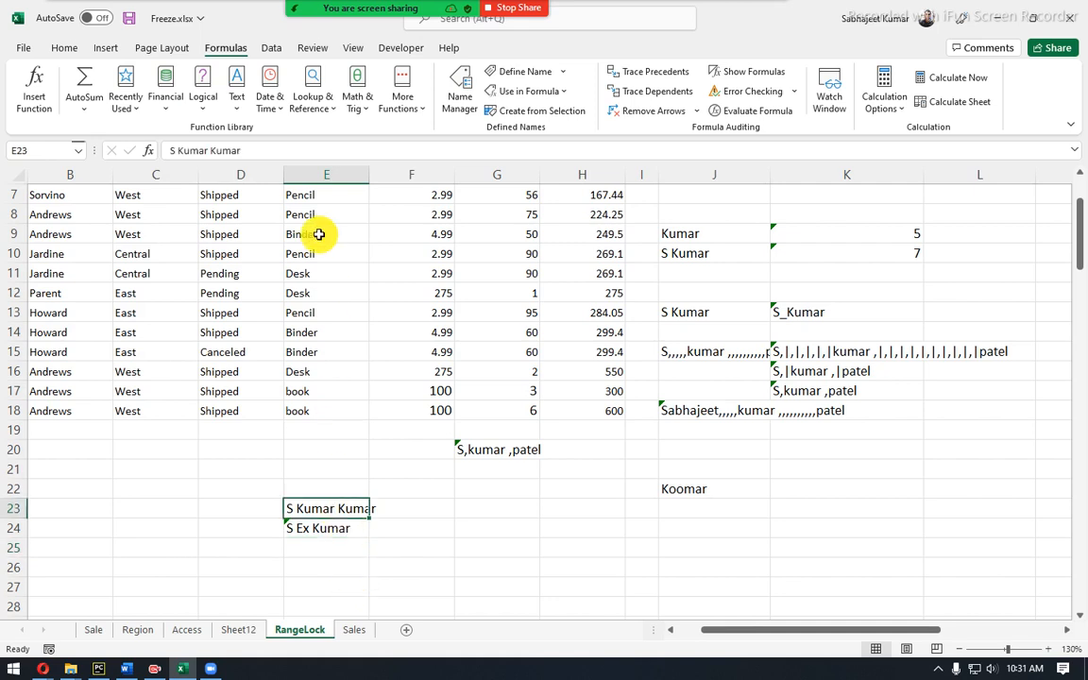
click(207, 151)
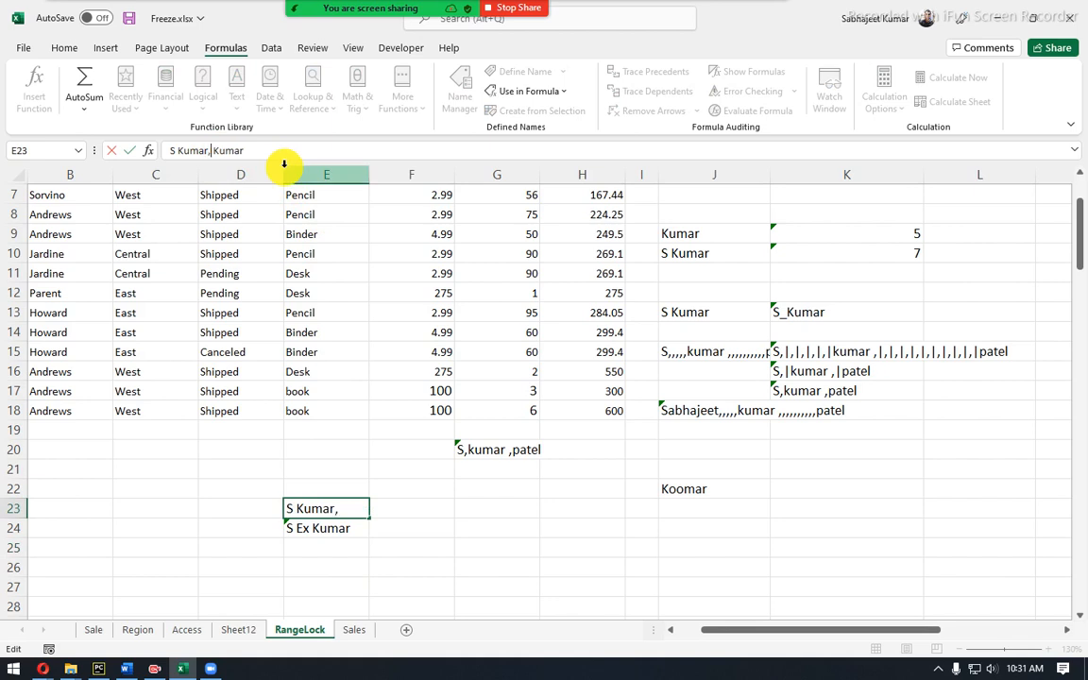
text(,)
key(Delete)
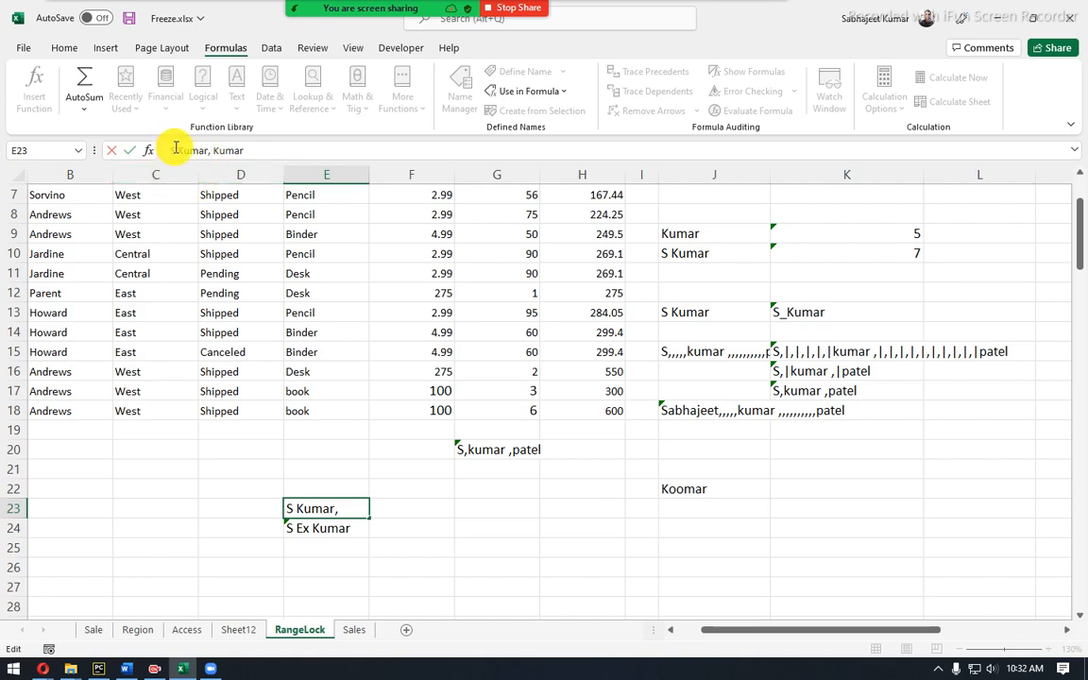
drag(176, 149, 209, 145)
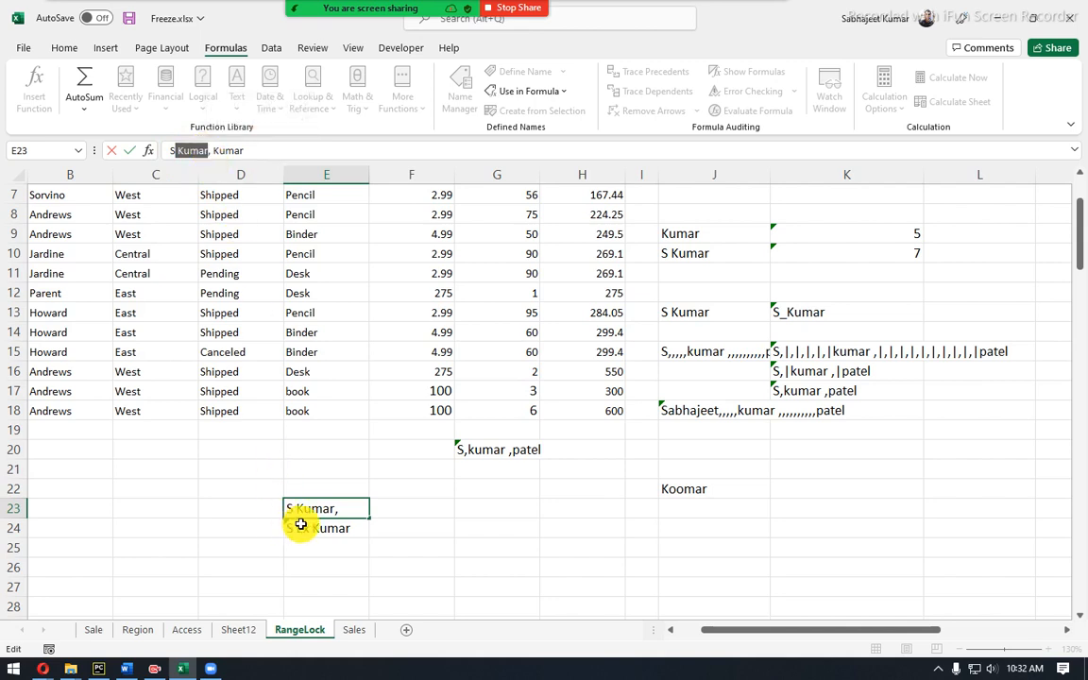
text(Kumar)
key(Return)
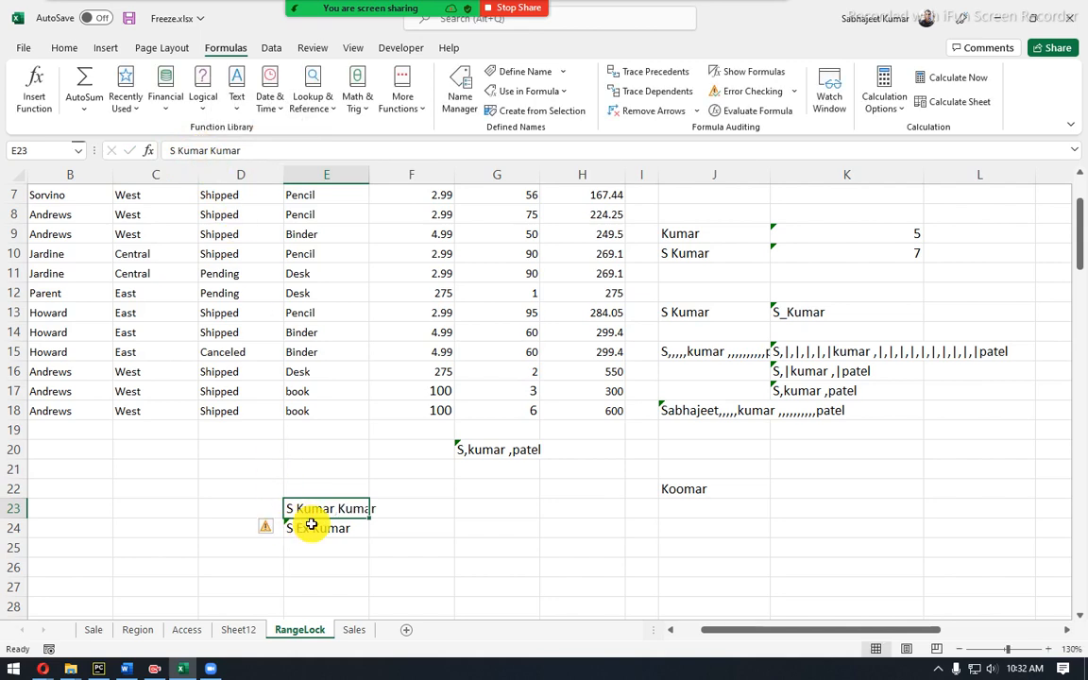
Add a comma after the first Kumar so E23 reads S Kumar, Kumar.
click(293, 150)
key(Escape)
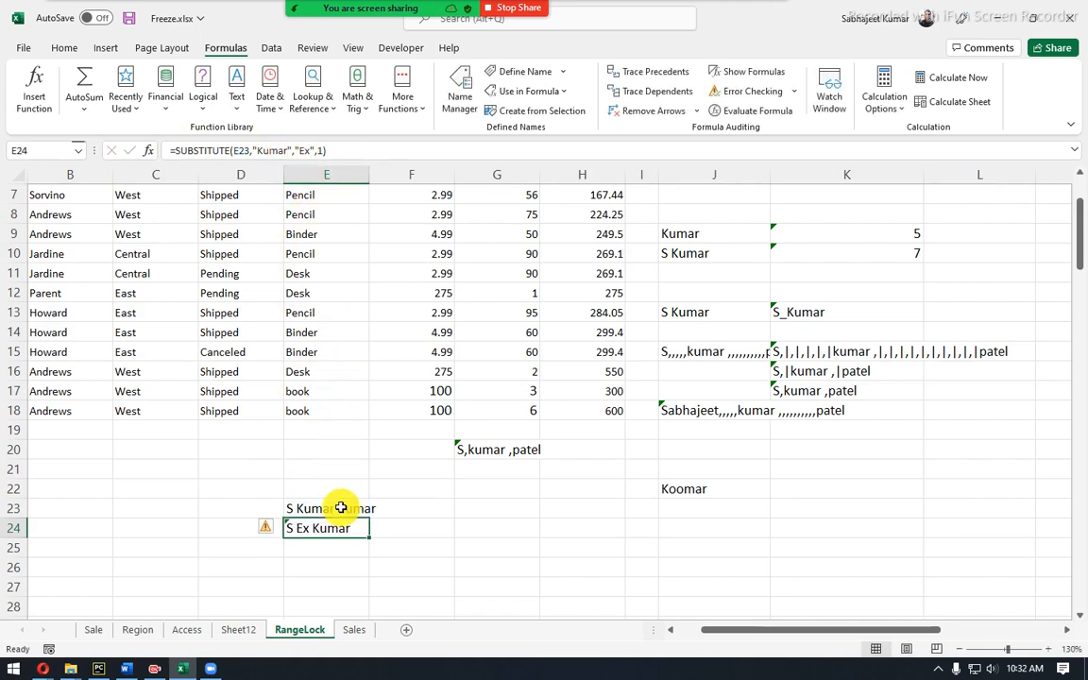
click(342, 508)
click(317, 148)
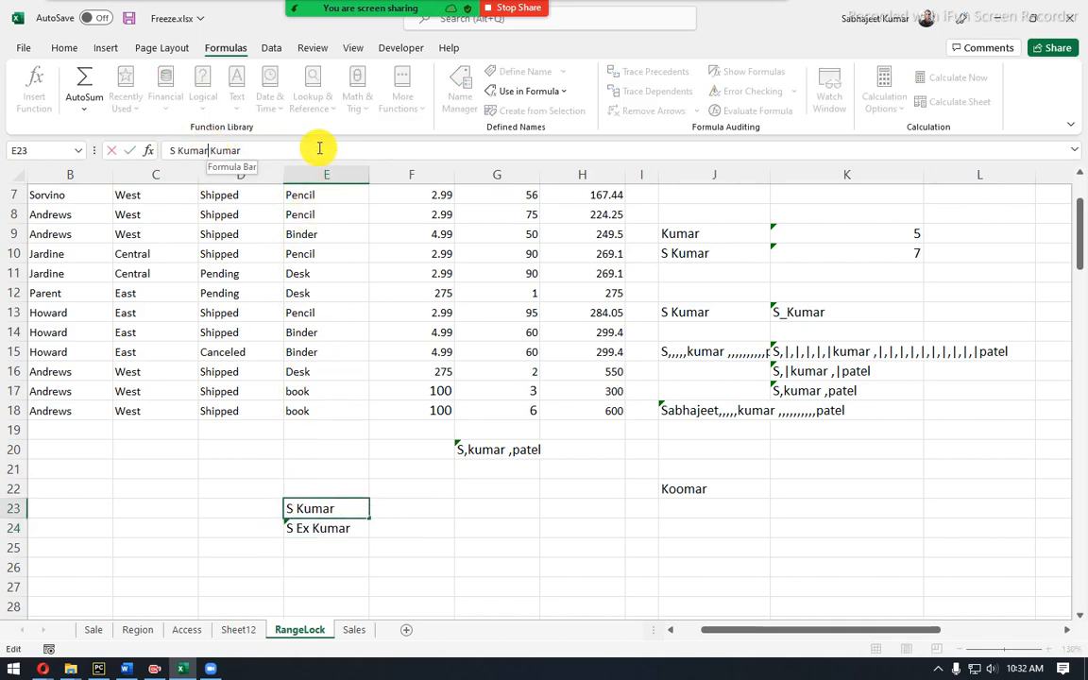
text(,)
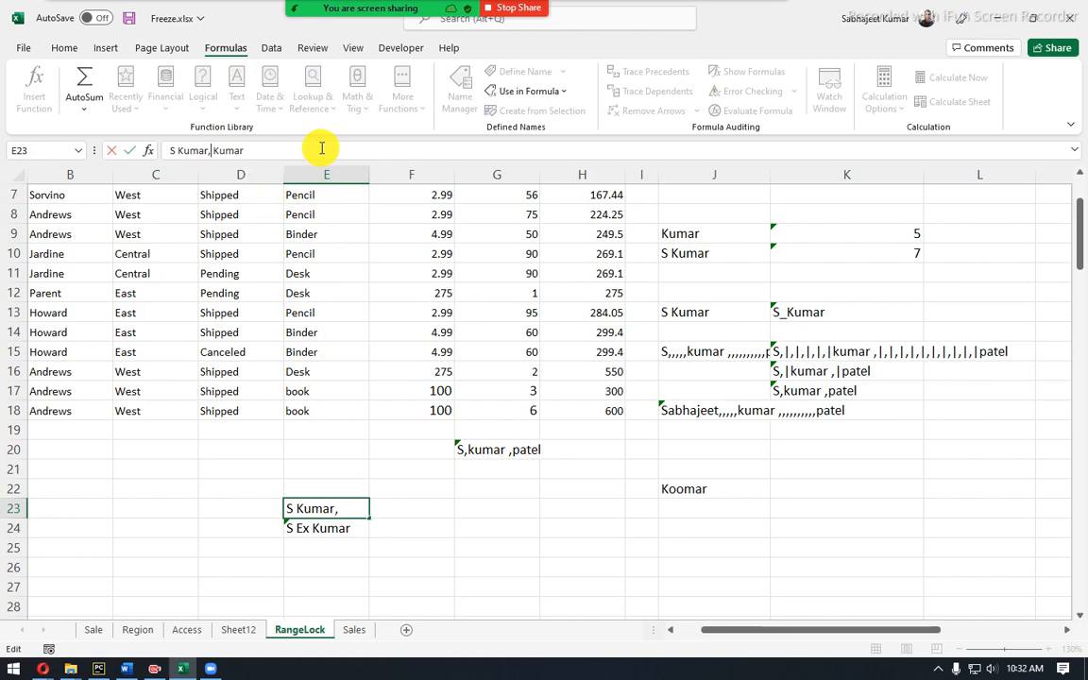
key(Return)
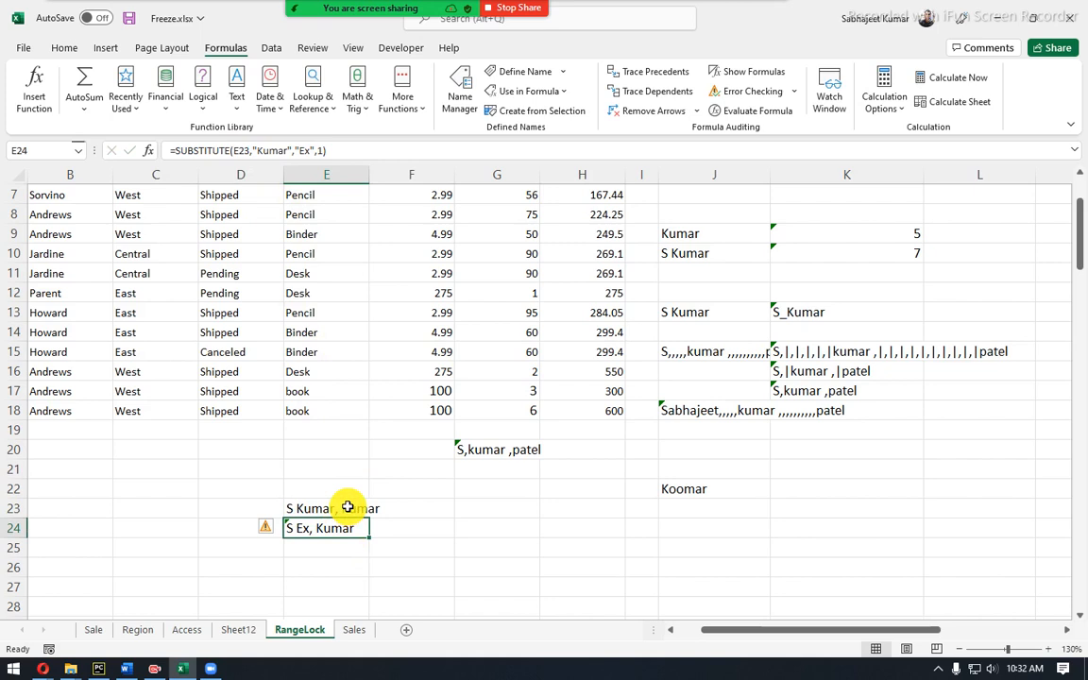
Append i to E23 so it reads S Kumar, Kumari.
click(351, 511)
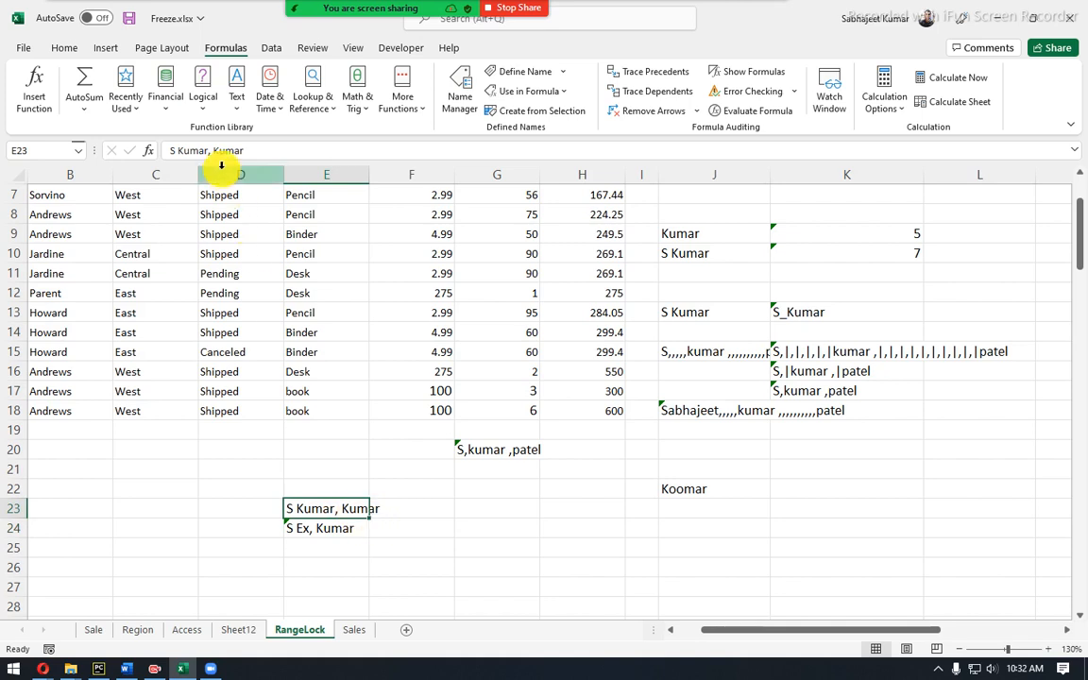
click(248, 154)
text(i)
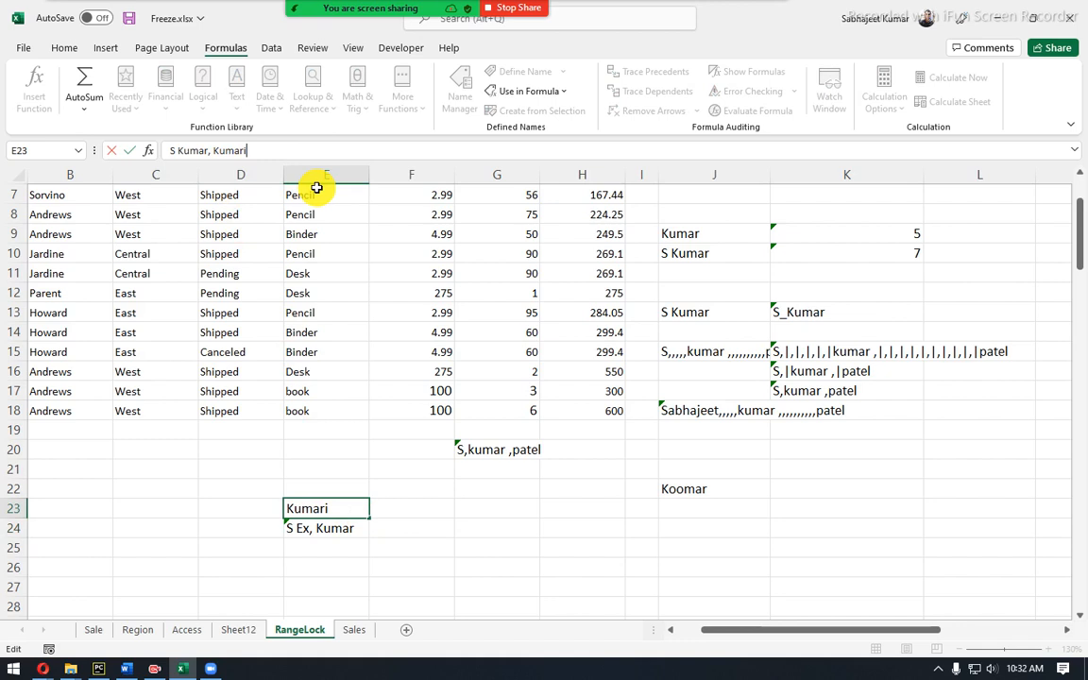
key(Return)
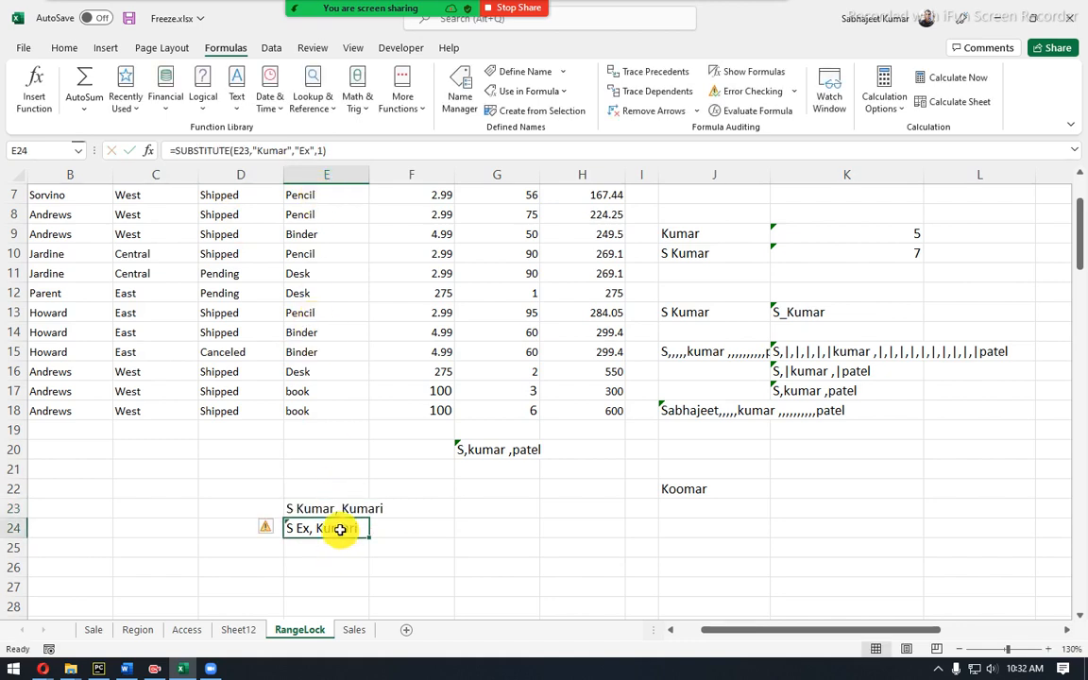
Change E24's SUBSTITUTE instance to 2 so it shows S Kumar, Exi.
click(316, 149)
drag(317, 149, 331, 149)
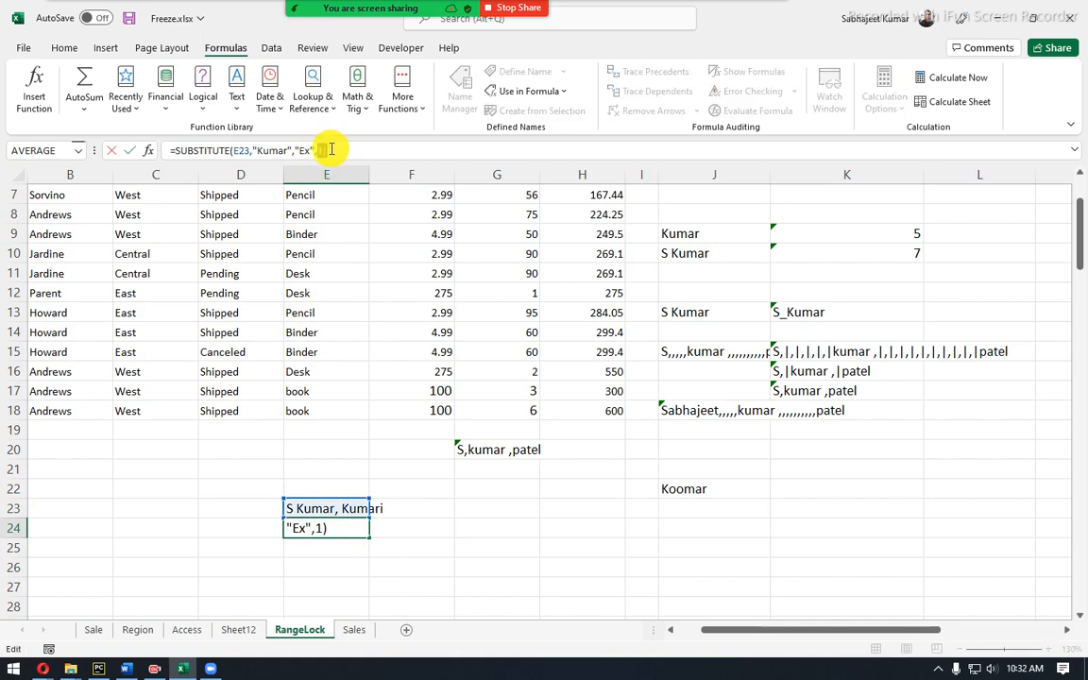
text(2)
key(Return)
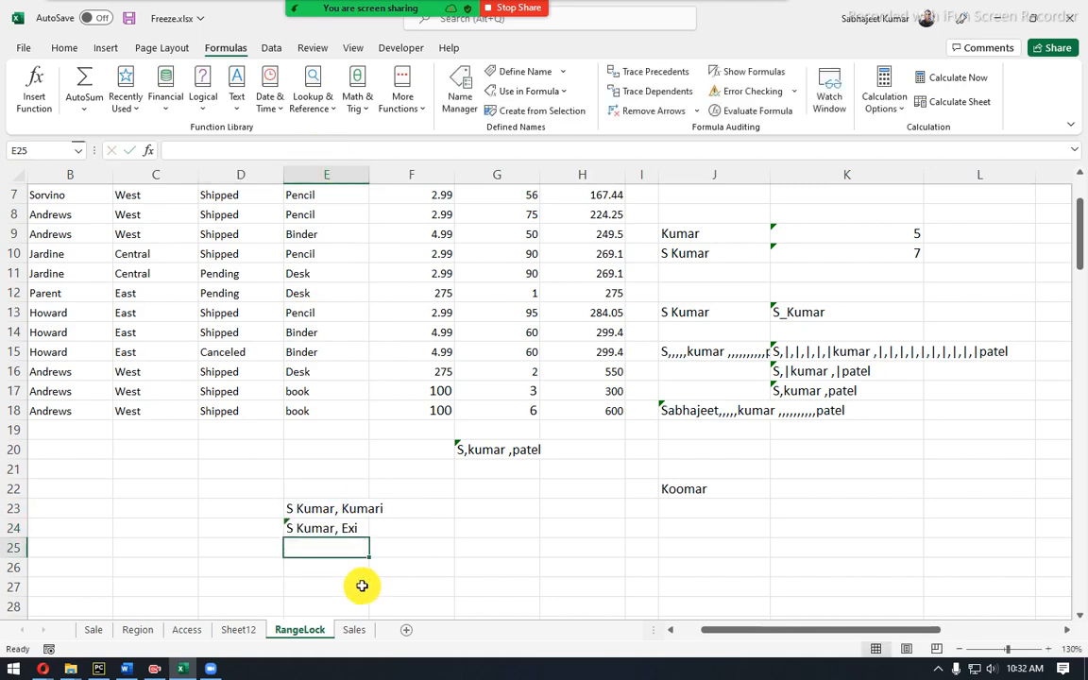
click(347, 527)
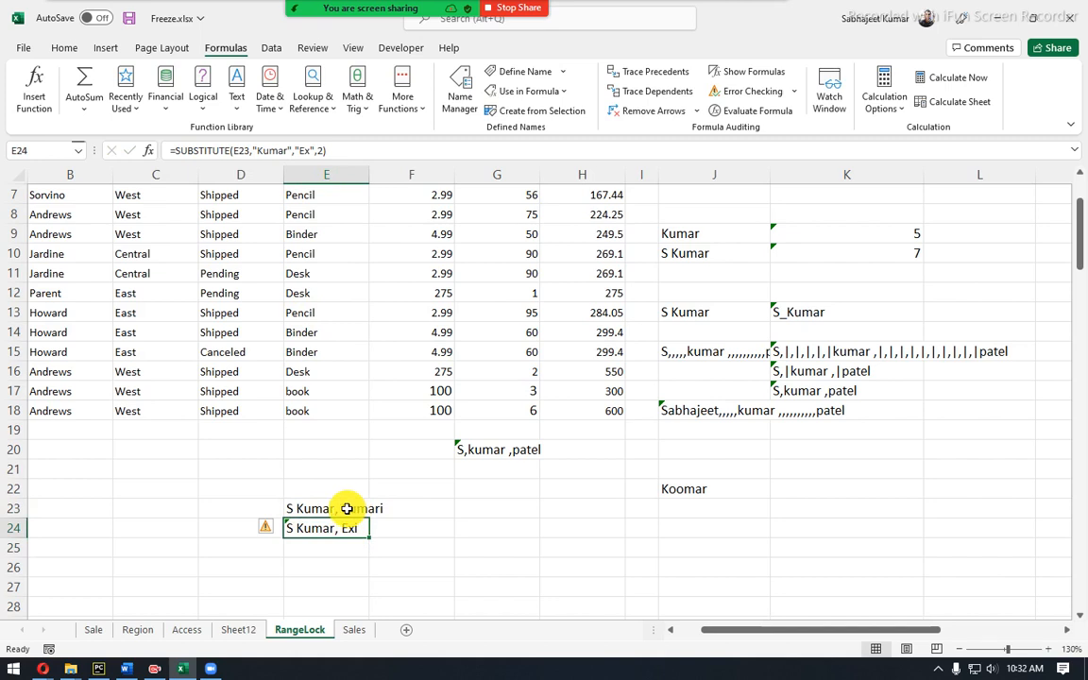
click(313, 508)
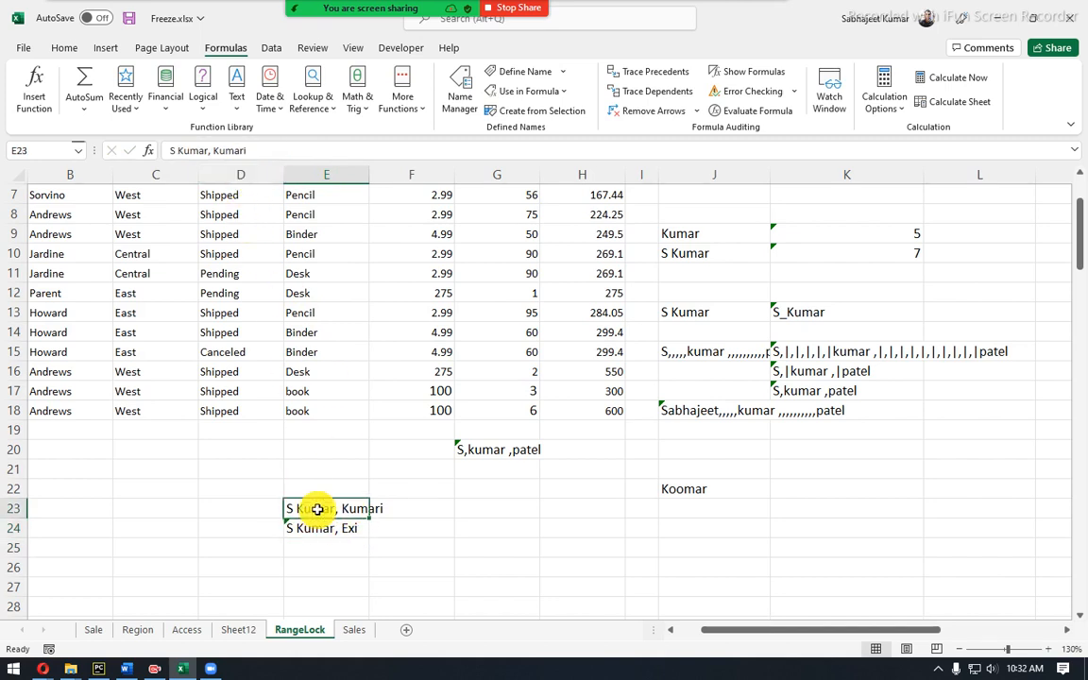
drag(215, 149, 244, 150)
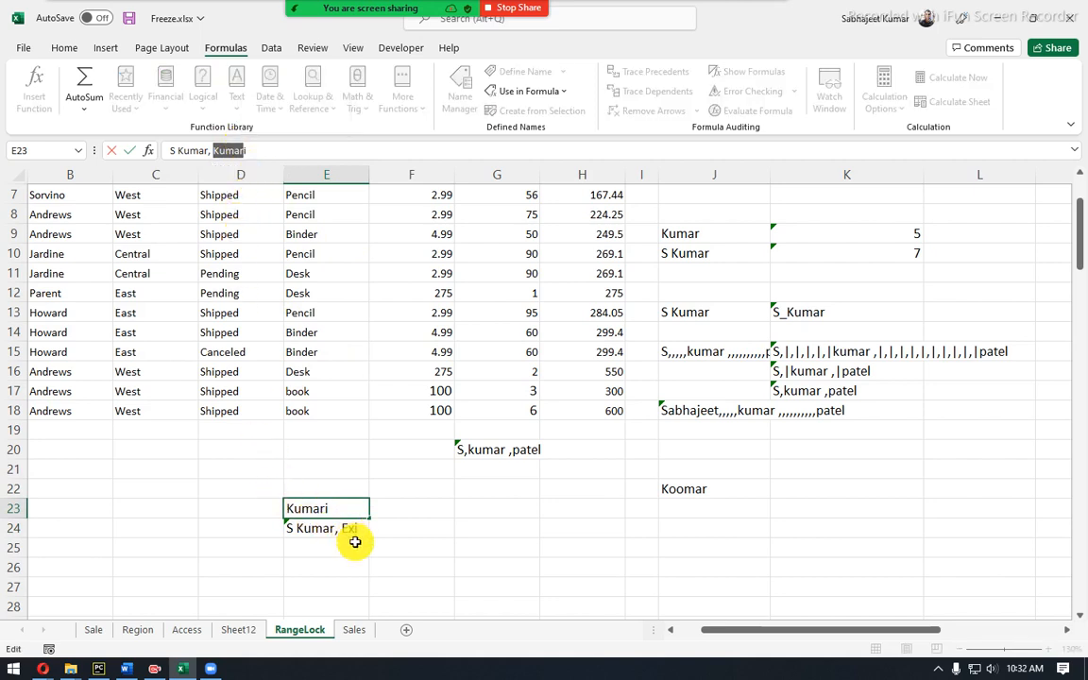
click(246, 150)
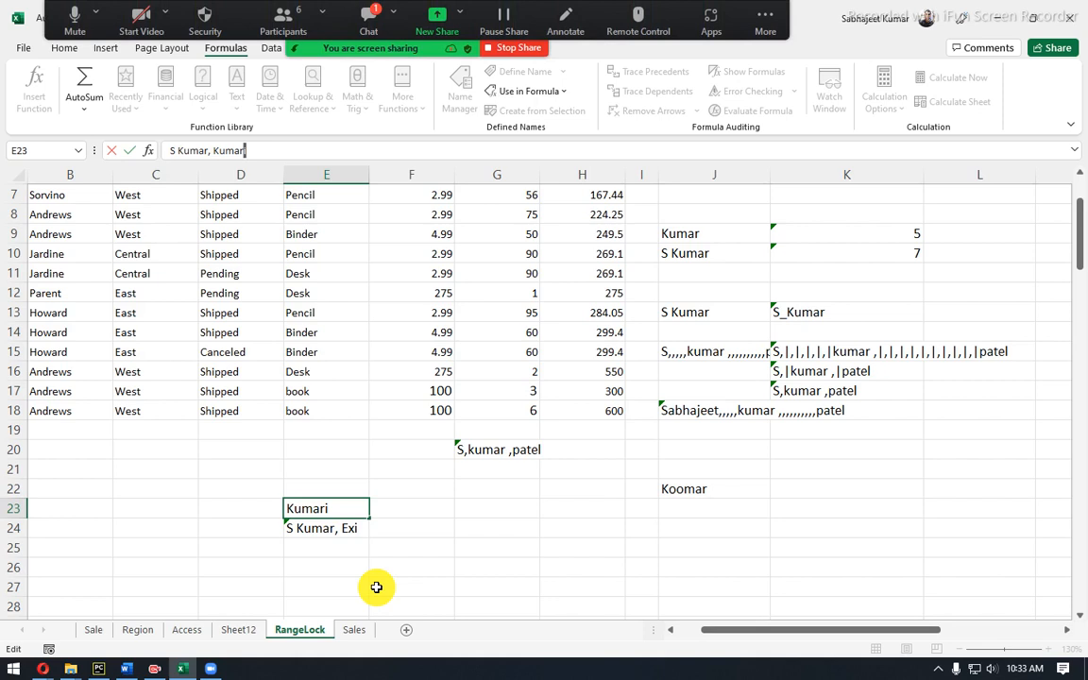
key(Return)
click(378, 23)
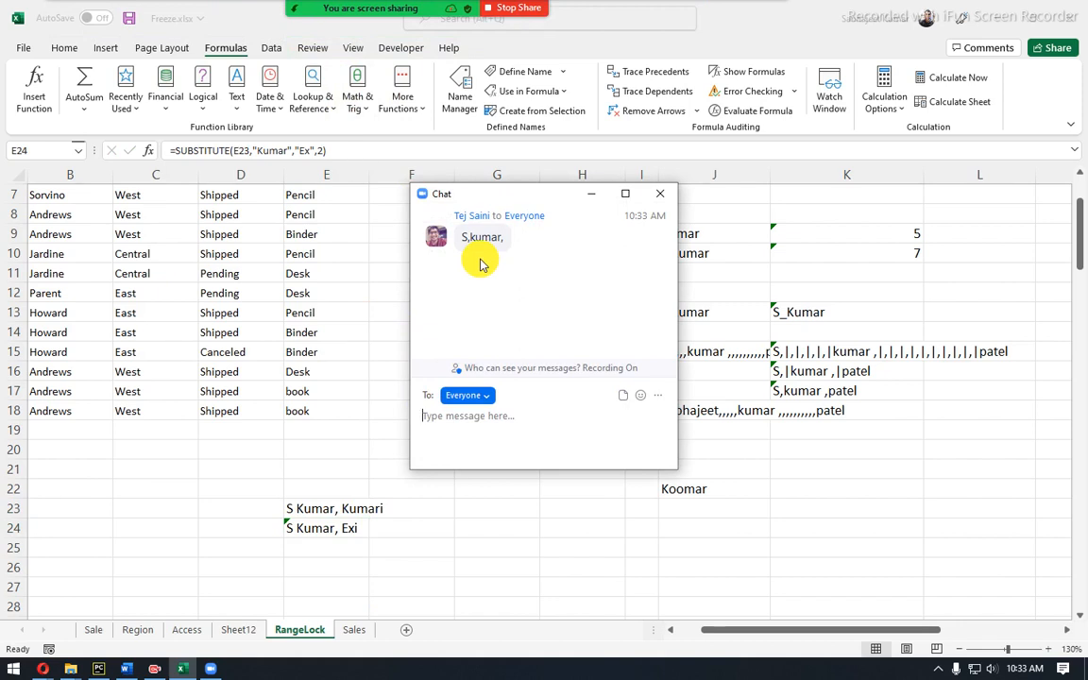
drag(444, 193, 196, 158)
click(427, 550)
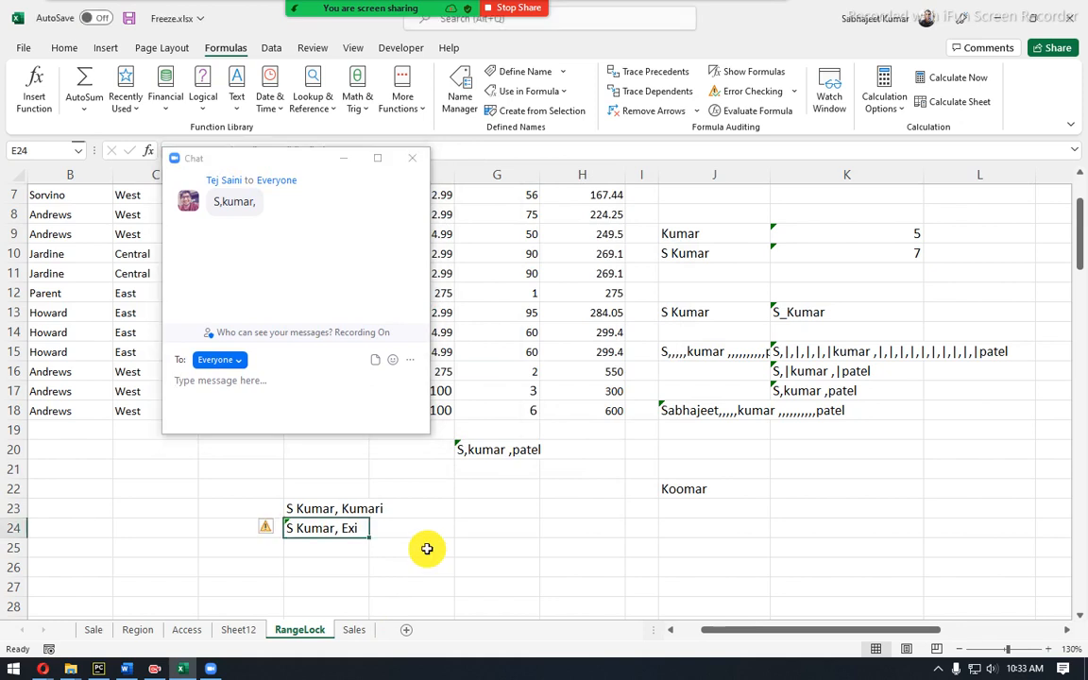
Enter the test text S,Kumar, in cell G23.
click(493, 503)
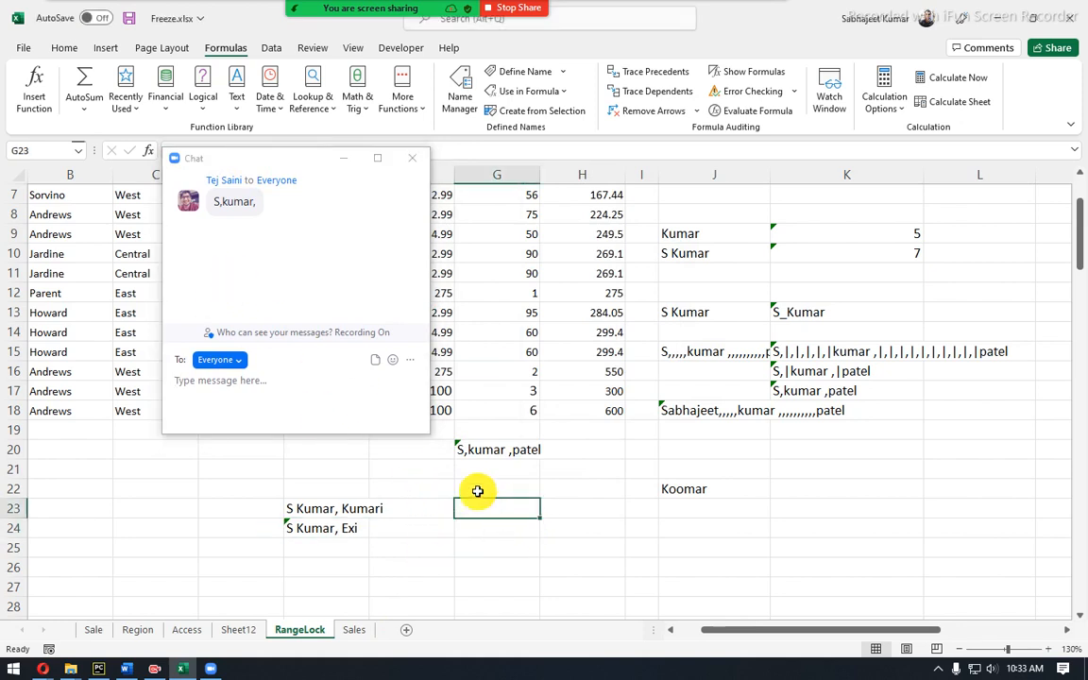
text(S)
text(kumar,)
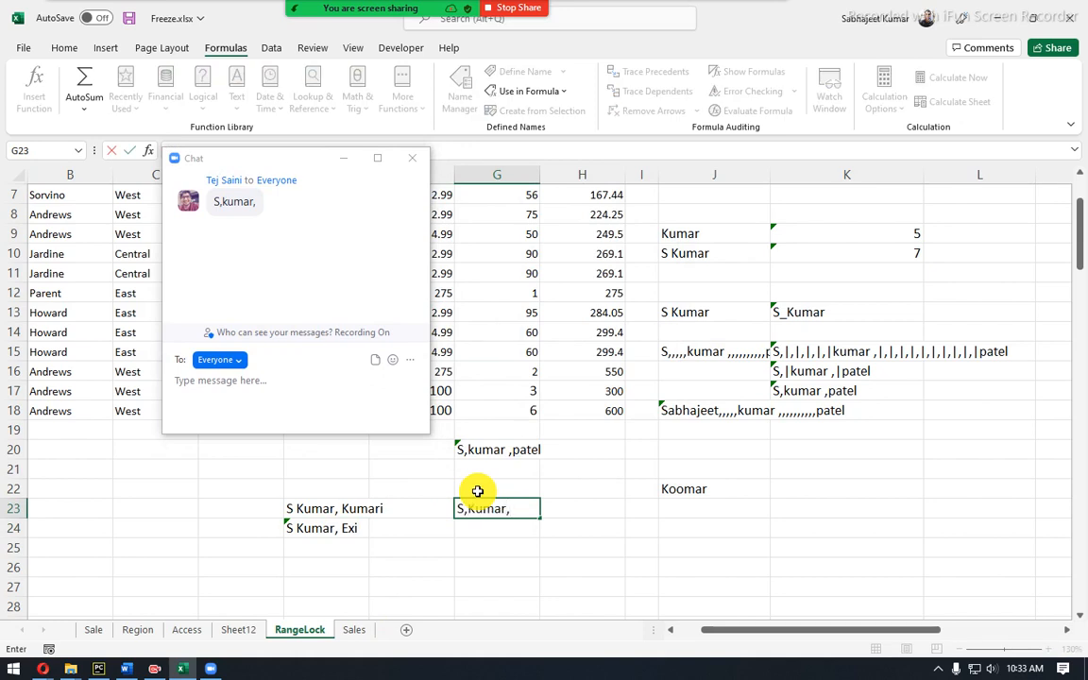
key(Return)
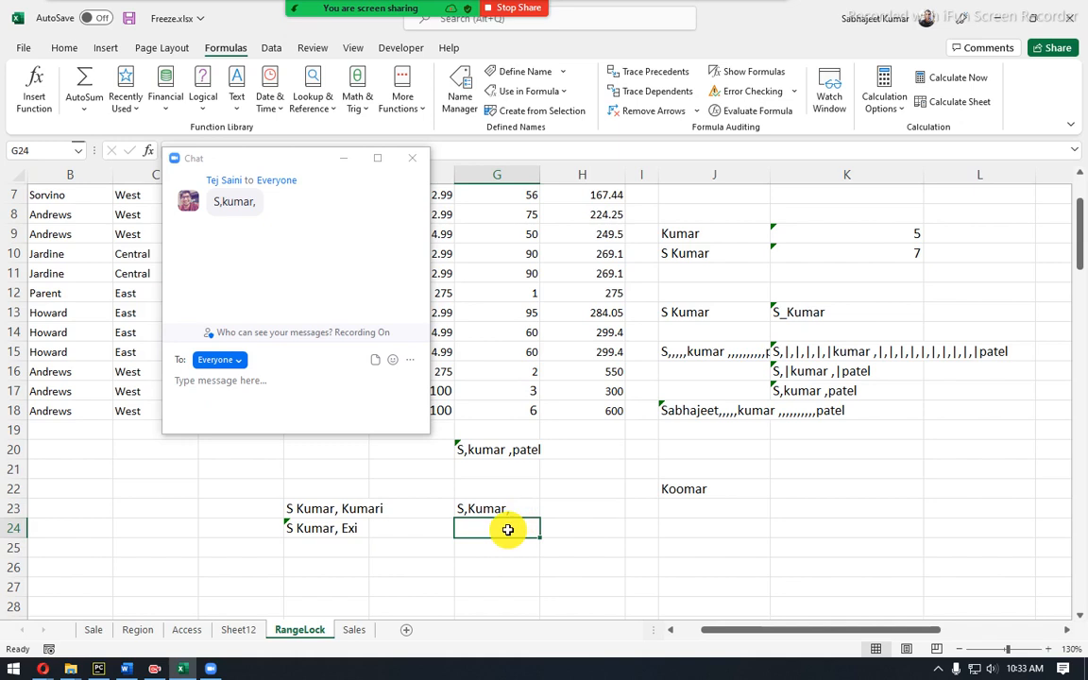
Enter =SUBSTITUTE(G23,",","") in G24 to get SKumar, then hide the chat.
text(=sub)
key(Tab)
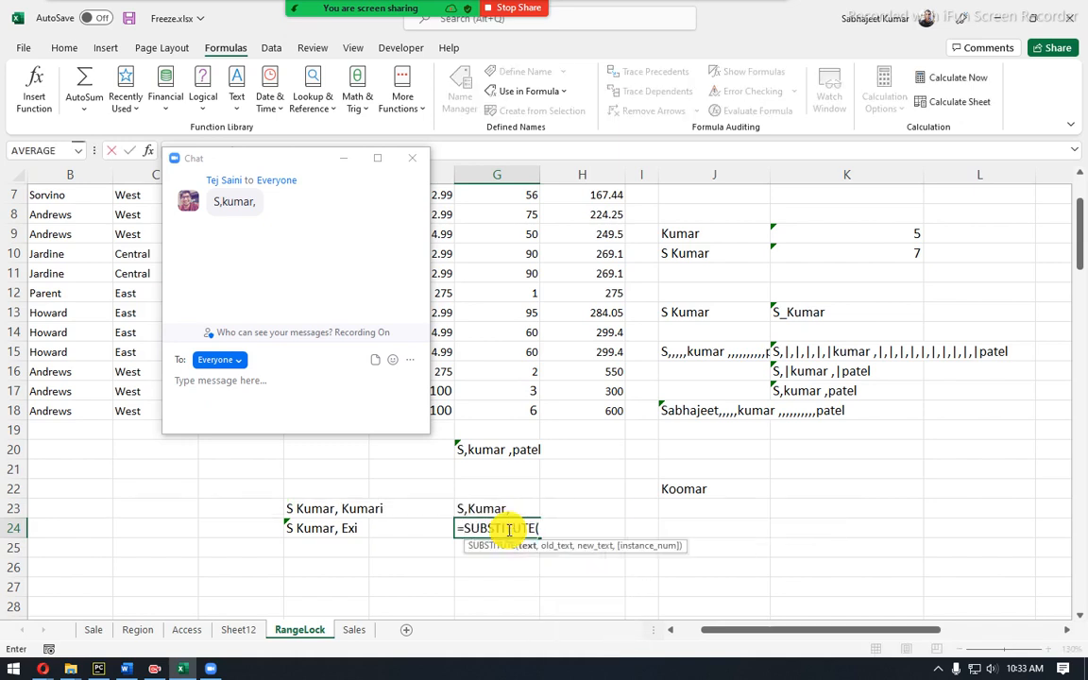
key(Up)
text(,",",)
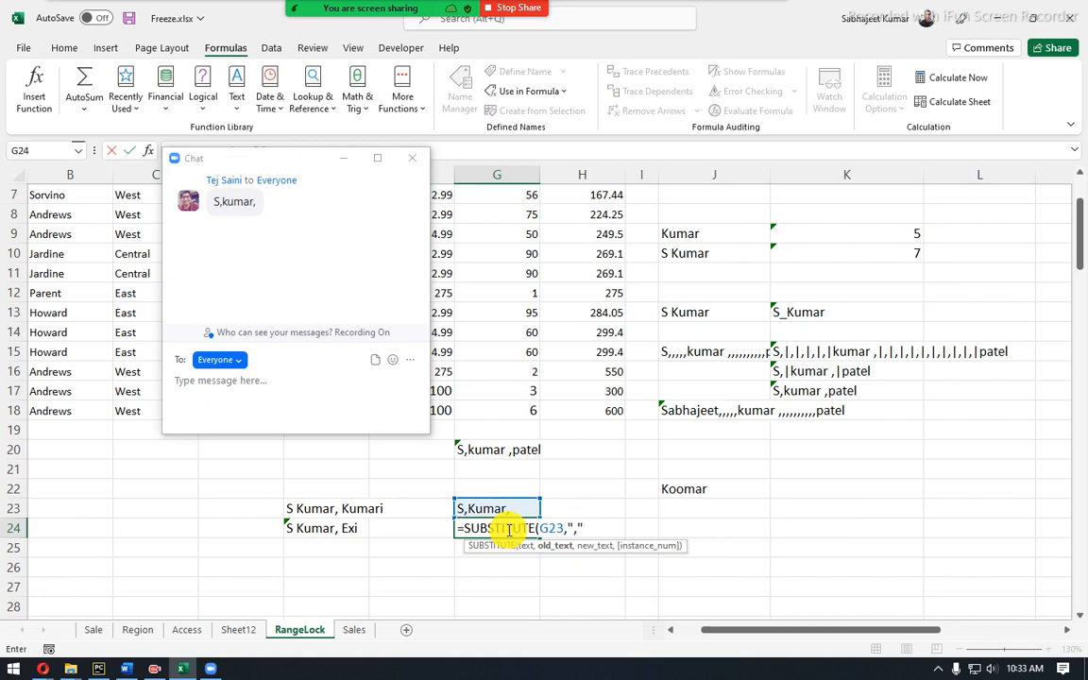
text("")
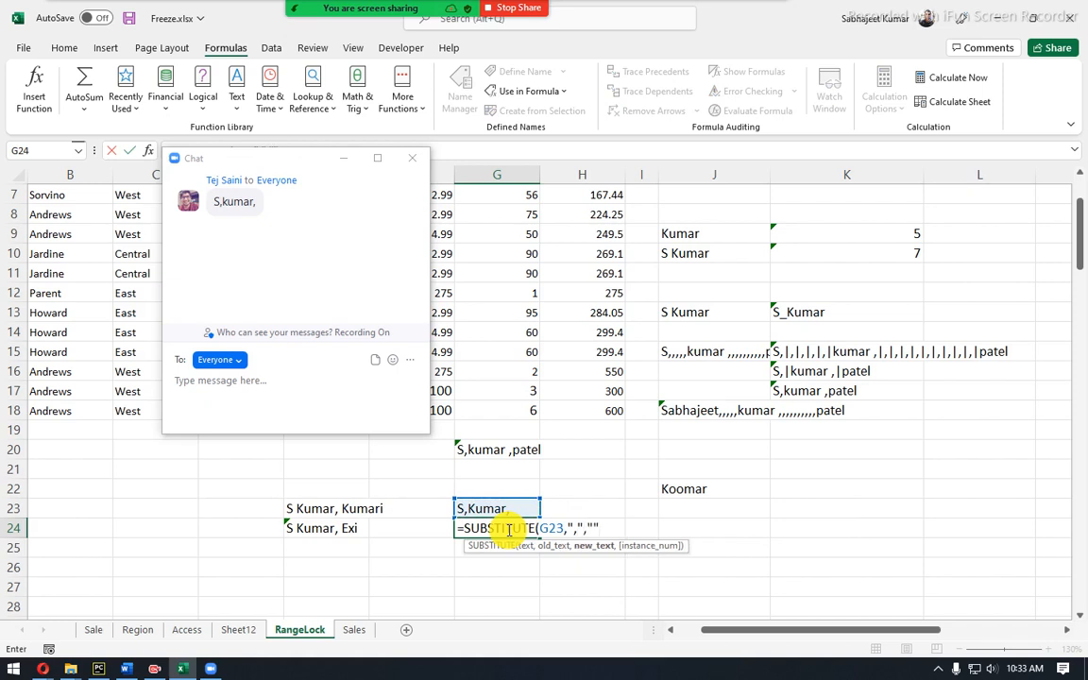
key(Return)
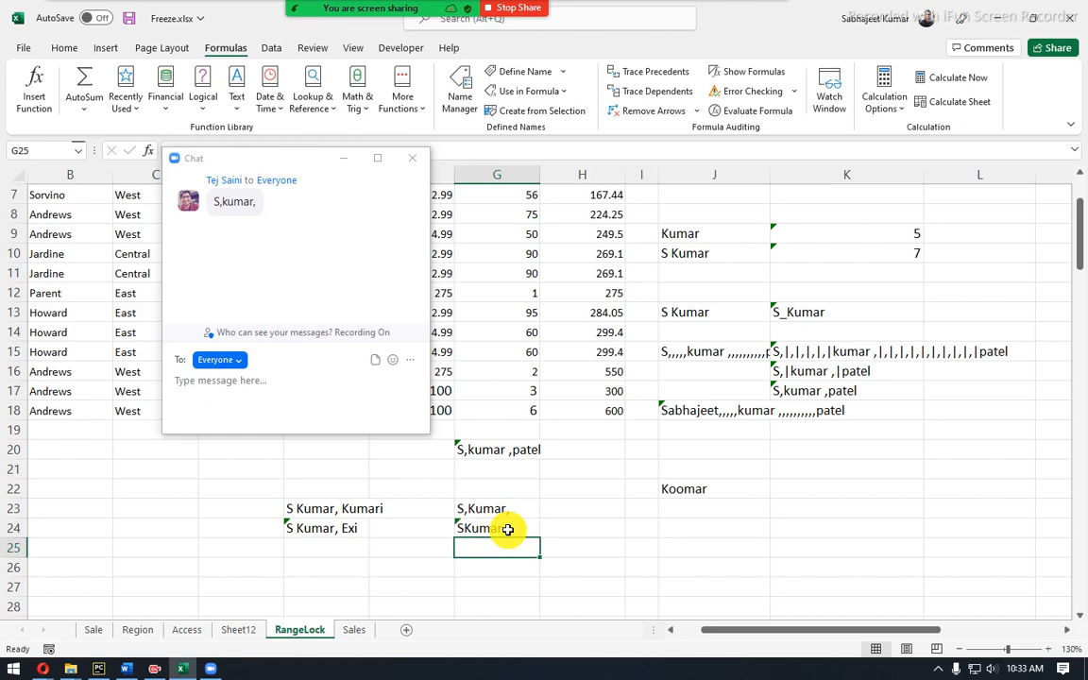
click(508, 530)
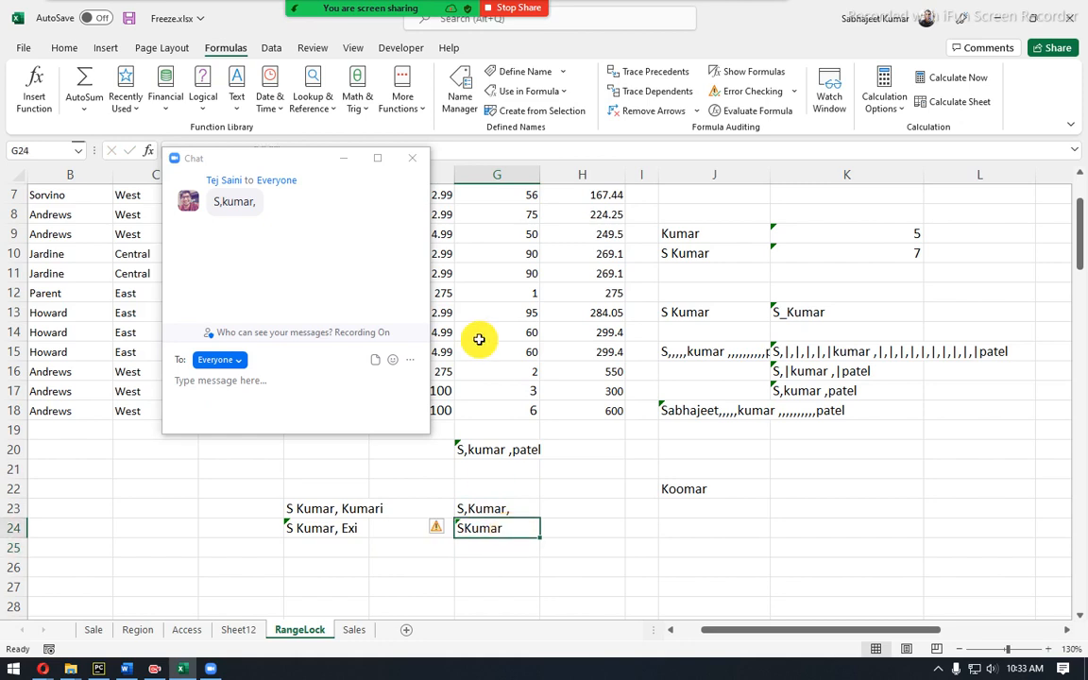
click(343, 158)
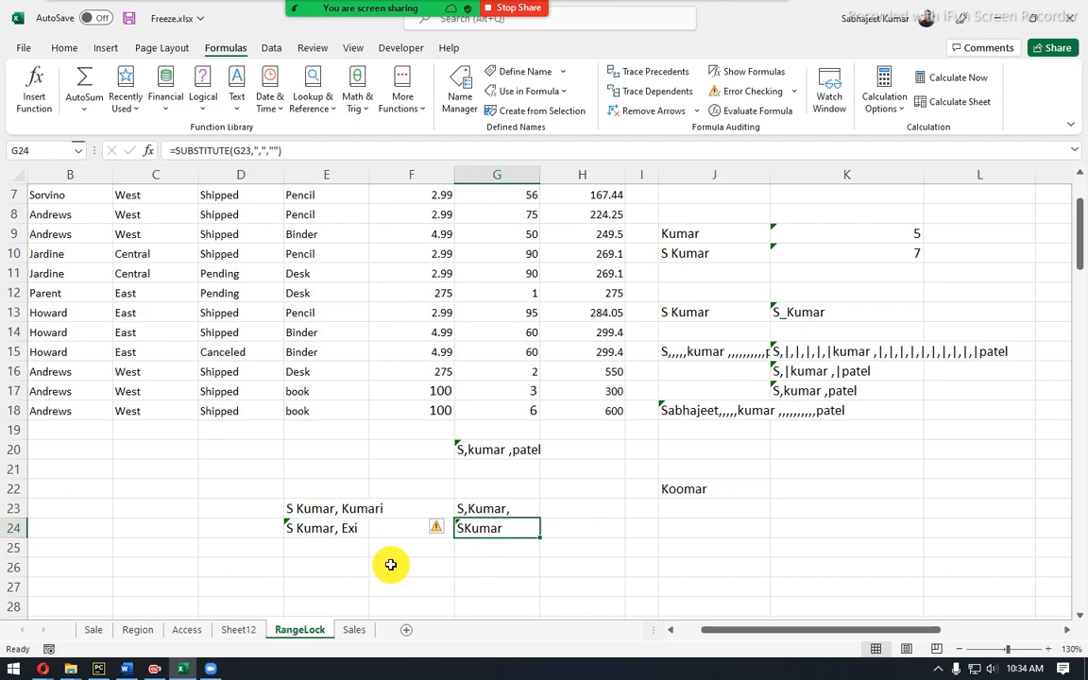
click(399, 491)
scroll(398, 491, up, 2)
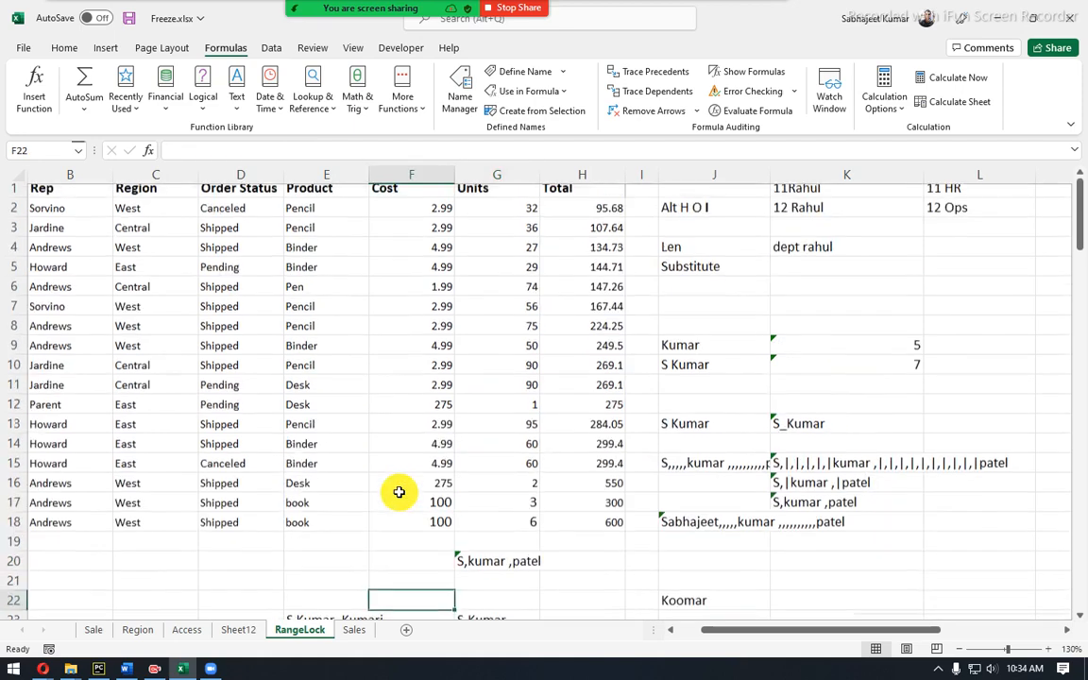
scroll(399, 491, down, 2)
scroll(399, 491, up, 2)
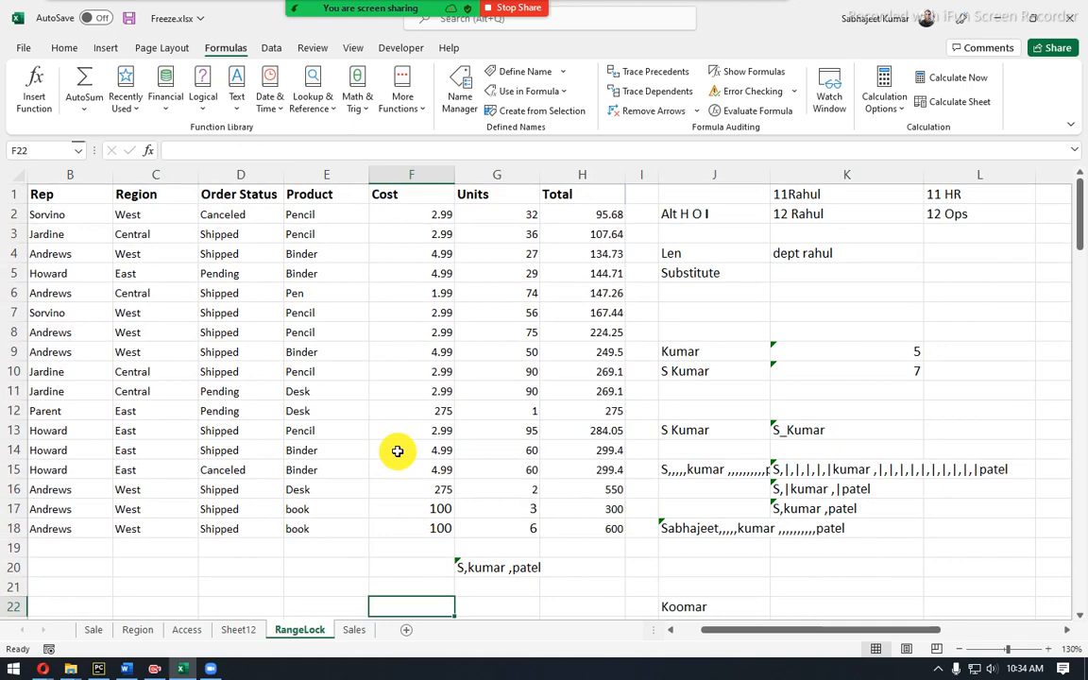
scroll(394, 472, down, 2)
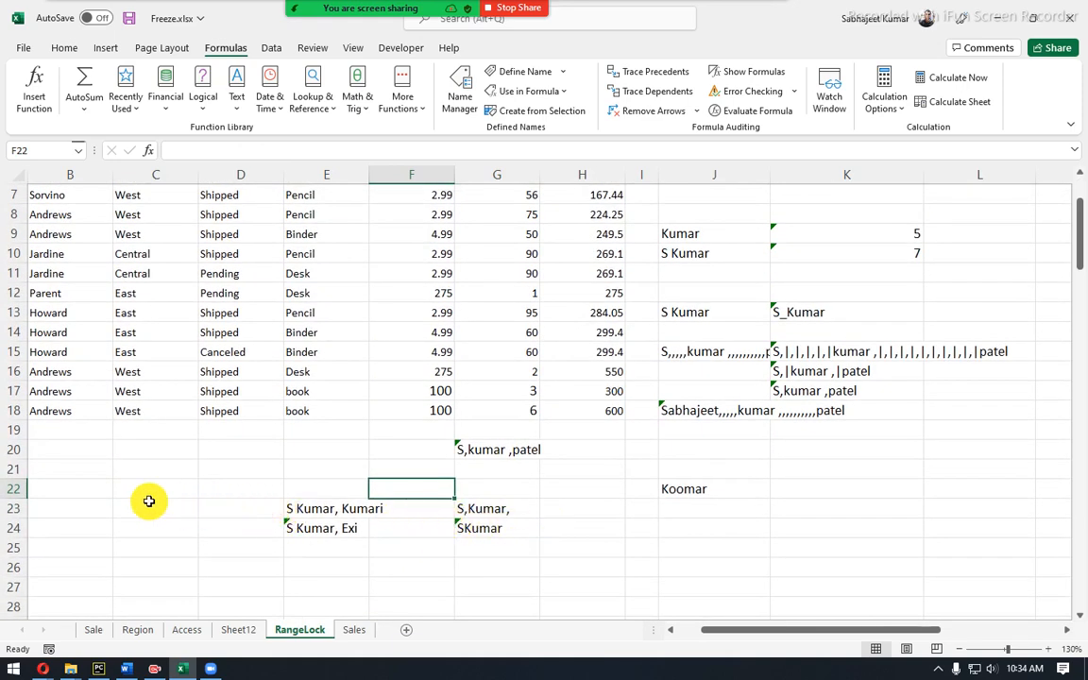
scroll(111, 514, down, 2)
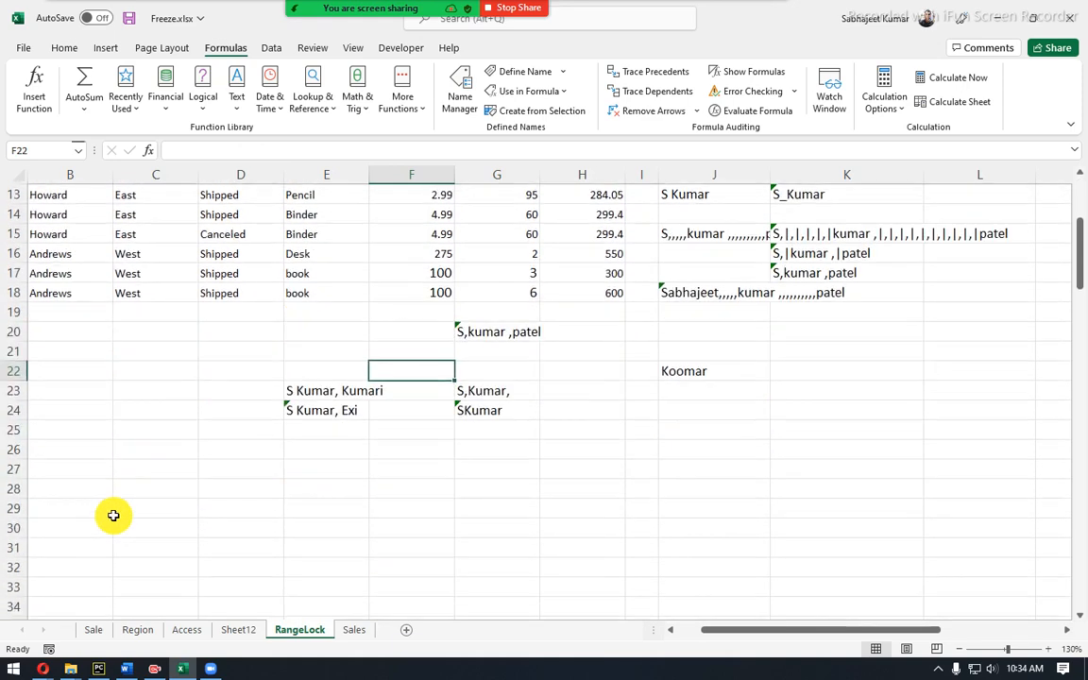
click(69, 446)
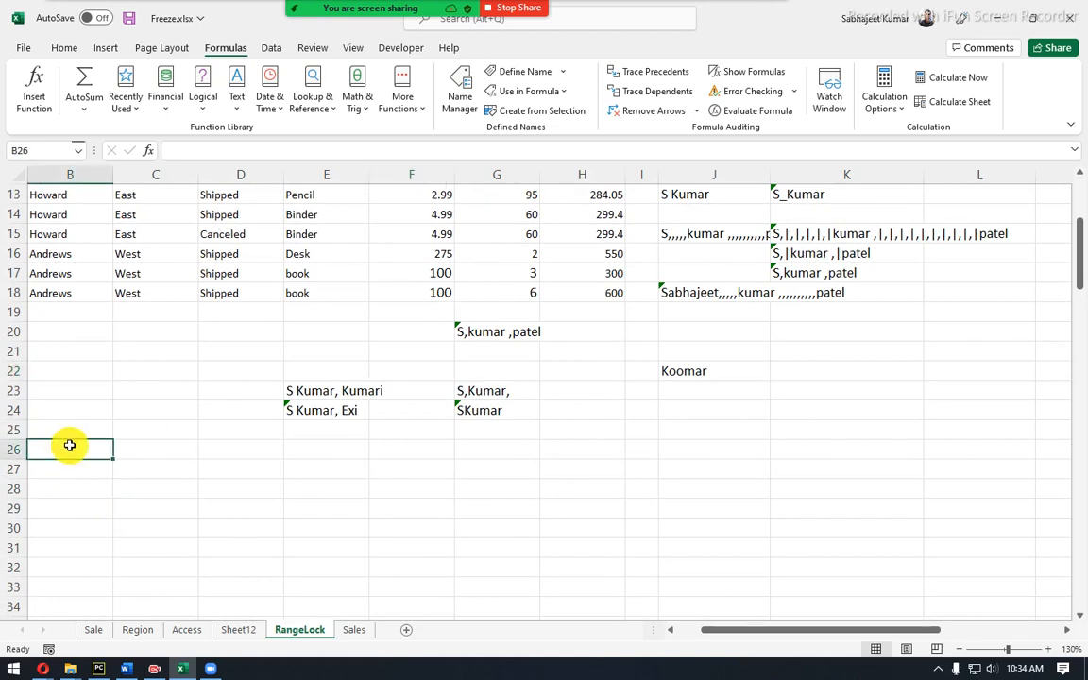
List Left, Right, Mid, Search, Find and Exact down B26:B31.
text(Left)
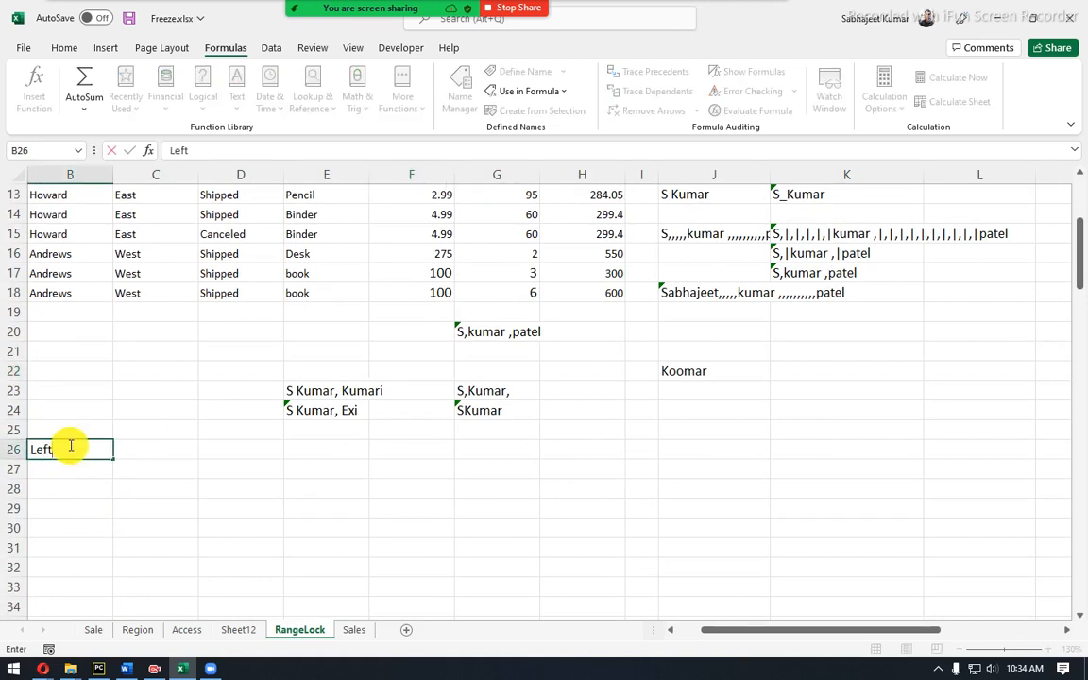
key(Return)
text(Right)
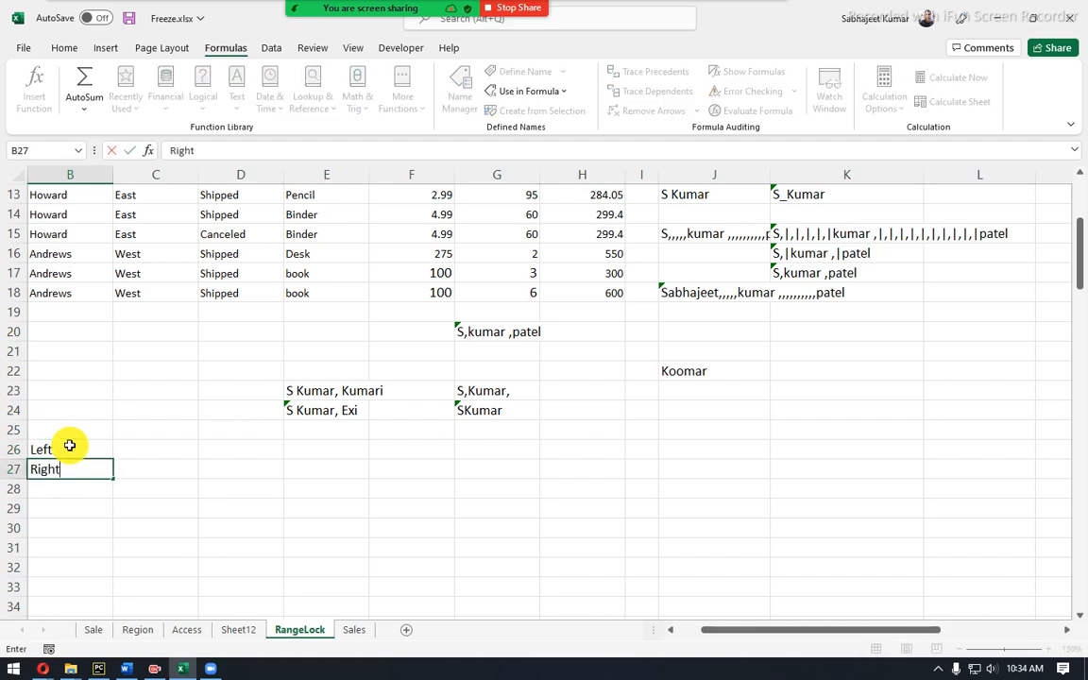
key(Return)
text(Mid)
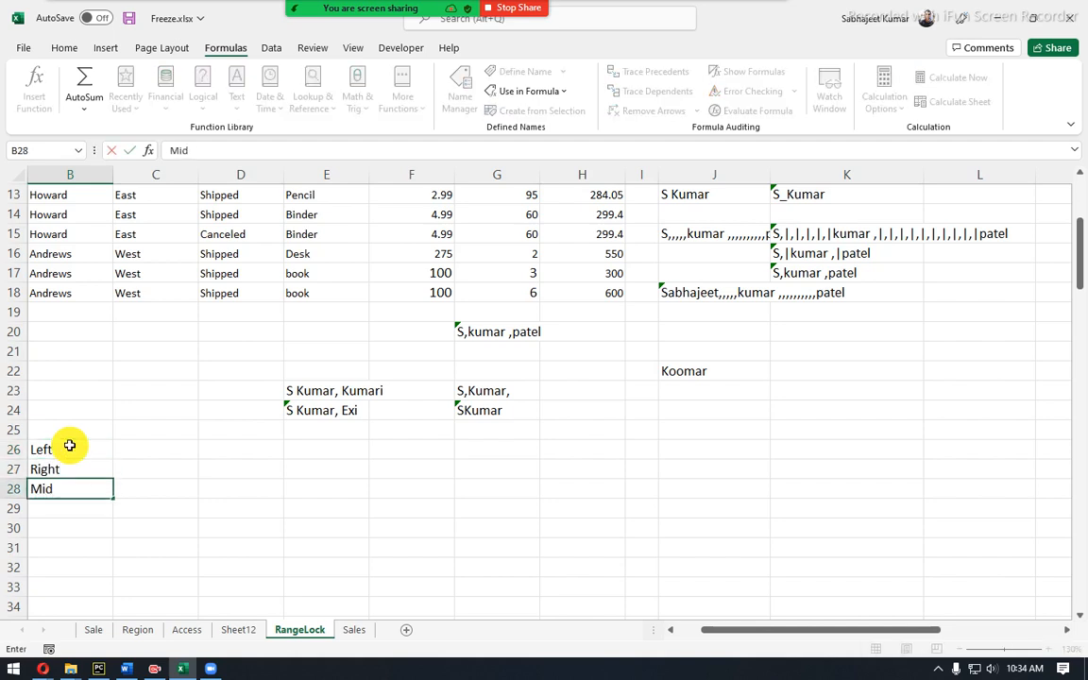
key(Return)
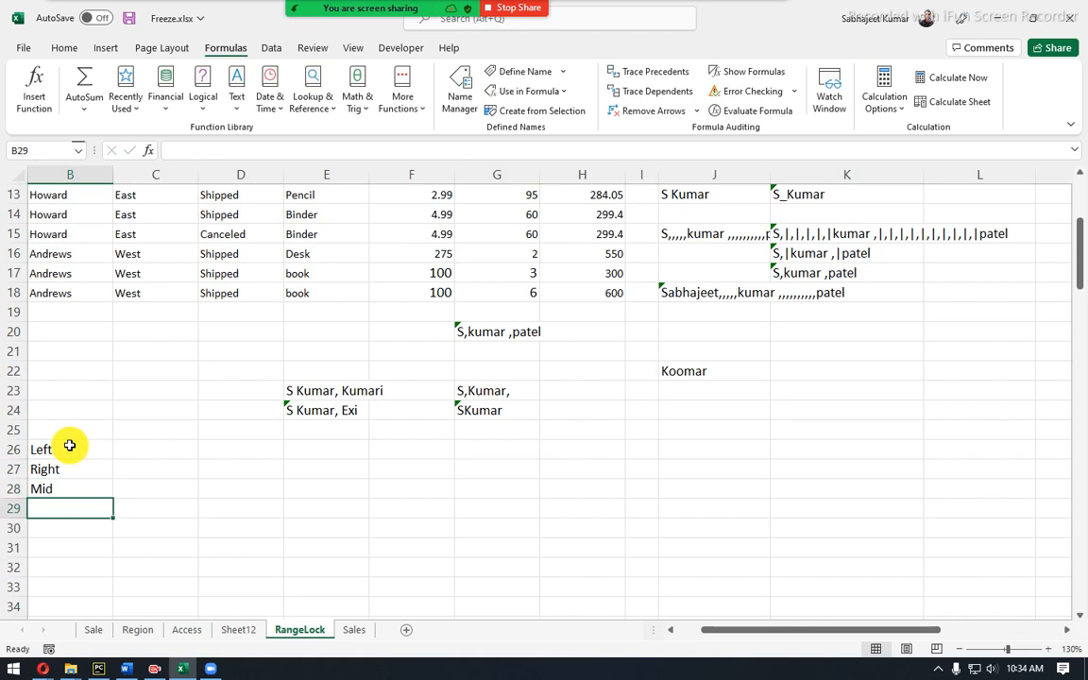
text(Search)
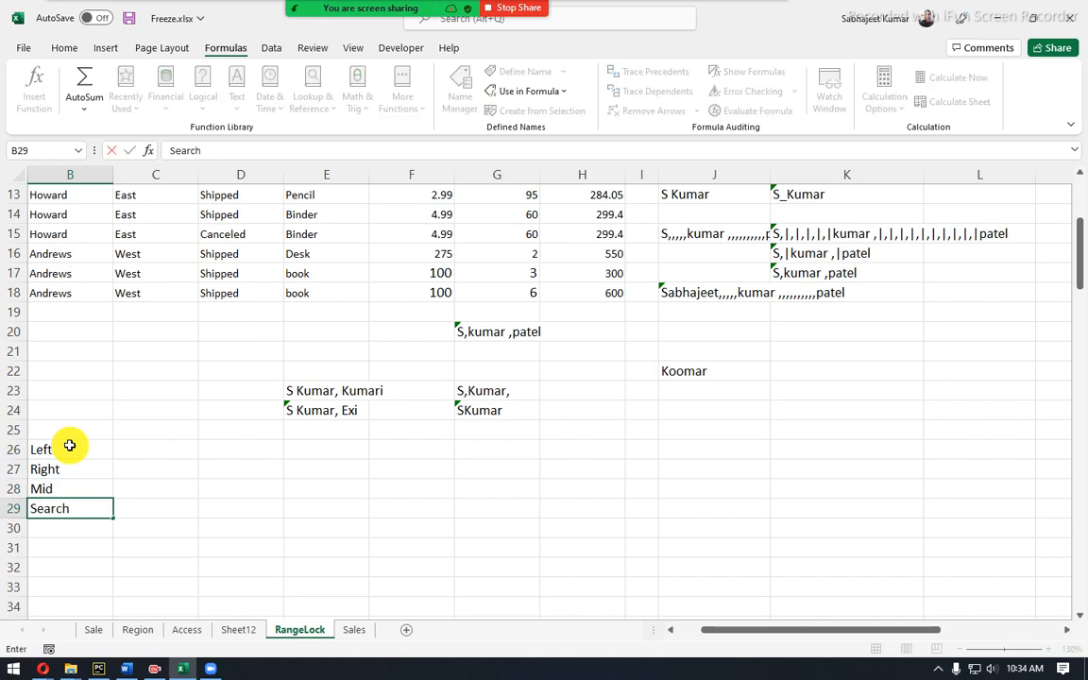
key(Return)
text(Find)
key(Return)
text(Exact)
key(Return)
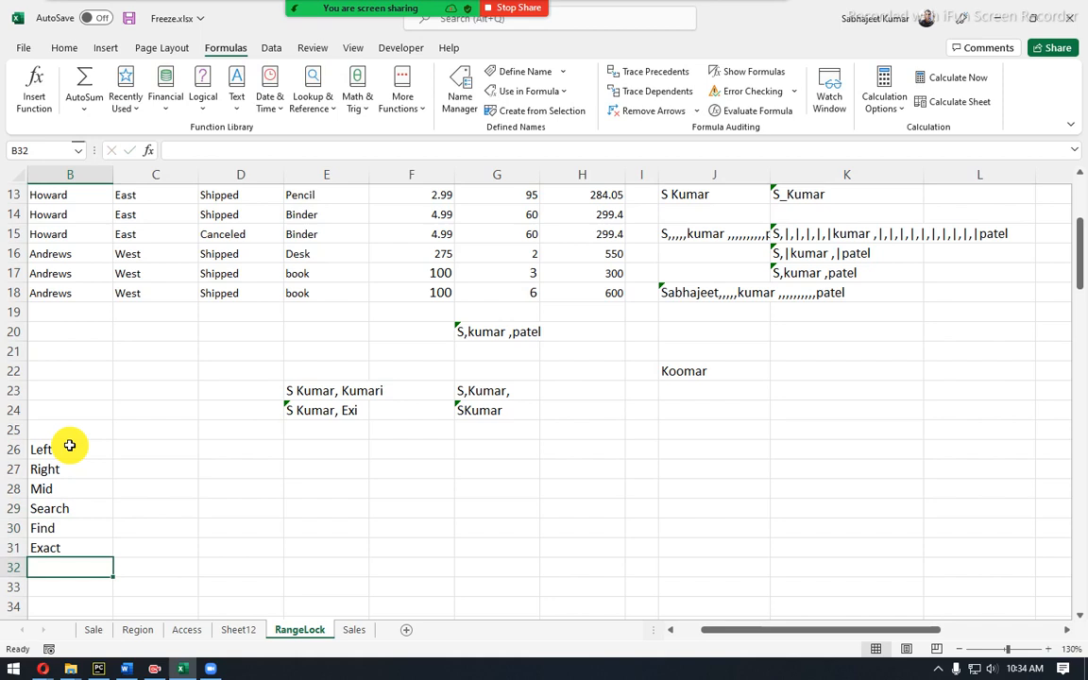
Add issnumber in B32 and Istext in B33.
text(iss)
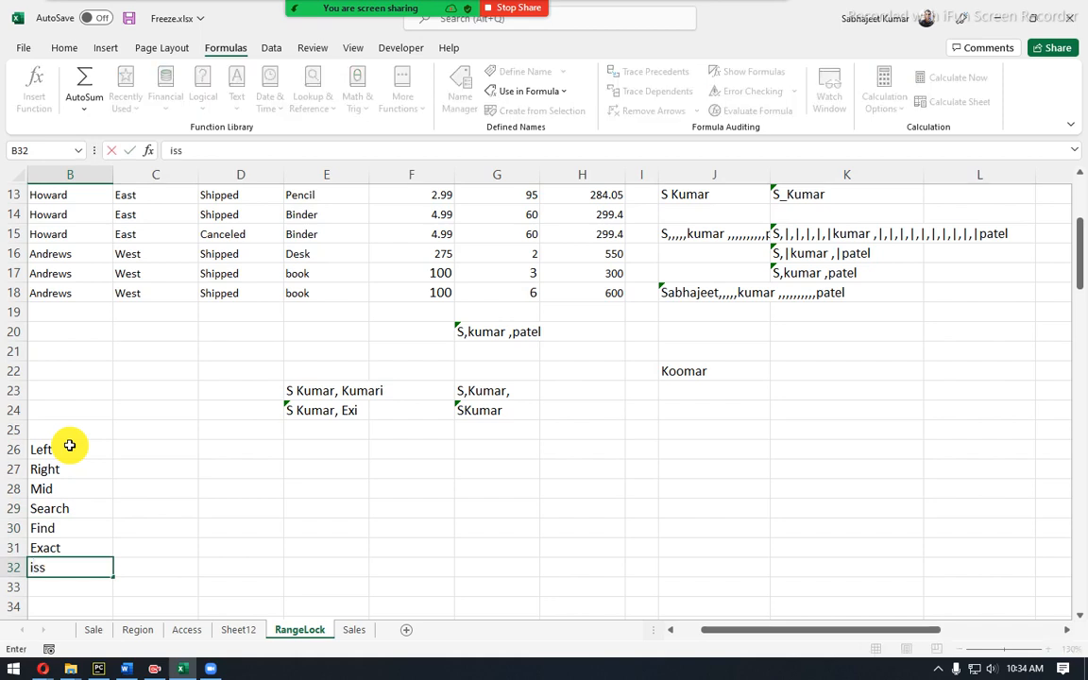
text(number)
key(Return)
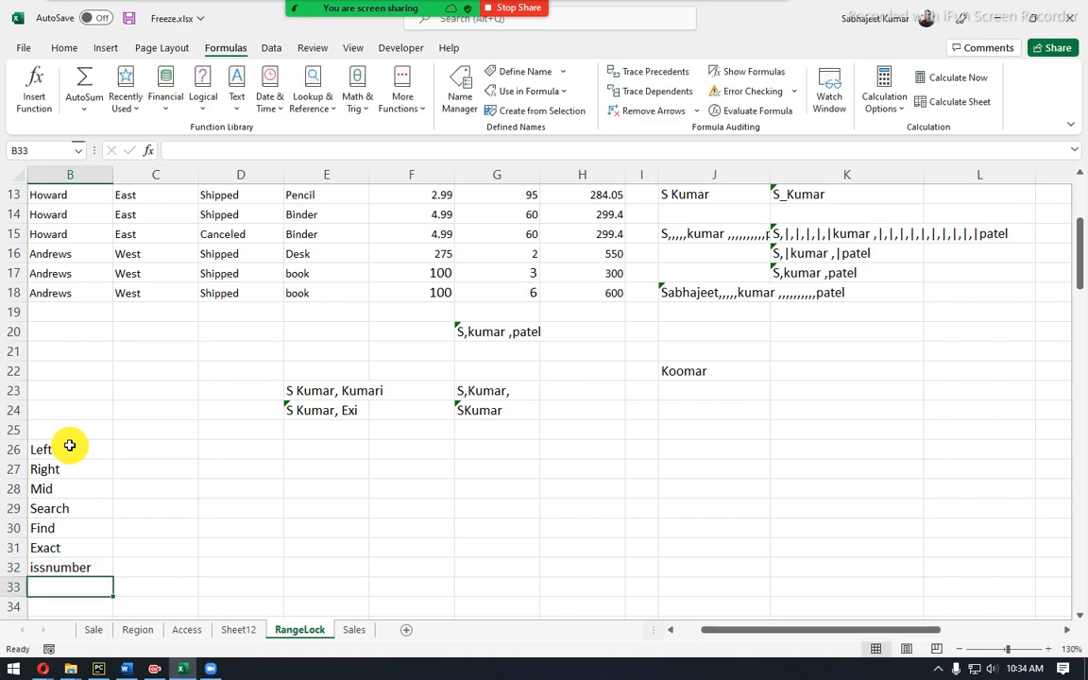
text(i)
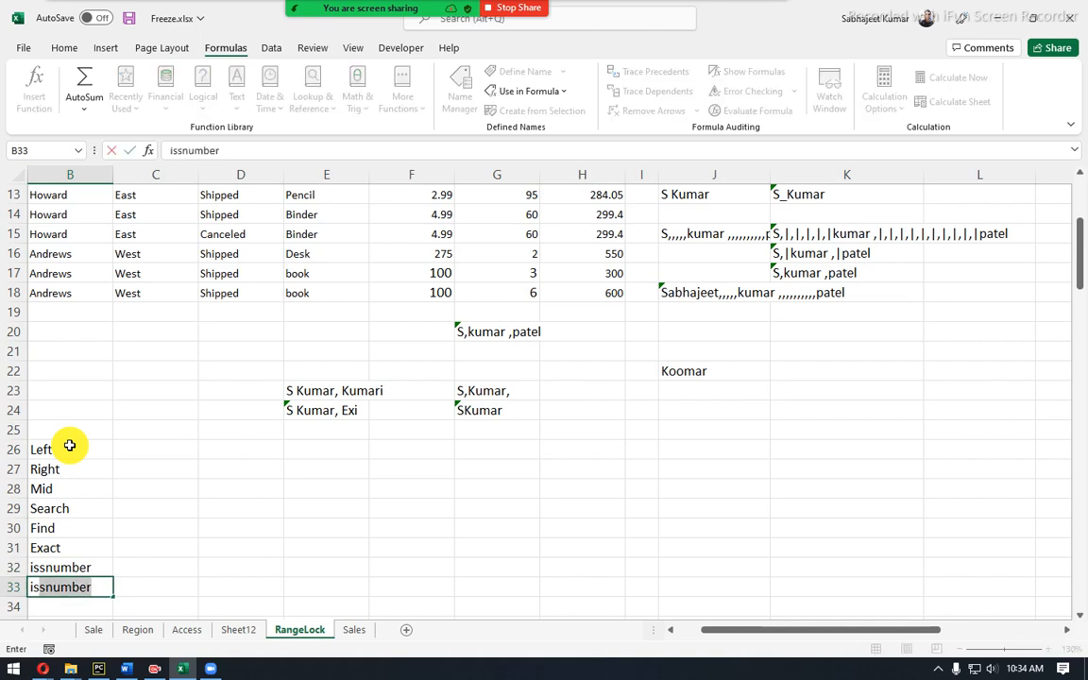
key(Escape)
text(=ist)
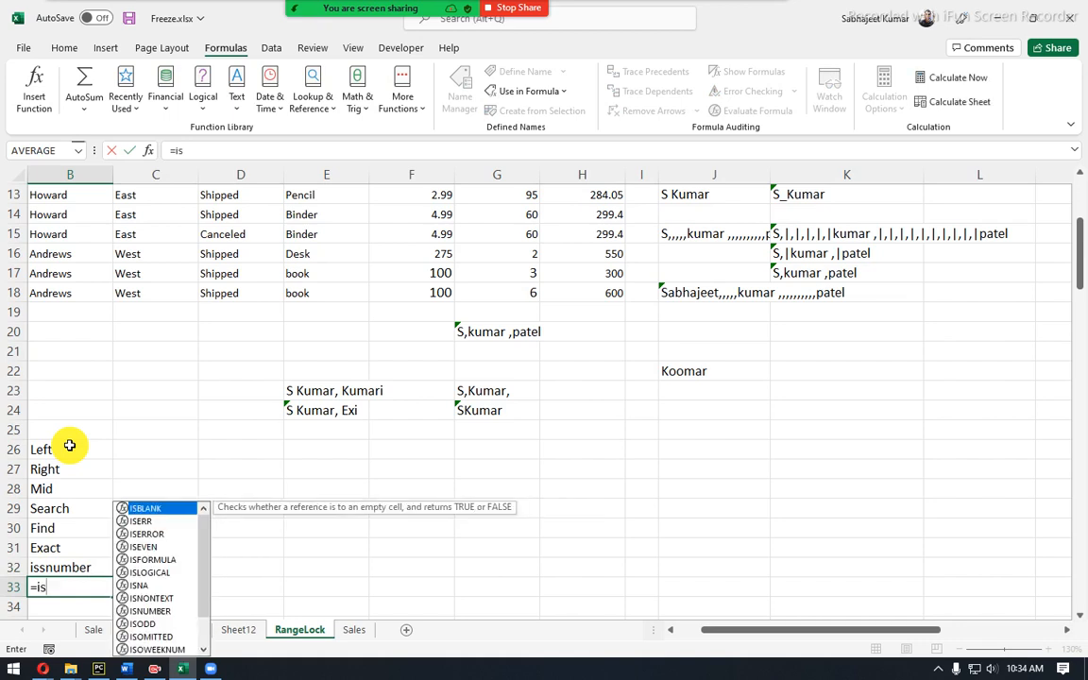
key(Escape)
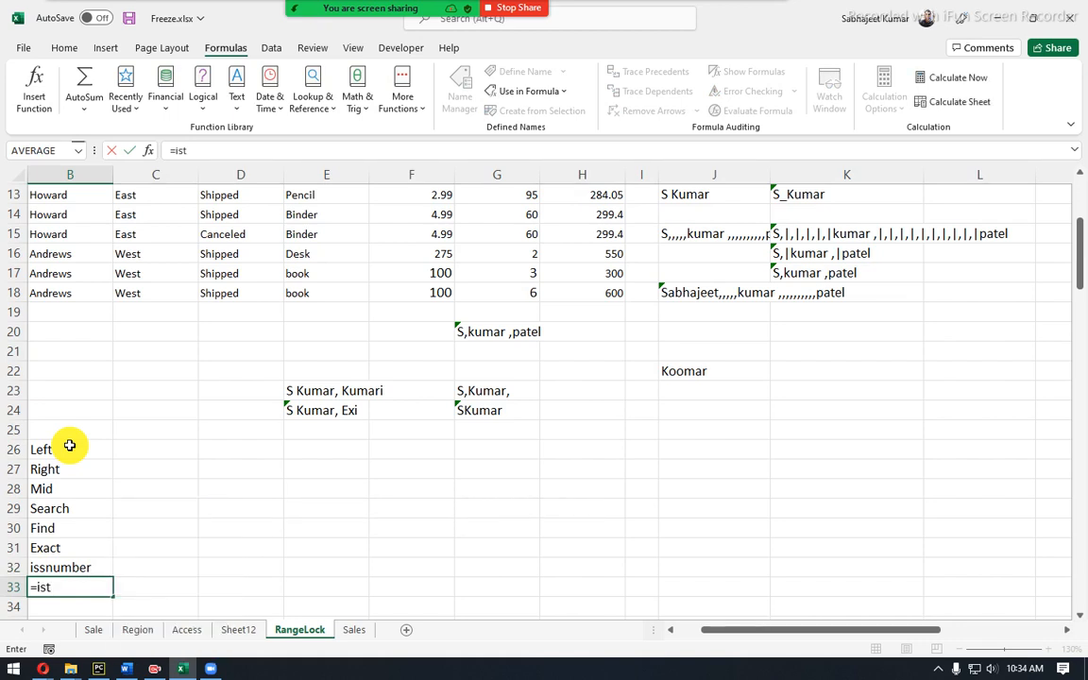
key(Escape)
text(Is)
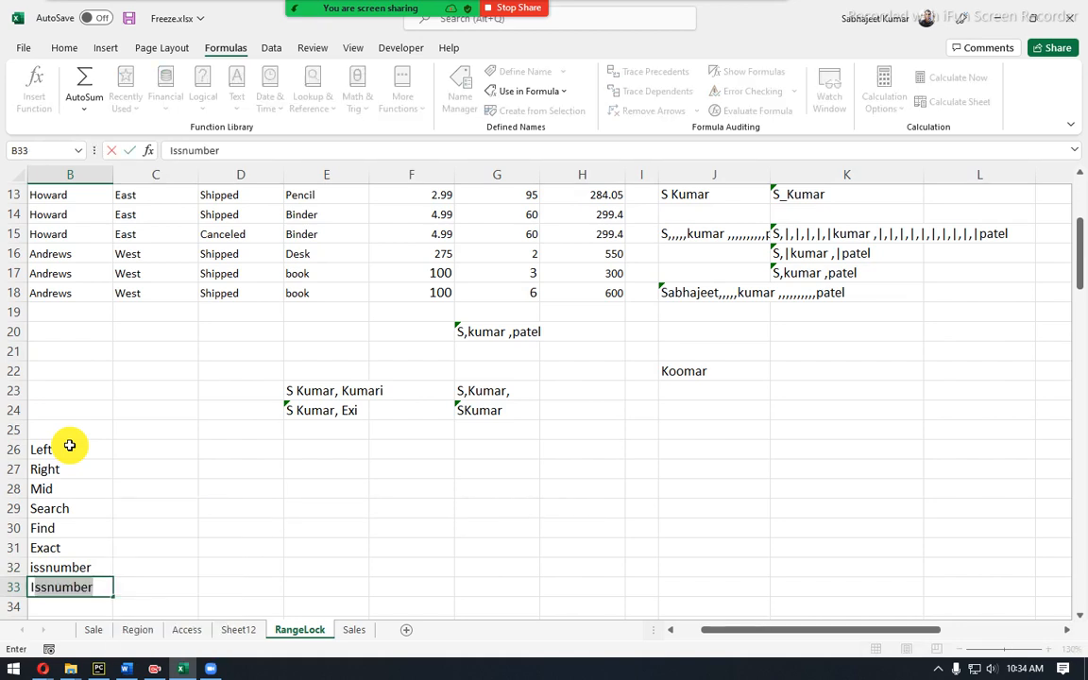
text(text)
key(Return)
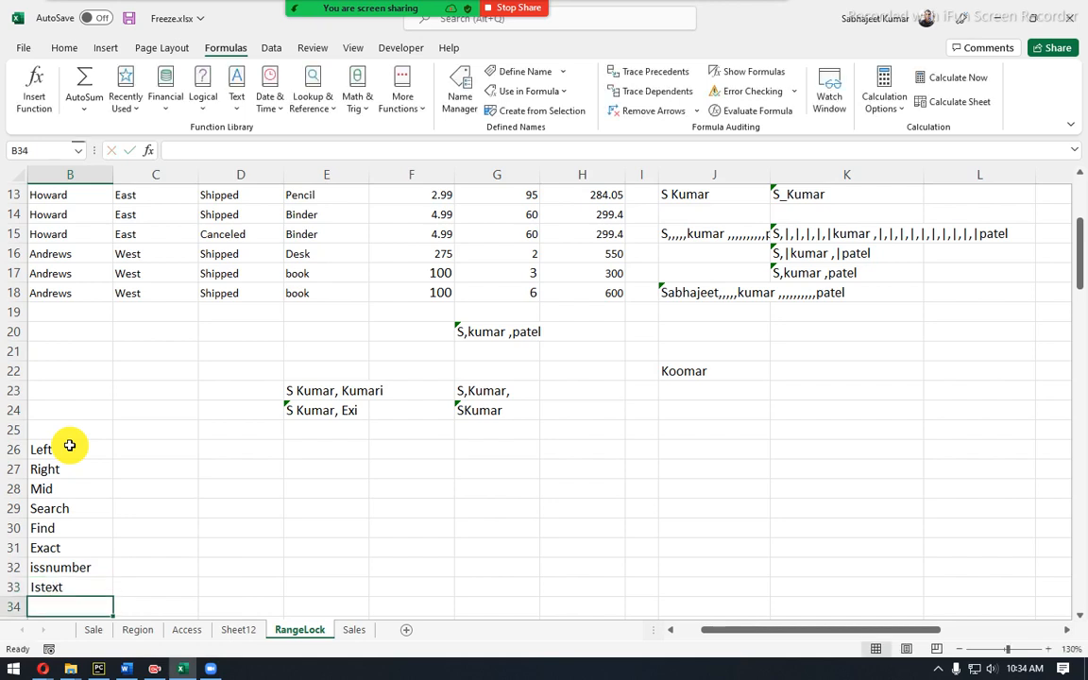
Enter isnontext as plain text in B34.
scroll(69, 446, down, 4)
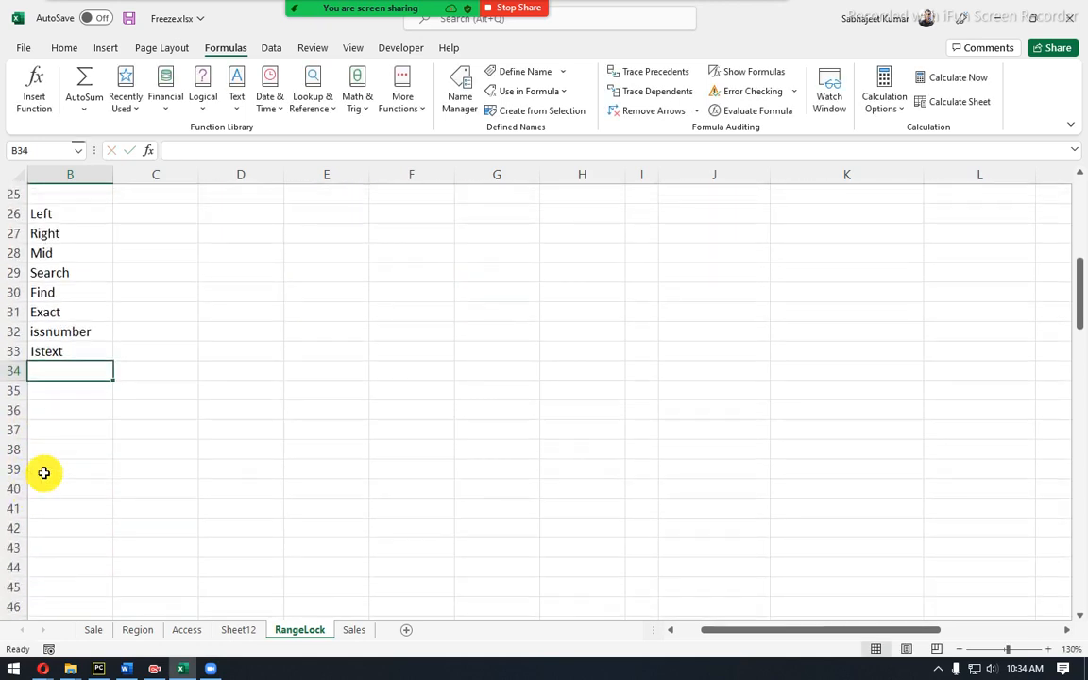
scroll(57, 453, up, 2)
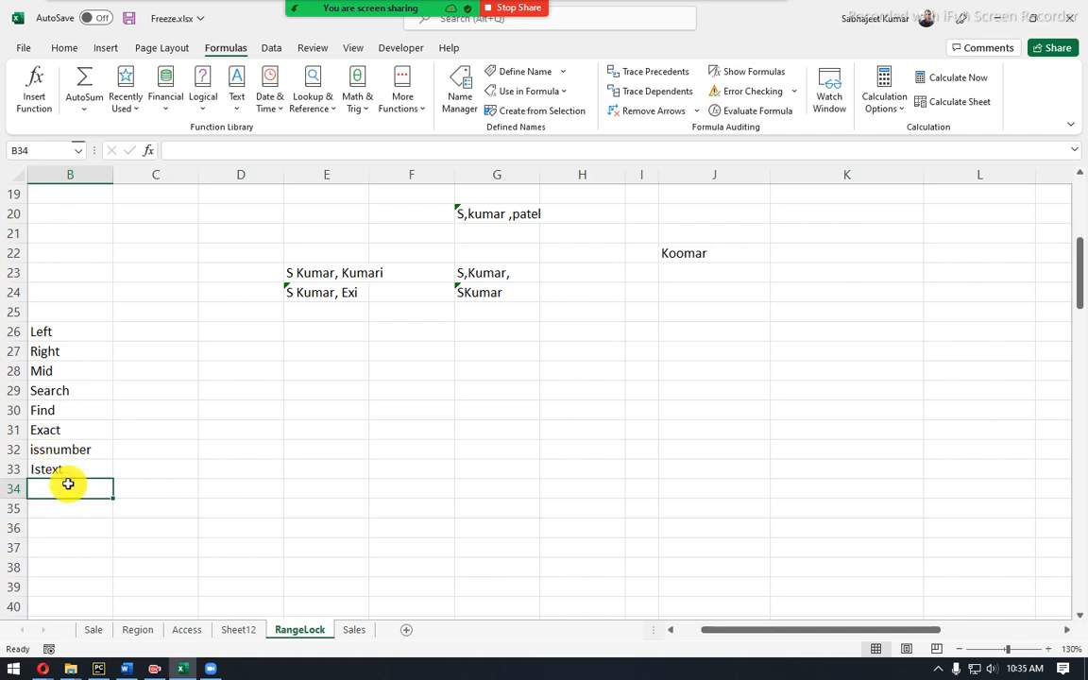
text(=isn)
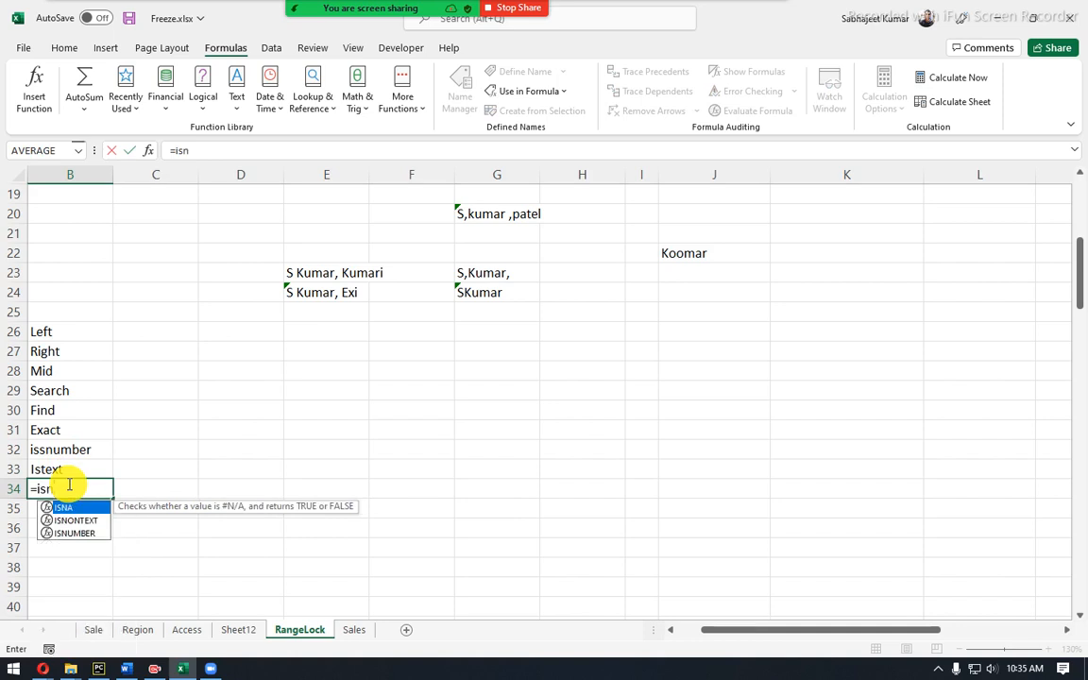
key(Escape)
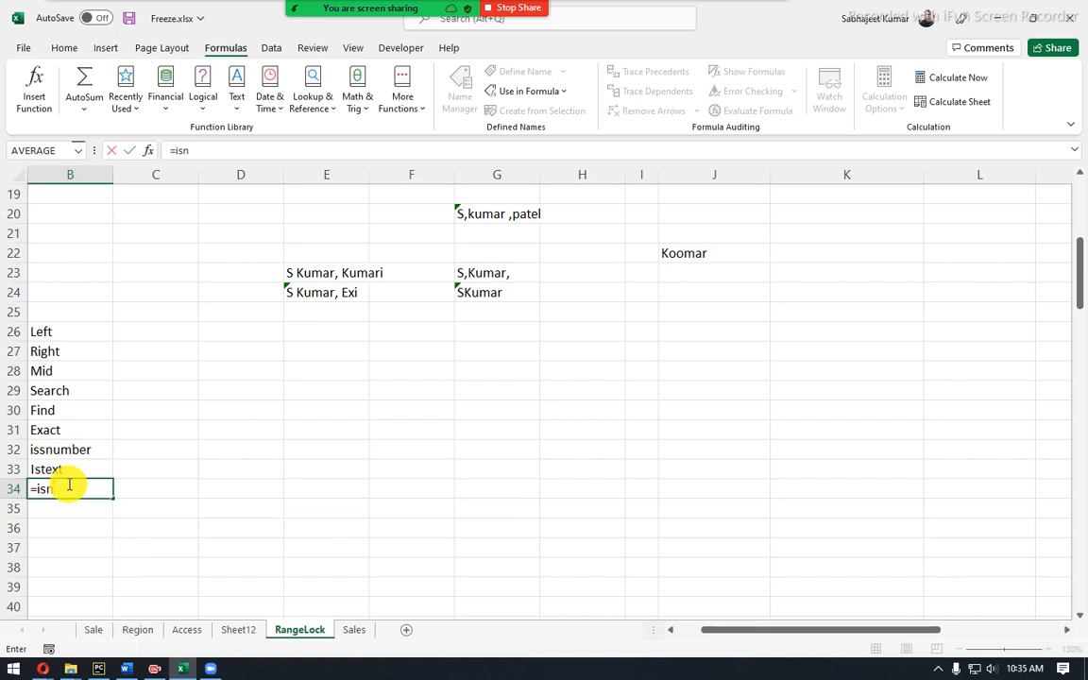
key(Escape)
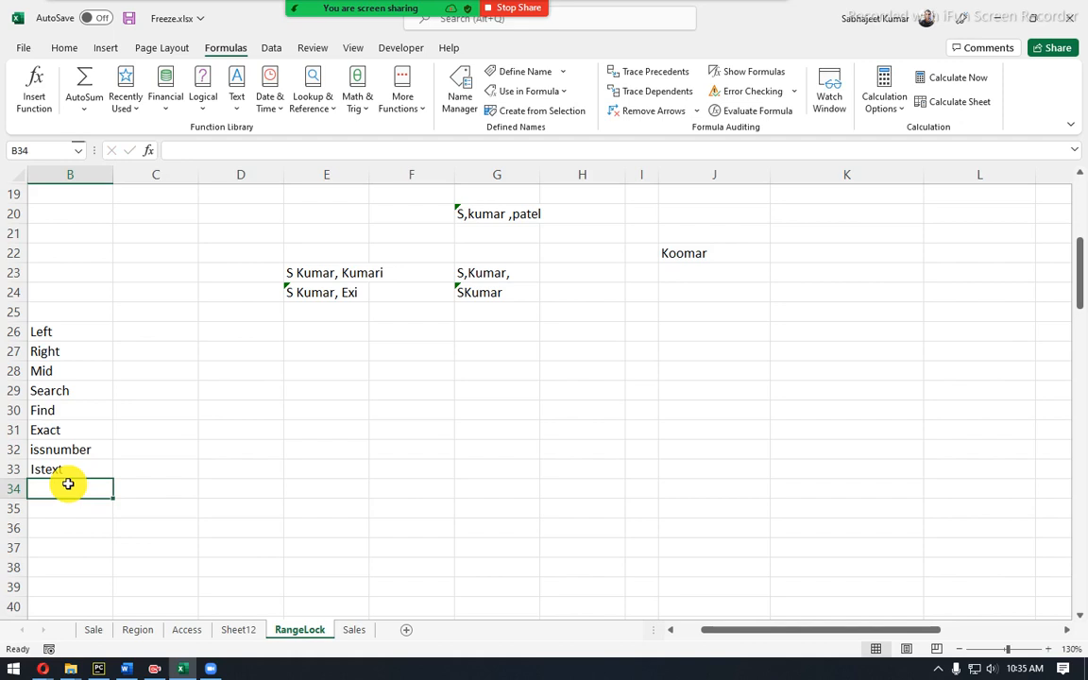
text(=isd)
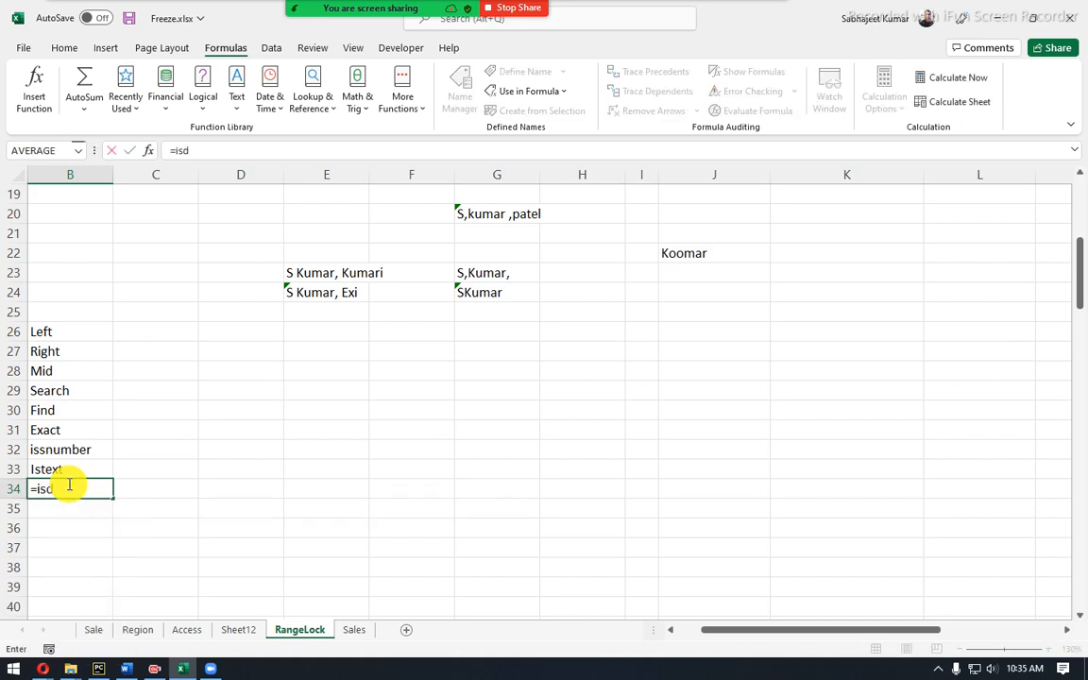
key(BackSpace)
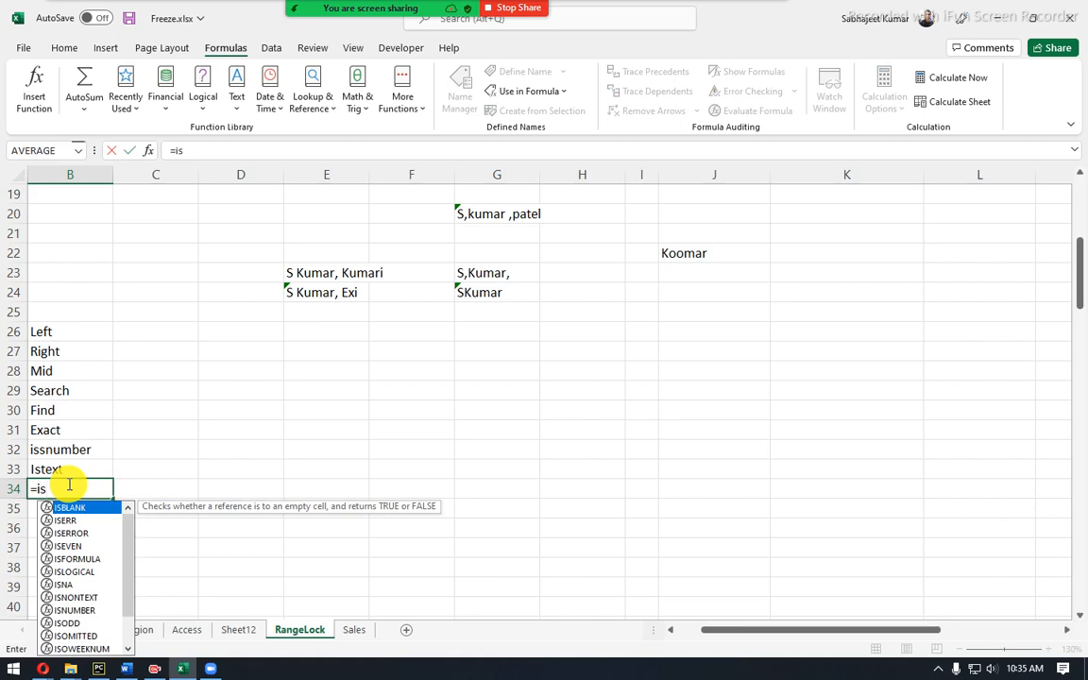
key(Escape)
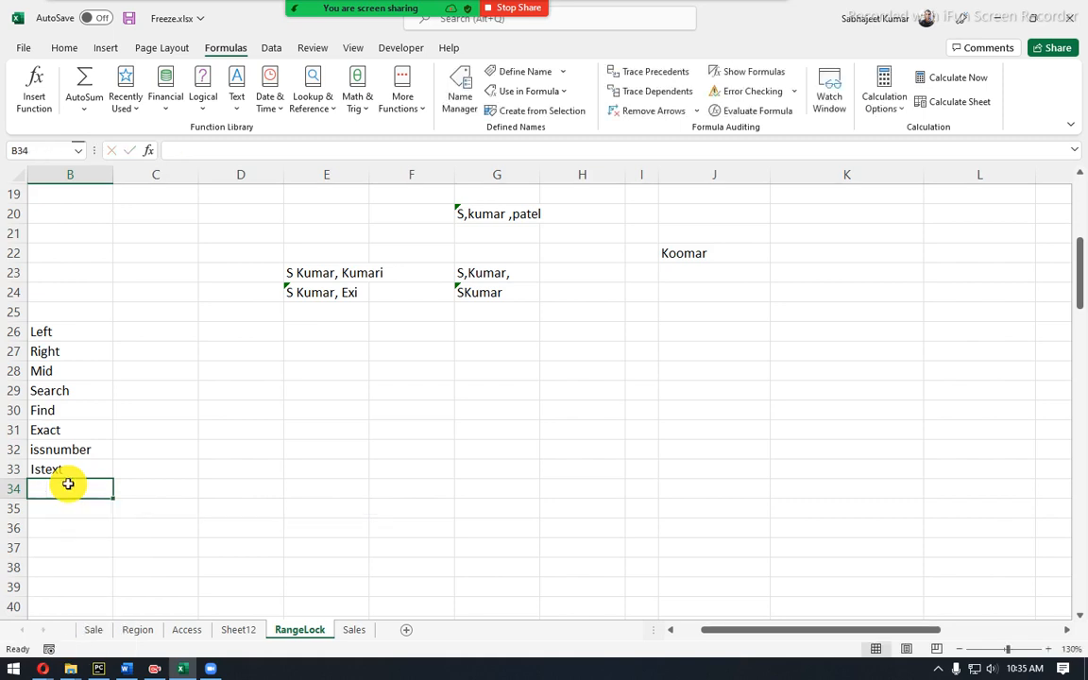
text(is)
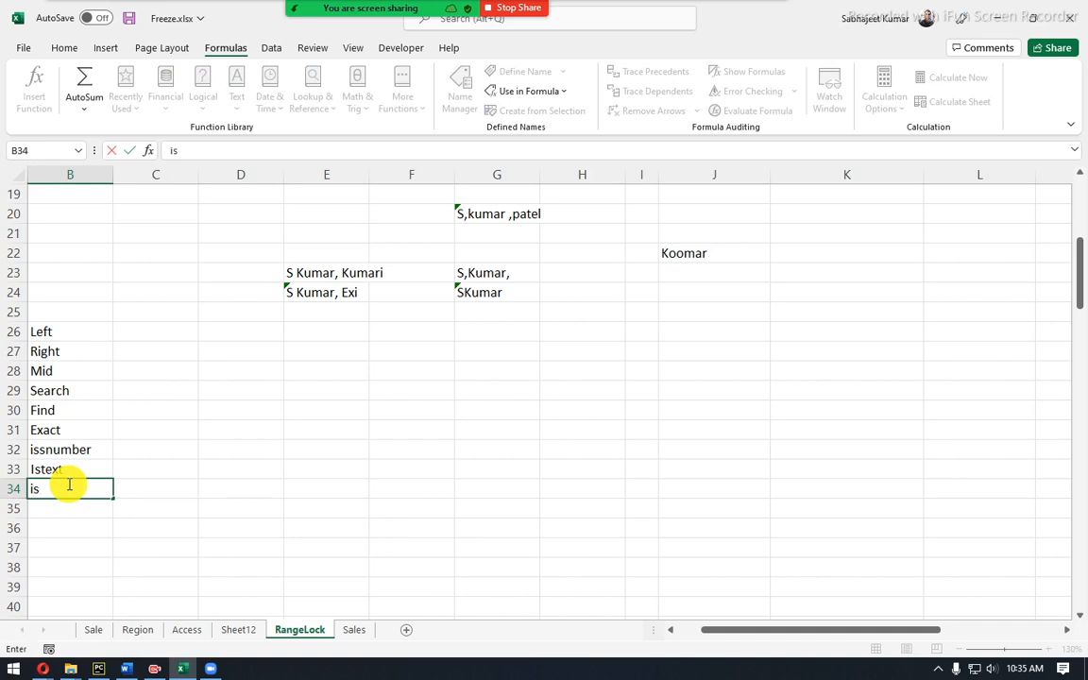
text(nontext)
key(Return)
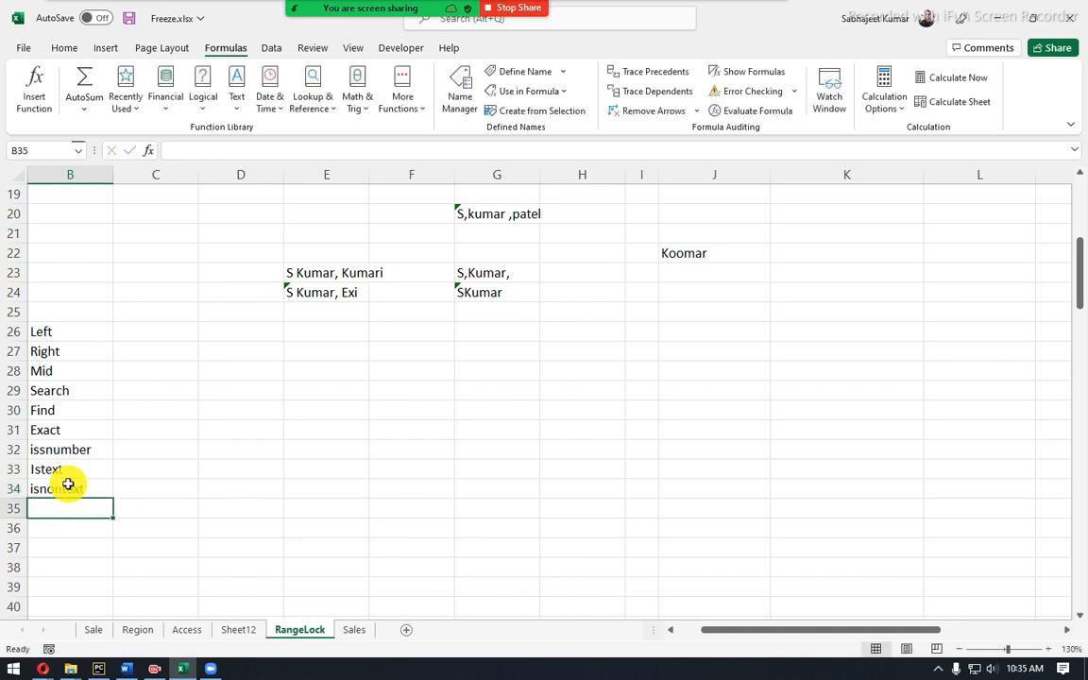
Bold the Search and Find entries in B29:B30 of the column B function list.
click(76, 333)
drag(69, 372, 76, 483)
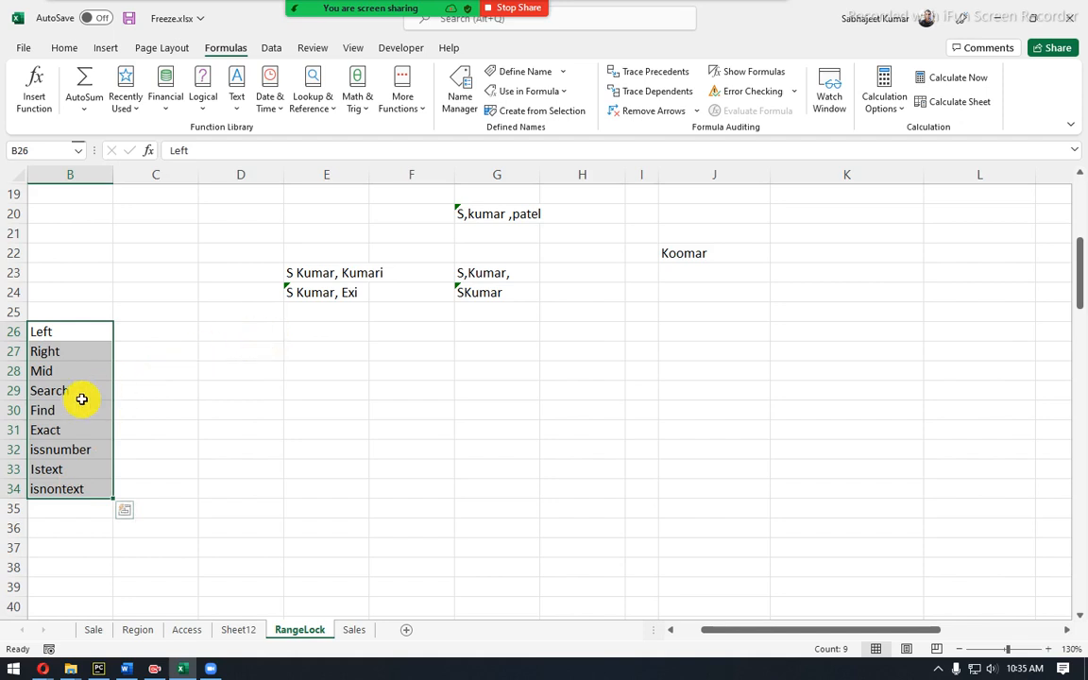
drag(47, 392, 46, 408)
click(60, 48)
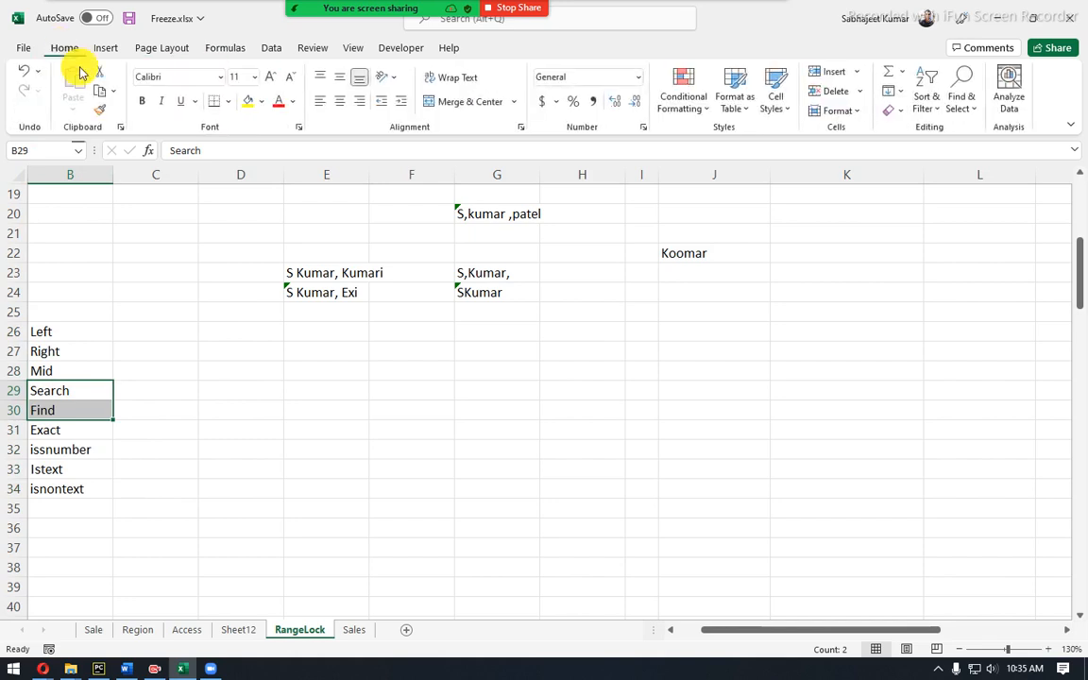
click(141, 102)
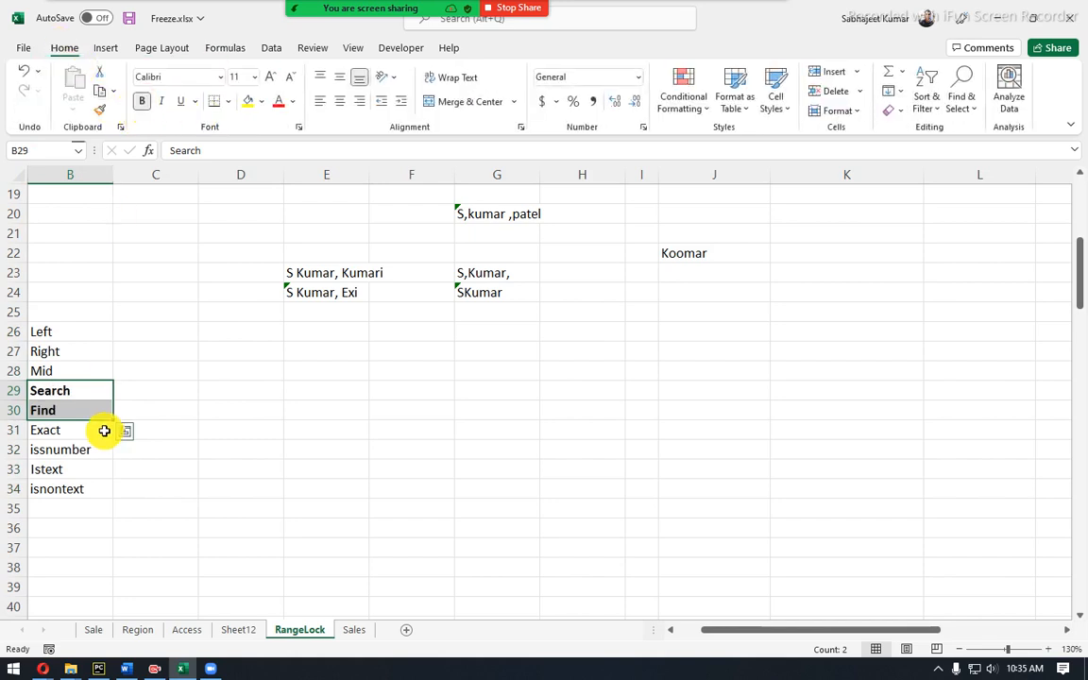
click(148, 345)
click(178, 325)
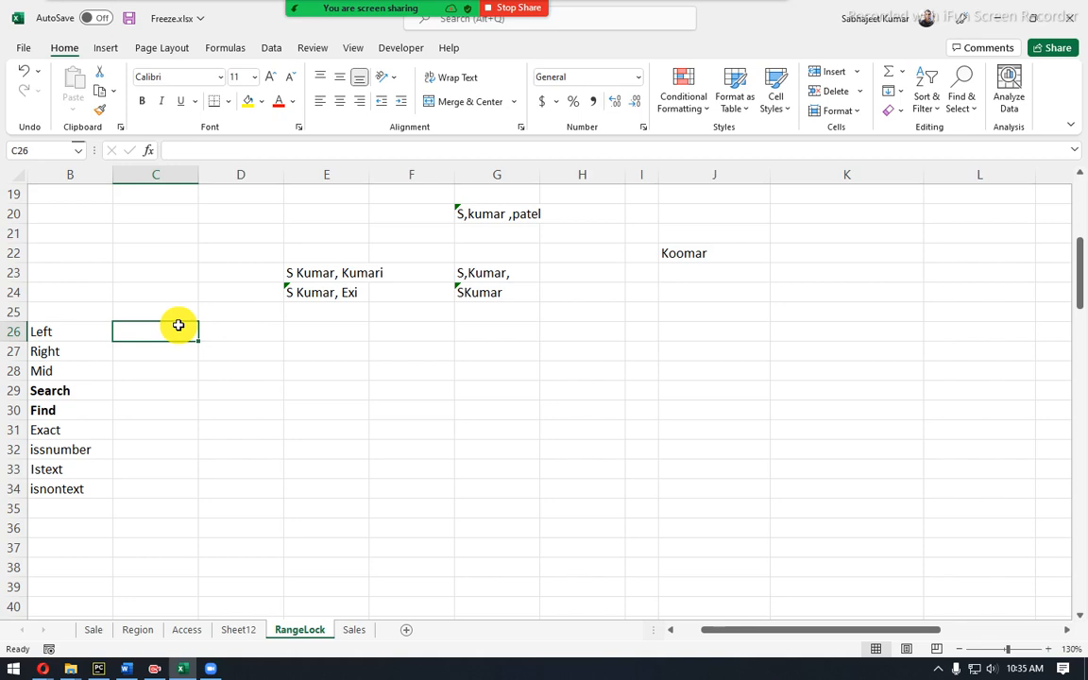
Enter a bold 'Left' label in cell B36.
click(92, 527)
text(Left)
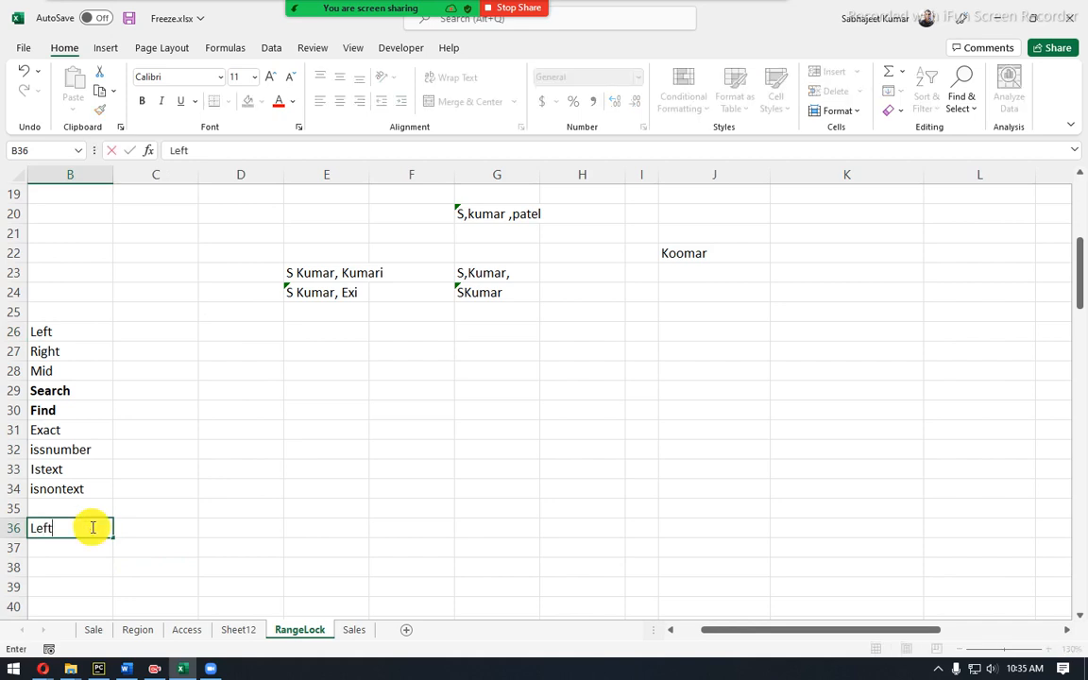
key(Return)
click(91, 527)
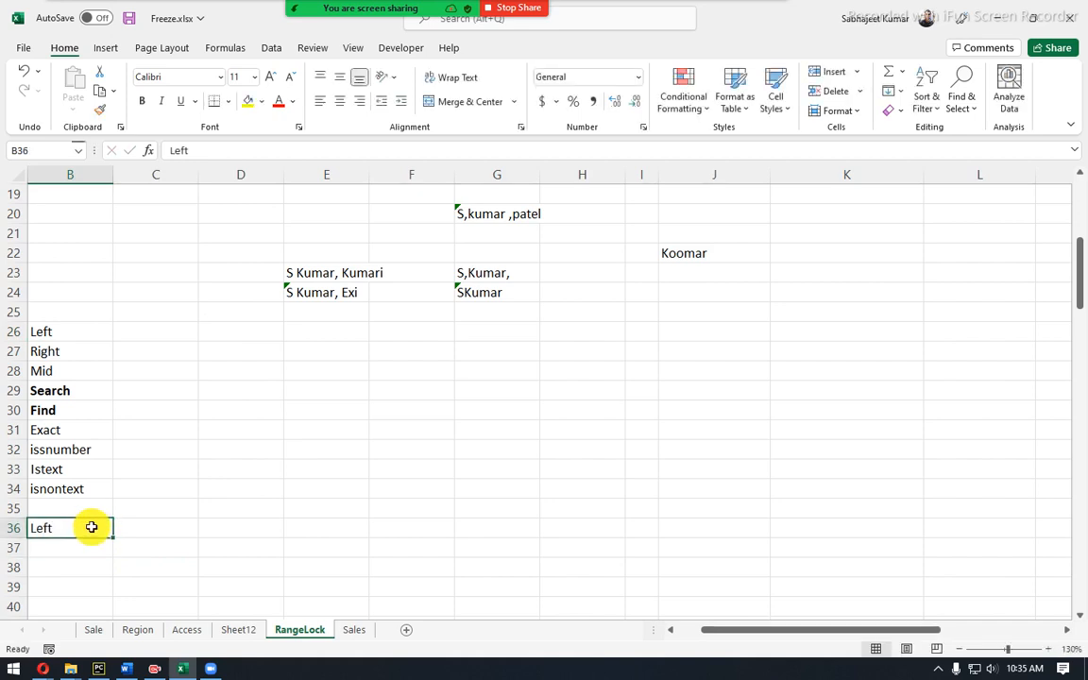
key(ctrl+b)
Enter a sample person's full name in D36, ending in E36.
key(Right)
key(Down)
key(Right)
key(Up)
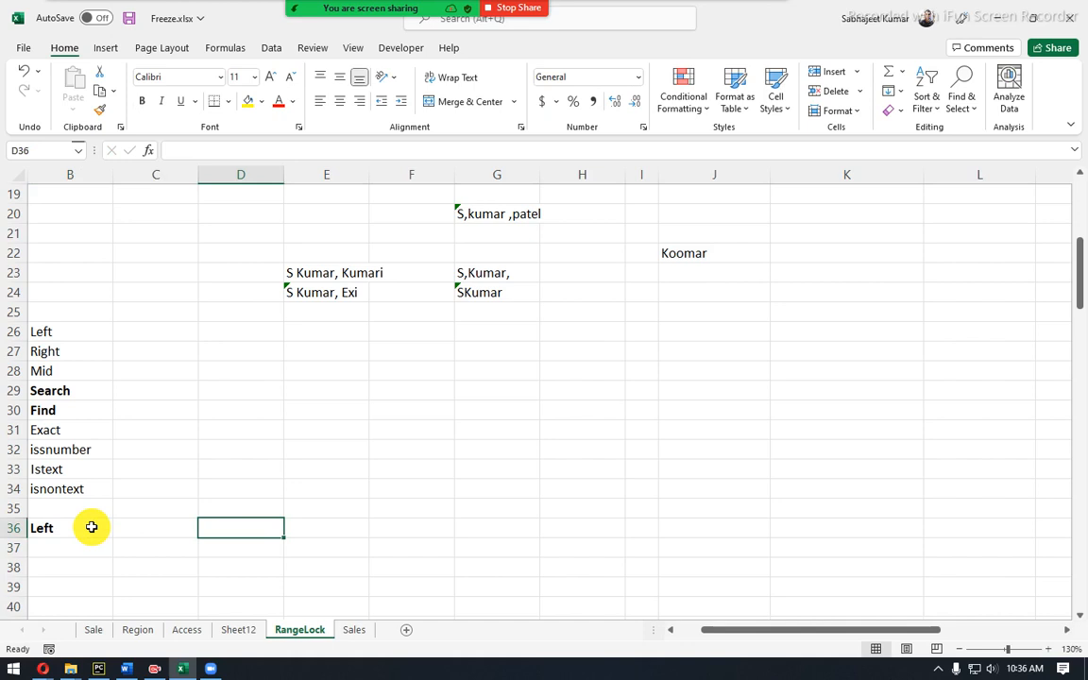
key(Tab)
key(Tab)
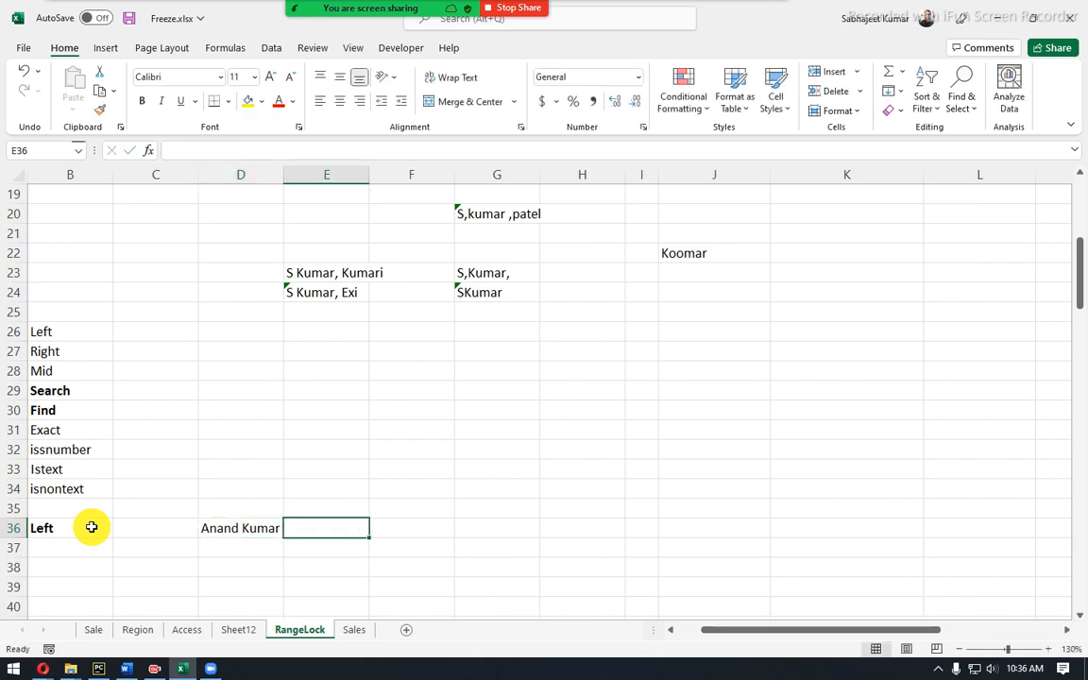
key(shift+Tab)
Enter a LEFT formula in E36 that takes its text from D36.
text(=le)
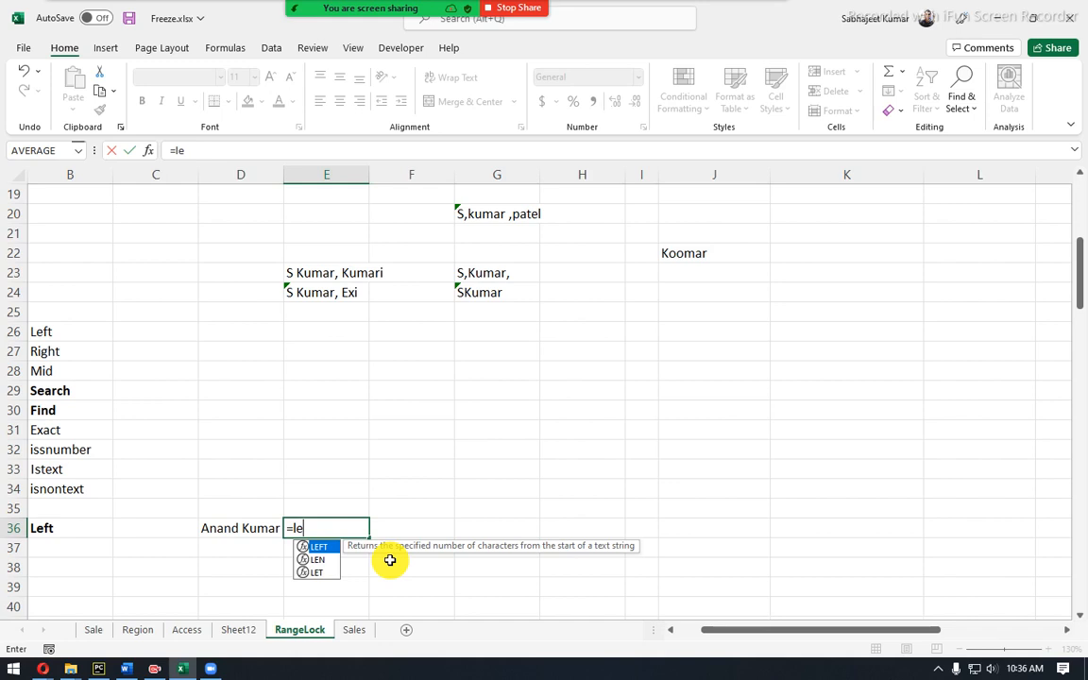
key(Tab)
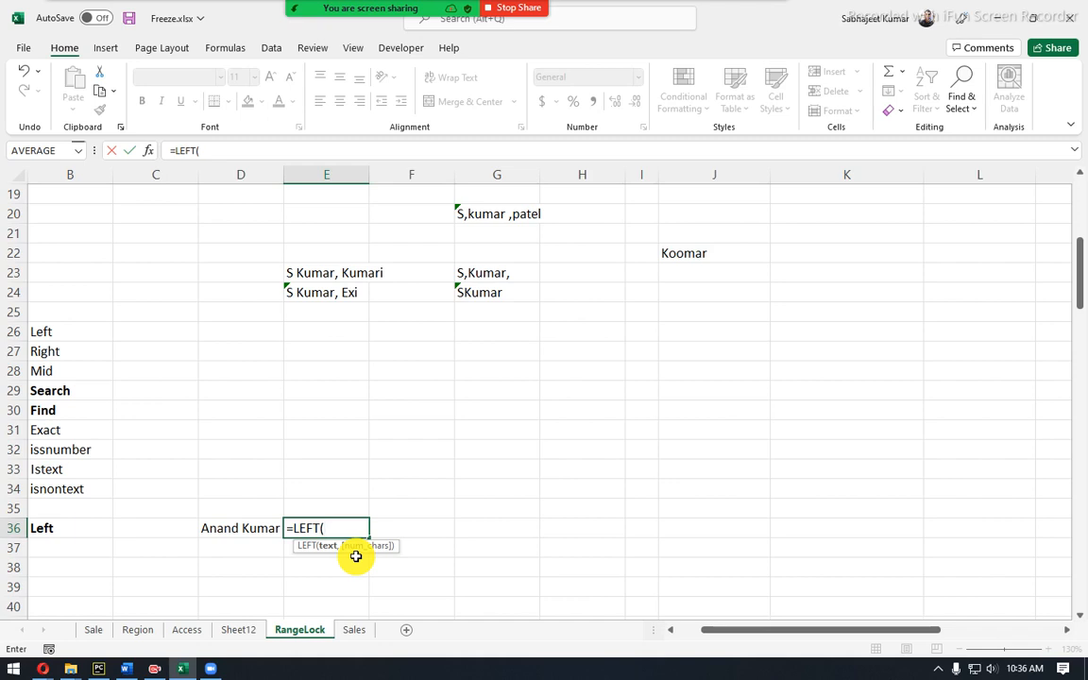
click(270, 530)
key(Return)
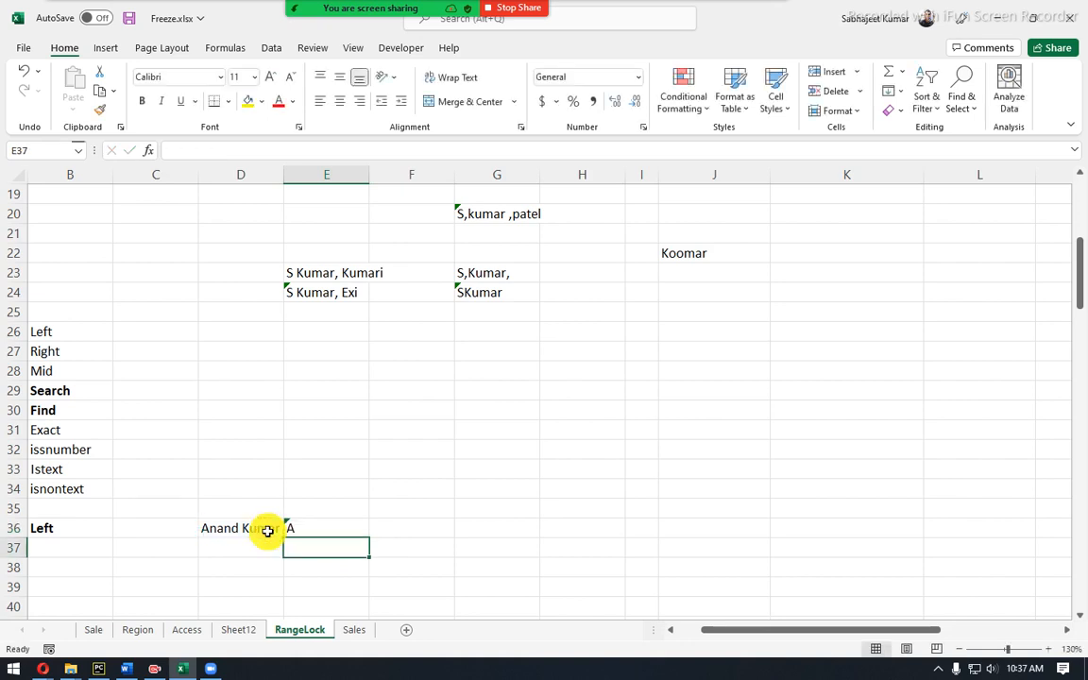
Change E36's formula to =LEFT(D36,5) to return five characters.
click(303, 529)
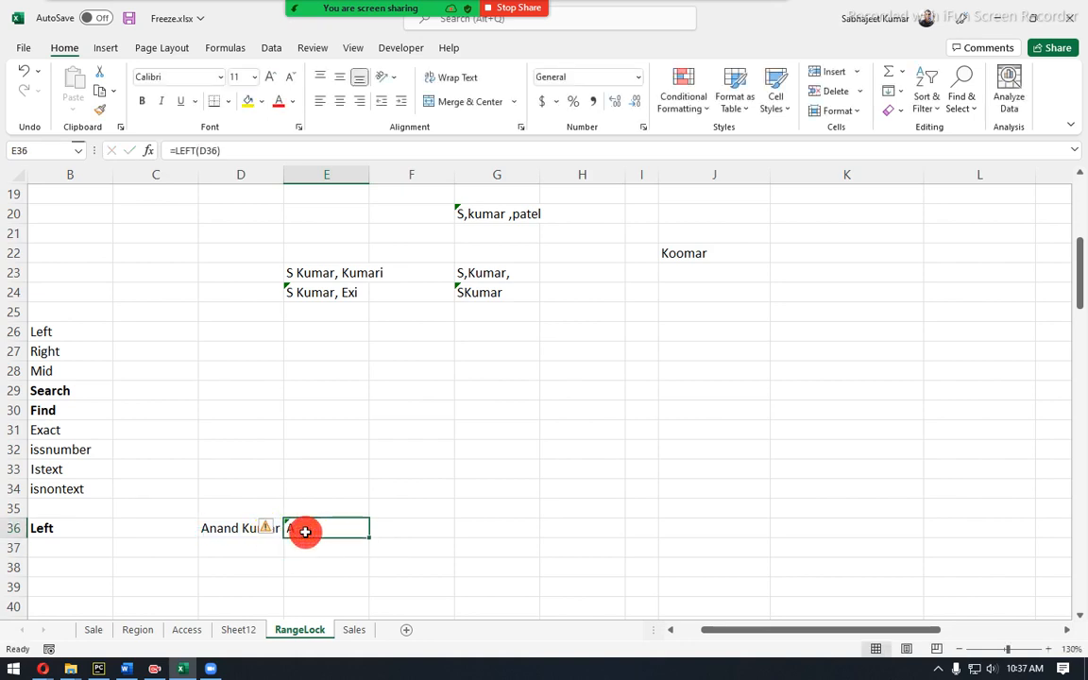
click(221, 152)
key(BackSpace)
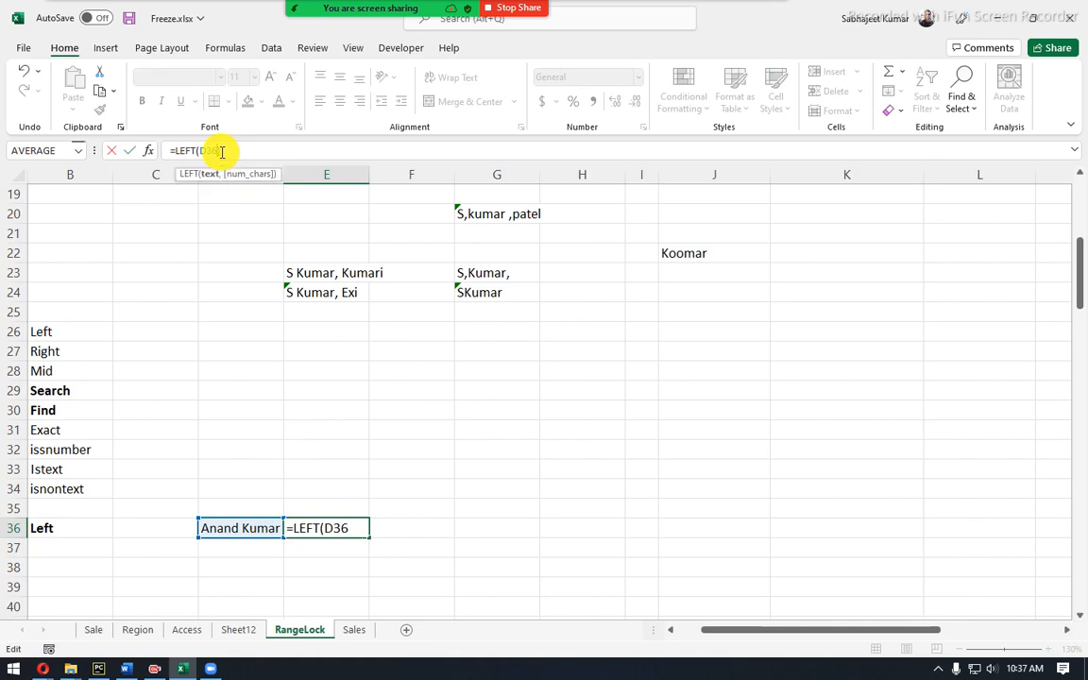
text(,5)
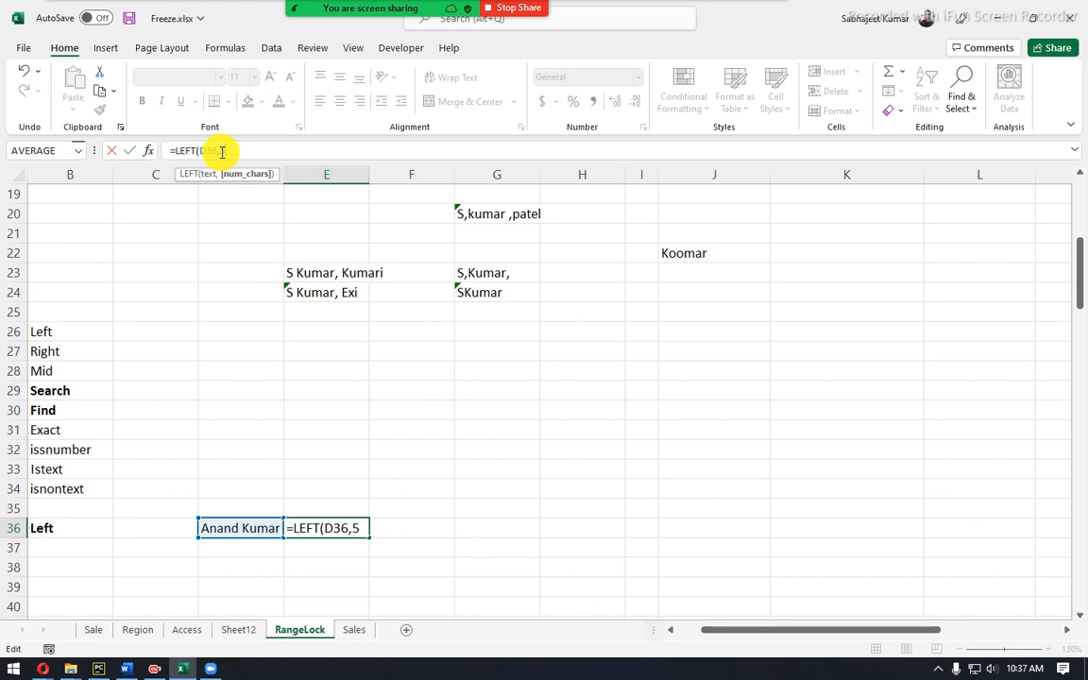
key(Return)
click(306, 529)
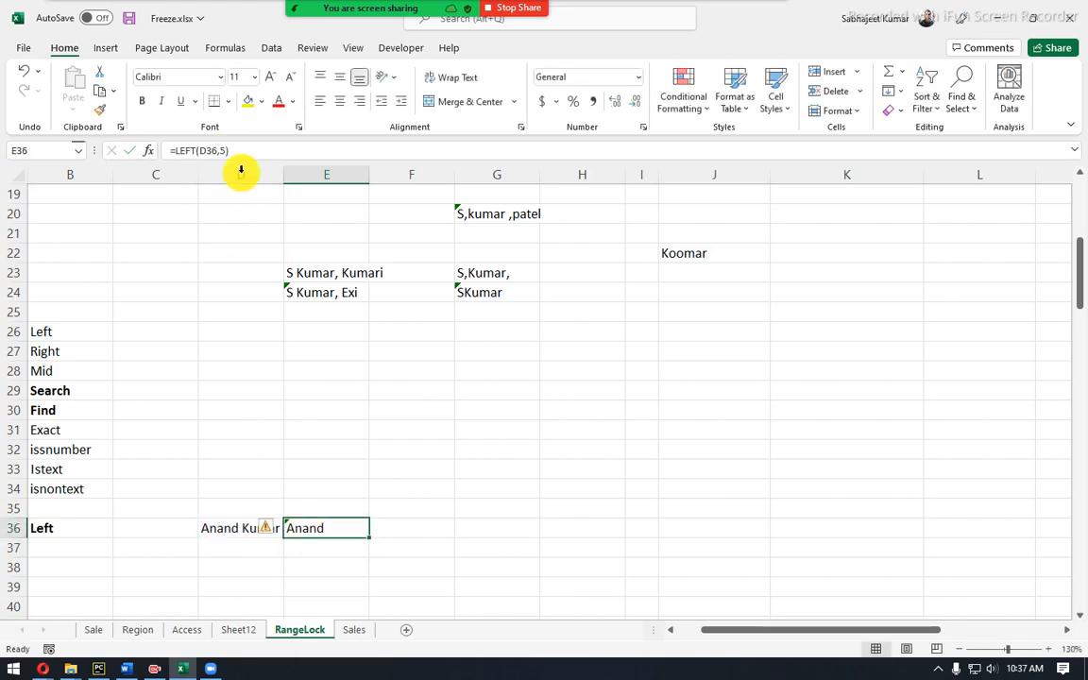
drag(220, 150, 260, 153)
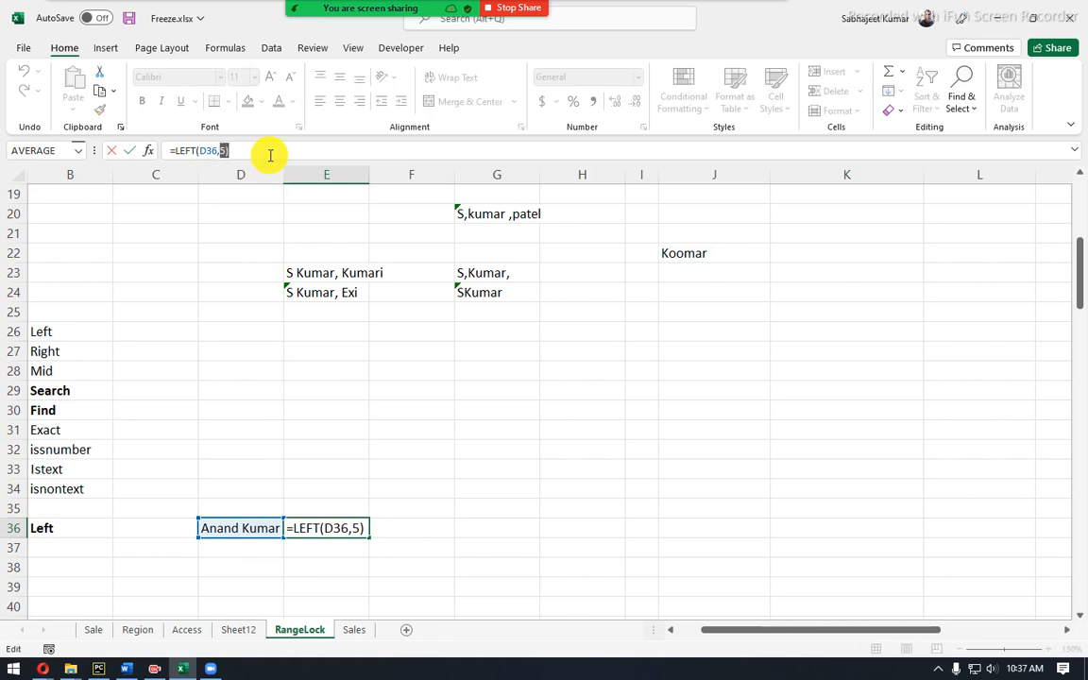
key(Return)
Replace the name in D36 with a different sample full name.
click(227, 531)
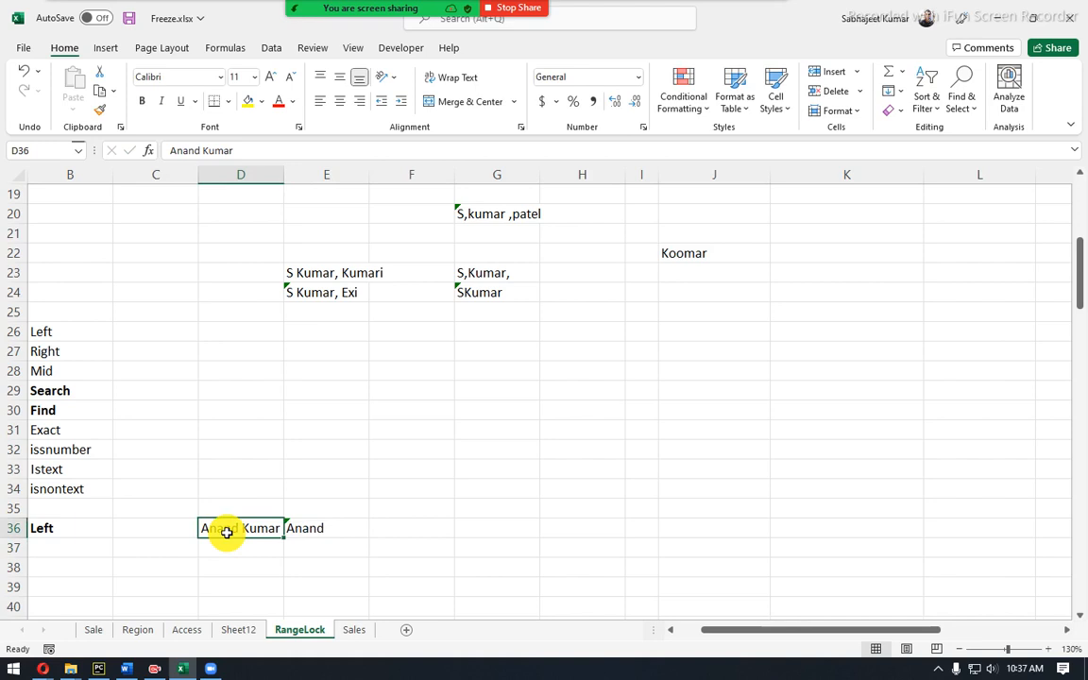
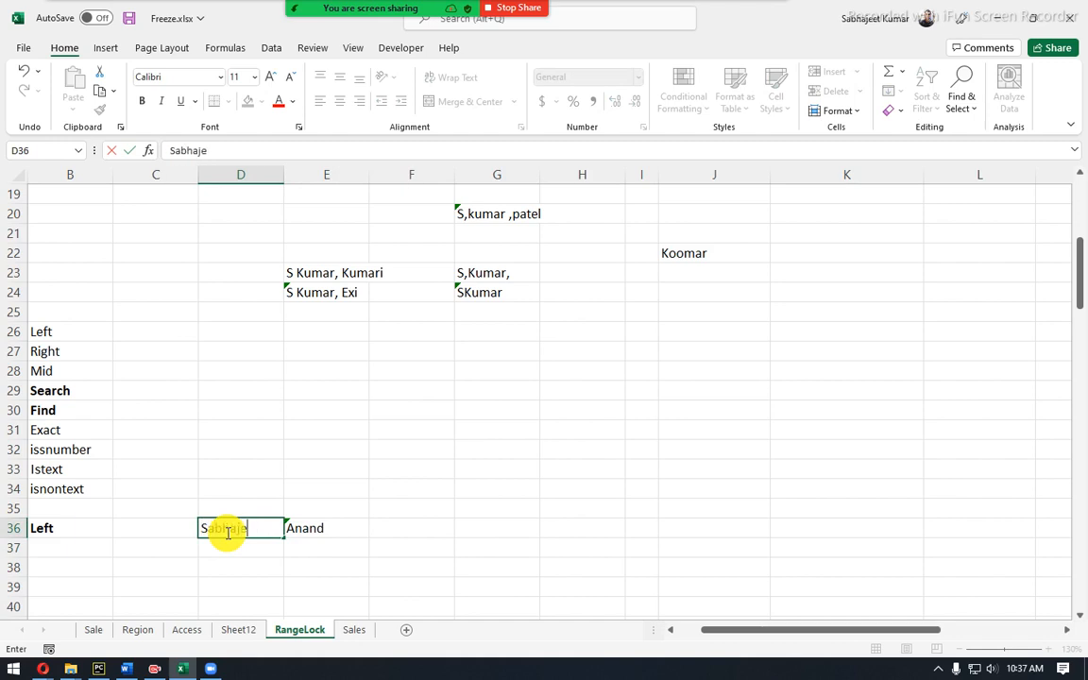
key(Return)
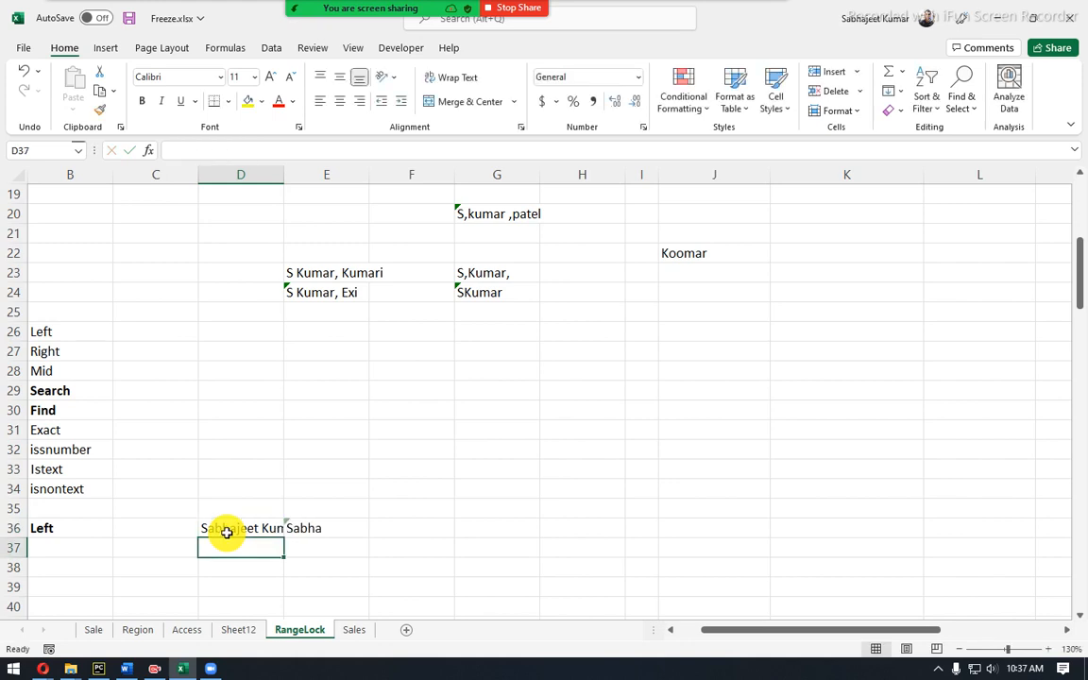
Raise E36's character count to 8, then 9, to capture the whole first name.
click(321, 525)
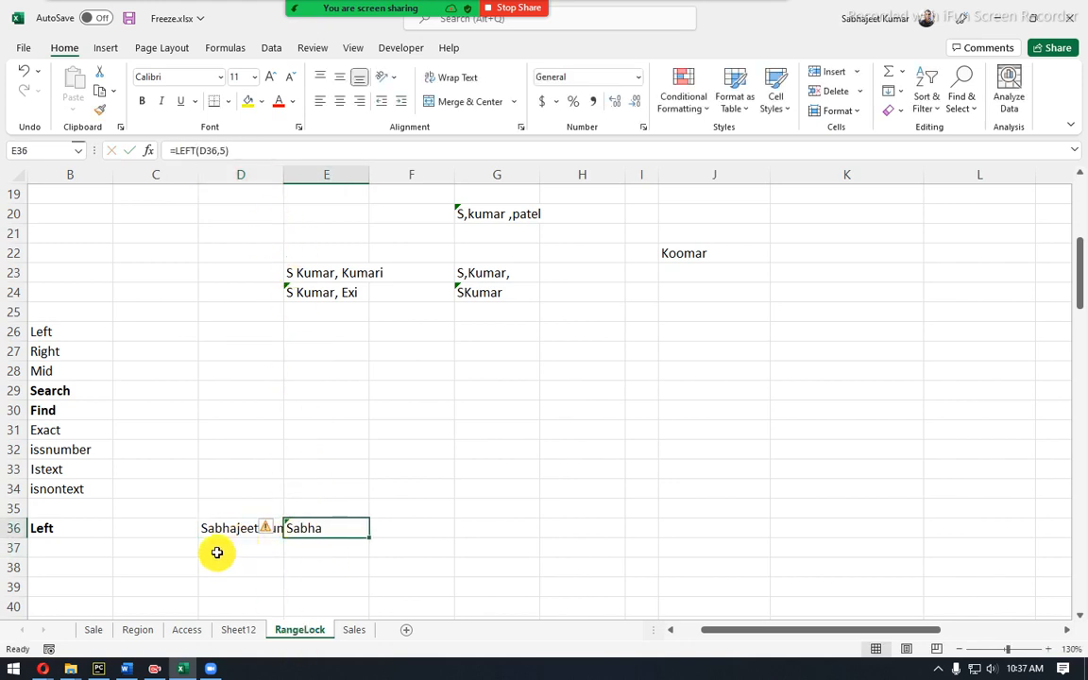
drag(222, 152, 242, 152)
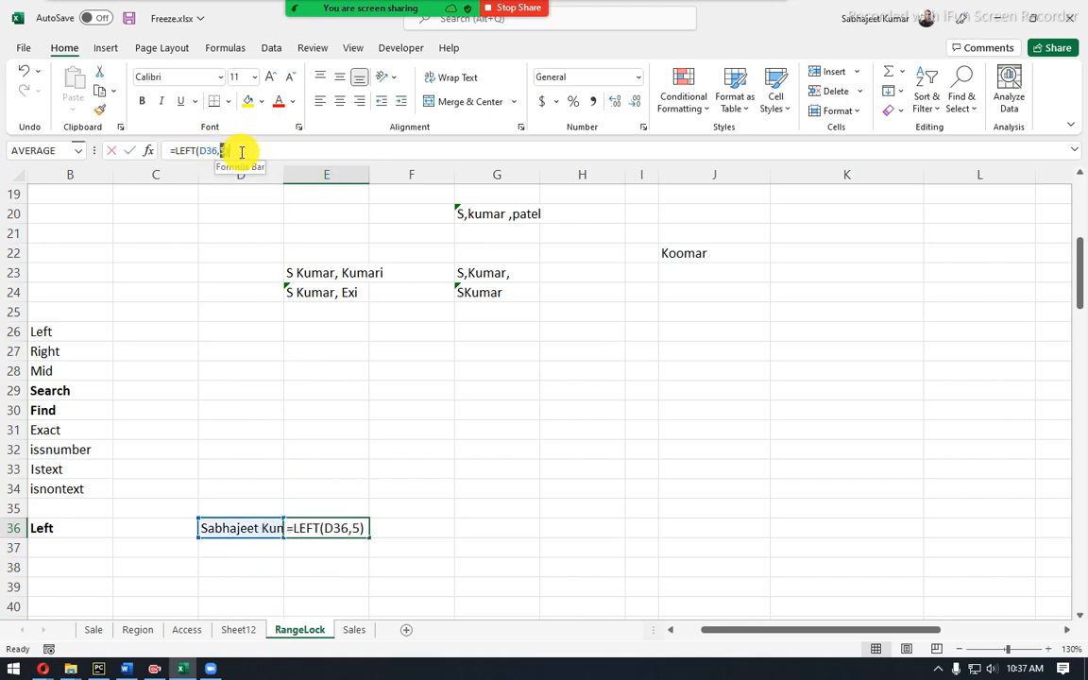
text(8)
key(Return)
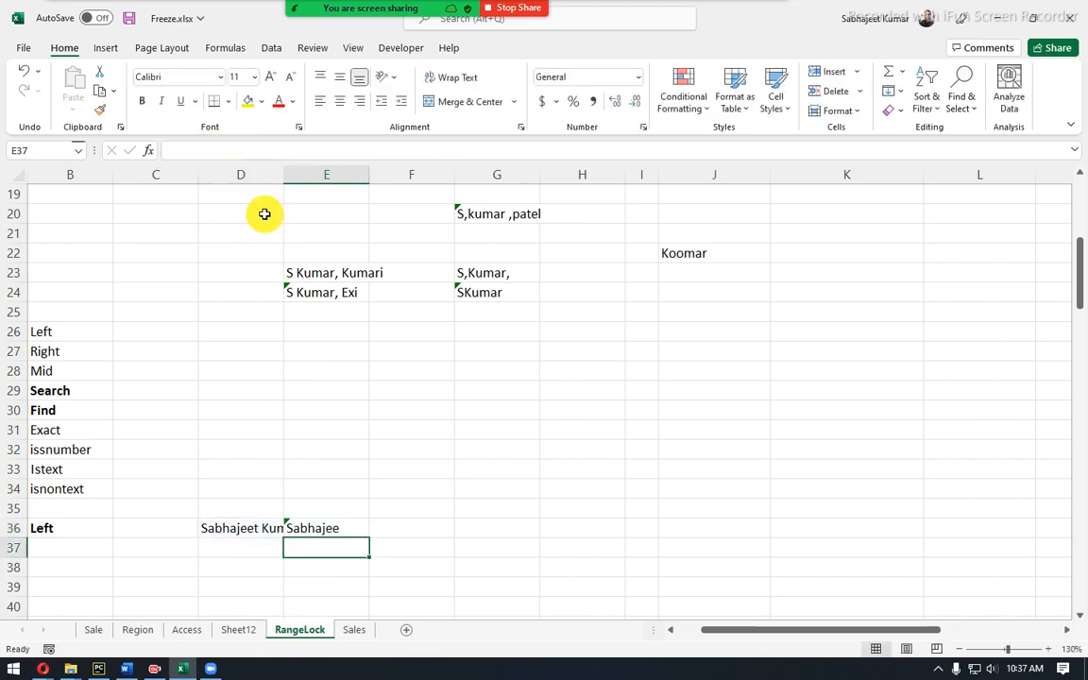
click(294, 524)
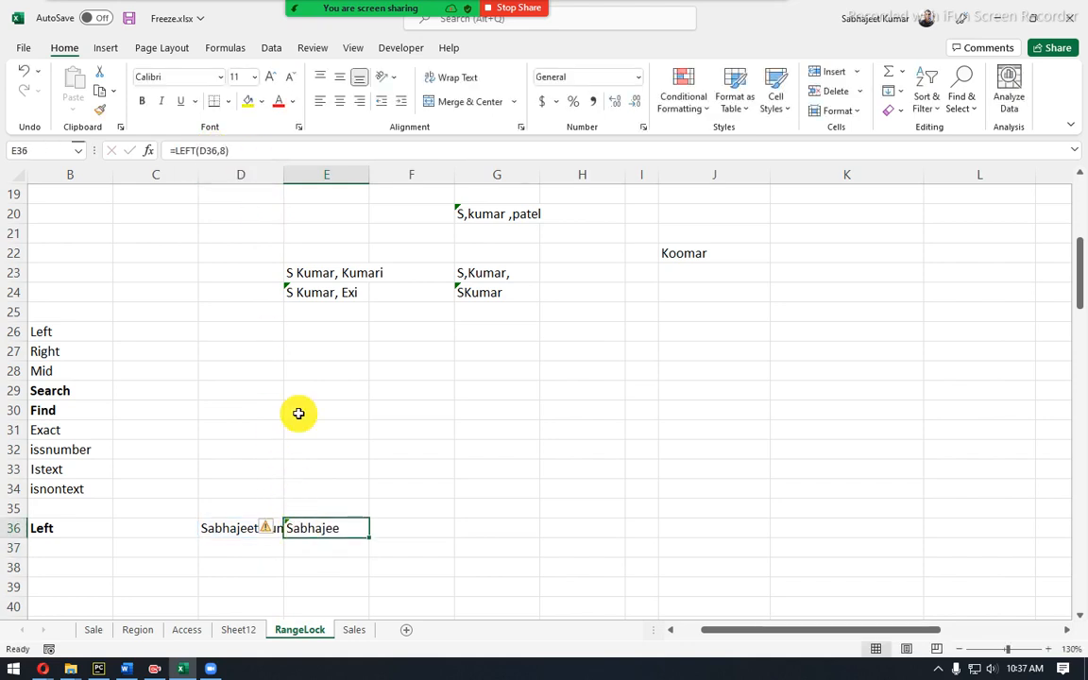
click(225, 151)
key(BackSpace)
text(9)
key(Return)
Review E36's formula unchanged and widen column D to fit the full name.
click(324, 527)
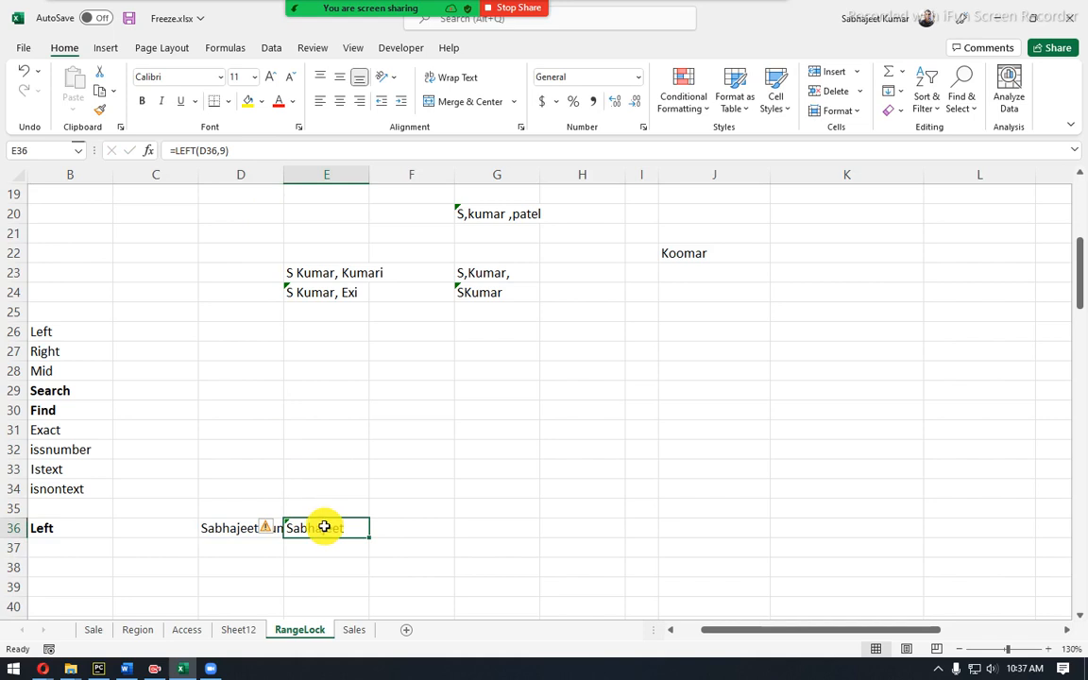
click(218, 149)
drag(219, 148, 247, 148)
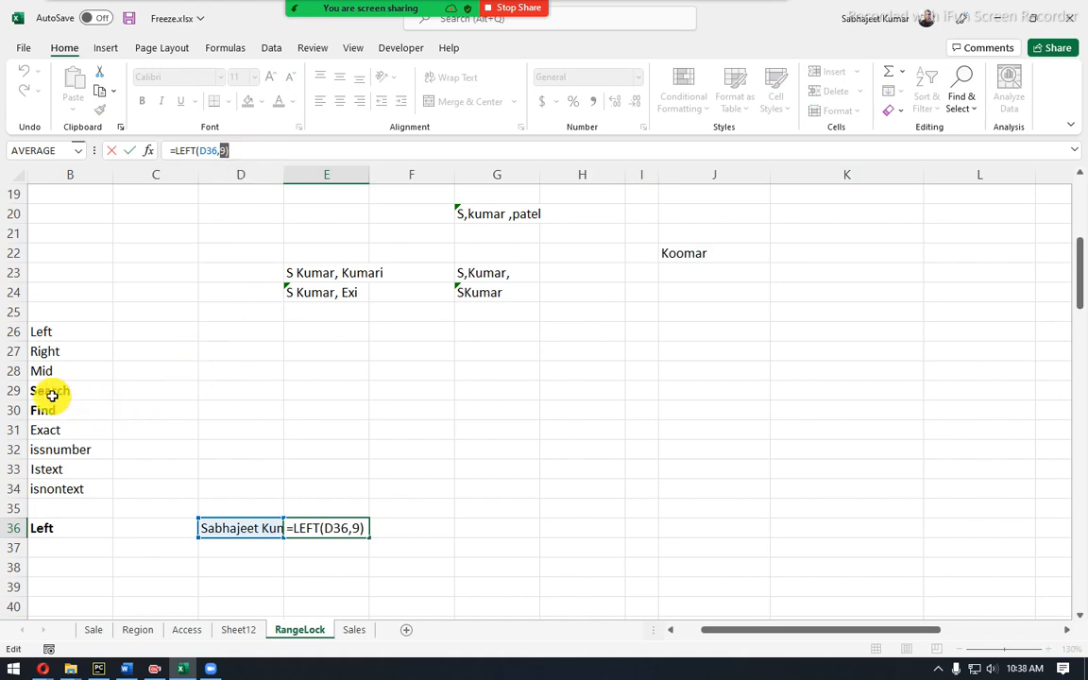
key(Escape)
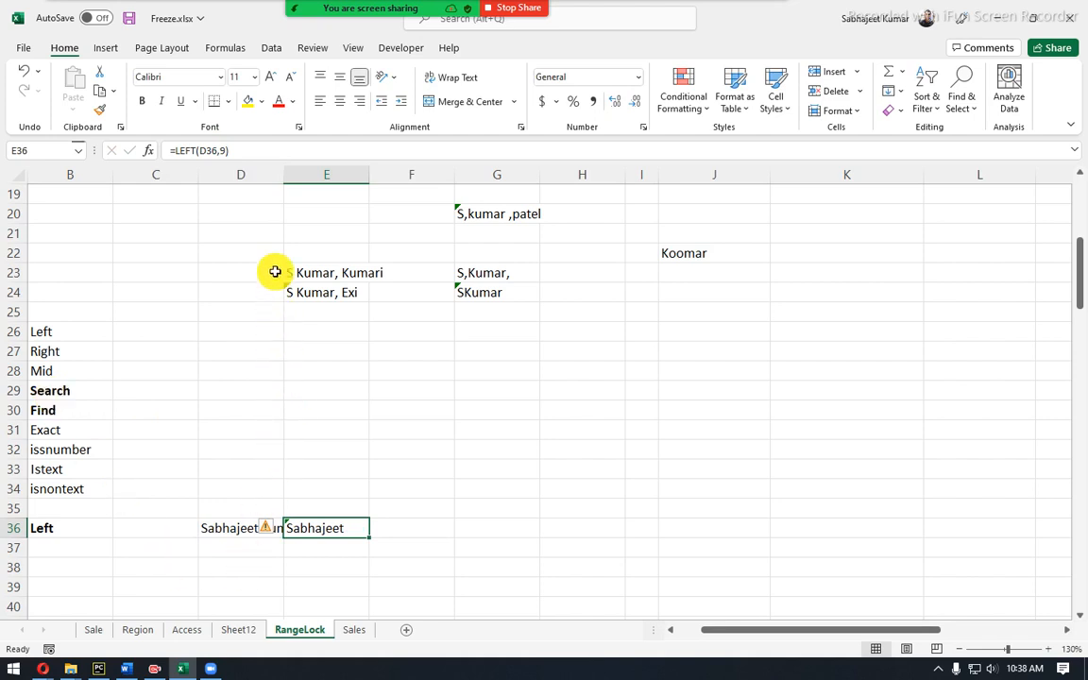
drag(284, 175, 335, 175)
click(223, 530)
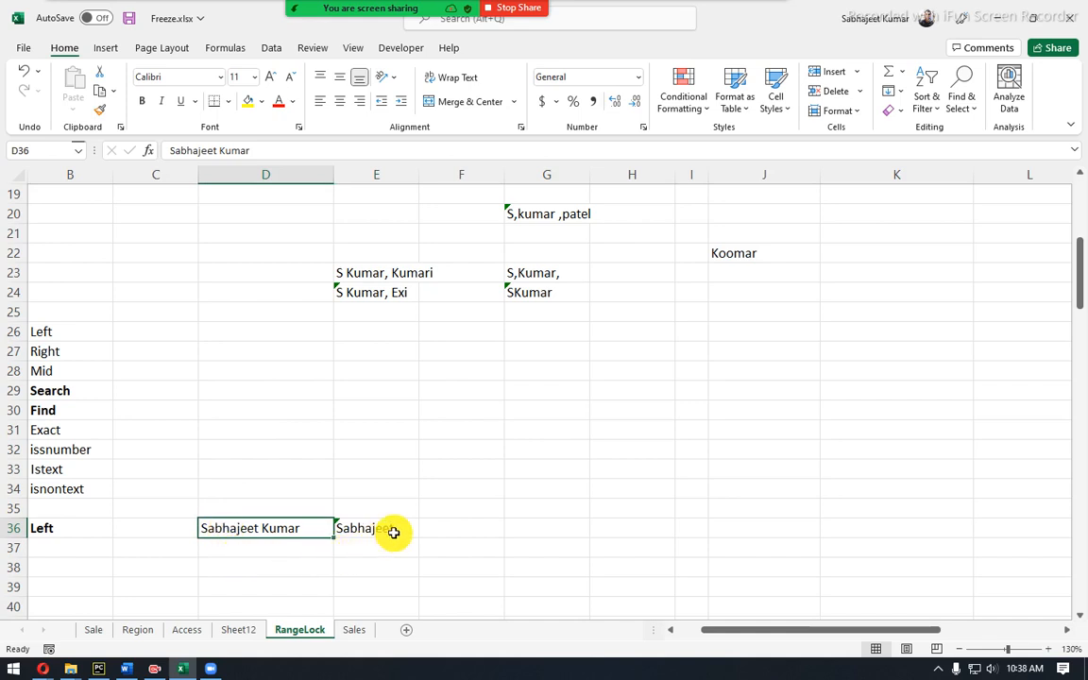
scroll(394, 533, down, 2)
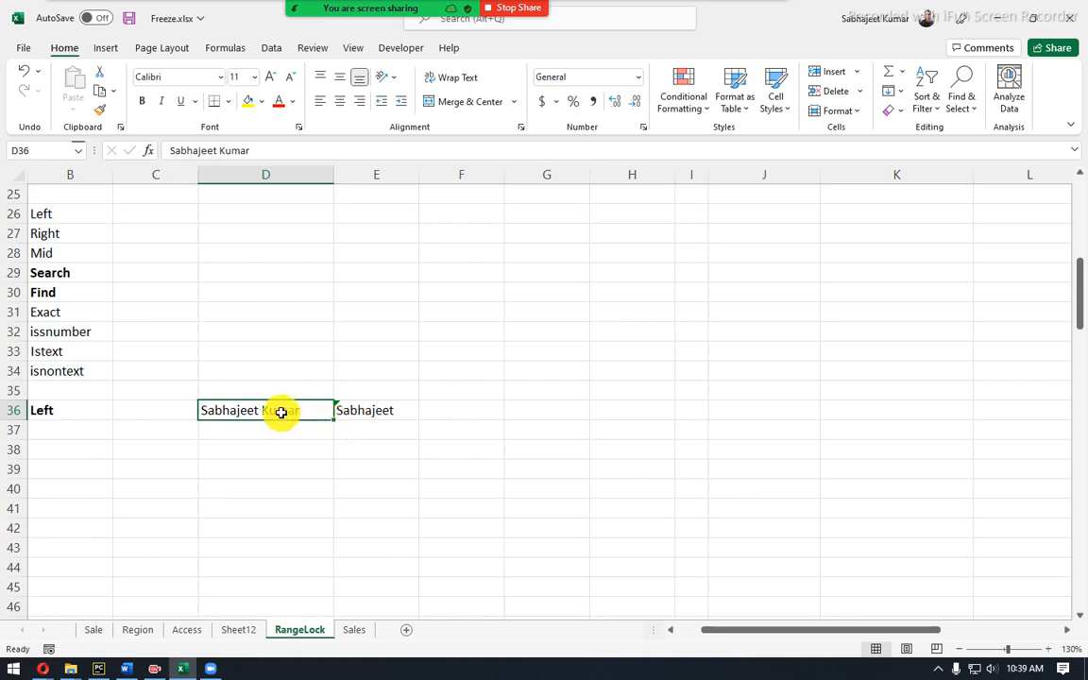
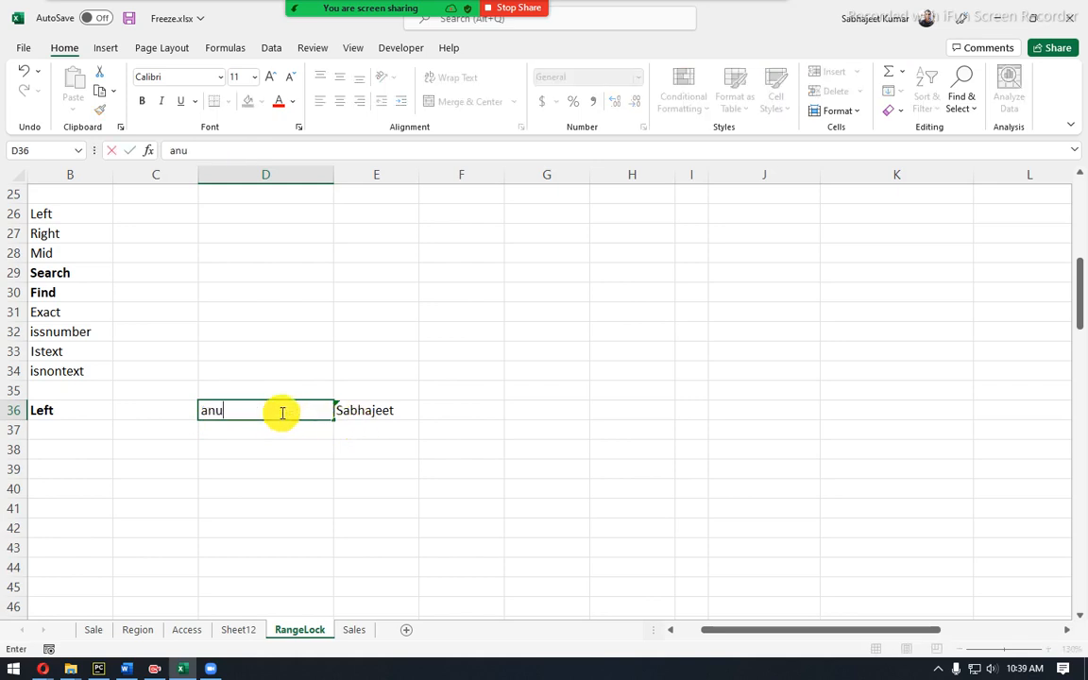
Put a shorter lowercase name in D36 and cut E36 to =LEFT(D36,3).
key(Tab)
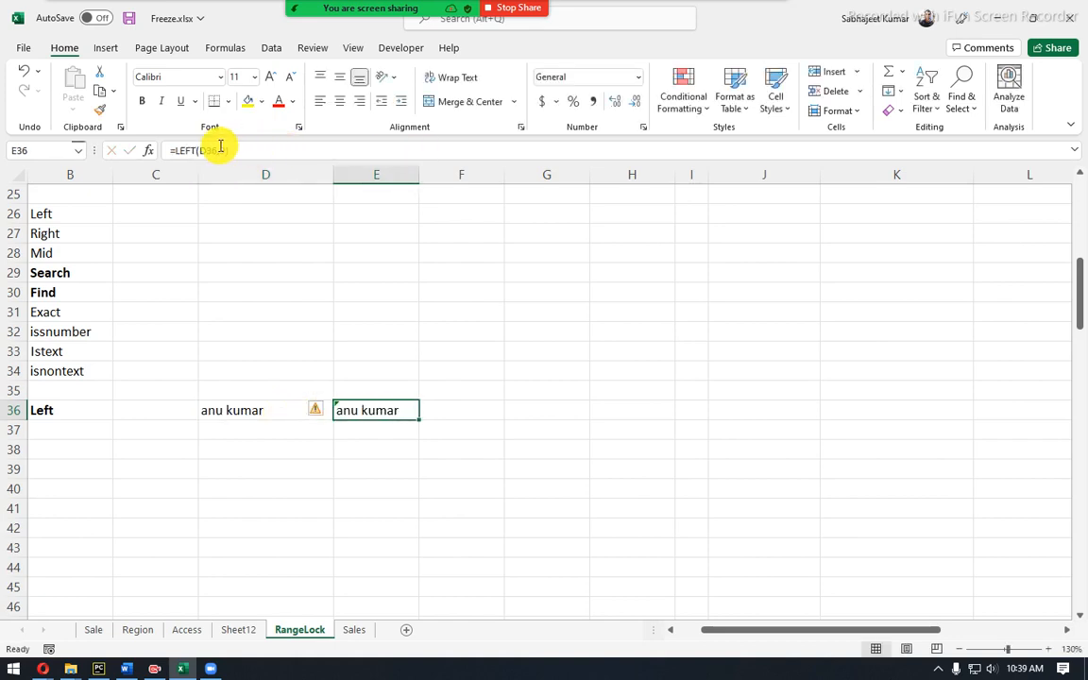
drag(211, 151, 277, 149)
key(BackSpace)
text(3)
key(Return)
Start a new formula in cell D38.
click(281, 408)
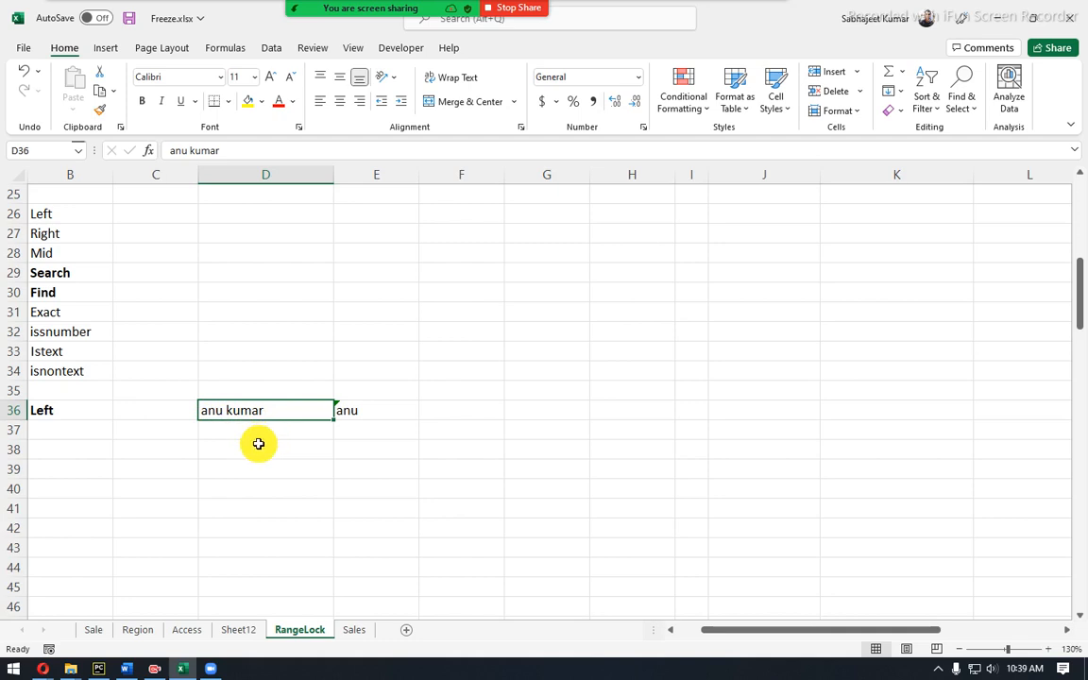
click(257, 444)
text(=)
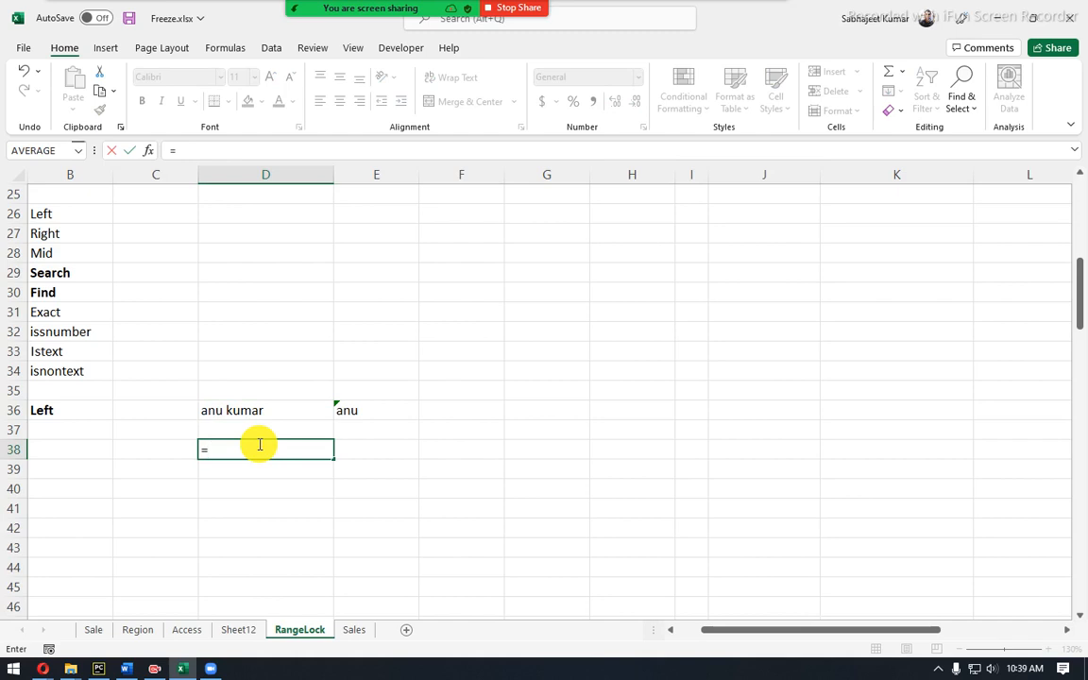
Enter =SEARCH(" ",D36)-1 in D38 so it returns 3, the first name's length.
text(searc)
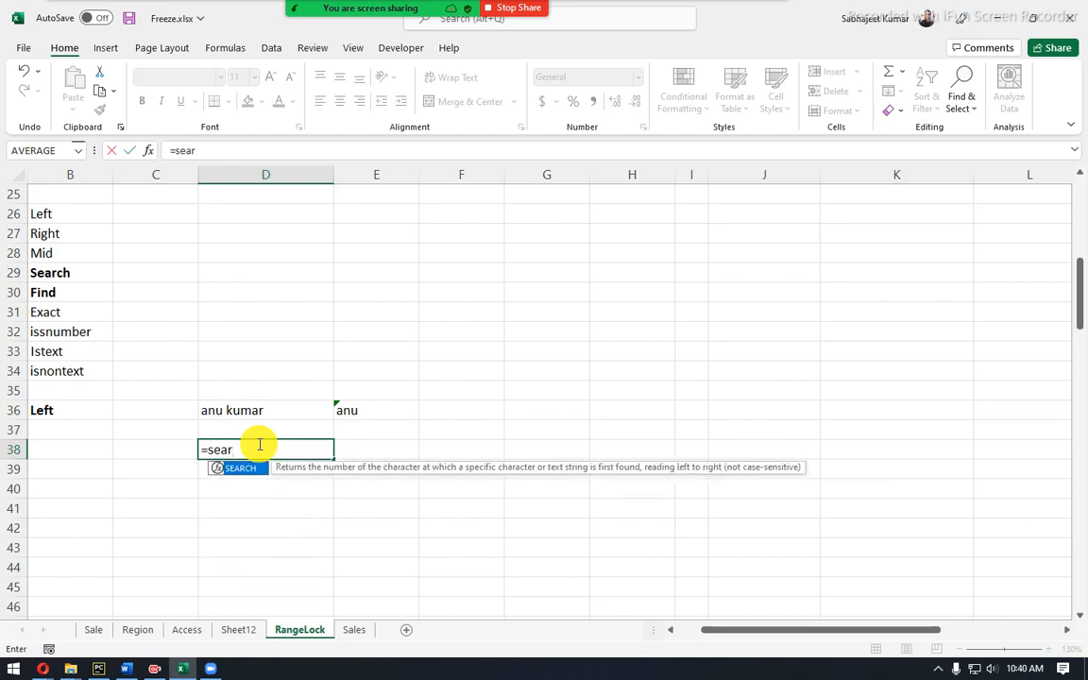
key(Tab)
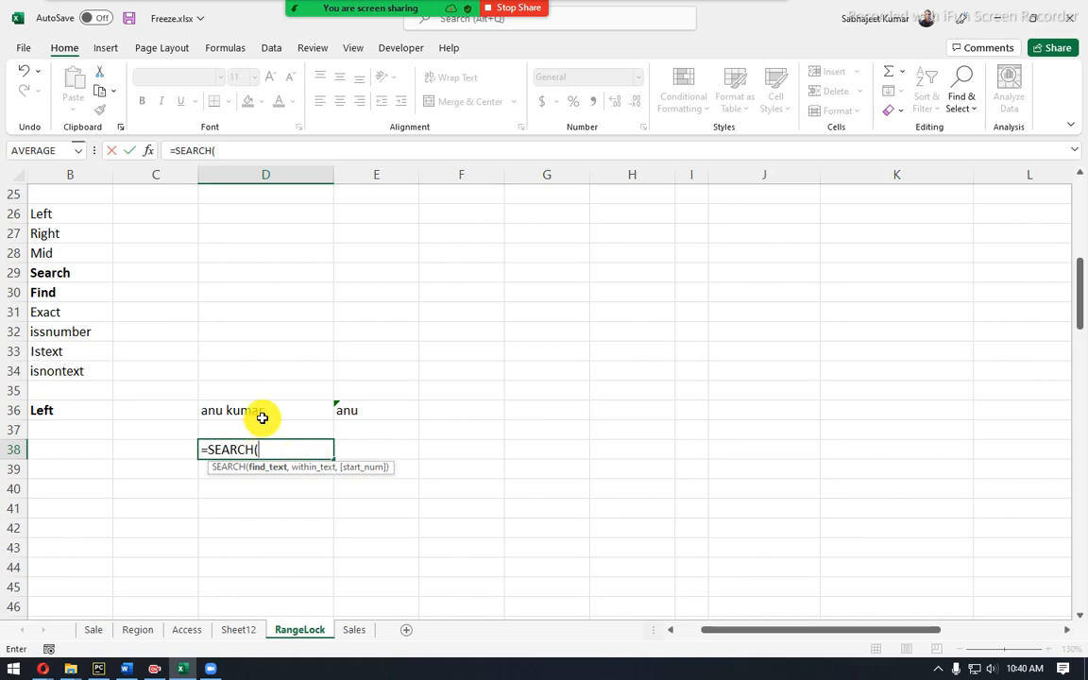
text(" ",)
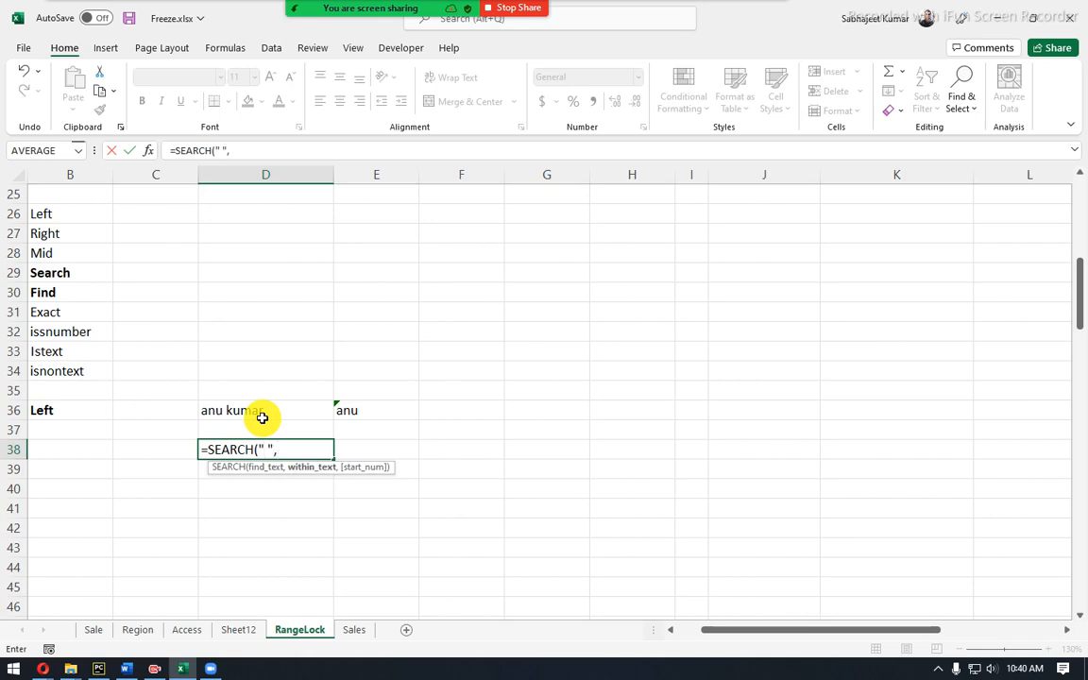
click(262, 417)
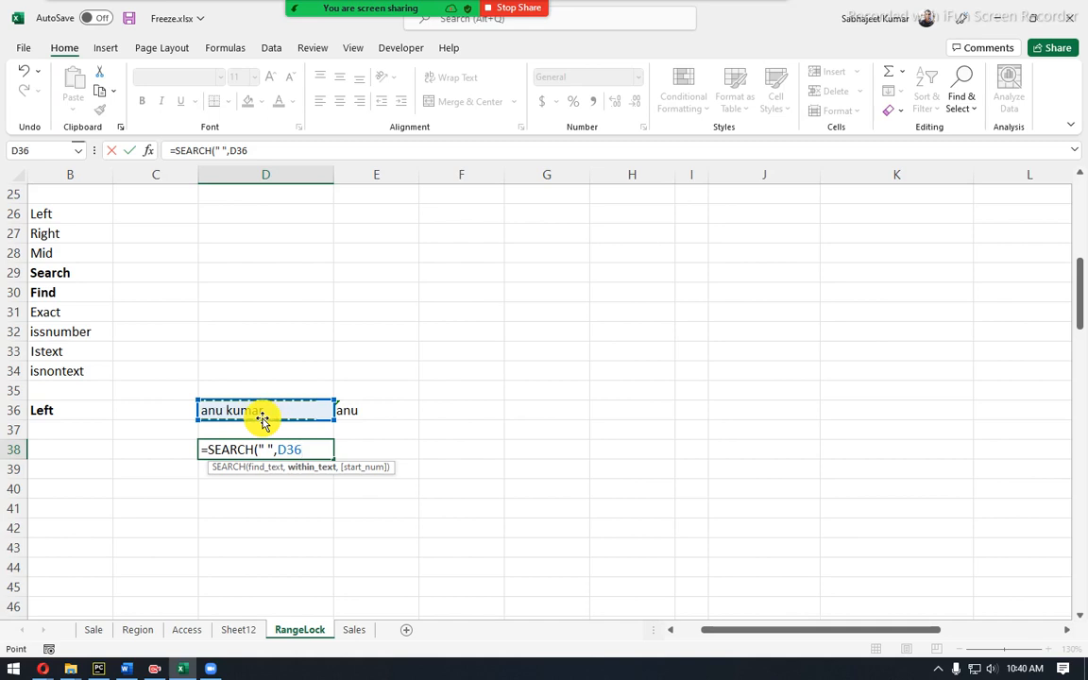
text())
key(Return)
key(Up)
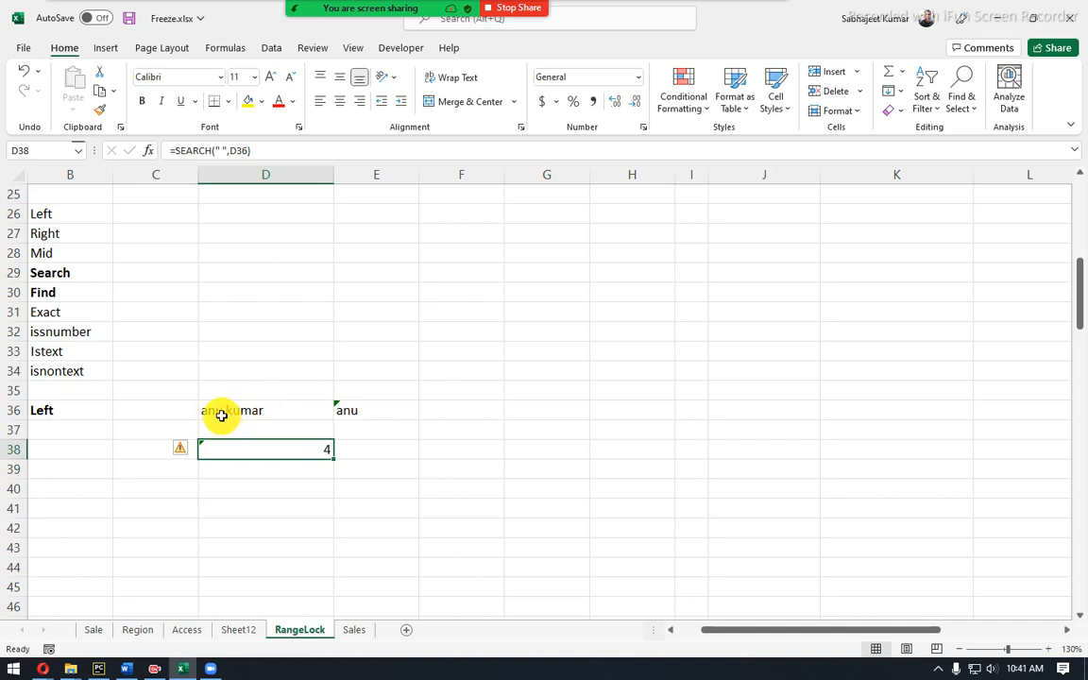
click(258, 151)
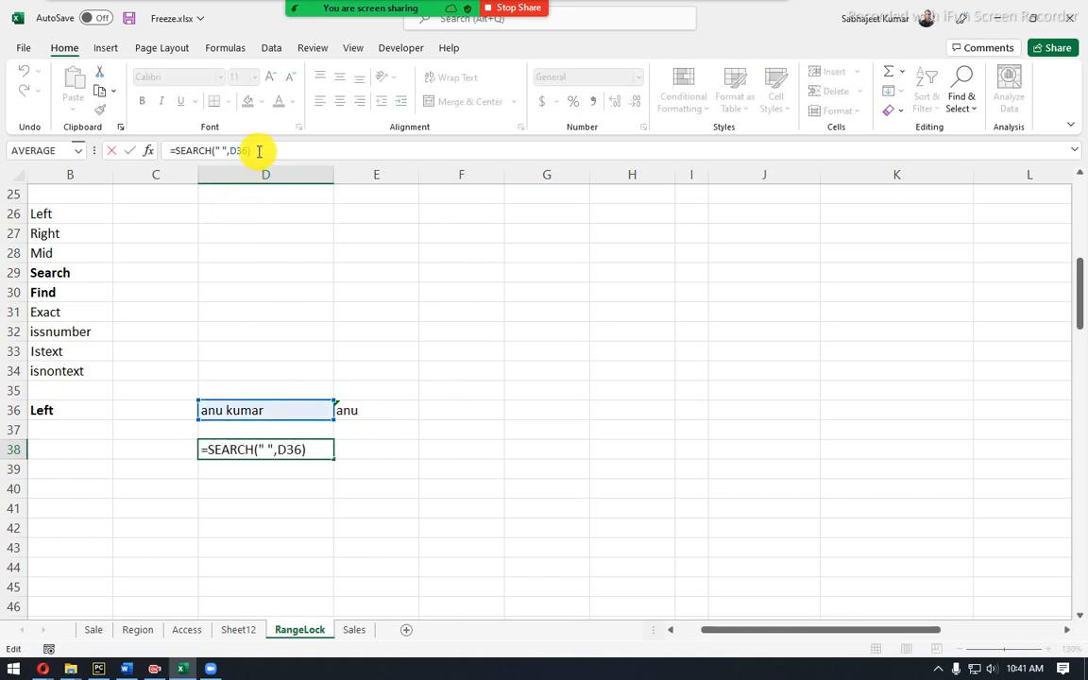
text(-1)
key(Return)
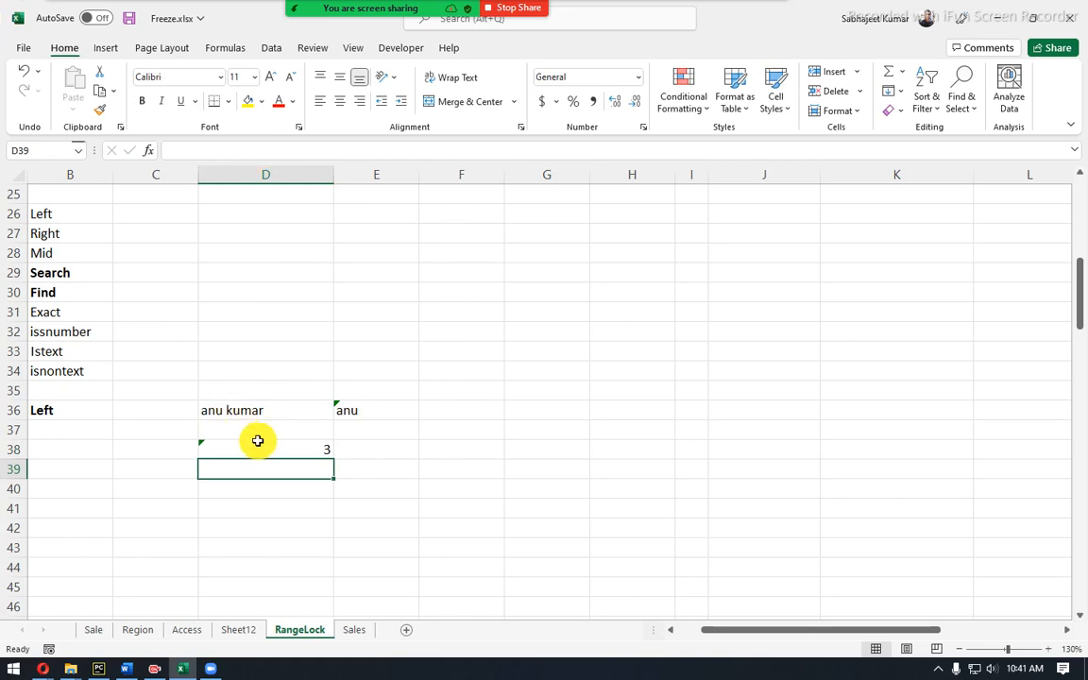
click(259, 446)
drag(174, 150, 281, 148)
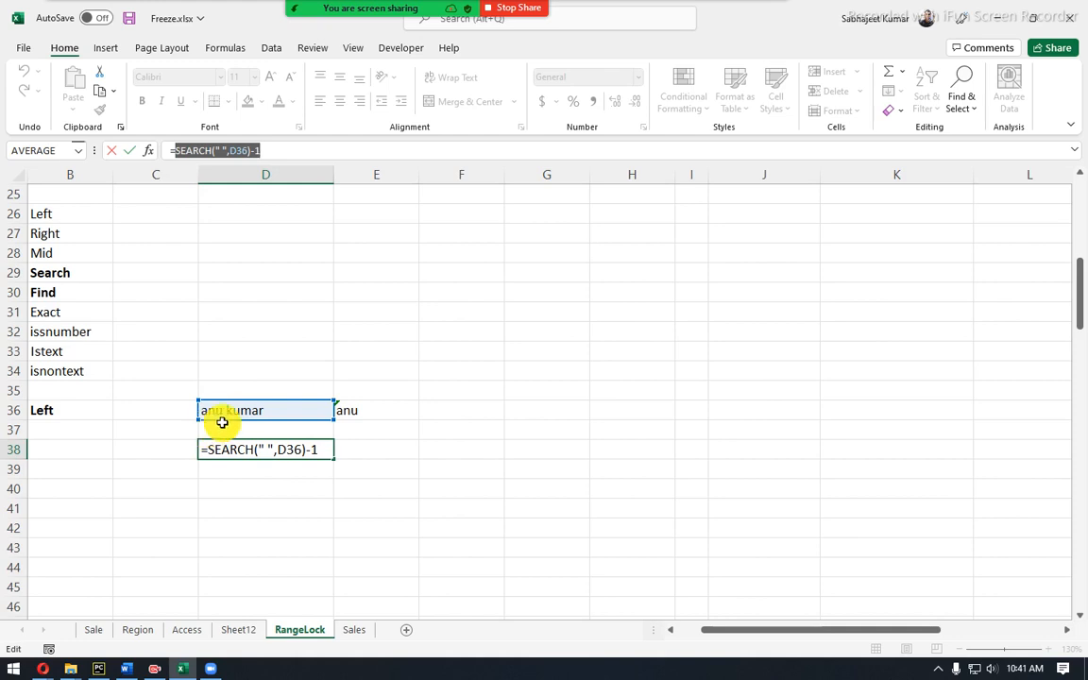
key(Escape)
click(229, 410)
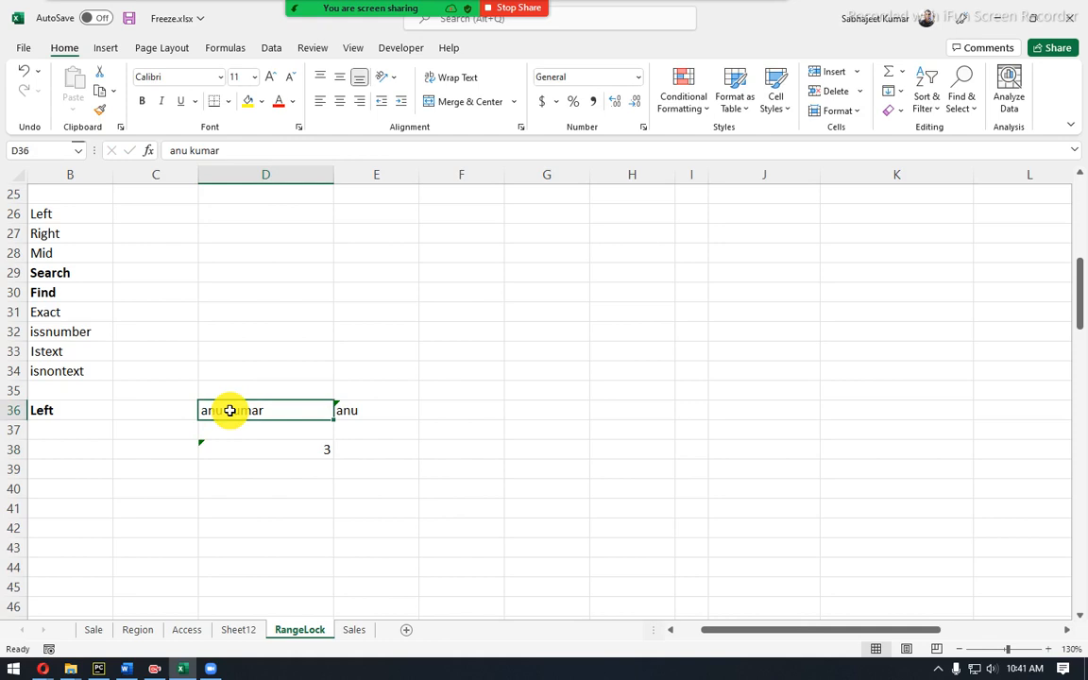
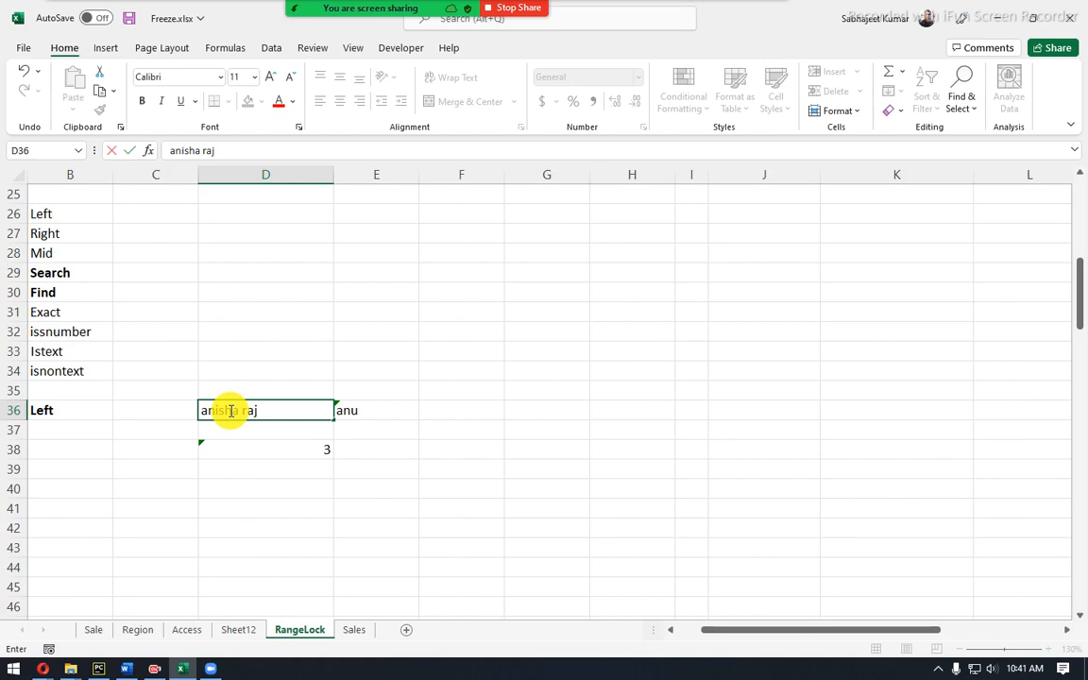
key(Return)
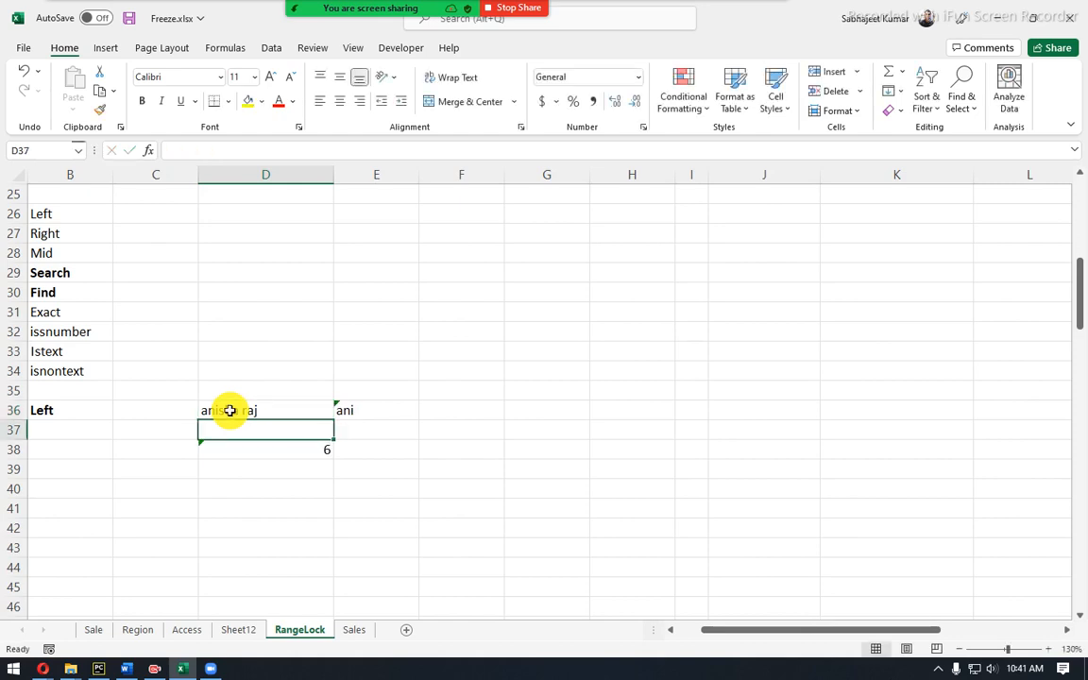
click(229, 410)
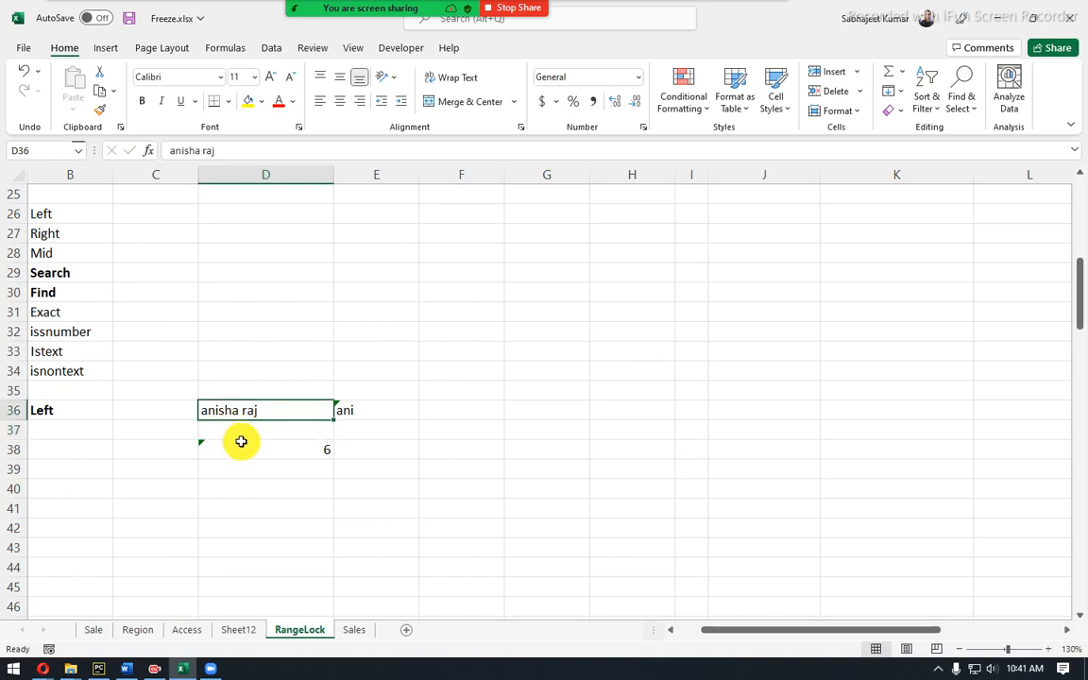
click(242, 445)
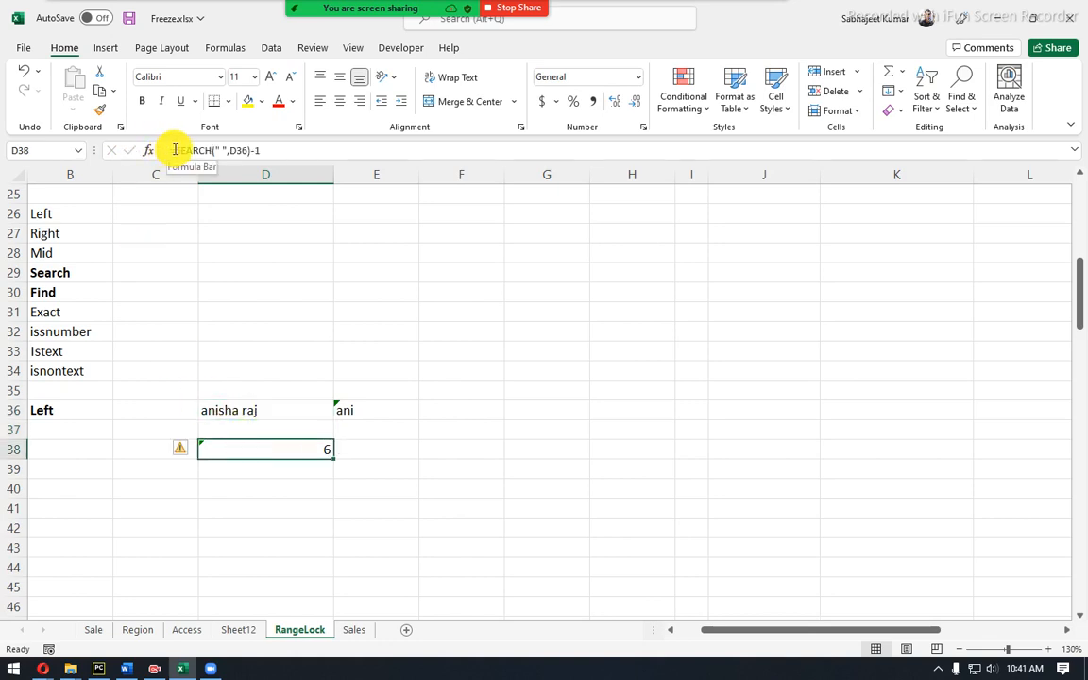
click(359, 411)
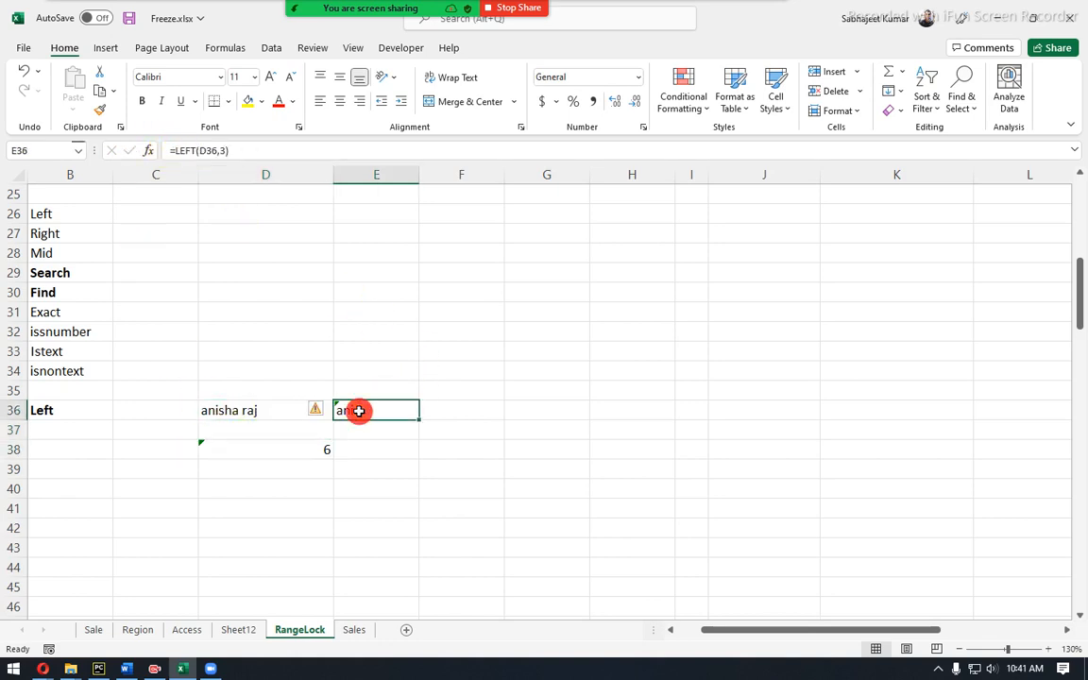
click(223, 151)
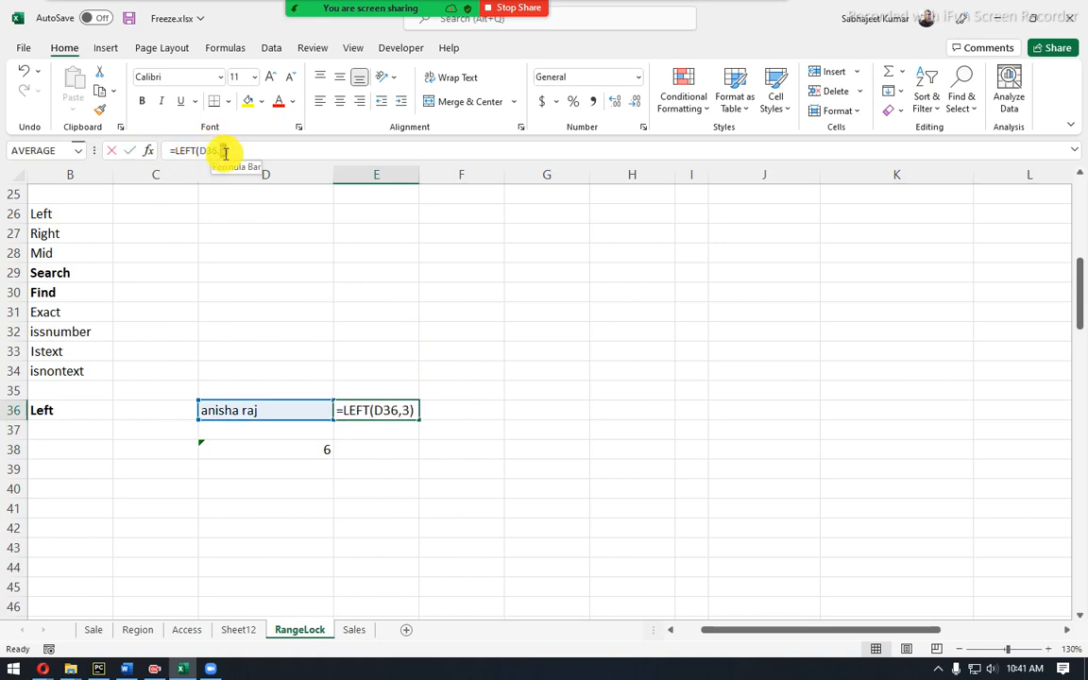
double_click(224, 152)
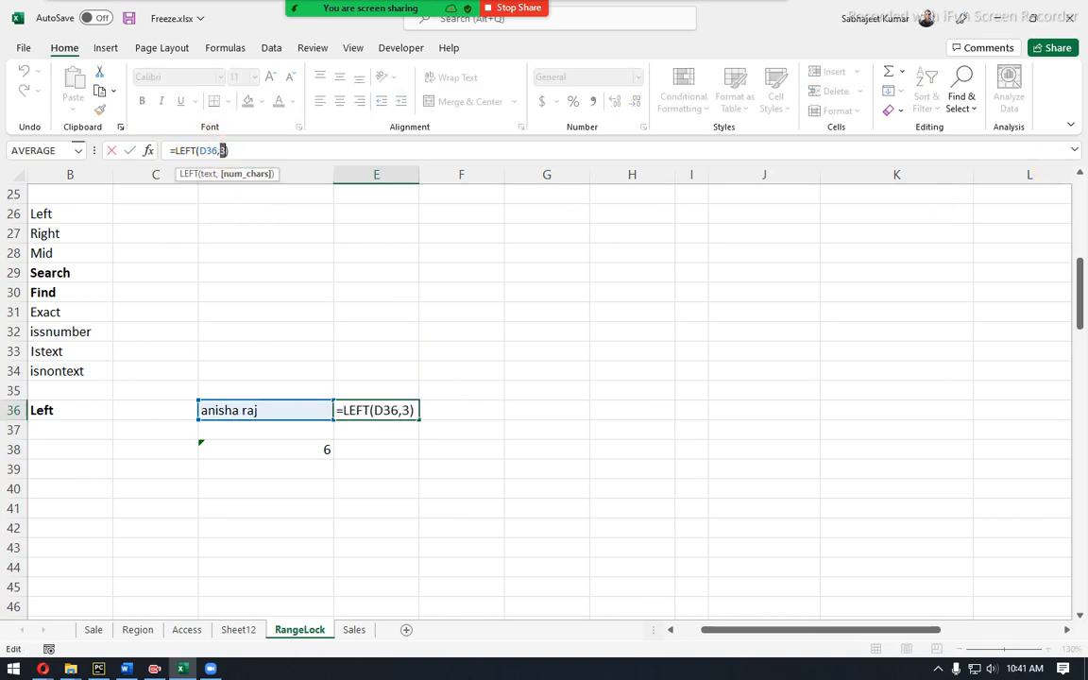
key(alt+Tab)
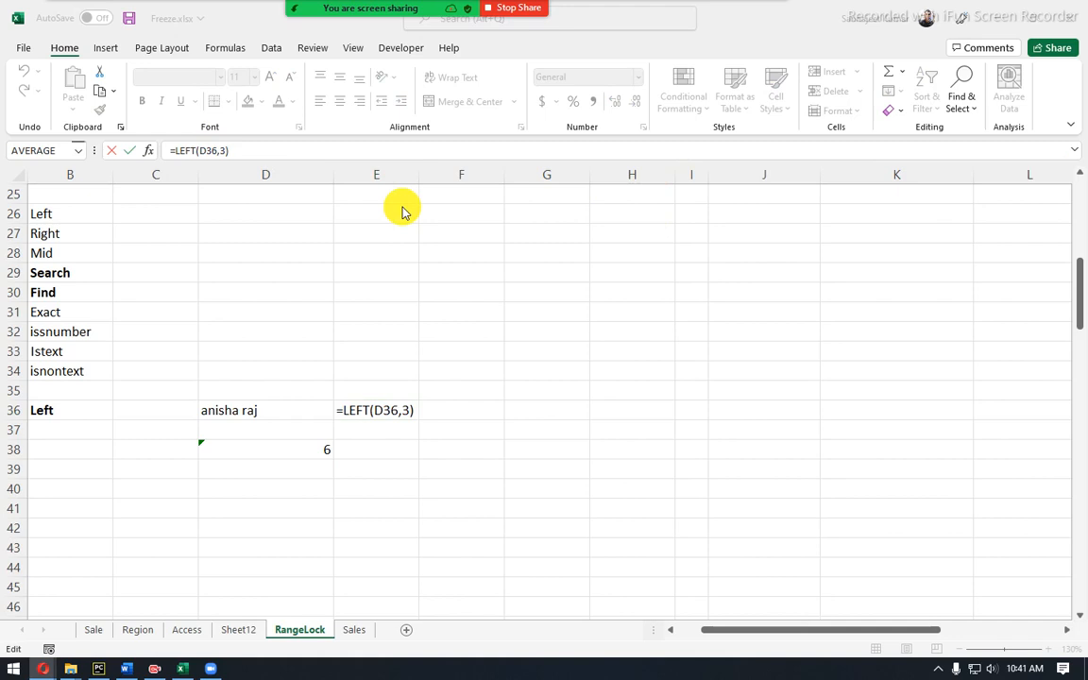
click(206, 151)
drag(197, 152, 216, 150)
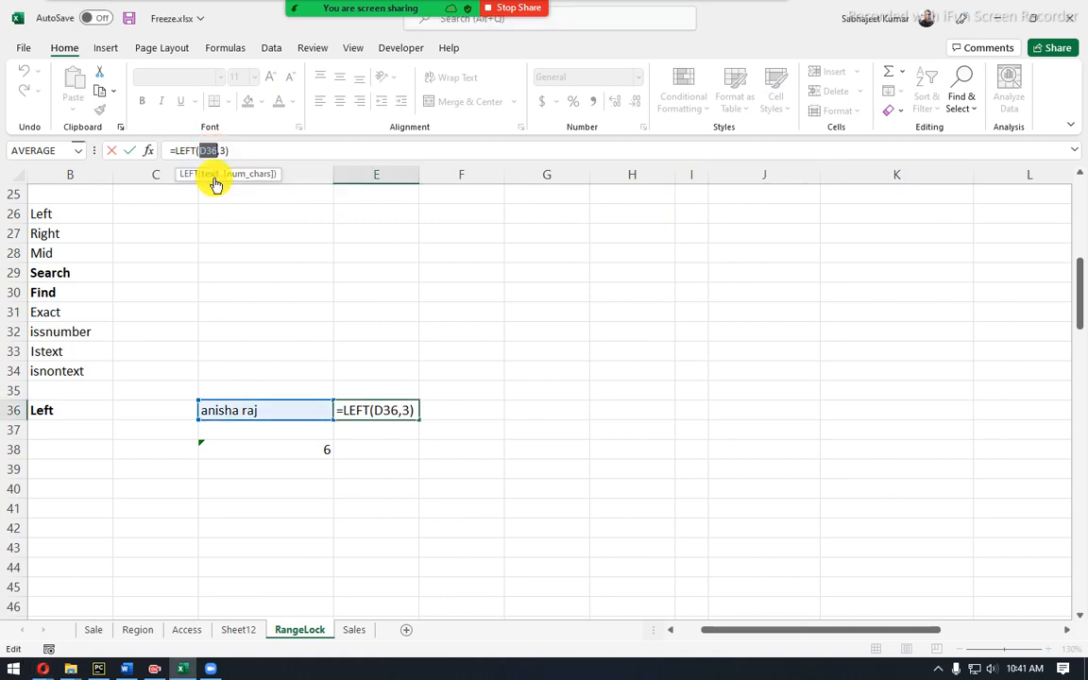
key(ctrl+Return)
Wrap D38 as =LEFT(D36,SEARCH(" ",D36)-1), accepting Excel's correction, to show the first name.
click(262, 450)
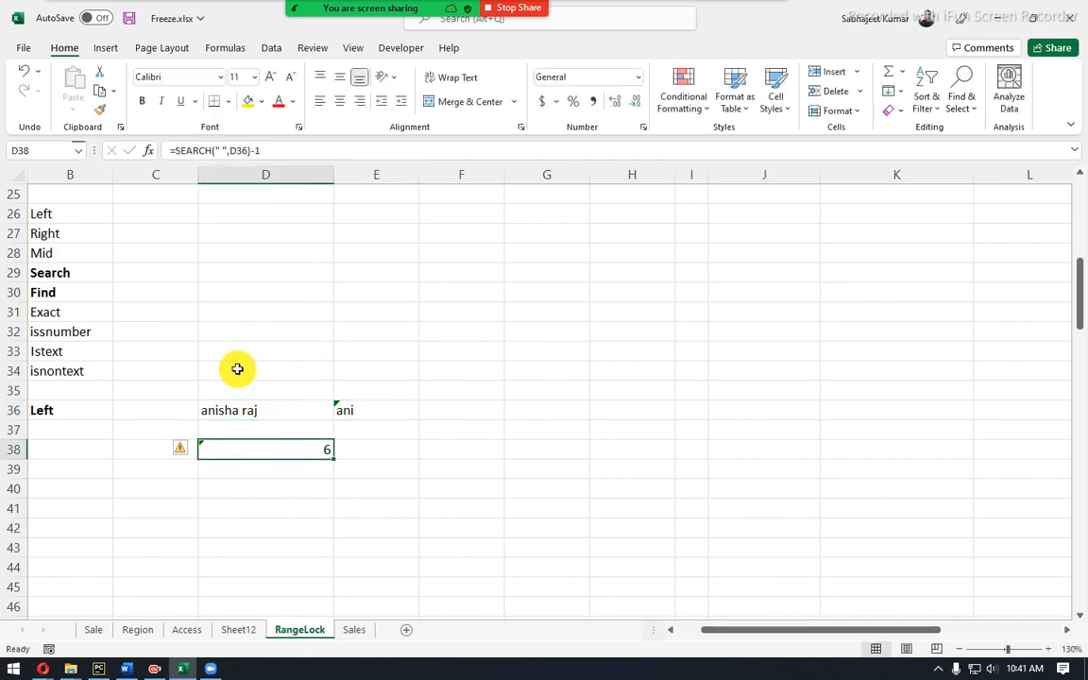
click(232, 149)
text(lef)
key(Tab)
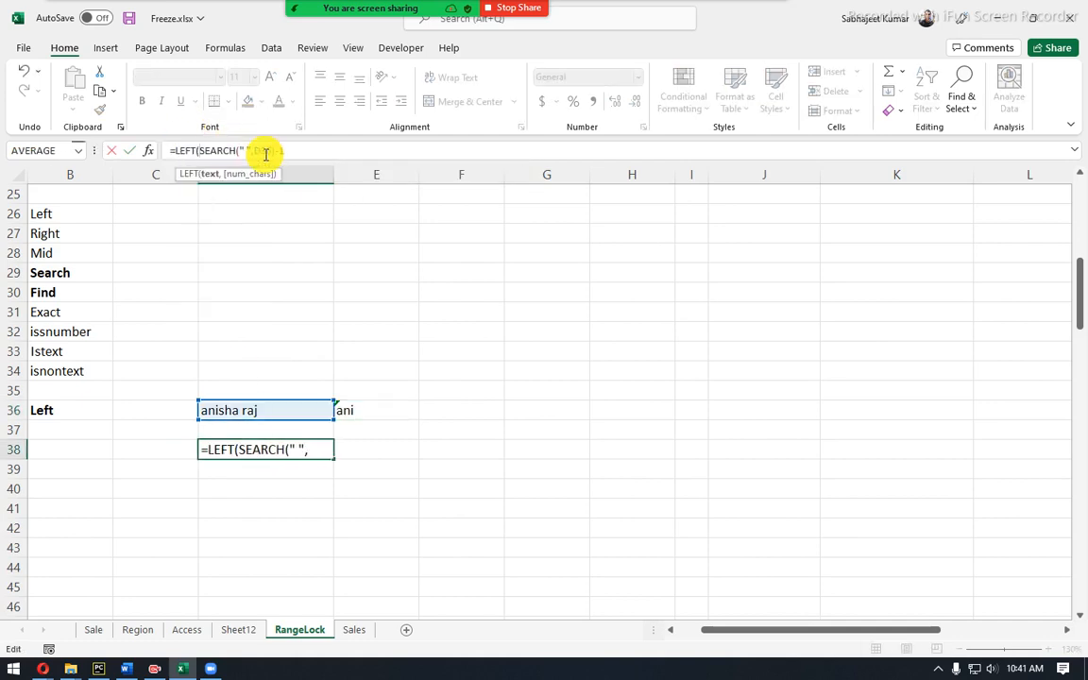
click(238, 412)
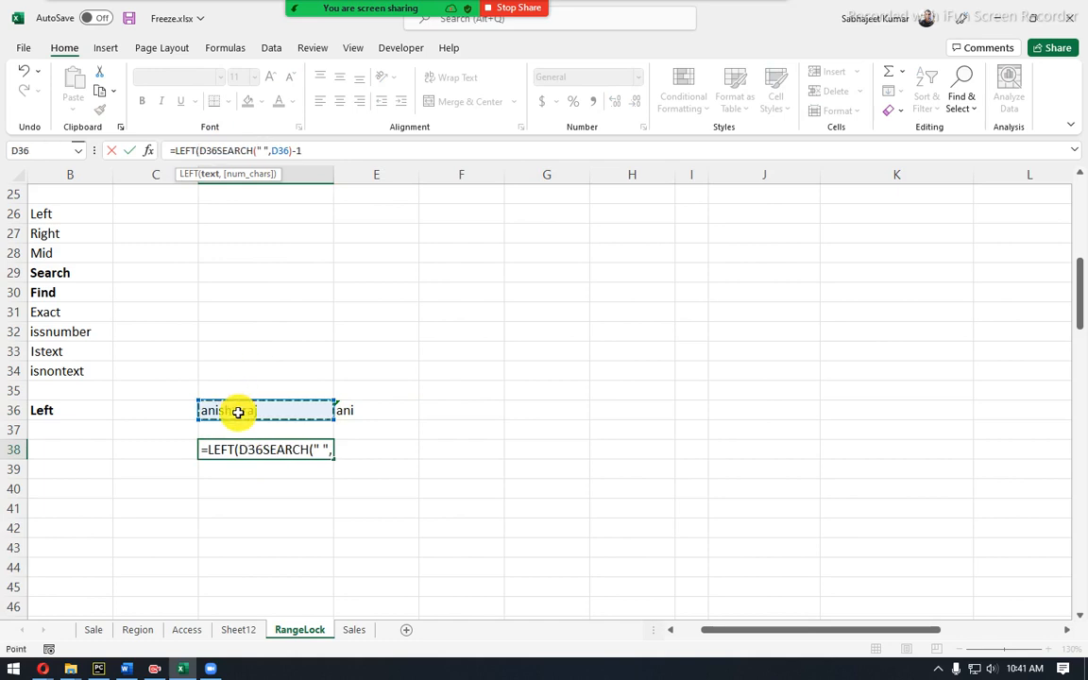
text(,)
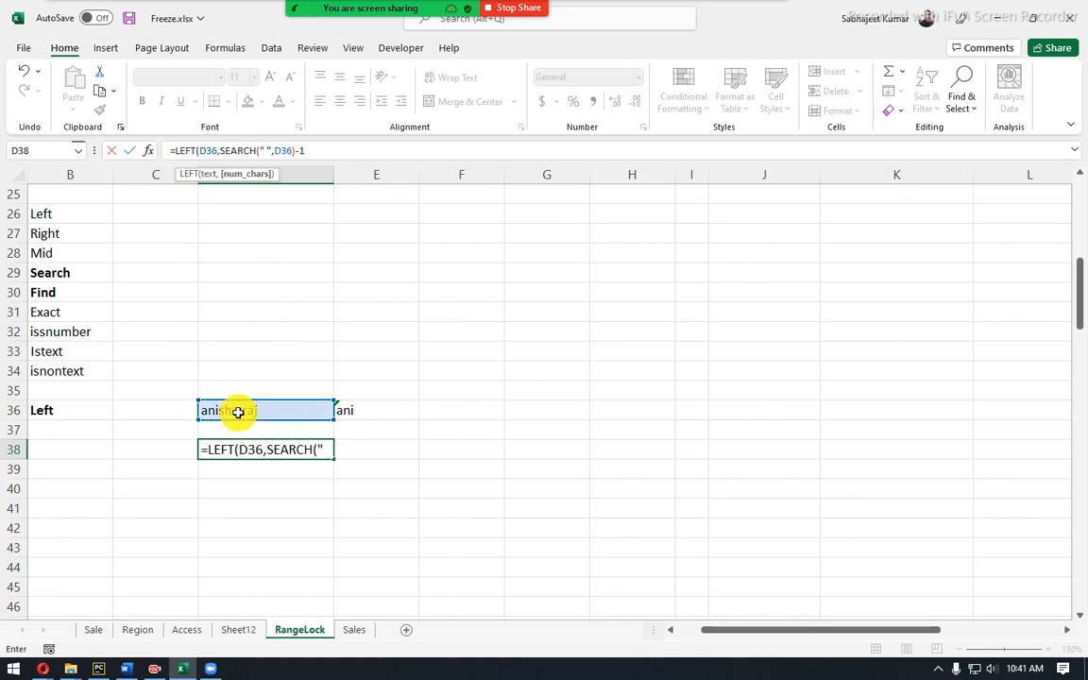
key(Return)
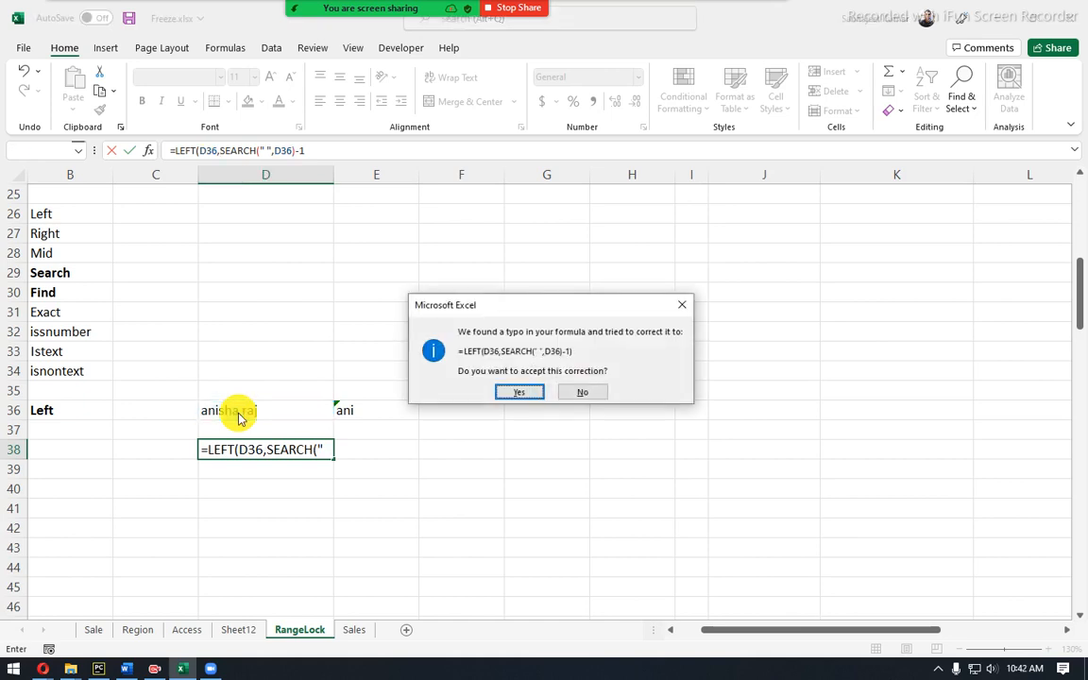
key(Return)
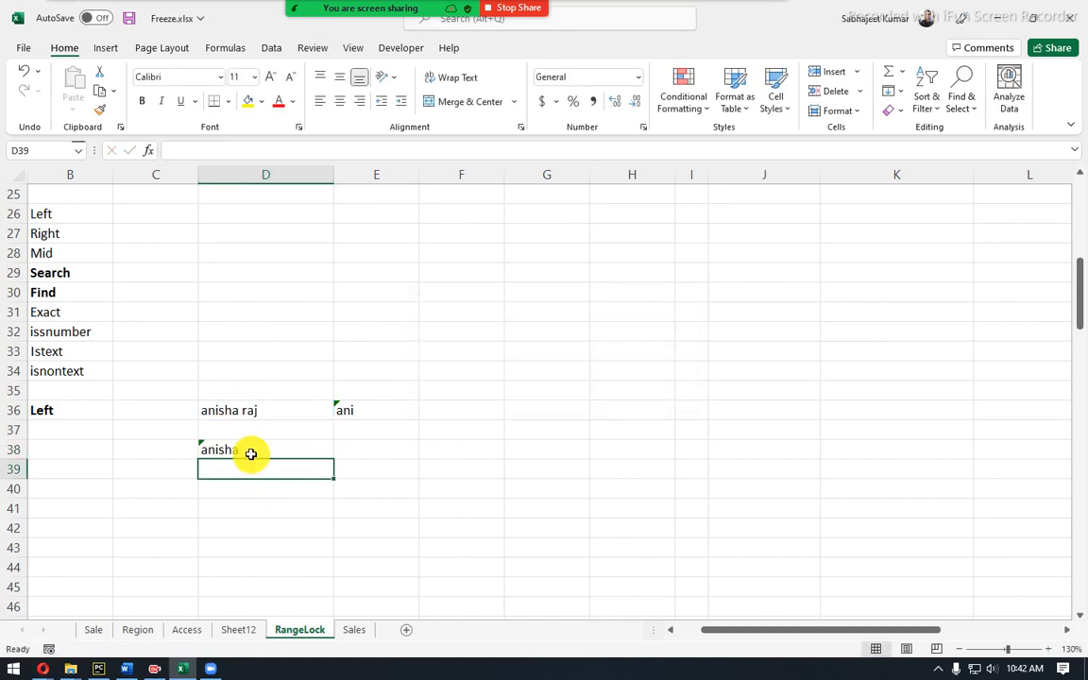
click(252, 446)
click(253, 410)
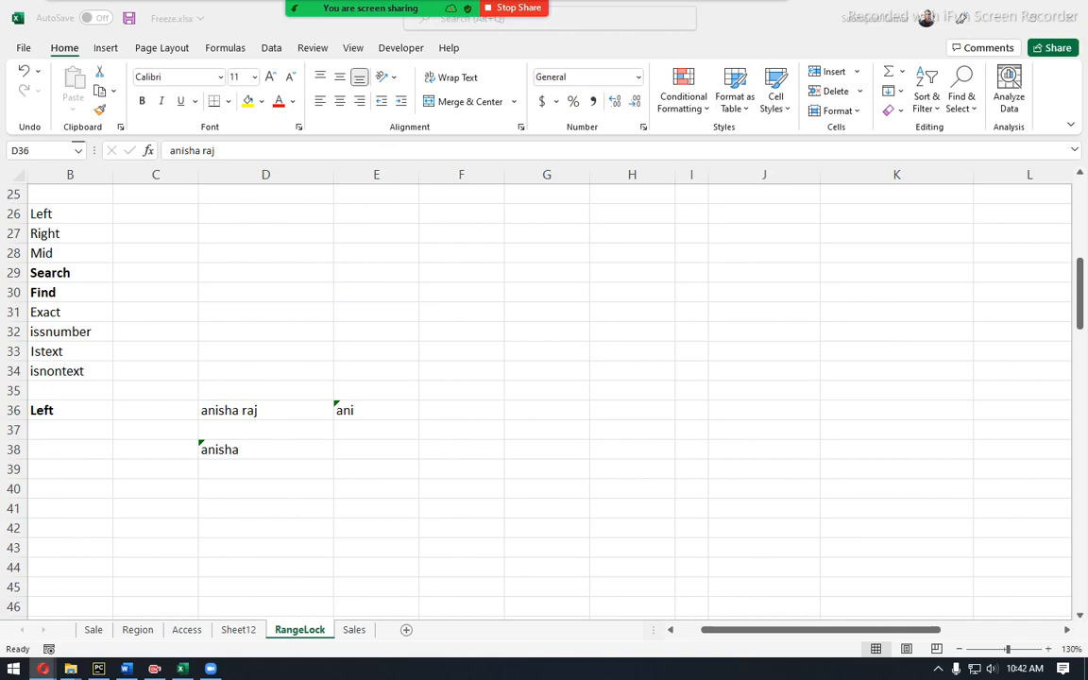
click(269, 438)
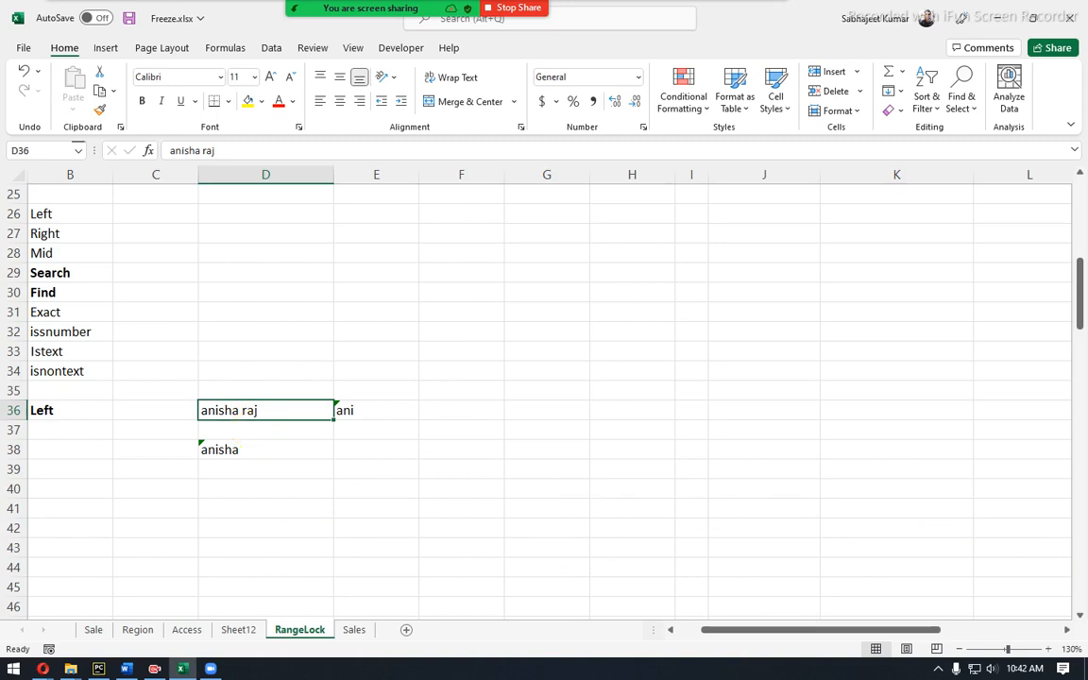
key(alt+Tab)
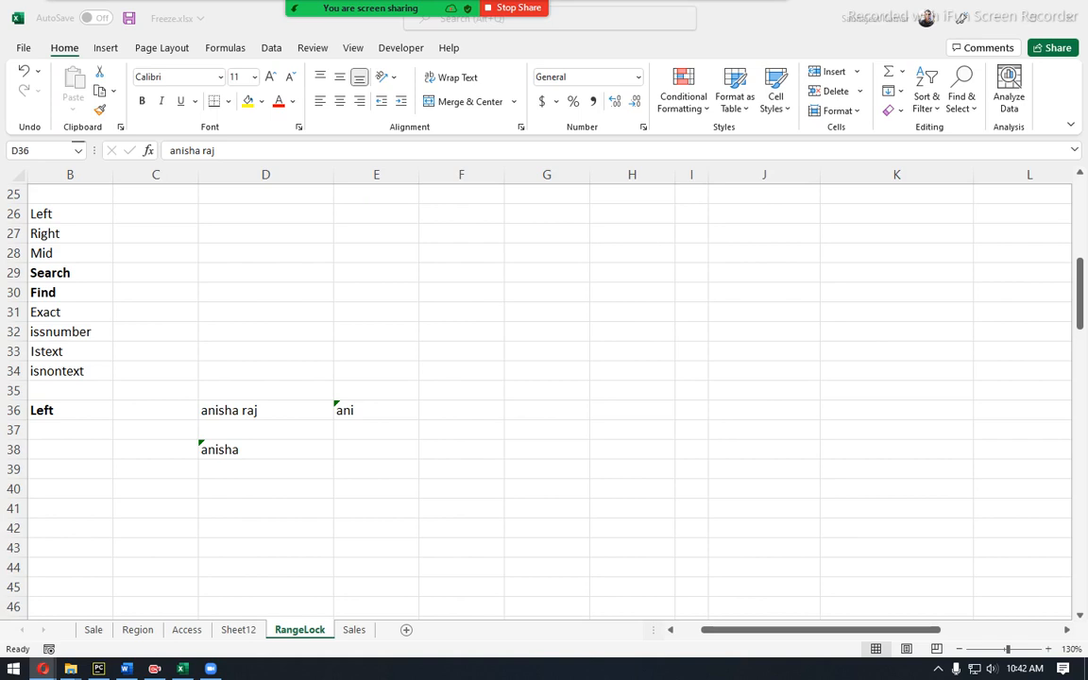
click(263, 447)
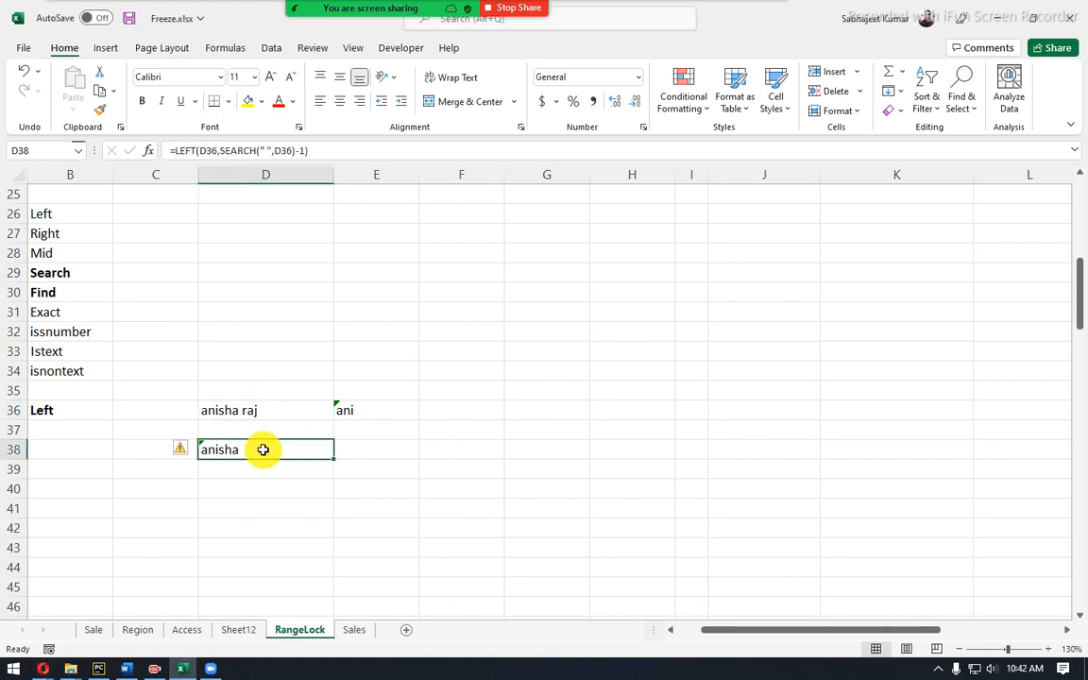
click(268, 150)
drag(268, 149, 274, 149)
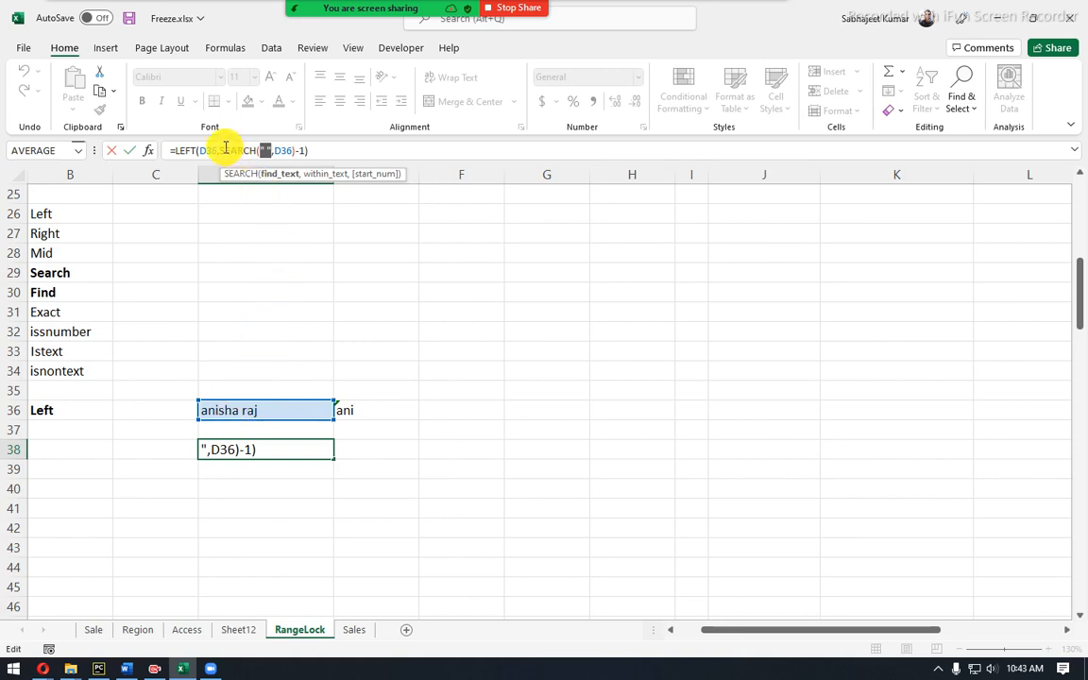
drag(220, 146, 305, 147)
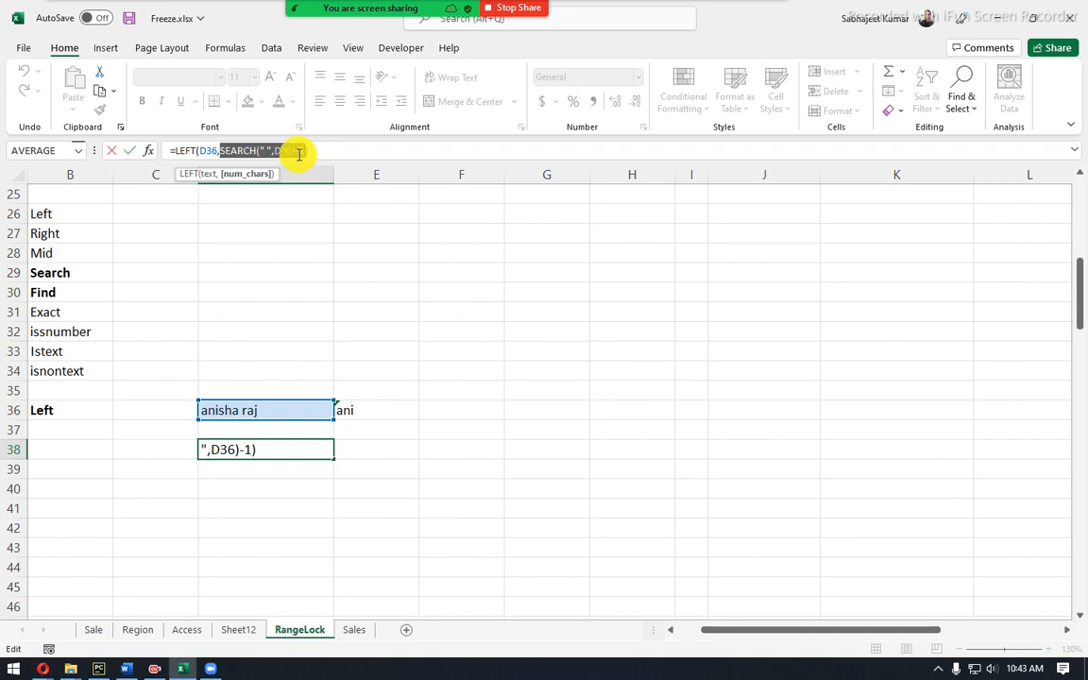
click(298, 153)
drag(298, 152, 306, 152)
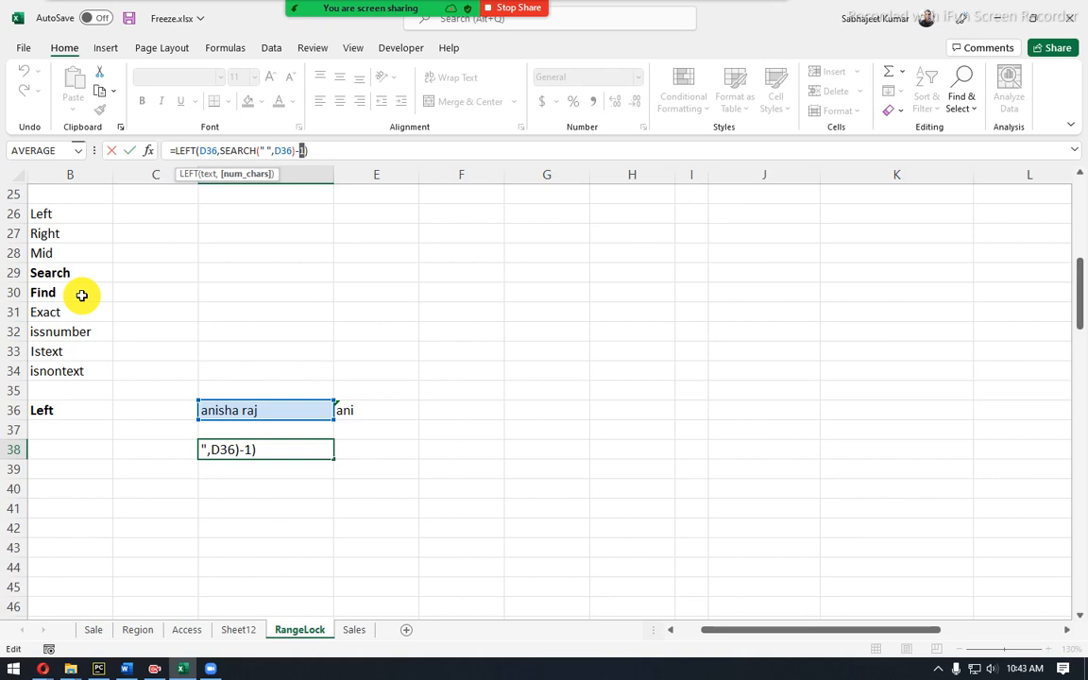
key(Return)
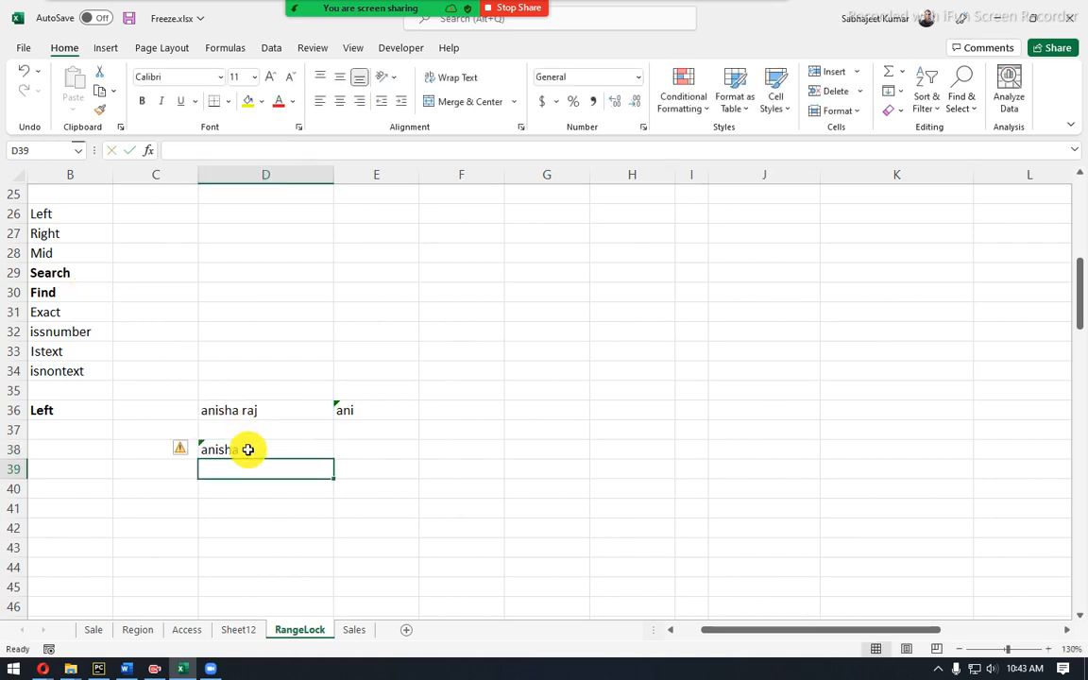
click(247, 449)
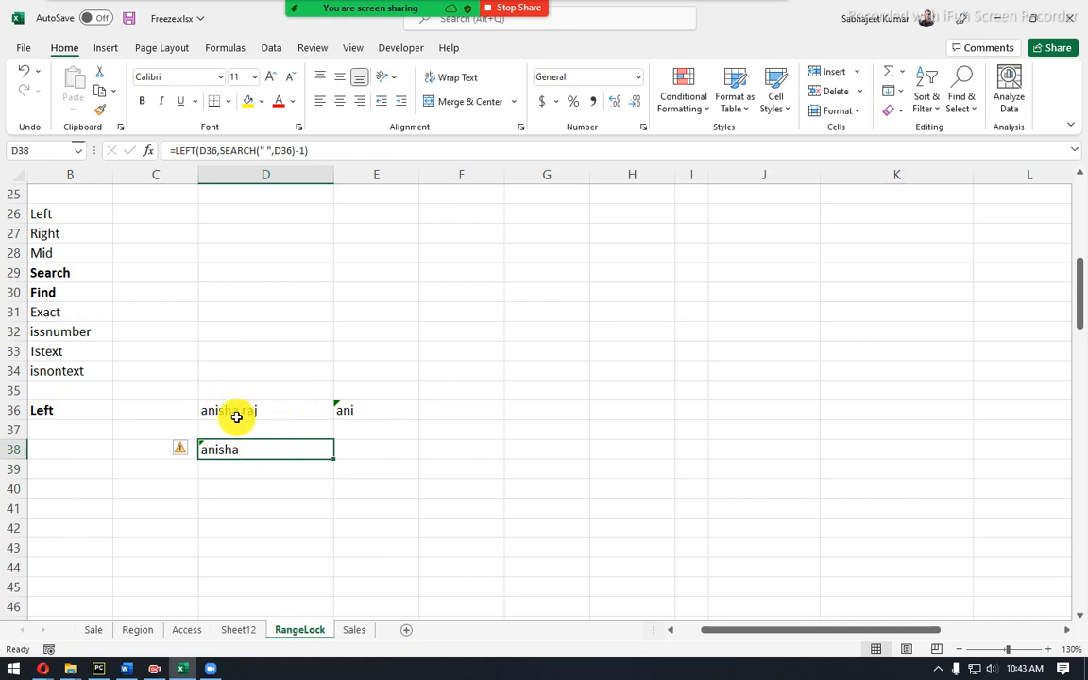
click(244, 411)
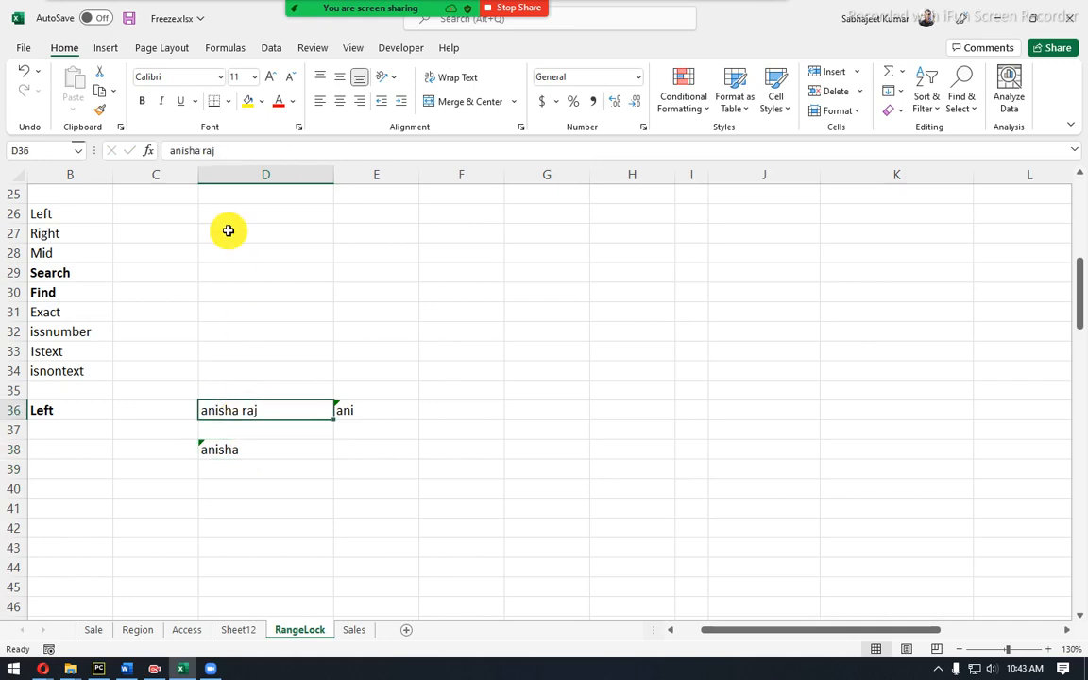
click(200, 150)
key(Delete)
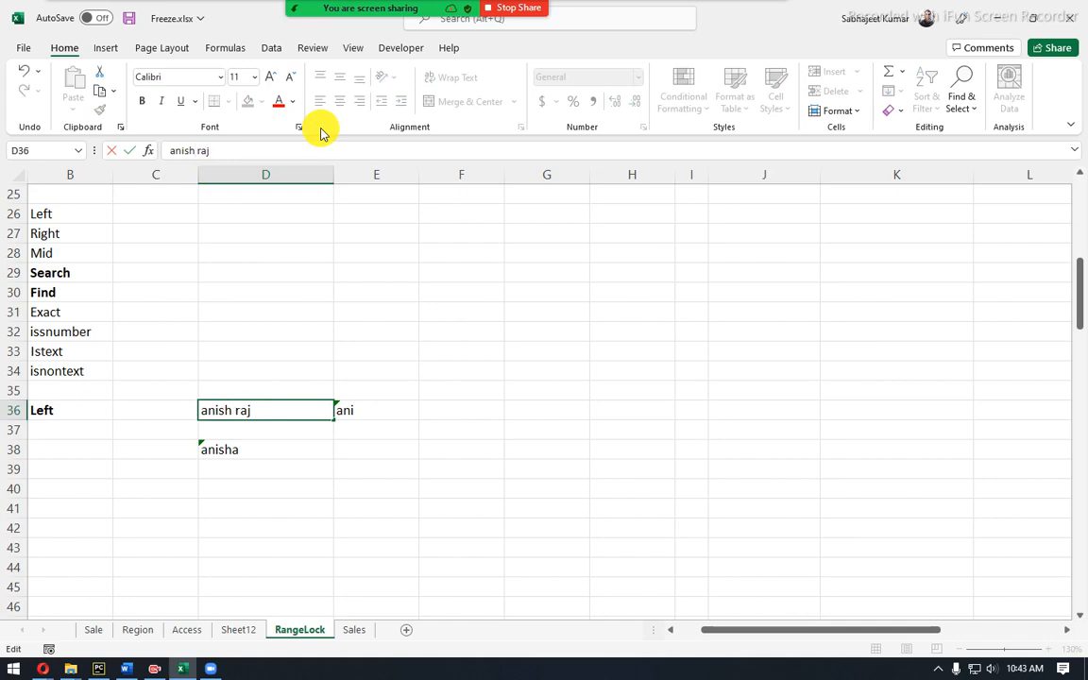
key(Return)
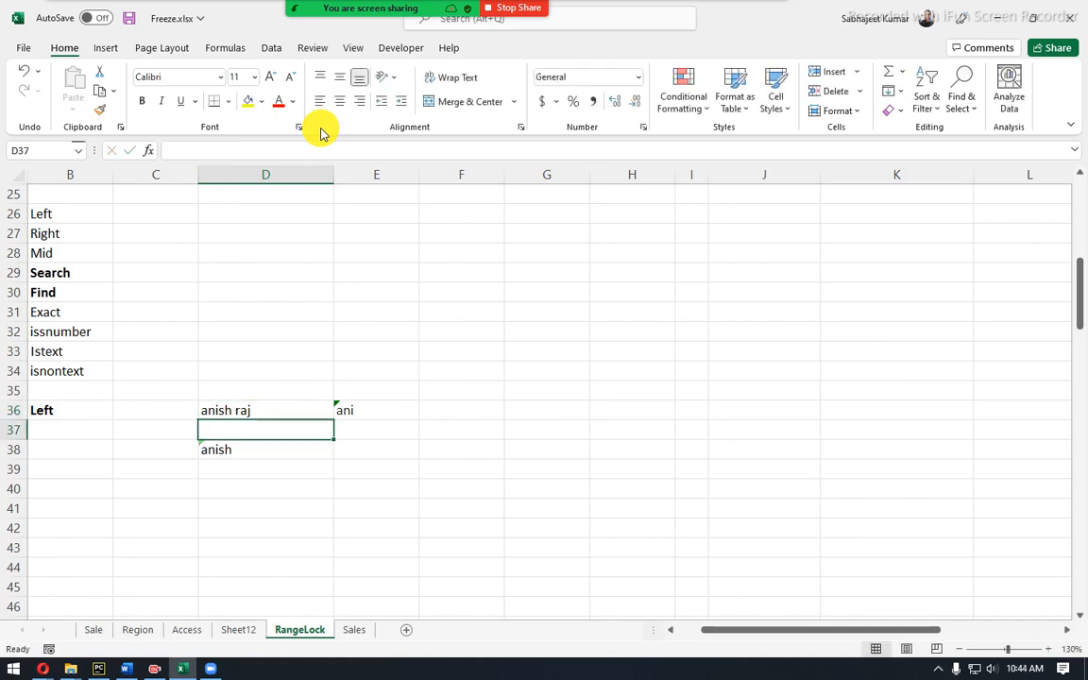
click(259, 409)
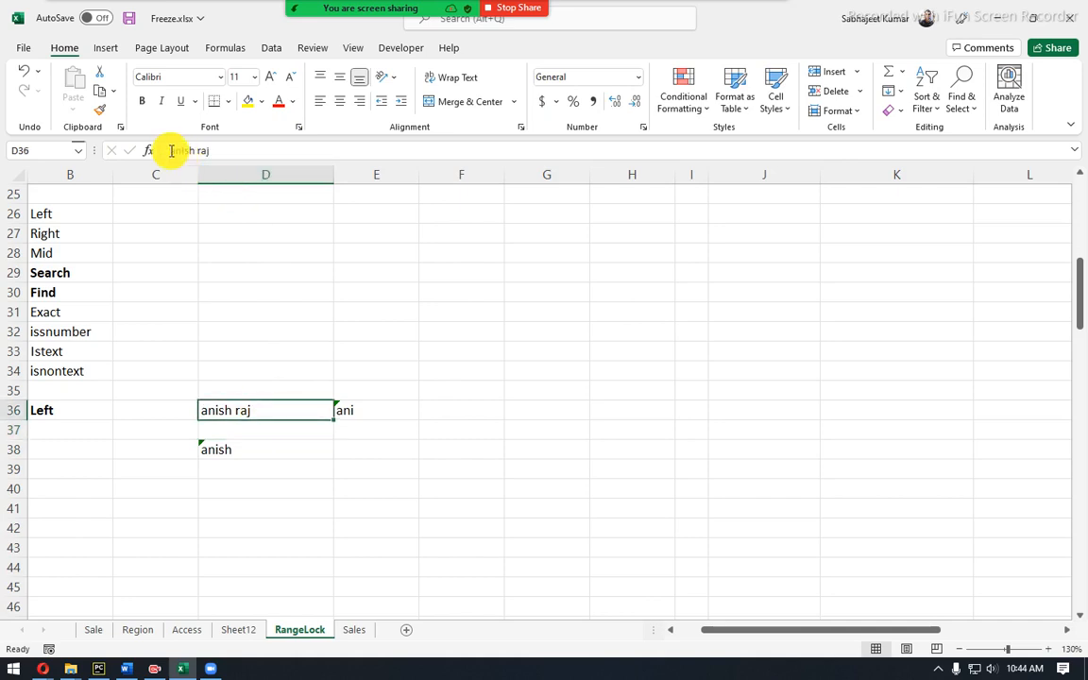
key(ctrl+z)
click(397, 413)
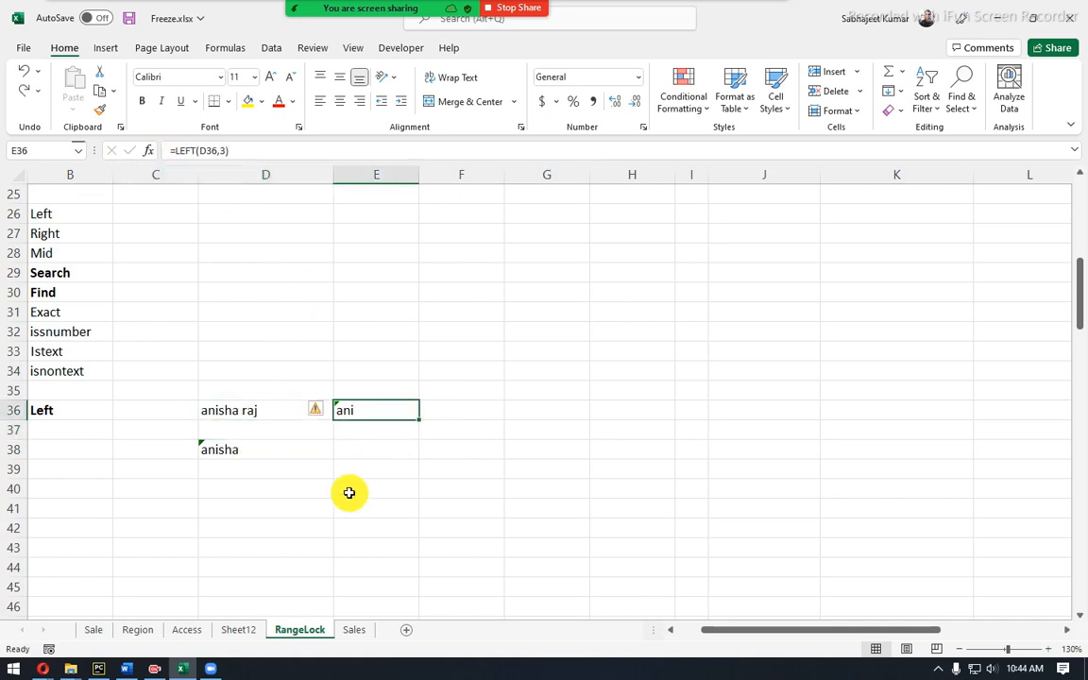
click(280, 491)
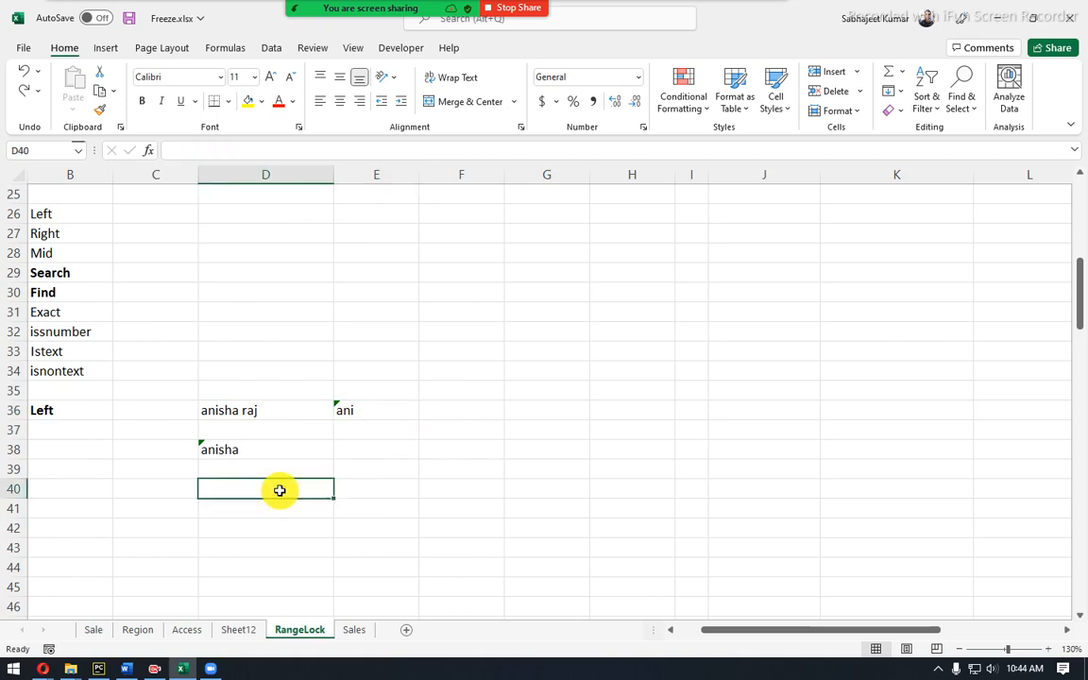
text(rahul)
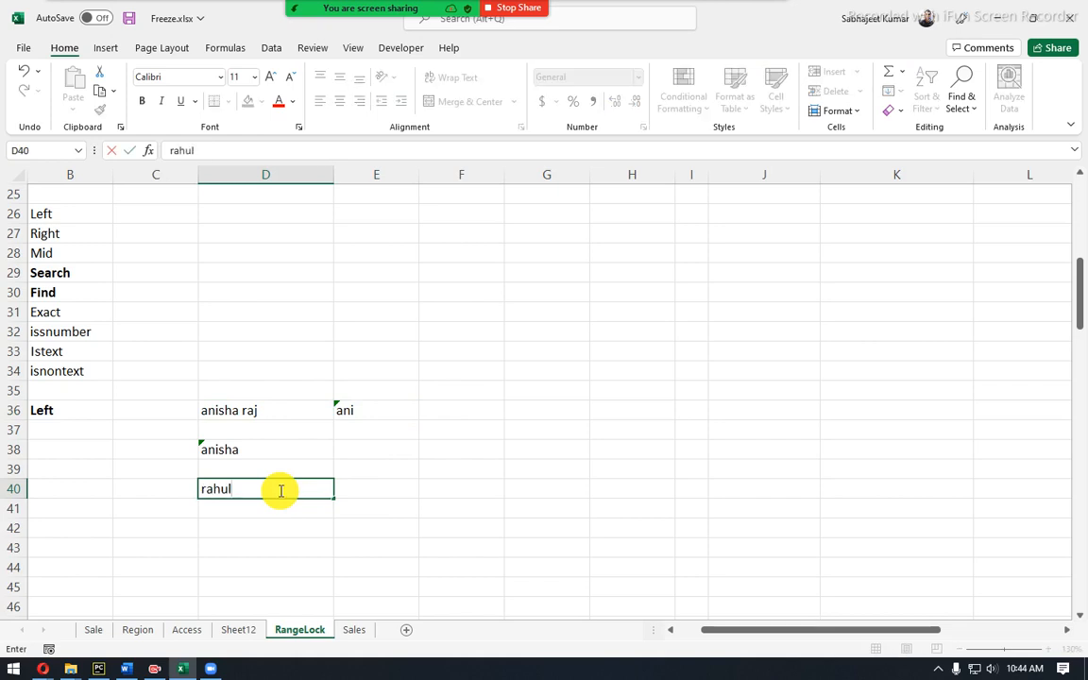
key(Escape)
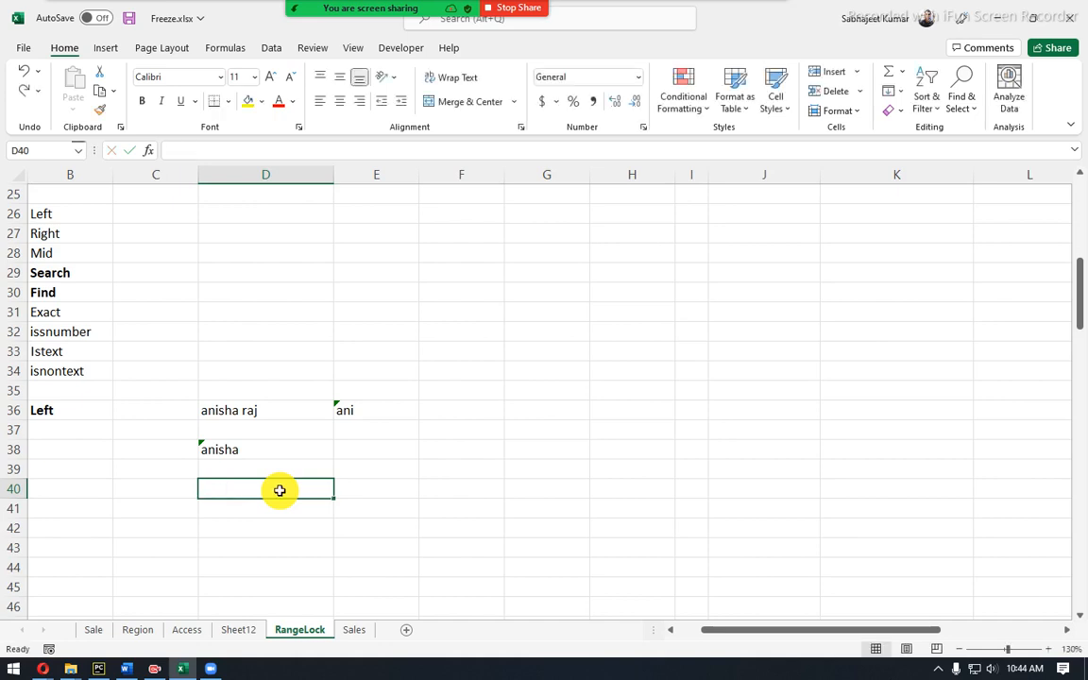
text(RAHUL)
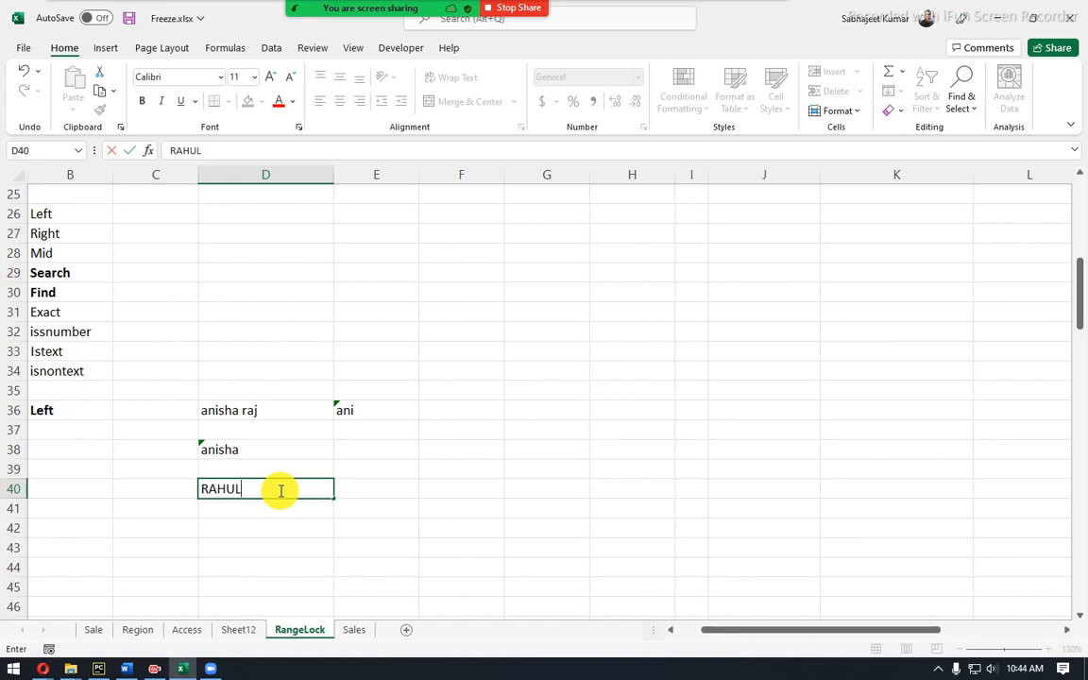
text(L)
key(BackSpace)
text(L)
key(BackSpace)
text(L)
key(BackSpace)
text(l)
key(Escape)
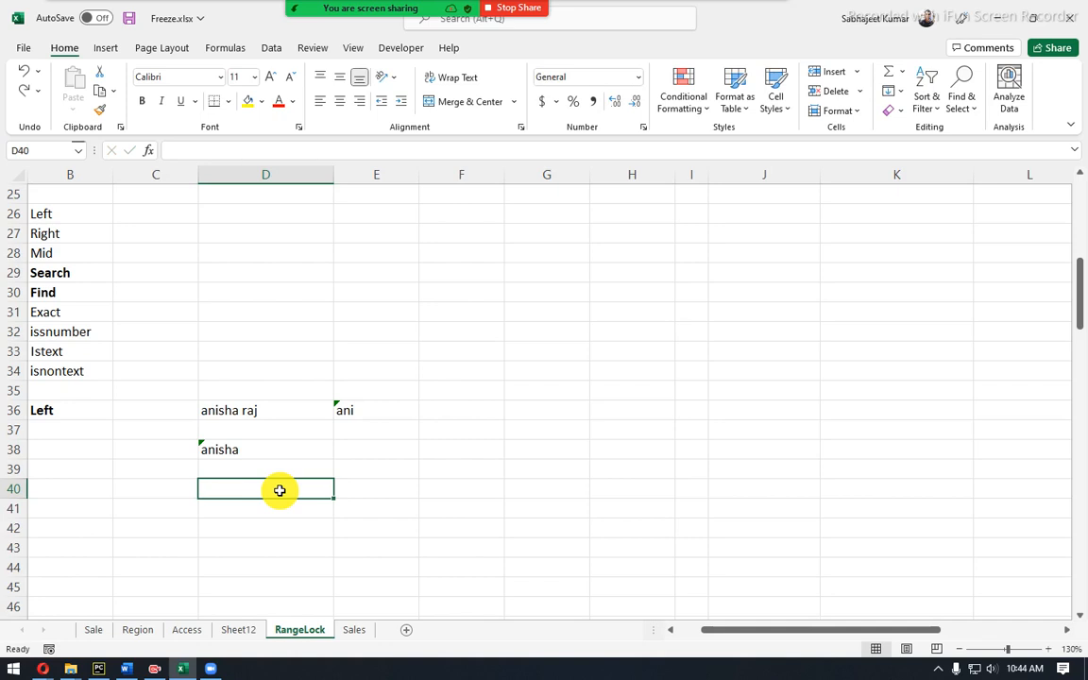
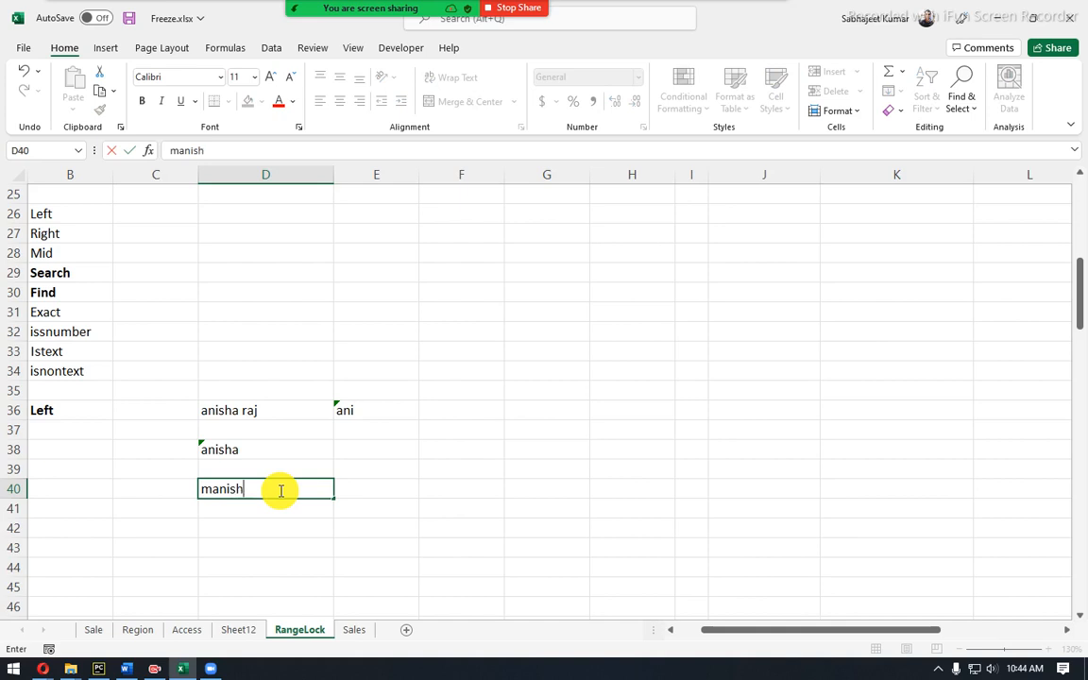
Enter a test name with a capital L joining first and last names in D40.
key(Return)
click(280, 490)
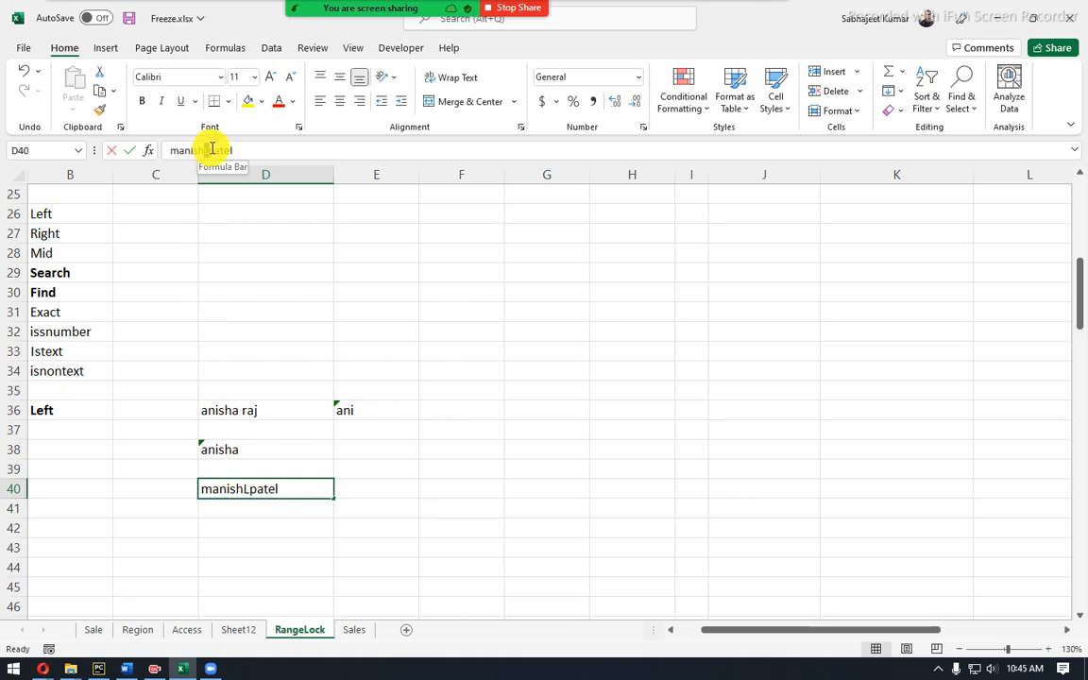
drag(201, 150, 207, 151)
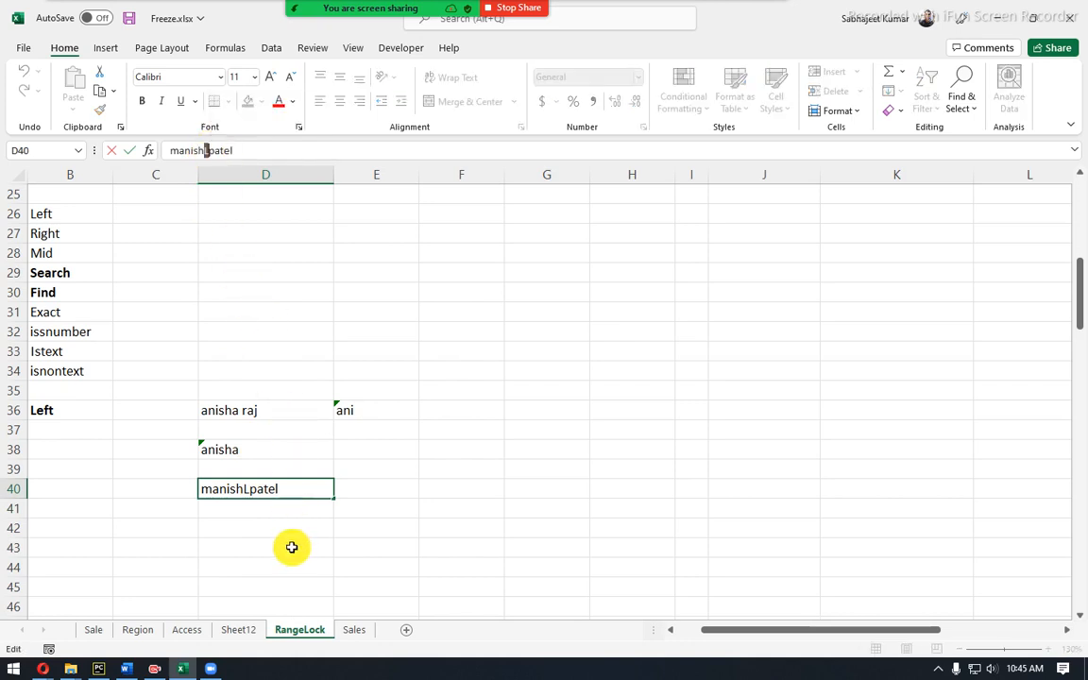
key(Escape)
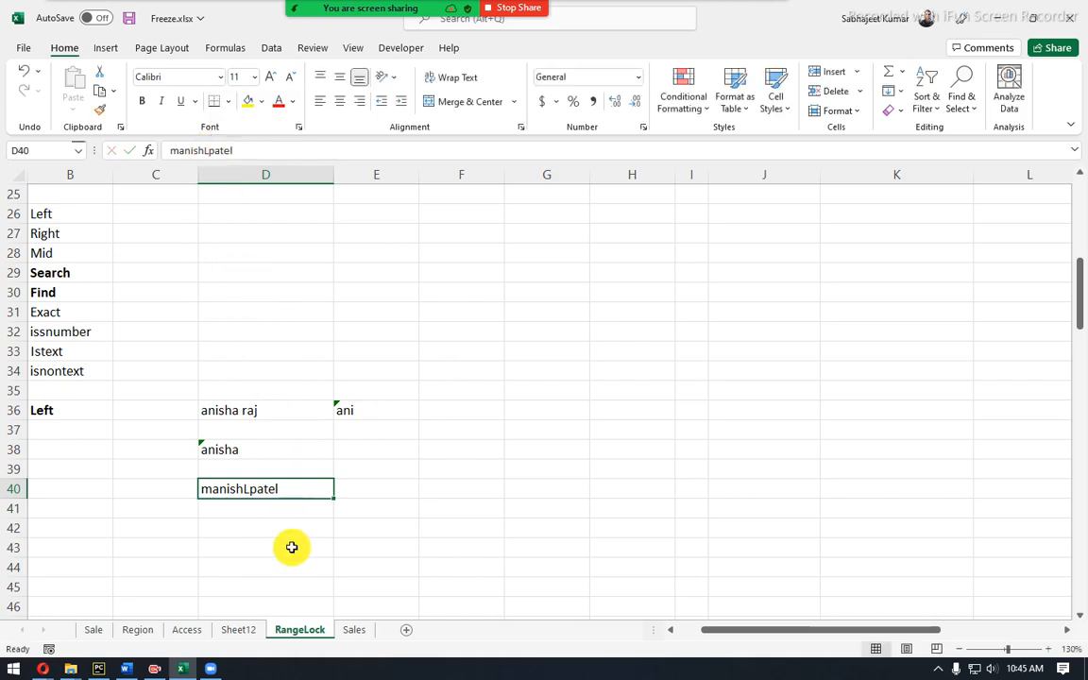
Enter a second L-joined test name, starting with lowercase l, in D41.
click(226, 505)
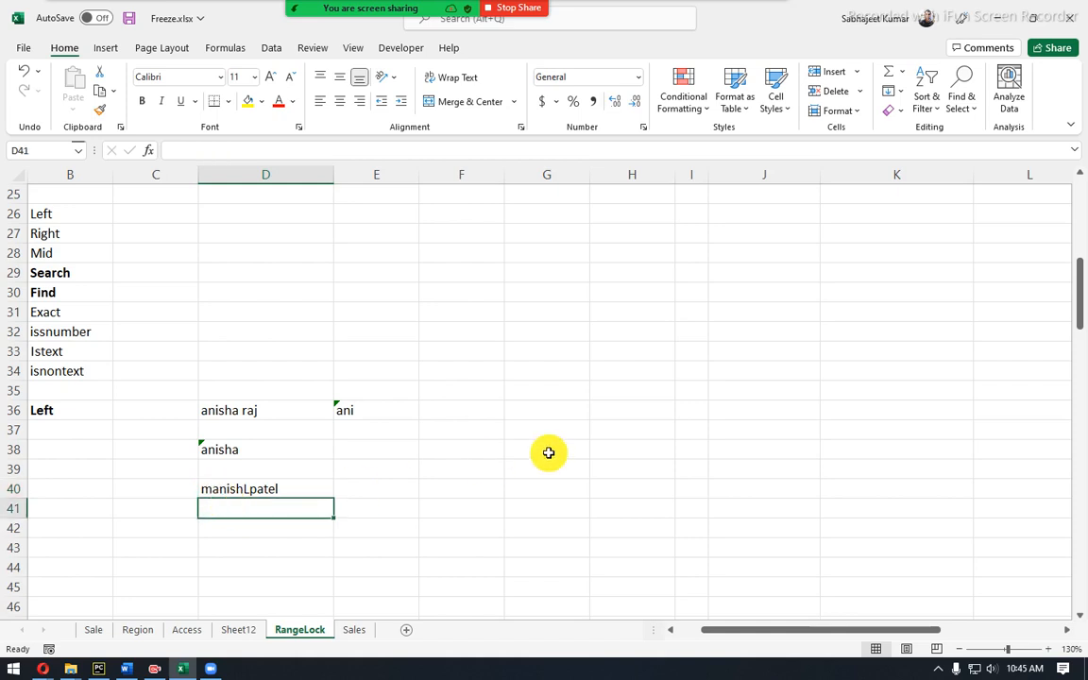
text(o)
key(BackSpace)
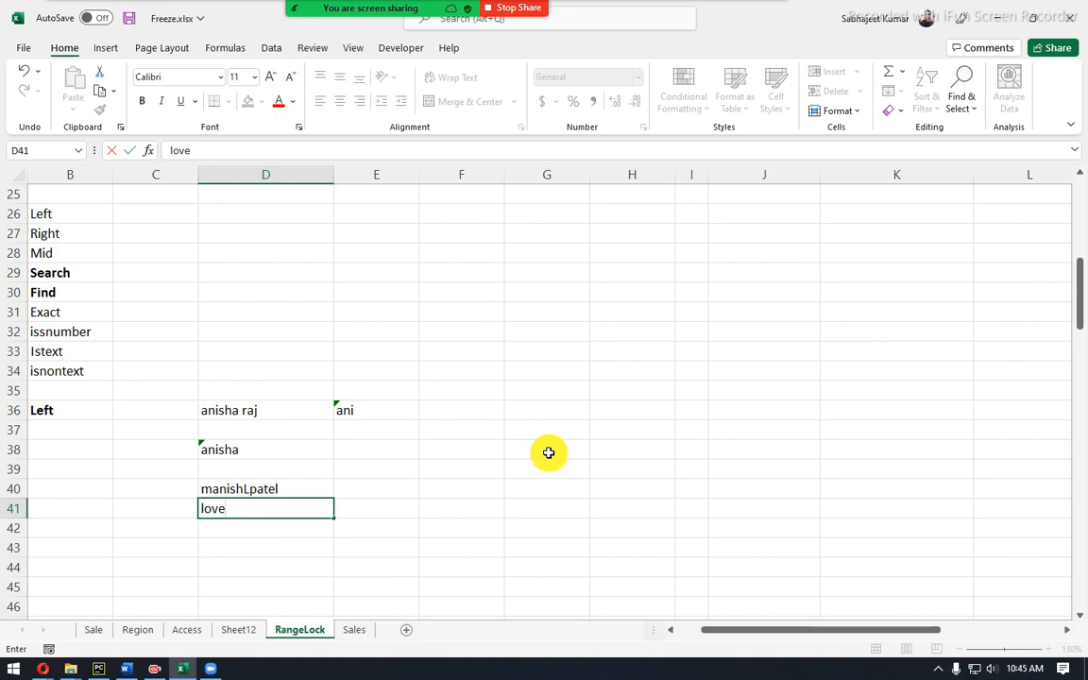
key(Tab)
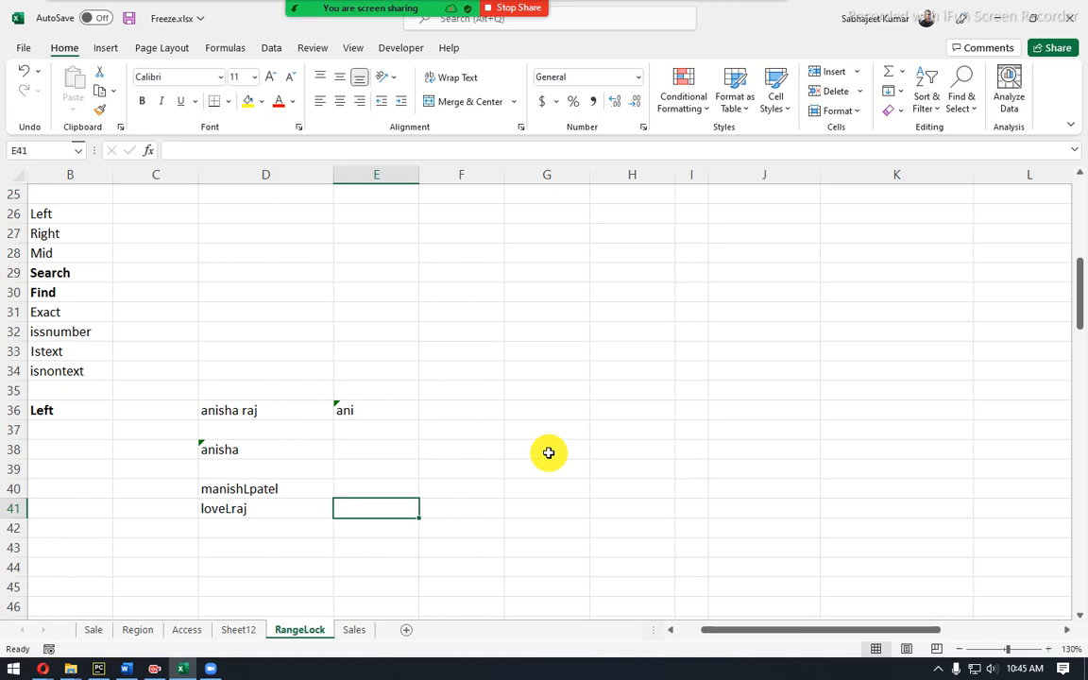
click(261, 514)
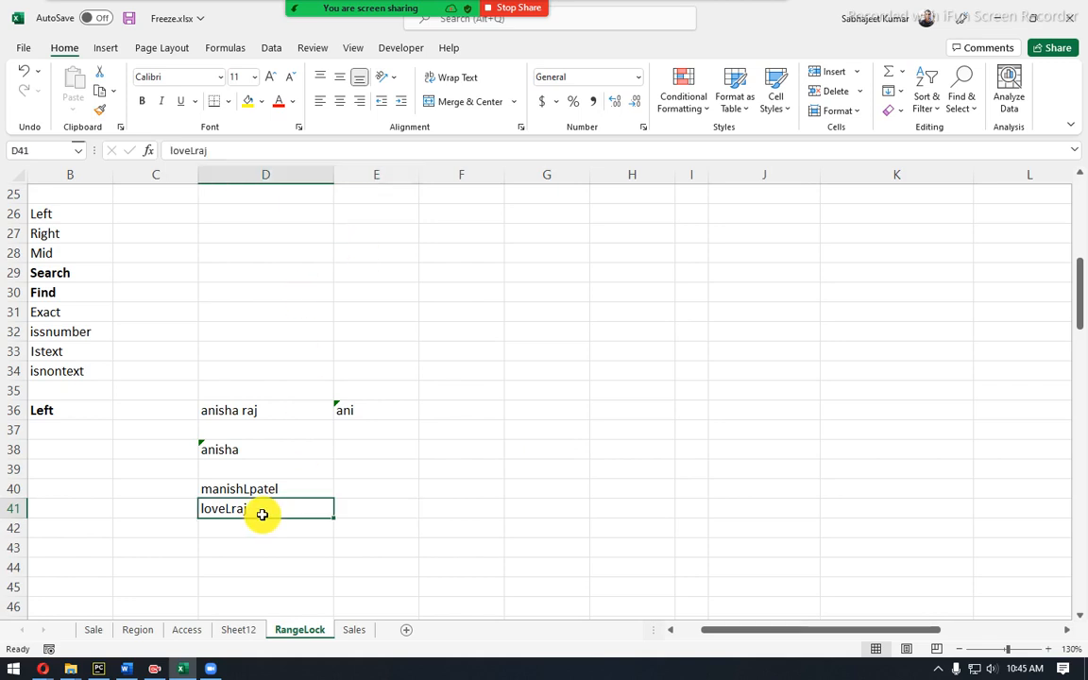
click(367, 512)
Begin a SEARCH formula in E41, then discard the wrongly ordered attempt.
text(=)
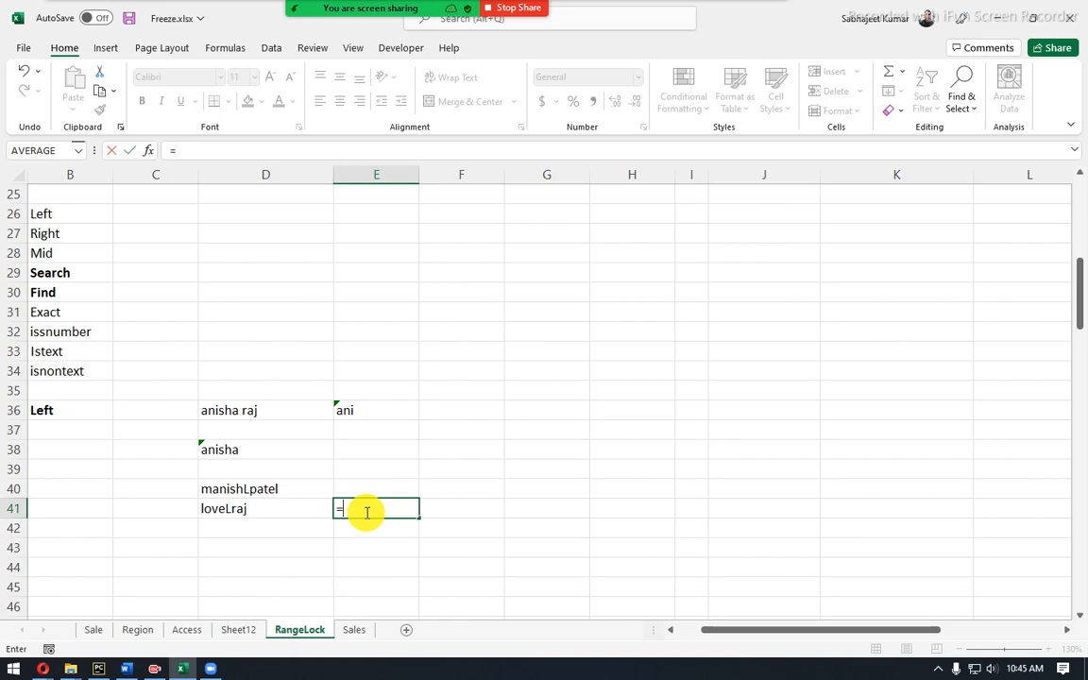
text(sear)
key(Tab)
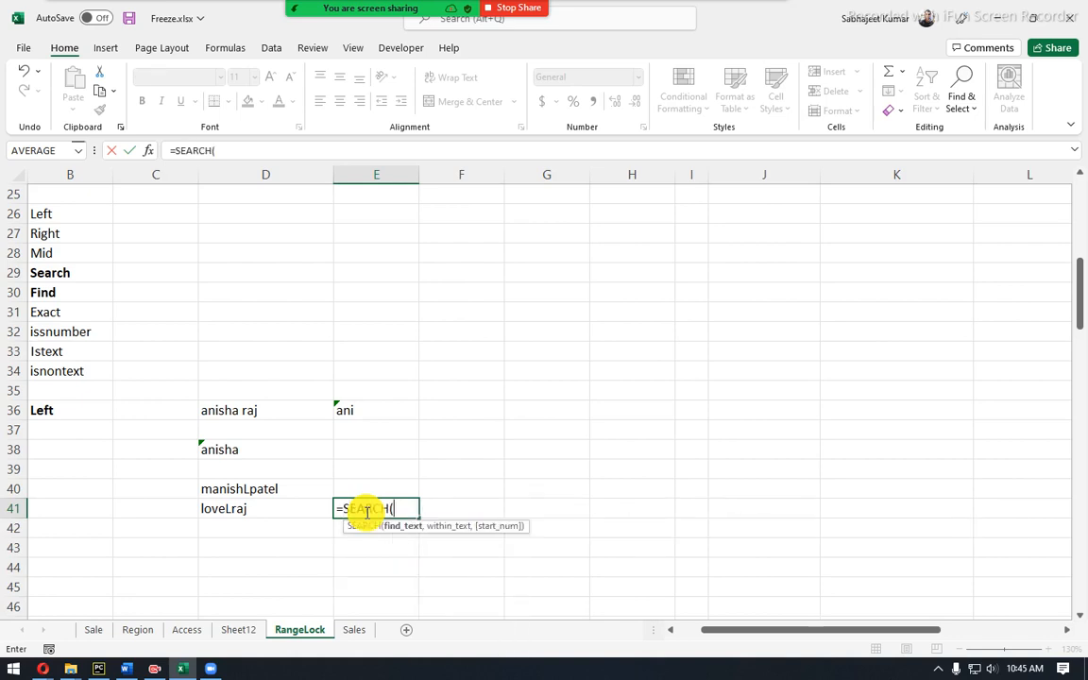
key(Left)
text(,)
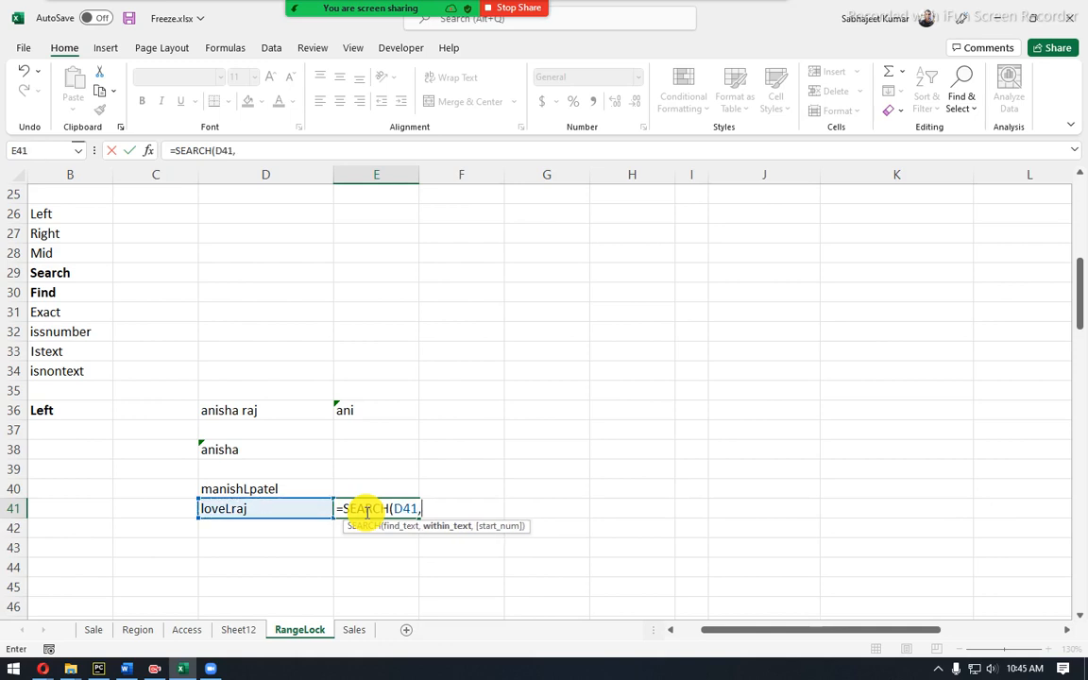
key(Escape)
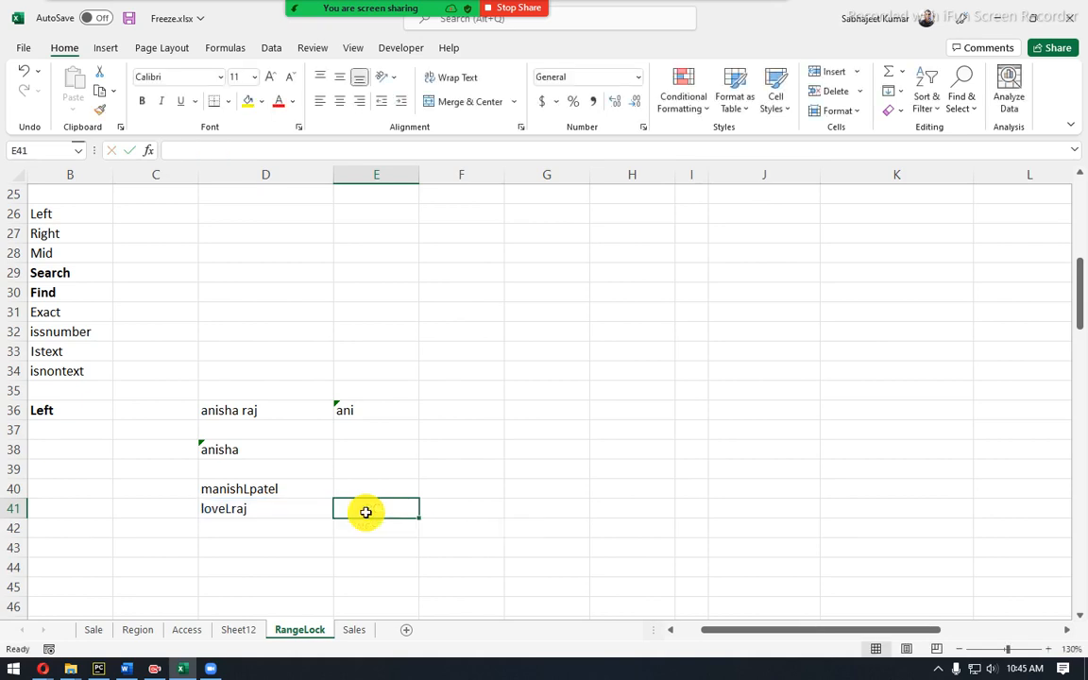
Enter =SEARCH("L",D41) in E41, returning 1, and verify it in the formula bar.
text(=sear)
key(Tab)
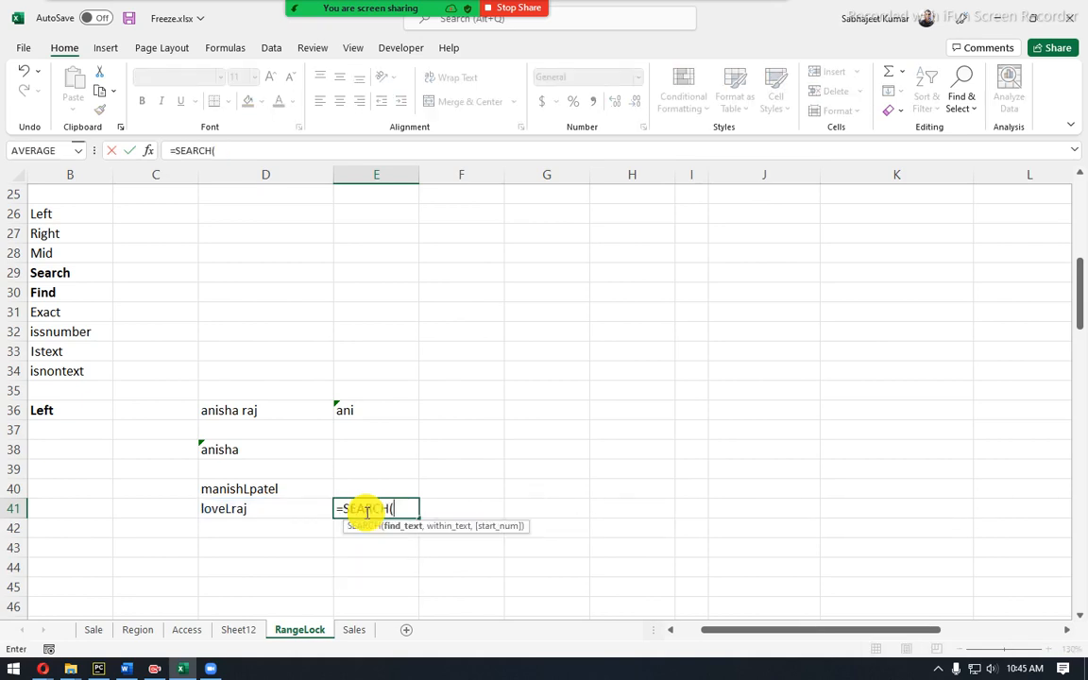
text("L",)
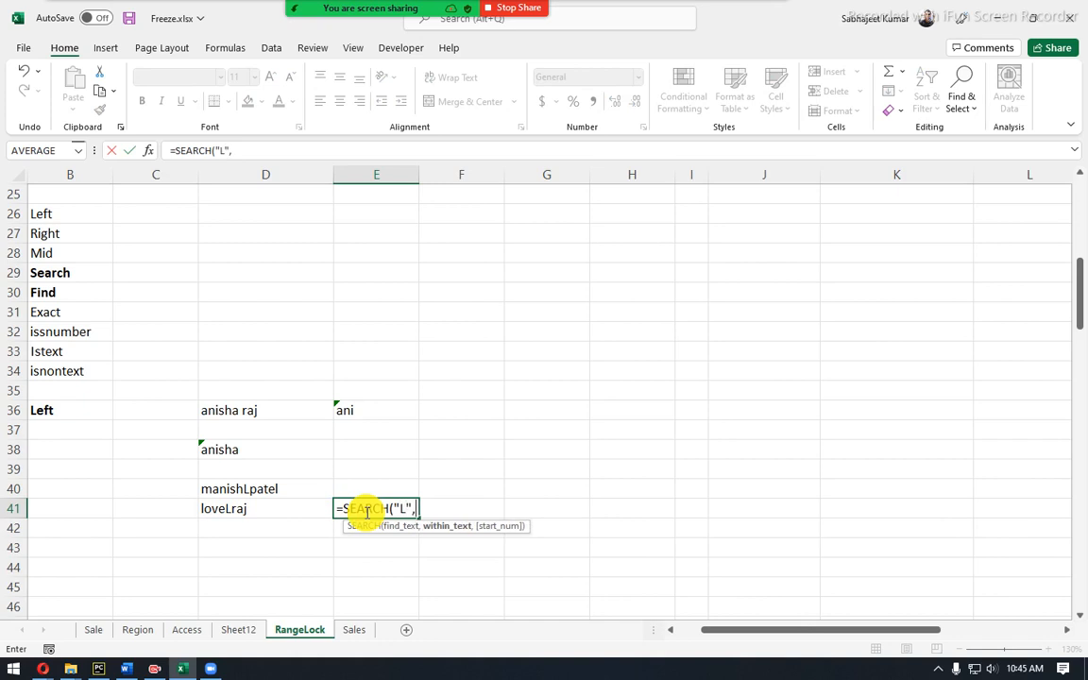
click(223, 508)
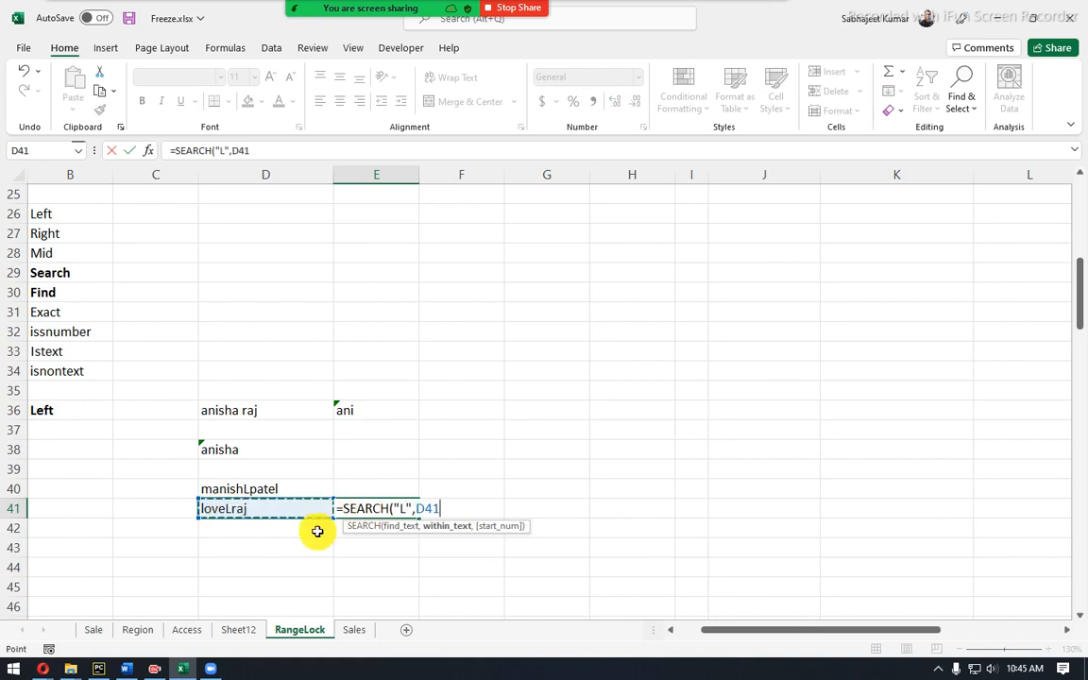
key(Return)
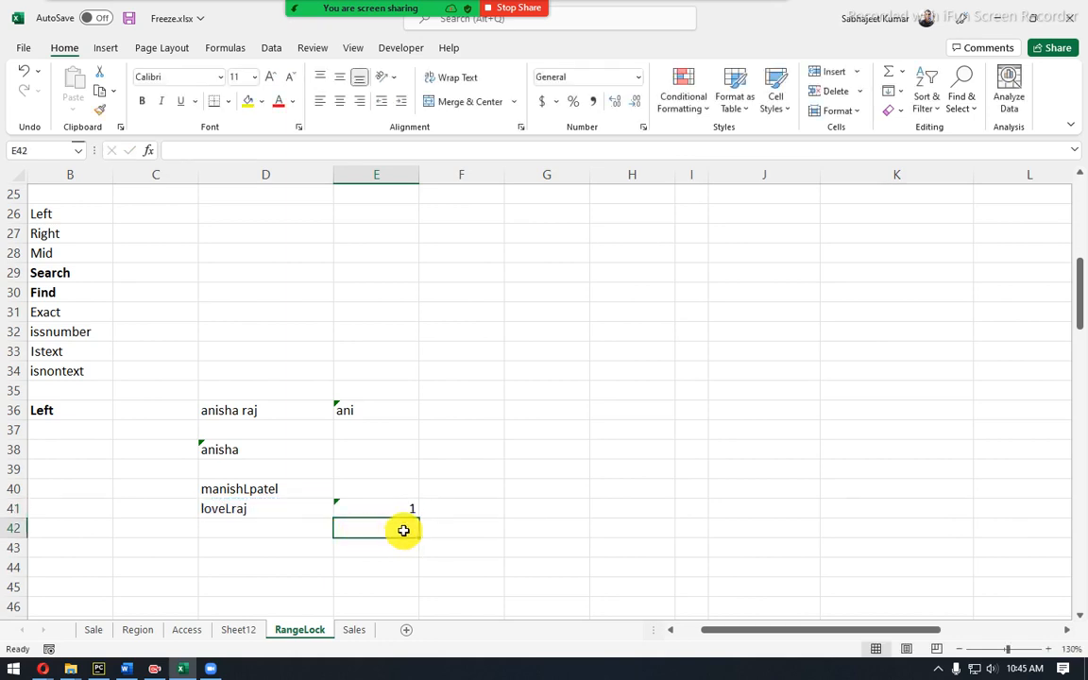
click(403, 506)
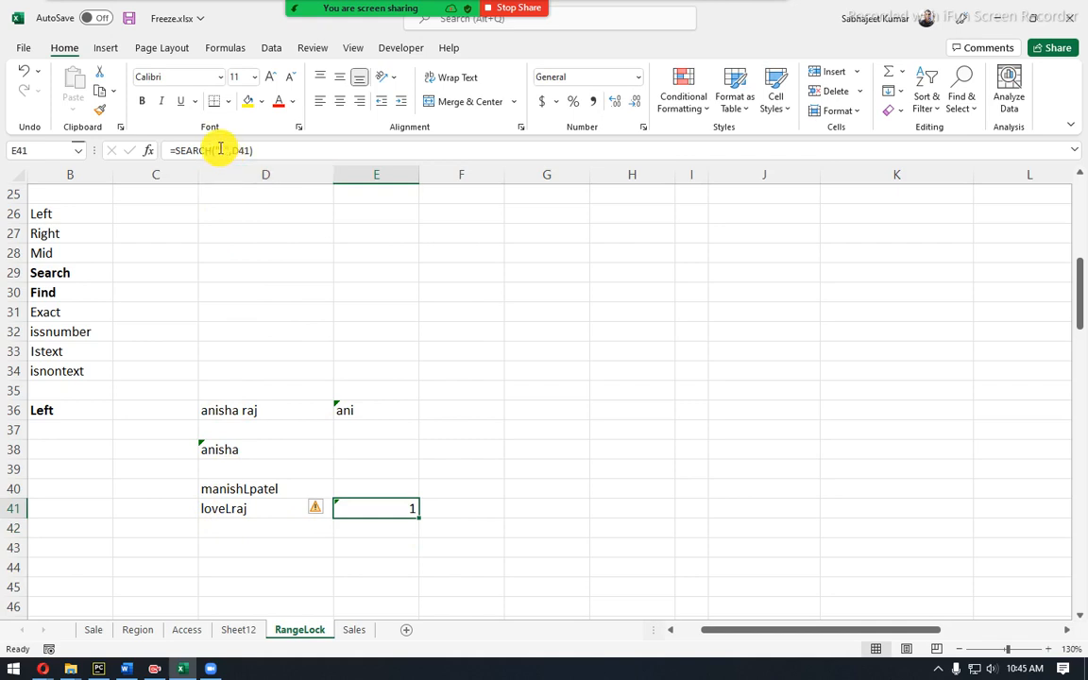
click(216, 149)
double_click(225, 150)
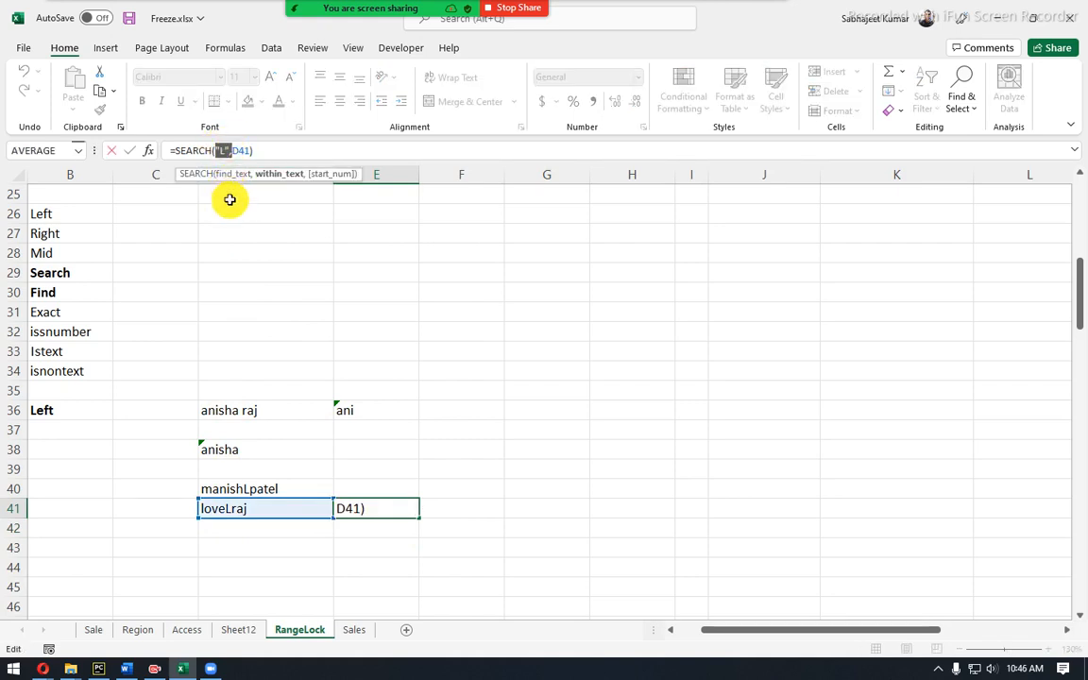
key(ctrl+Return)
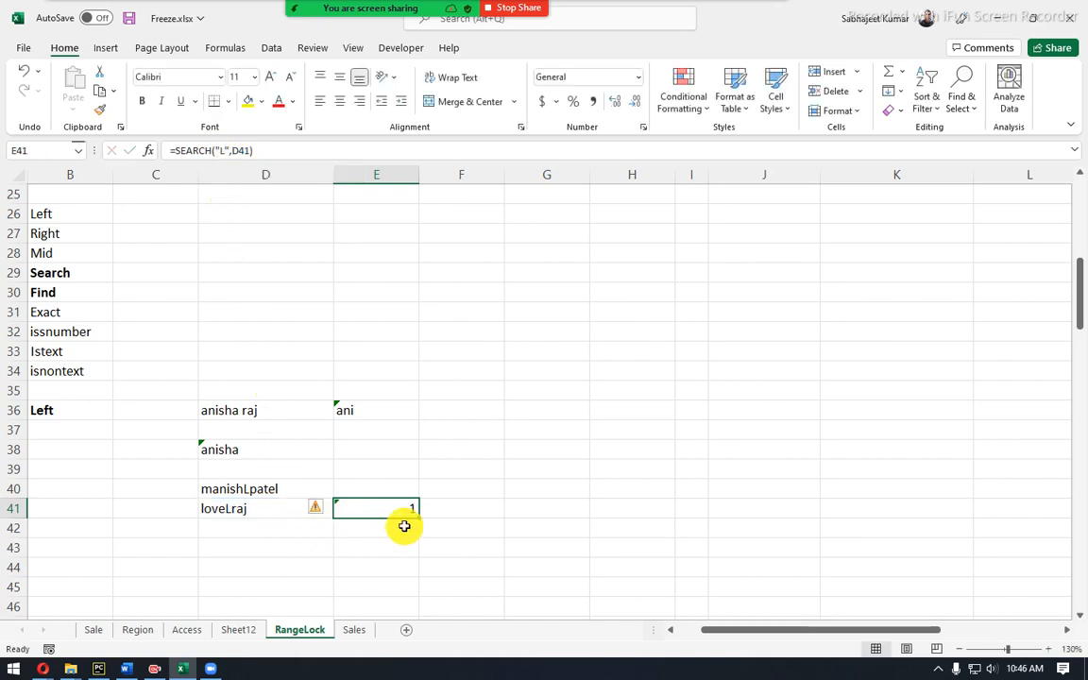
click(375, 531)
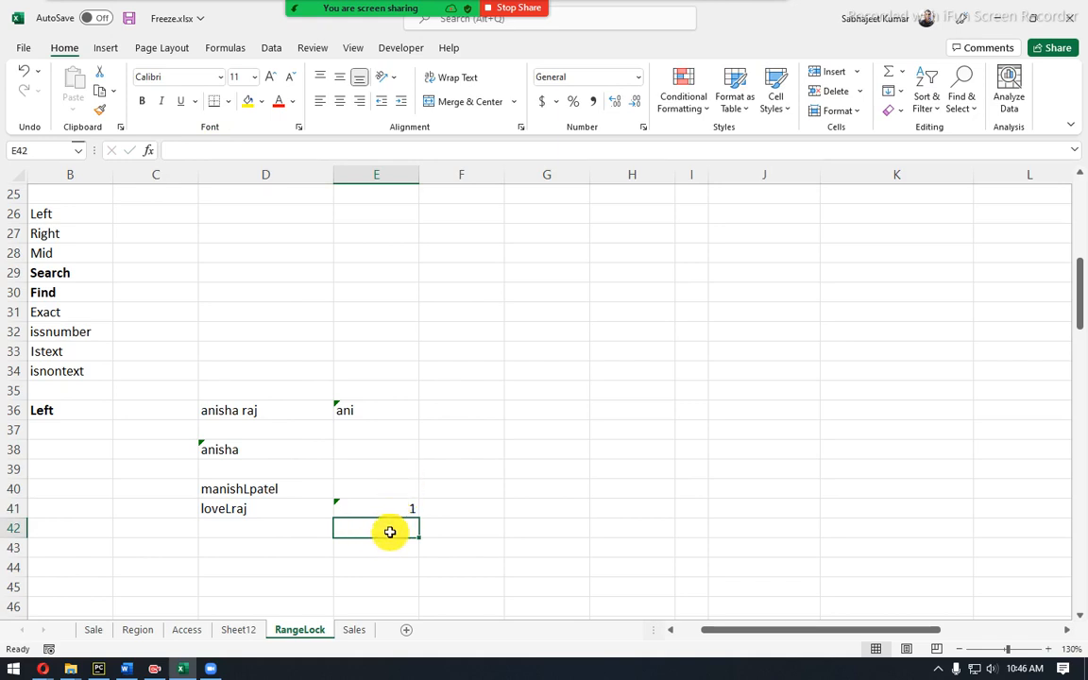
Label E42 'using search' and F42 'using find'.
text(using search)
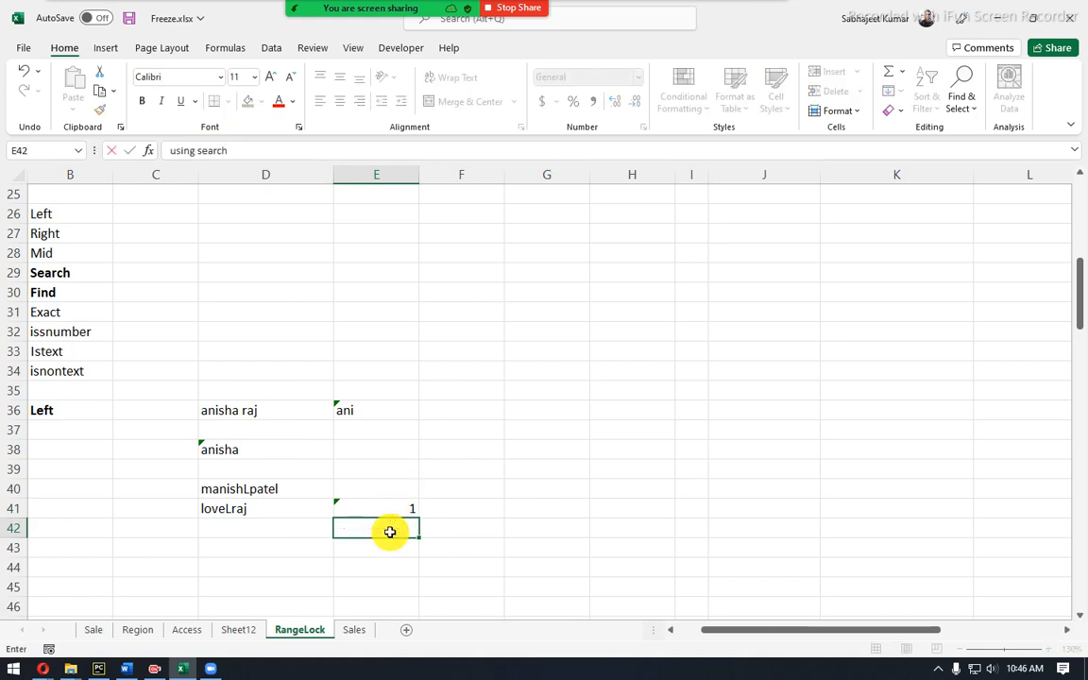
key(Tab)
text(using find)
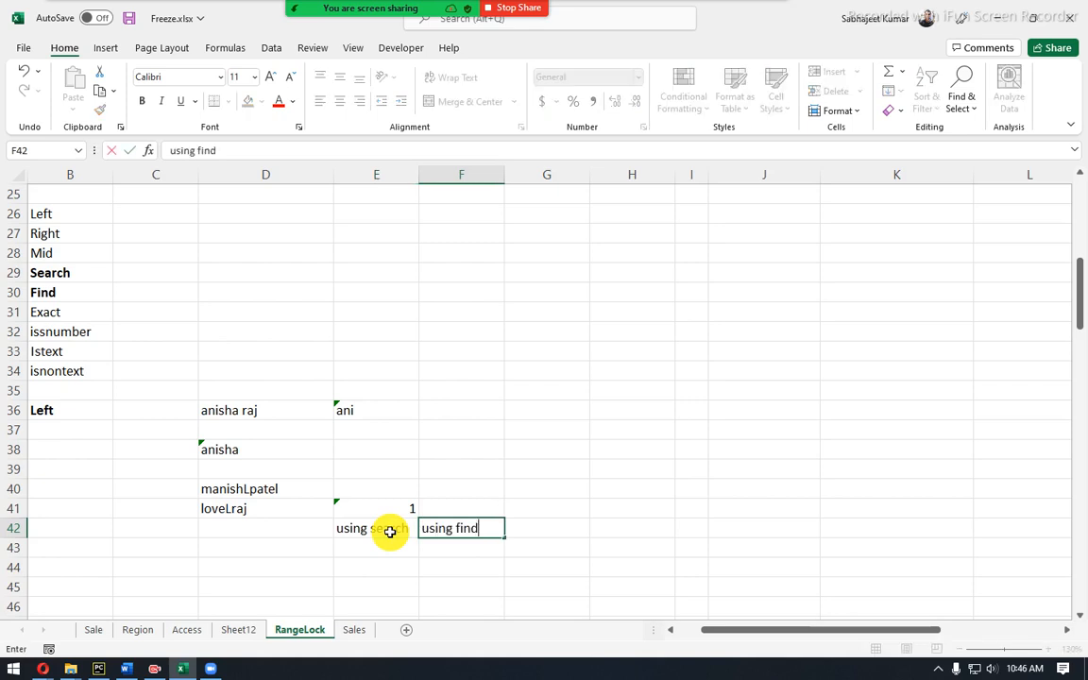
key(Return)
Enter =FIND("L",D41) in F41, returning 5, and compare it with E41's result.
key(Up)
key(Right)
key(Up)
text(=fin)
key(Tab)
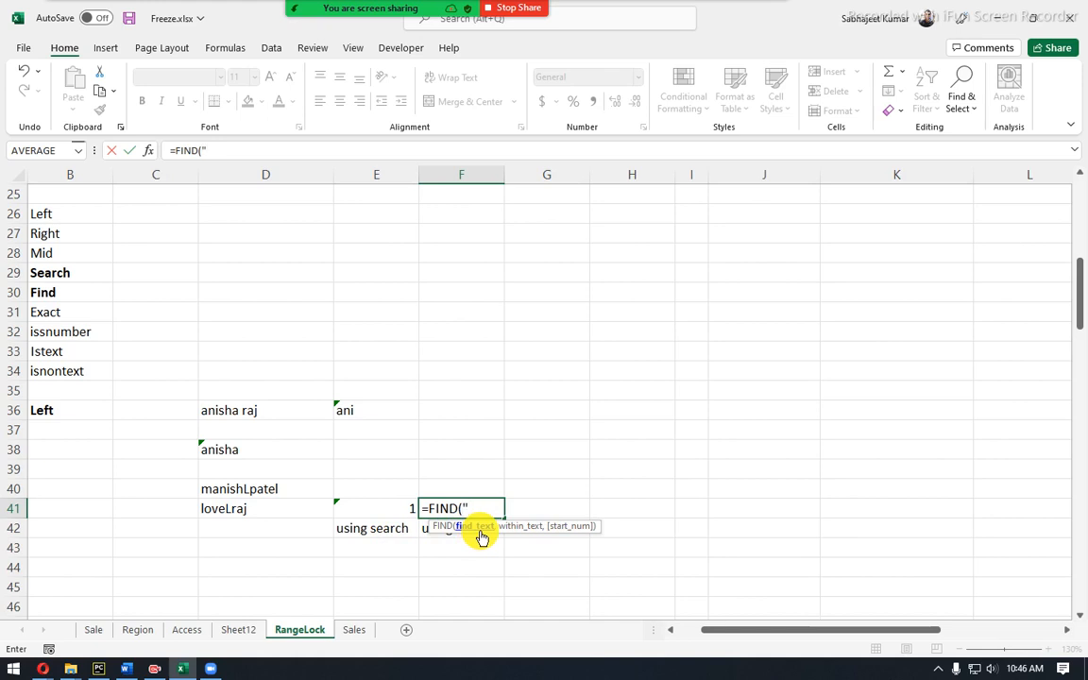
text(,)
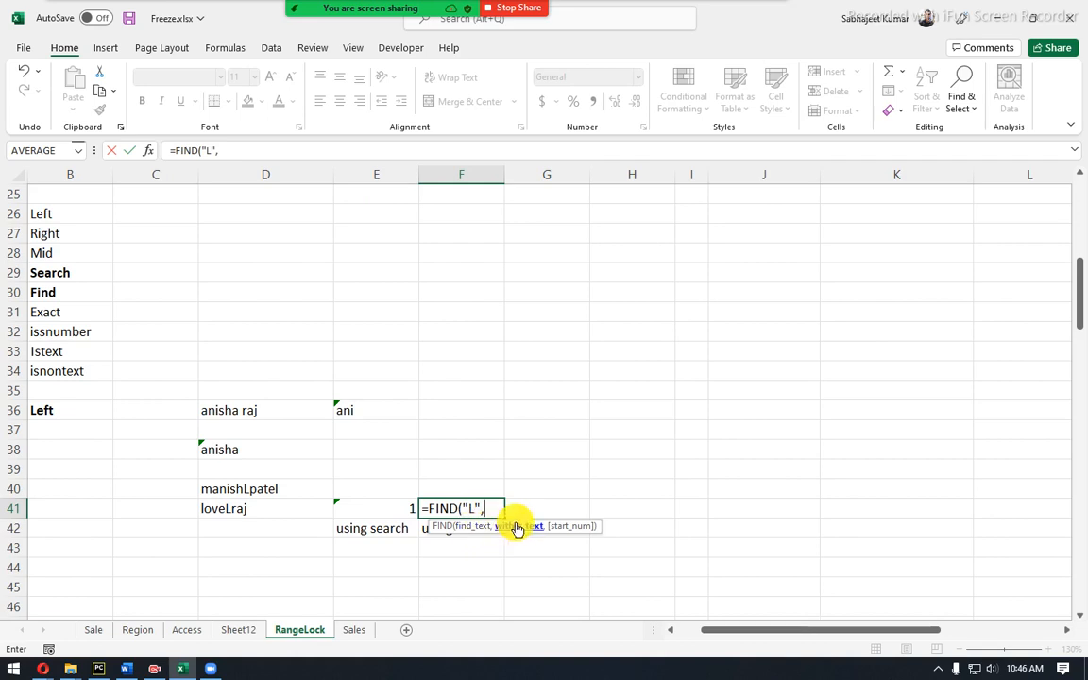
click(233, 508)
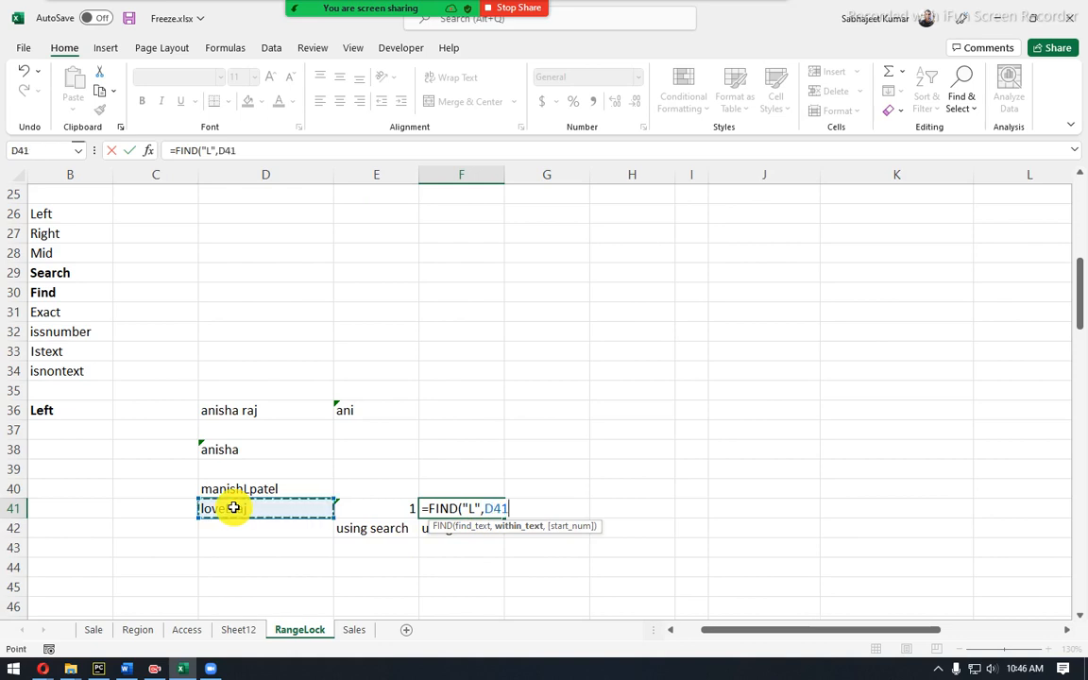
key(Return)
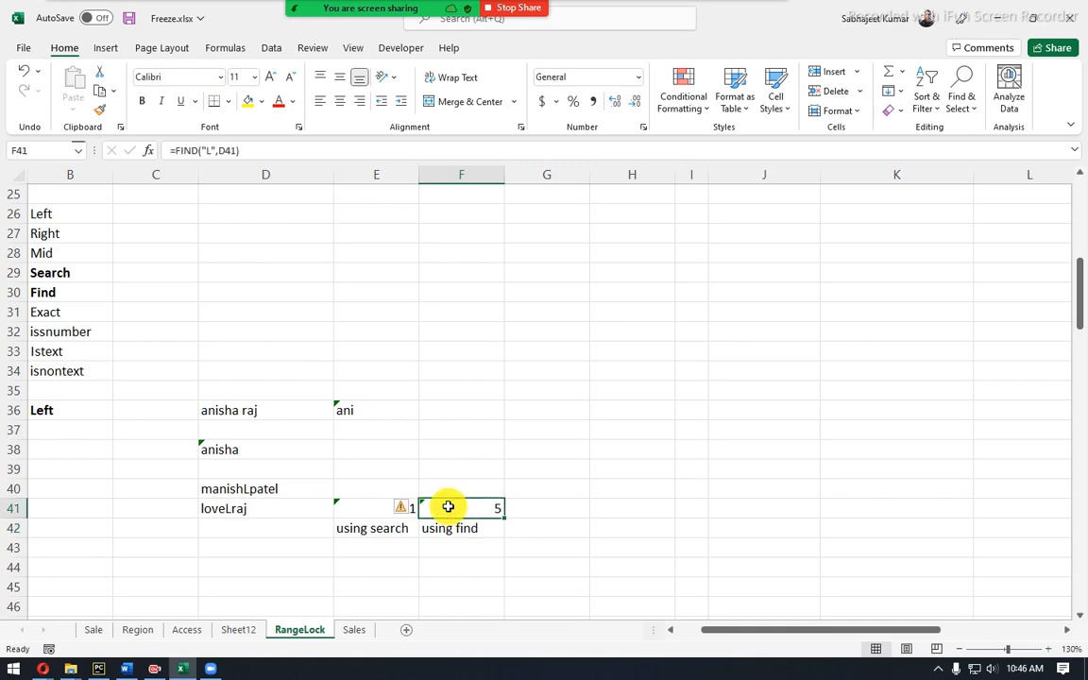
click(360, 507)
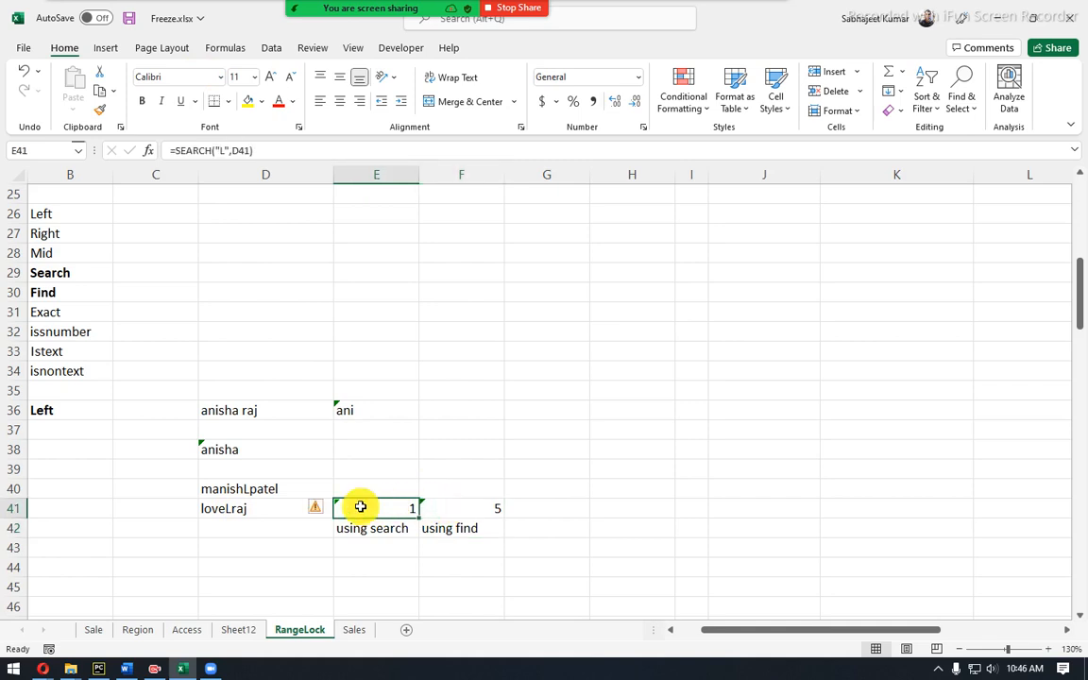
click(465, 507)
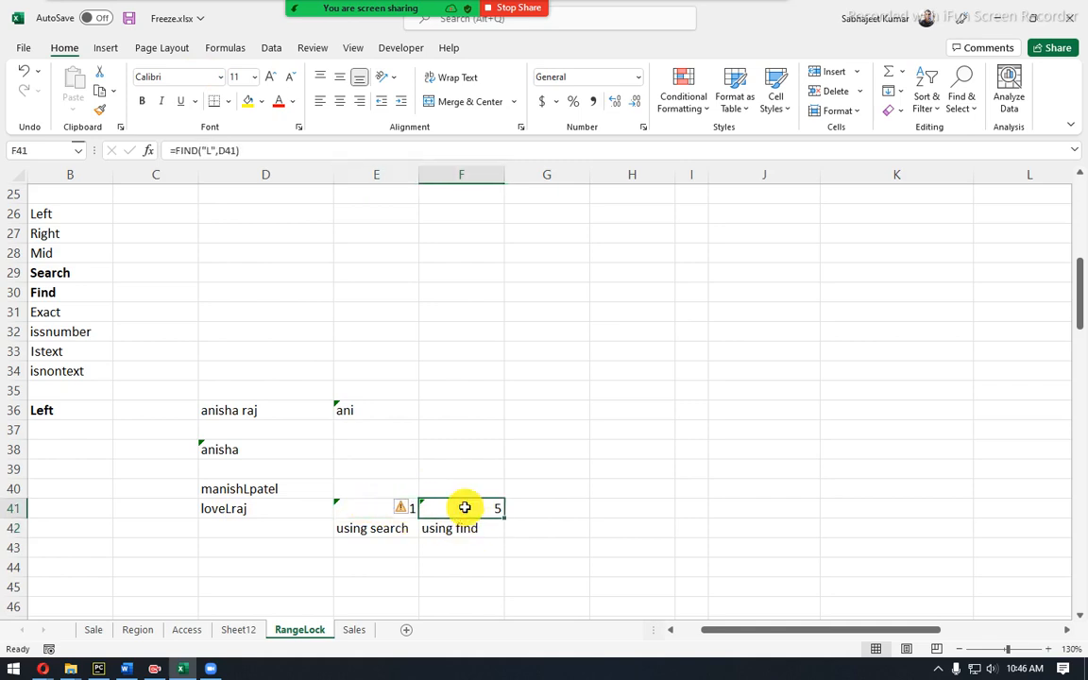
click(348, 508)
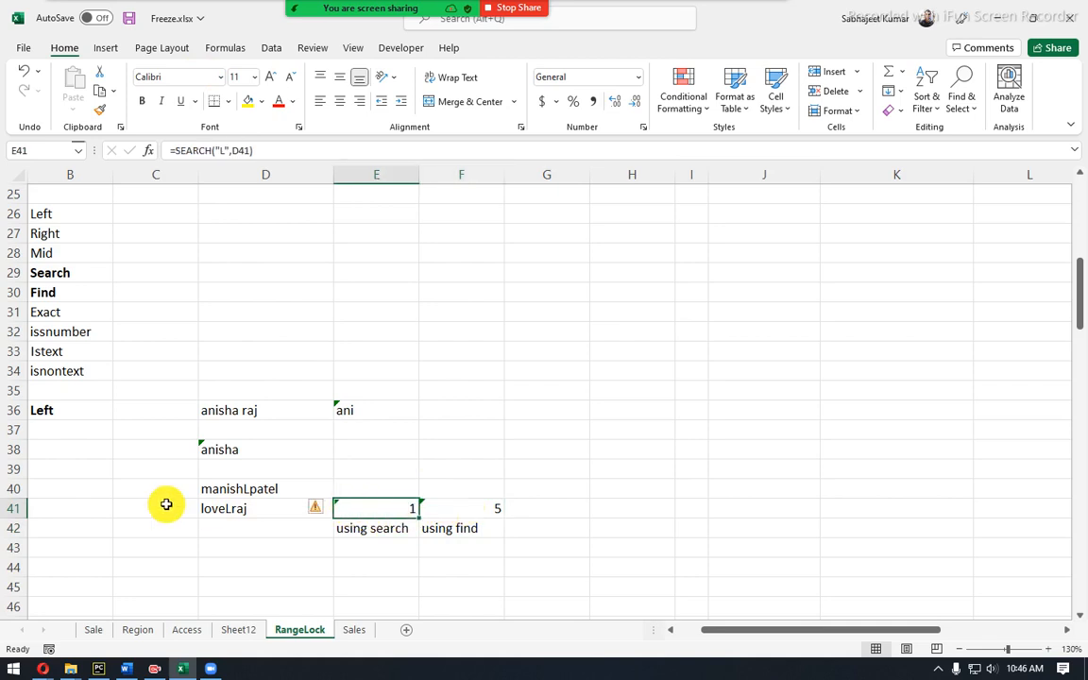
click(254, 510)
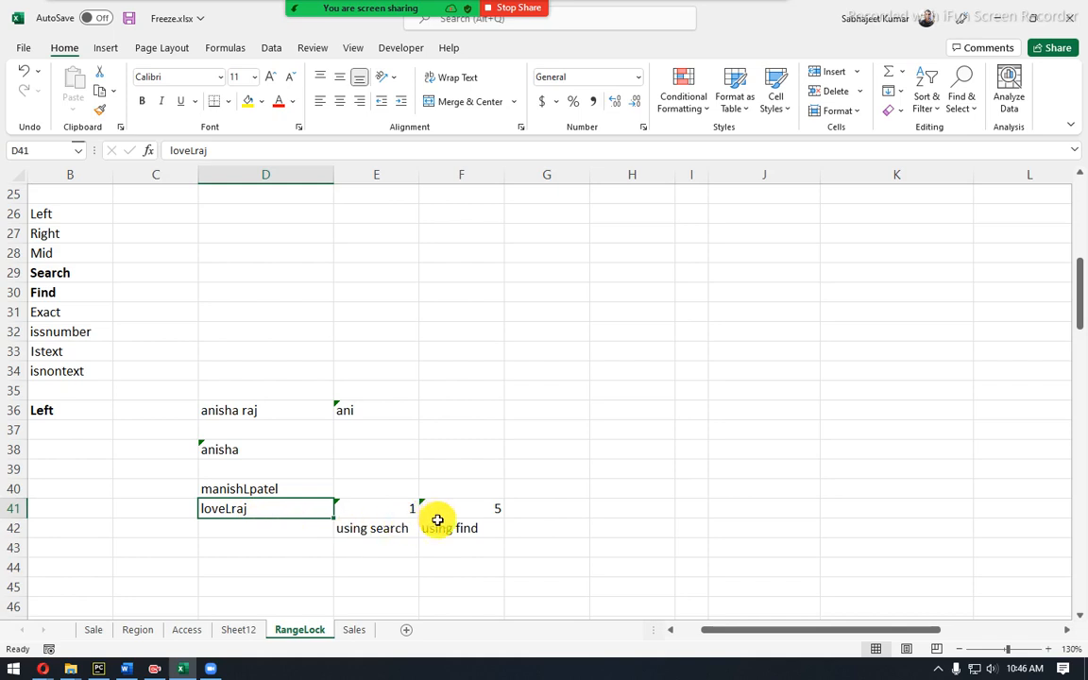
drag(438, 511, 449, 601)
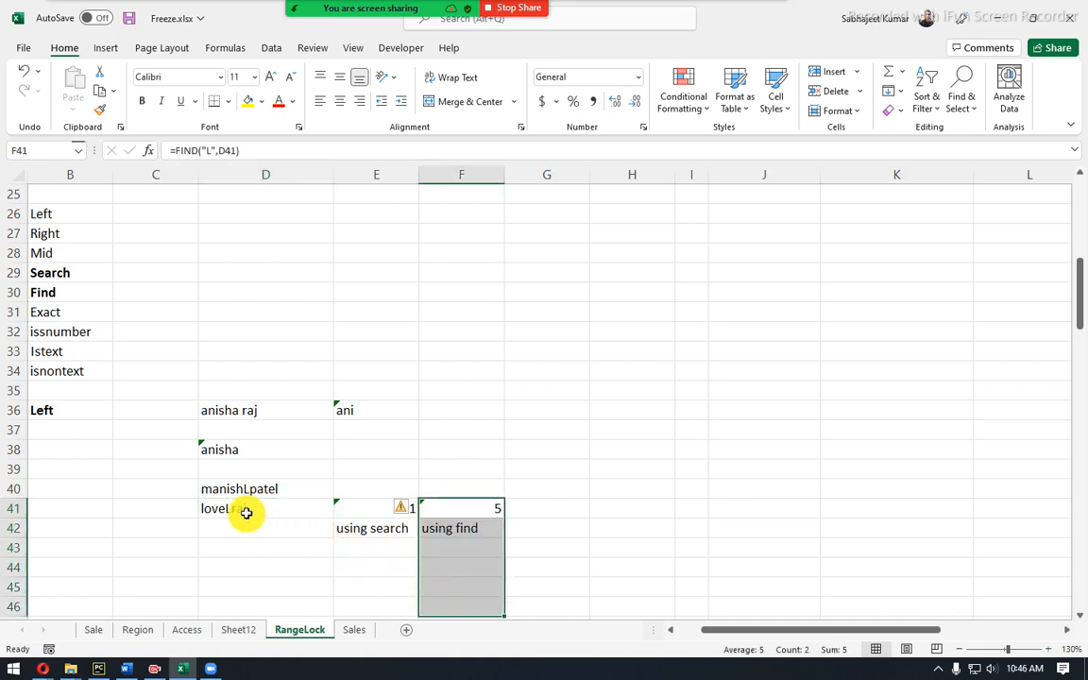
click(246, 512)
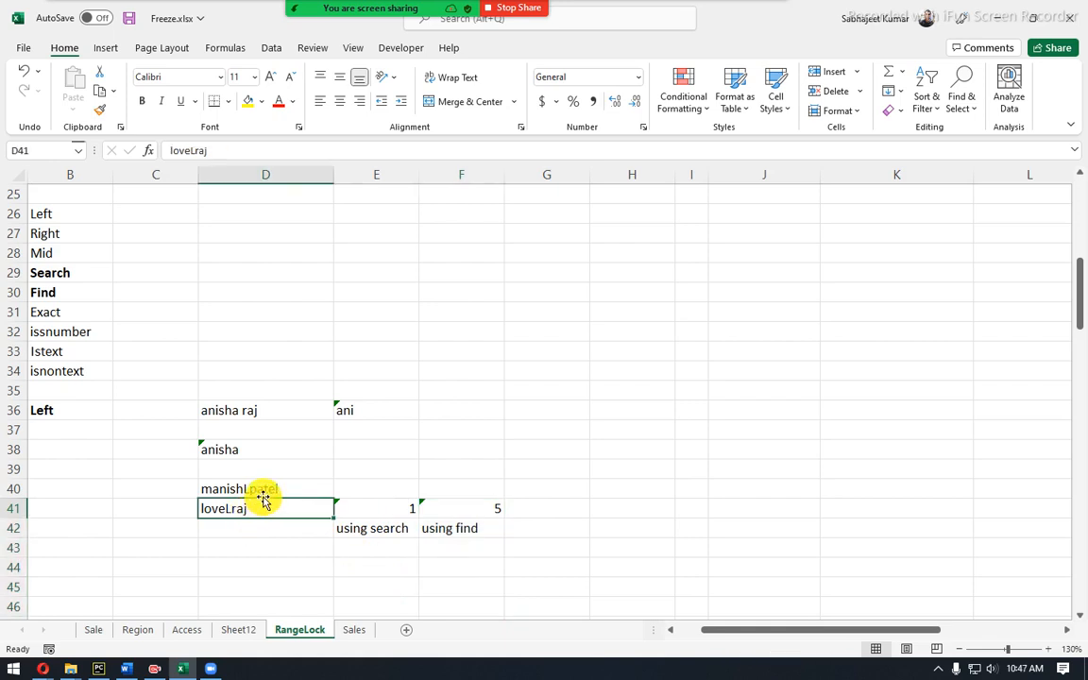
drag(371, 504, 372, 521)
click(375, 532)
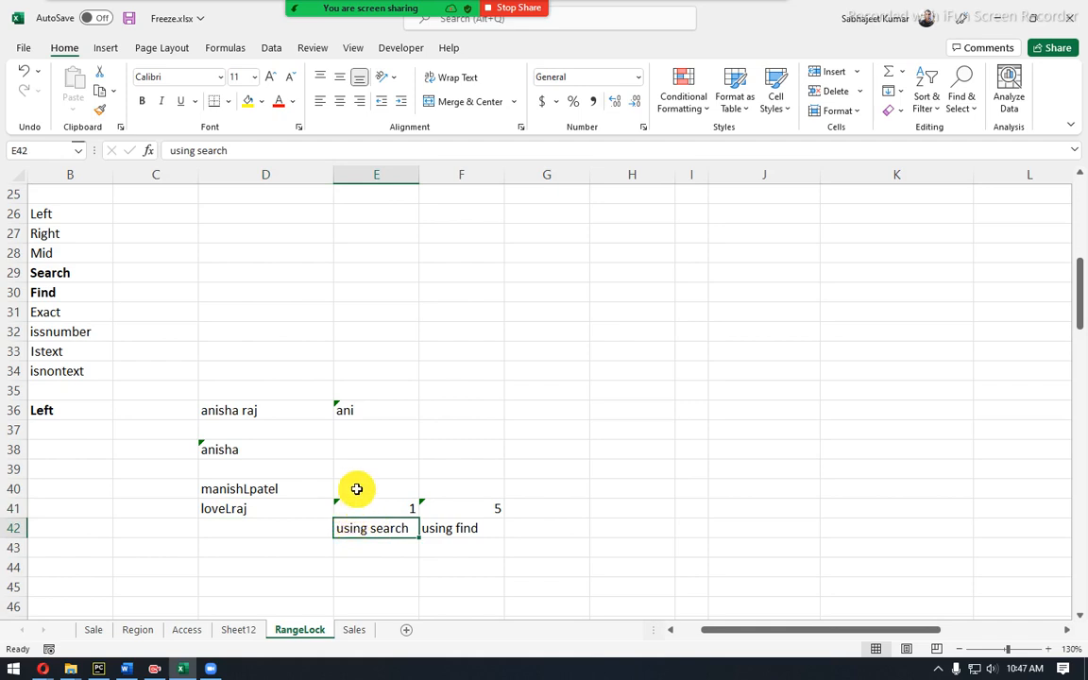
click(357, 489)
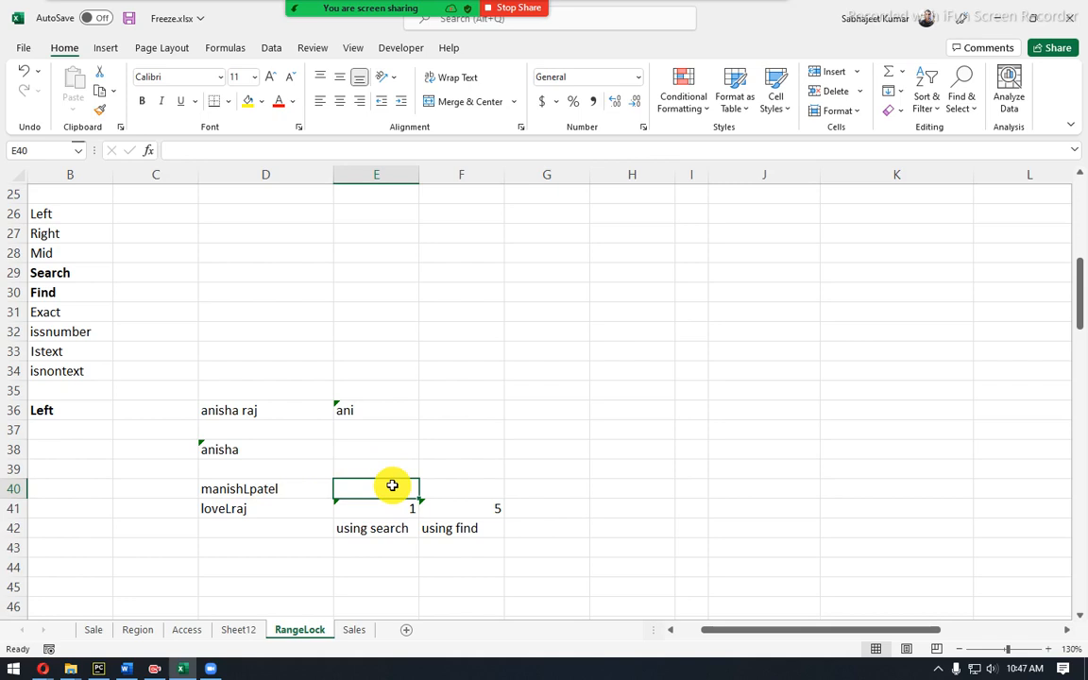
After restarting once, enter =SEARCH("a",D40) in E40.
text(=sear)
key(Tab)
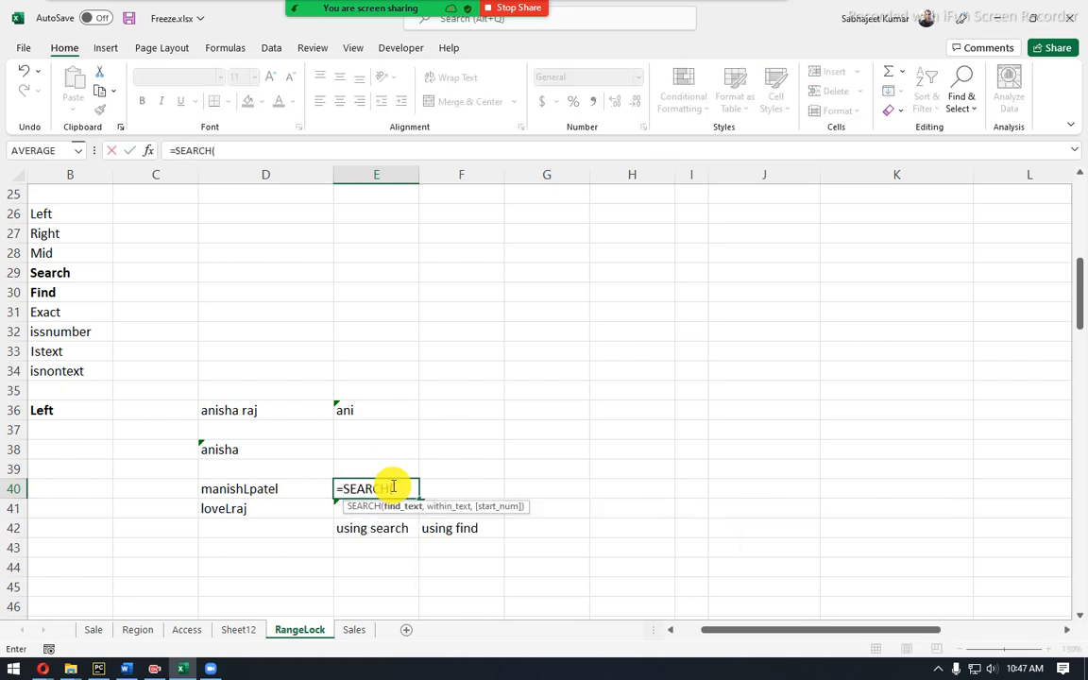
key(Left)
text(,")
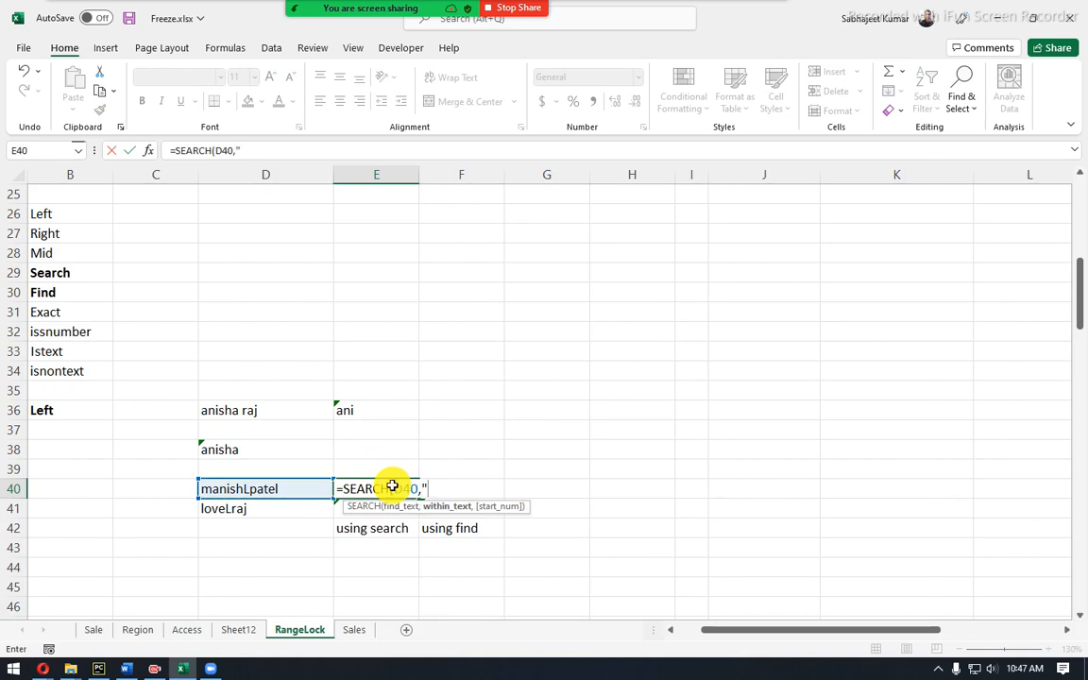
key(Escape)
text(=sear)
key(Tab)
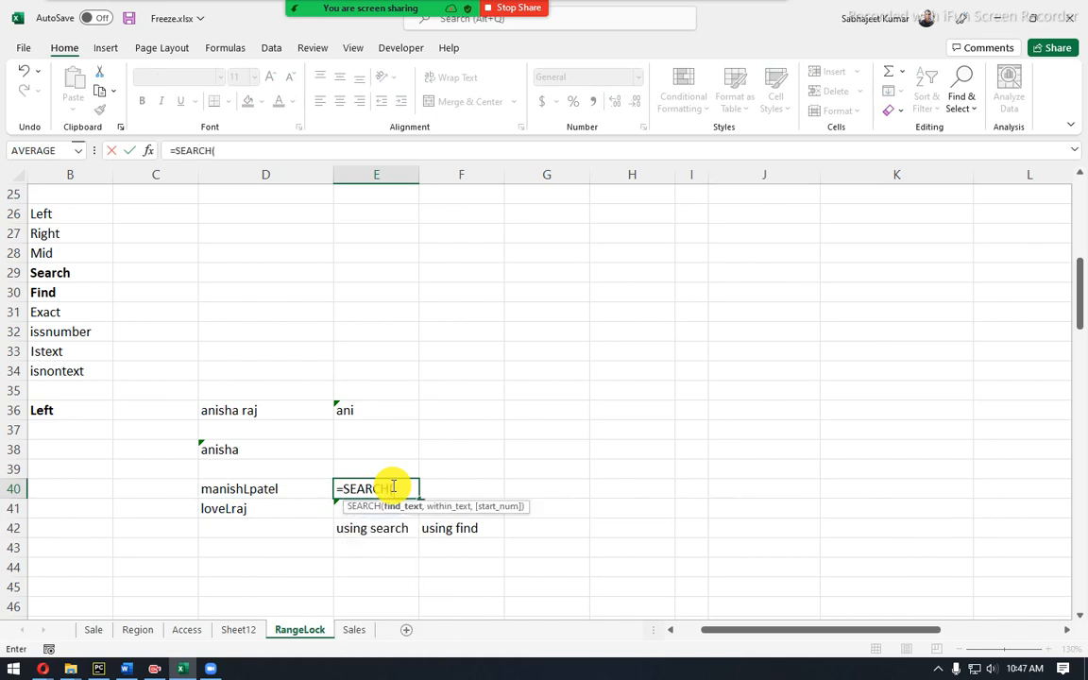
text("a",)
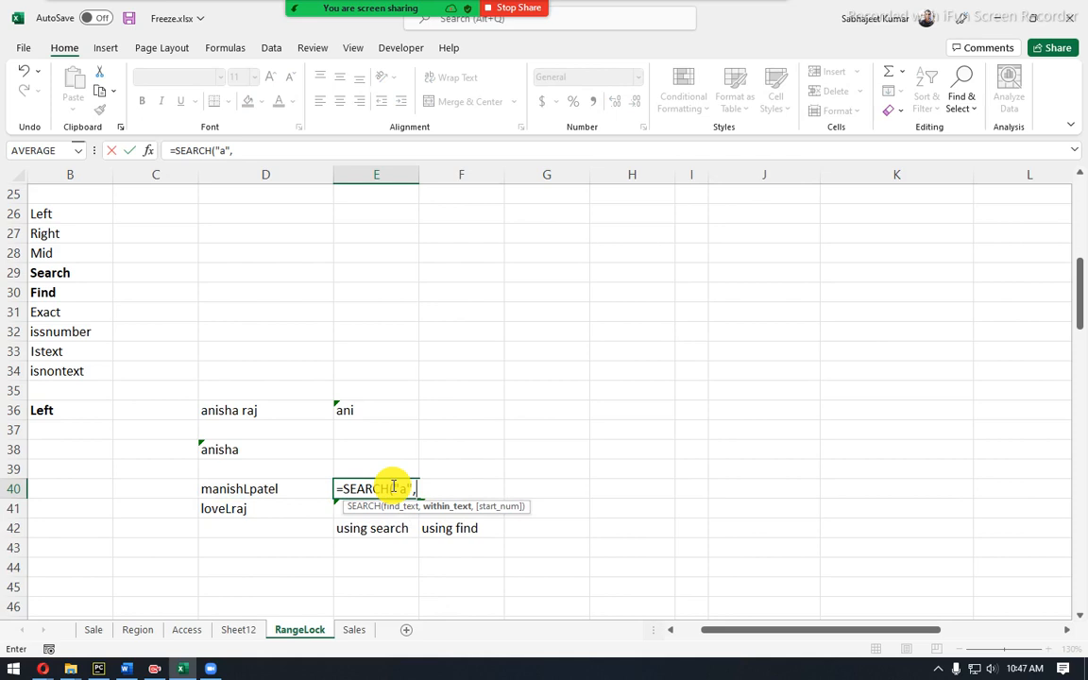
key(Left)
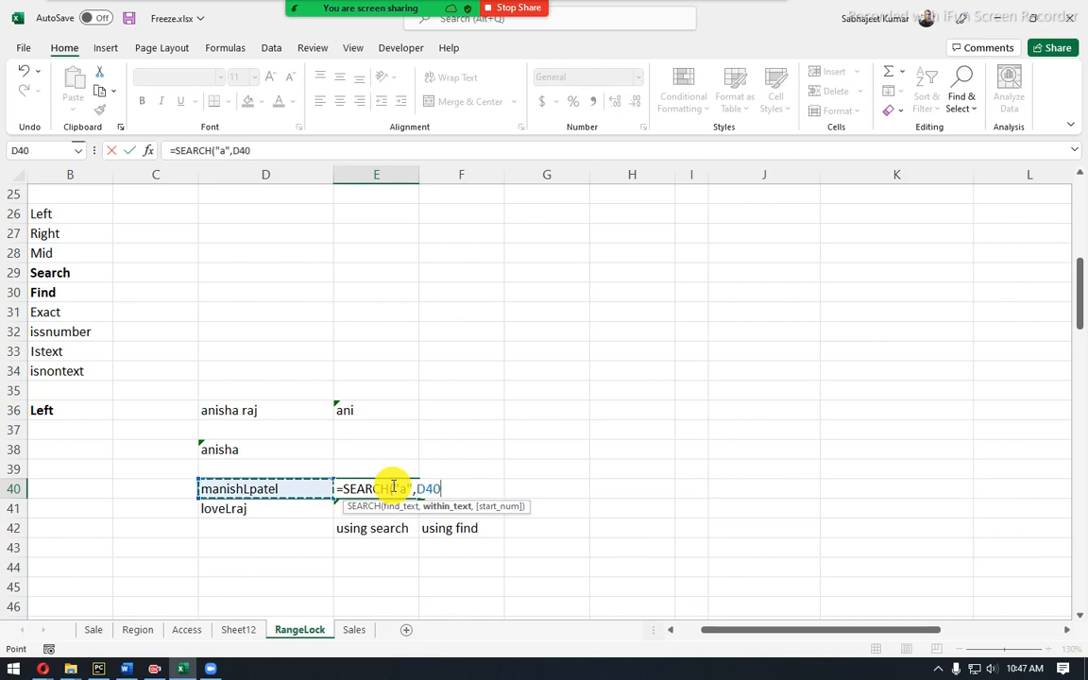
key(Return)
Add start position 3 so E40's =SEARCH("a",D40,3) returns 9.
click(392, 486)
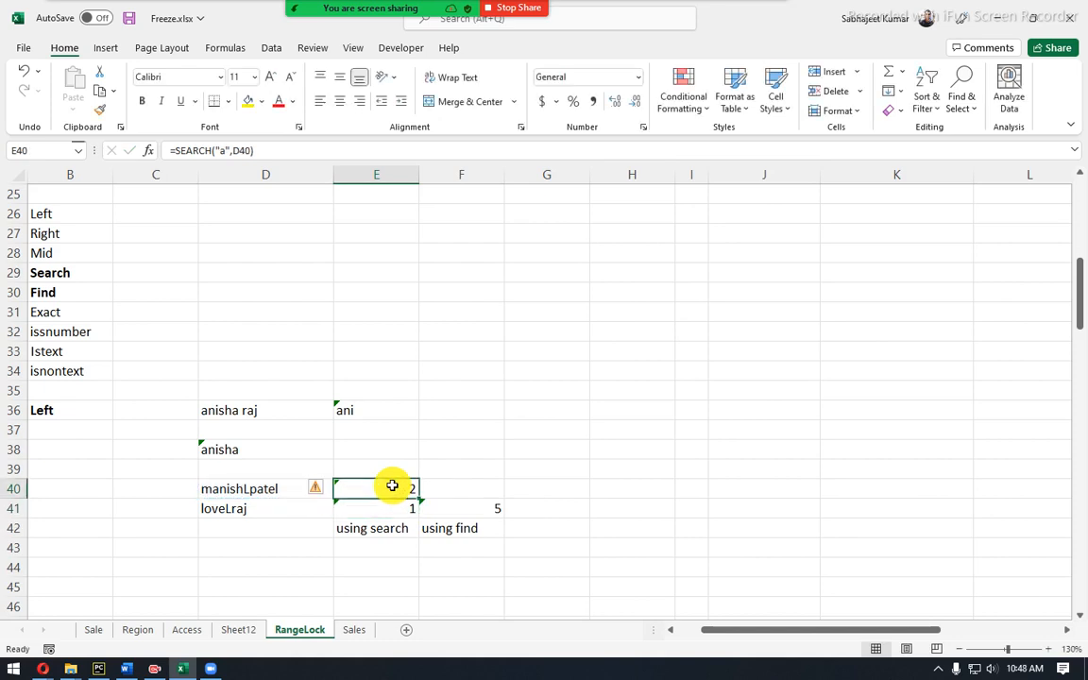
click(274, 151)
key(BackSpace)
text(,)
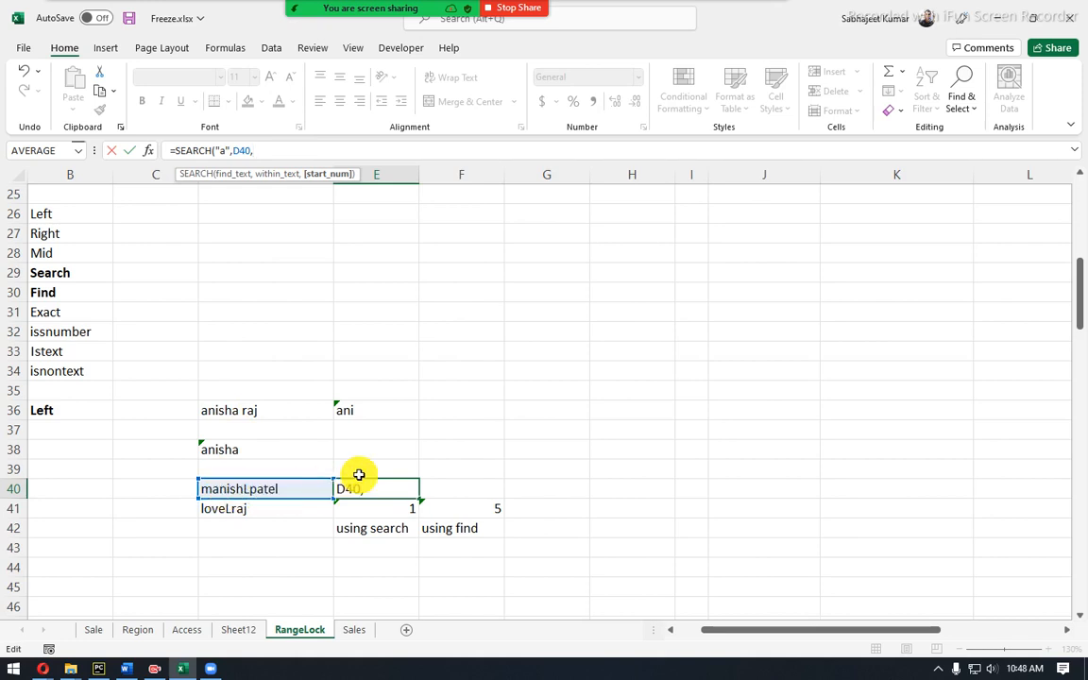
text(3)
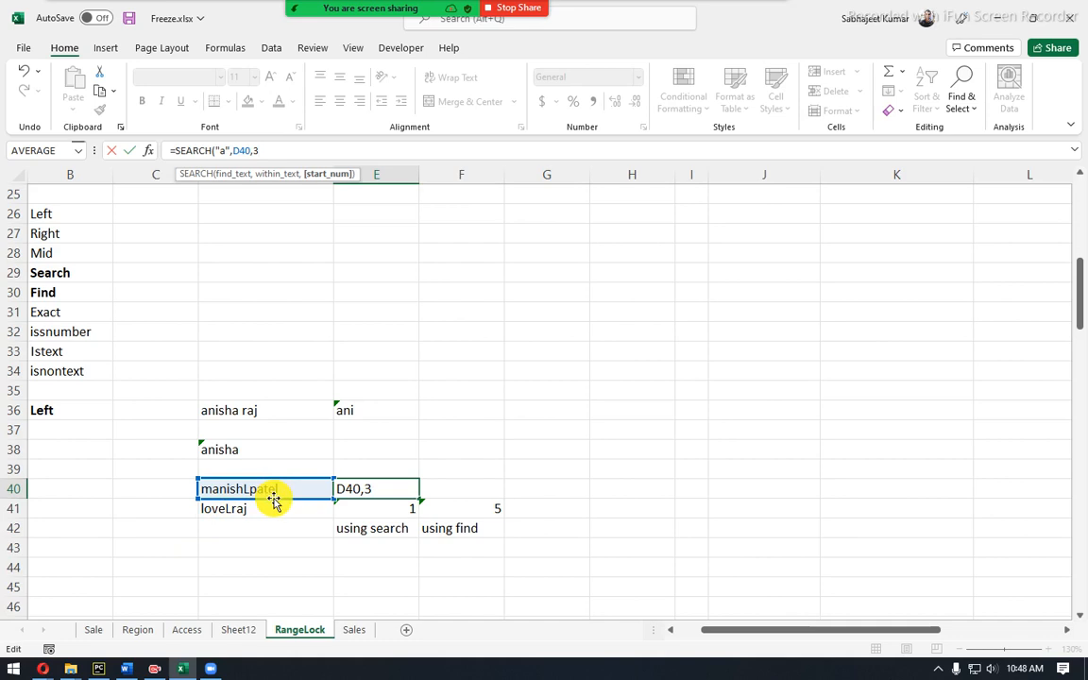
key(Return)
key(Up)
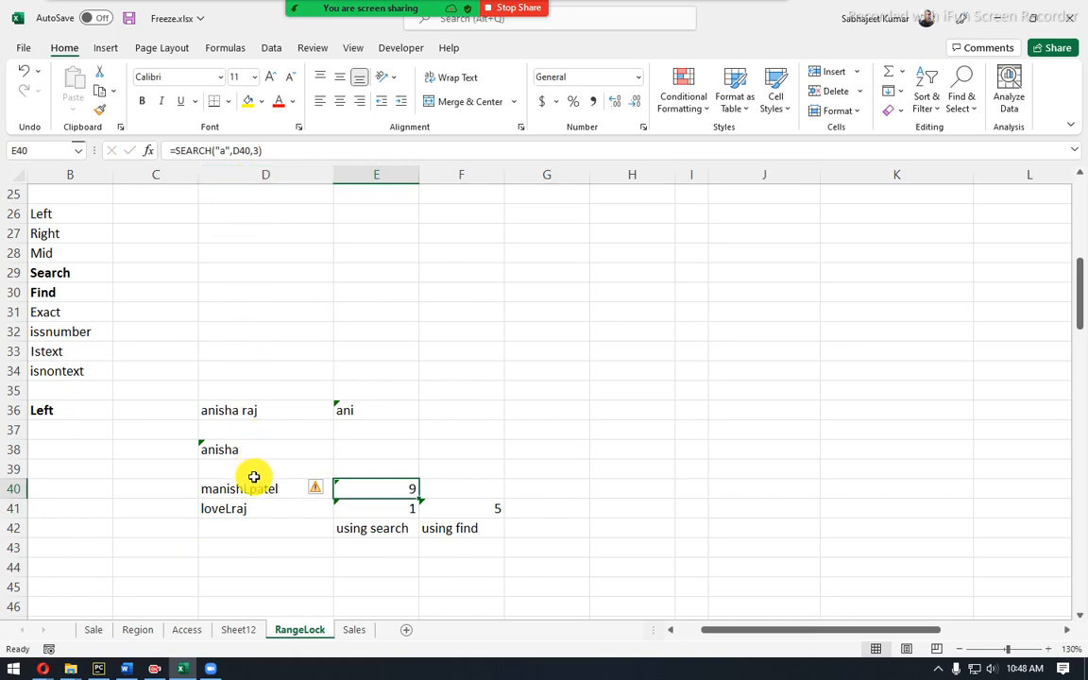
click(255, 548)
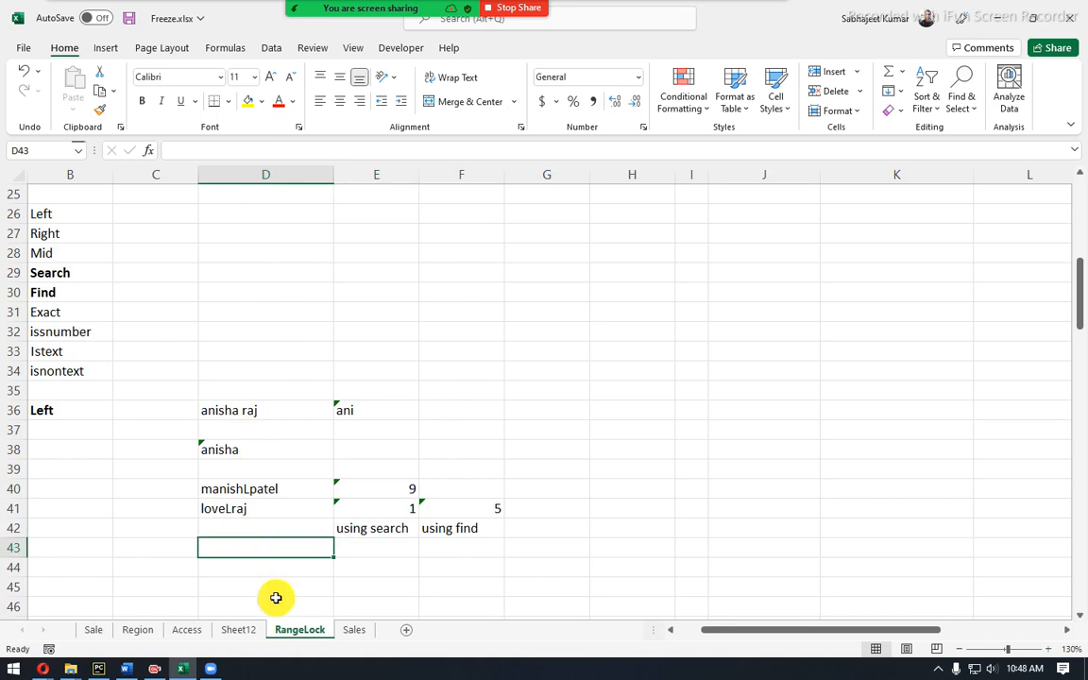
Type a comma-separated first and last name into D44.
click(260, 572)
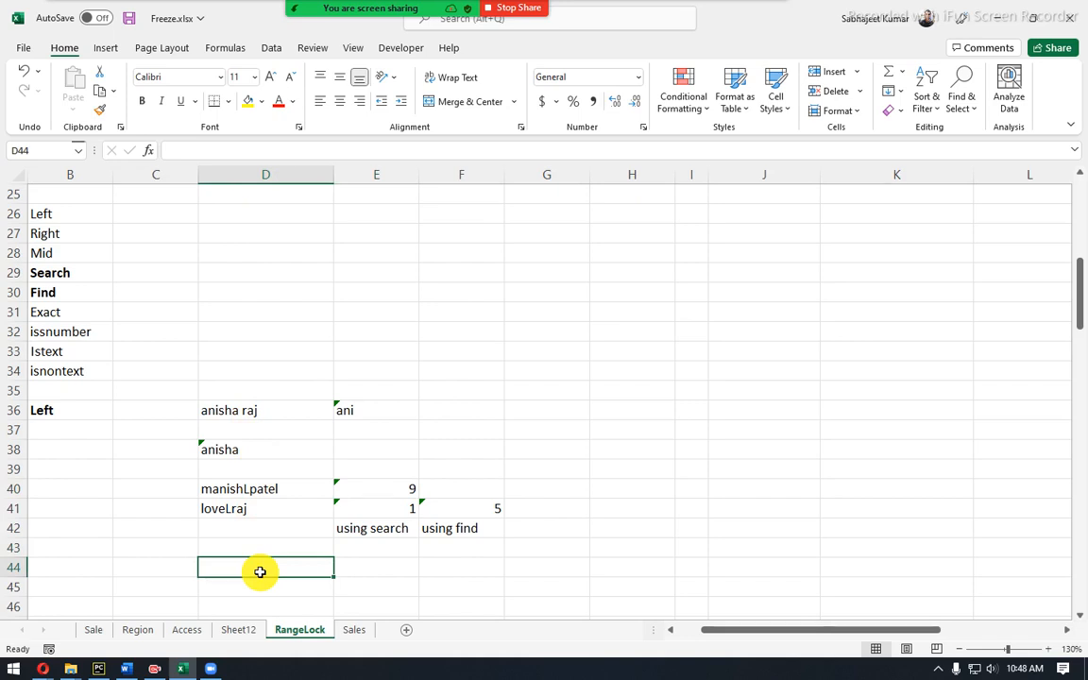
text(Joe)
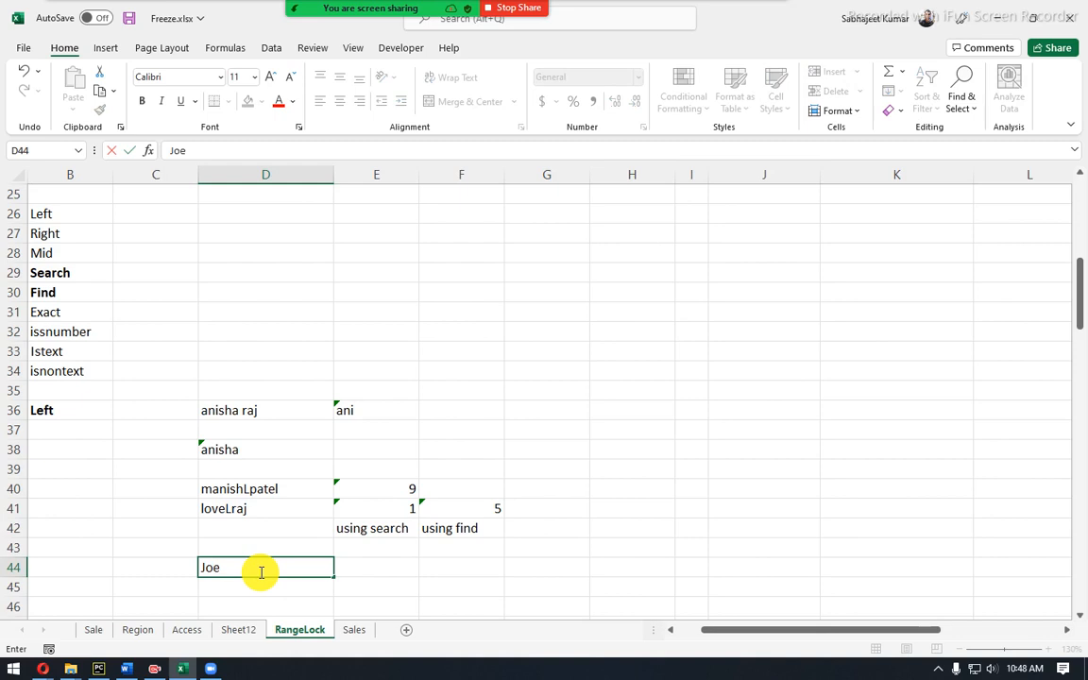
text(, Biden)
key(Tab)
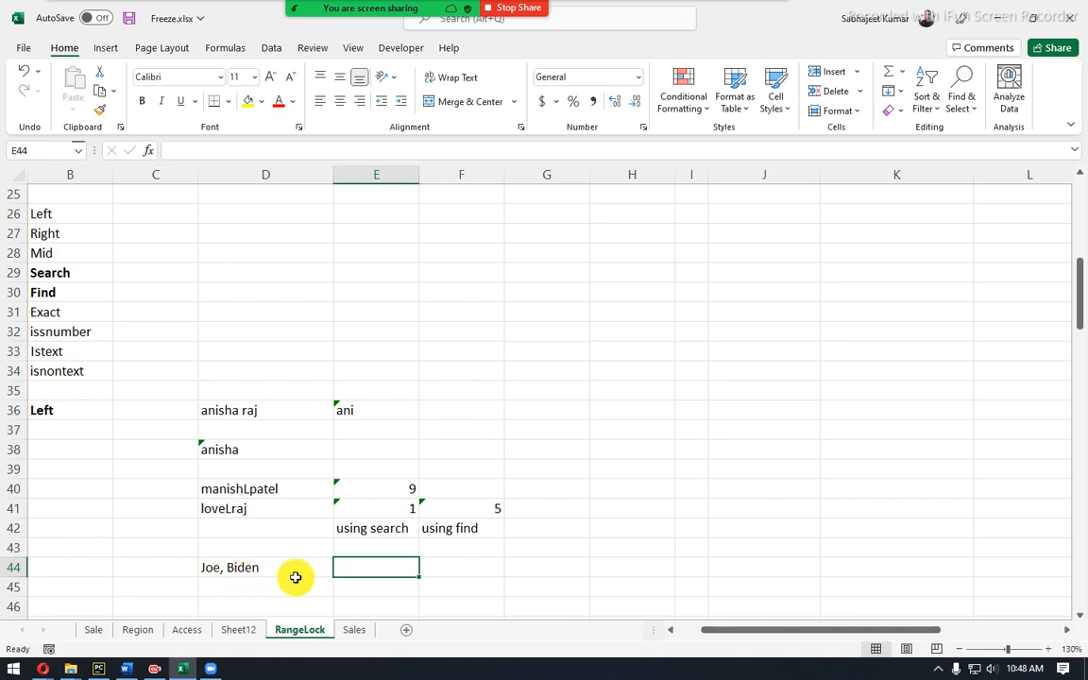
Enter =SEARCH(",",D44) in E44 to find the comma at position 4.
text(=)
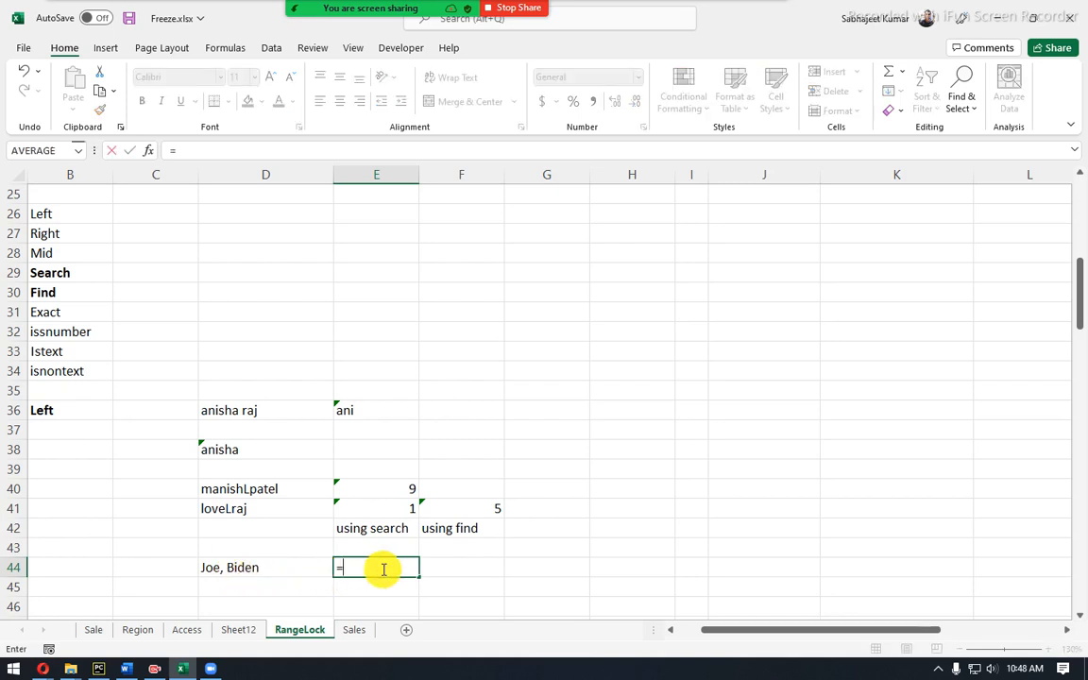
text(sear)
key(Tab)
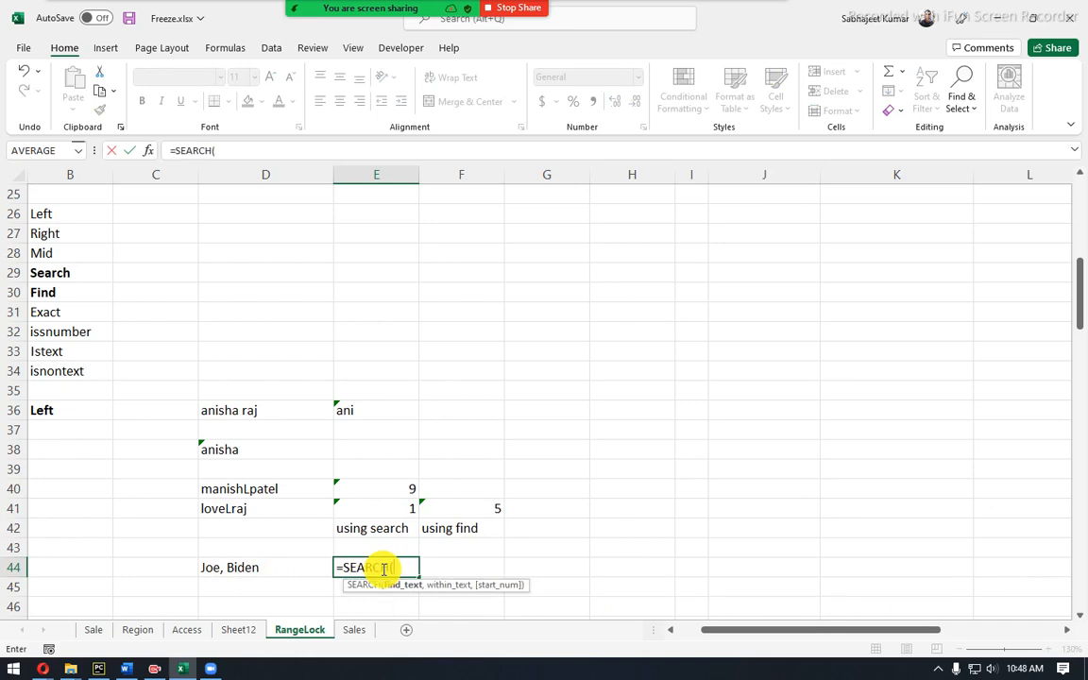
text(",")
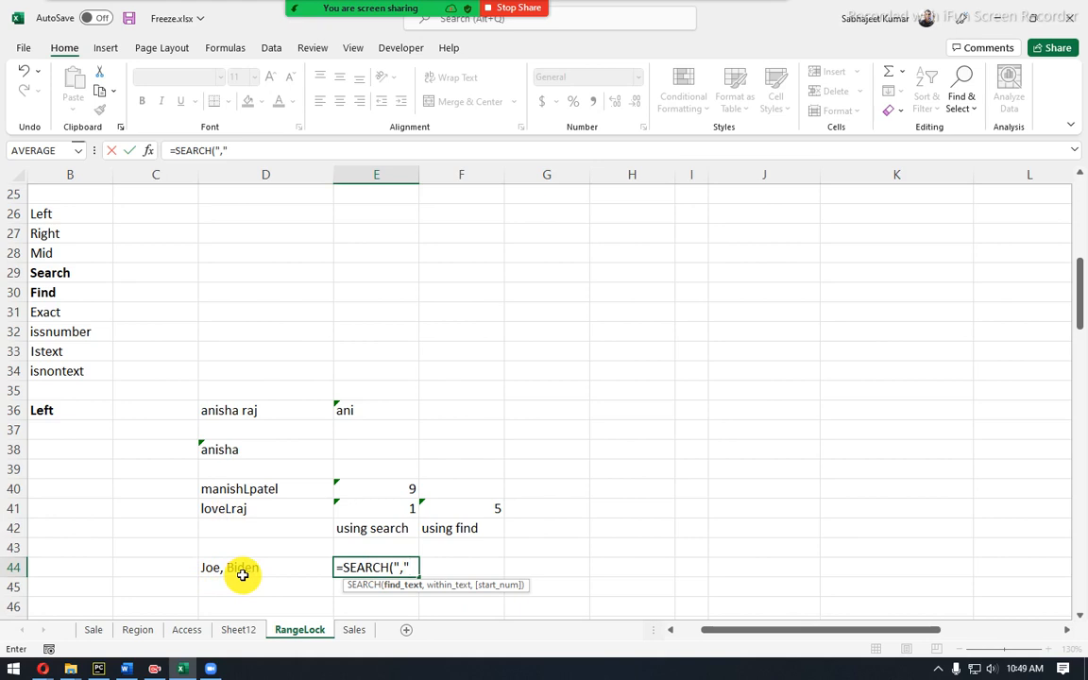
text(,)
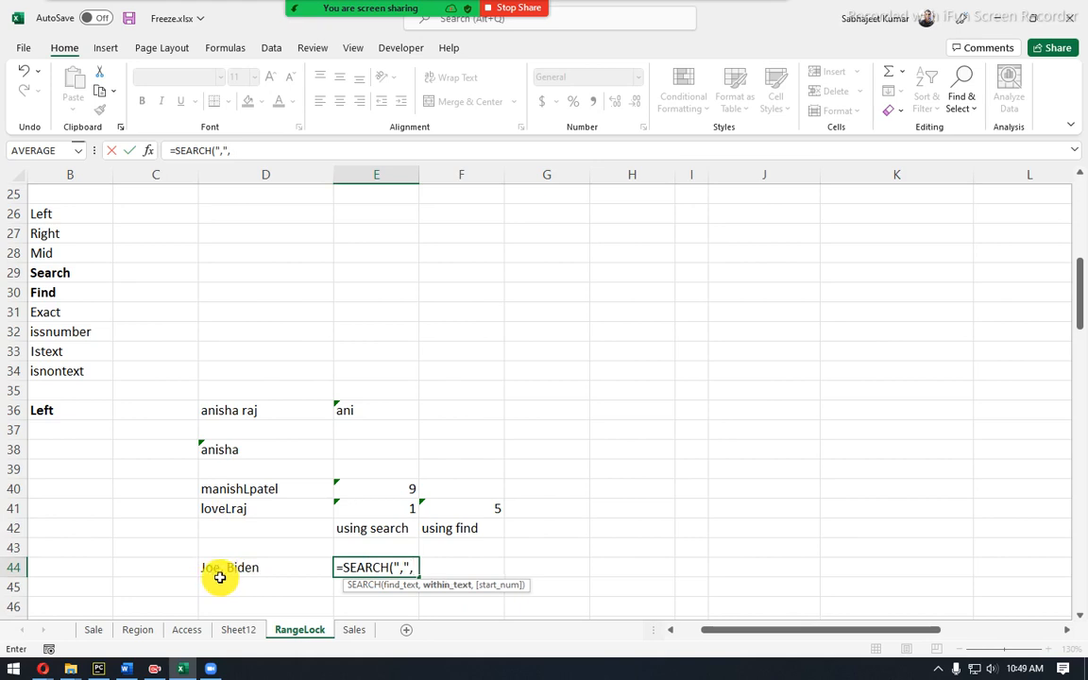
click(219, 569)
key(Return)
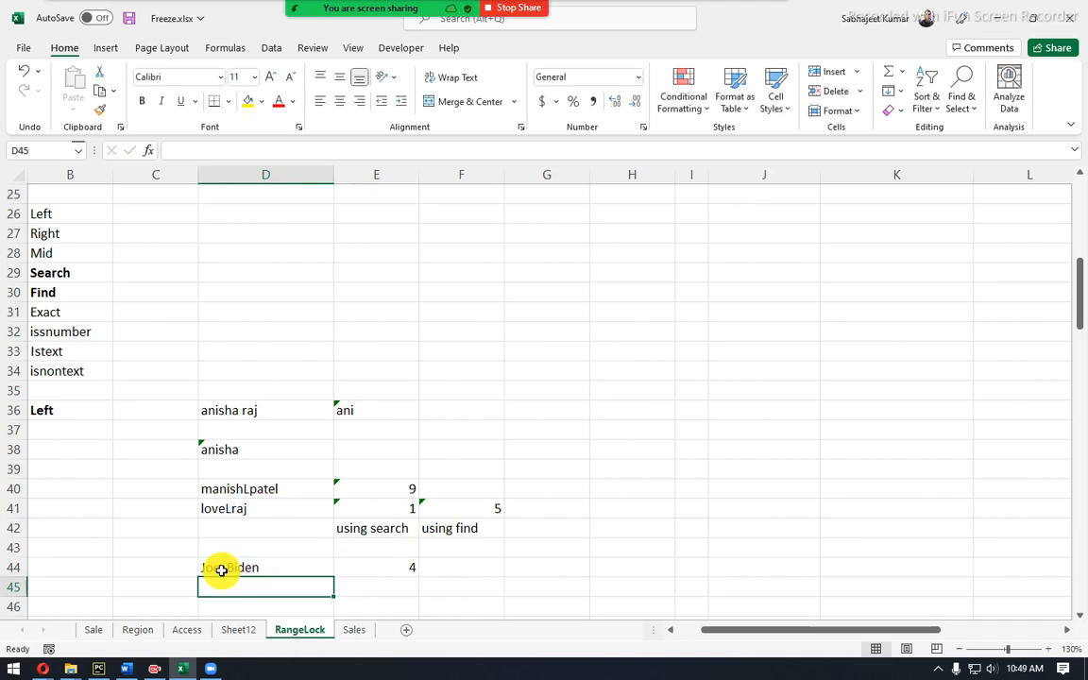
Change E44 to =LEFT(D44,SEARCH(",",D44)-1), accepting Excel's parenthesis correction.
click(380, 566)
click(173, 150)
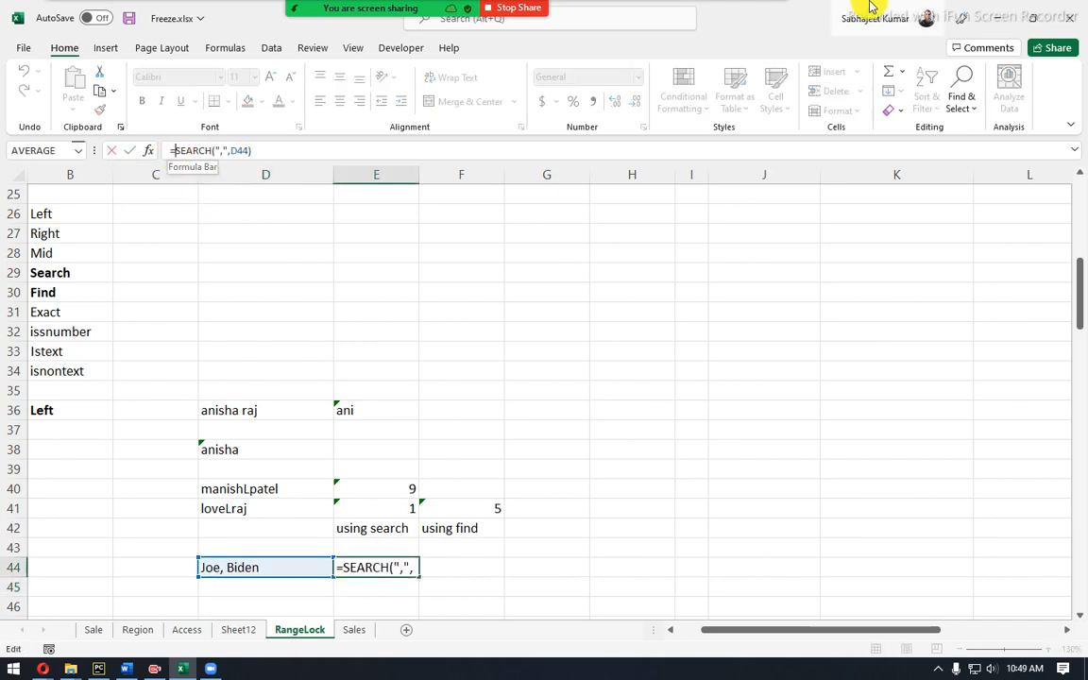
text(LEFT()
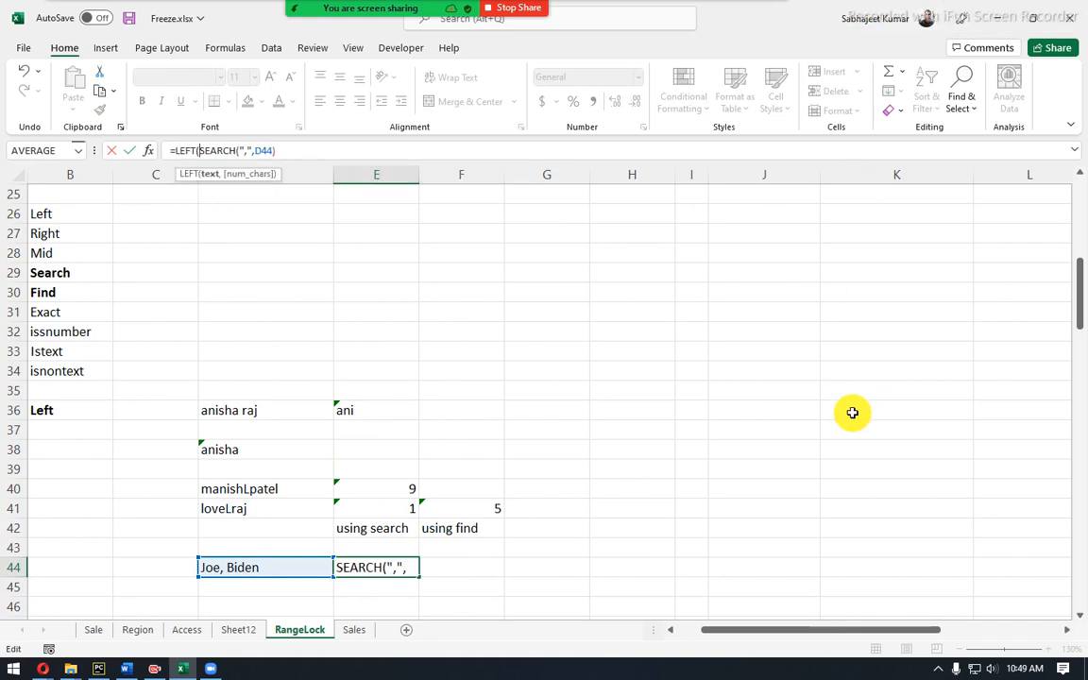
click(295, 567)
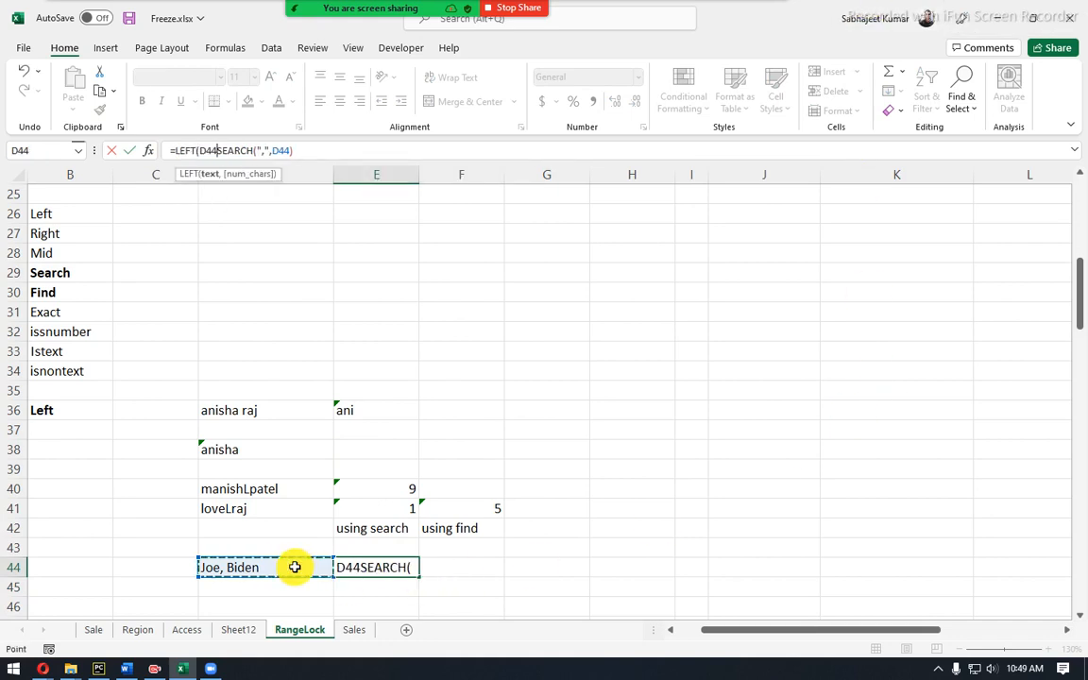
text(,)
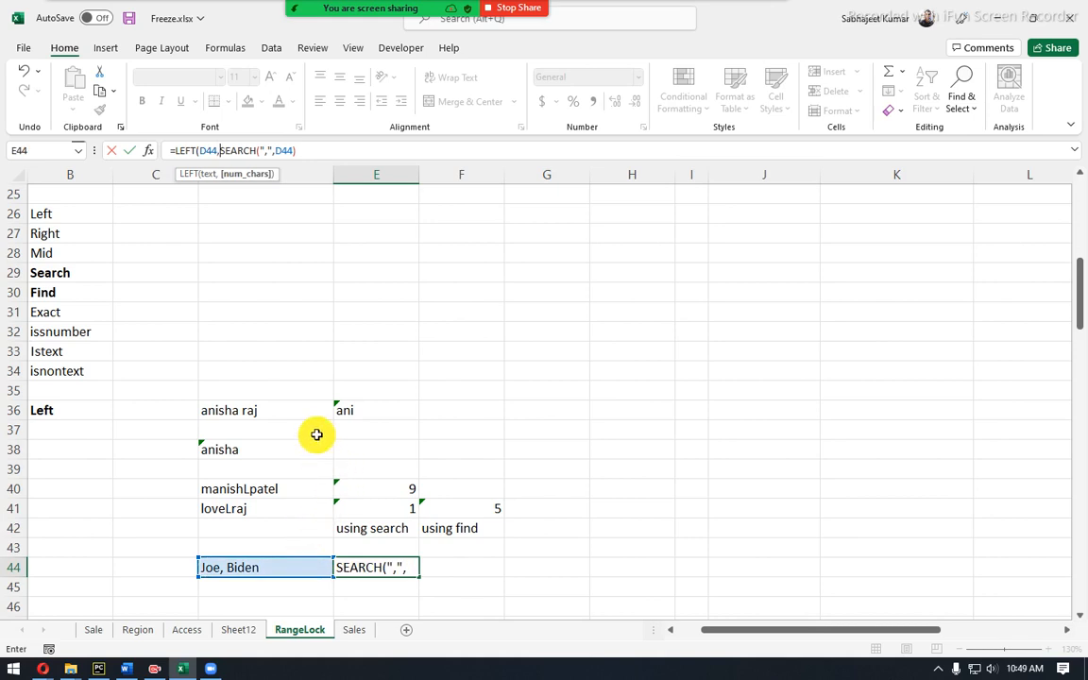
click(354, 150)
text(-)
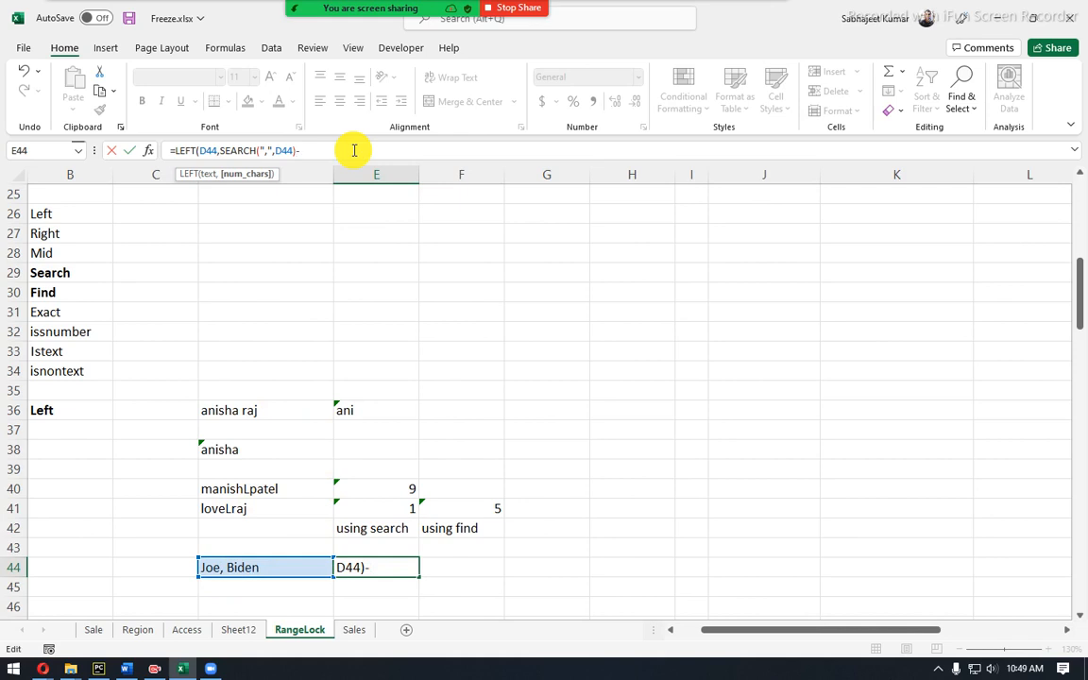
text(1)
key(Return)
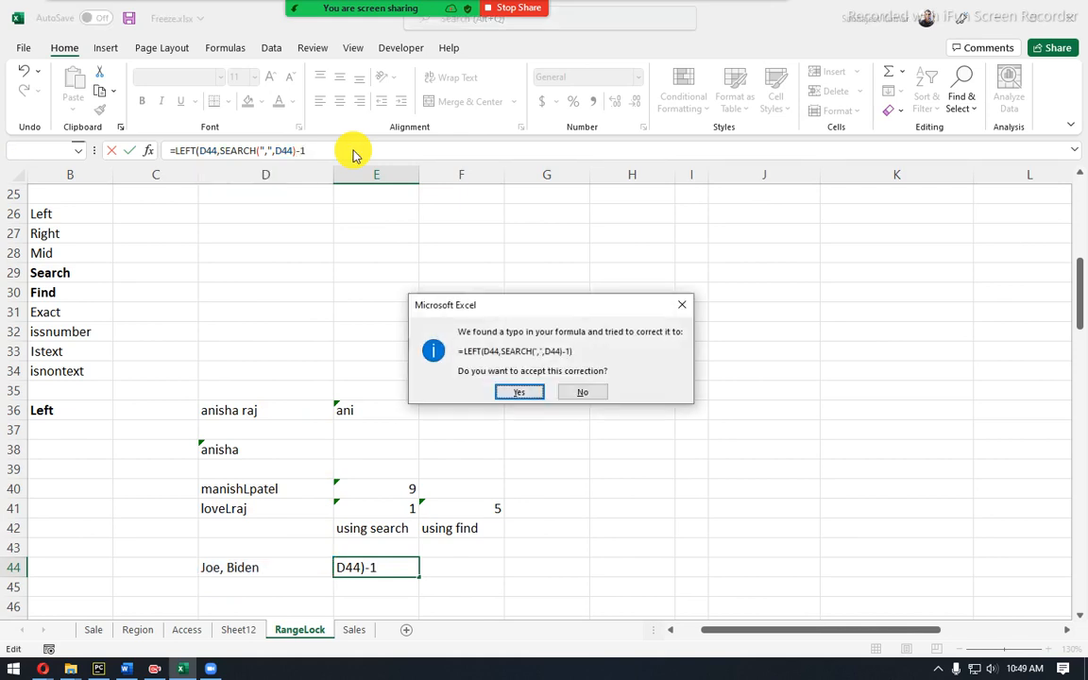
key(Return)
key(Up)
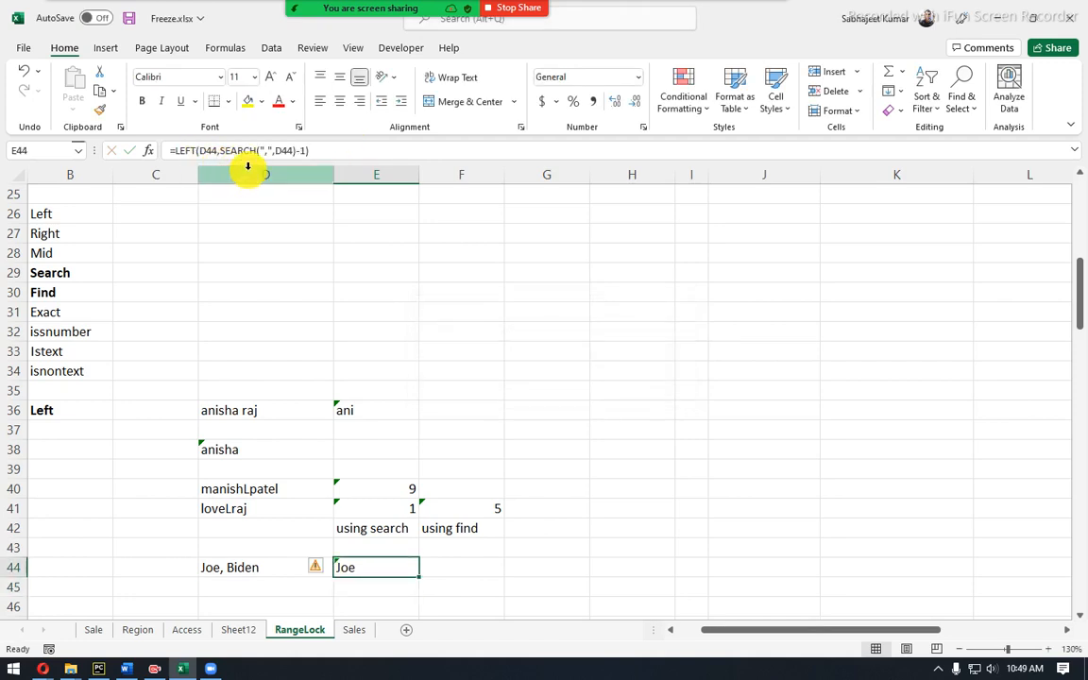
Replace the comma and space in D44's name with a hyphen, producing #VALUE! in E44.
click(235, 570)
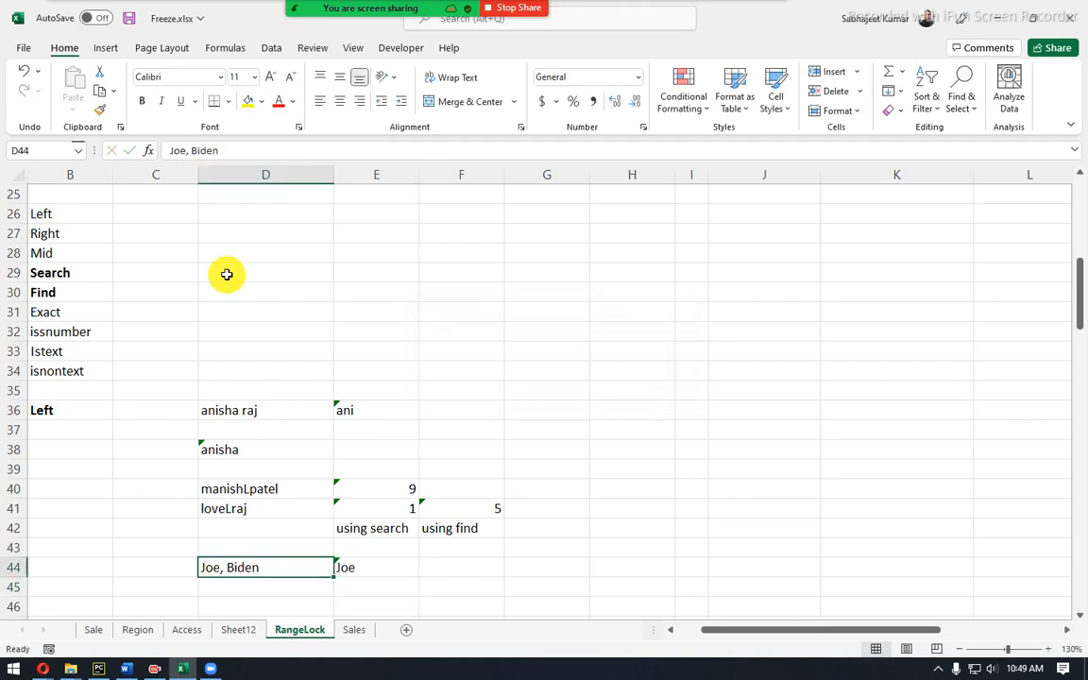
click(188, 151)
click(194, 151)
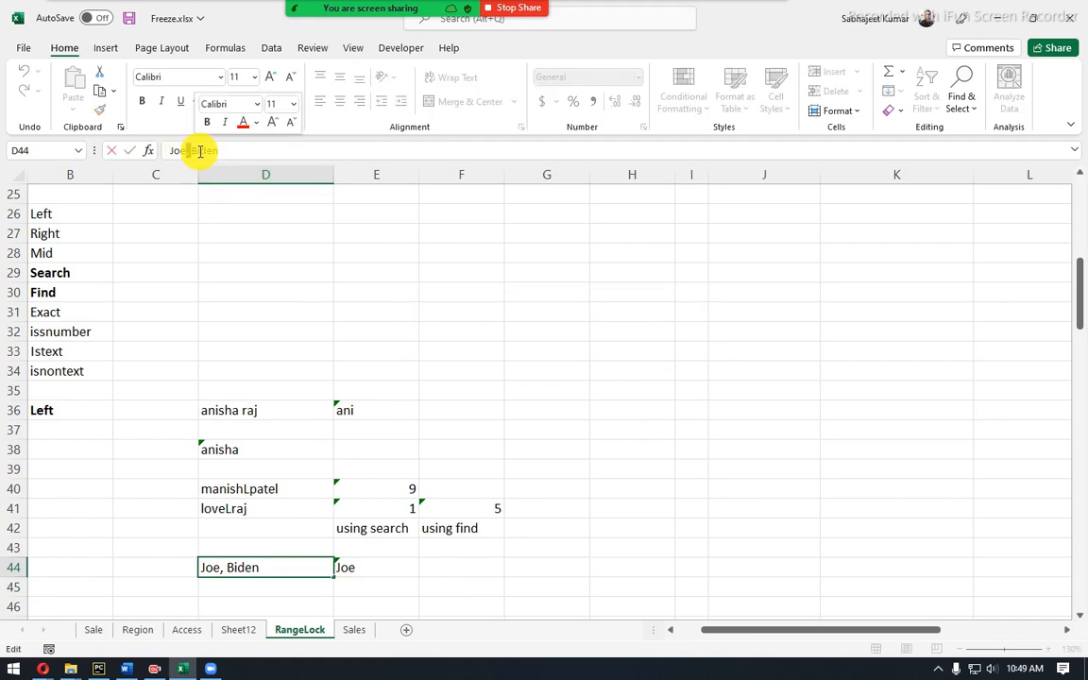
key(BackSpace)
key(BackSpace)
text(-)
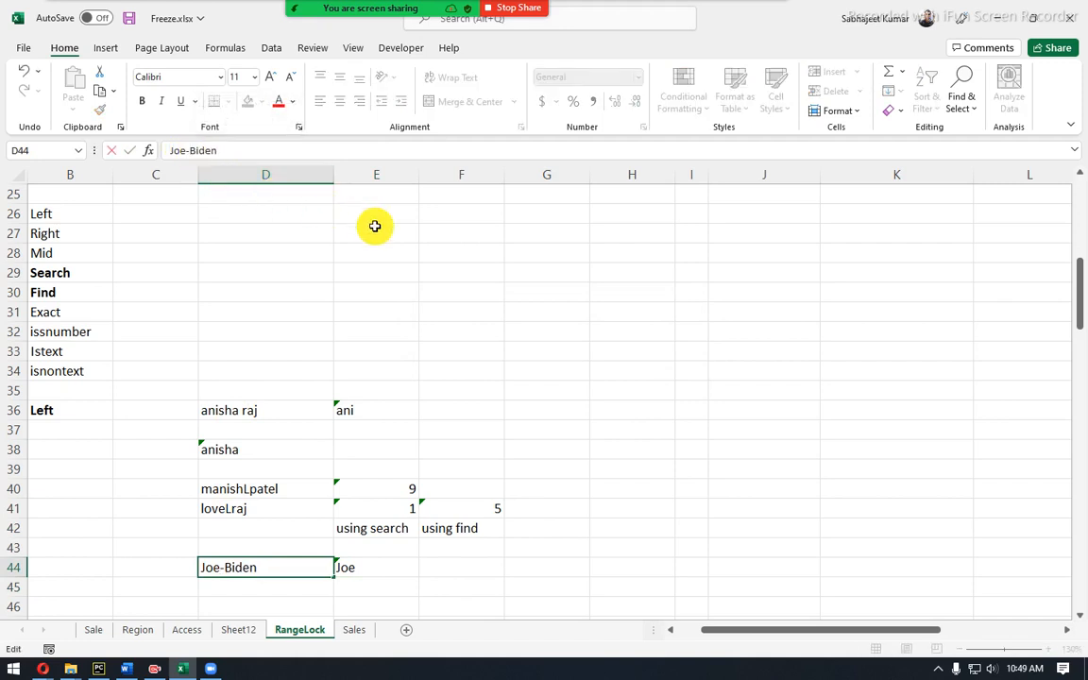
key(Return)
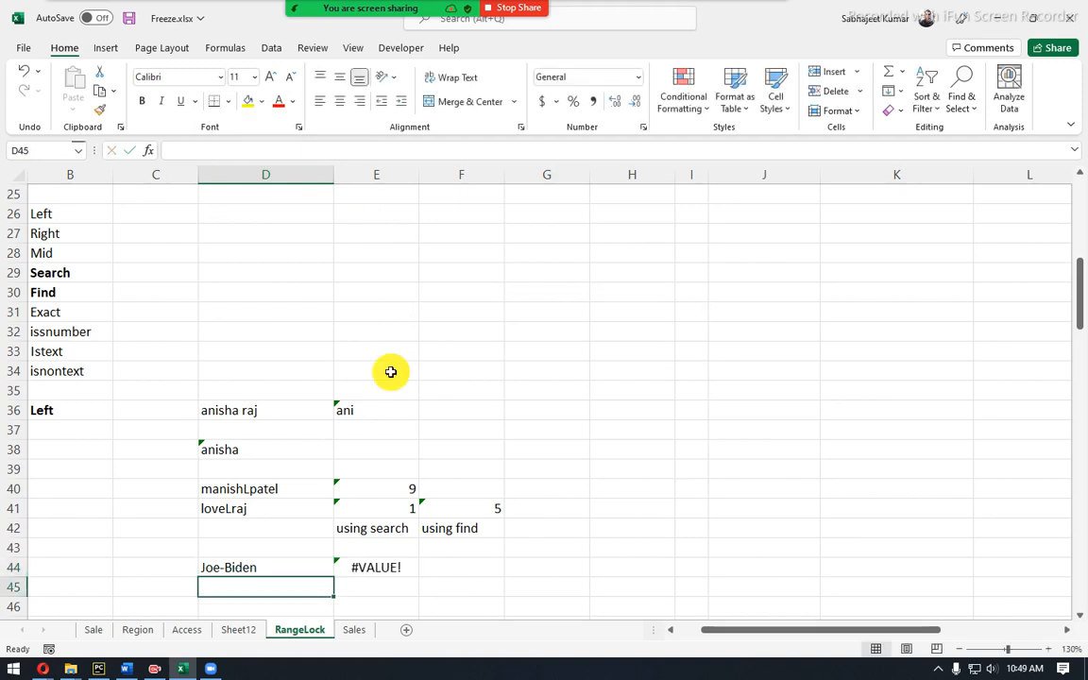
Make E44 search for "-" instead of the comma: =LEFT(D44,SEARCH("-",D44)-1).
click(366, 567)
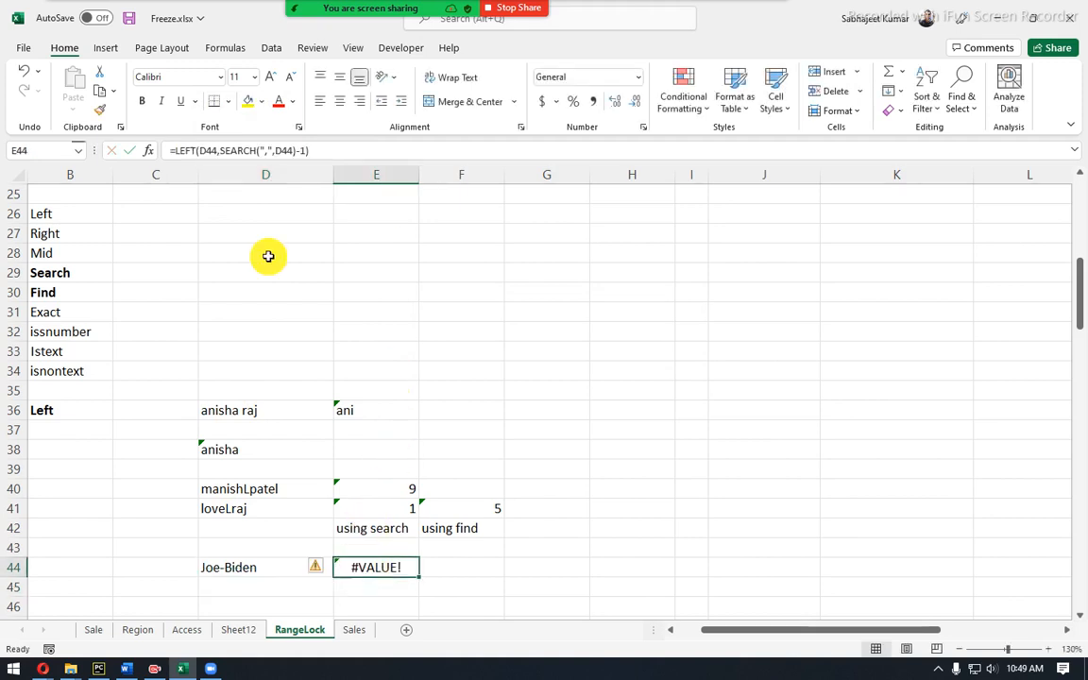
click(266, 150)
text(-)
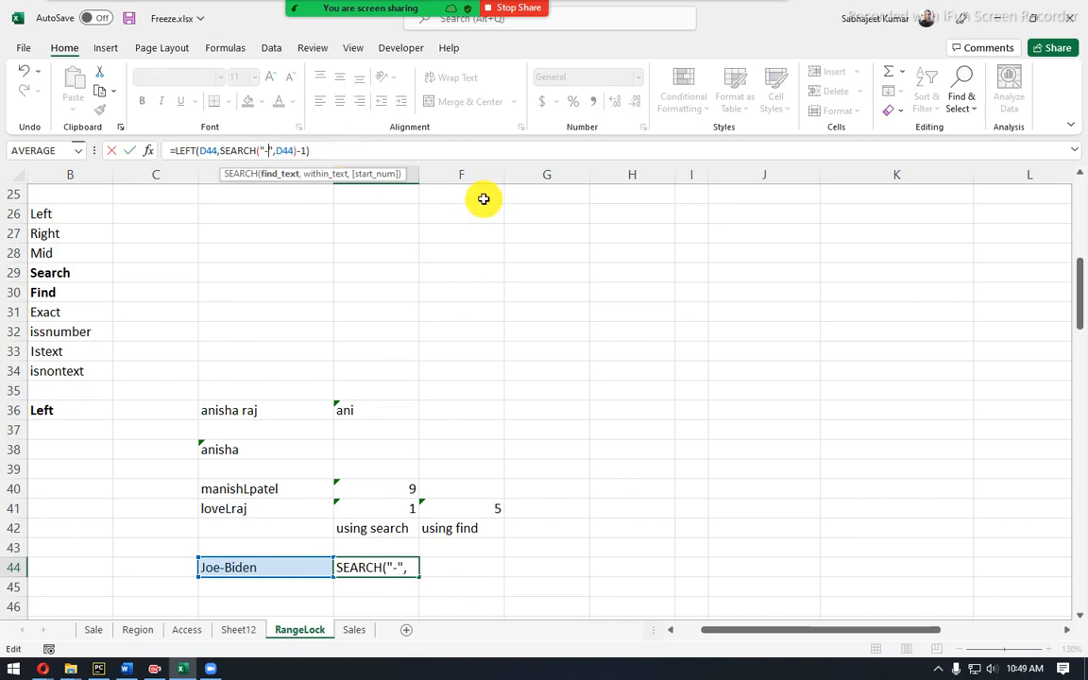
key(Return)
click(377, 570)
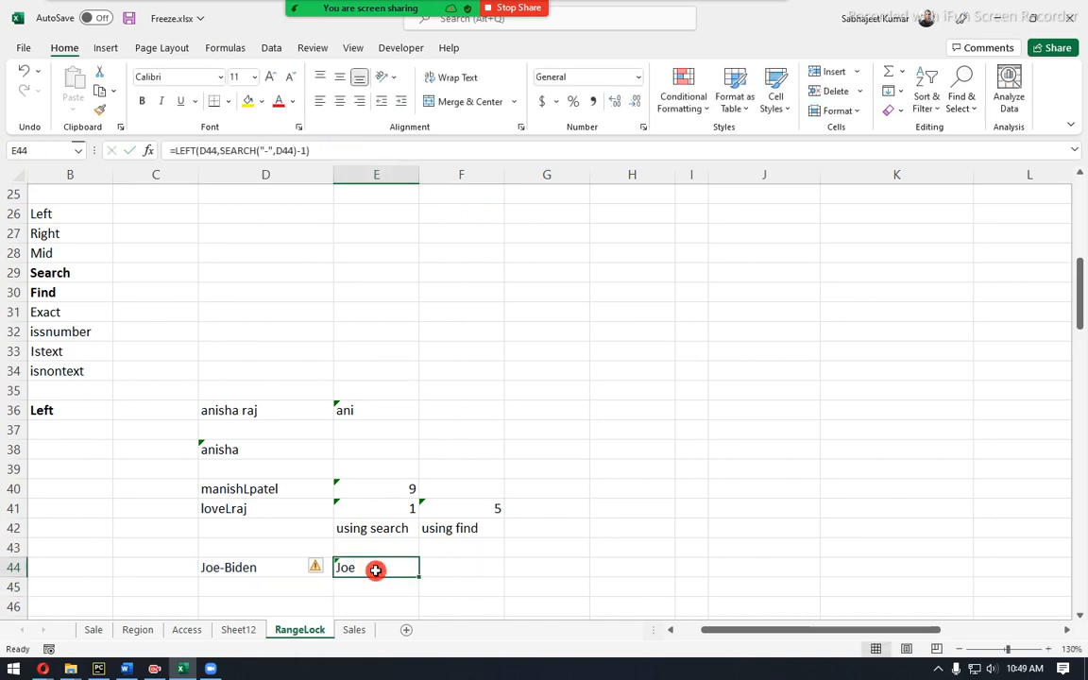
Enter a different hyphenated name in D44 to test the first-name extraction.
click(259, 578)
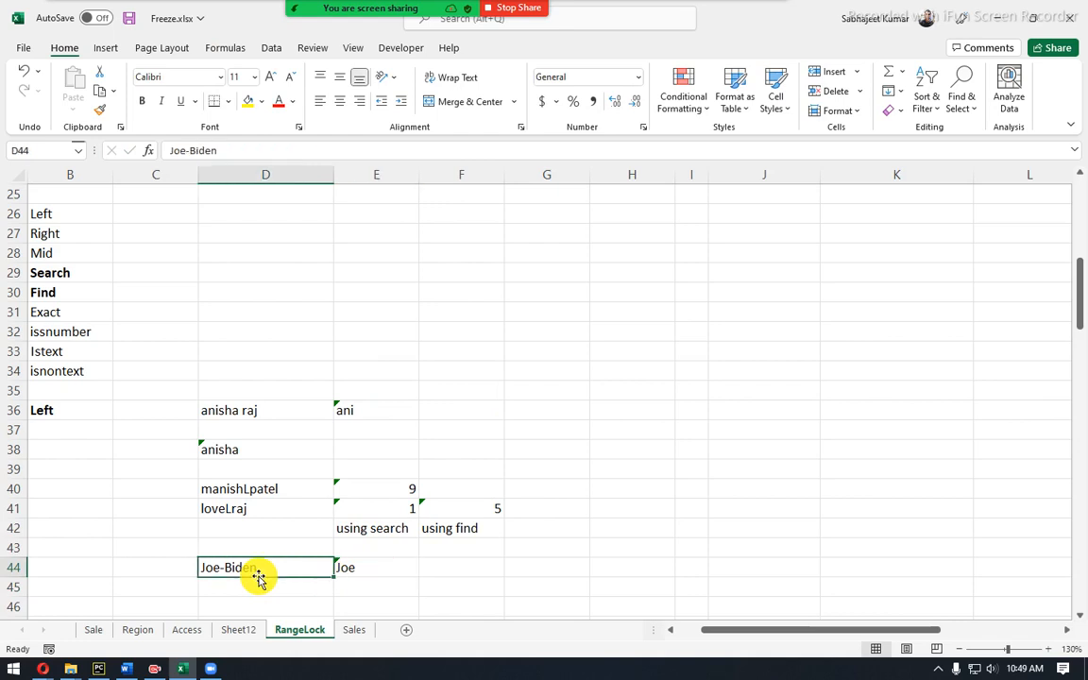
text(rahul)
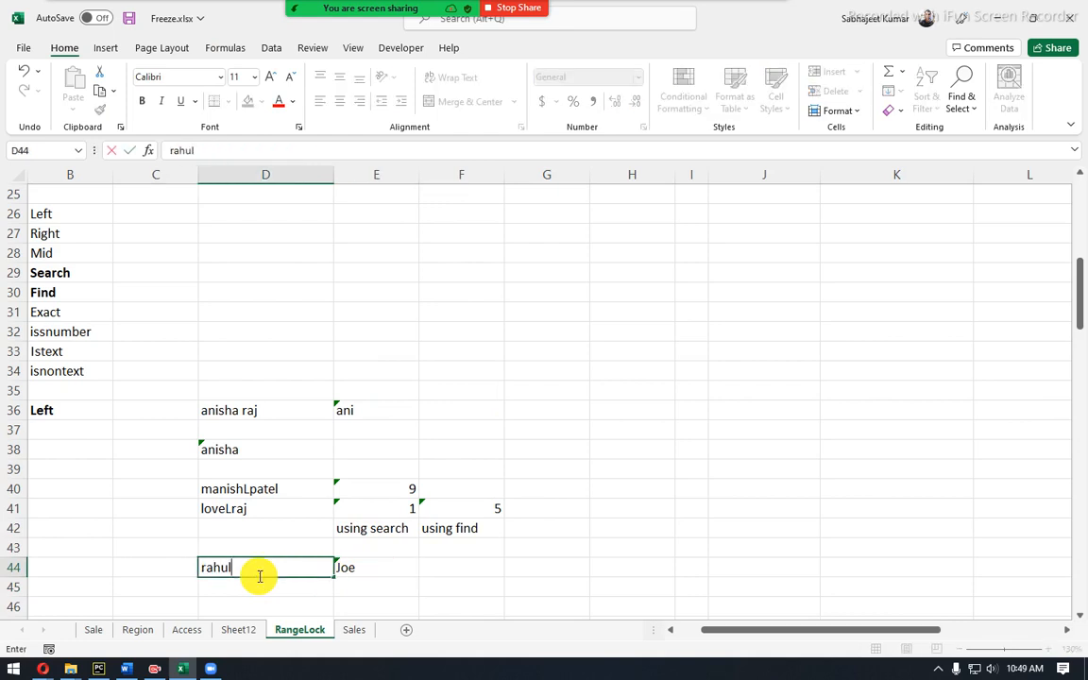
text(-gandh)
key(Return)
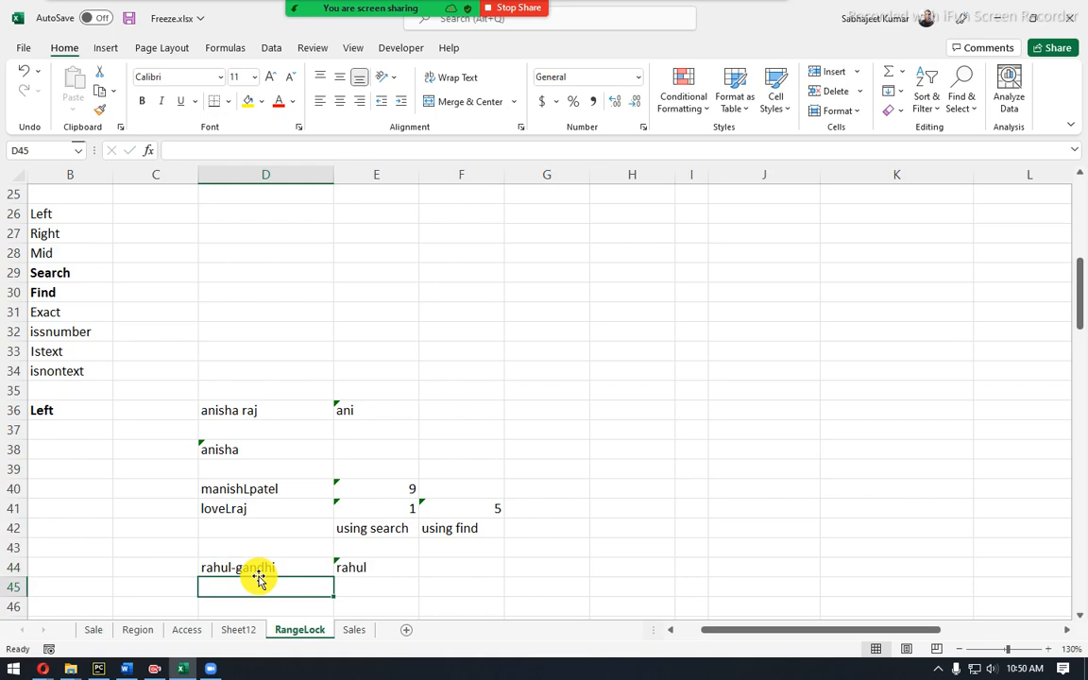
click(259, 575)
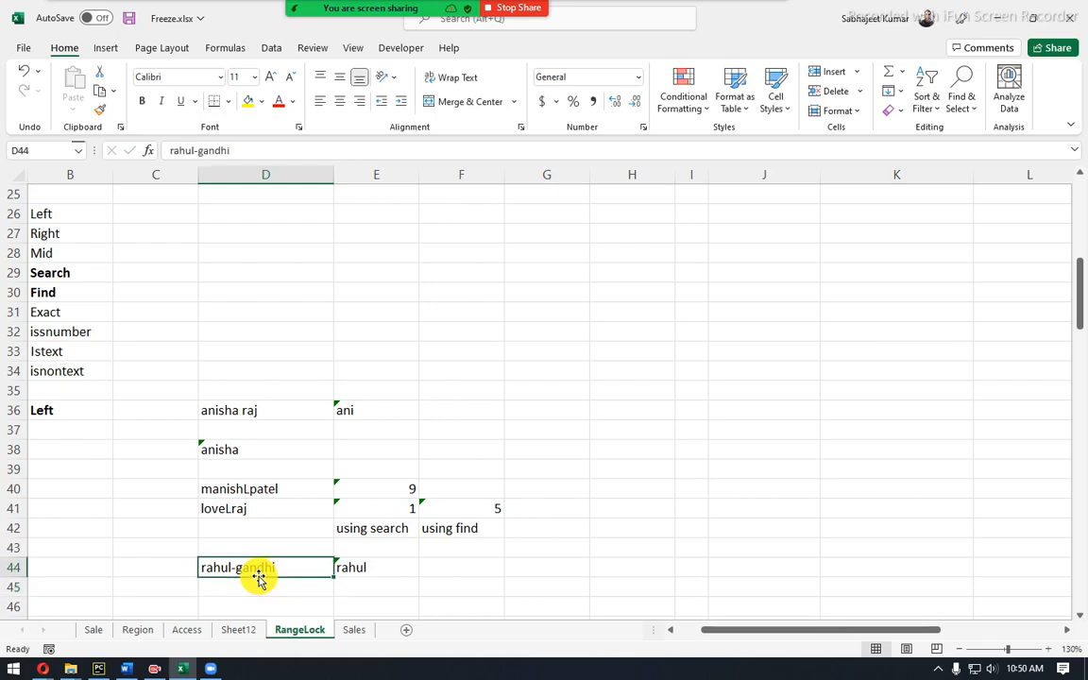
key(Left)
key(Left)
key(Left)
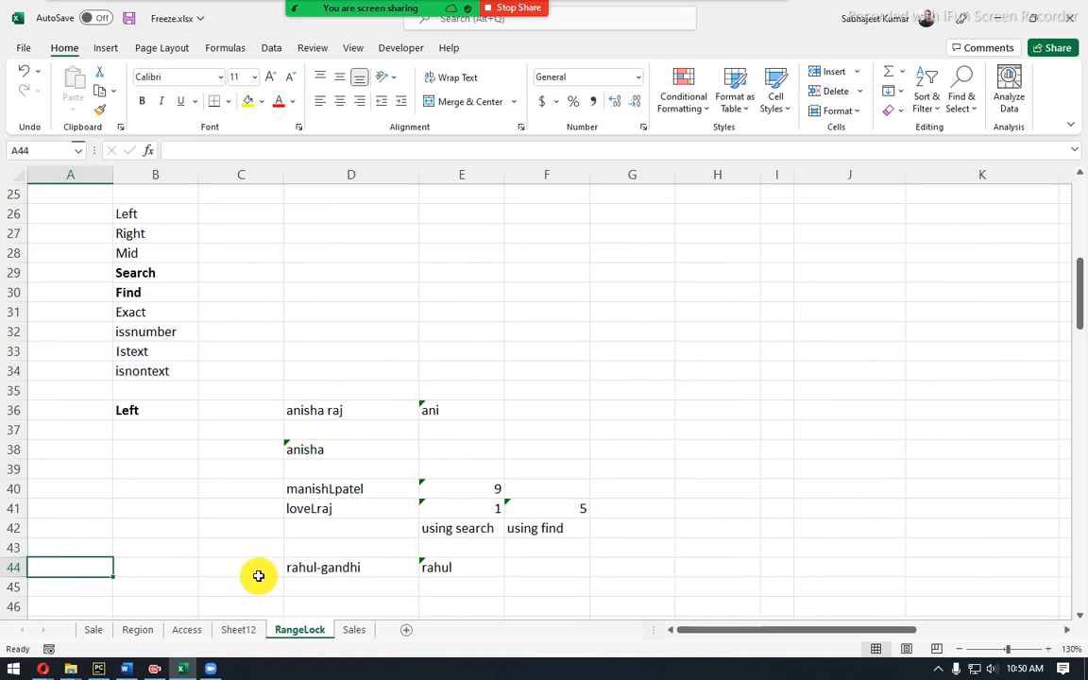
Add a bold 'Right' heading in B45.
key(Down)
key(Right)
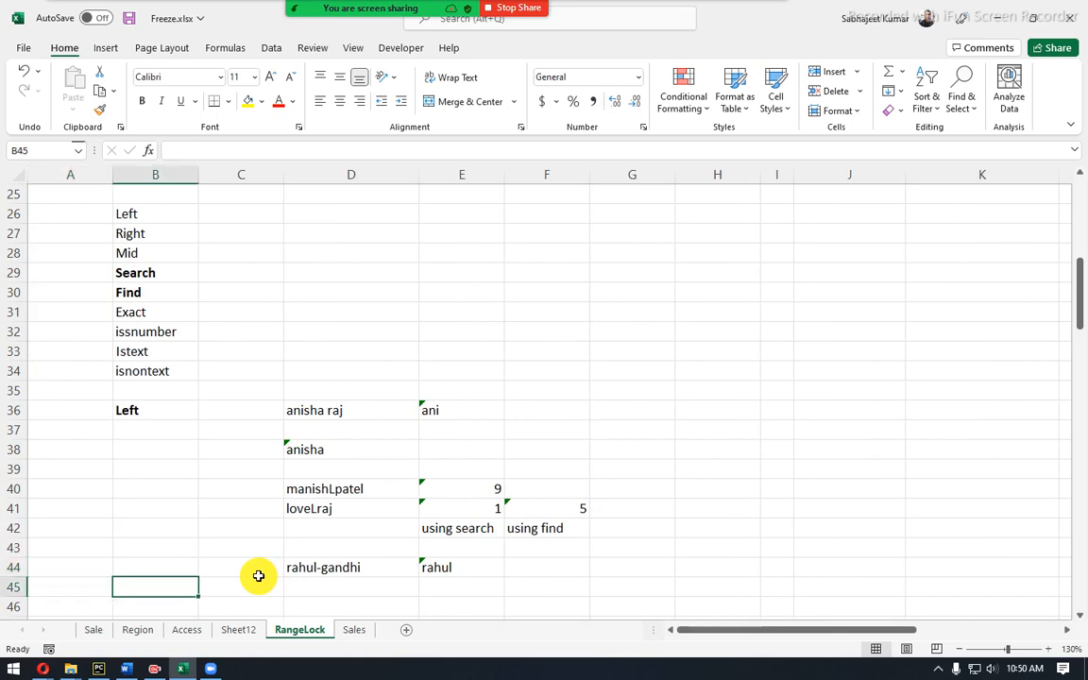
text(Right)
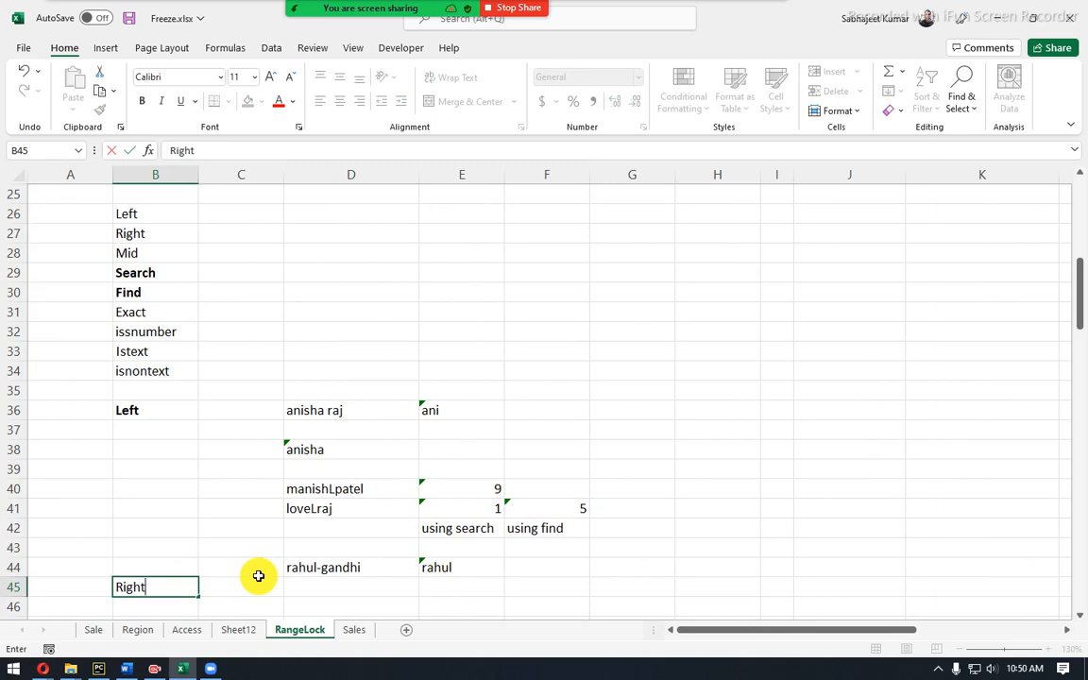
key(Return)
key(Up)
key(ctrl+b)
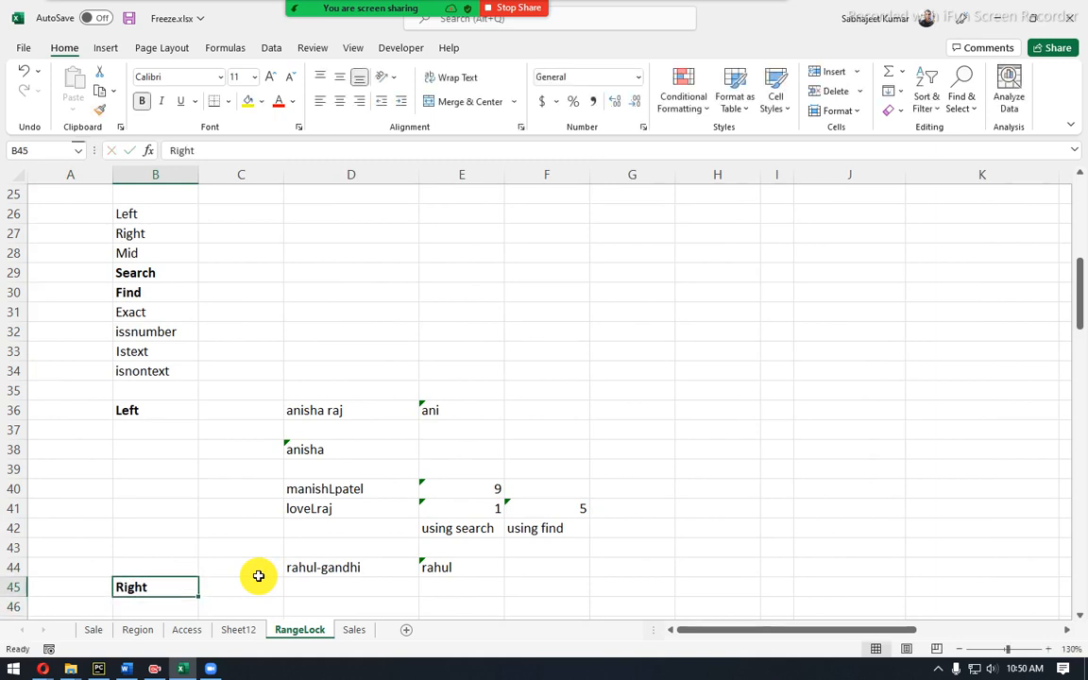
scroll(190, 600, down, 2)
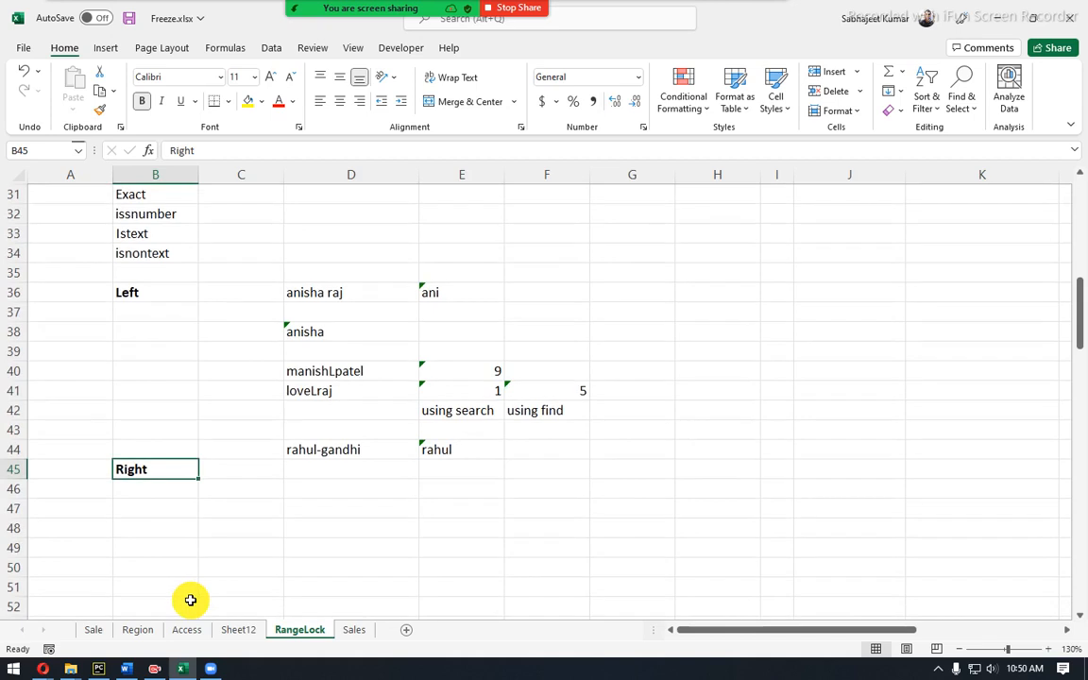
Enter a two-word sample name in D46 and begin a RIGHT formula in D47.
click(296, 493)
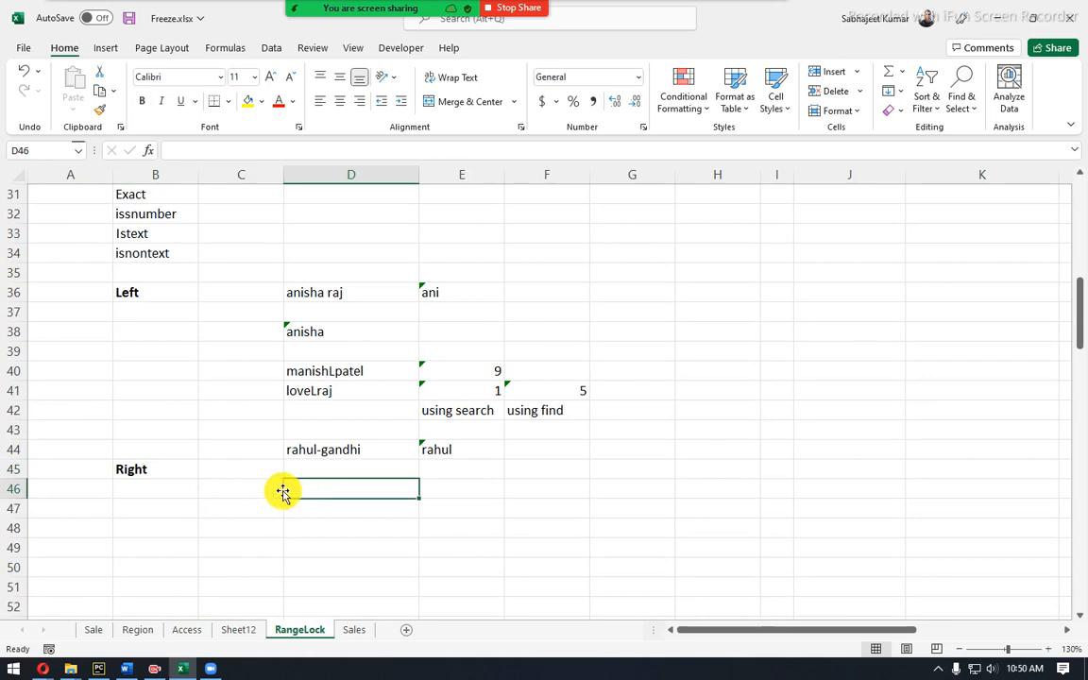
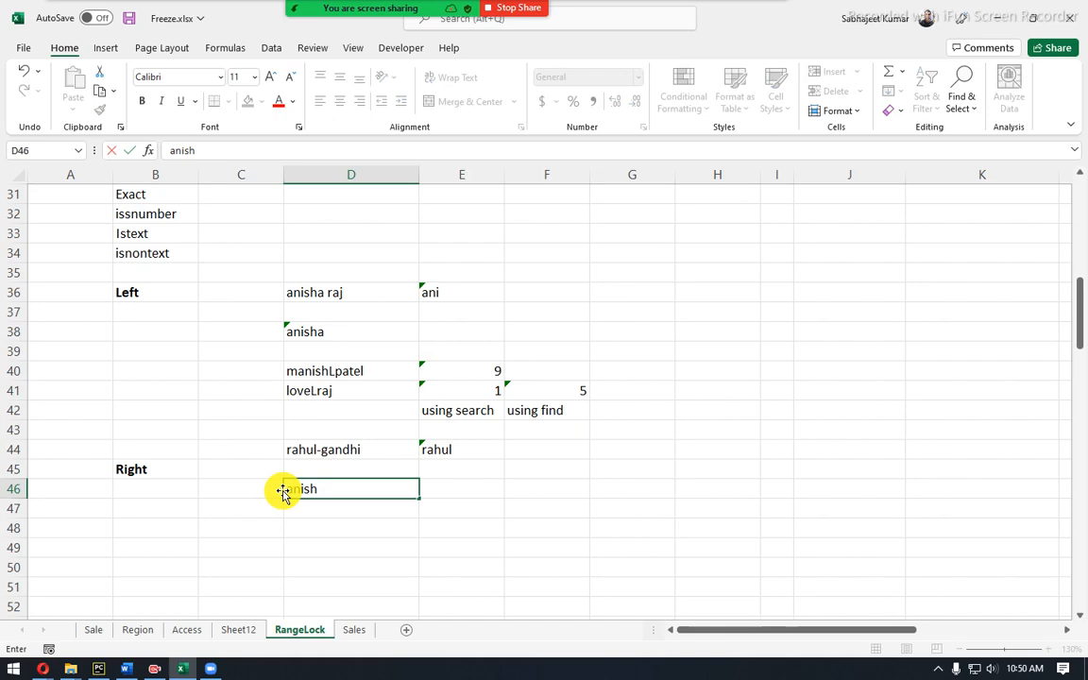
key(Return)
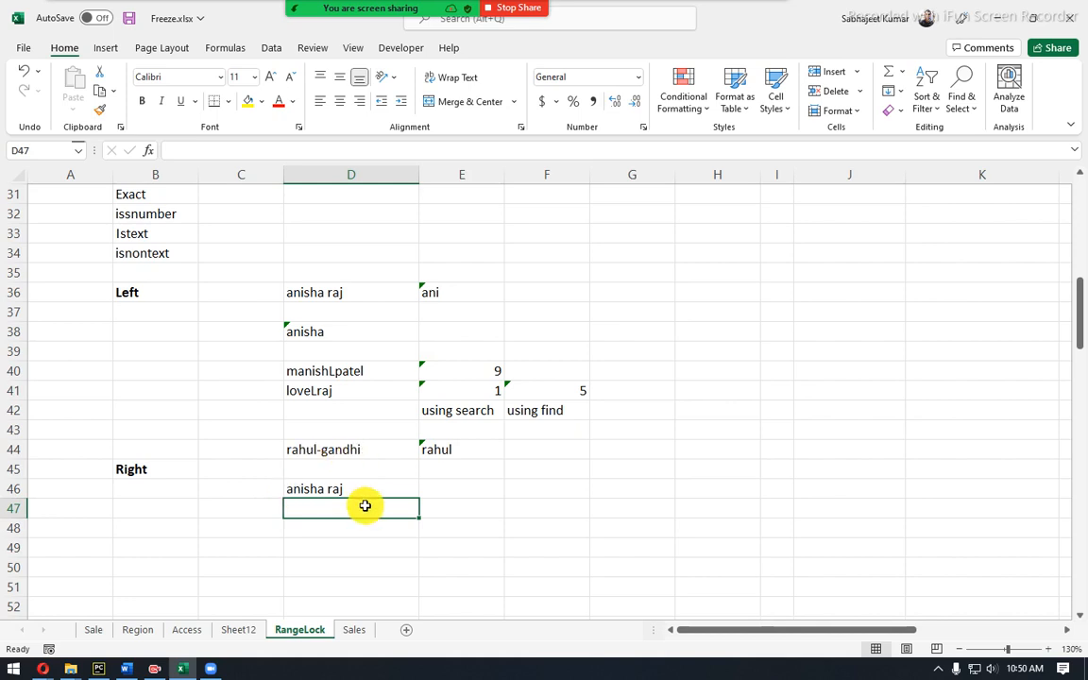
text(=rig)
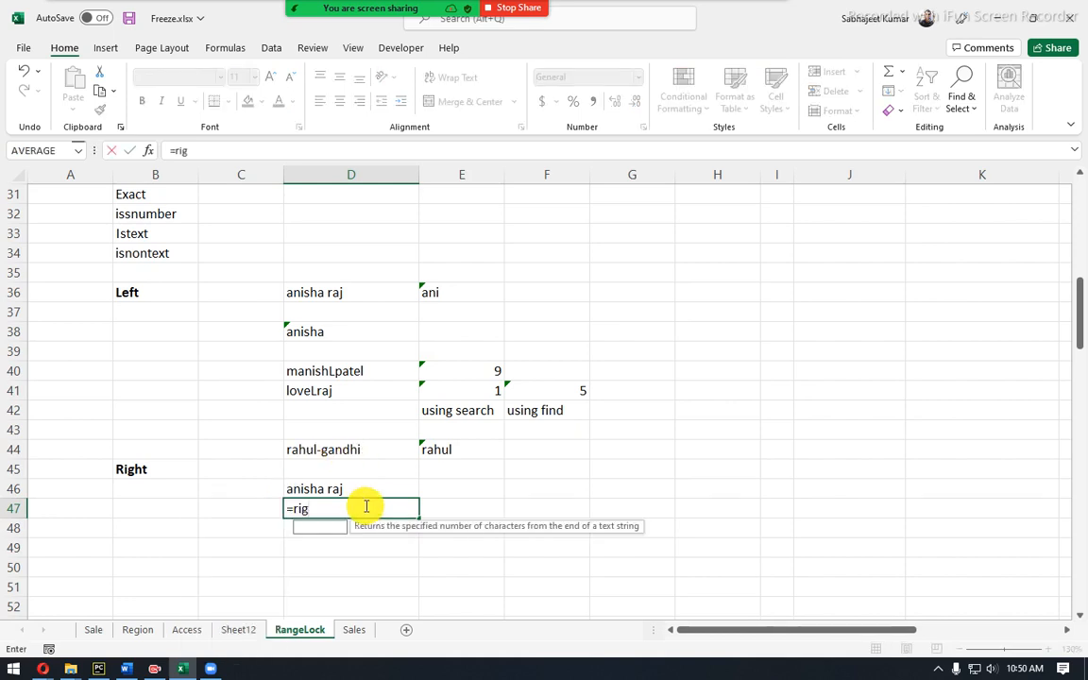
key(Tab)
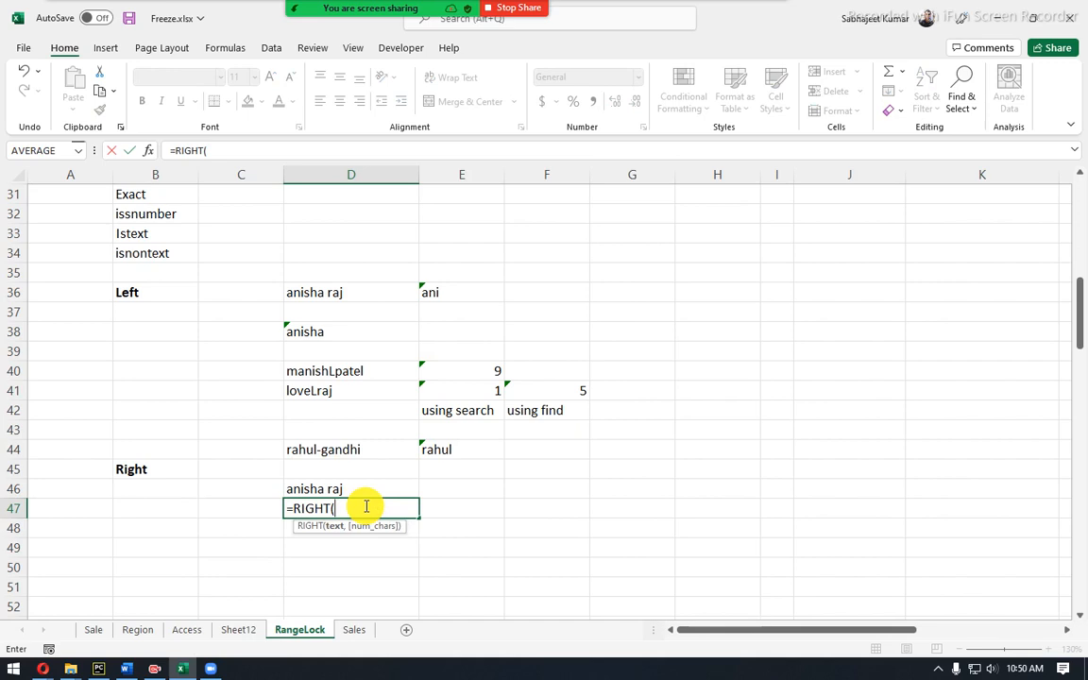
Complete D47 as =RIGHT(D46,3) to return the last three characters.
key(Up)
text(,)
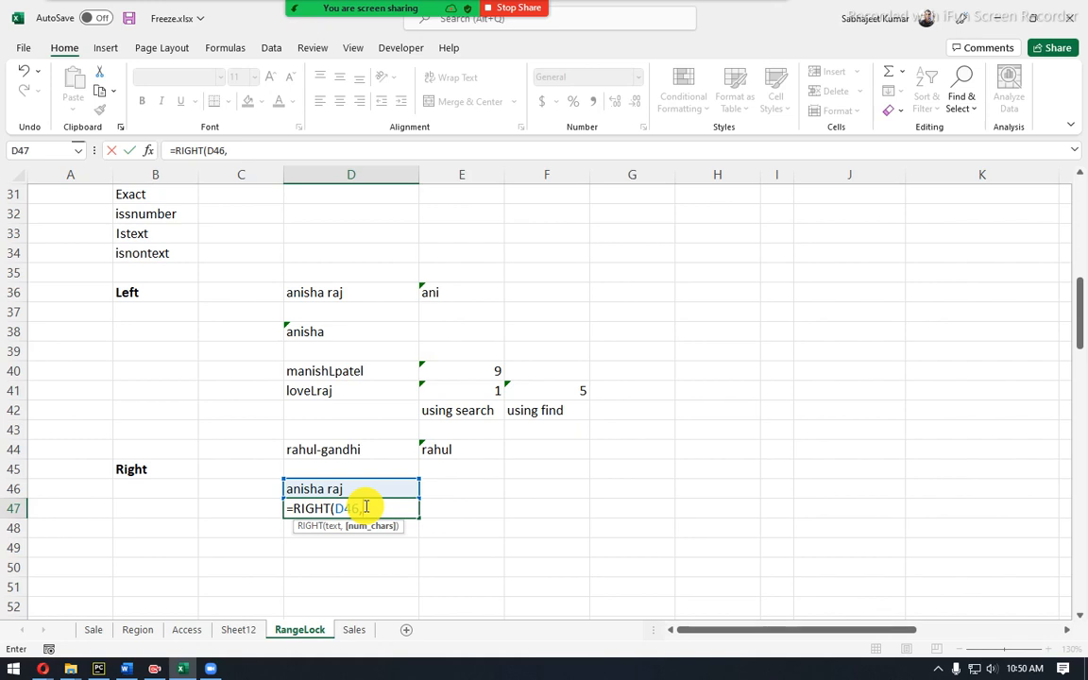
key(BackSpace)
key(Return)
click(365, 506)
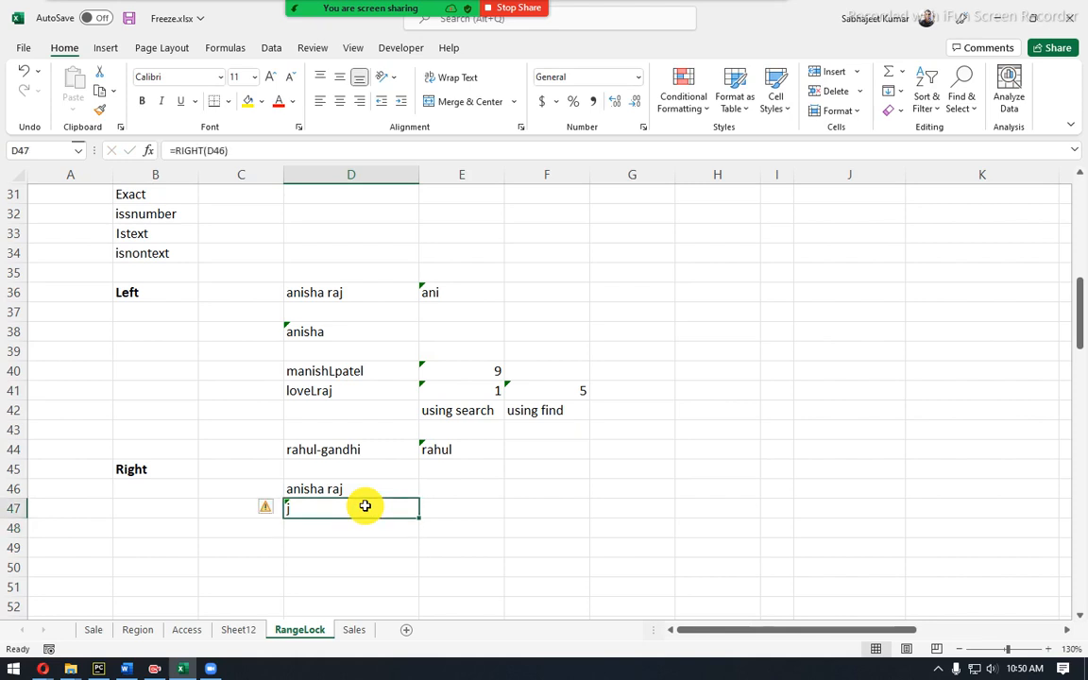
double_click(364, 506)
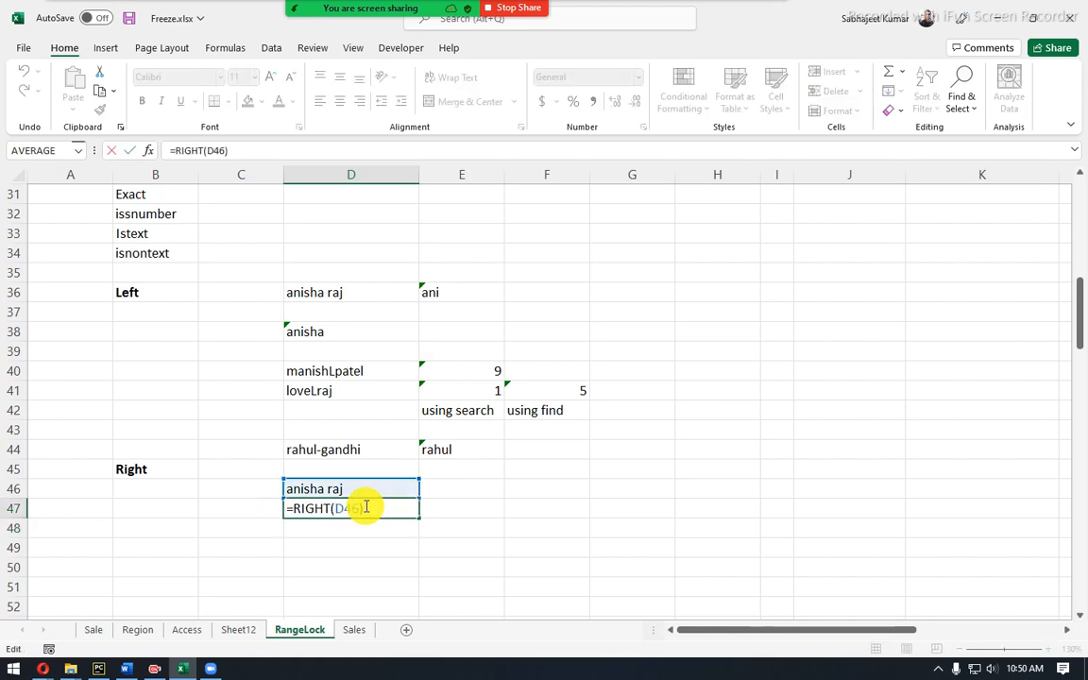
text(,)
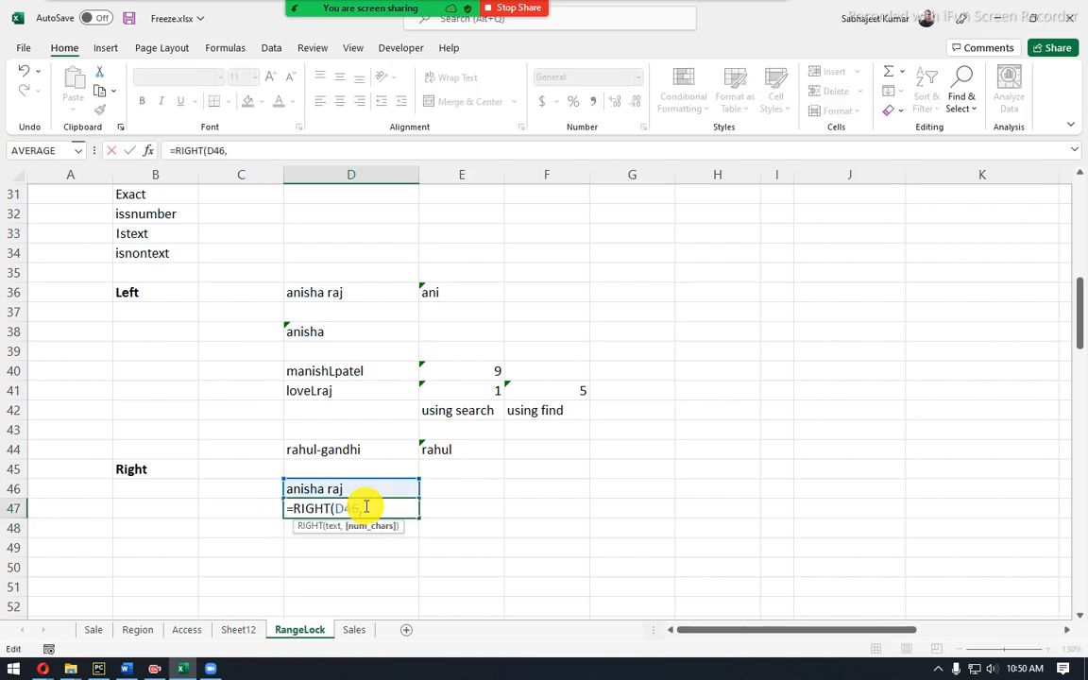
text(3)
key(Return)
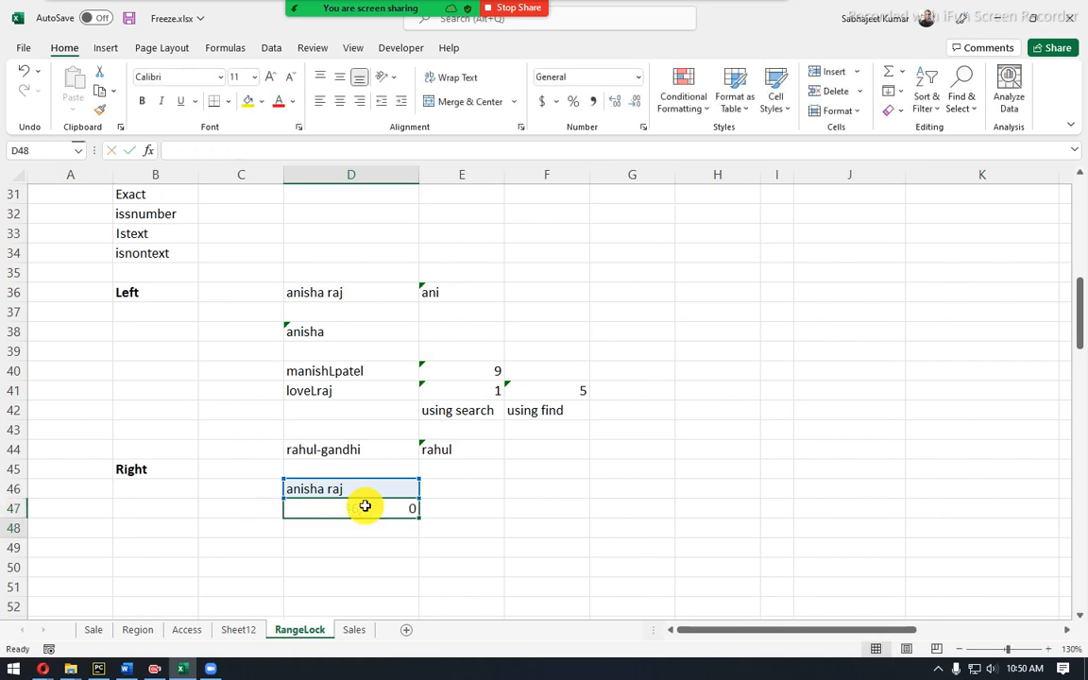
Replace D46 with a new full name so D47 shows 'rma'.
key(Up)
key(Up)
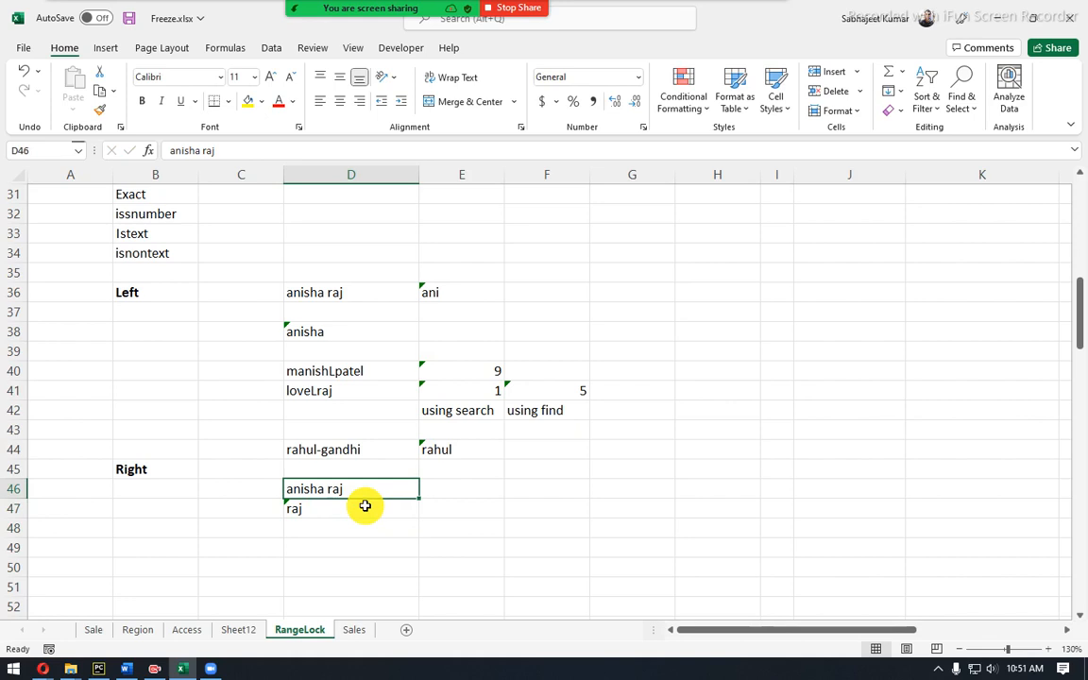
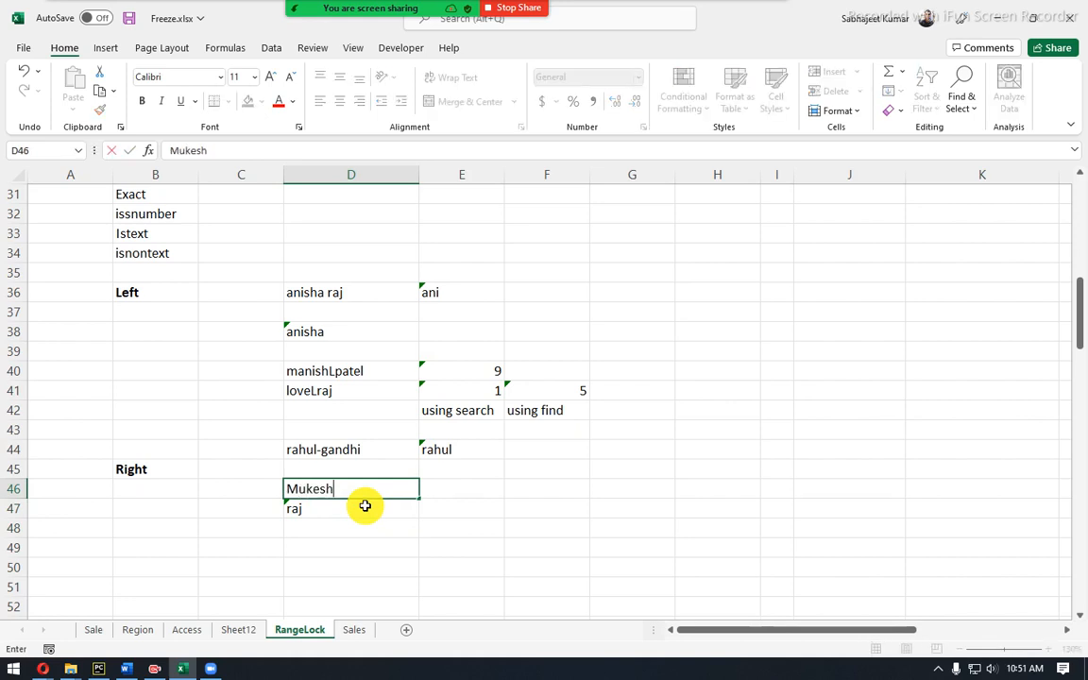
key(Return)
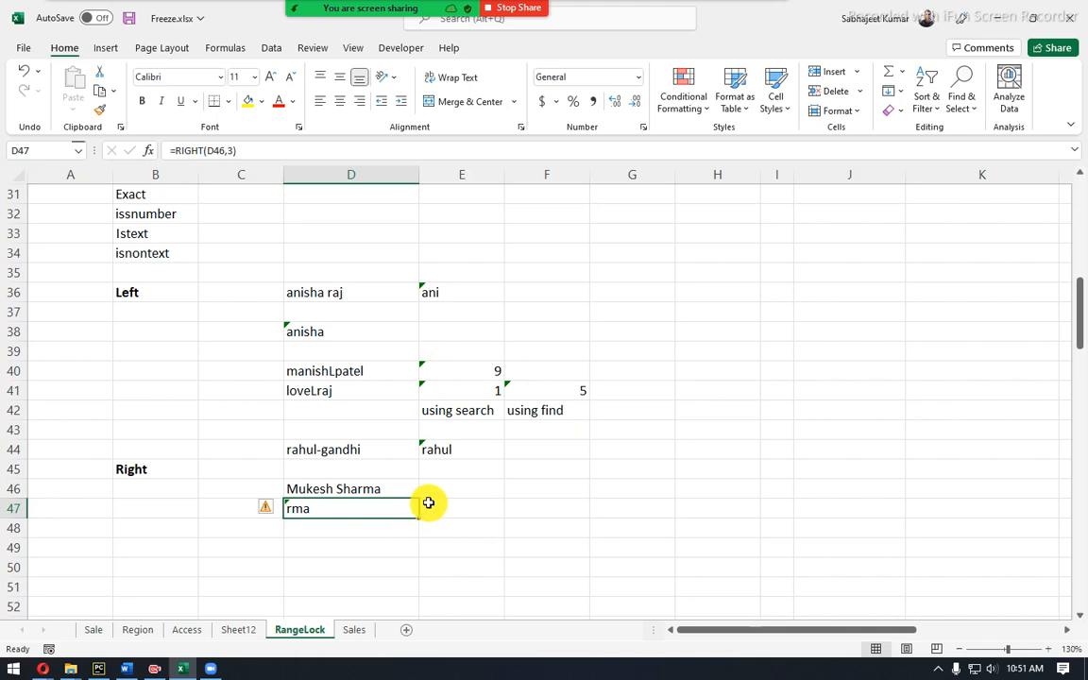
Enter 5 in F46 and =LEN(D46) in F47, returning 13.
click(552, 493)
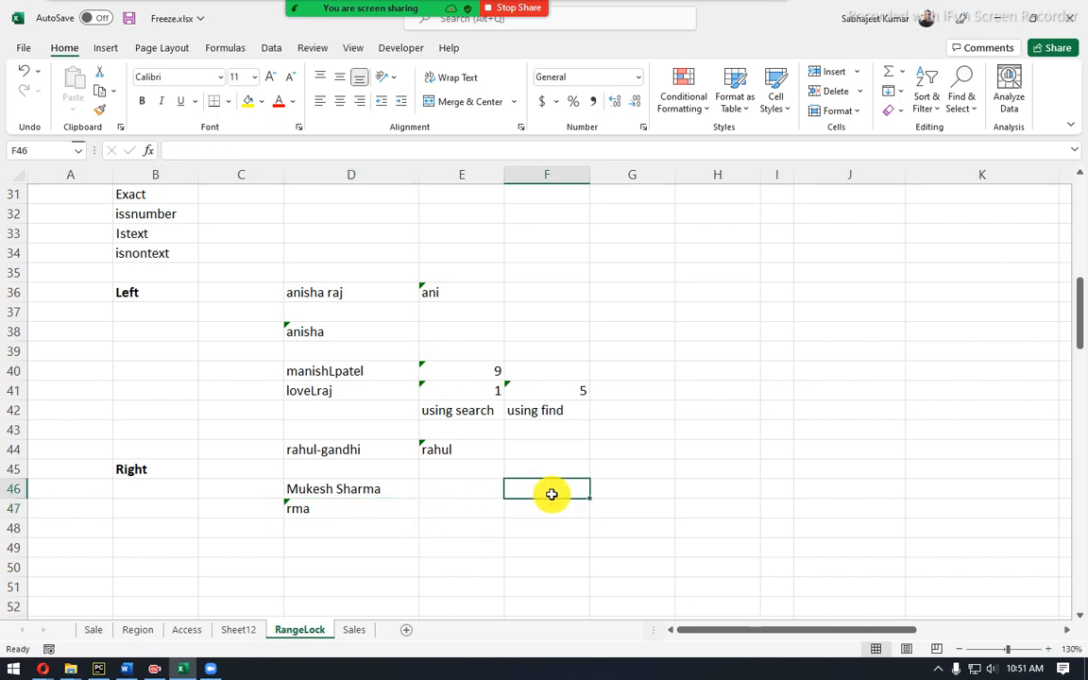
text(5)
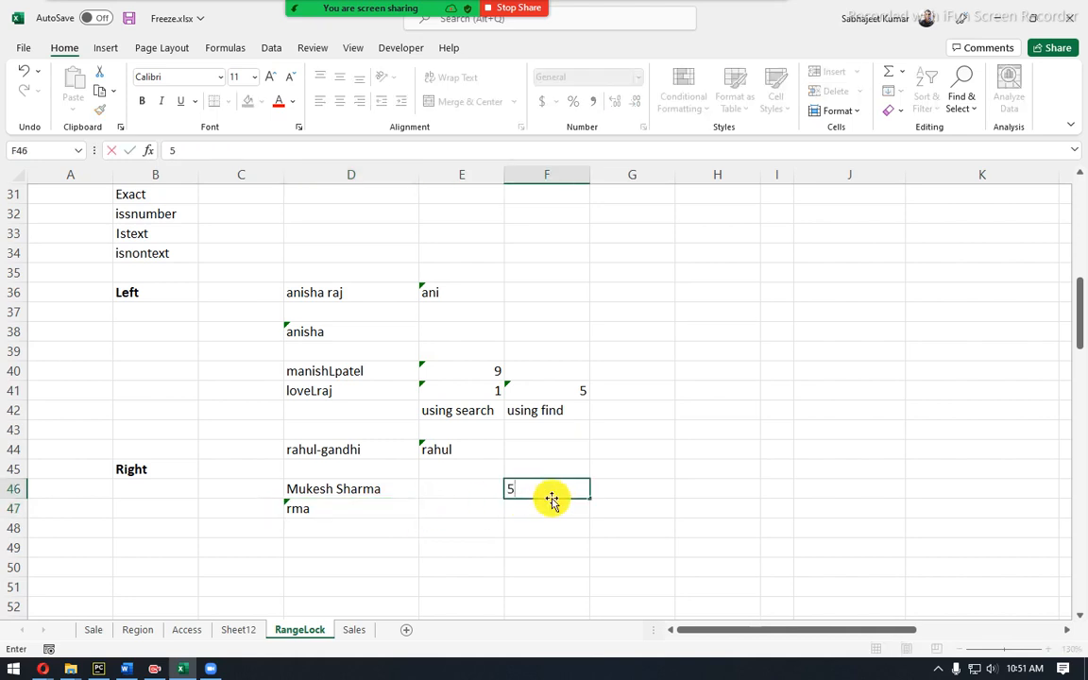
key(Return)
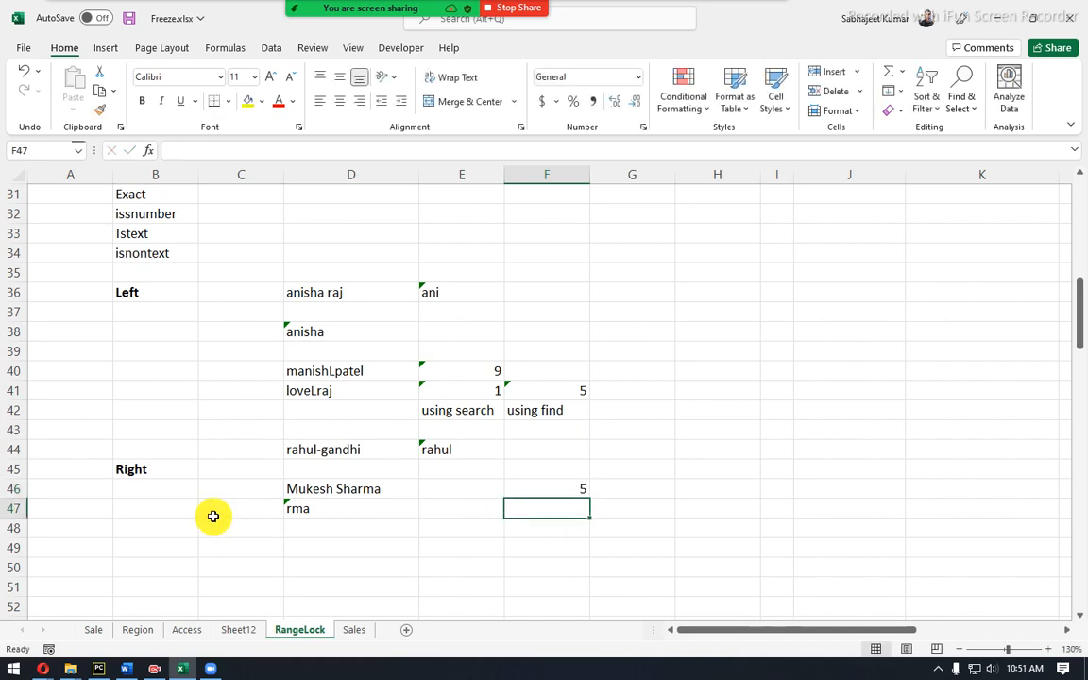
click(298, 493)
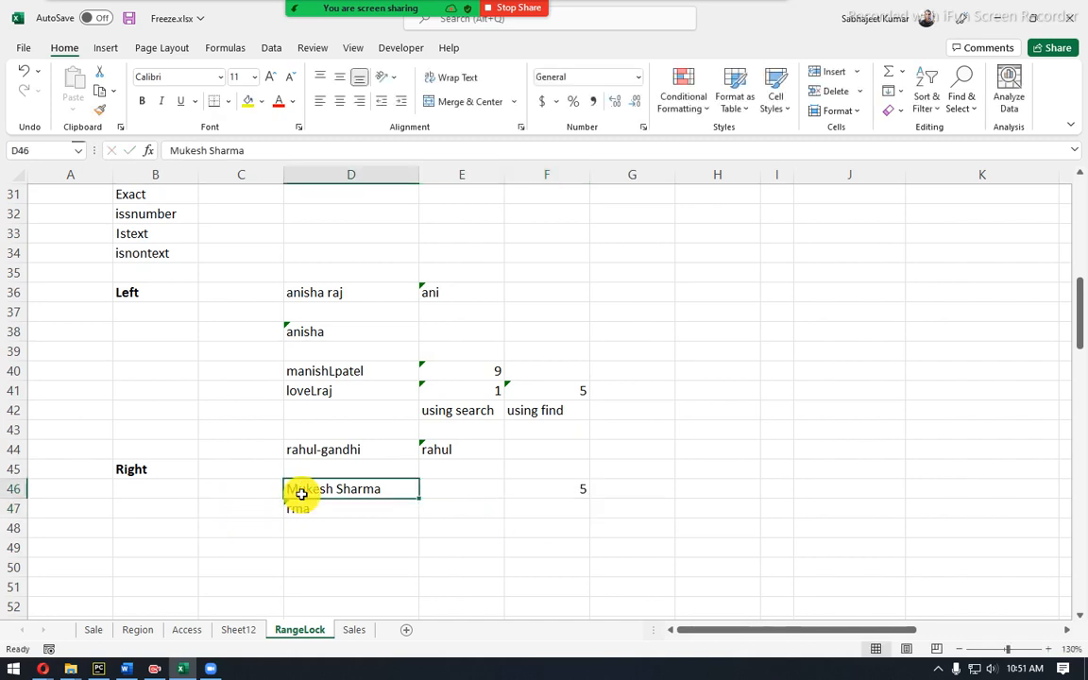
click(545, 512)
text(=len)
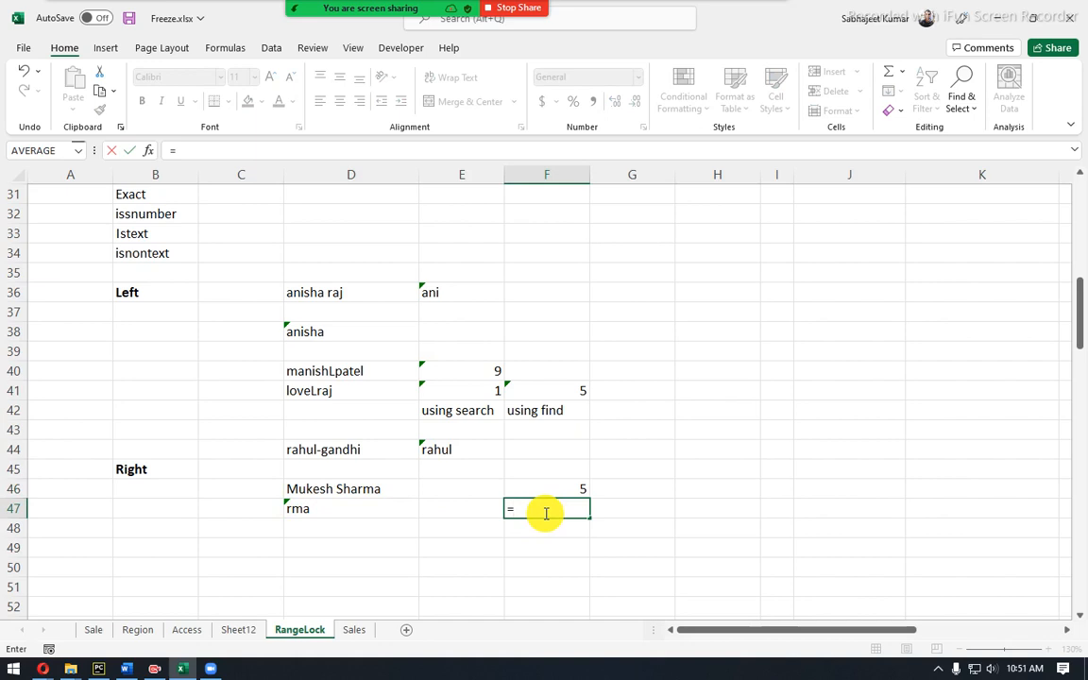
key(Tab)
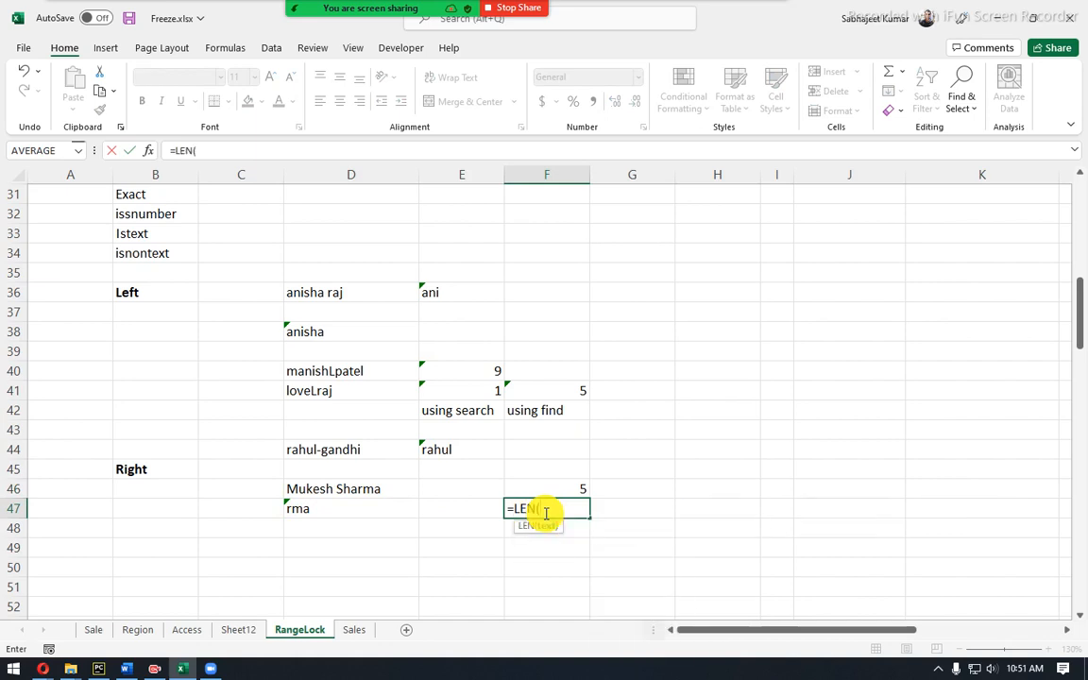
click(353, 488)
key(Return)
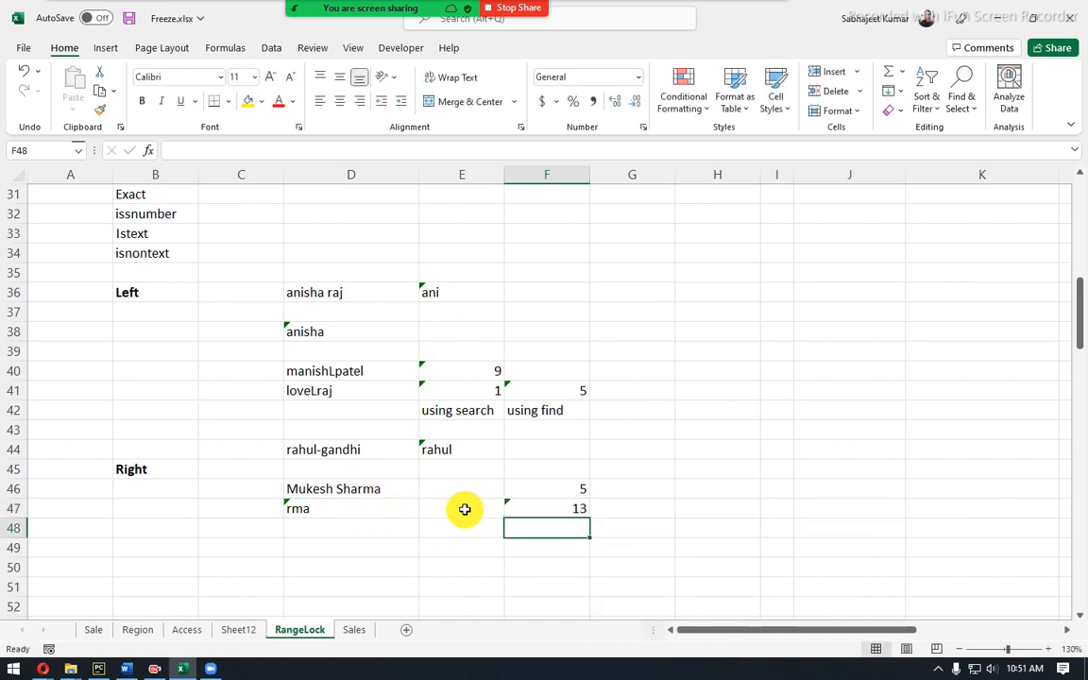
click(534, 510)
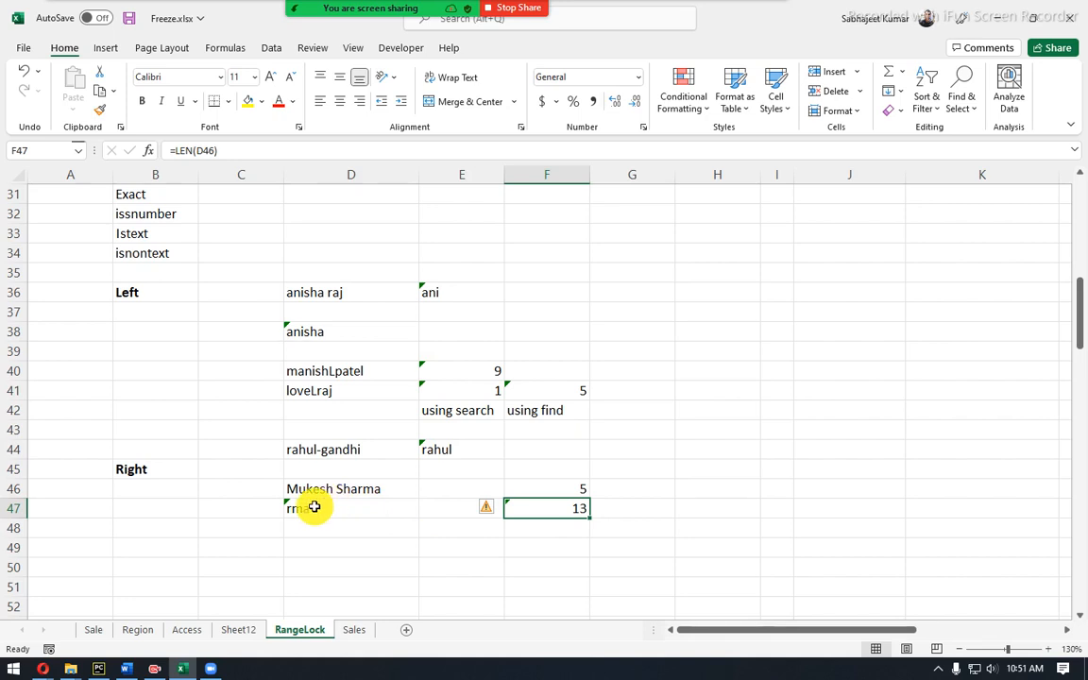
click(334, 494)
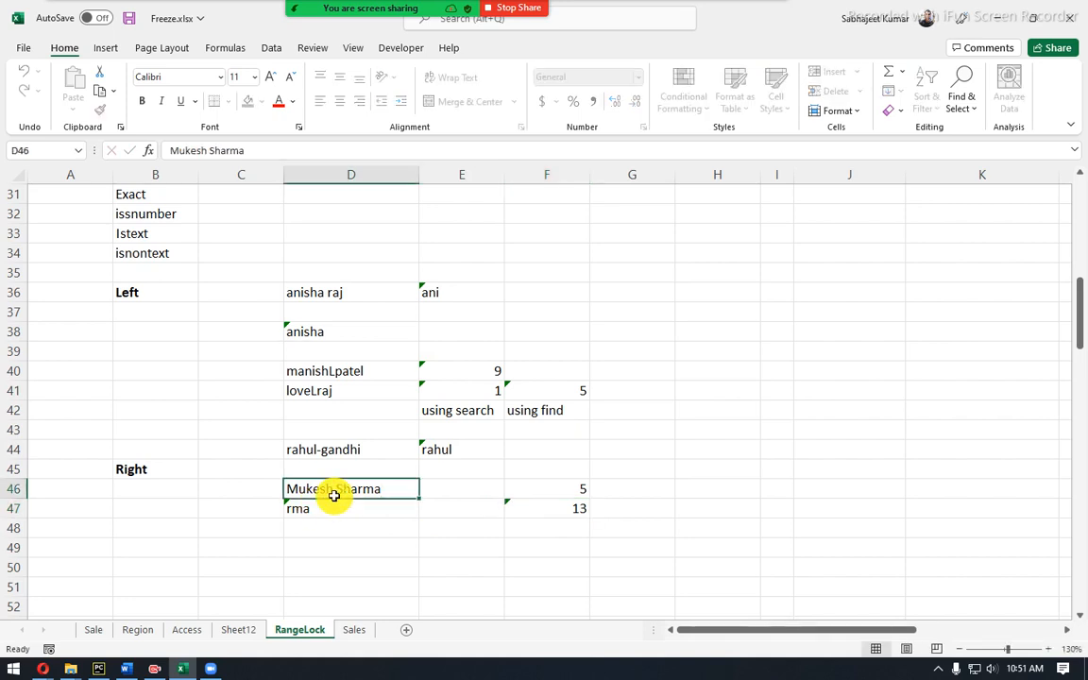
click(564, 512)
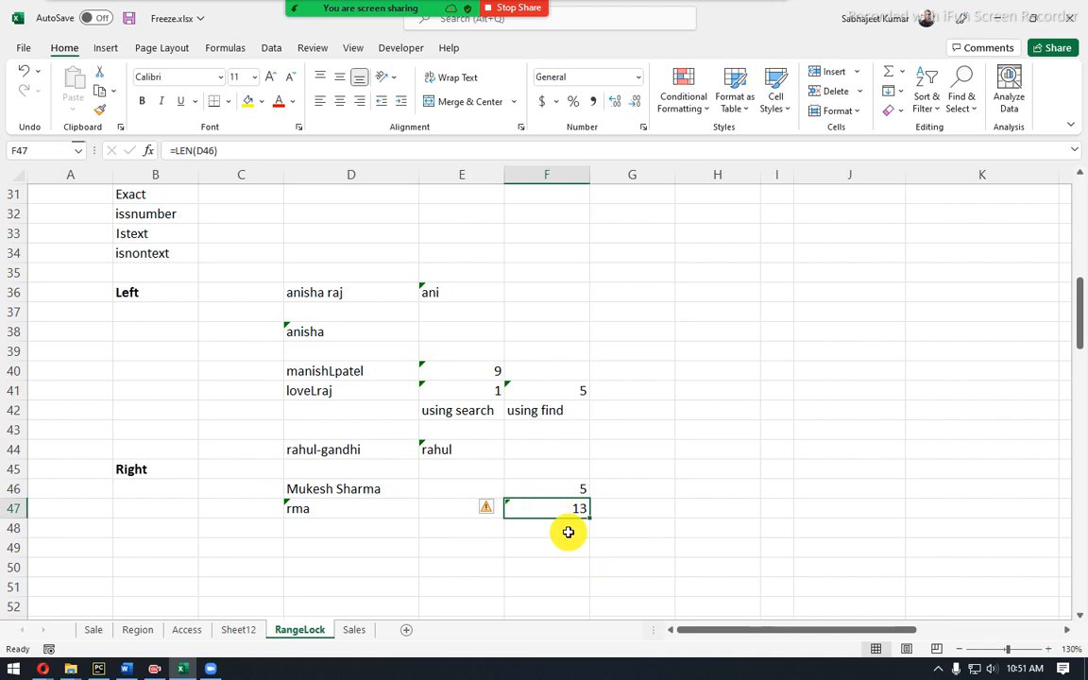
Label G46:G48 as 'sharma', 'total char' and 'till space'.
click(602, 502)
click(615, 490)
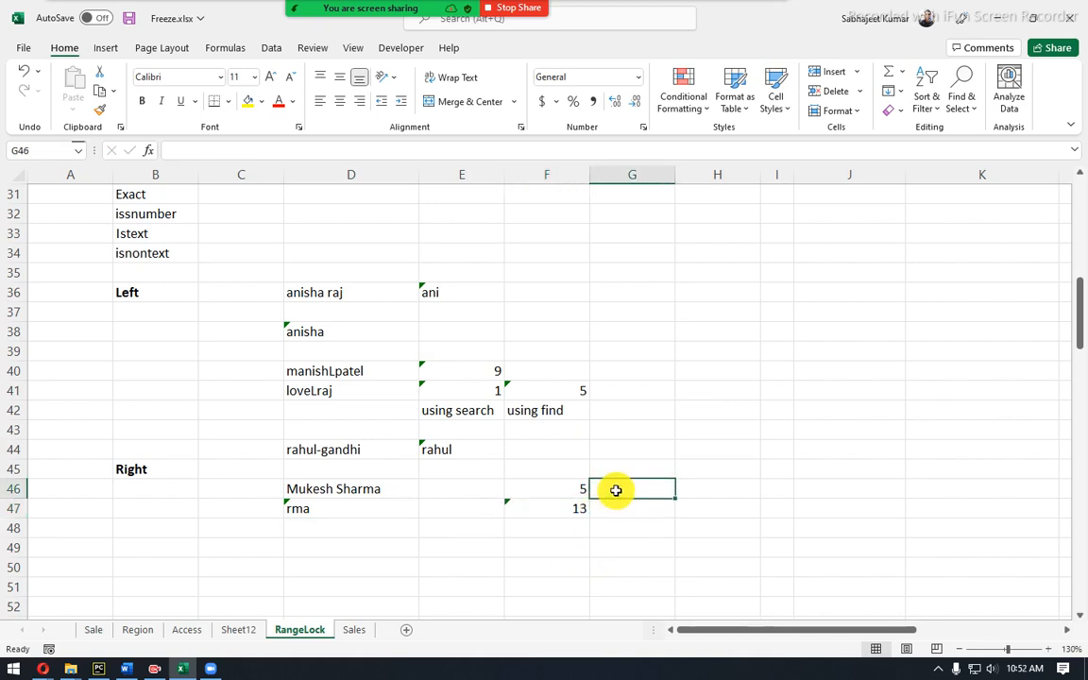
text(sharma)
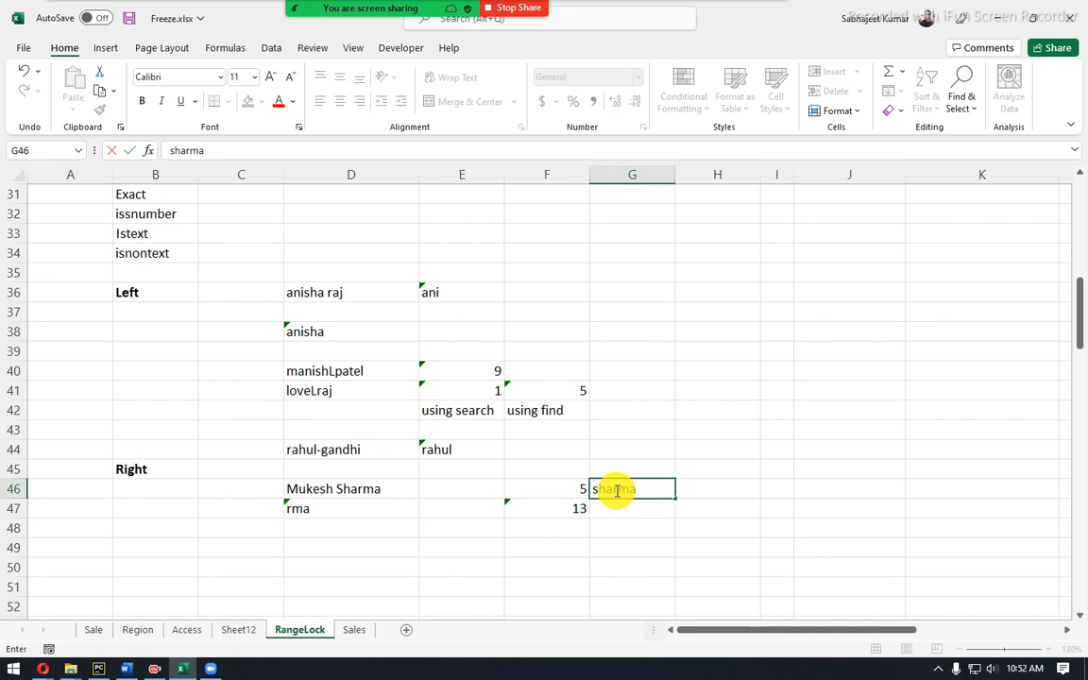
key(Return)
text(to)
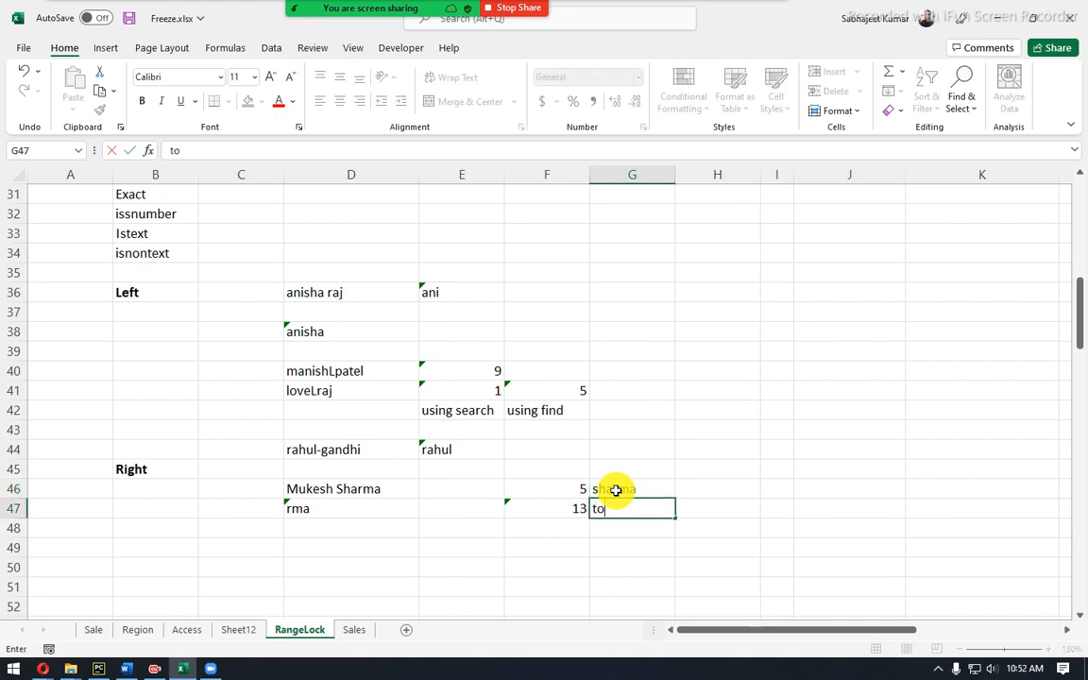
text(tal char)
key(Return)
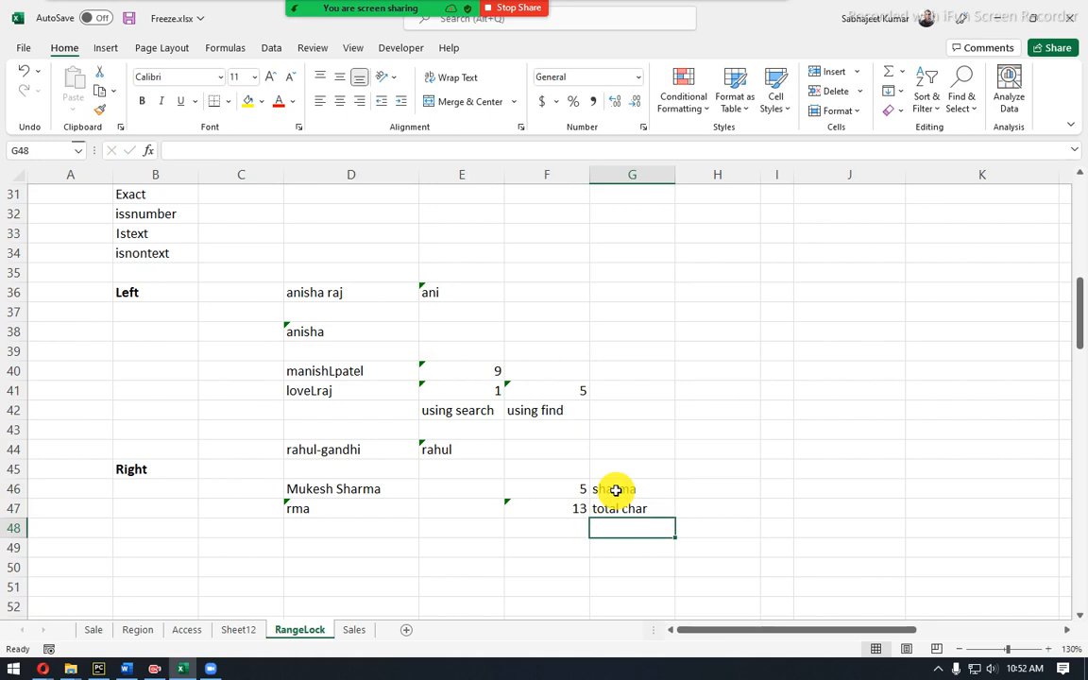
text(till space)
key(Return)
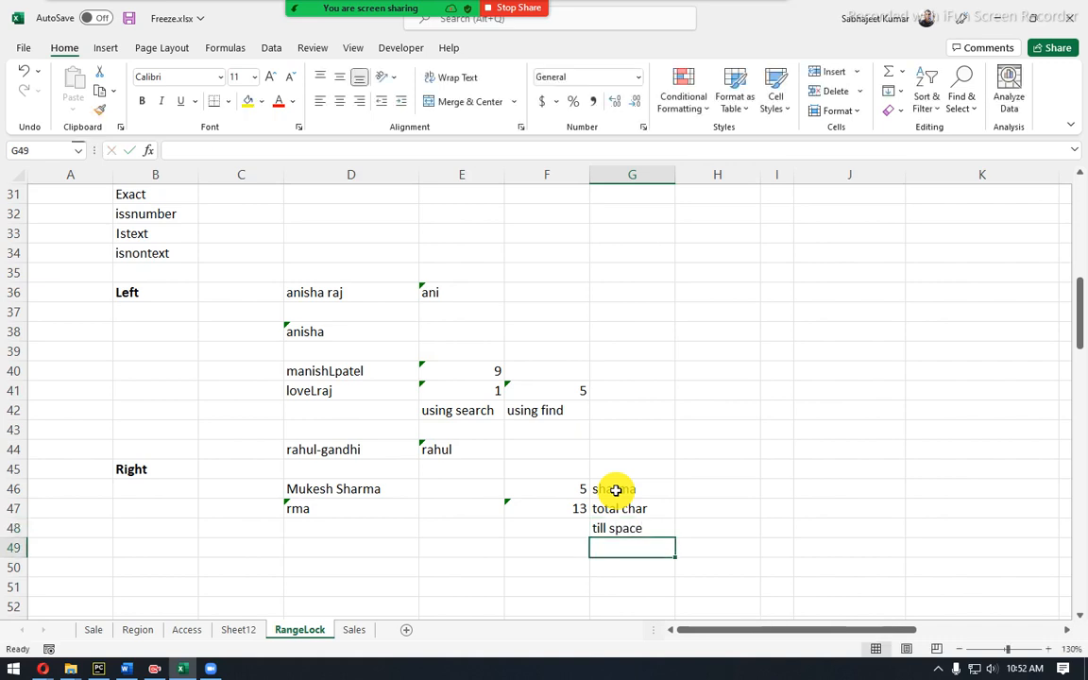
Change the value in F46 from 5 to 6.
click(615, 490)
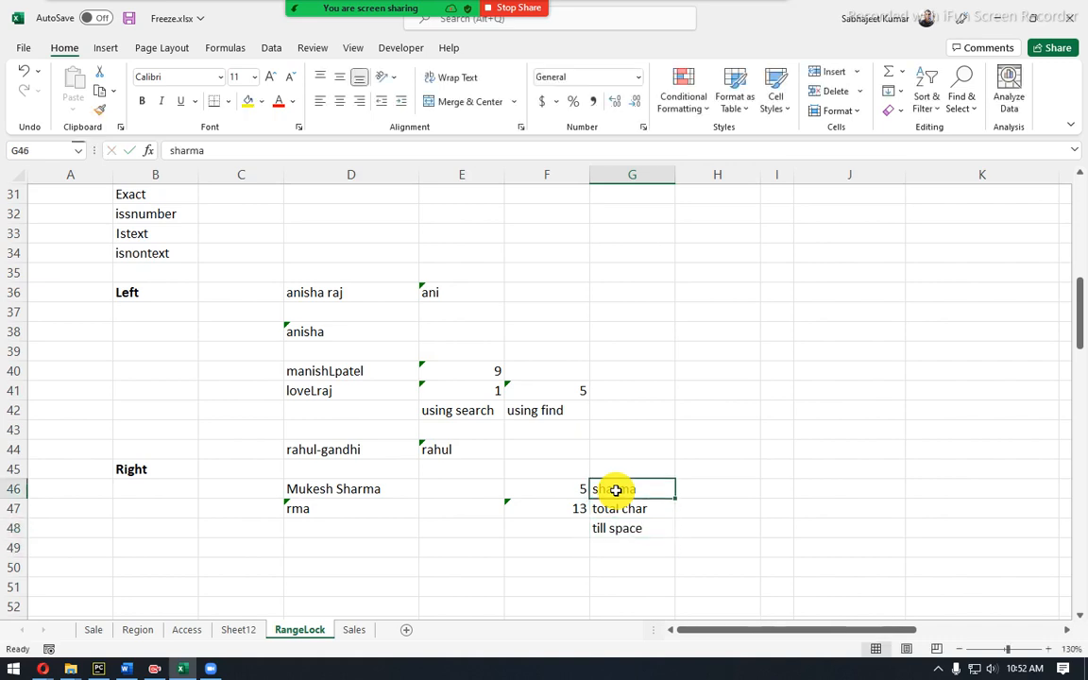
key(Left)
text(6)
key(Return)
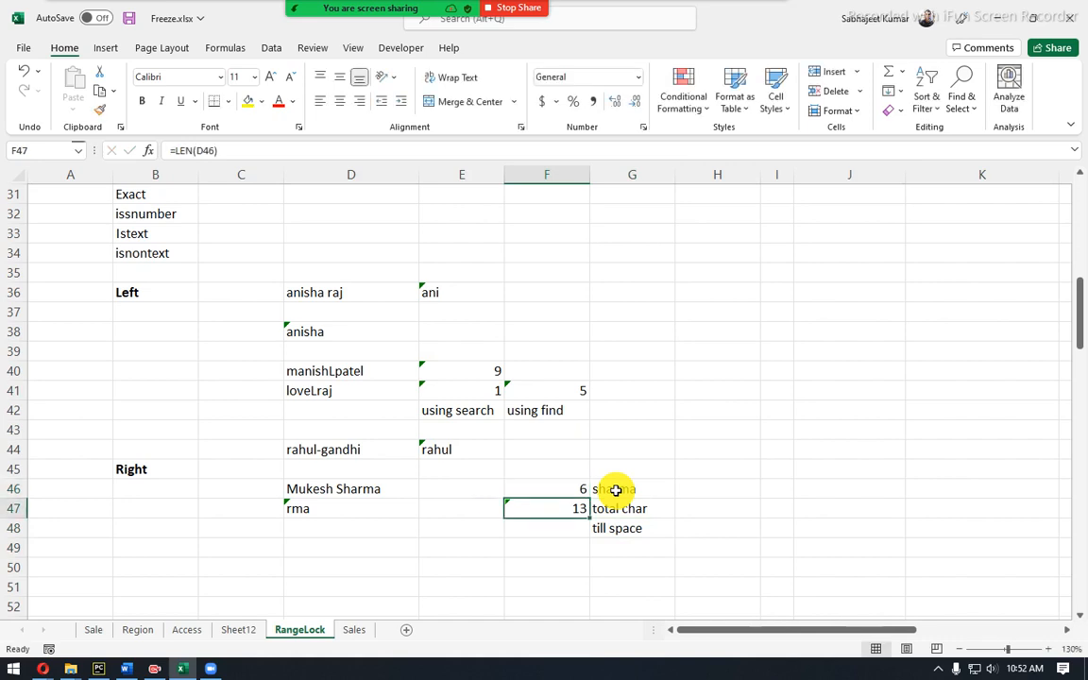
key(Down)
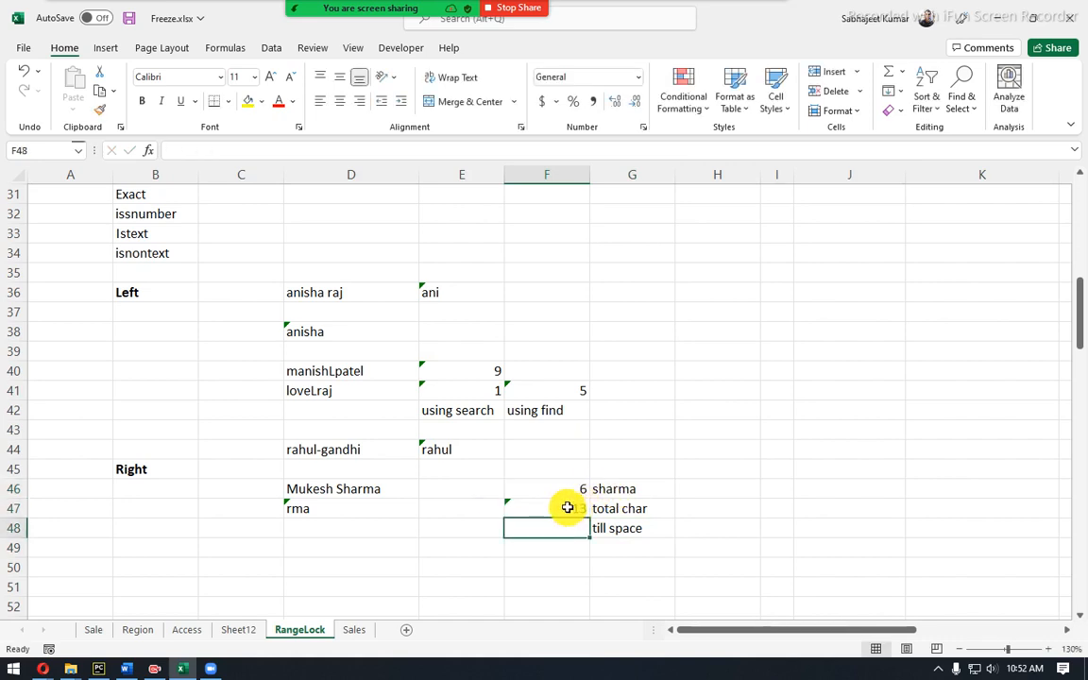
Change D47 to =RIGHT(D46,6) to extract the full six-letter surname.
click(307, 506)
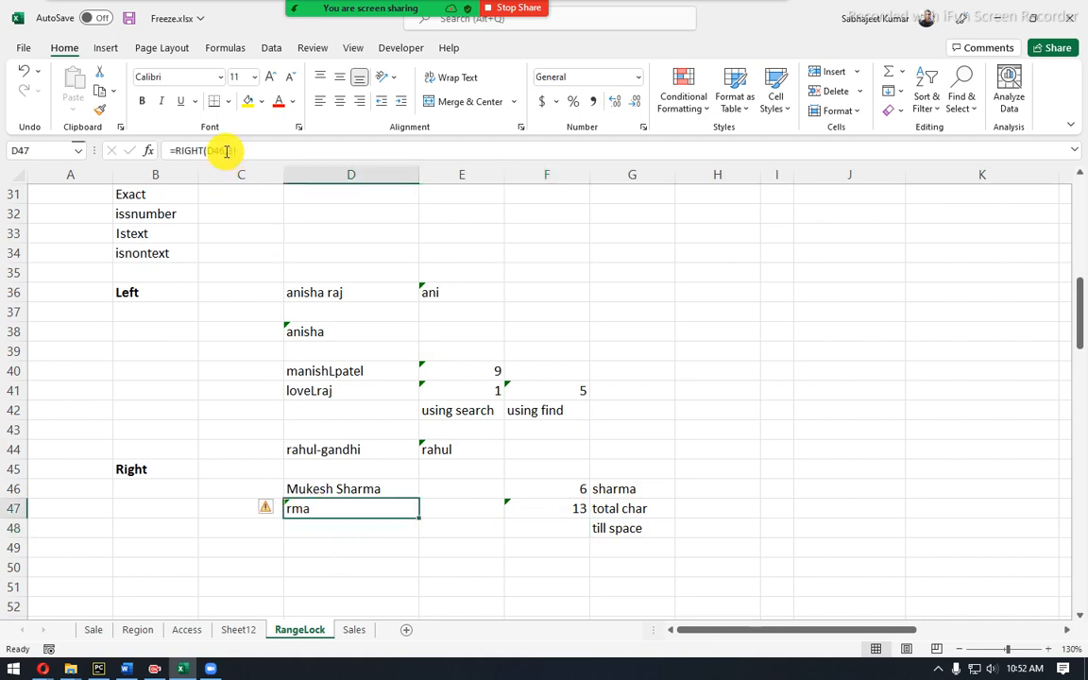
click(239, 150)
double_click(239, 150)
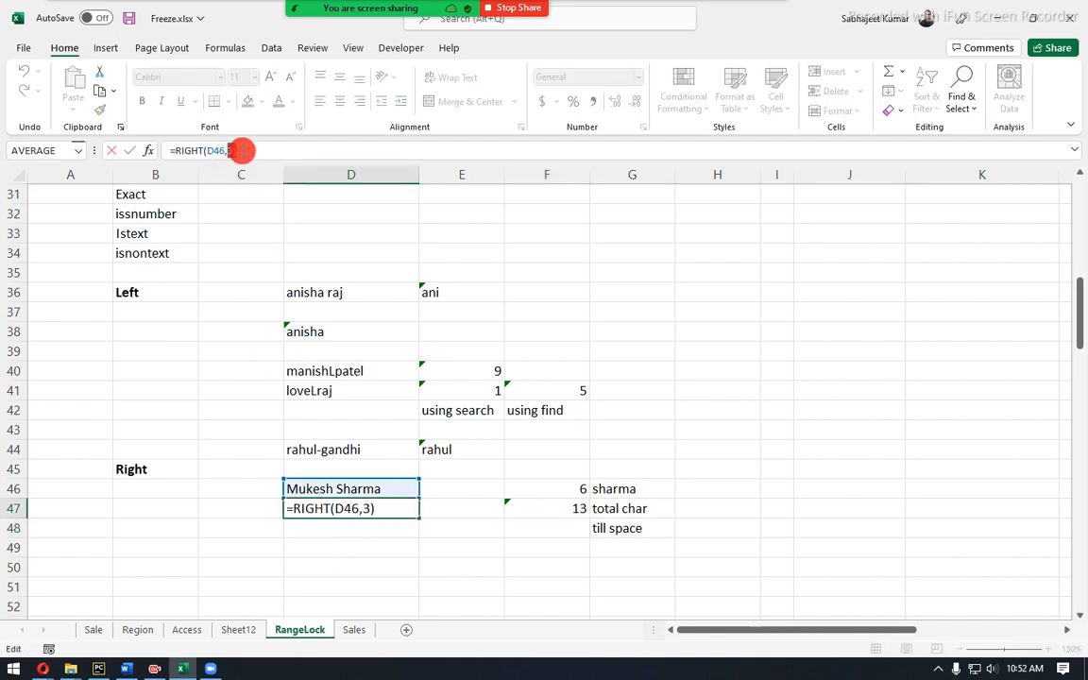
text(6)
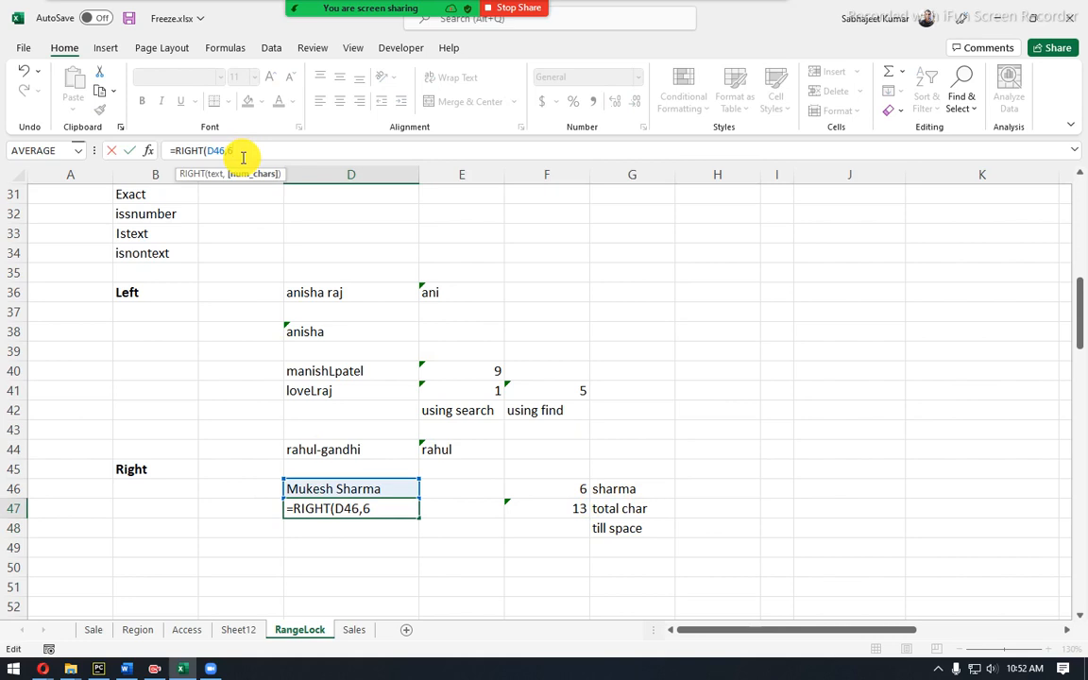
key(Return)
click(305, 507)
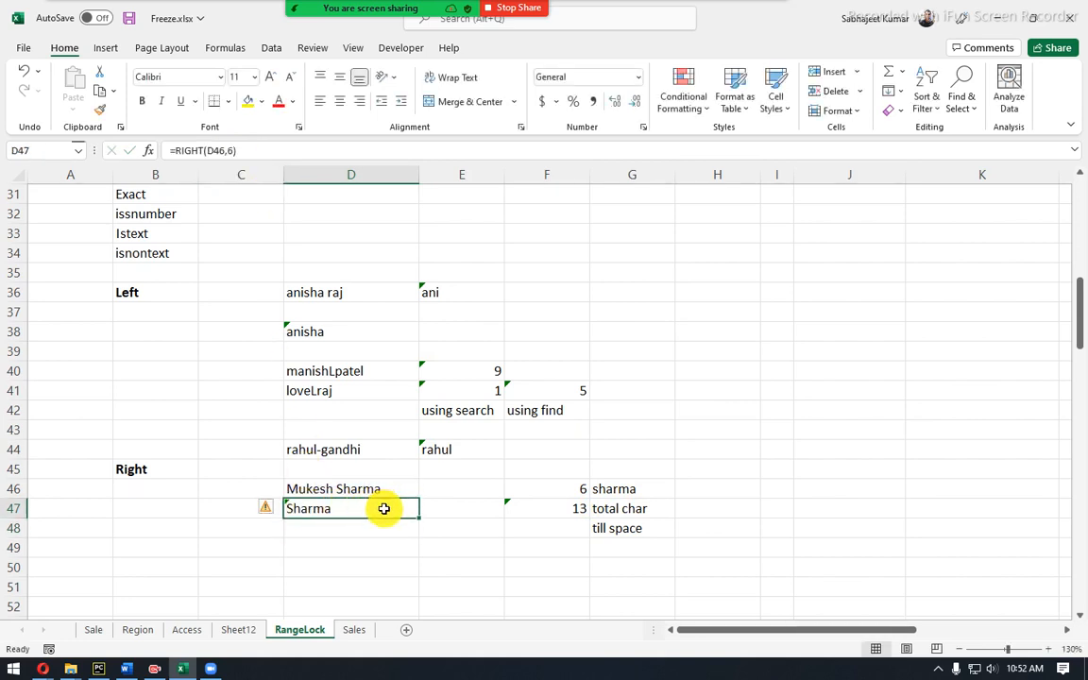
Enter 7 in F48, then review the helper numbers 6, 13 and 7 beside their labels.
click(553, 530)
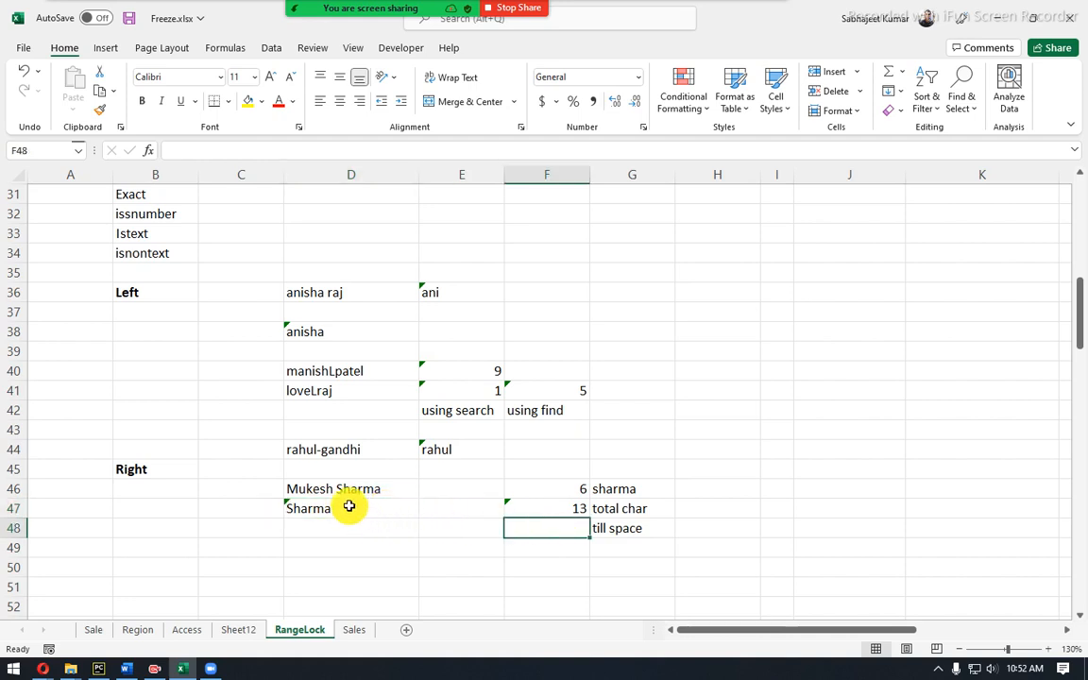
text(7)
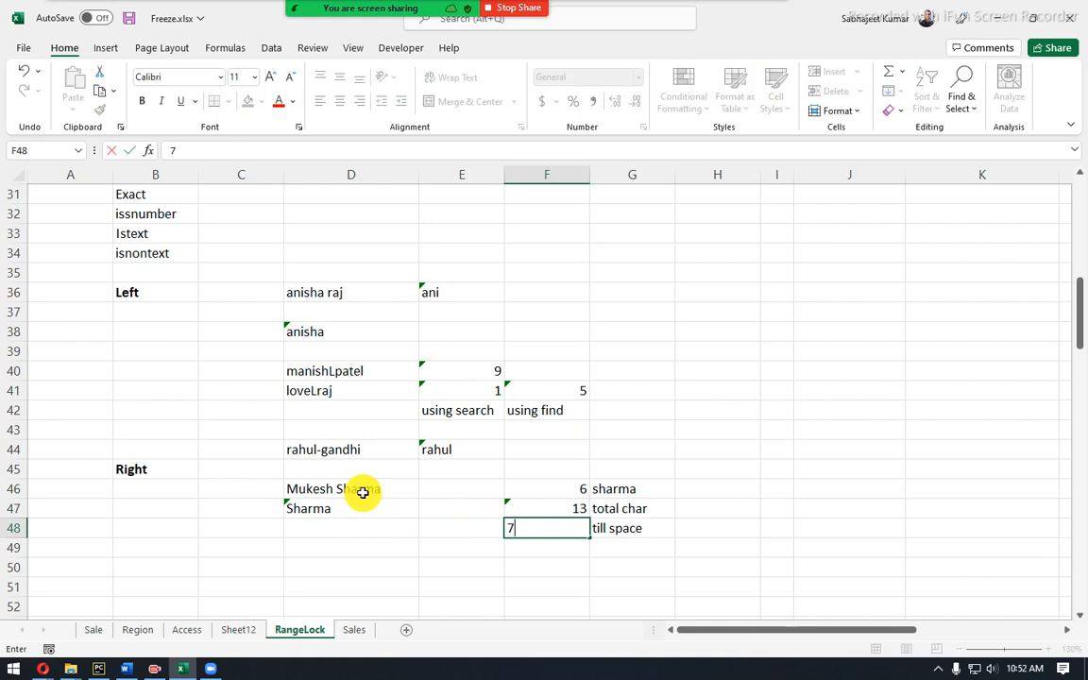
key(Return)
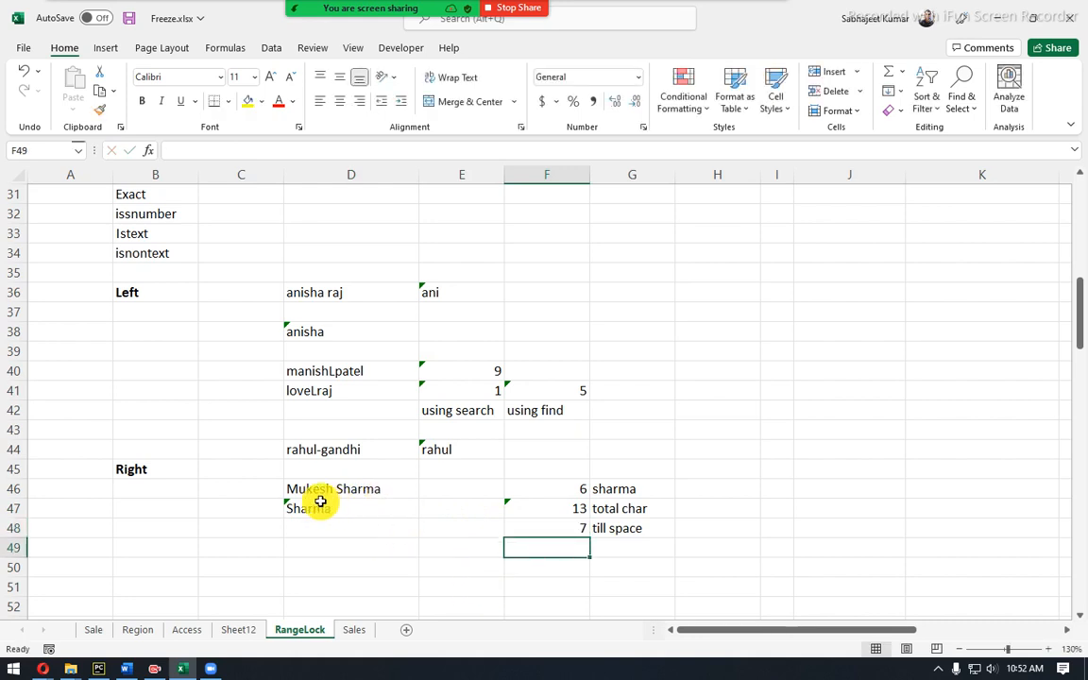
click(538, 528)
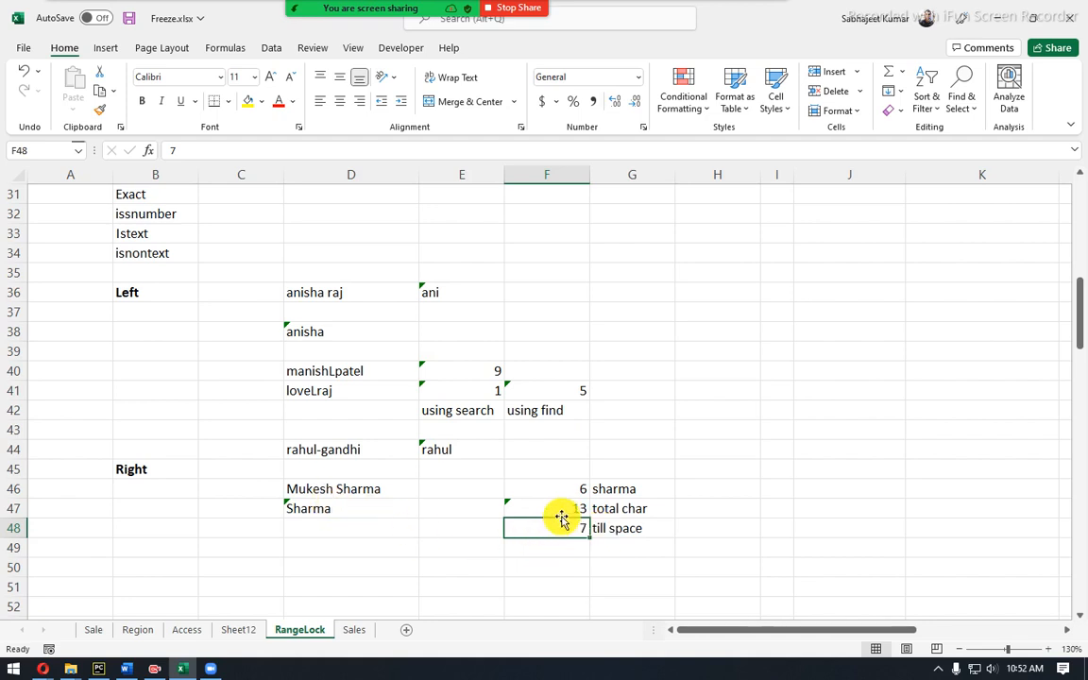
drag(563, 497, 611, 528)
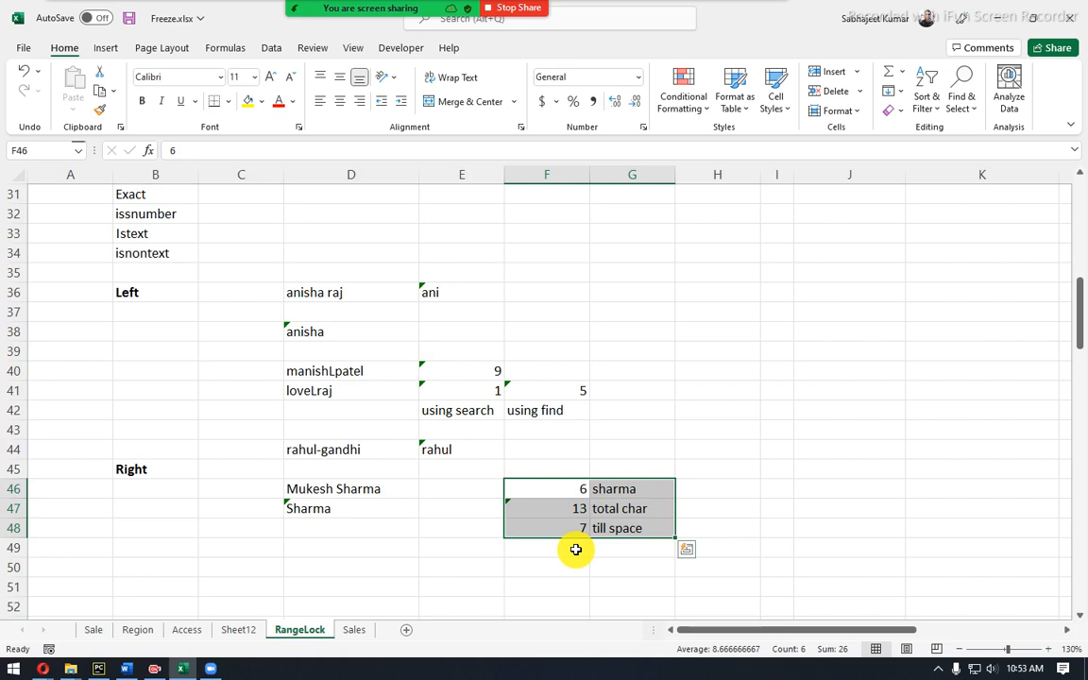
drag(578, 493, 605, 489)
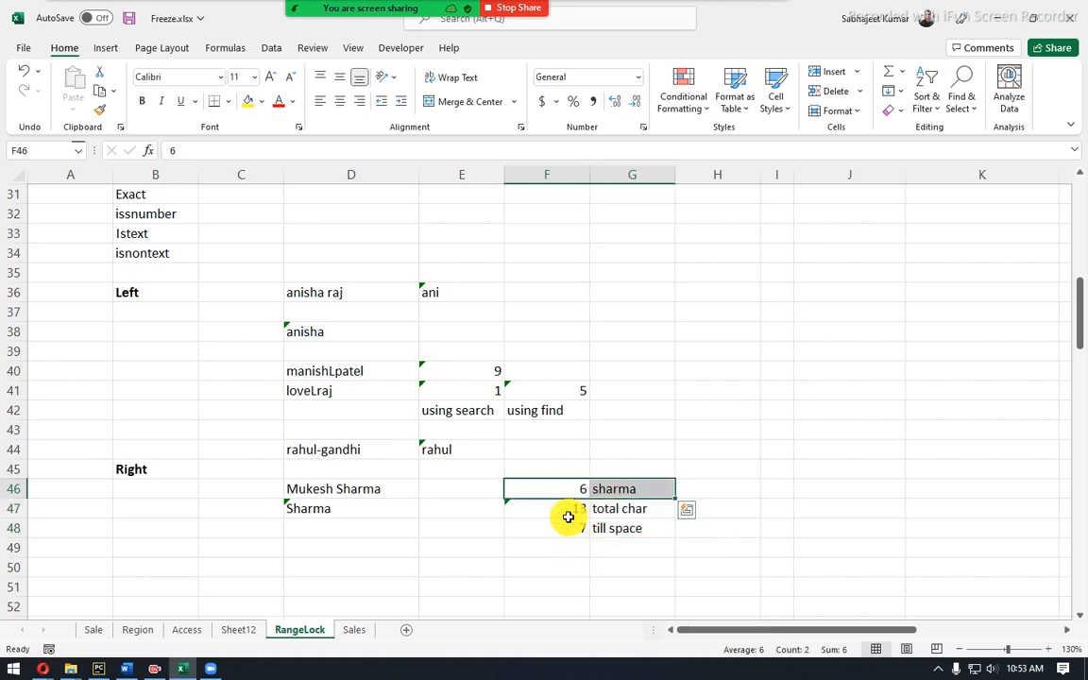
drag(567, 513, 580, 524)
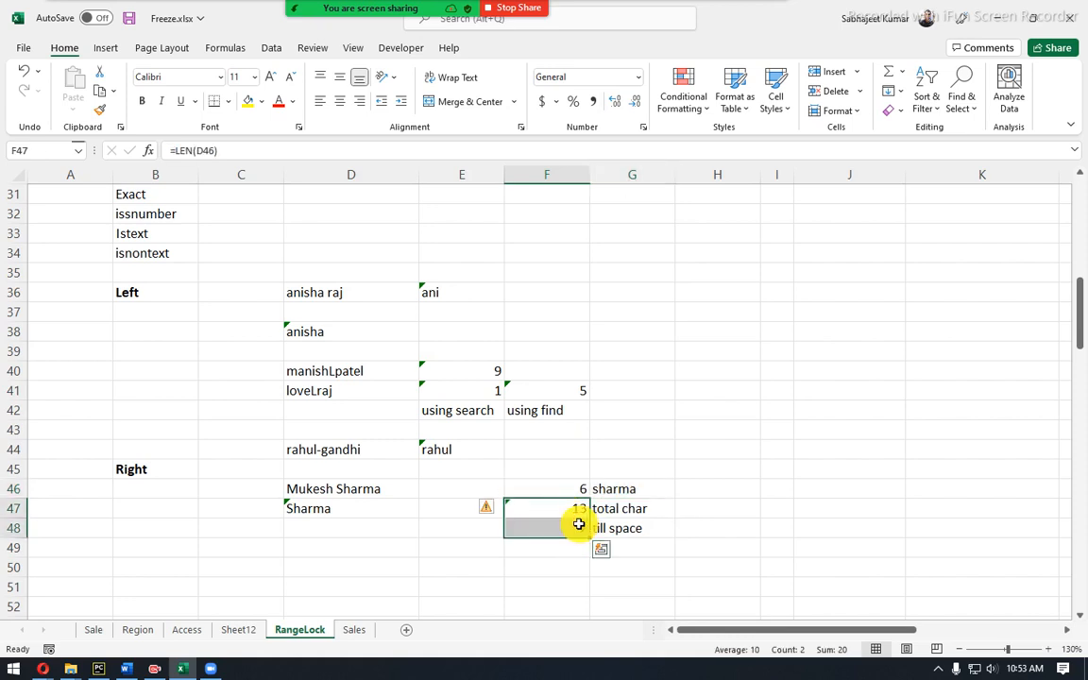
click(356, 492)
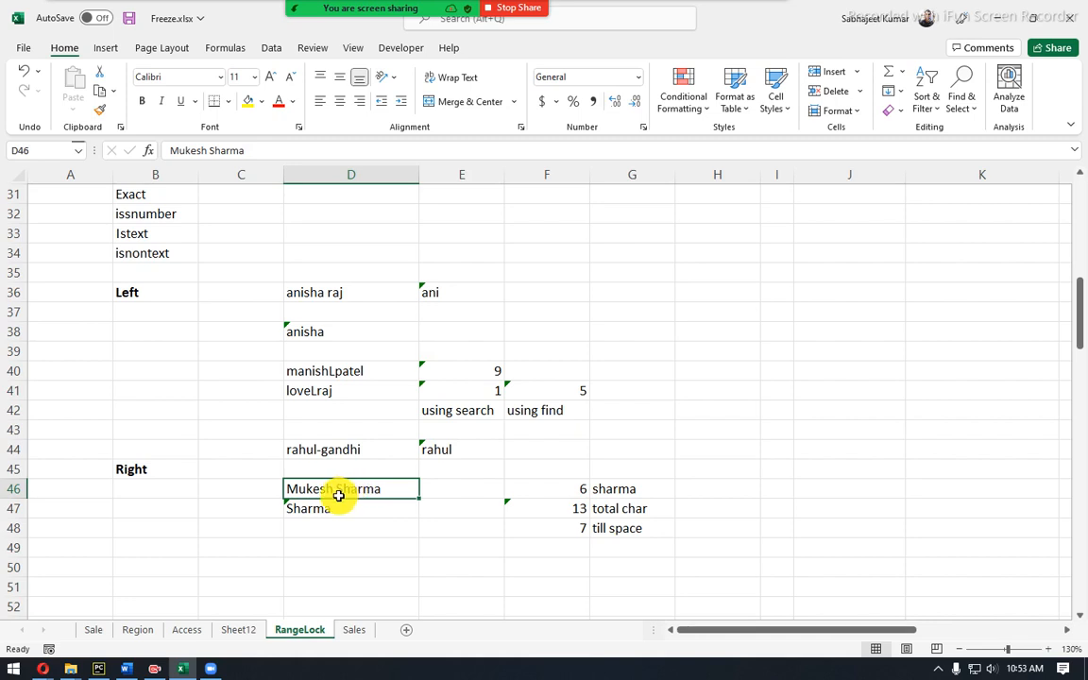
click(337, 493)
Paste a copy of the full name from D46 into D49 and highlight its surname.
key(ctrl+c)
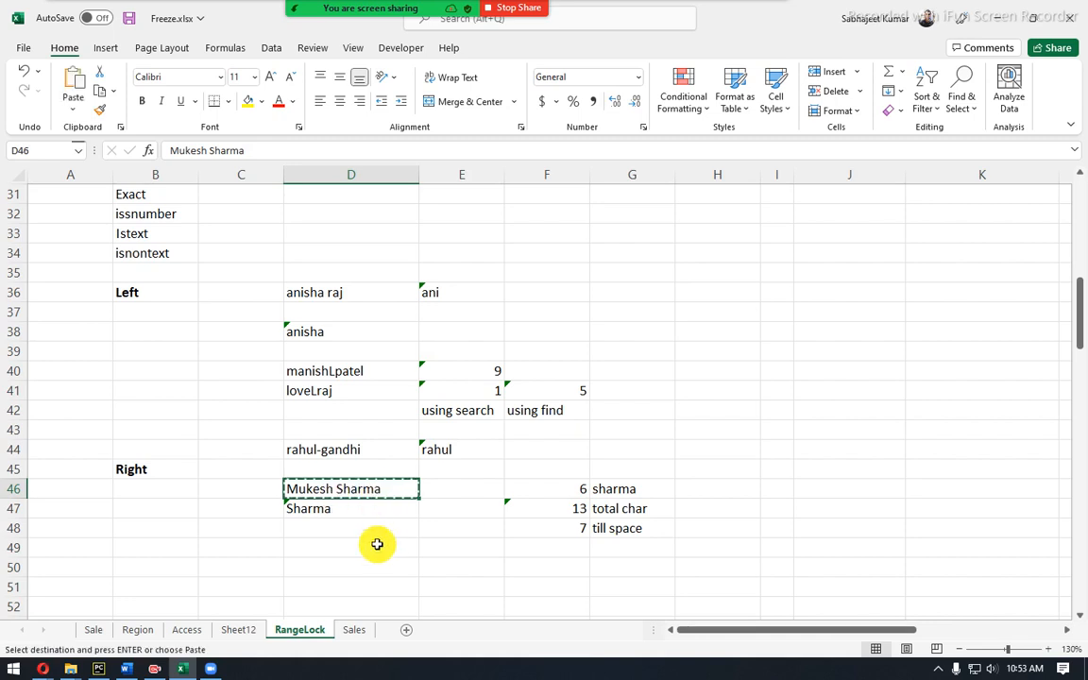
click(371, 545)
key(ctrl+v)
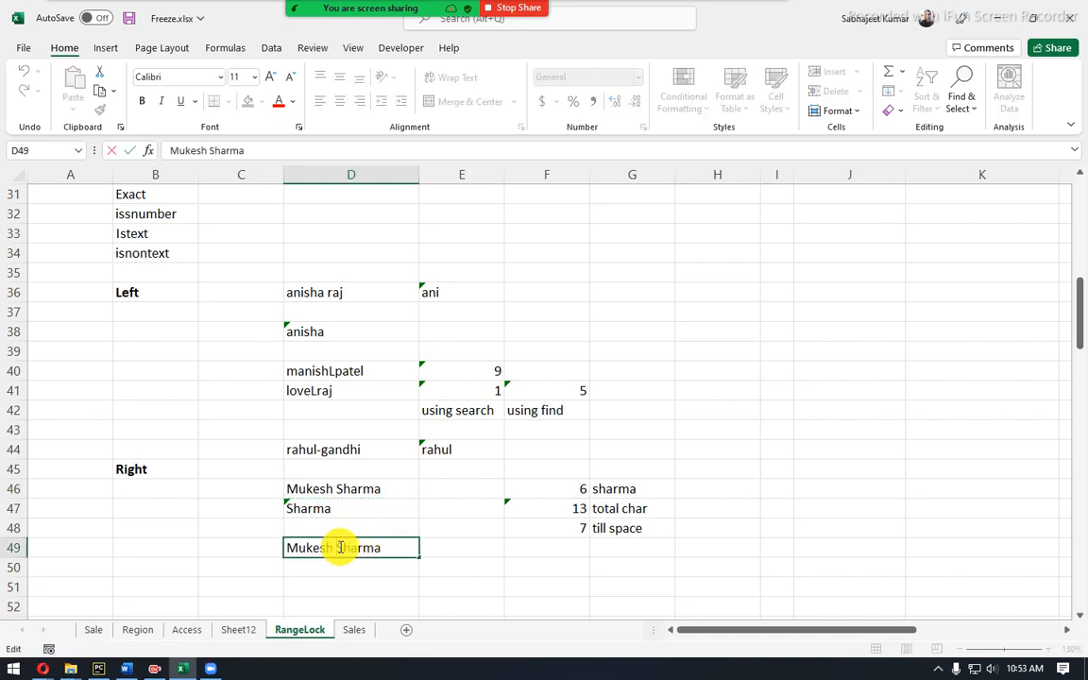
double_click(309, 546)
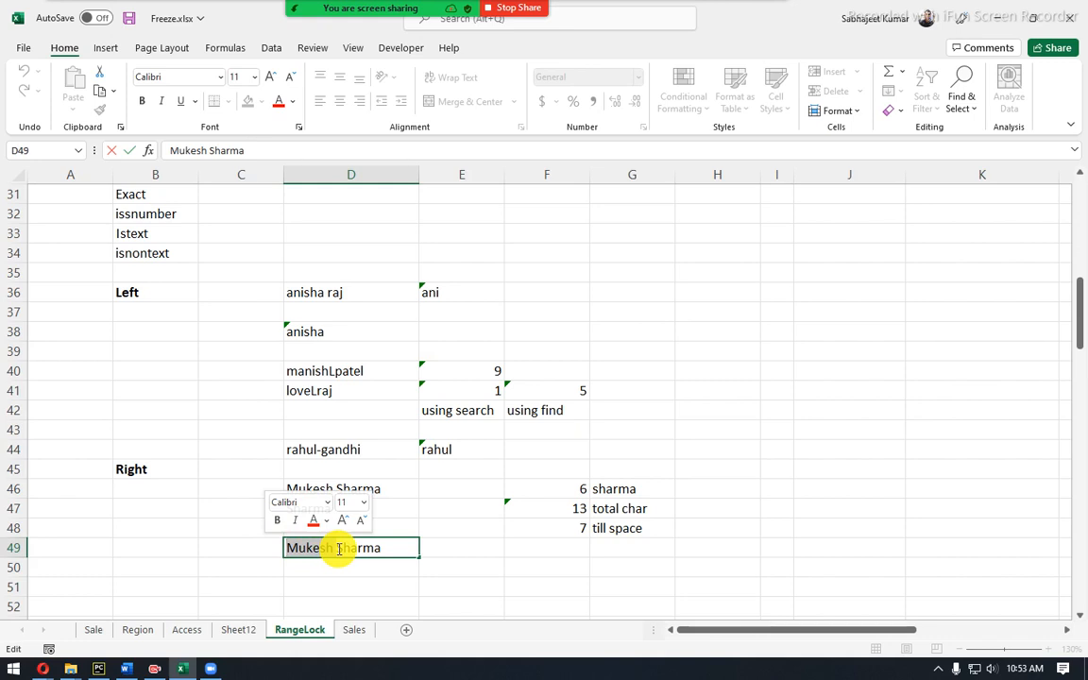
drag(337, 549, 383, 549)
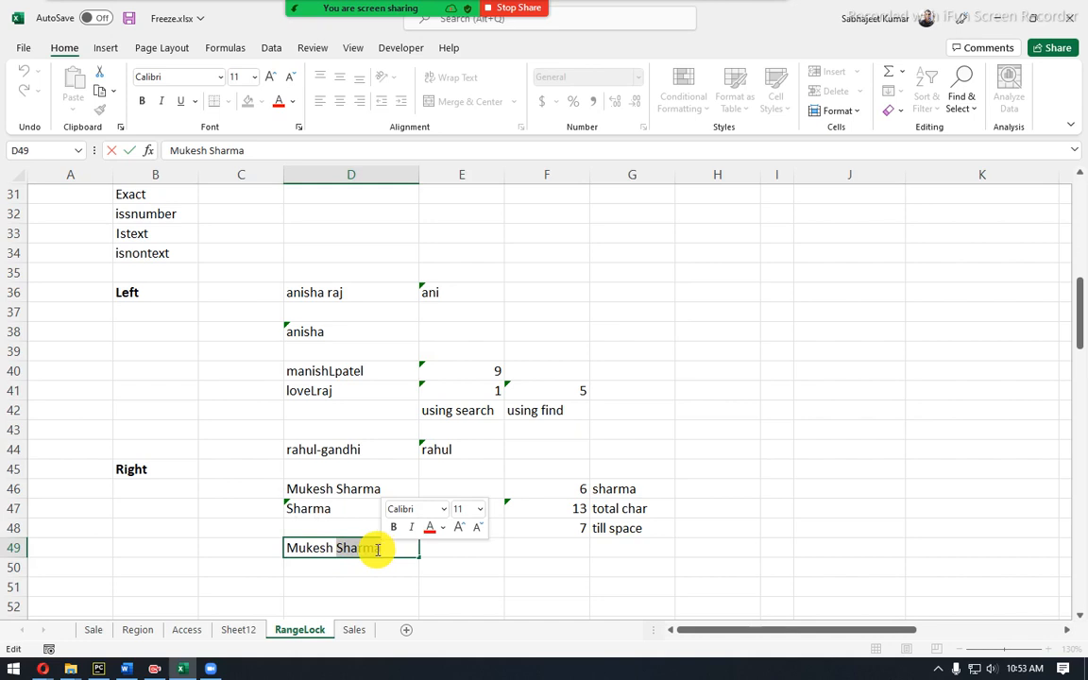
Start RIGHT and SEARCH formulas in D51, then cancel both unfinished attempts.
click(358, 577)
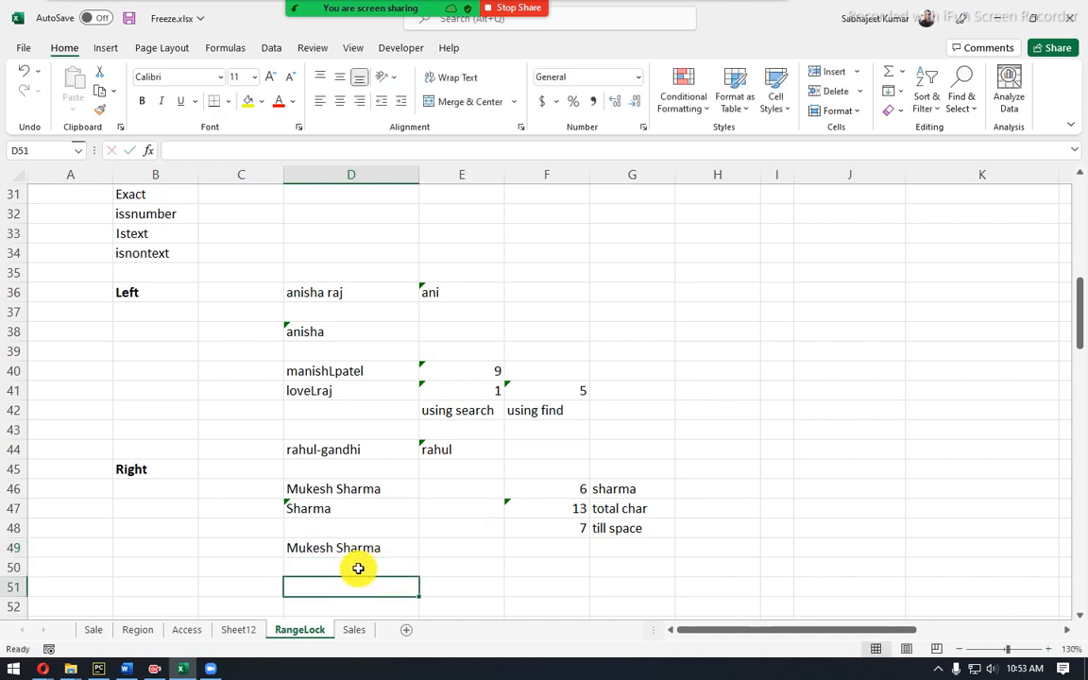
text(=ri)
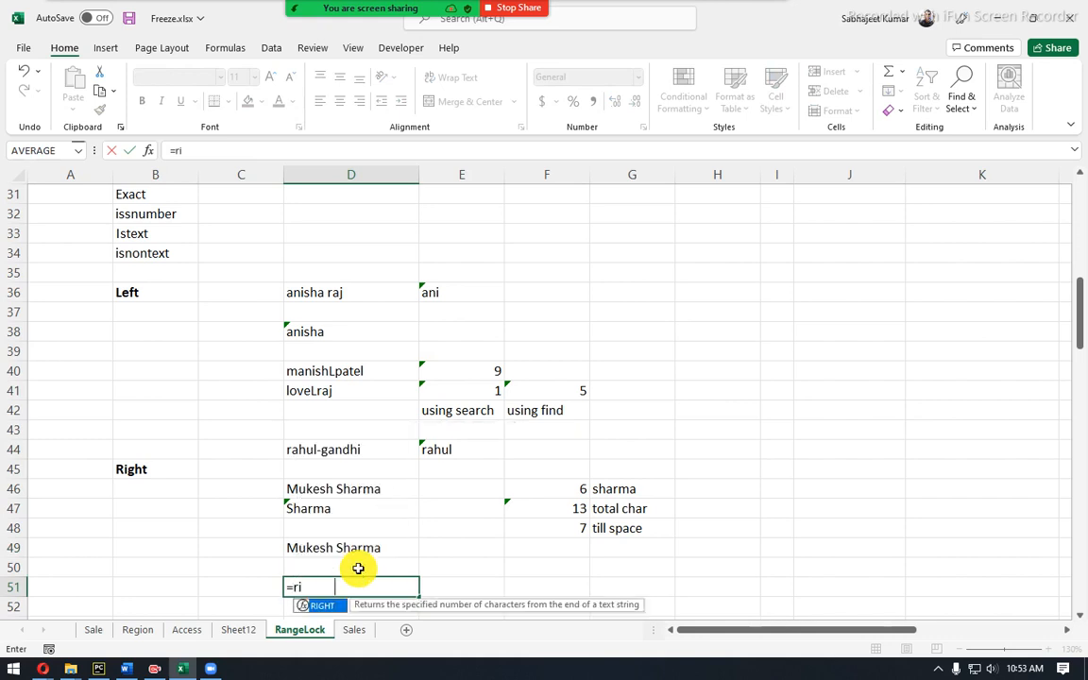
key(Tab)
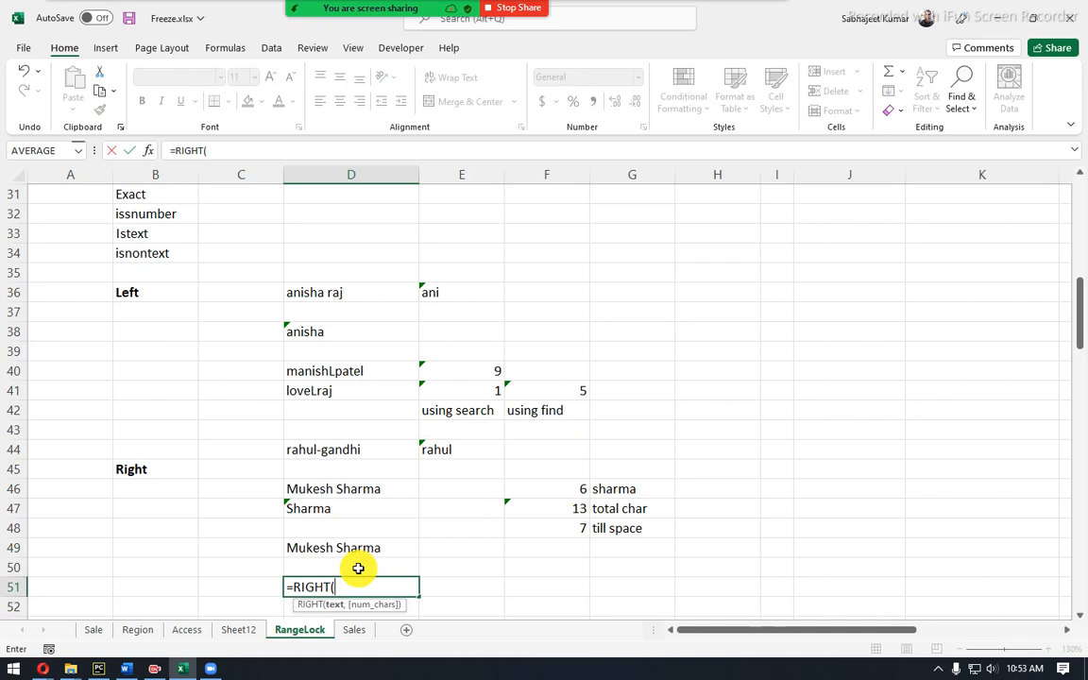
key(Escape)
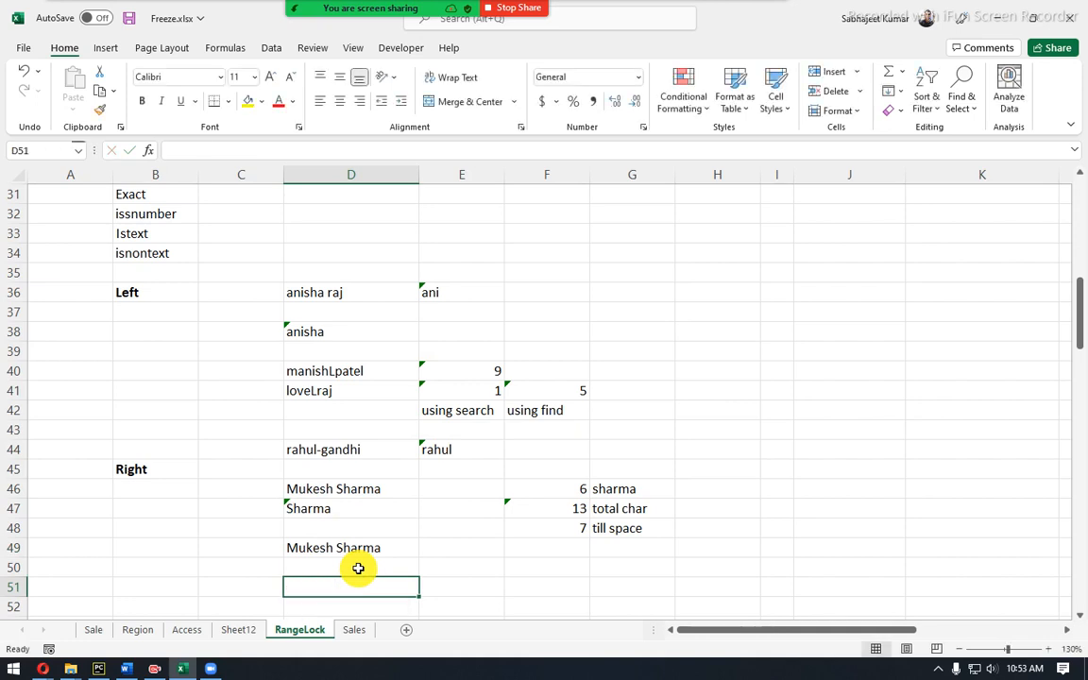
text(=)
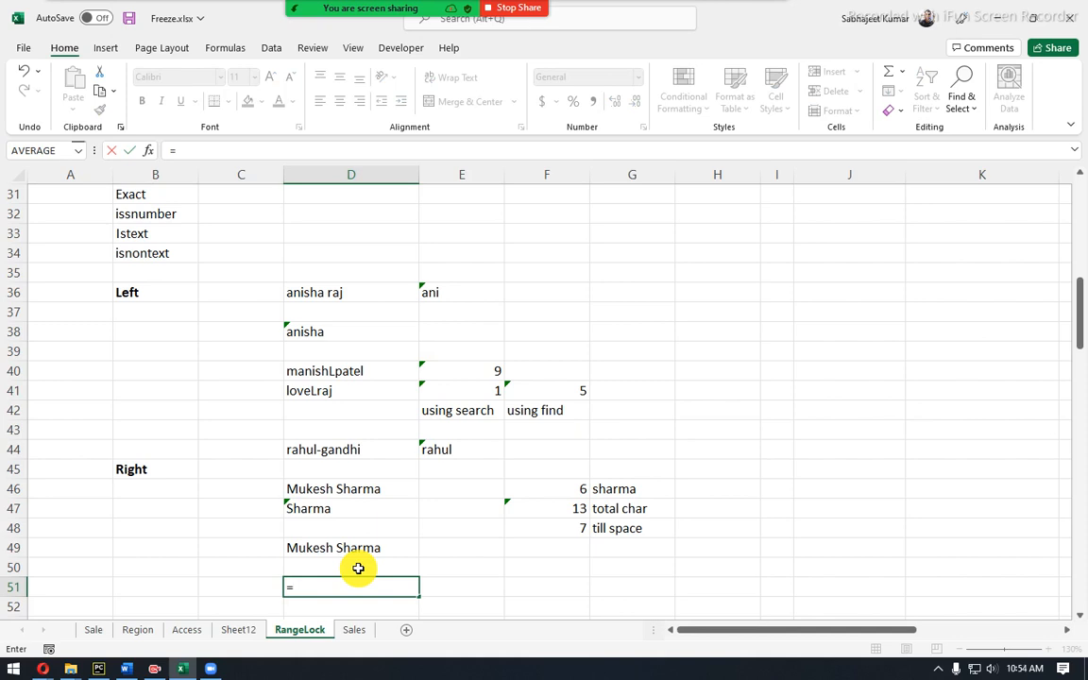
text(sea)
key(Tab)
key(Up)
key(Up)
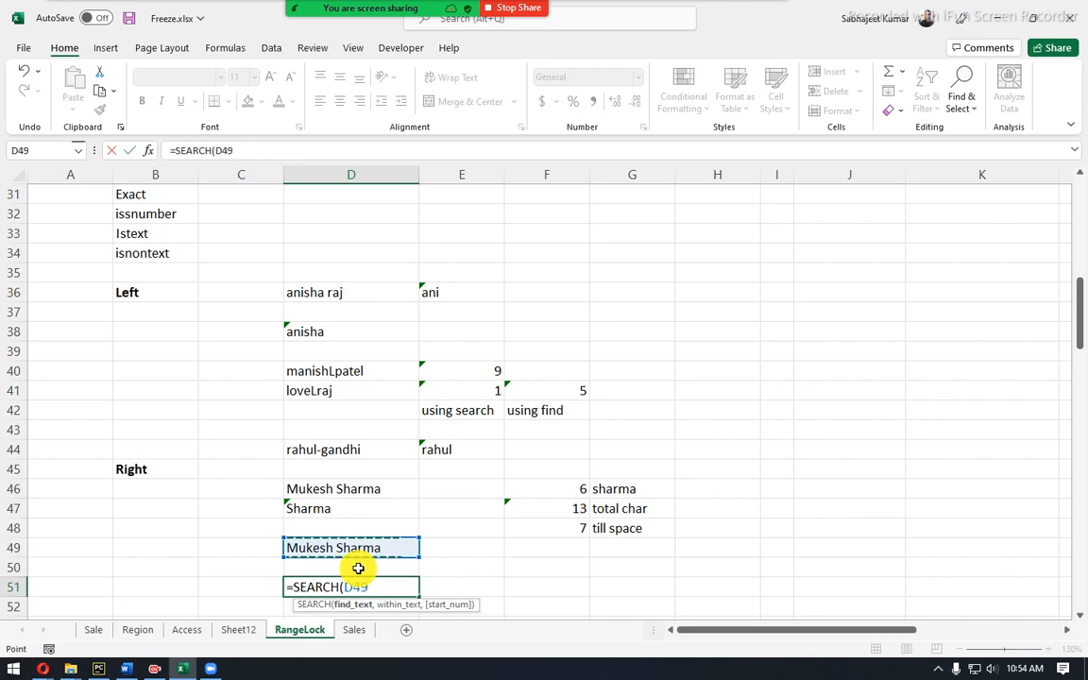
text(,",)
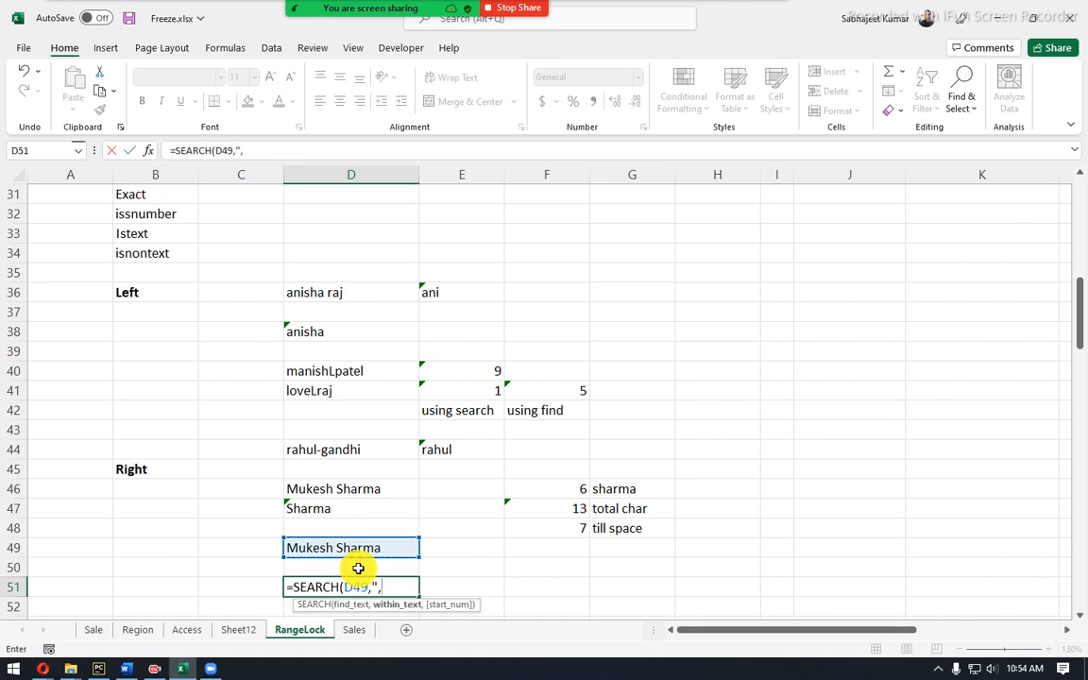
key(BackSpace)
key(Escape)
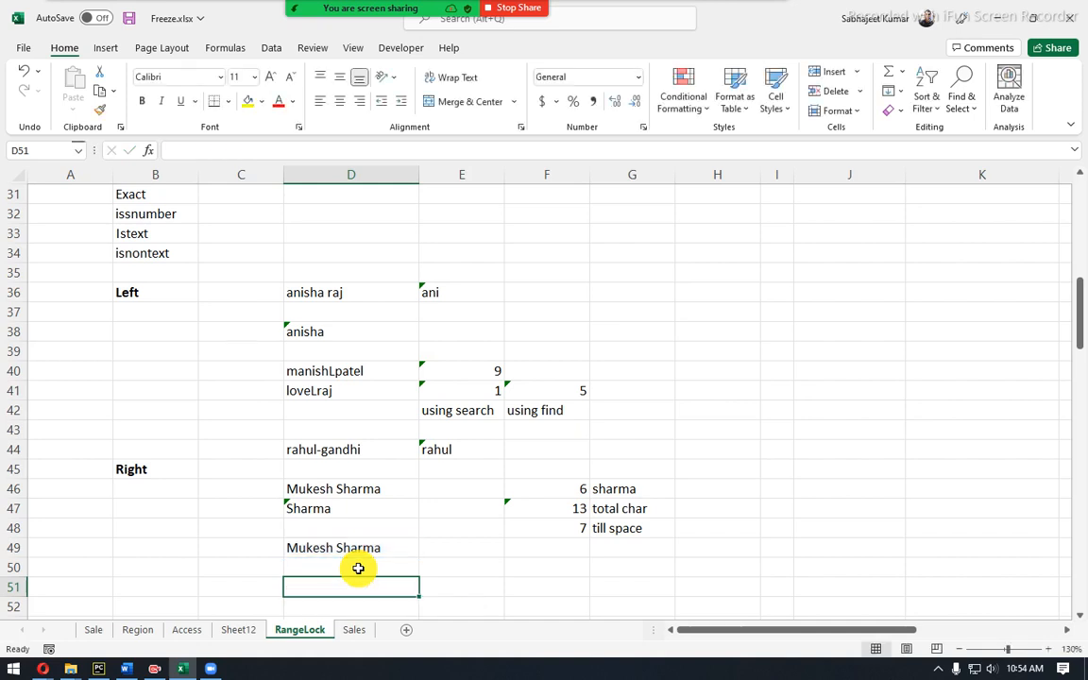
Enter =SEARCH(" ",D49) in D51, returning the space position 7.
text(=sear)
key(Tab)
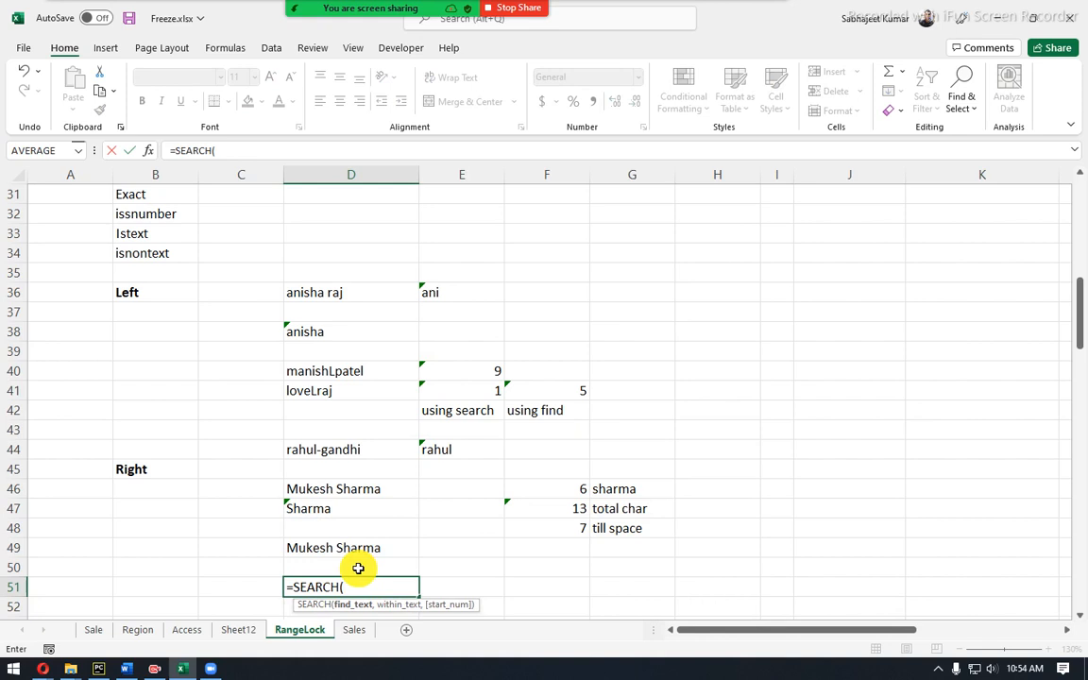
text(" ",)
key(Up)
key(Up)
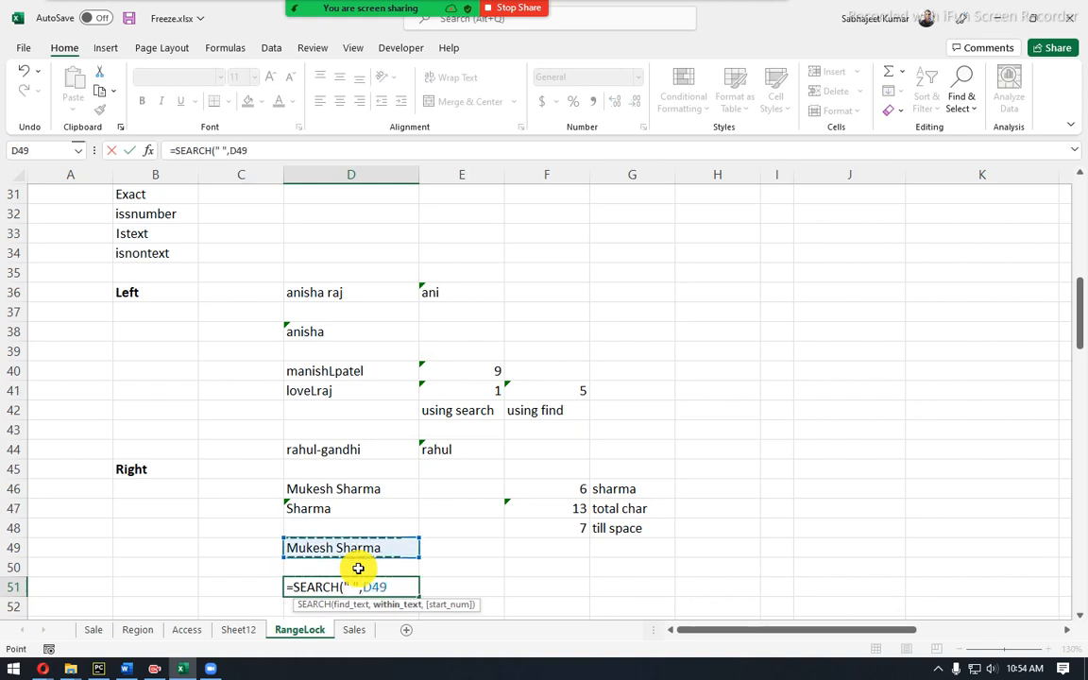
key(Return)
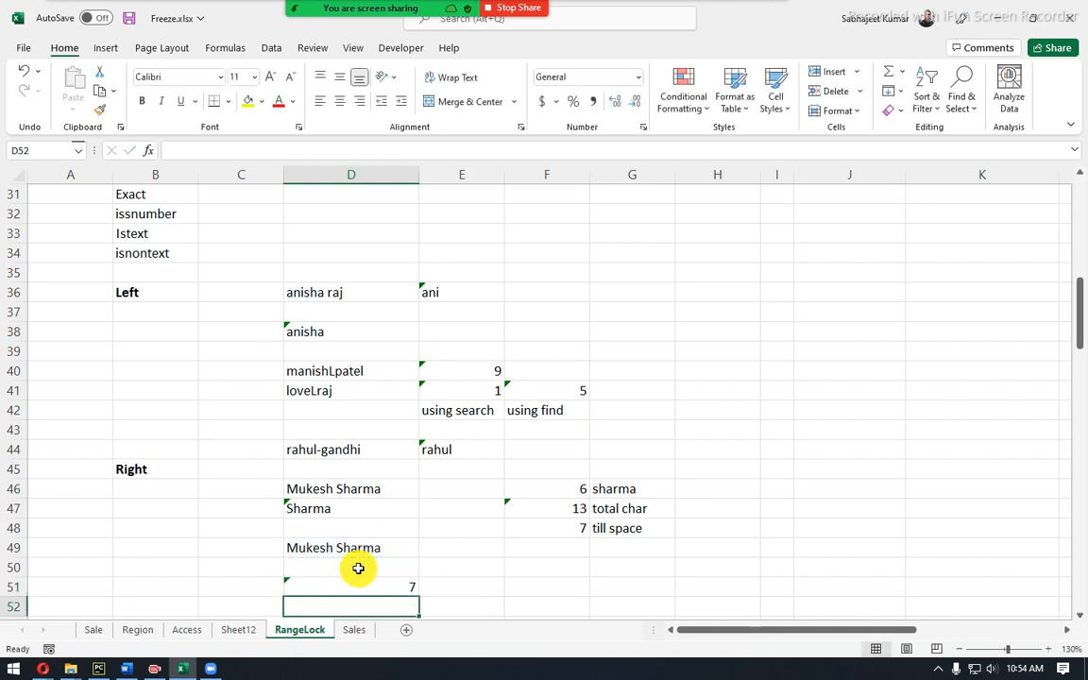
key(Up)
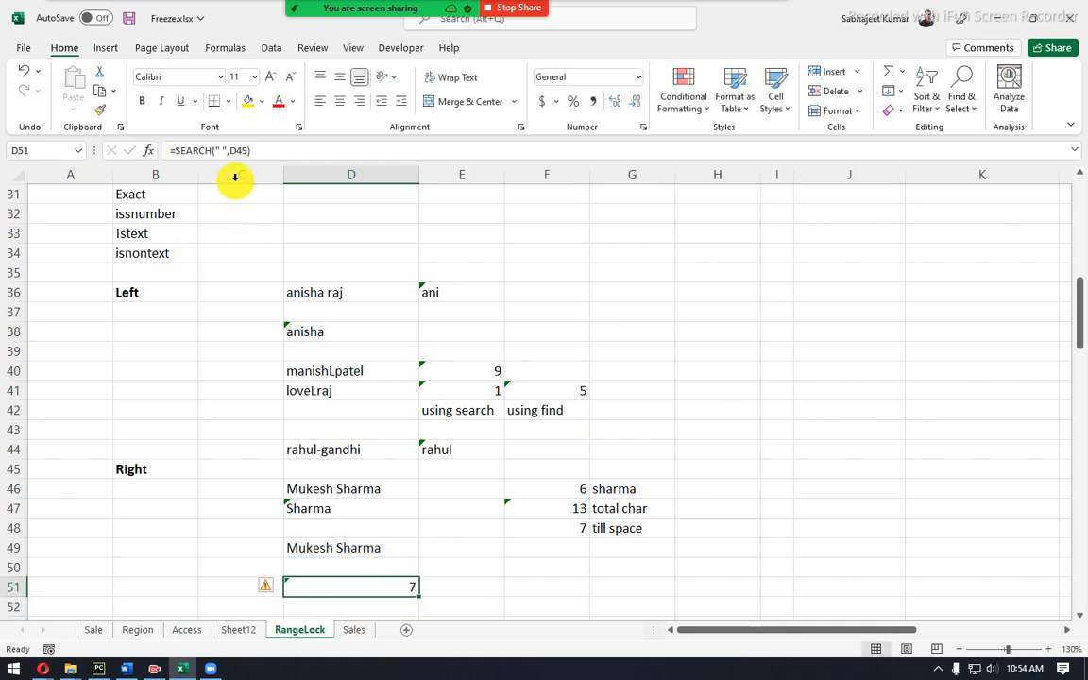
Prefix D51's formula with LEN(D49)- so it reads =LEN(D49)-SEARCH(" ",D49), giving 6.
click(181, 149)
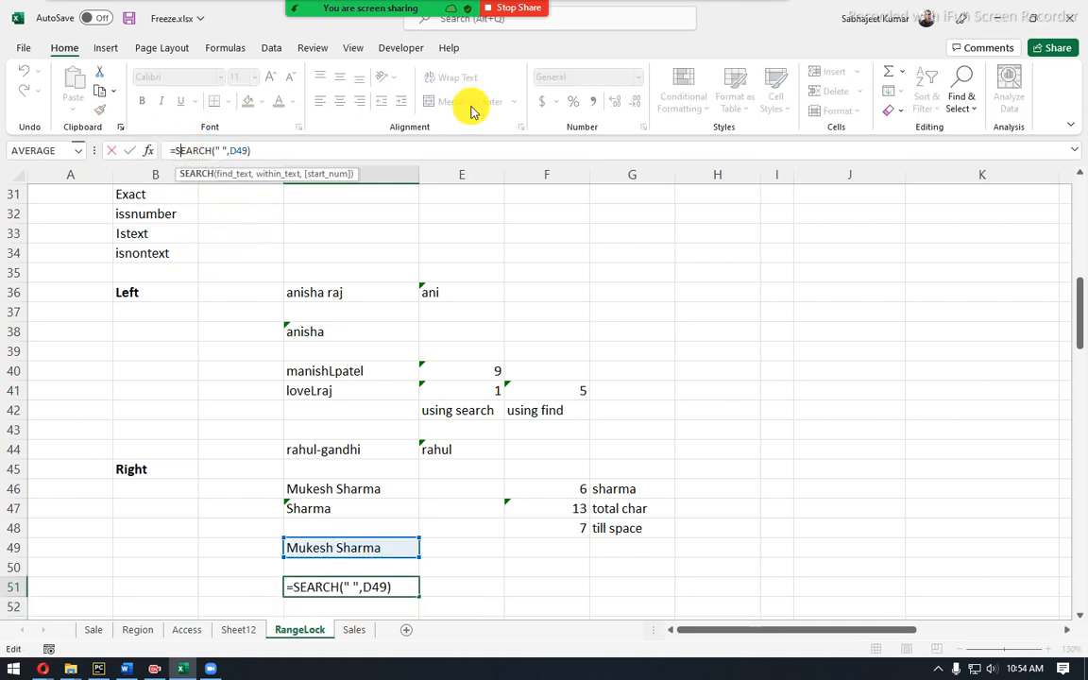
click(174, 150)
text(len)
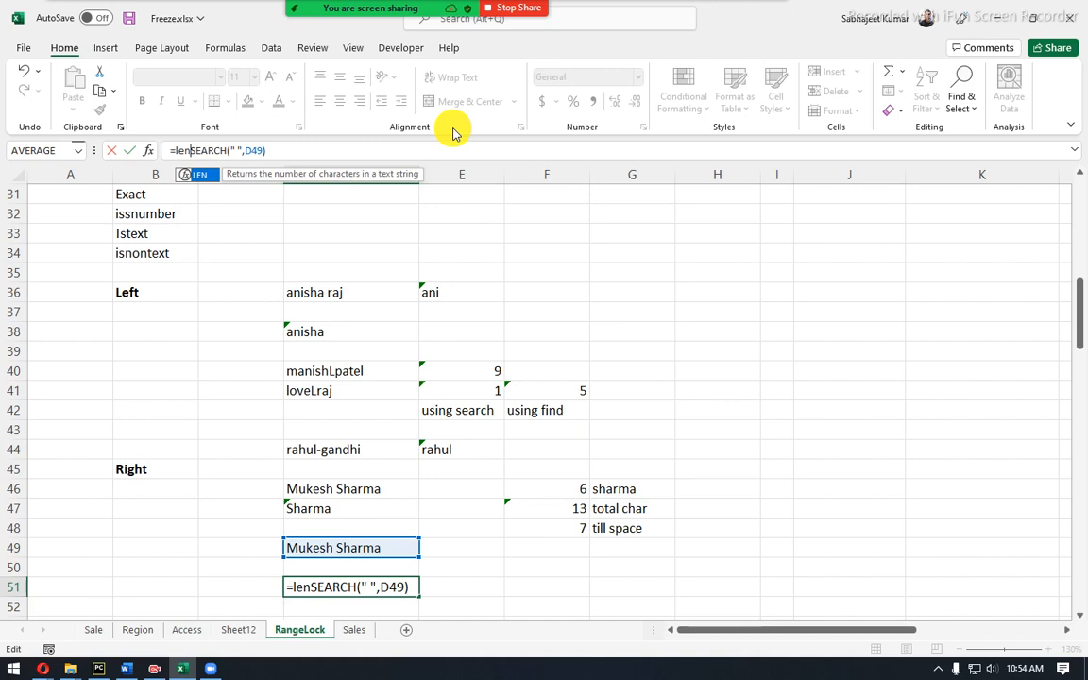
text(()
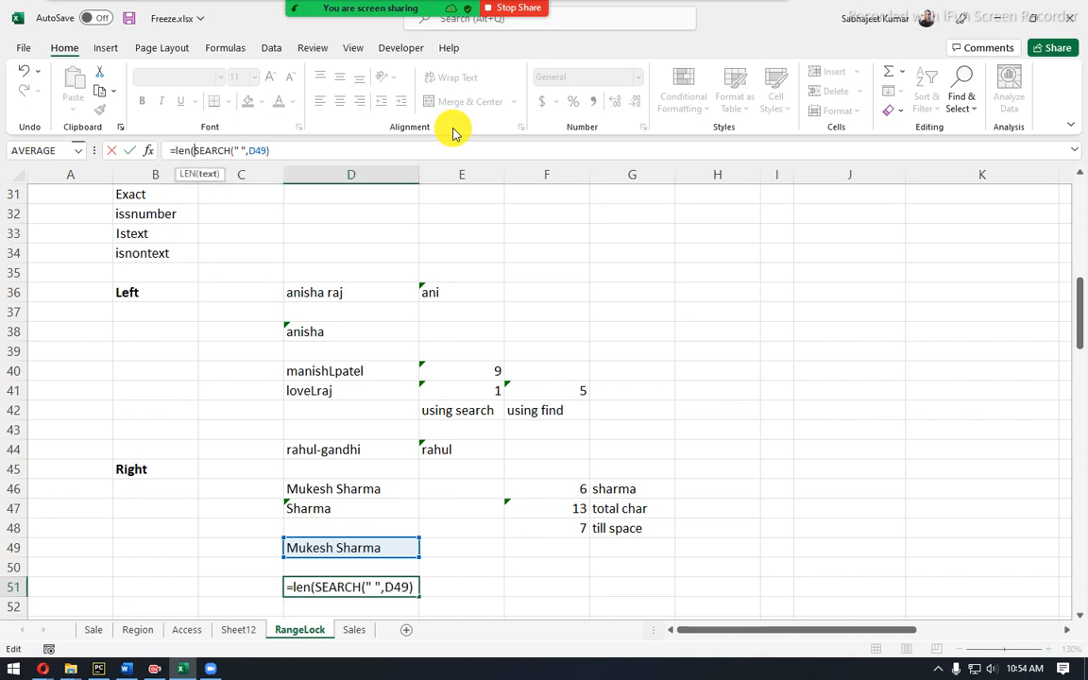
text(D49)
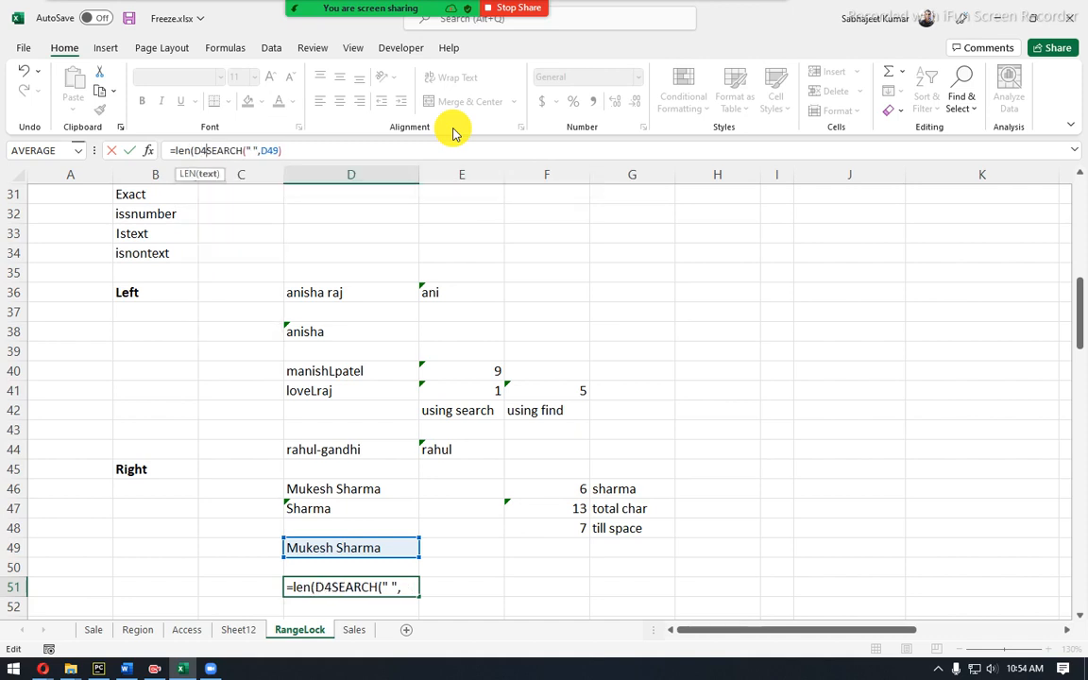
text()-)
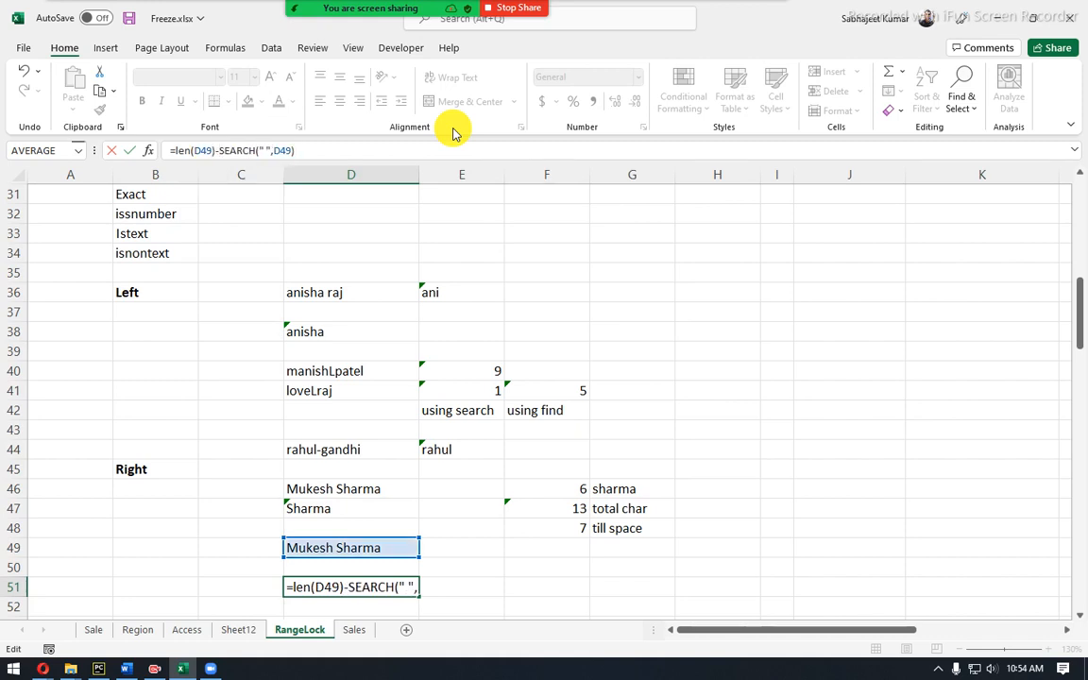
key(Return)
key(Up)
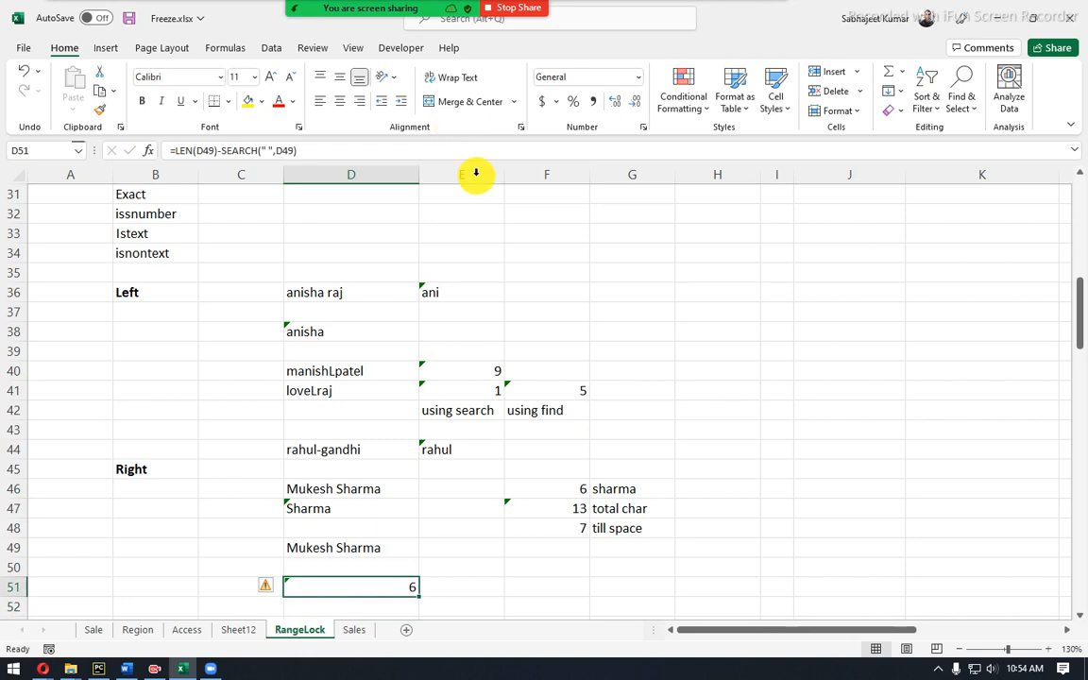
click(175, 150)
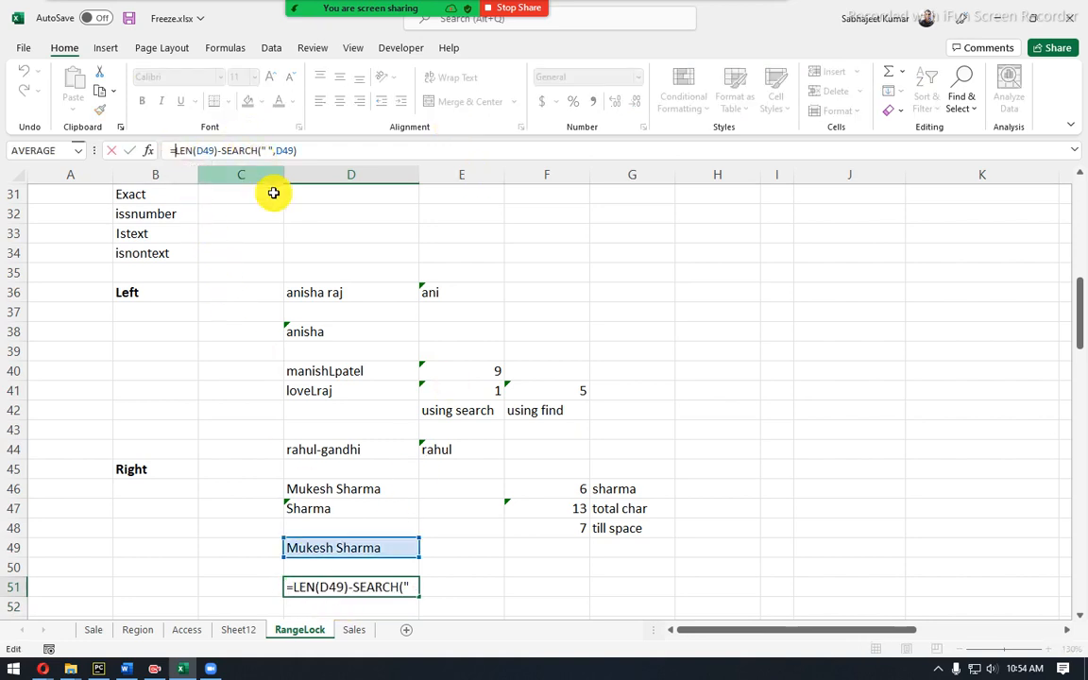
Enter =RIGHT(D49,D51) in F51 so it returns the six-letter surname.
key(Return)
click(524, 592)
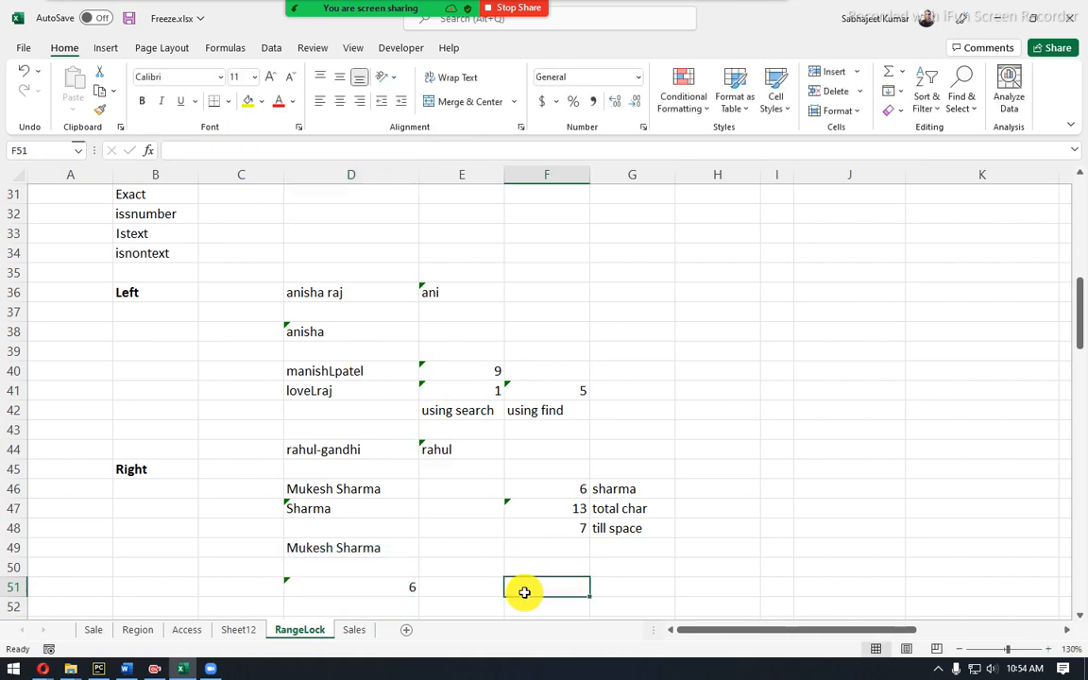
text(l)
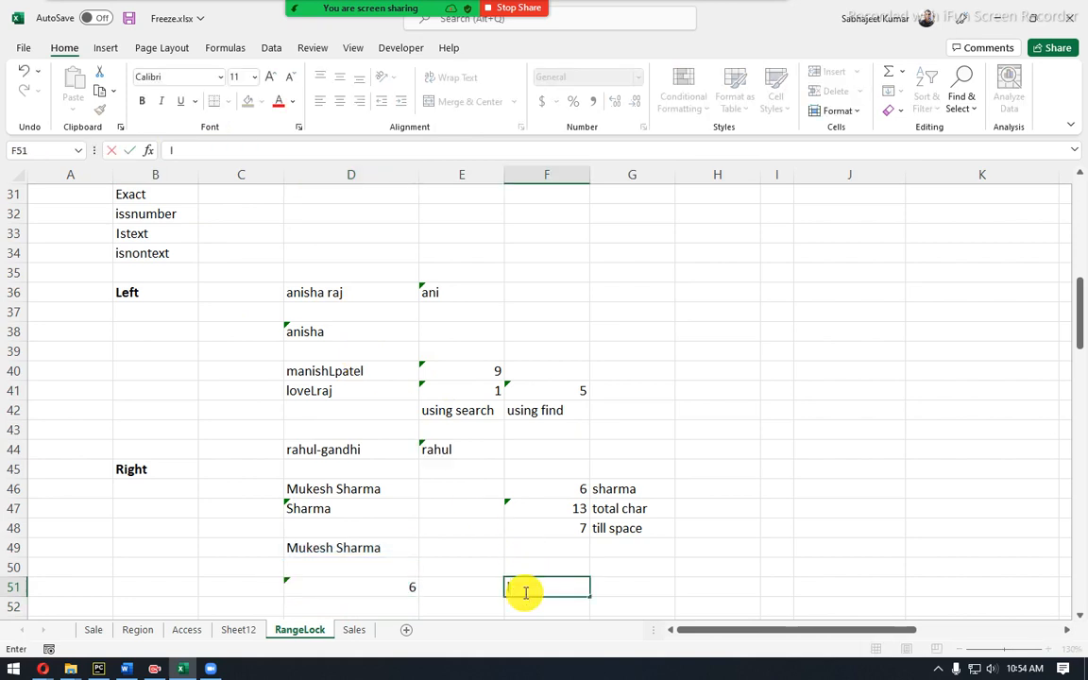
key(BackSpace)
text(=re)
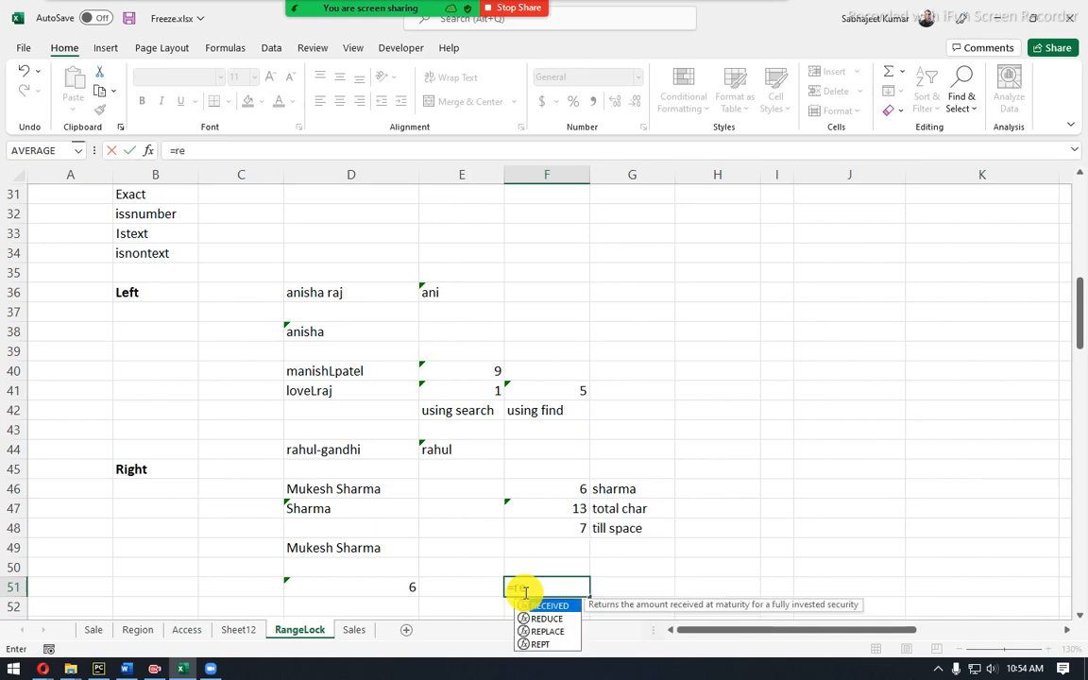
text(gh)
key(BackSpace)
key(BackSpace)
key(BackSpace)
text(igh)
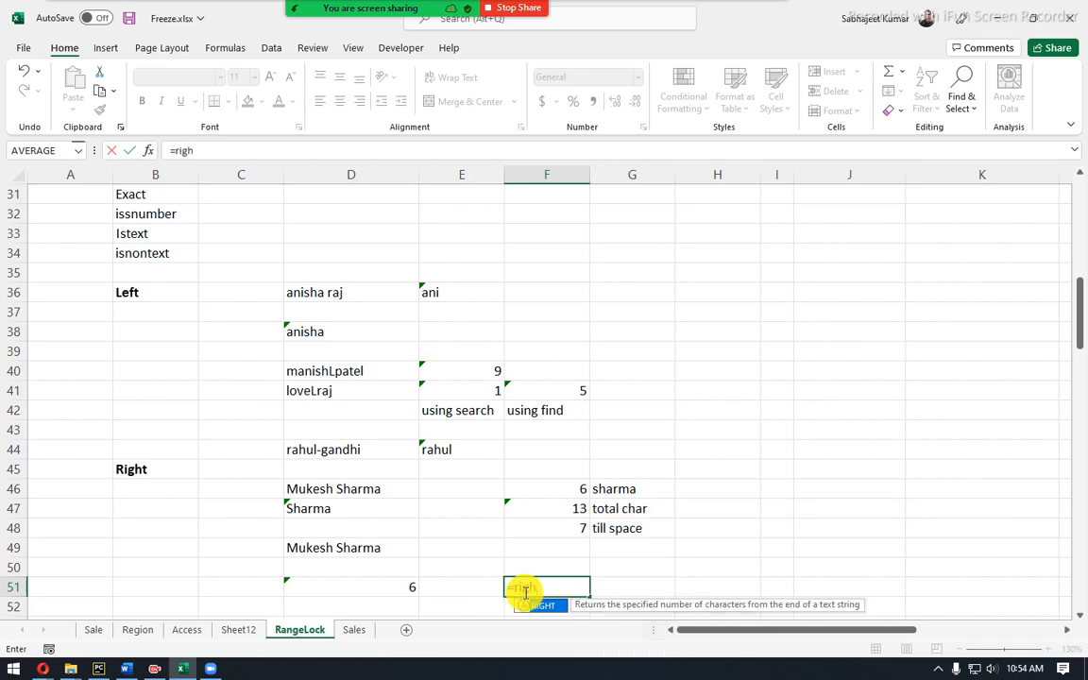
key(Tab)
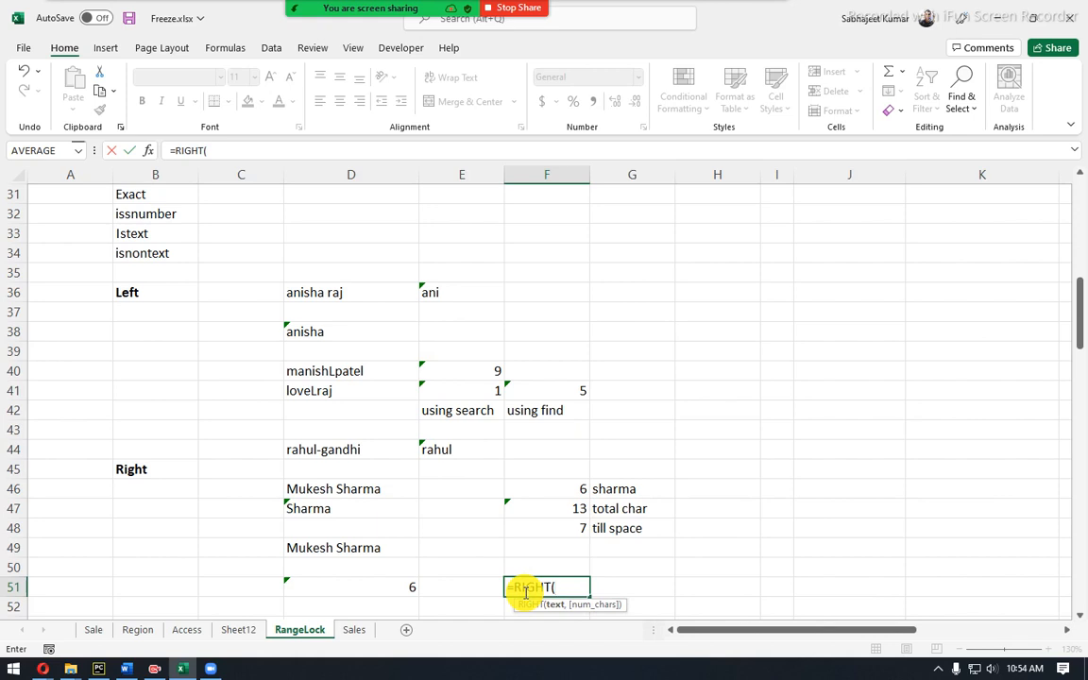
click(329, 550)
text(,)
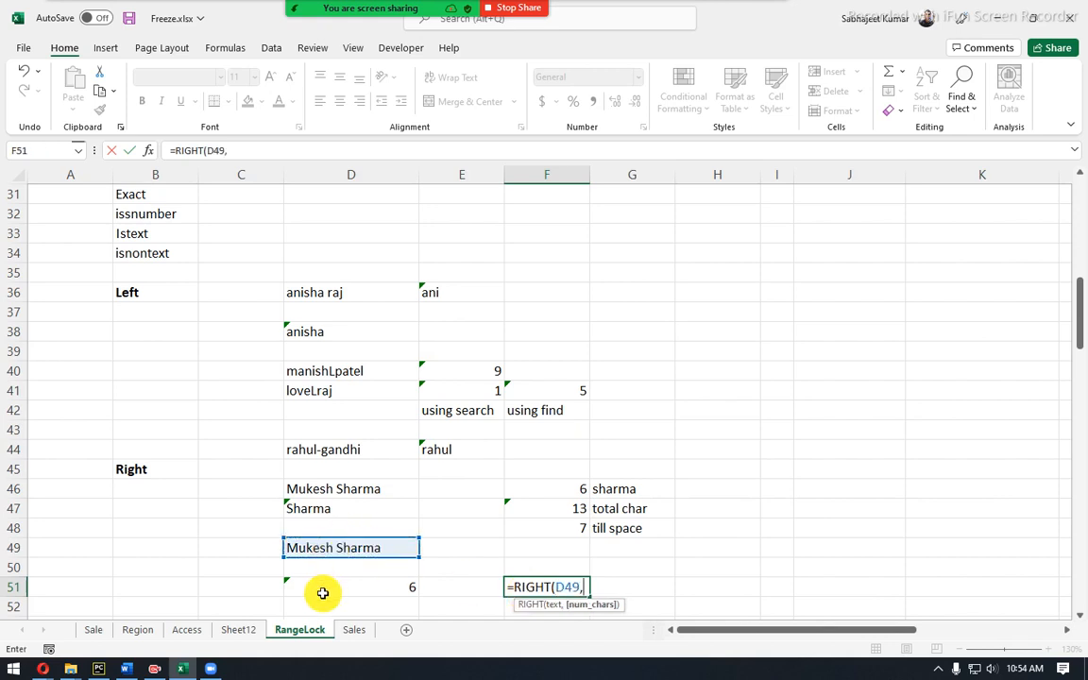
click(319, 583)
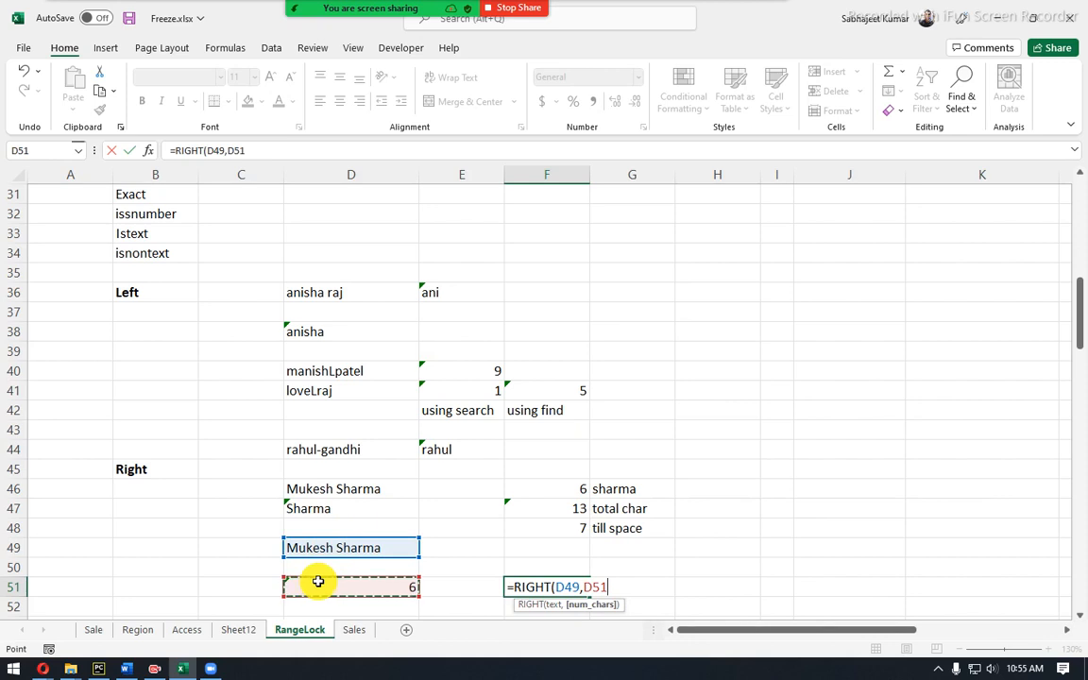
key(Return)
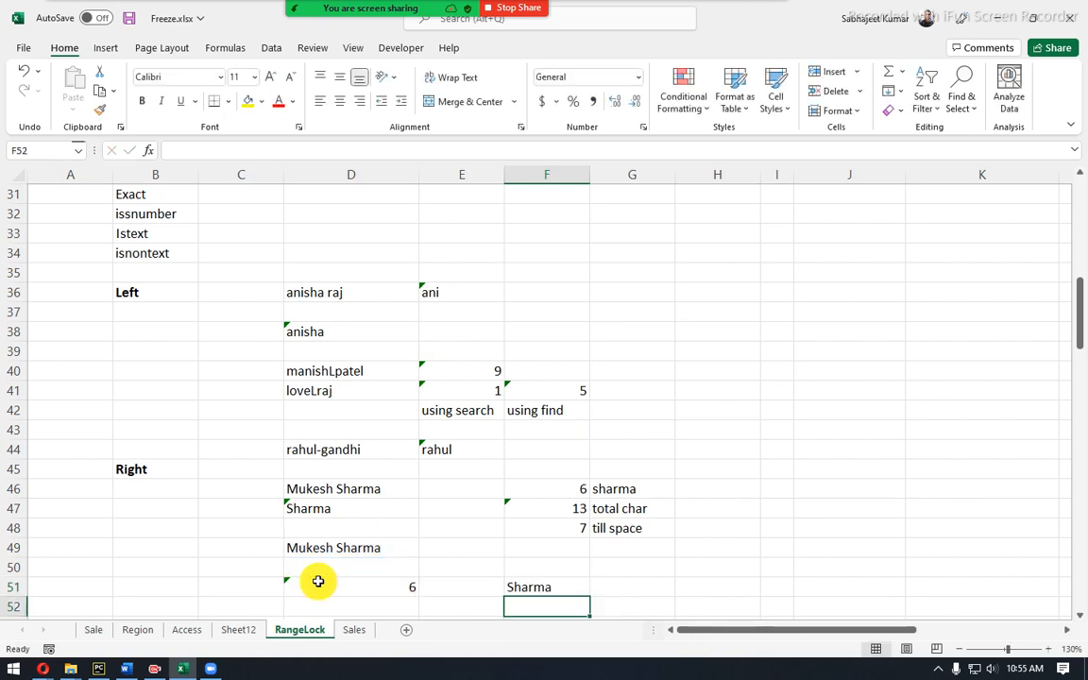
key(Up)
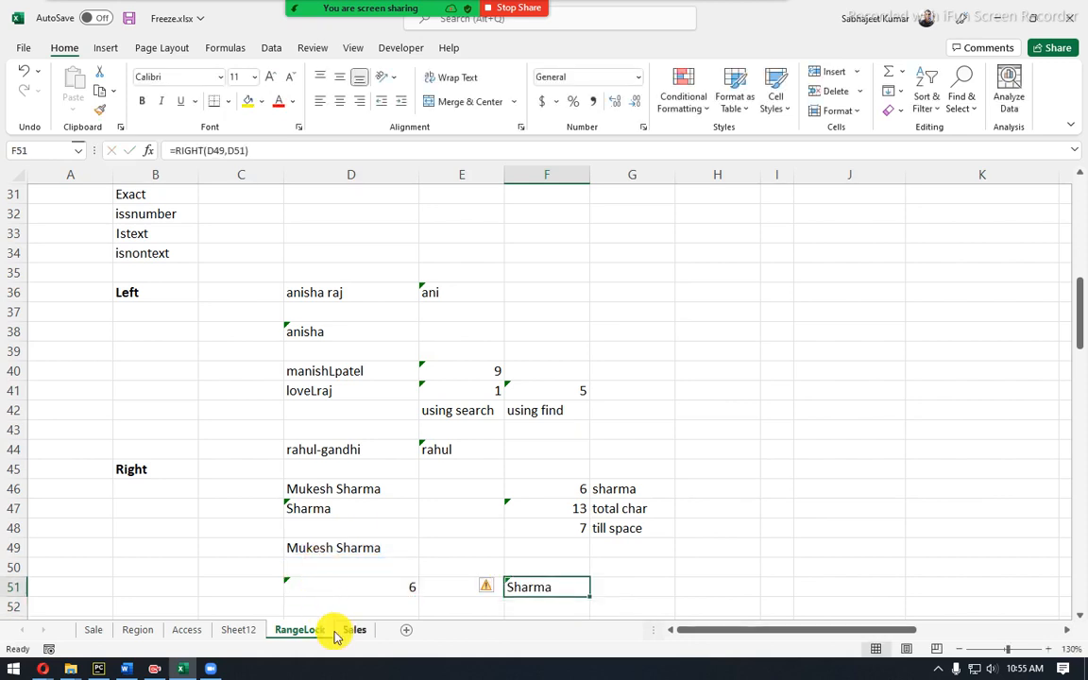
Replace the full name in D49 with a new two-word name.
click(378, 583)
click(355, 546)
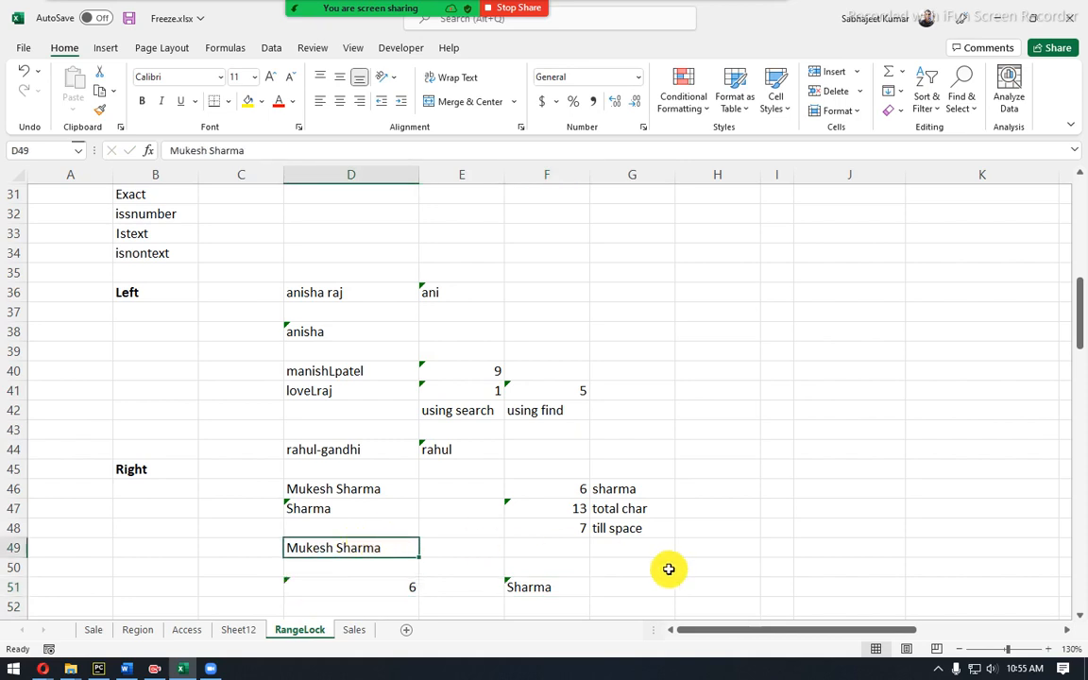
text(narend)
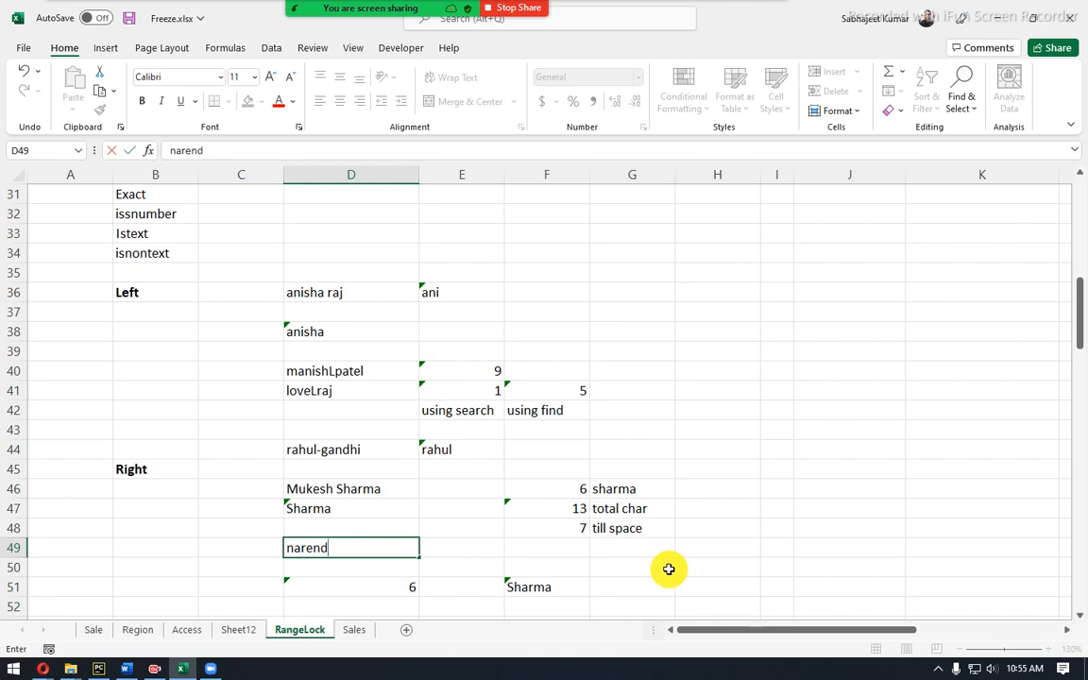
text(ra modi)
key(Return)
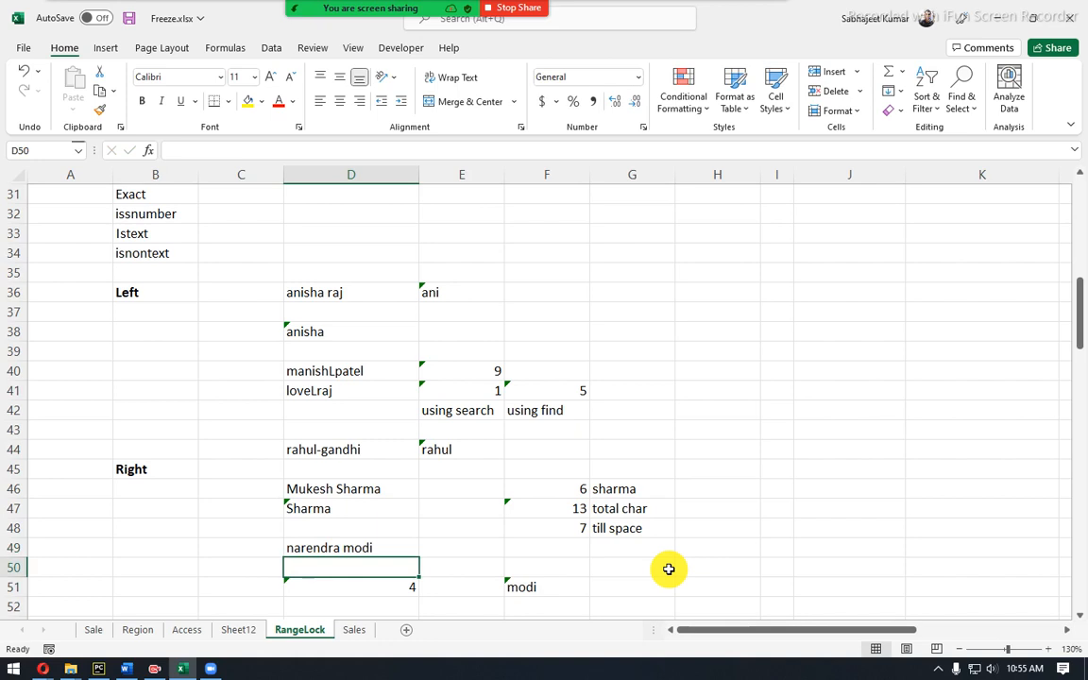
Check F51's RIGHT formula and D51's helper, now 4, without changing them.
click(525, 587)
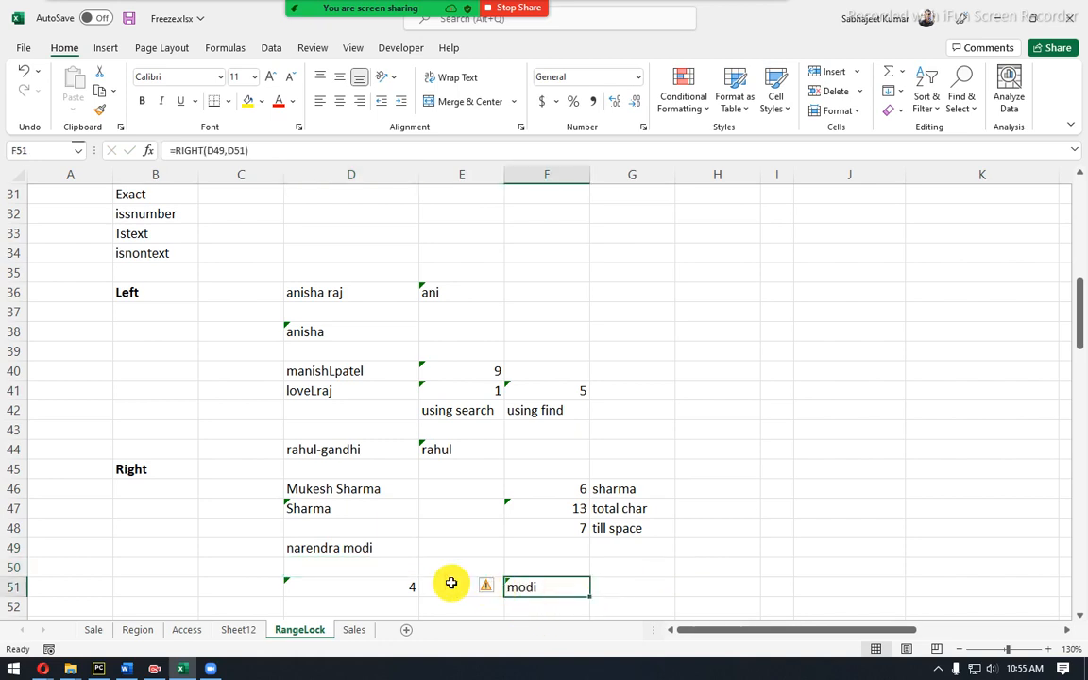
key(F2)
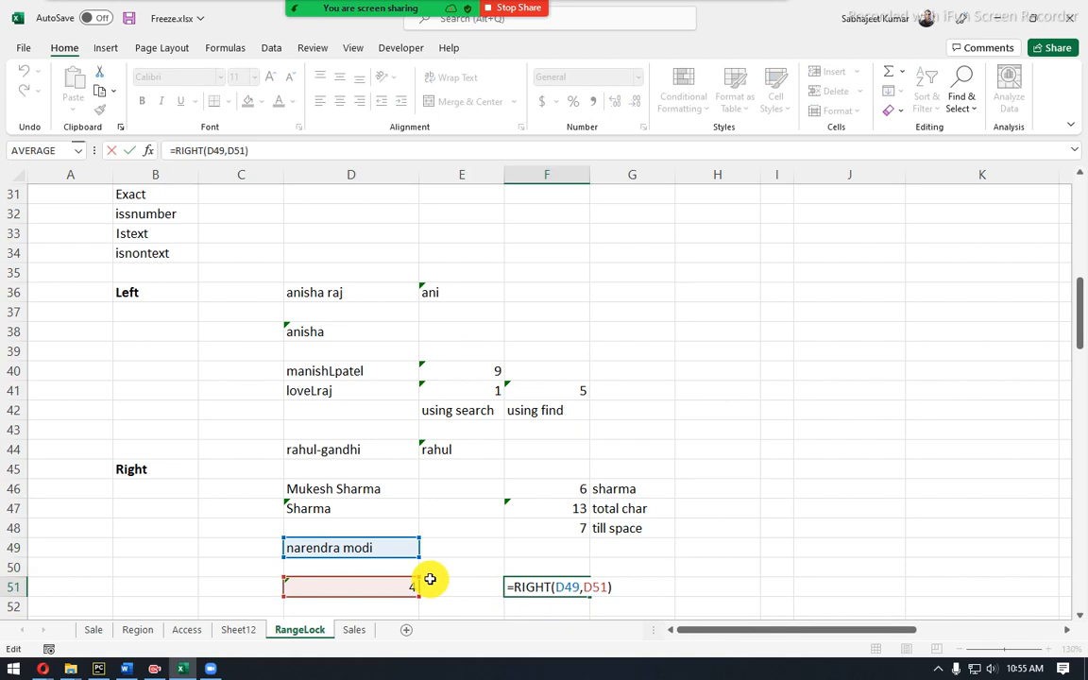
key(Escape)
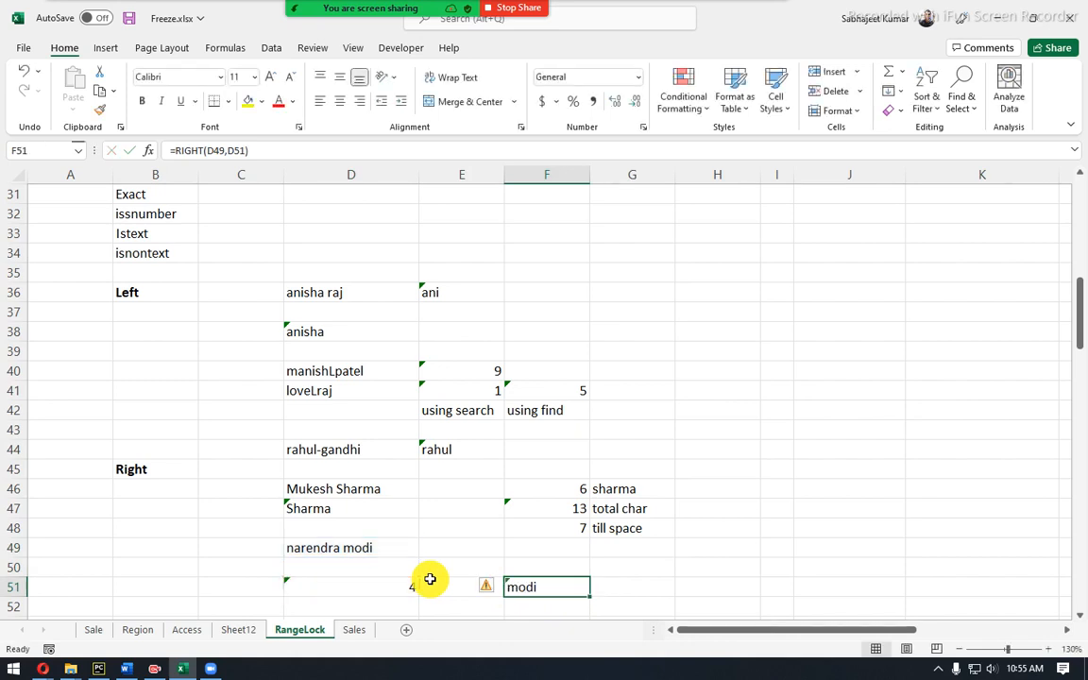
click(390, 588)
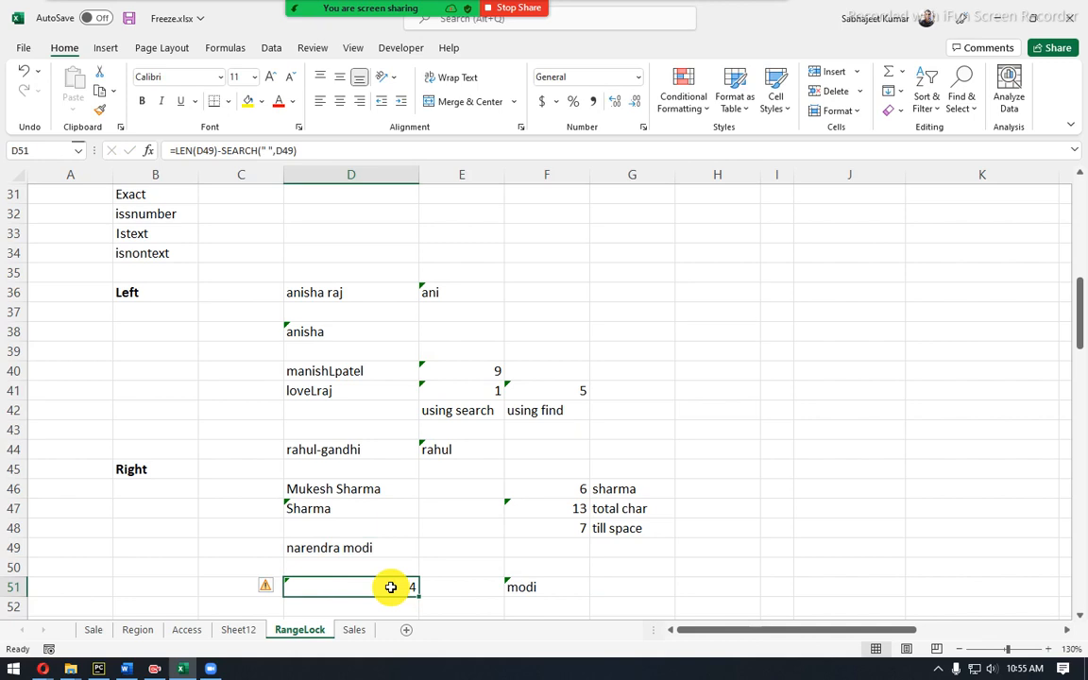
click(359, 540)
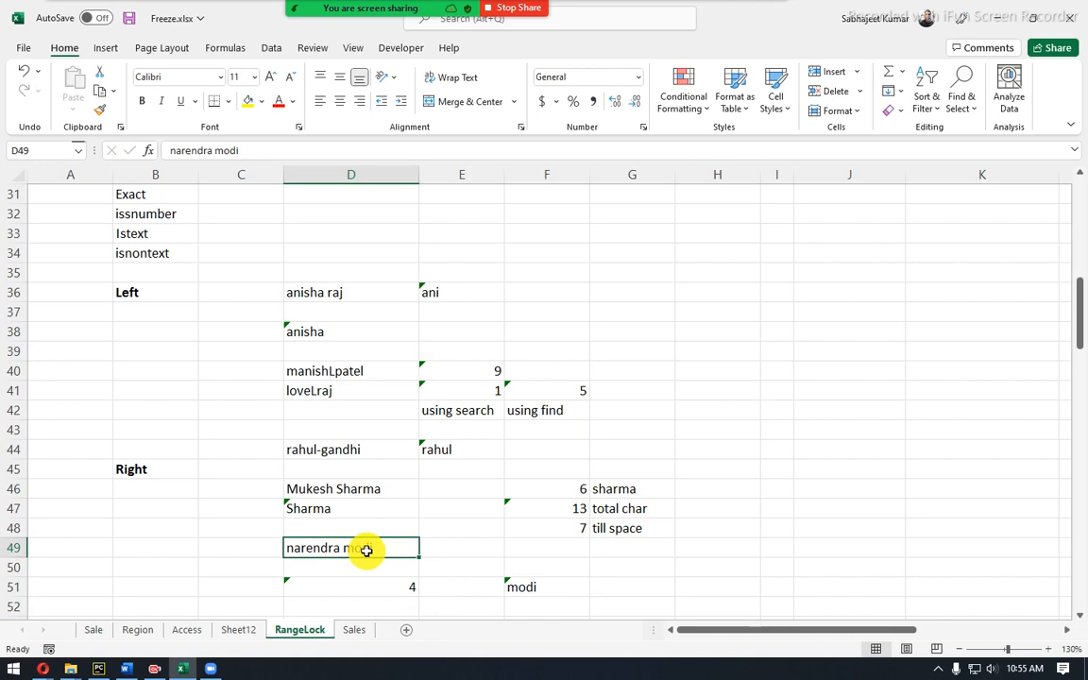
Highlight each word in D49, then the SEARCH(" ",D49) part of D51's formula.
scroll(367, 550, down, 2)
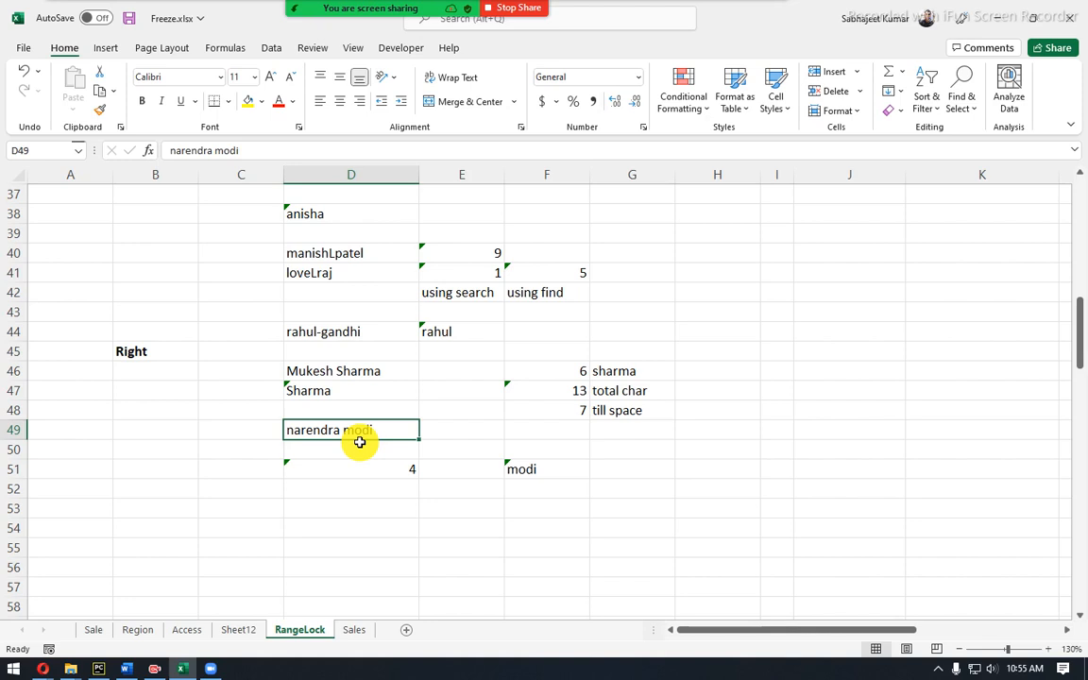
double_click(347, 432)
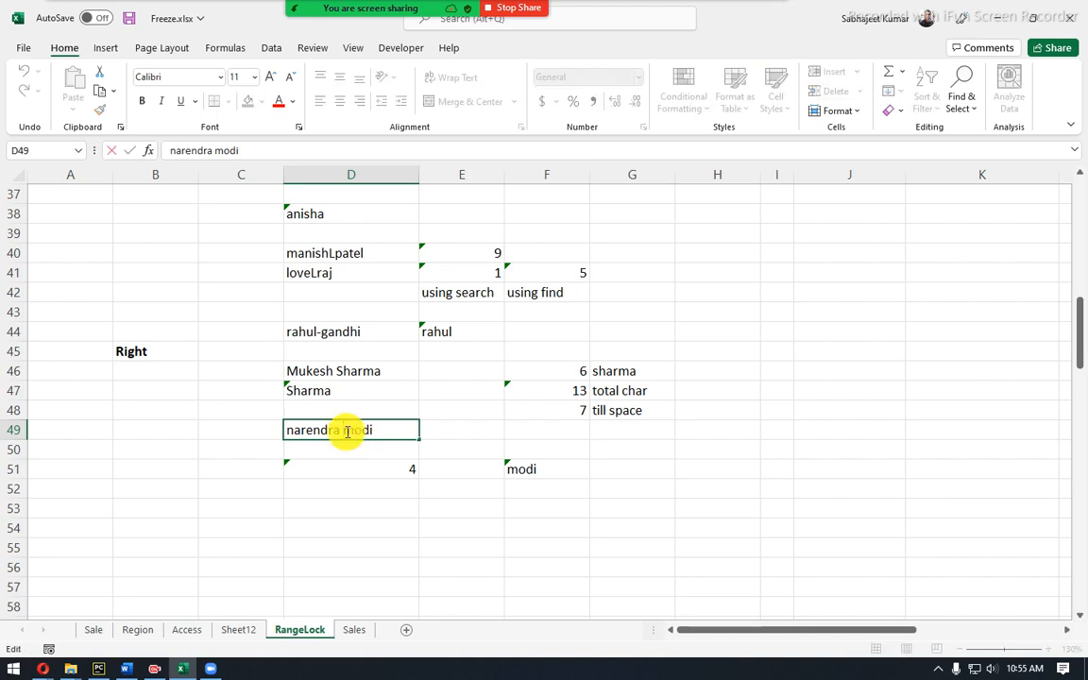
drag(348, 432, 171, 430)
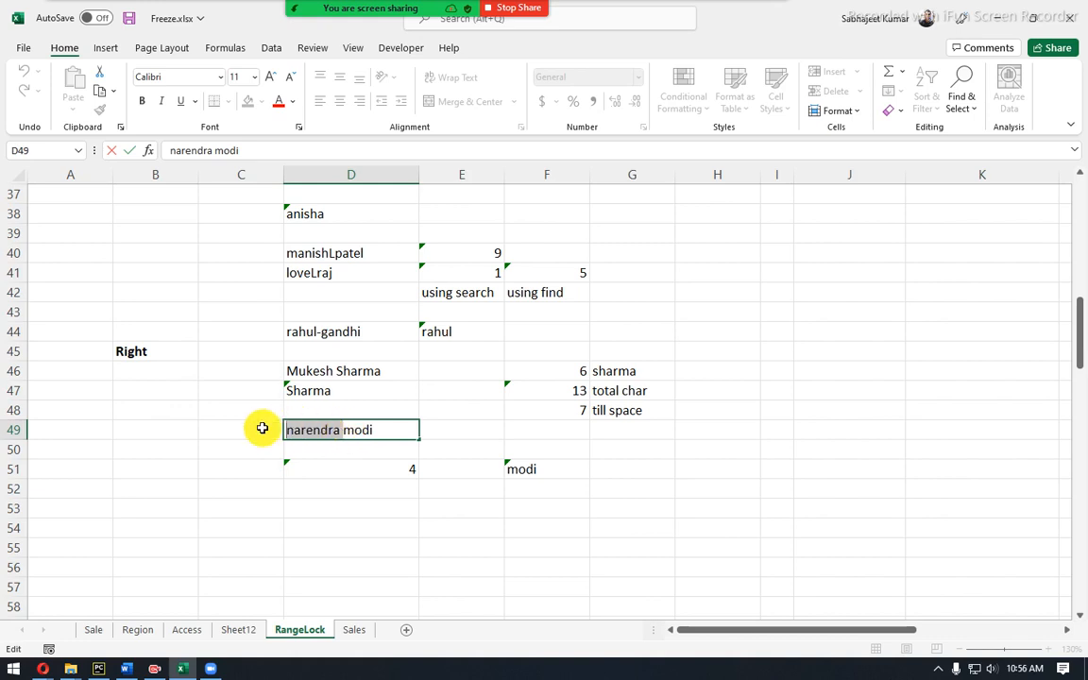
drag(288, 432, 345, 427)
click(346, 428)
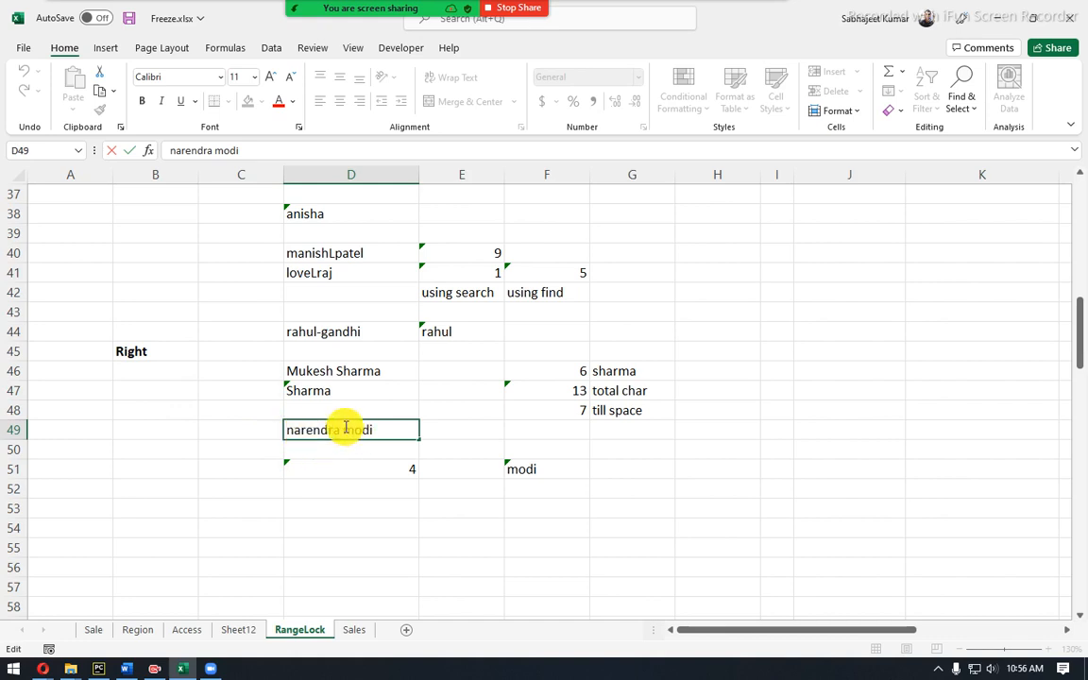
double_click(376, 430)
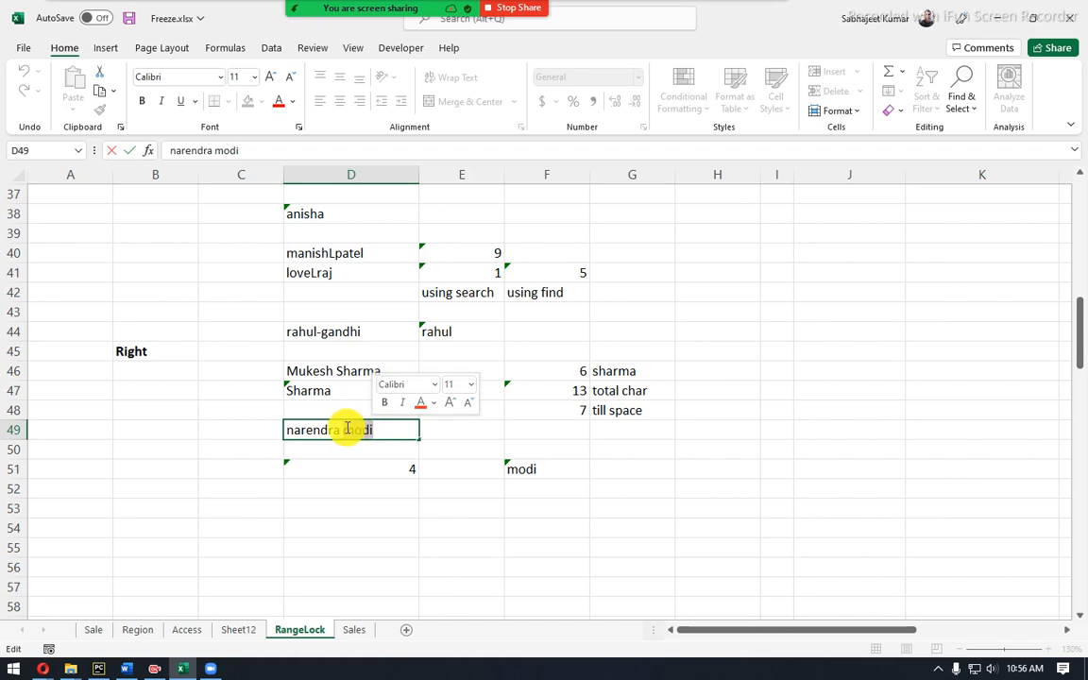
drag(344, 429, 386, 430)
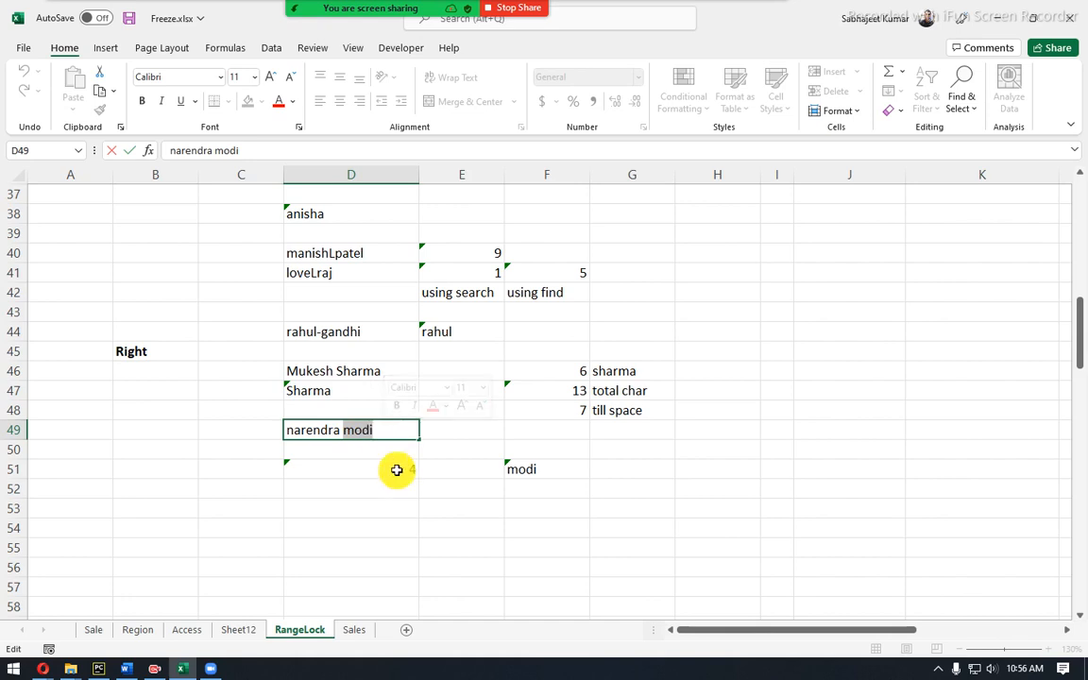
click(397, 469)
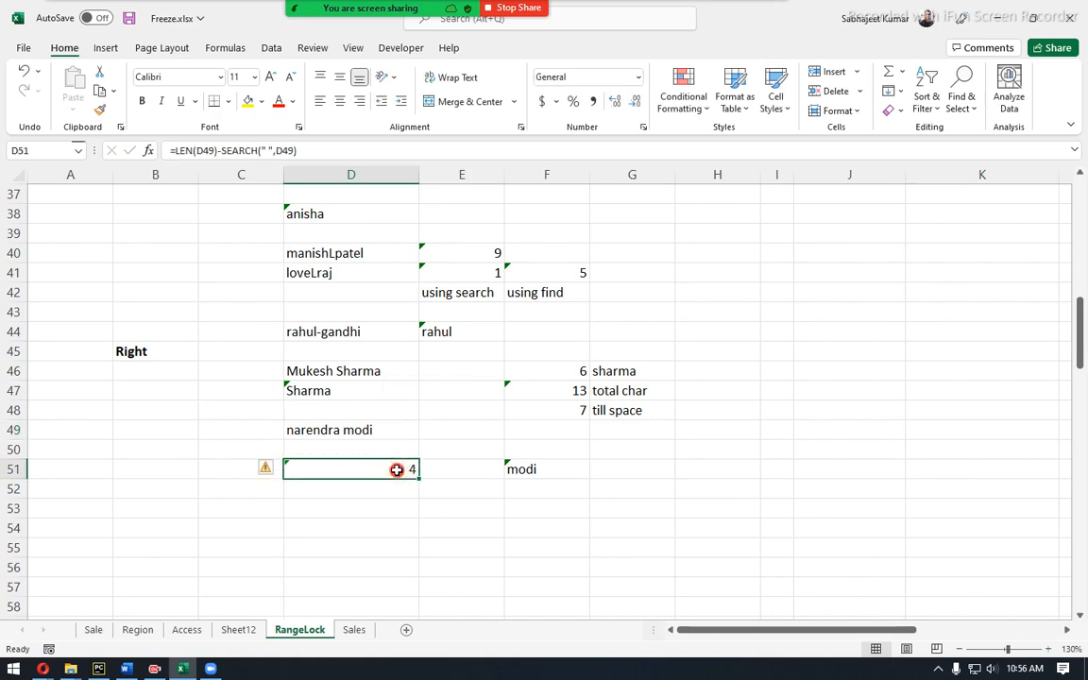
drag(221, 151, 304, 157)
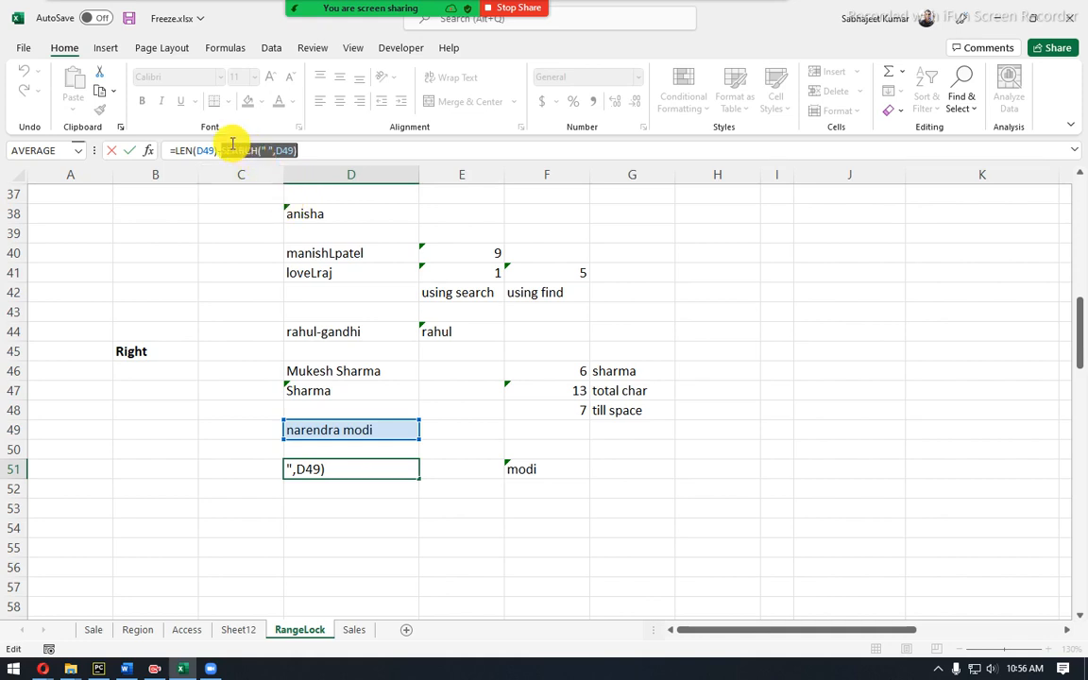
Show the Formulas tab and exit D51's formula unchanged, keeping the result 4.
click(225, 49)
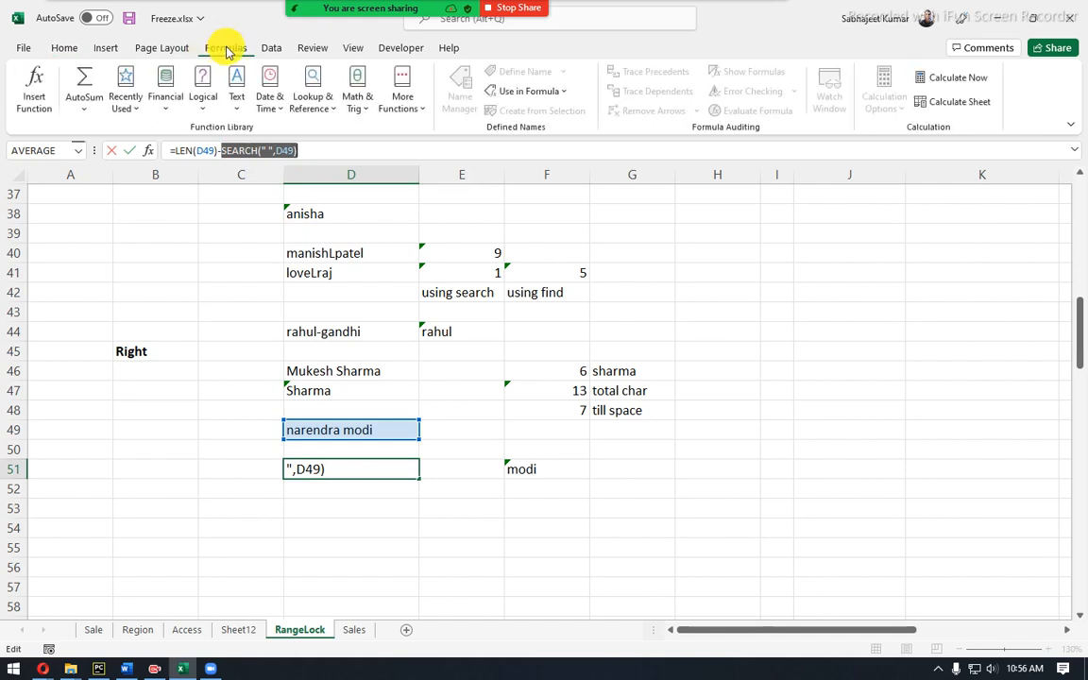
key(ctrl+Return)
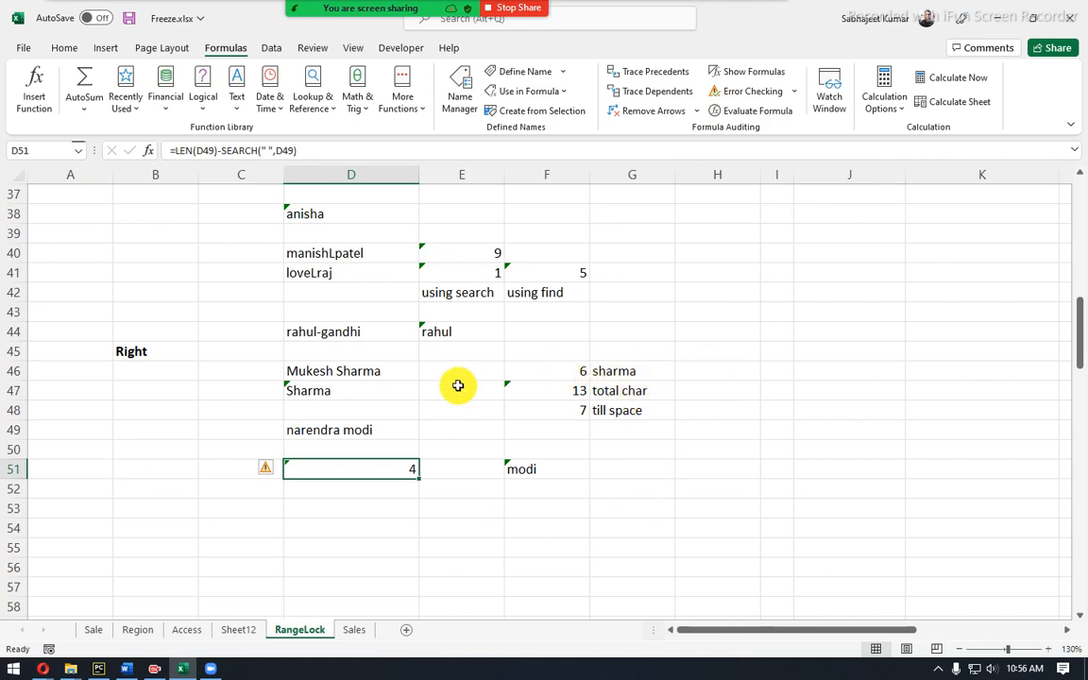
scroll(462, 389, up, 8)
scroll(462, 388, up, 4)
scroll(462, 388, down, 14)
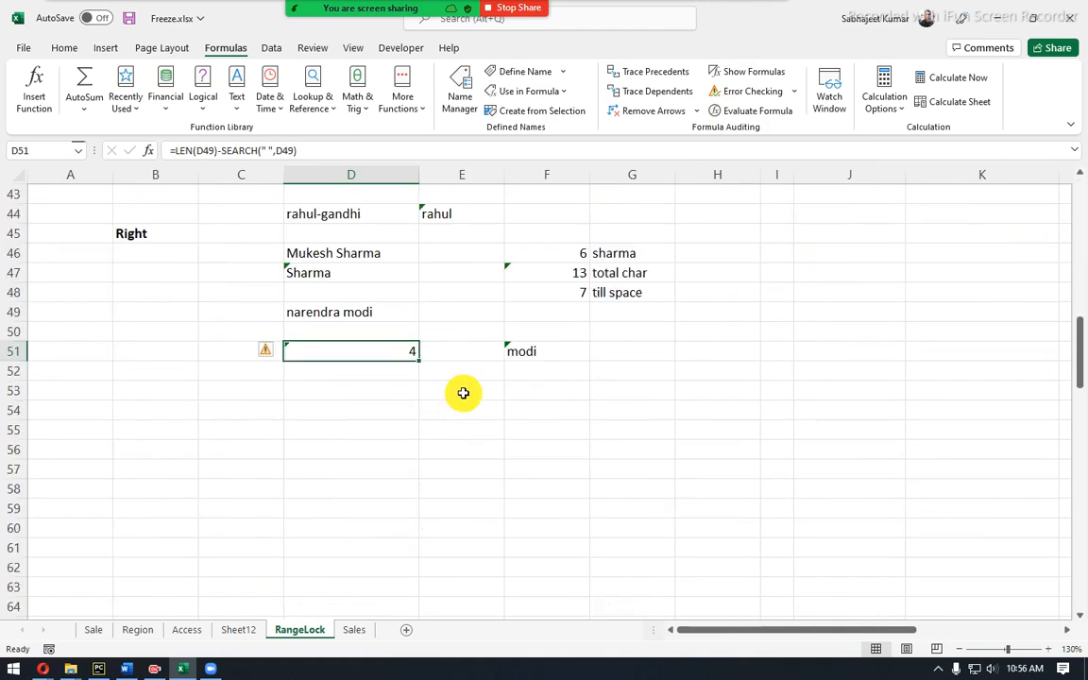
Type the heading 'Formula Evaluation' into A54.
click(83, 403)
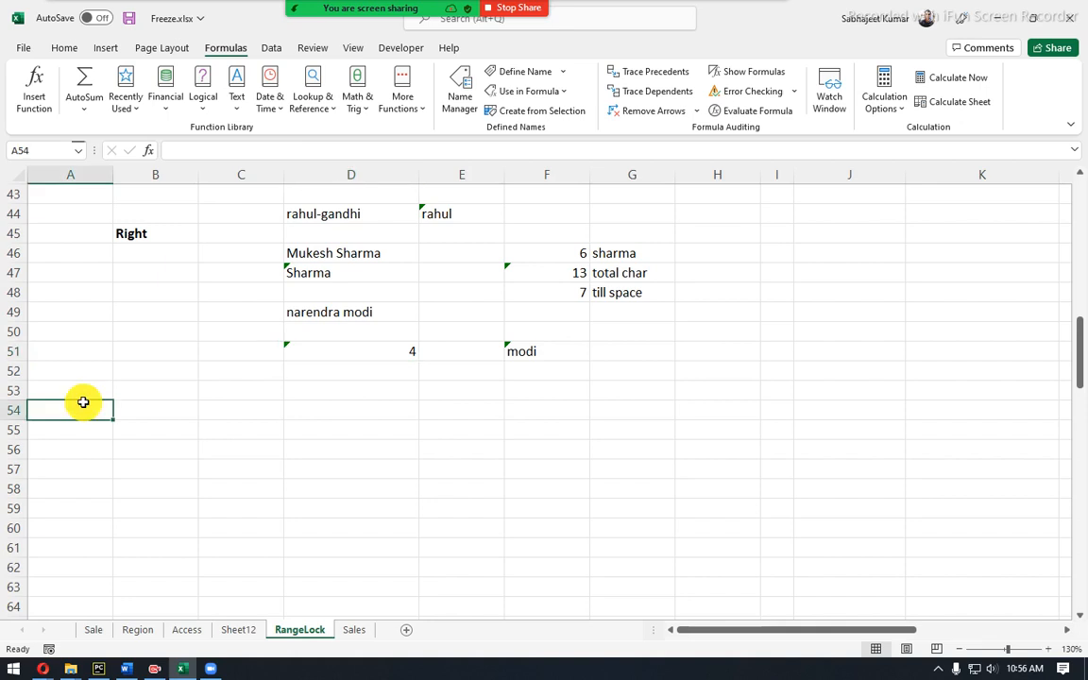
text(Fromu)
key(BackSpace)
key(BackSpace)
key(BackSpace)
key(BackSpace)
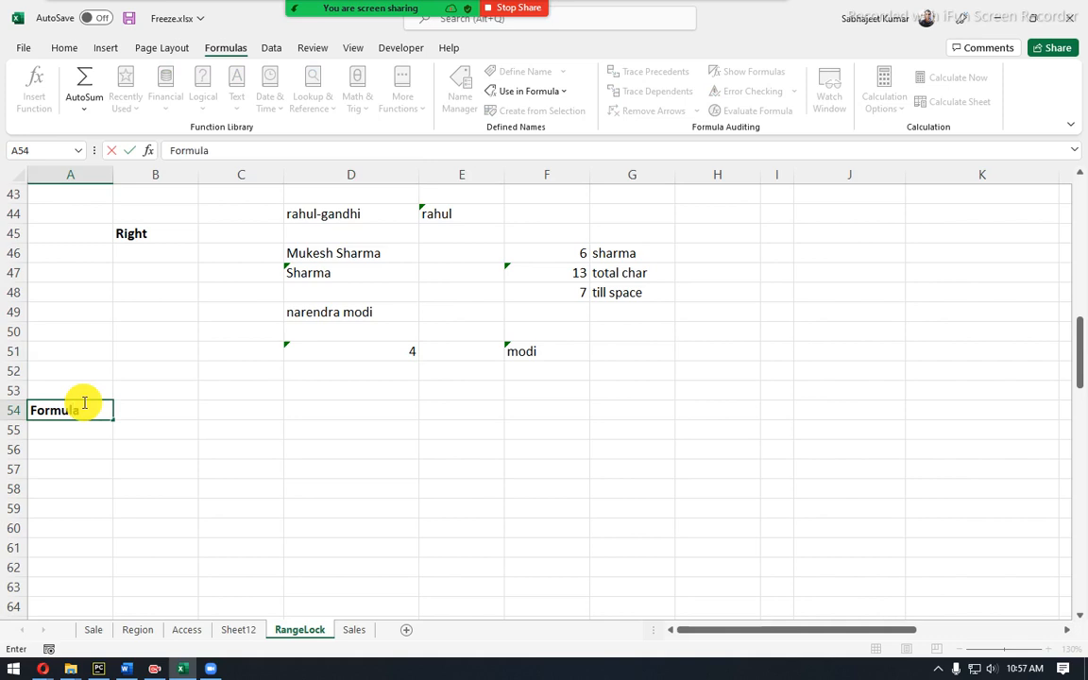
text(ormula Evaluation)
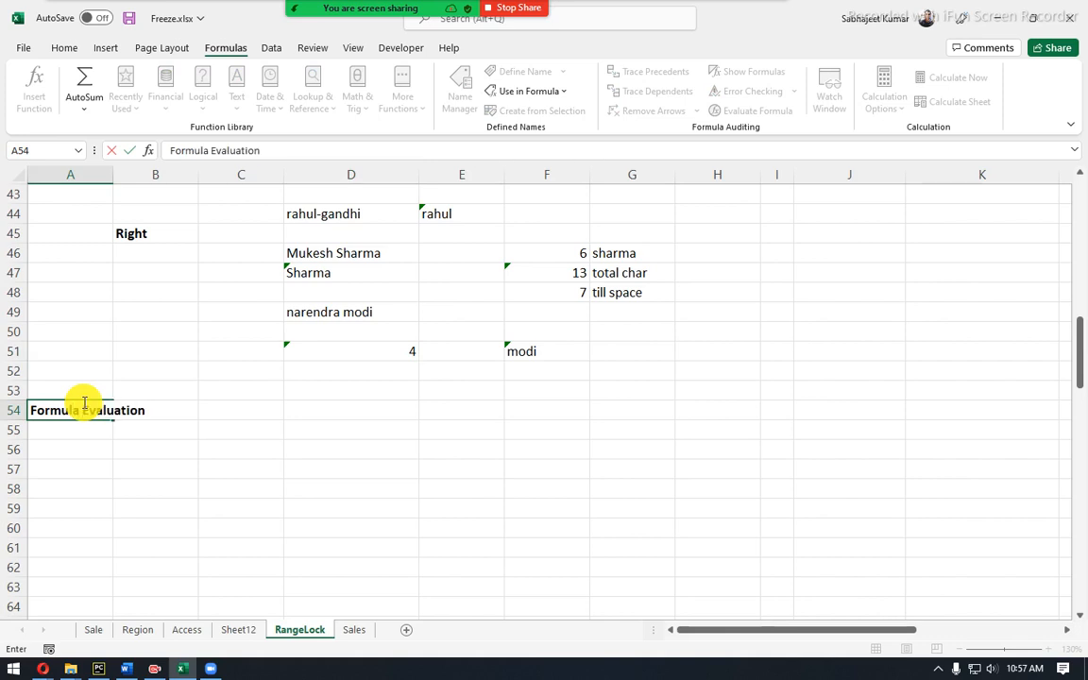
key(Return)
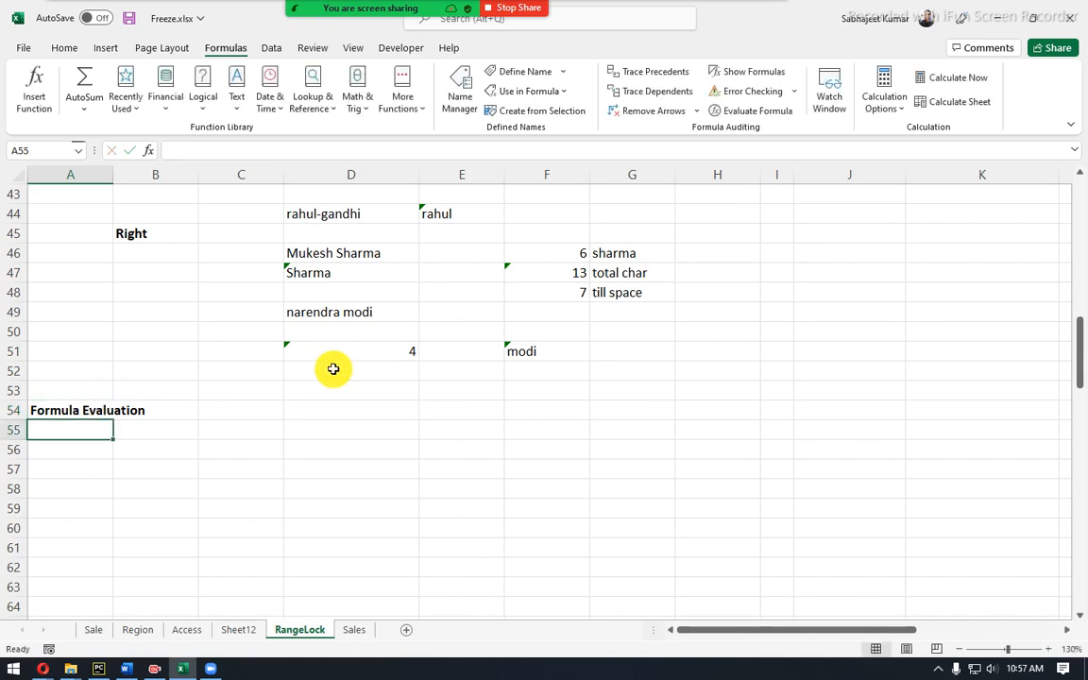
scroll(333, 368, up, 2)
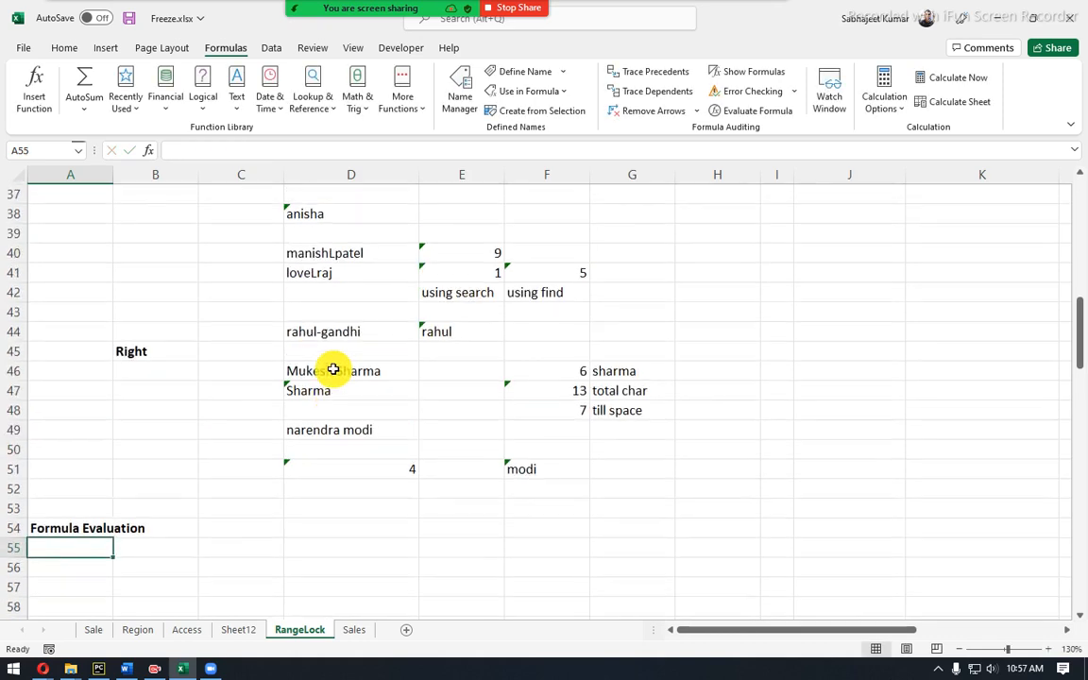
Add the shortcut note 'alt t u f' in C54 beside the heading.
click(342, 456)
click(346, 464)
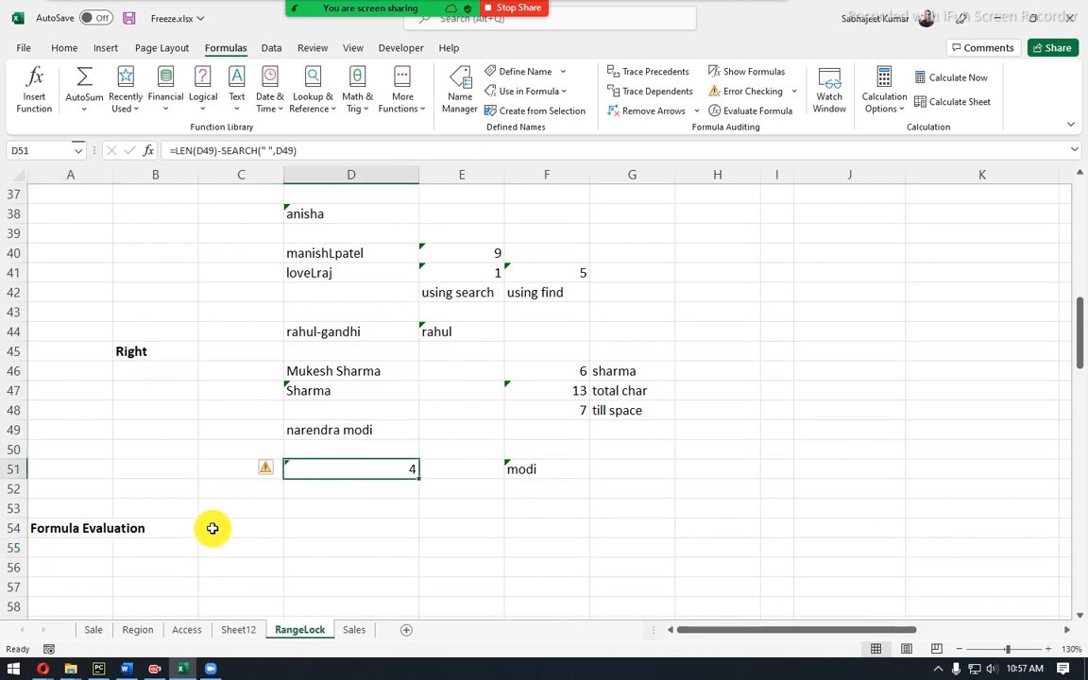
click(212, 528)
text(alt t u f)
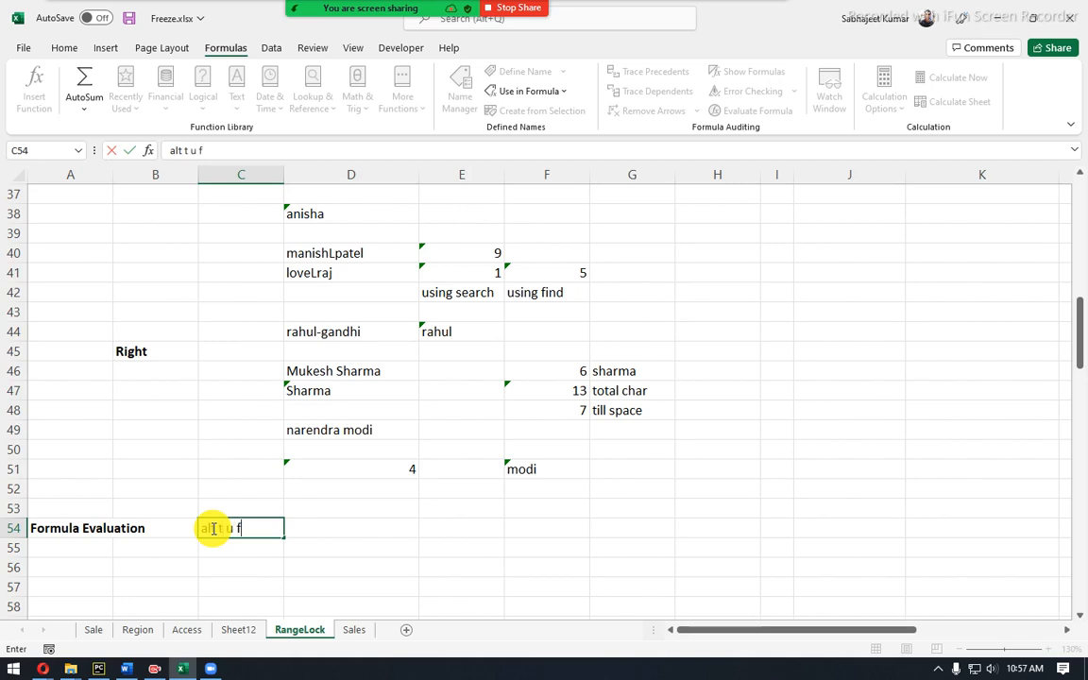
key(Return)
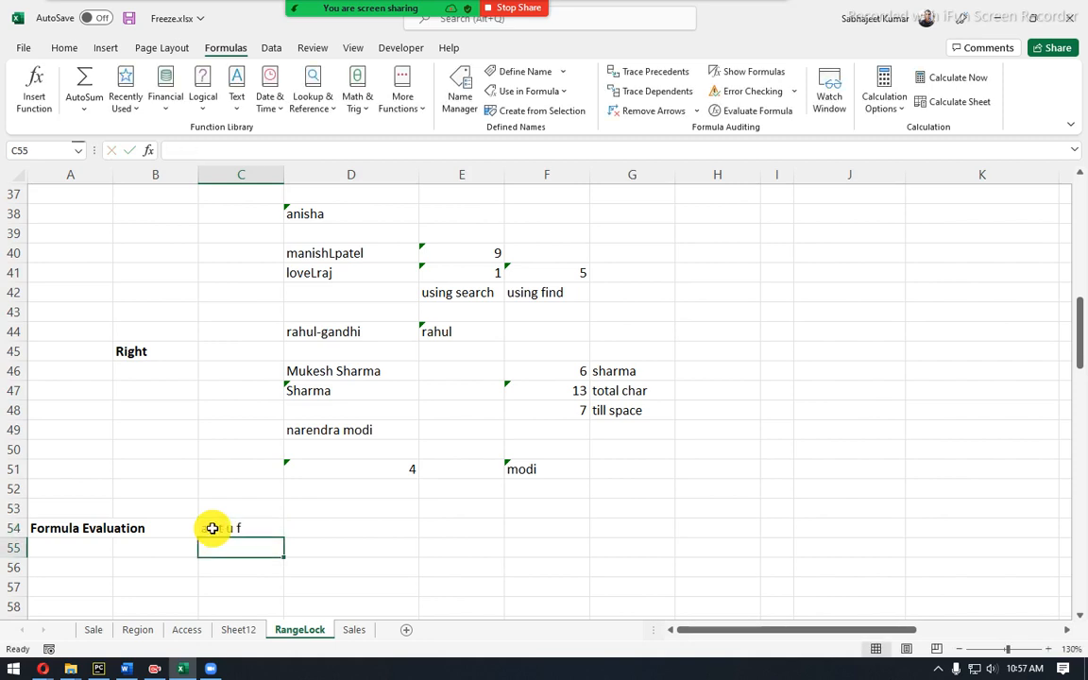
click(337, 471)
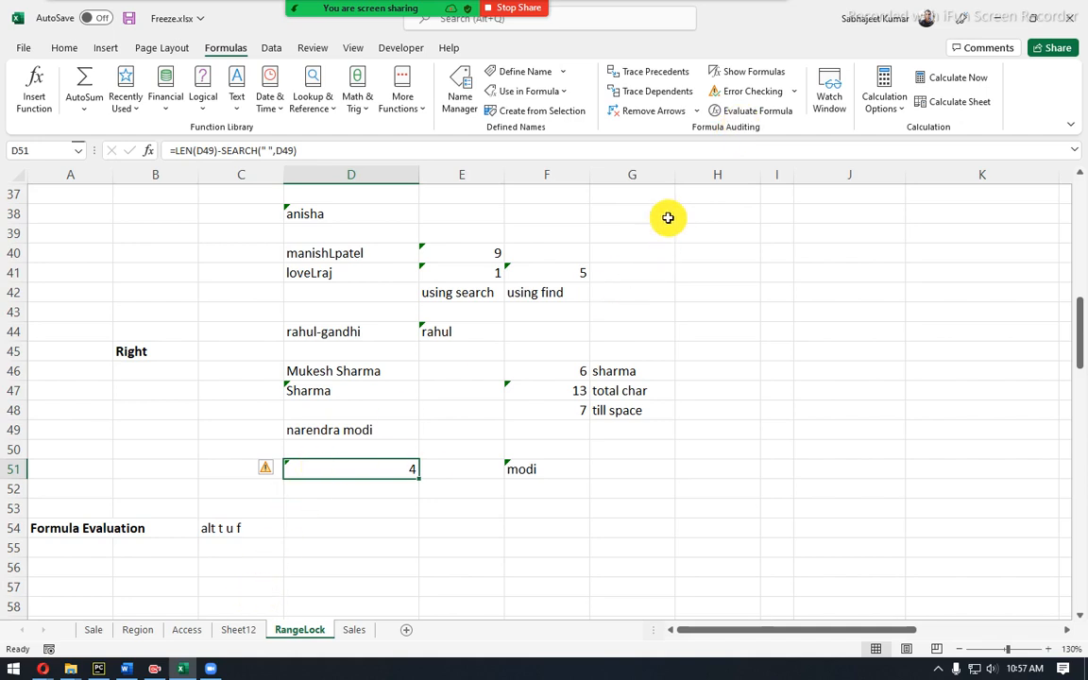
Run Evaluate Formula on D51 with the dialog moved aside, resolving D49 once, then restart it.
click(758, 111)
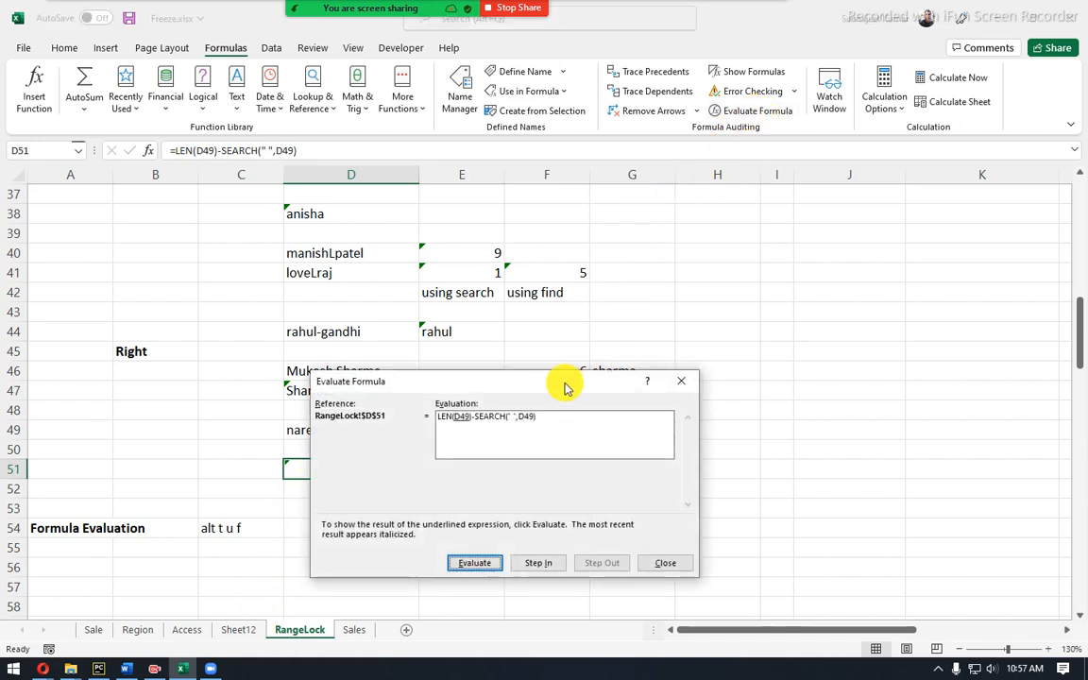
drag(531, 392, 835, 245)
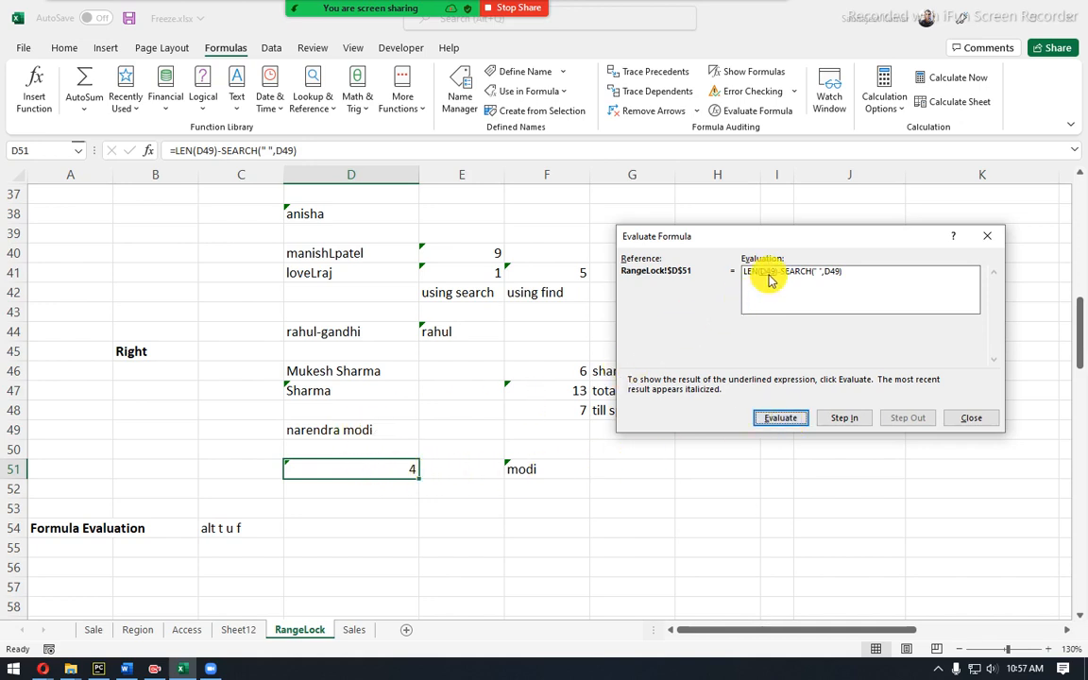
click(773, 415)
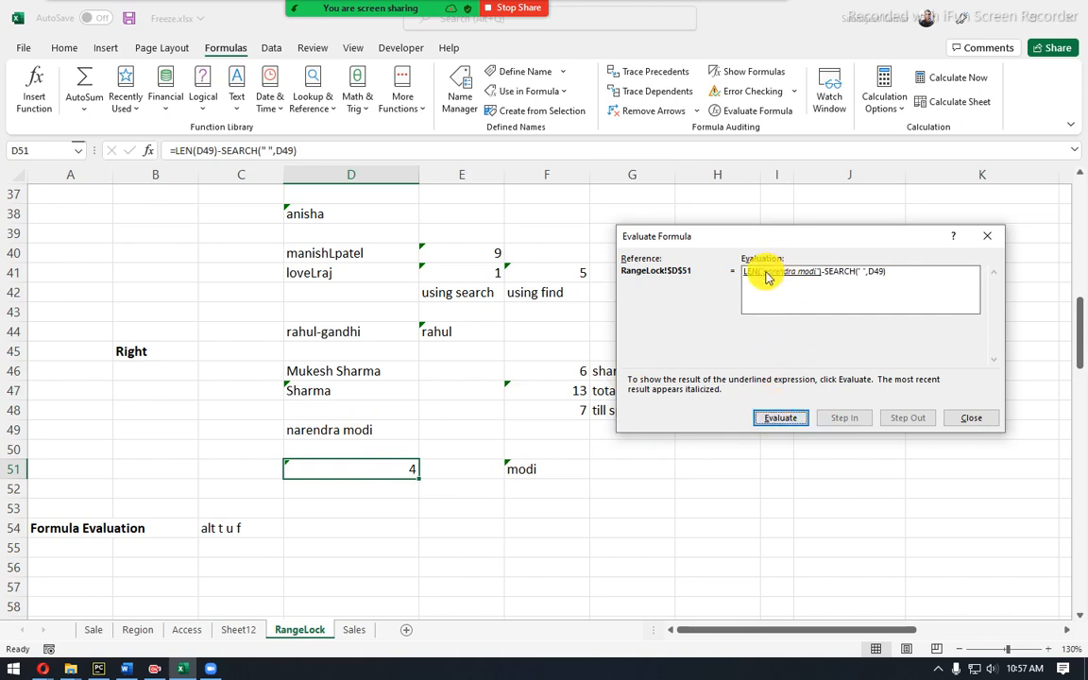
click(968, 418)
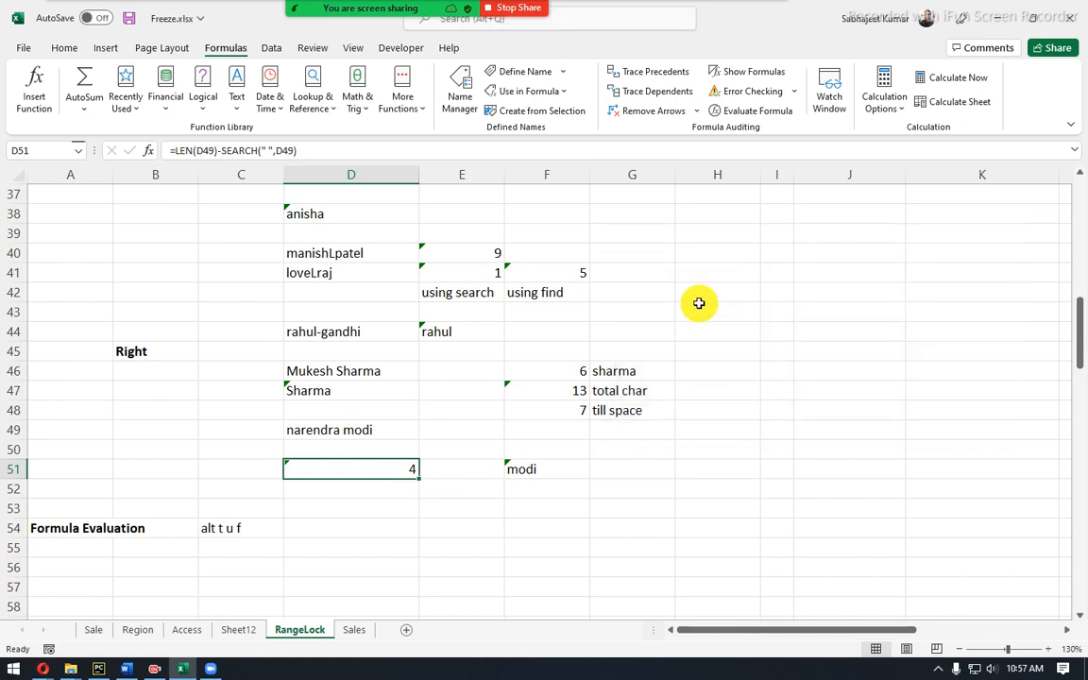
click(746, 113)
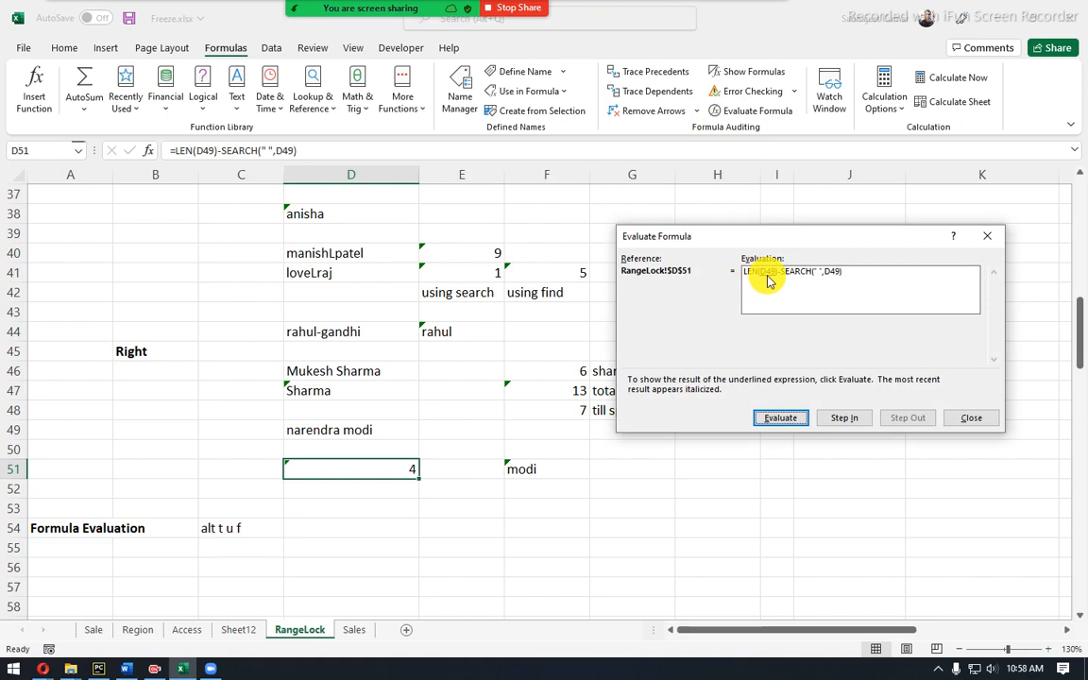
Step D51's evaluation through LEN 13 and SEARCH 9 to the result 4, restart, and close.
click(796, 420)
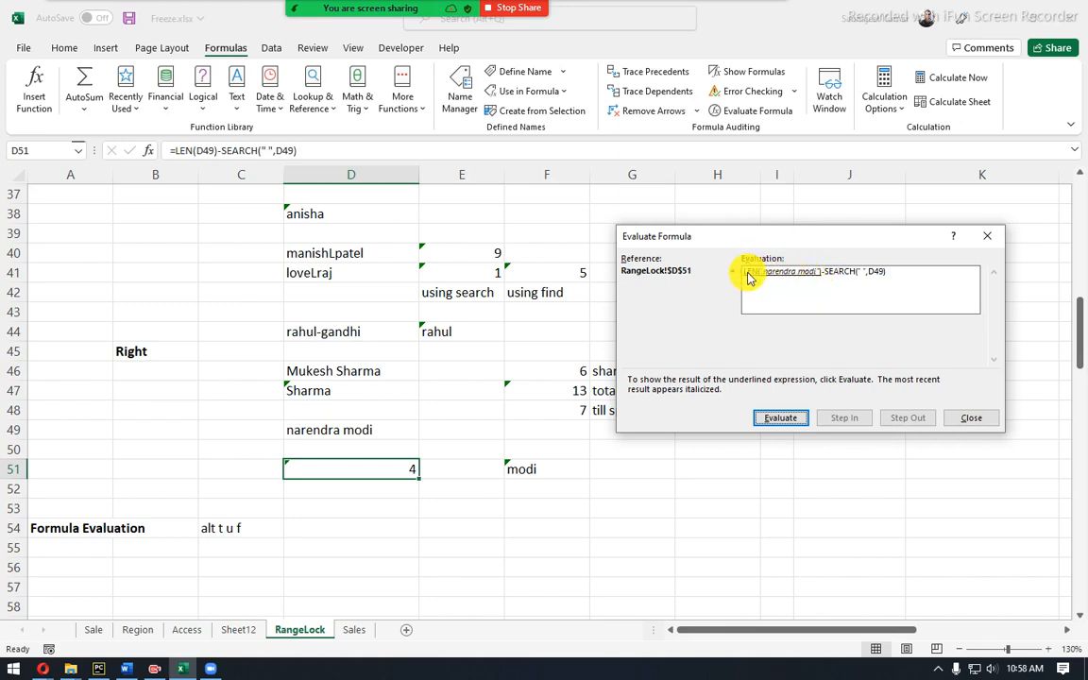
click(773, 420)
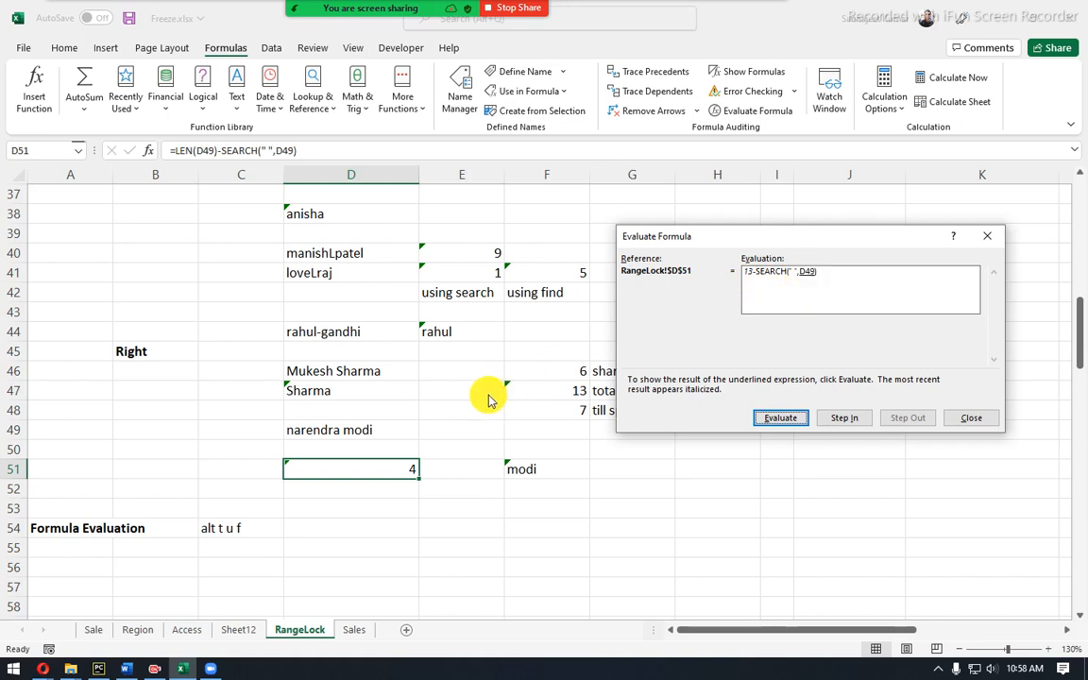
click(775, 415)
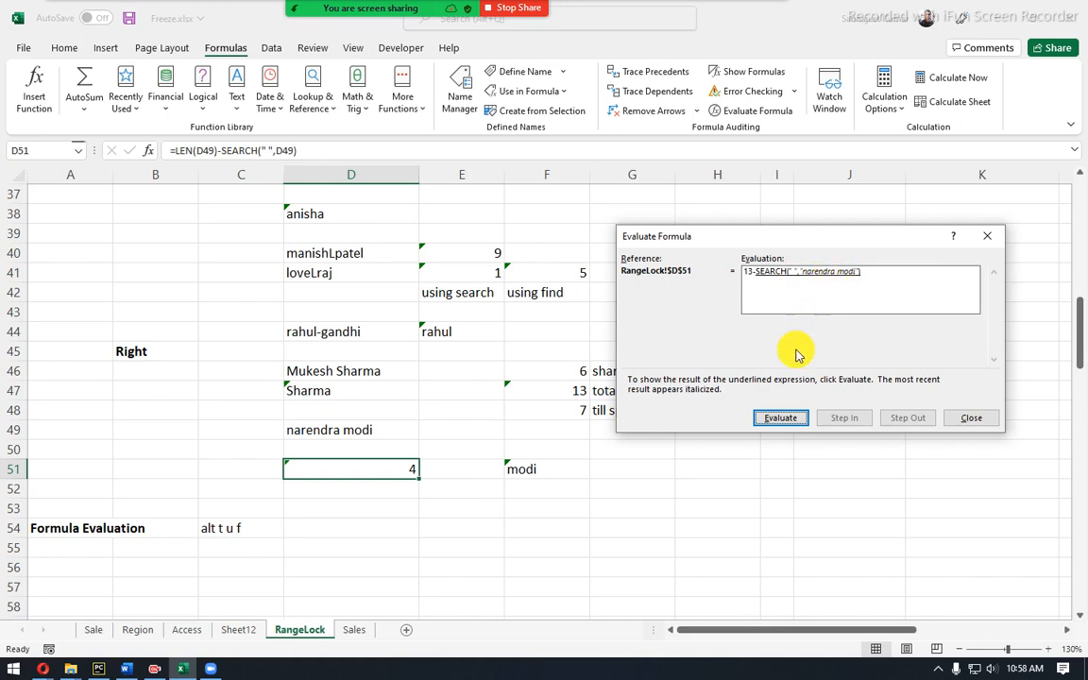
click(779, 419)
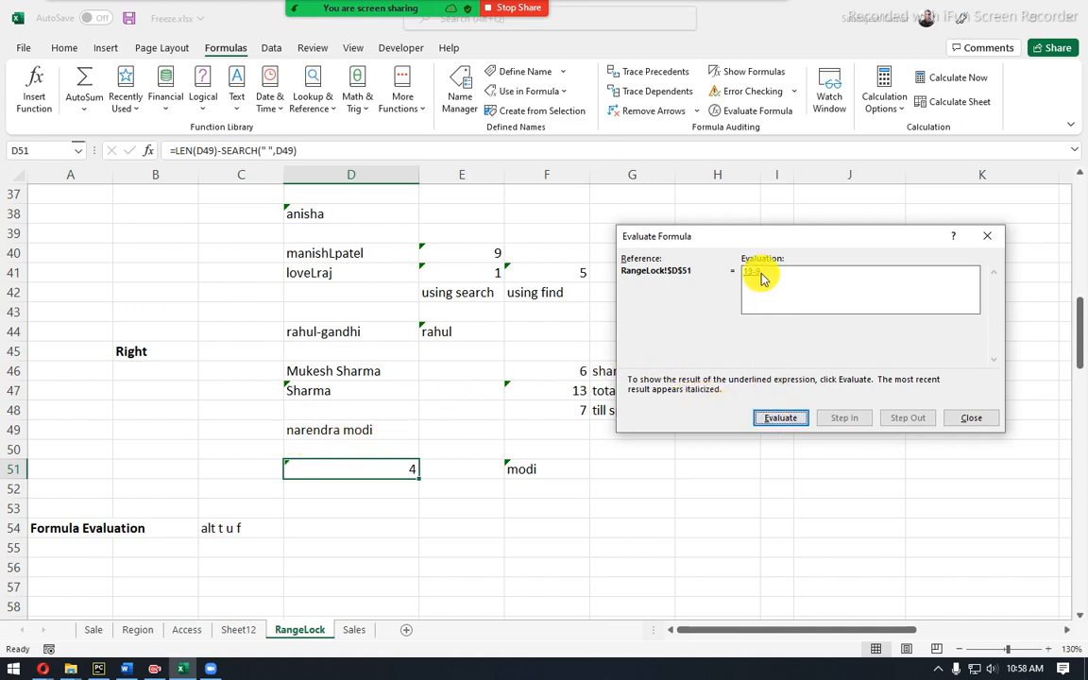
click(780, 421)
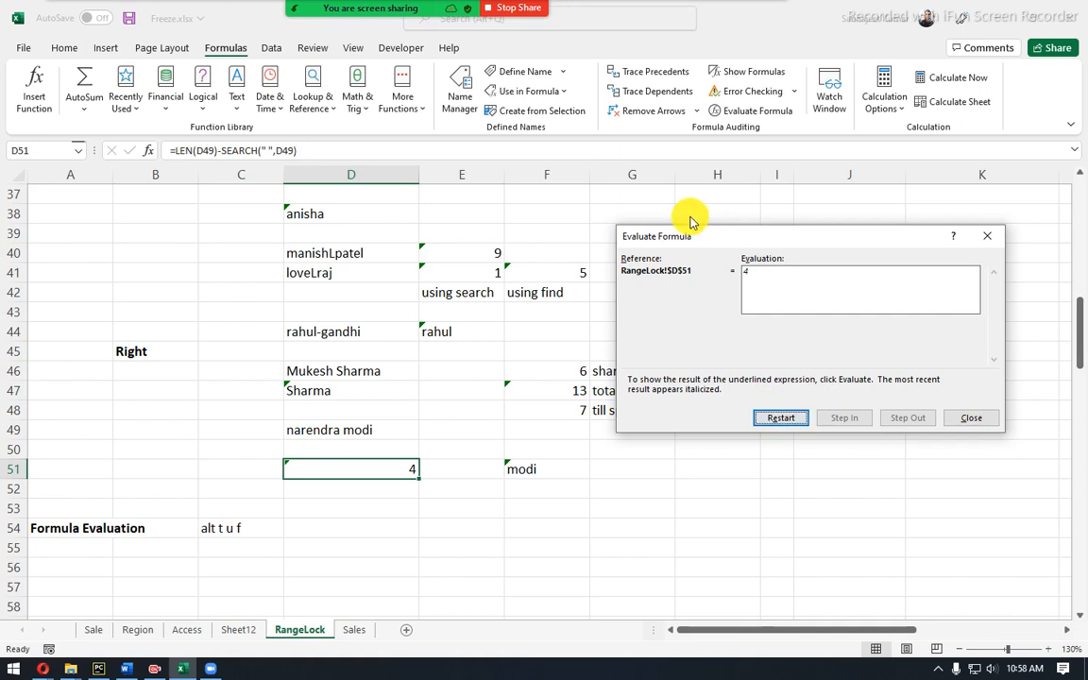
click(779, 421)
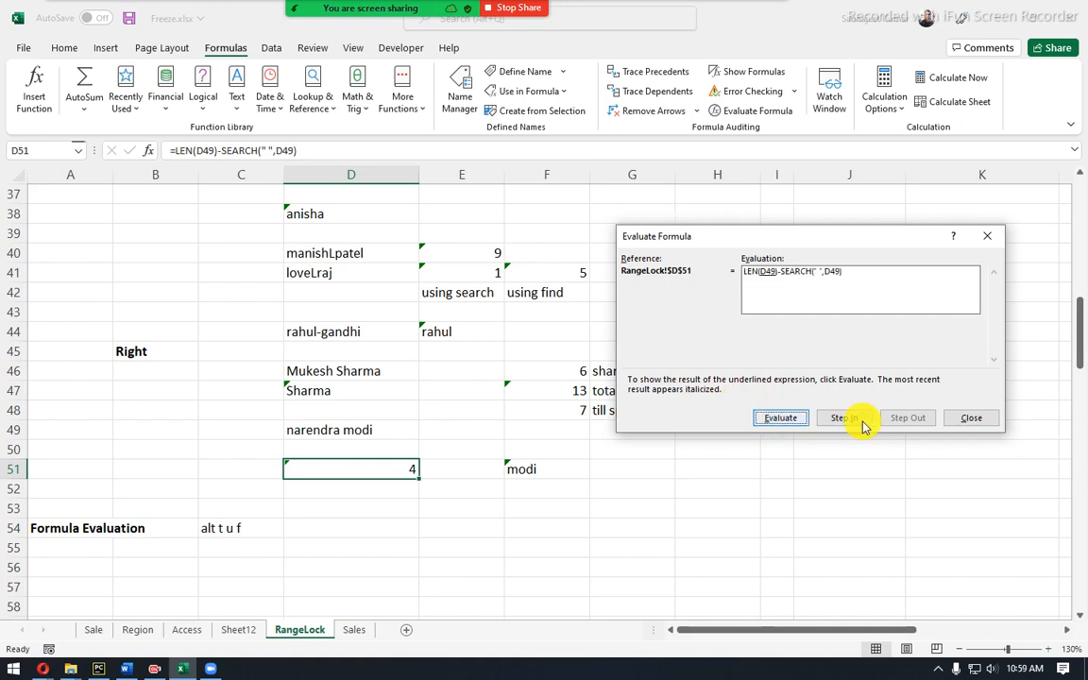
click(973, 419)
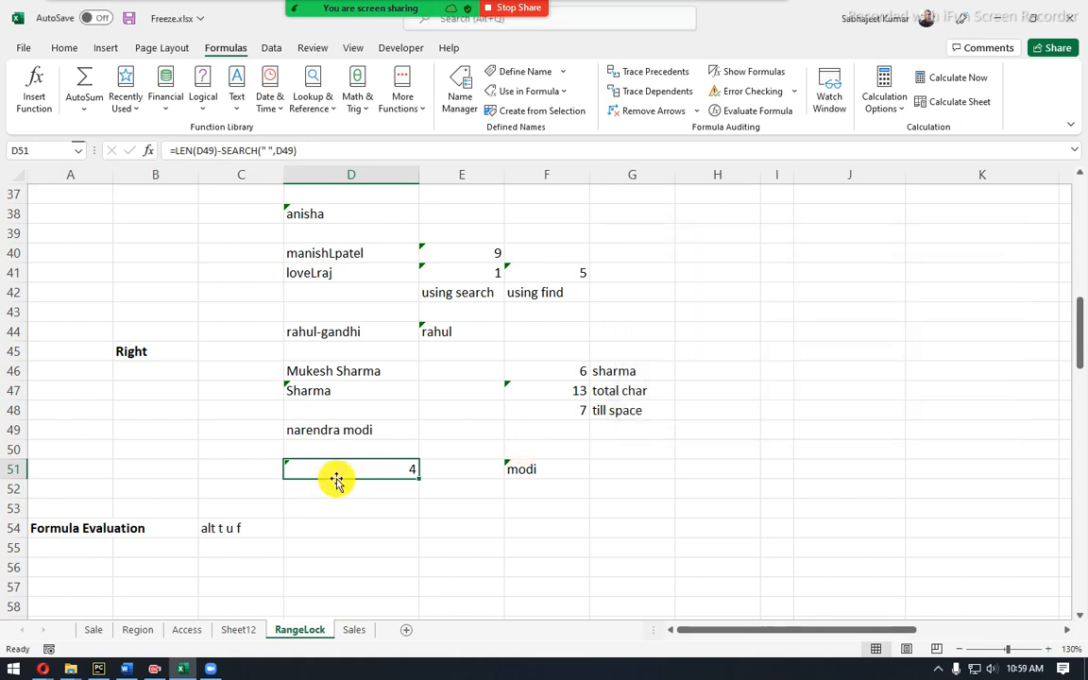
Review F51 and D51, then start and cancel a RIGHT formula in D52.
click(512, 471)
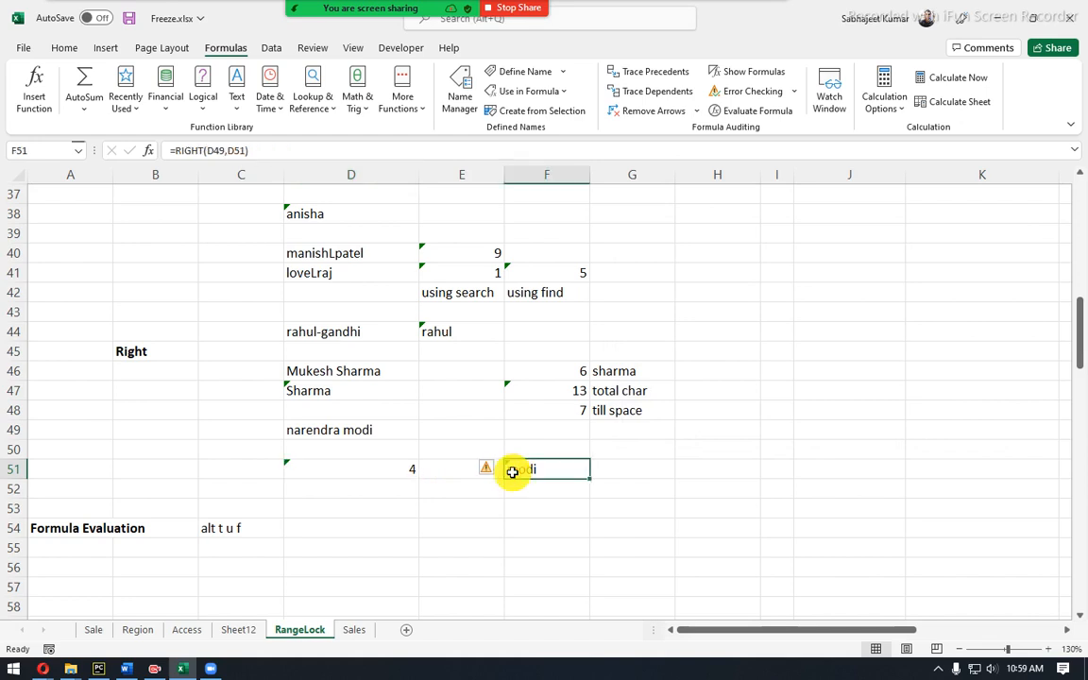
click(378, 494)
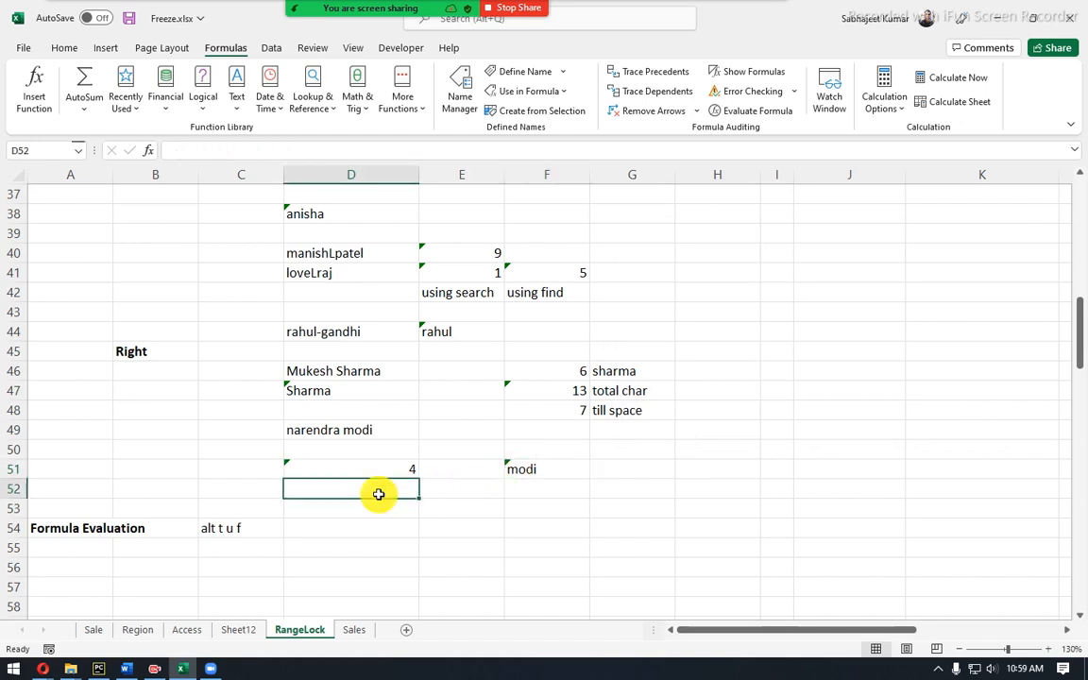
click(381, 469)
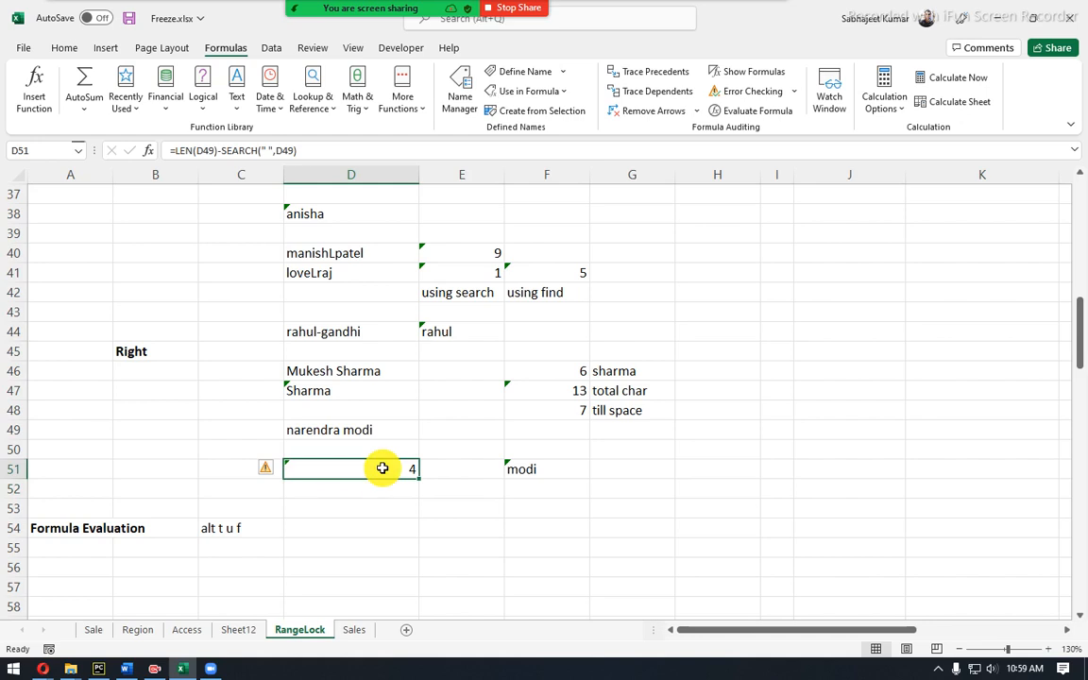
click(385, 489)
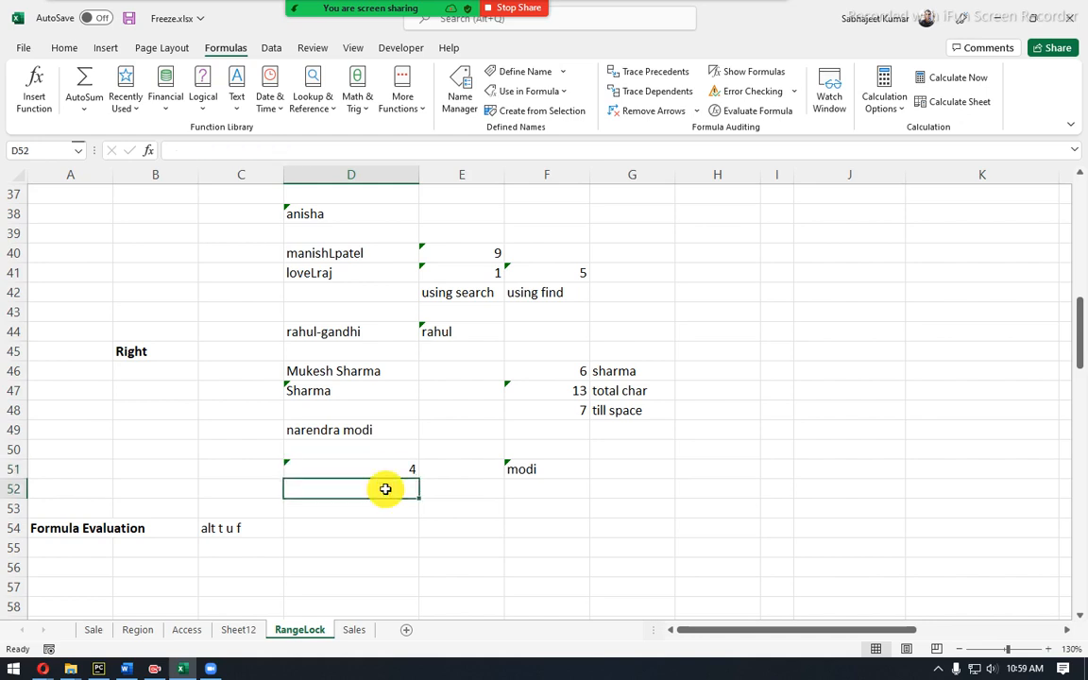
text(=)
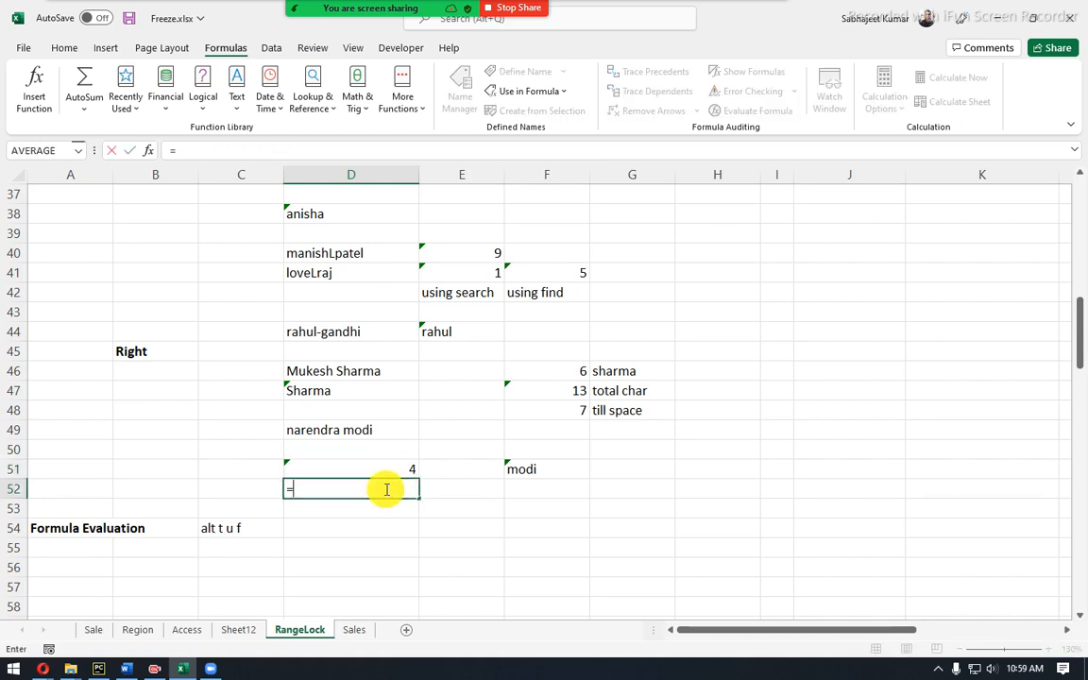
text(ri)
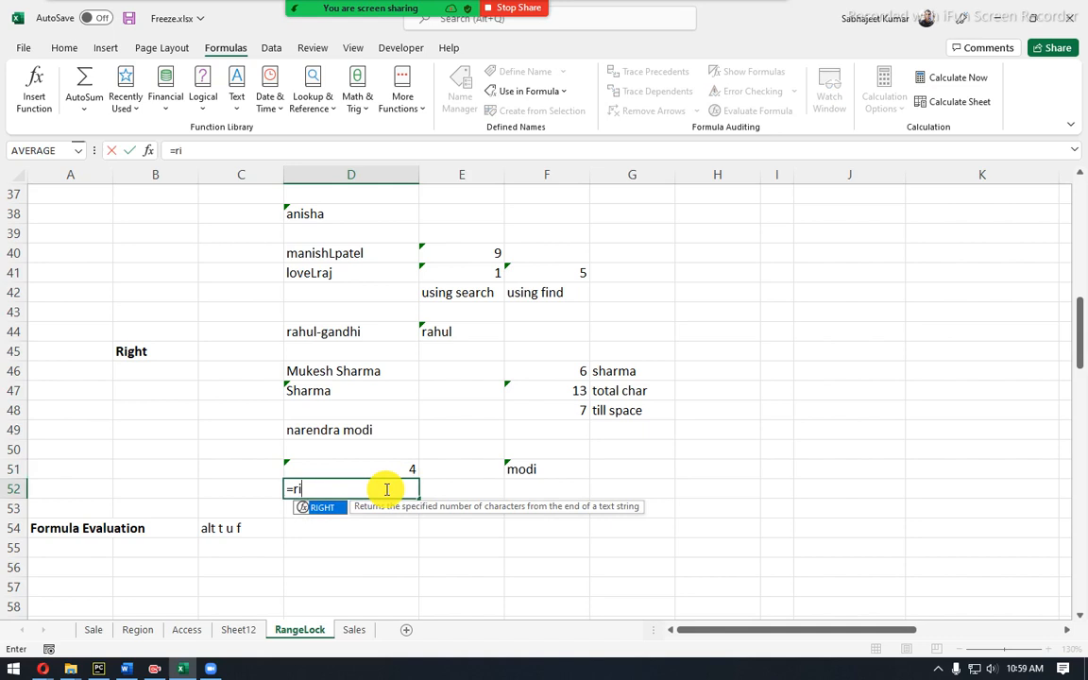
key(Tab)
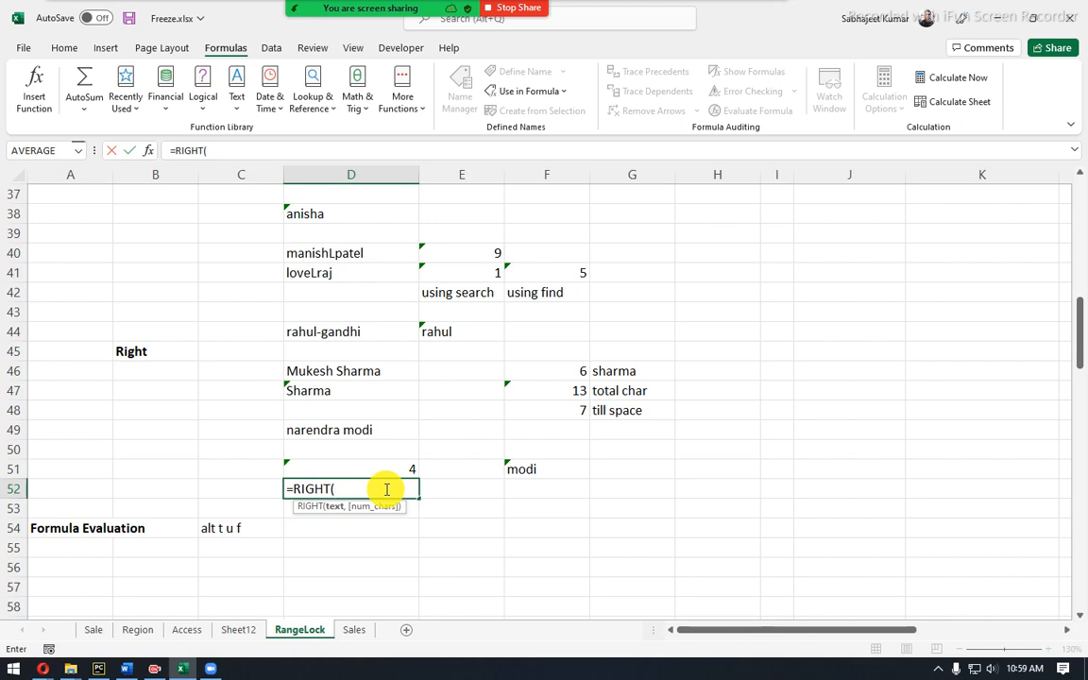
key(Escape)
Enter LEN(D49)-SEARCH(" ",D49) in D52.
text(=)
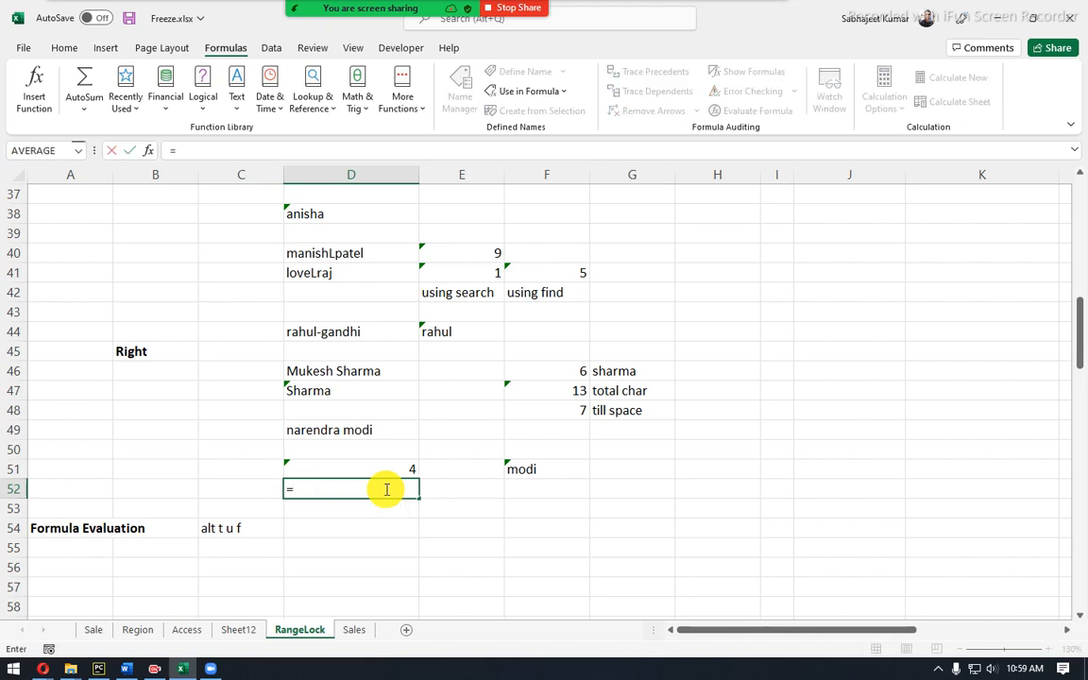
text(len()
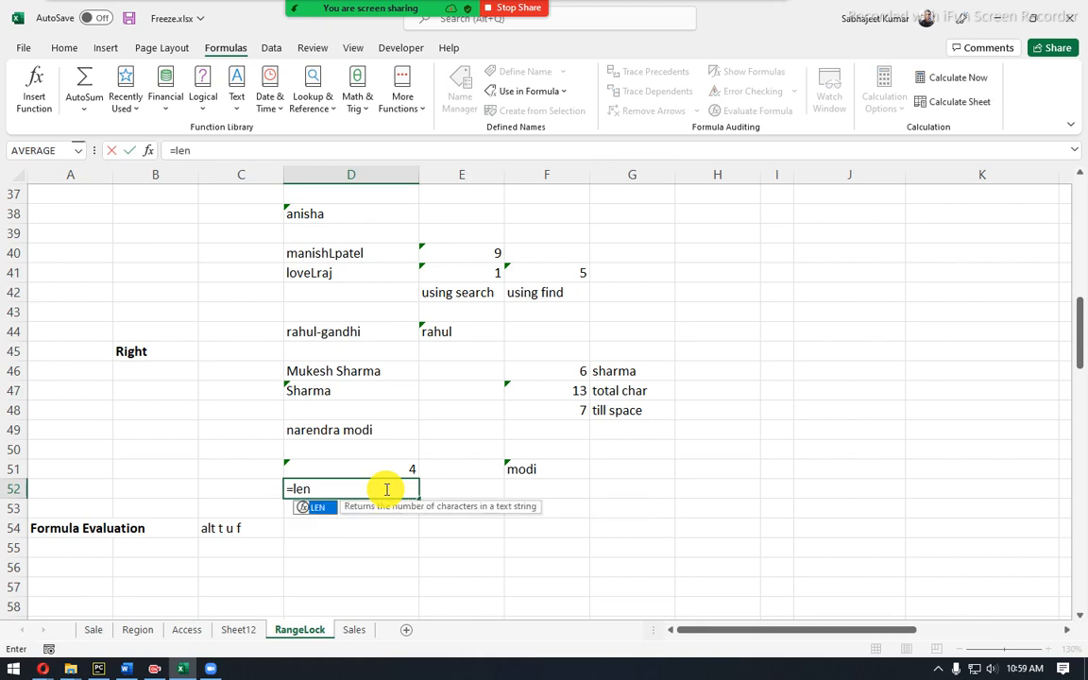
key(Up)
key(Up)
key(Up)
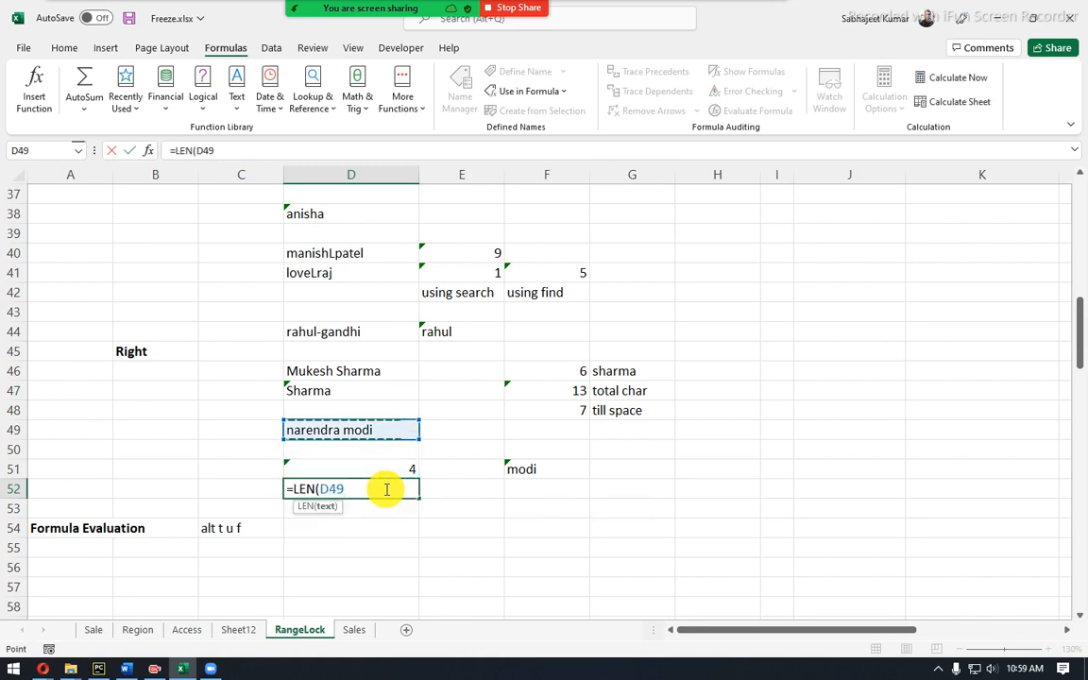
text()-)
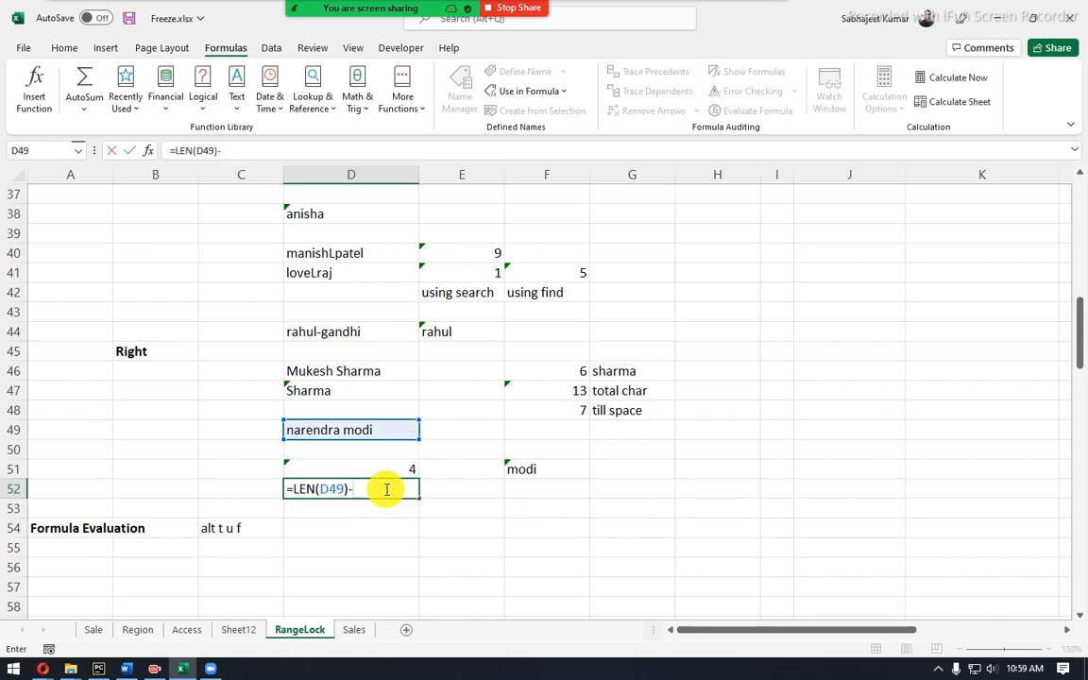
text(sear)
key(Tab)
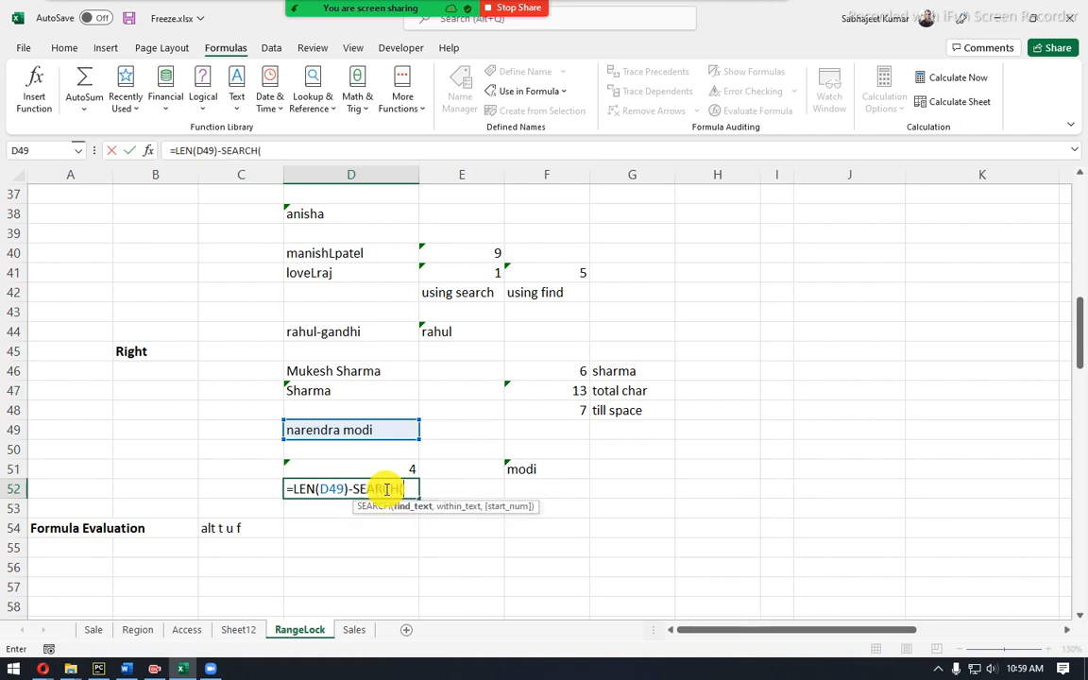
text(" ",)
key(Up)
key(Up)
key(Up)
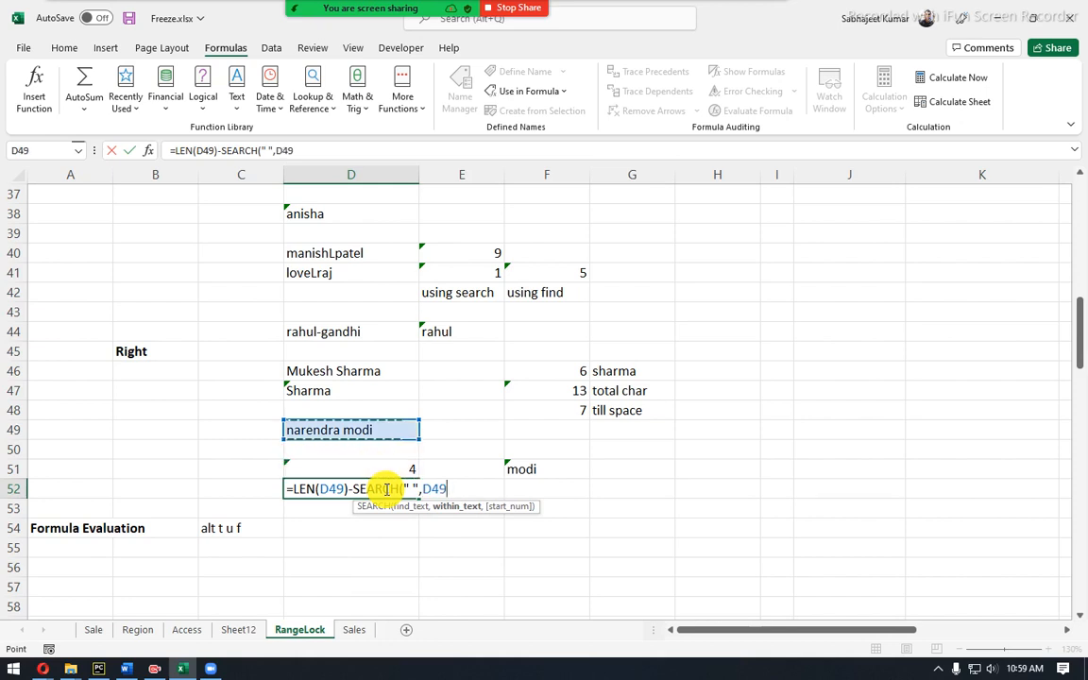
text())
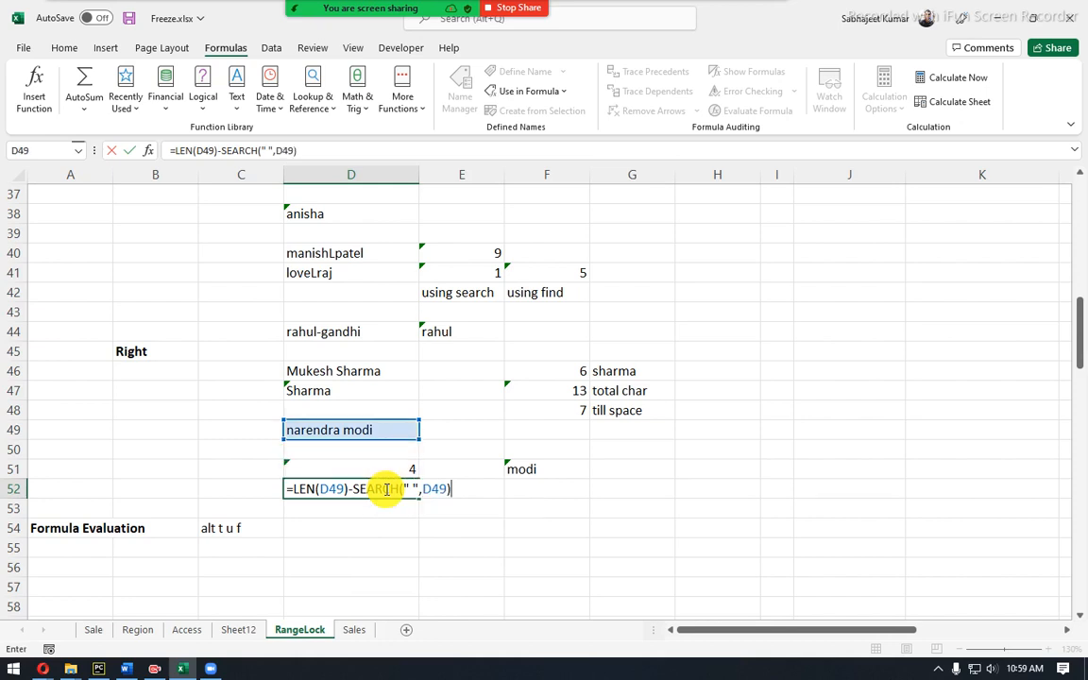
Wrap D52's formula as =RIGHT(D49,LEN(D49)-SEARCH(" ",D49)), returning the surname.
click(177, 150)
click(188, 152)
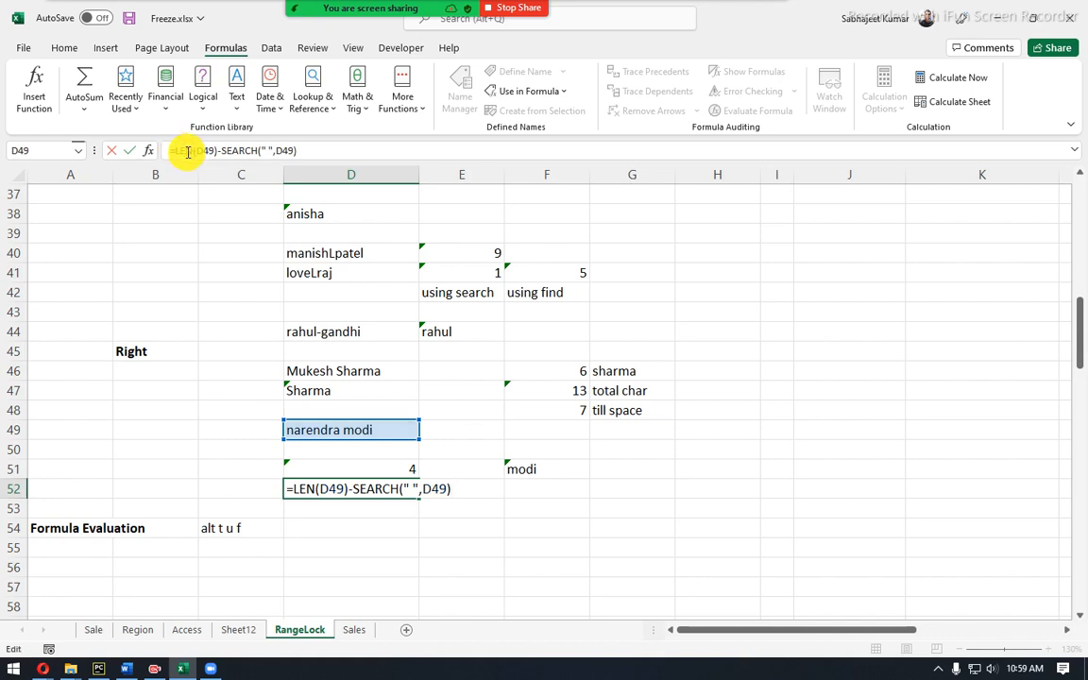
text(righ)
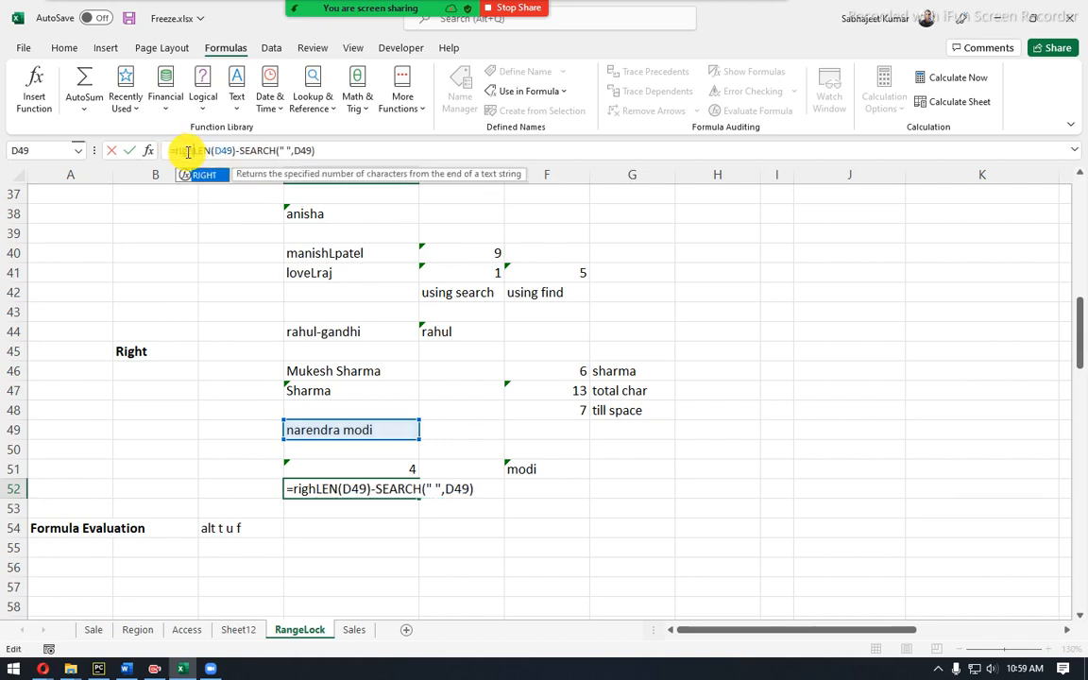
text(t)
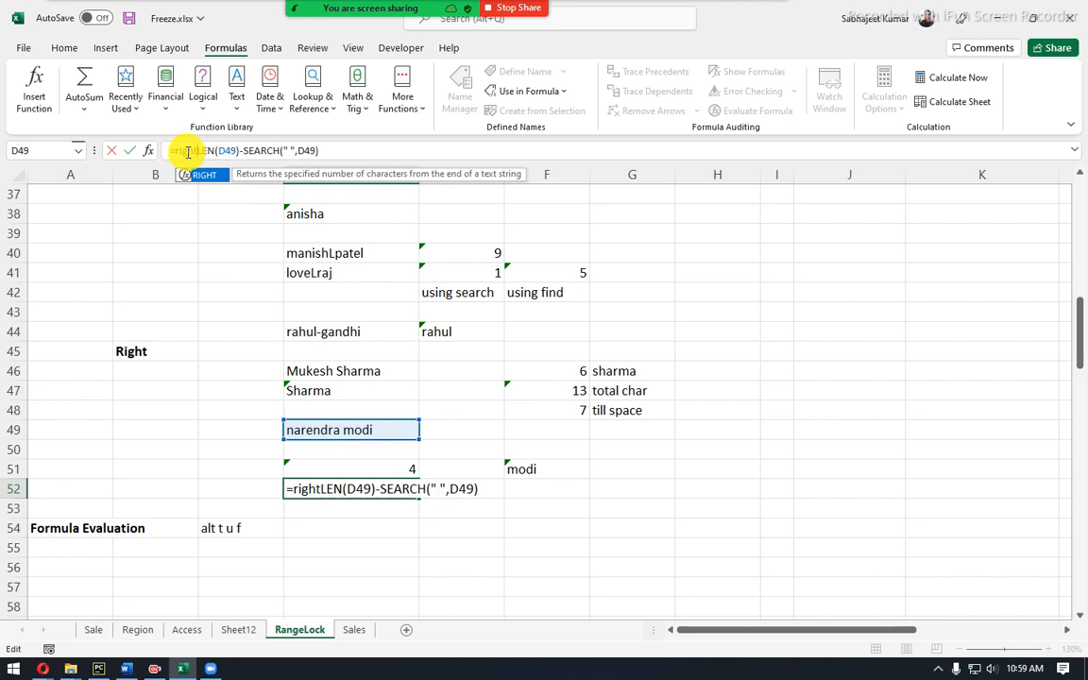
text(()
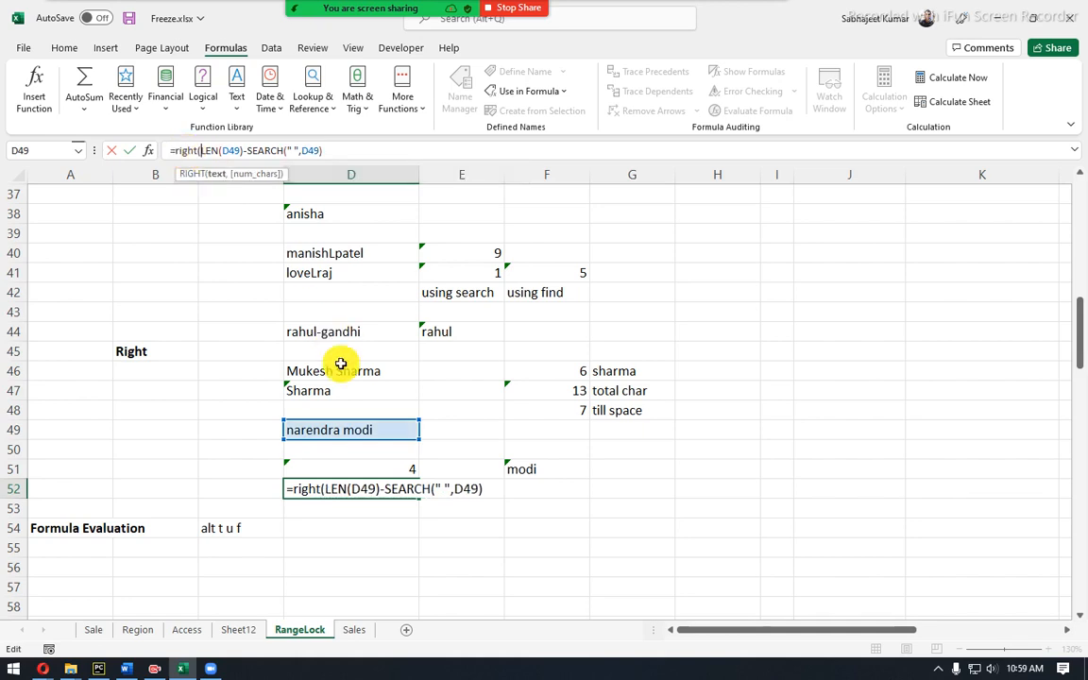
click(335, 427)
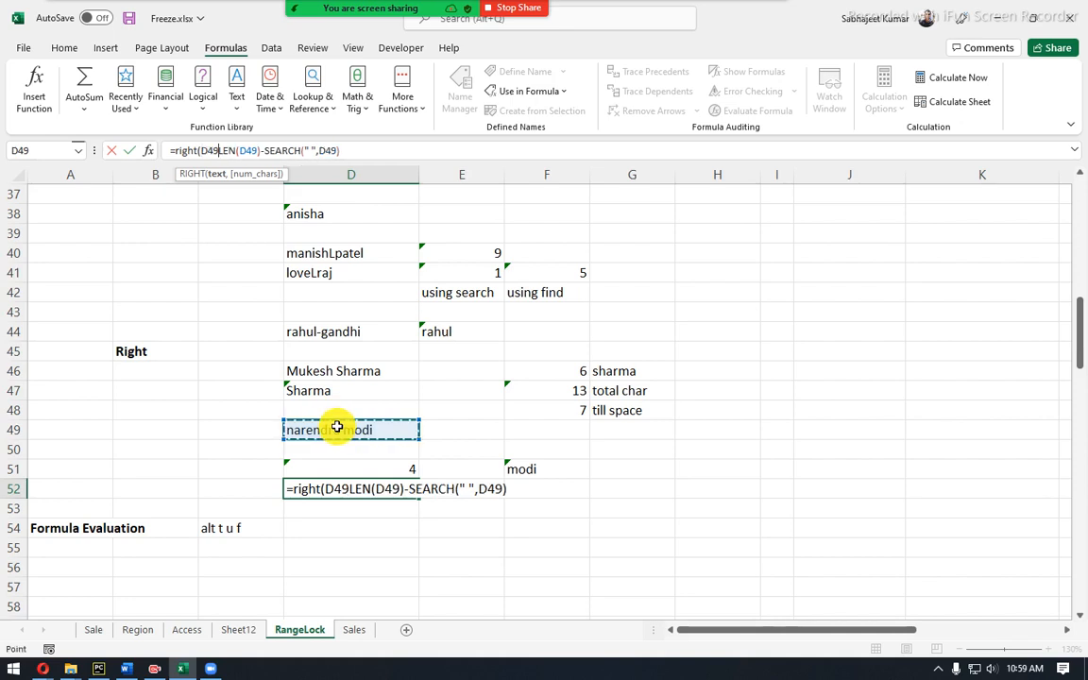
text(,)
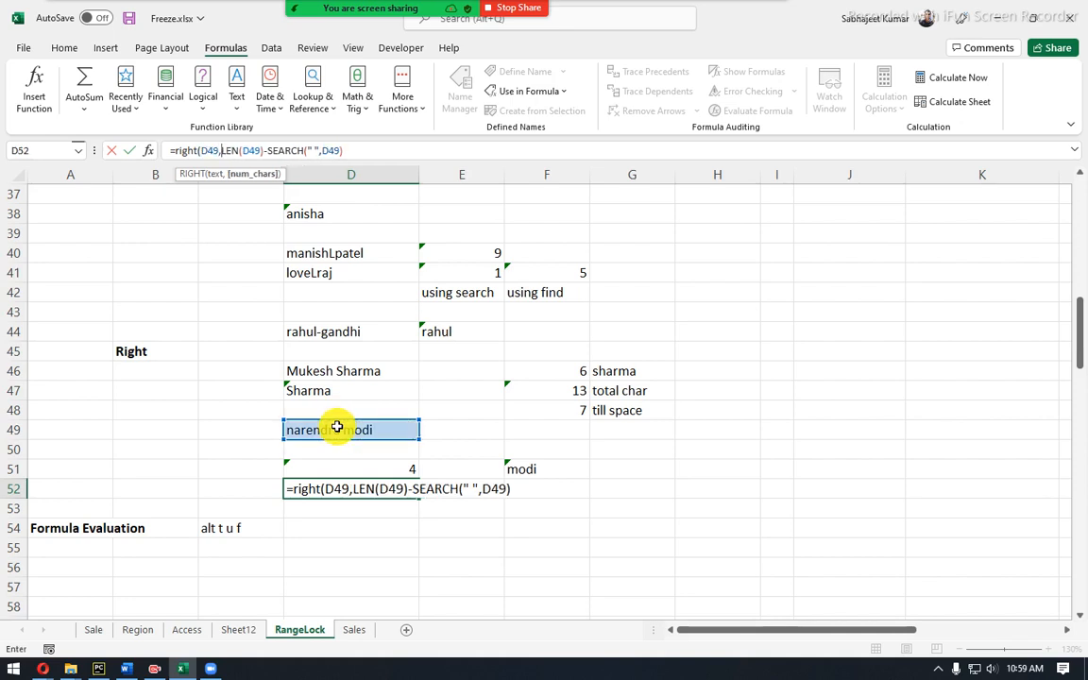
key(Return)
key(Return)
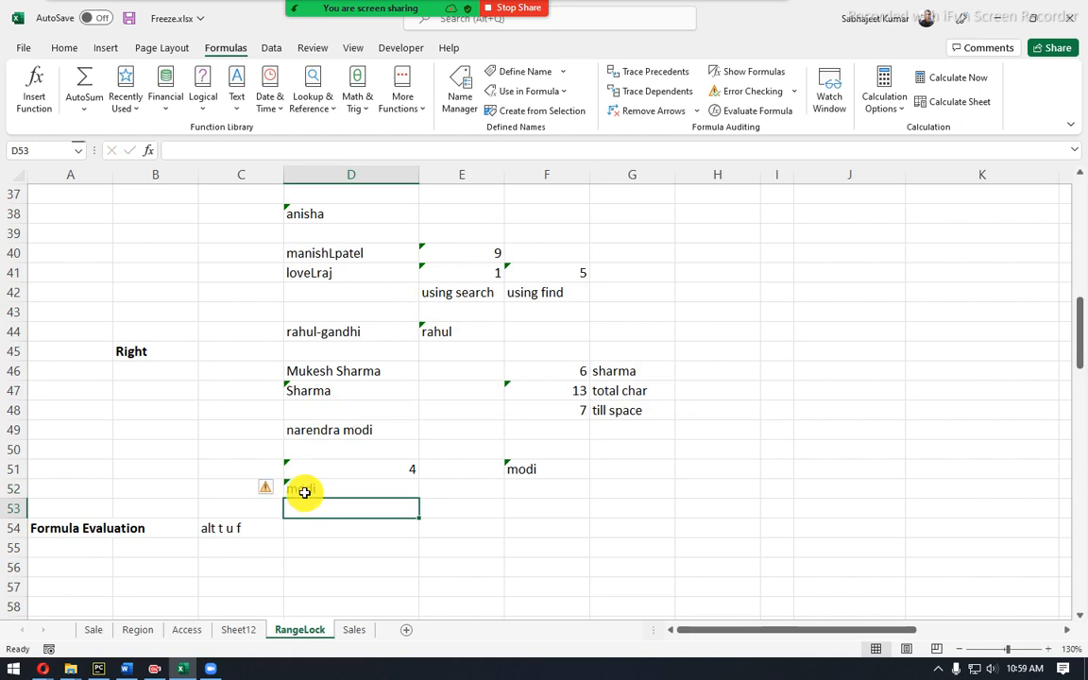
click(305, 490)
click(337, 433)
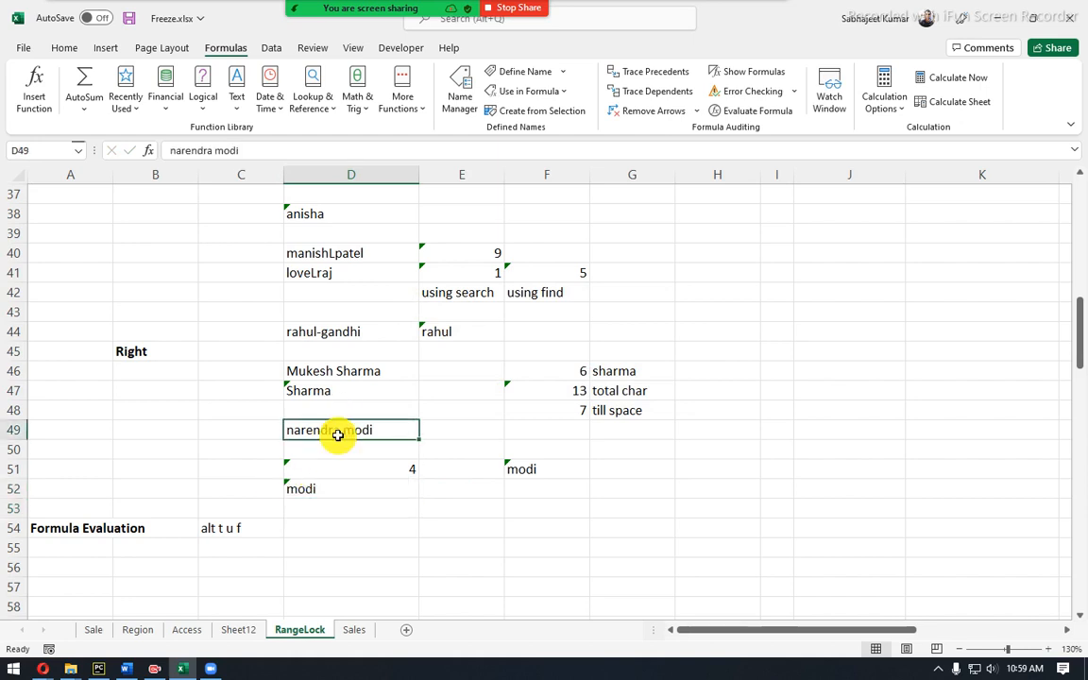
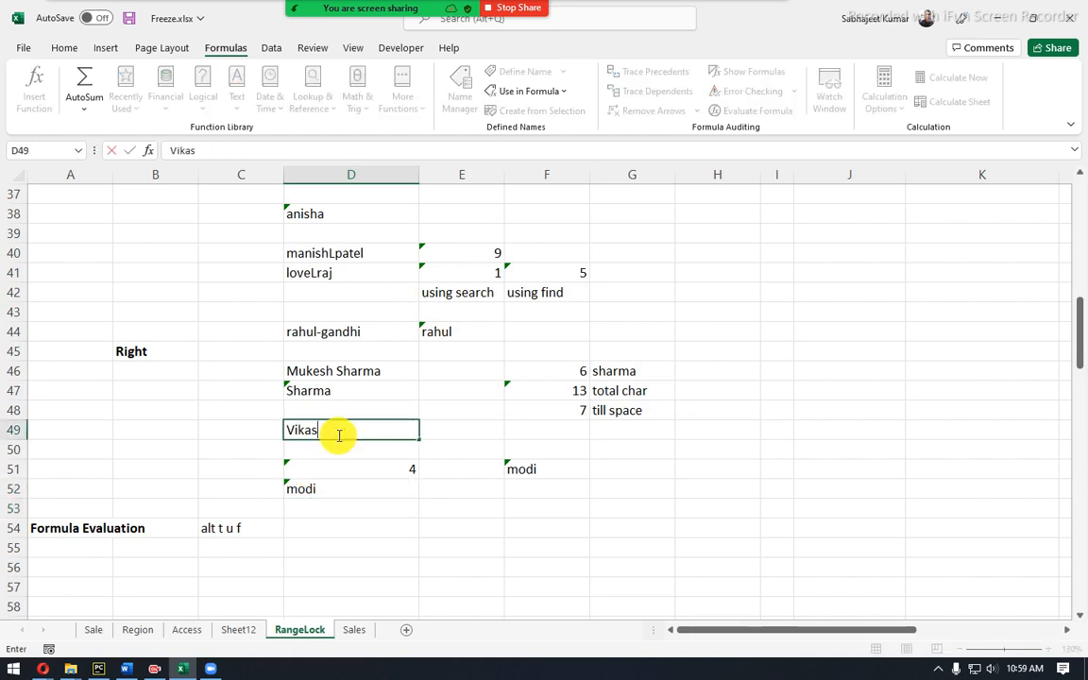
Enter a new two-word full name in D49, check D51 and D52, and start a LEN formula in F53.
key(Return)
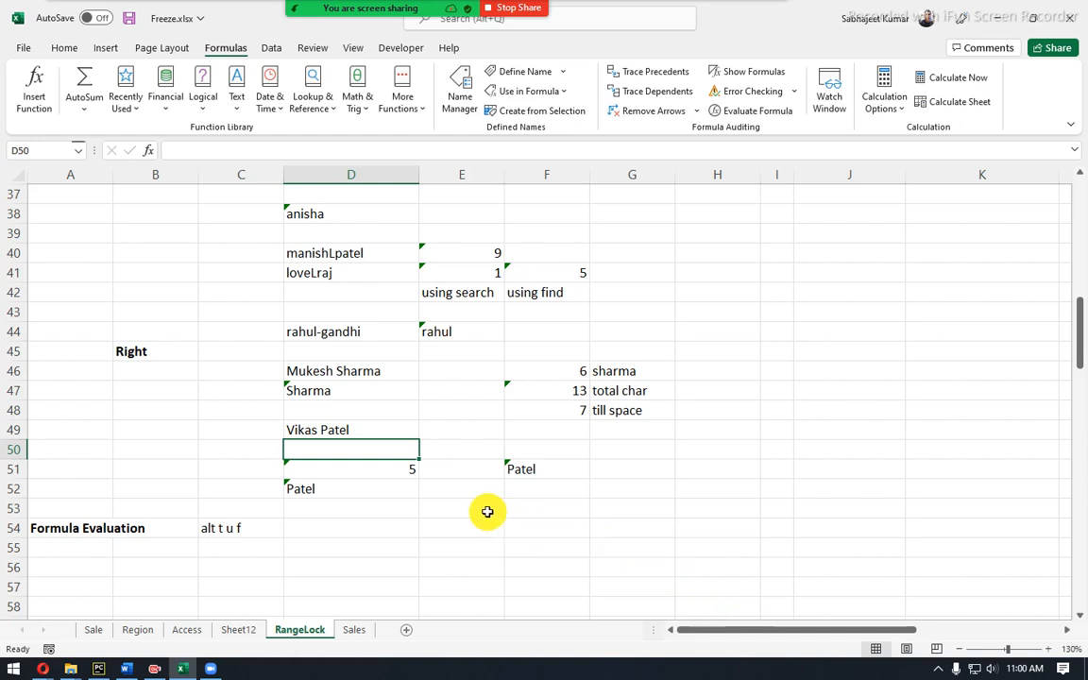
click(337, 469)
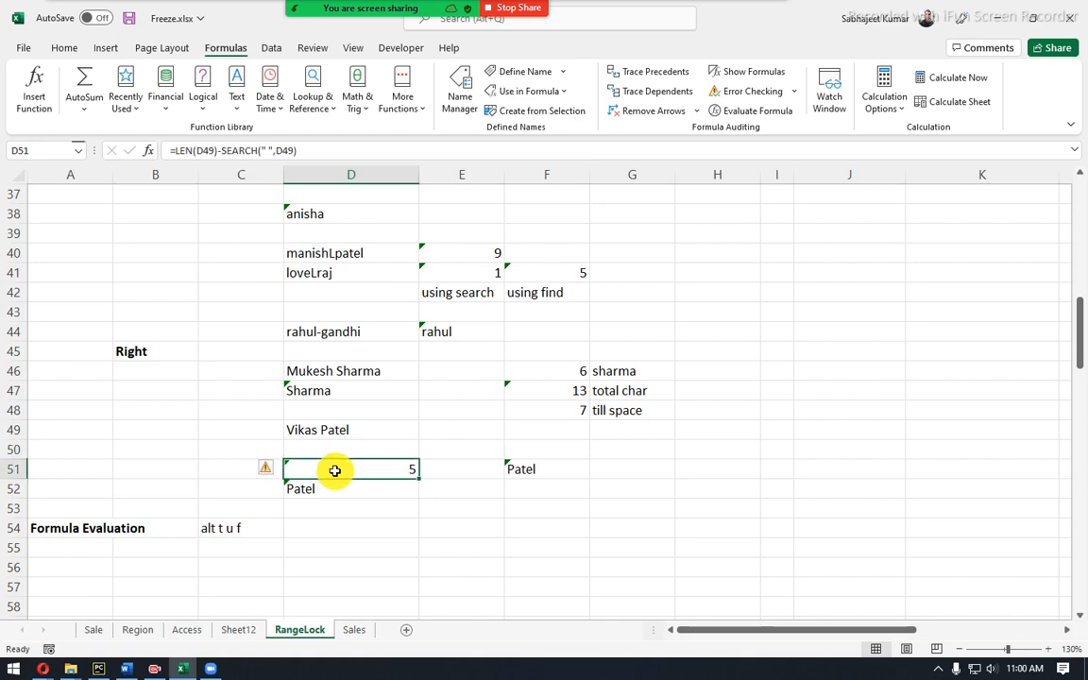
click(328, 491)
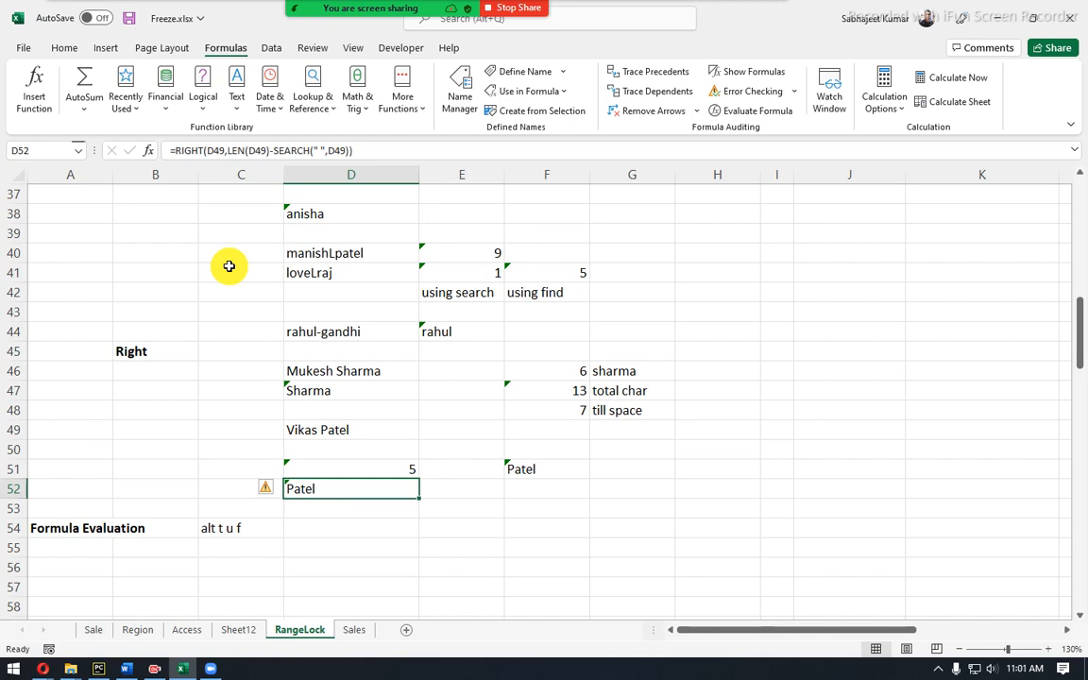
click(570, 515)
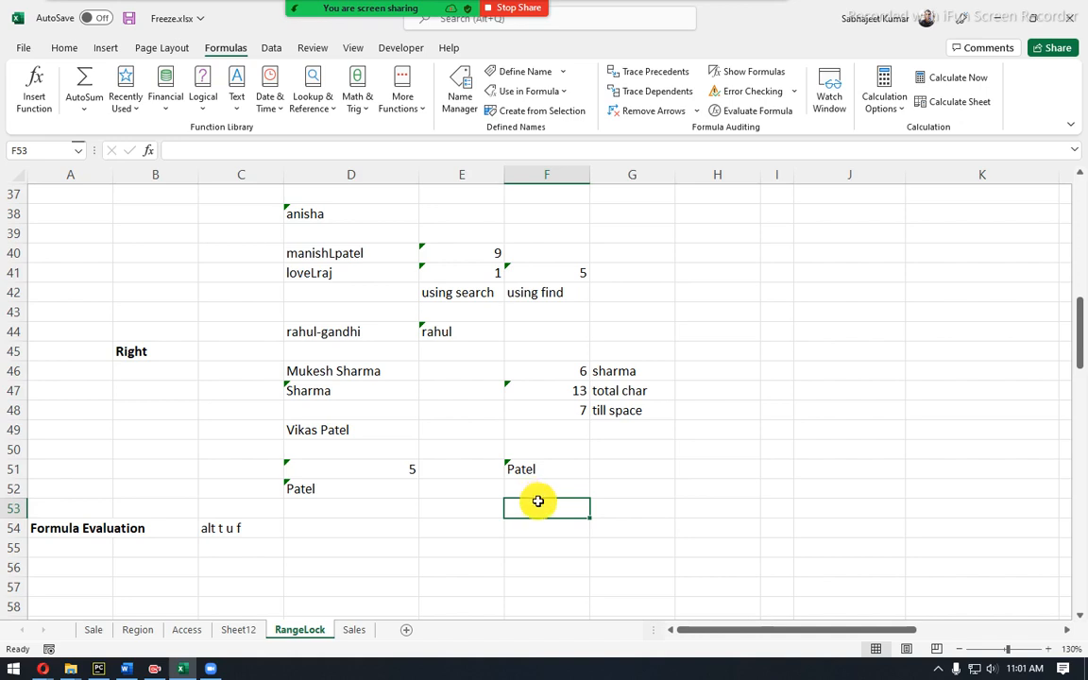
text(=len)
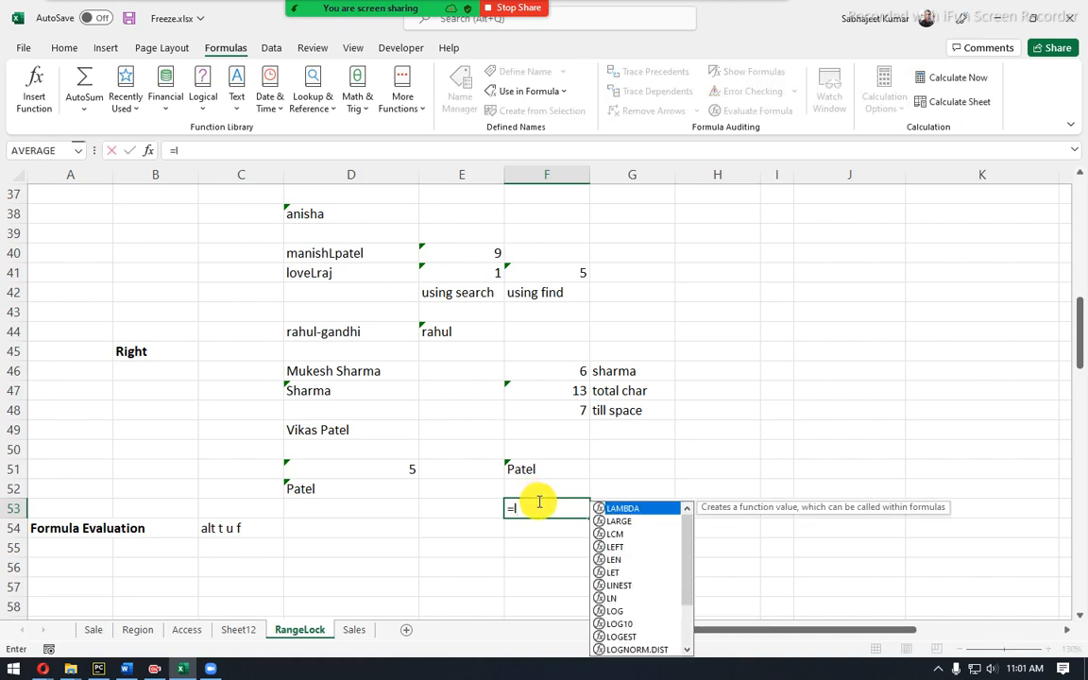
Complete =LEN(F51) in F53, confirming the extracted surname is 5 characters long.
key(Tab)
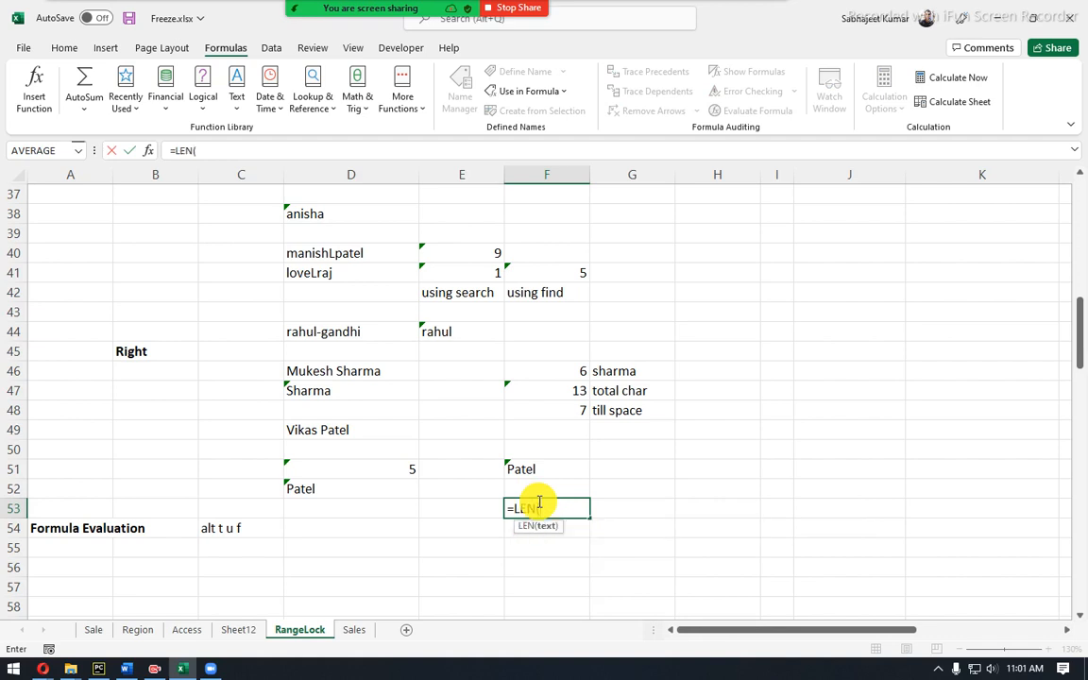
key(Up)
key(Up)
key(Return)
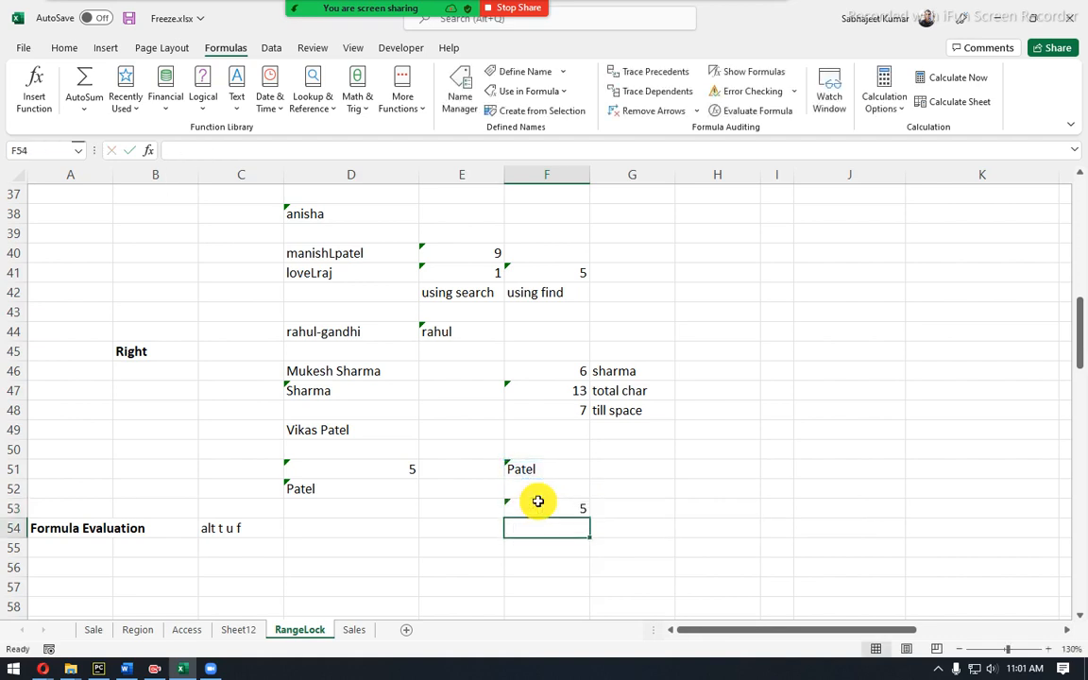
click(537, 502)
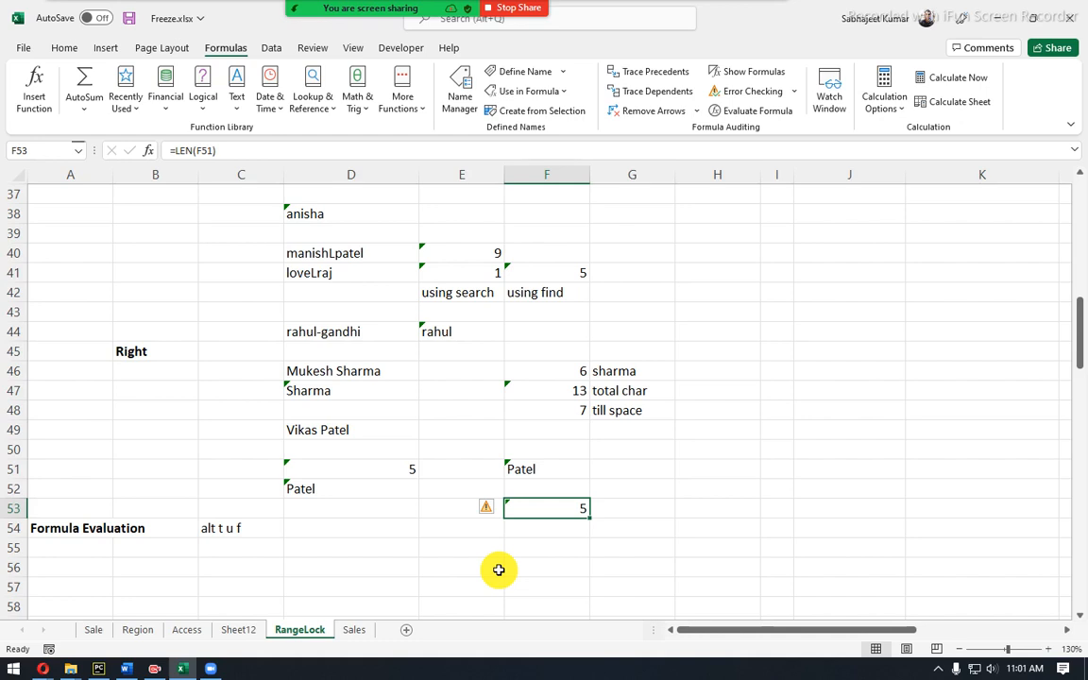
click(337, 437)
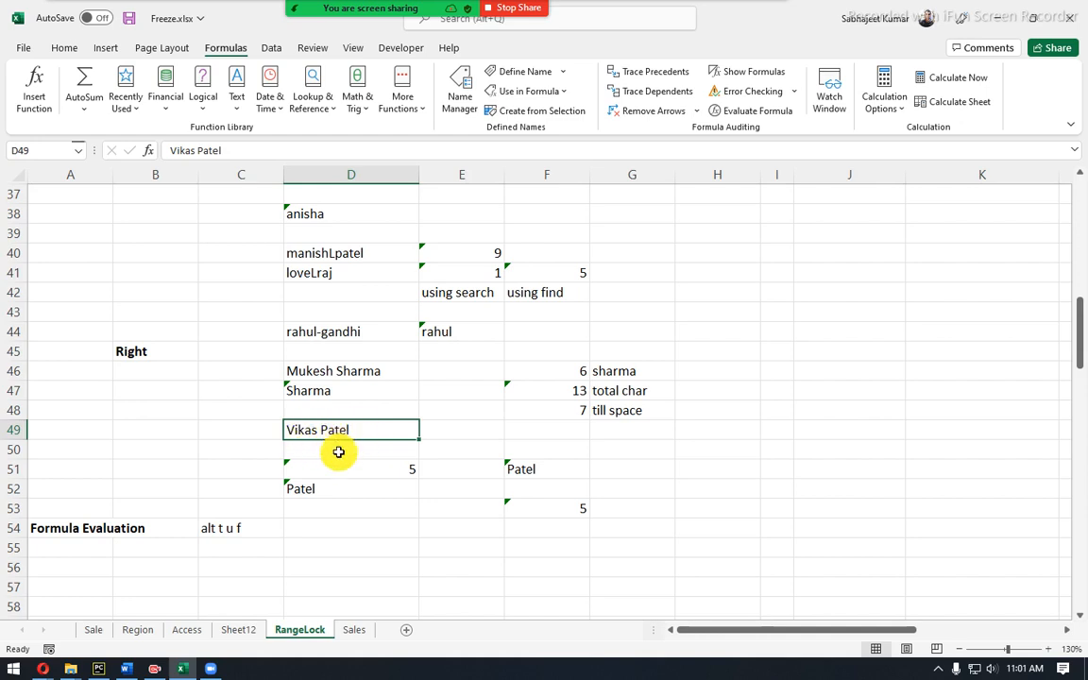
Enter the test values 11 in D55 and 6 in D56 under Formula Evaluation.
click(351, 532)
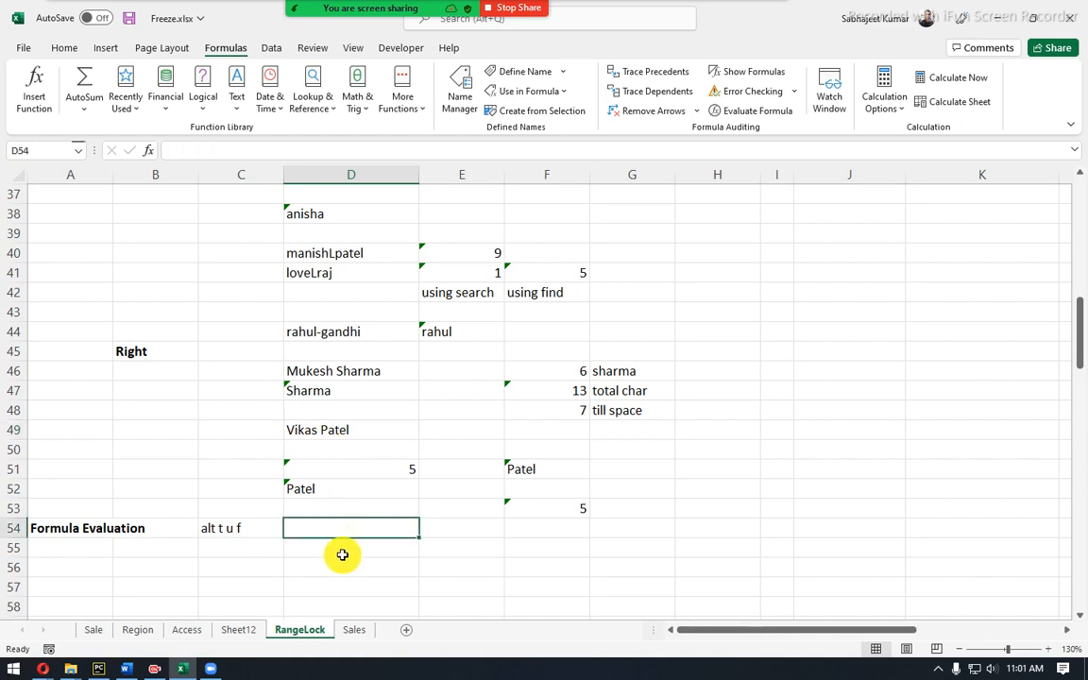
click(342, 548)
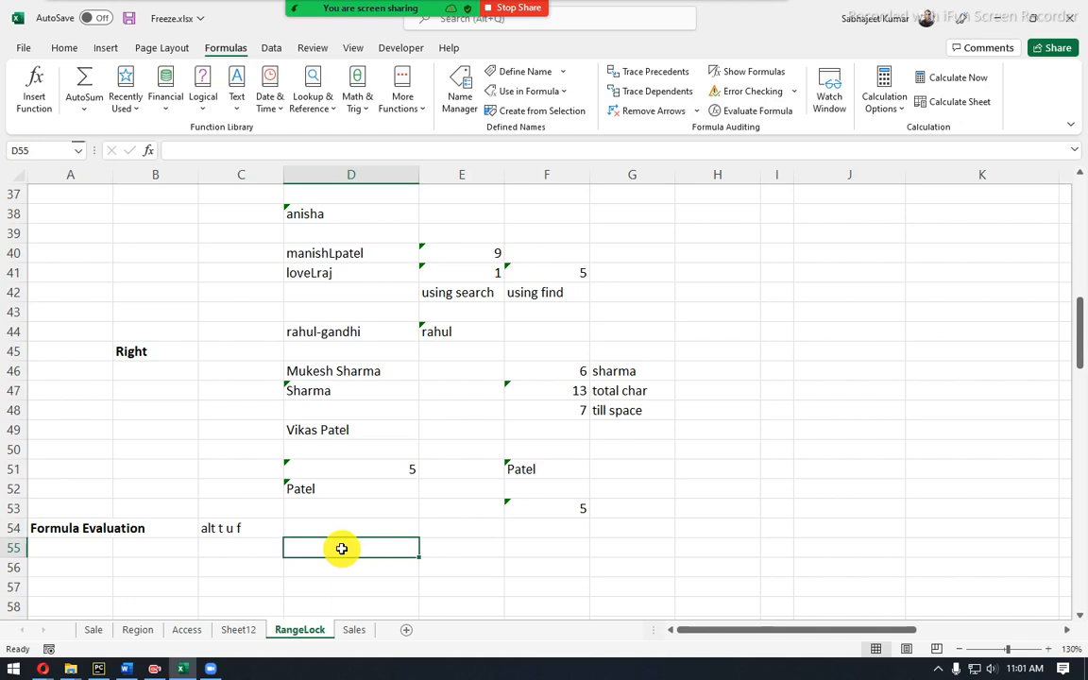
text(11)
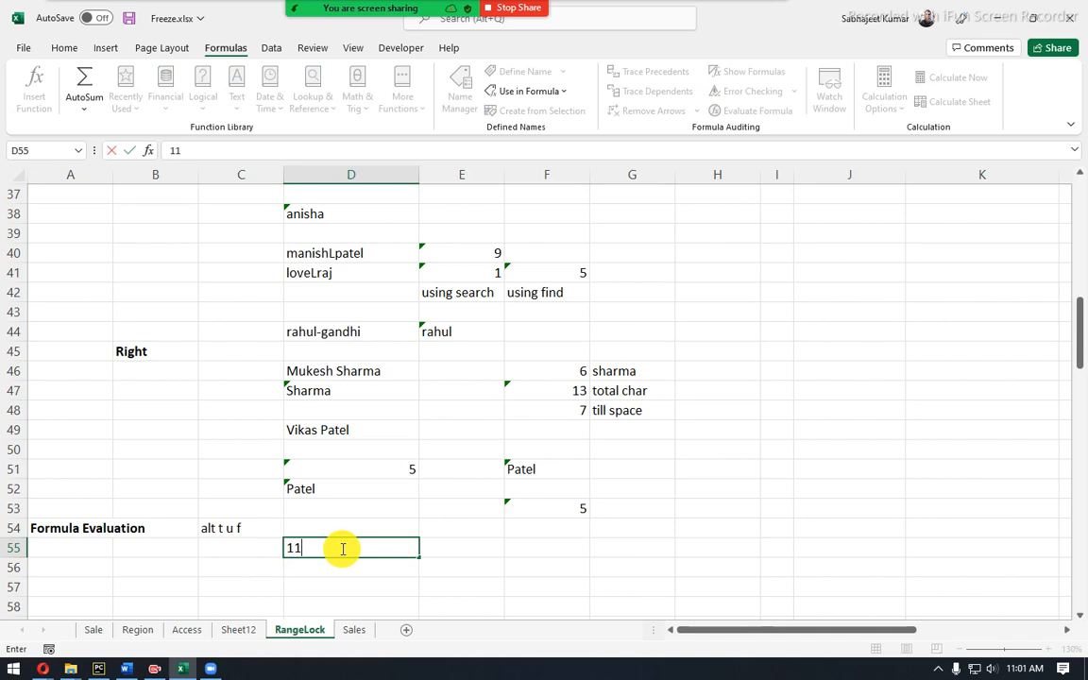
key(Return)
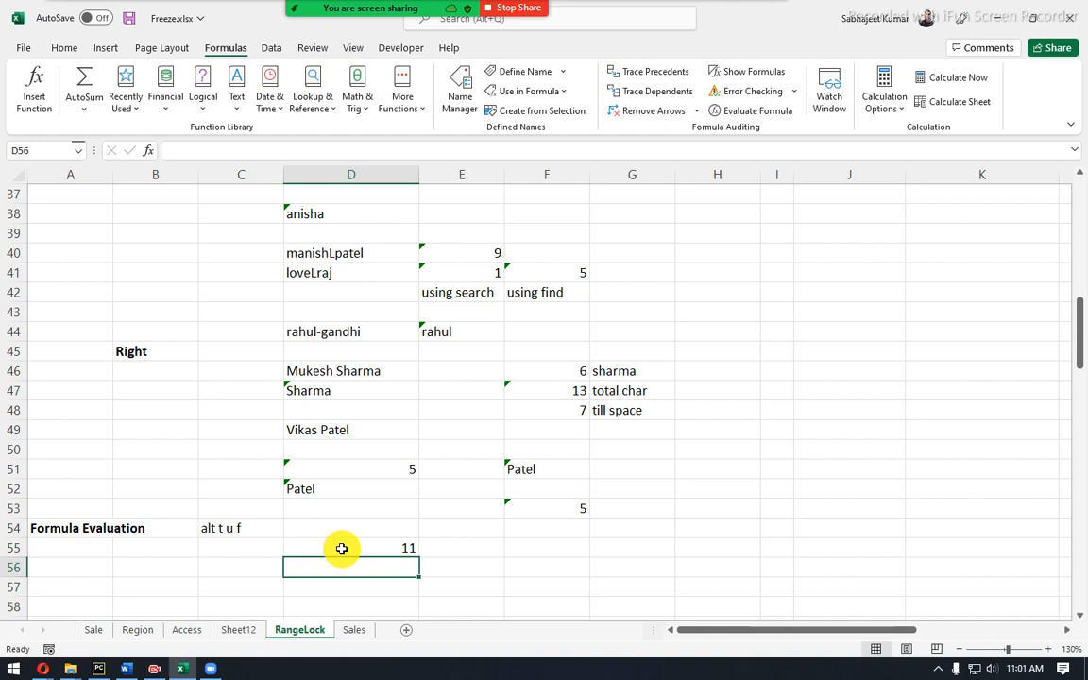
text(6)
key(Return)
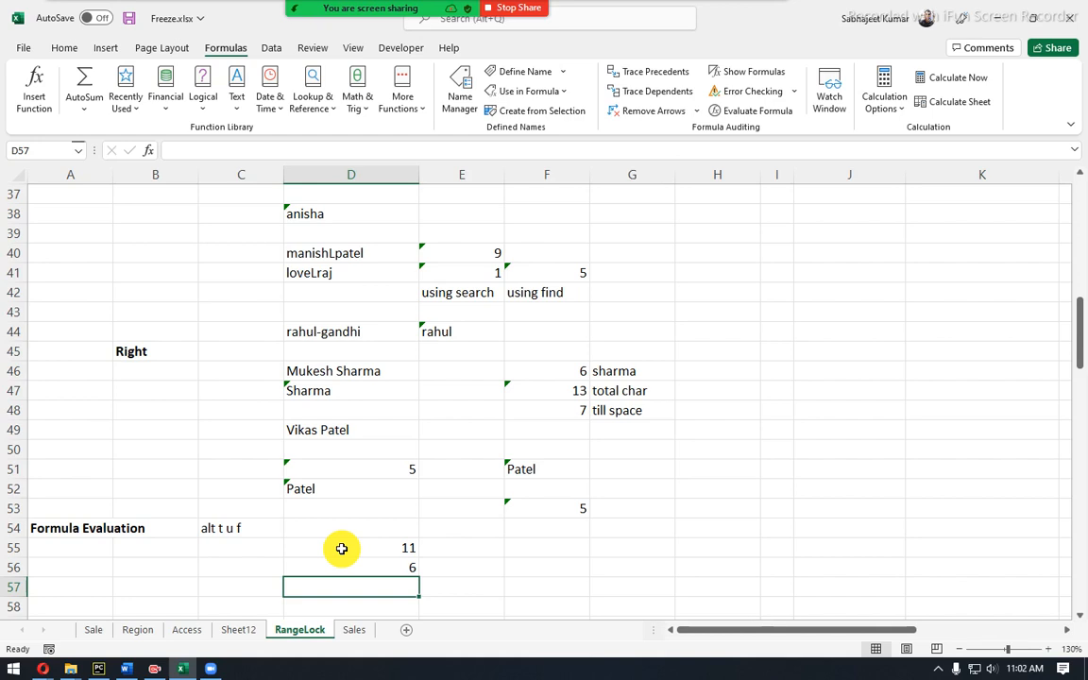
Enter =D55-D56 in D57, returning 5.
text(=)
key(Up)
key(Up)
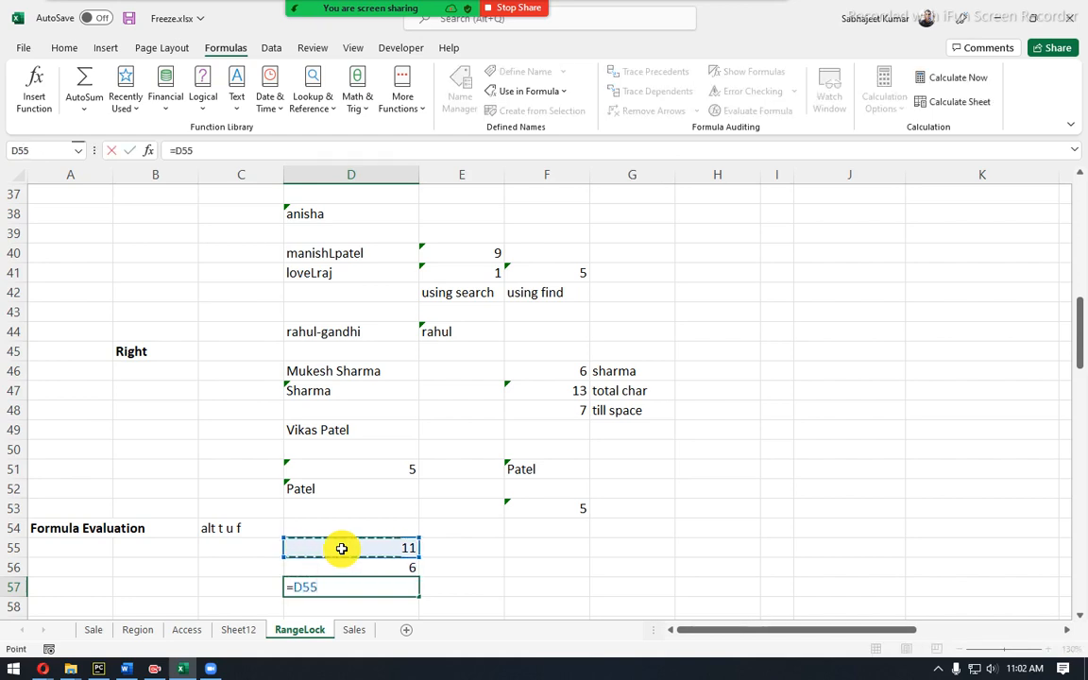
text(-)
key(Up)
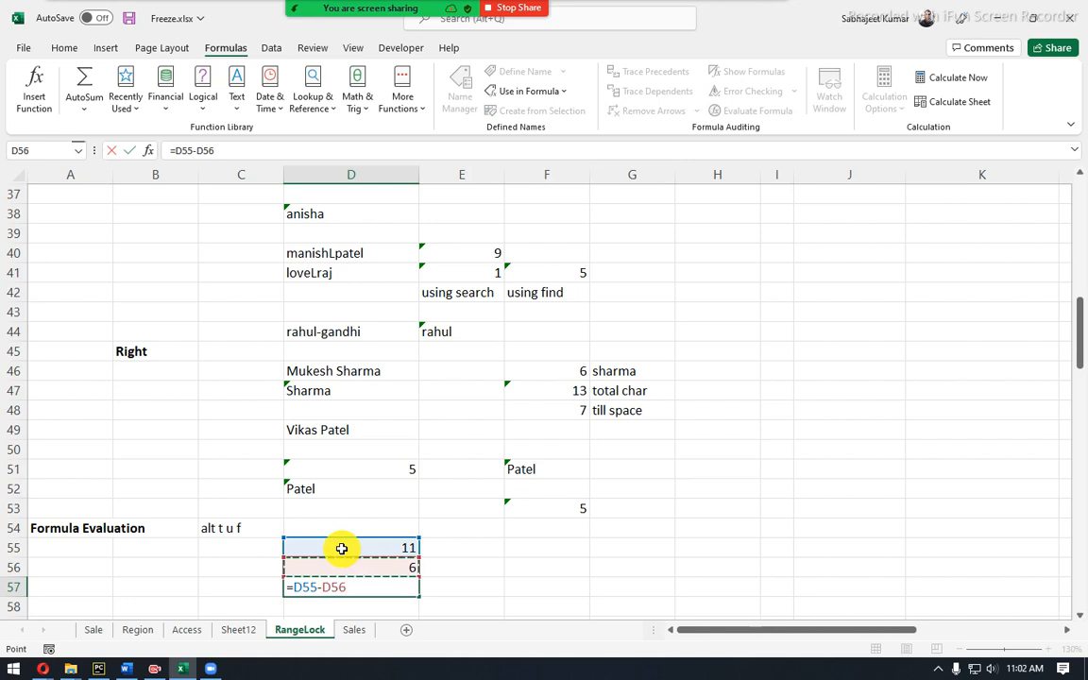
key(Return)
key(Up)
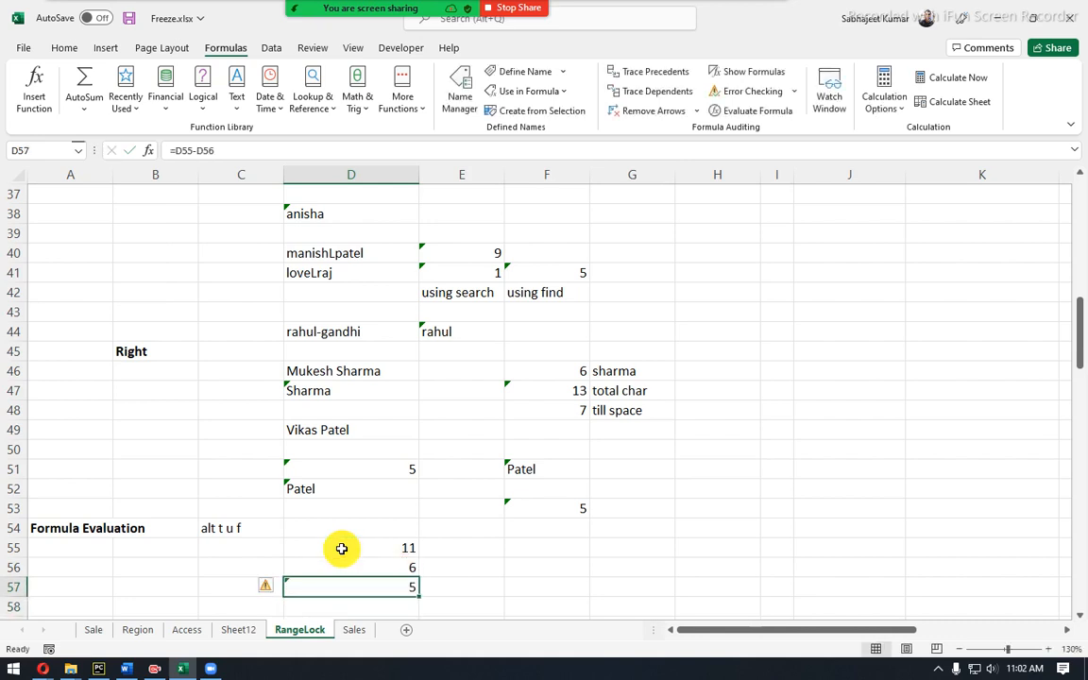
click(341, 549)
click(337, 485)
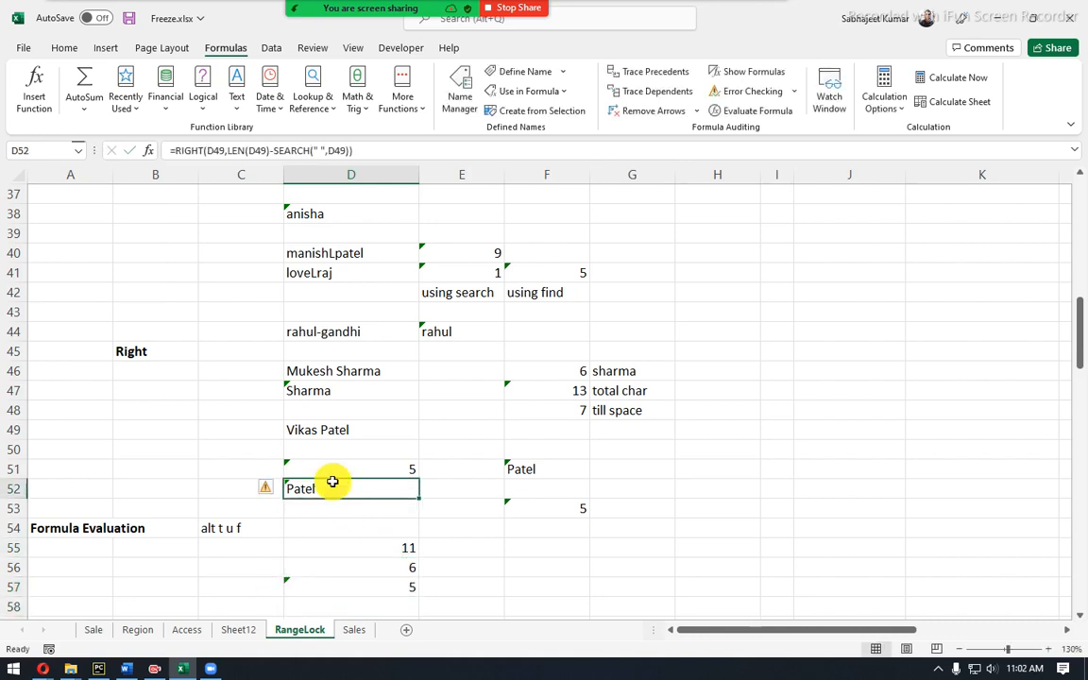
drag(226, 150, 271, 149)
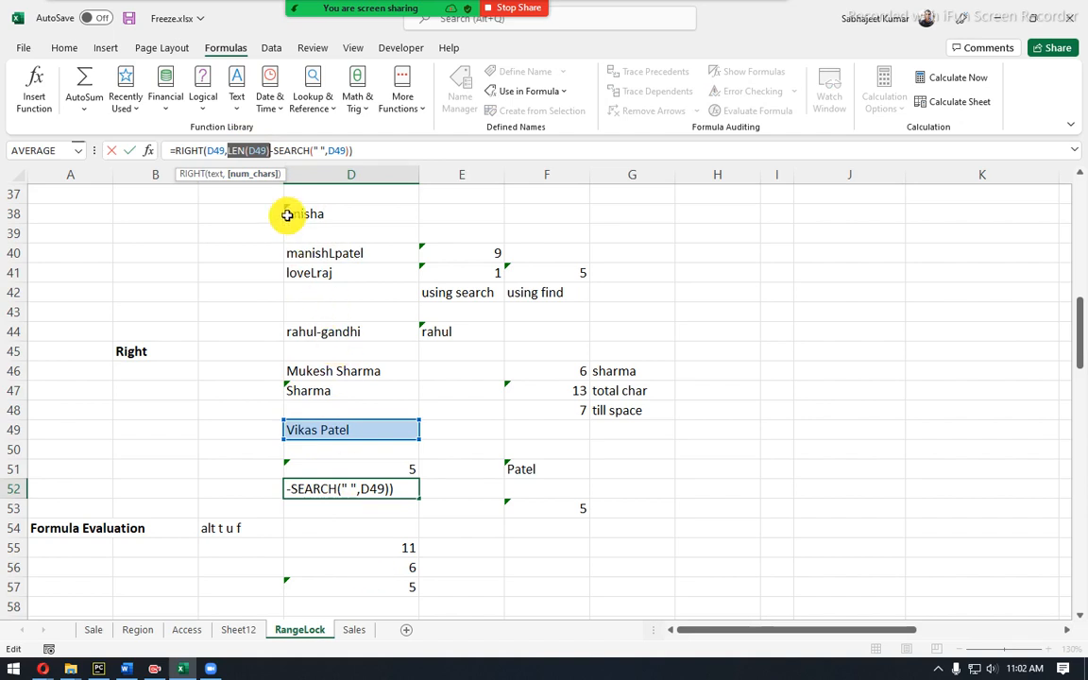
drag(274, 151, 354, 152)
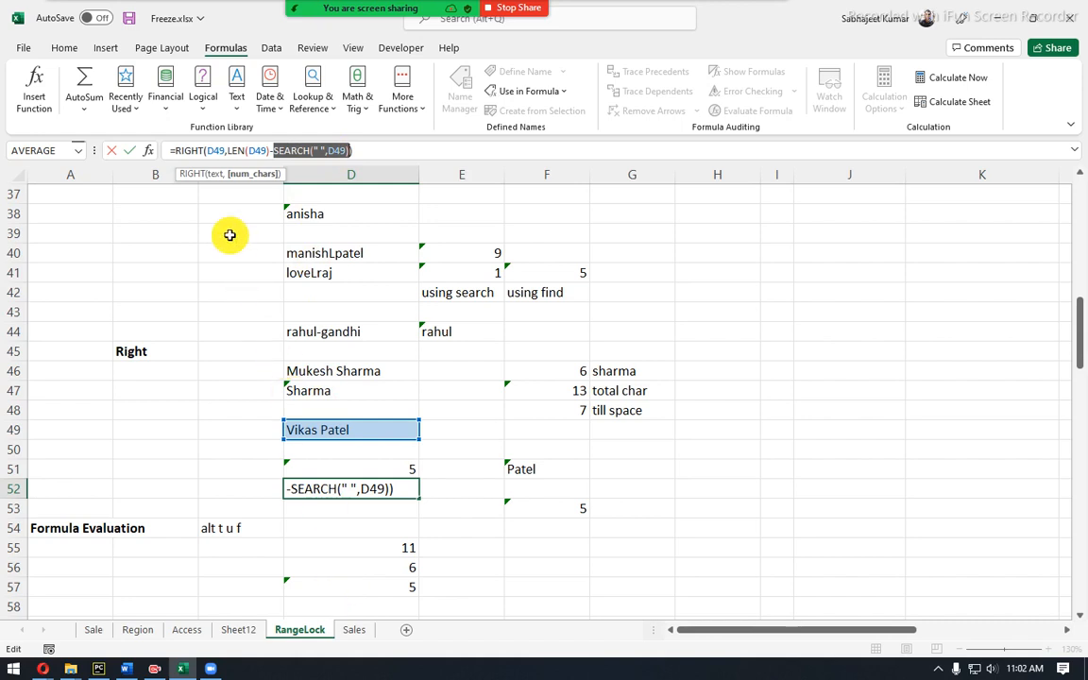
drag(228, 151, 347, 156)
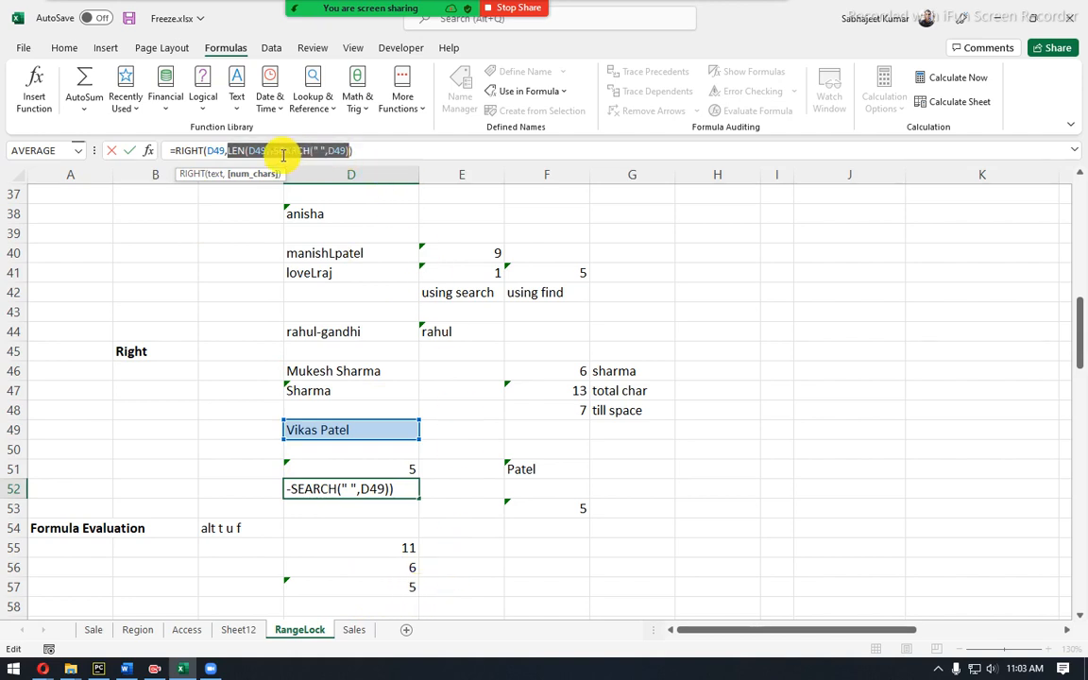
drag(247, 150, 210, 150)
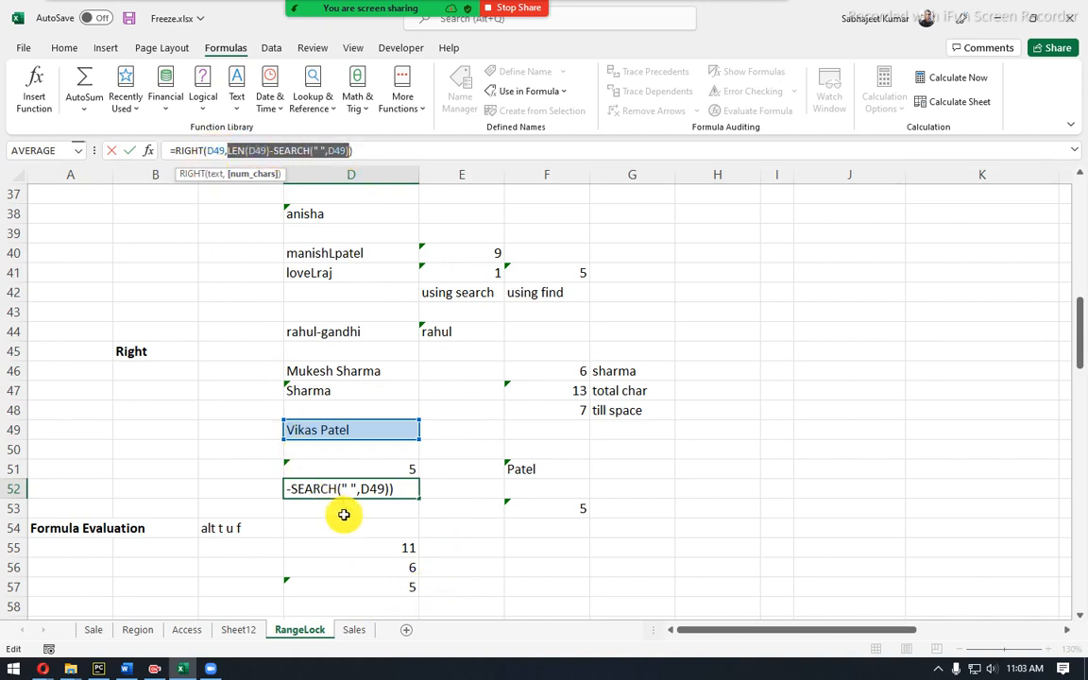
key(Return)
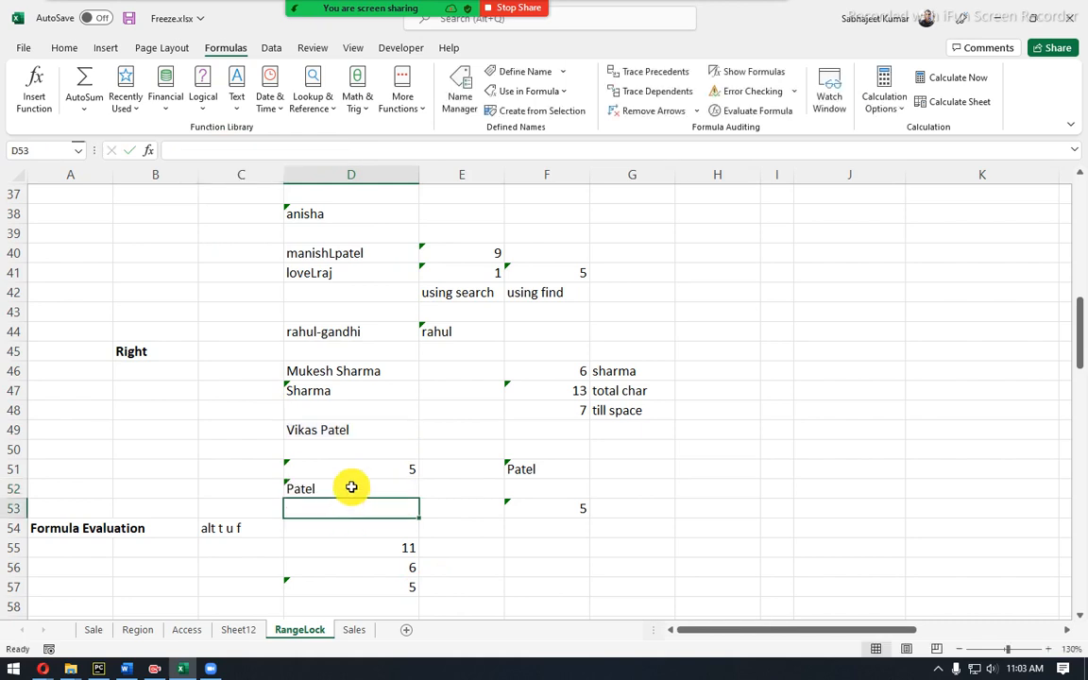
click(351, 487)
click(347, 425)
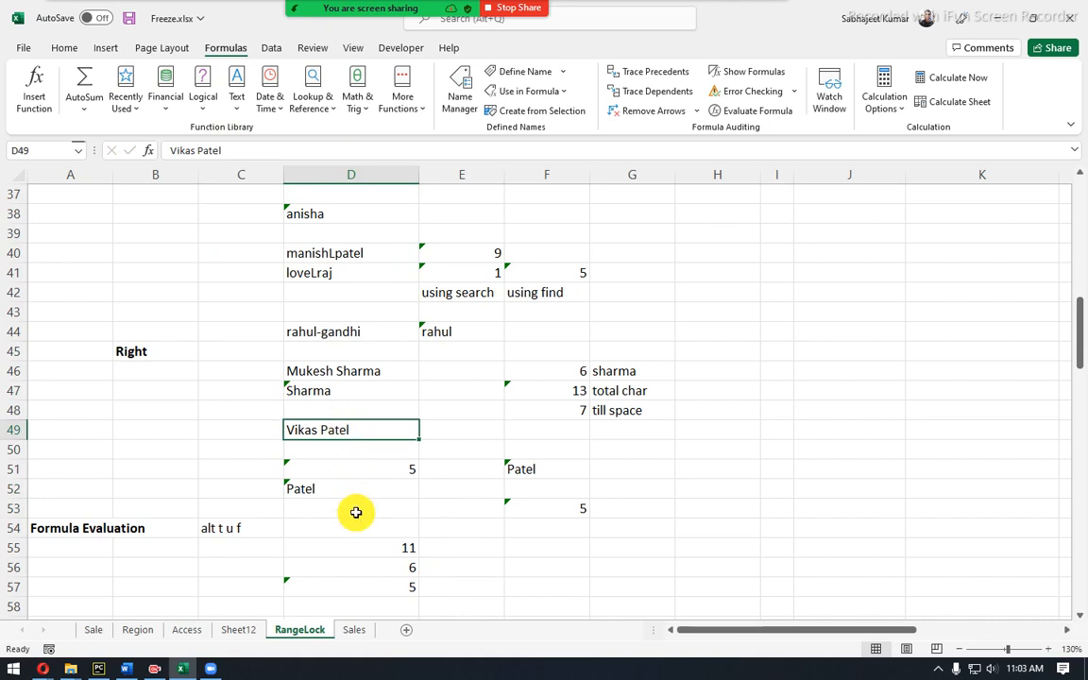
click(371, 586)
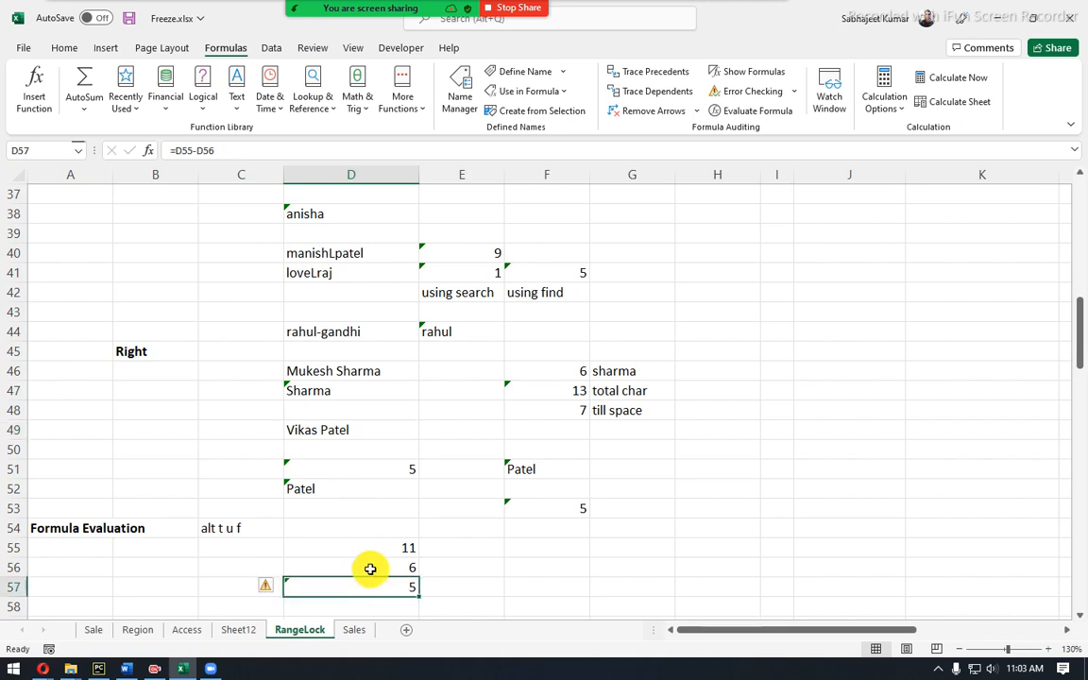
click(360, 492)
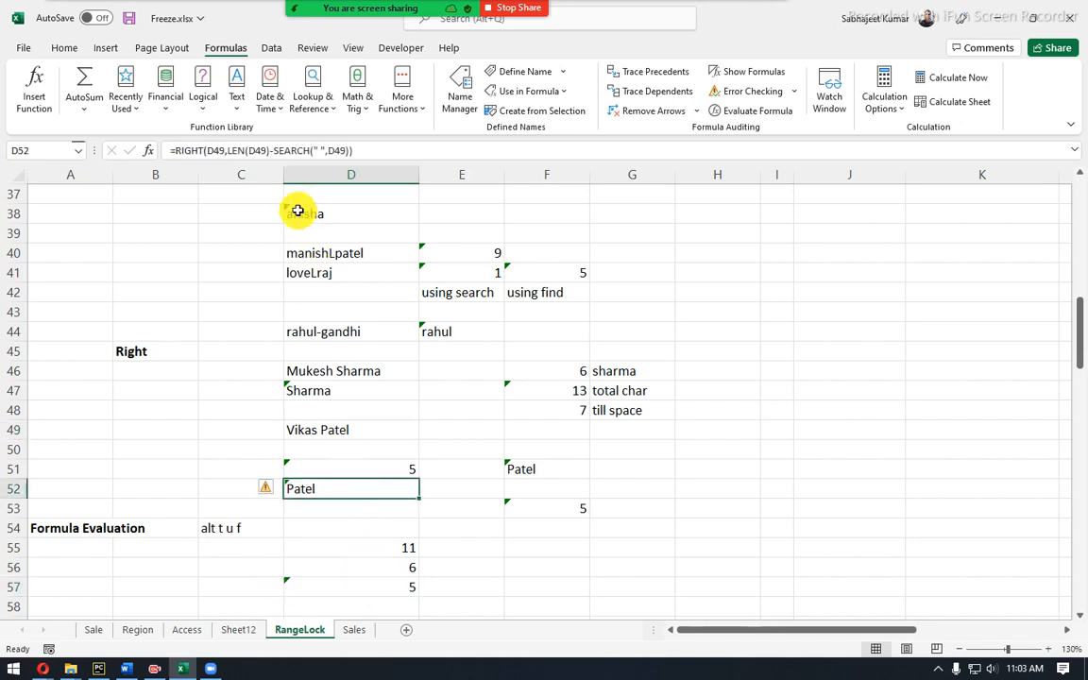
drag(228, 149, 273, 150)
drag(286, 151, 364, 146)
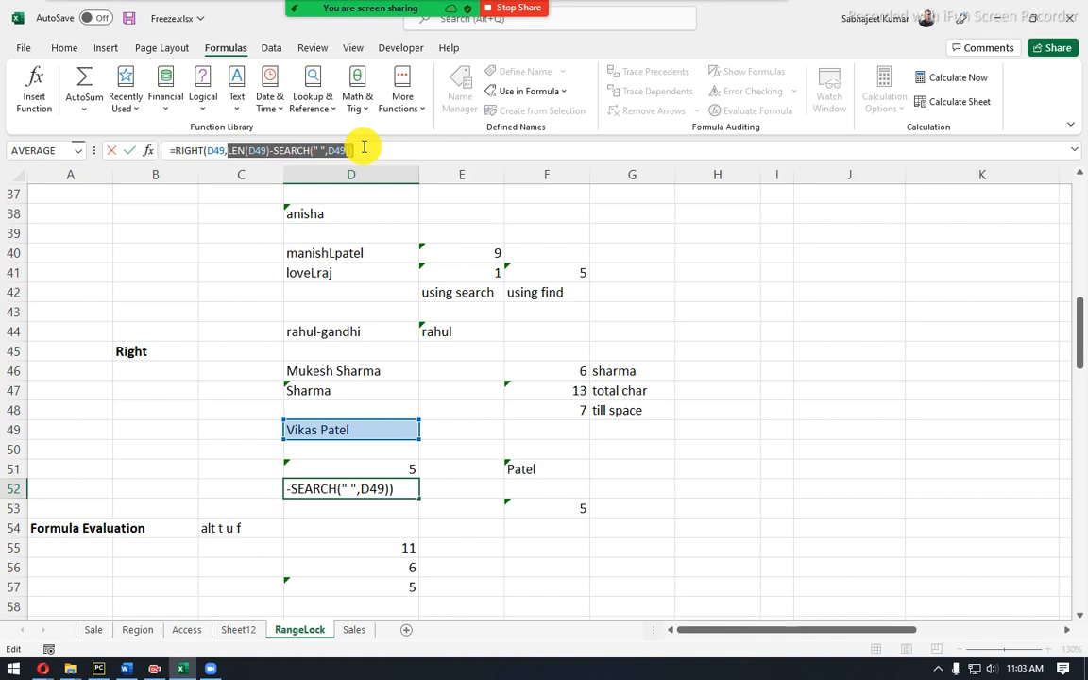
key(Return)
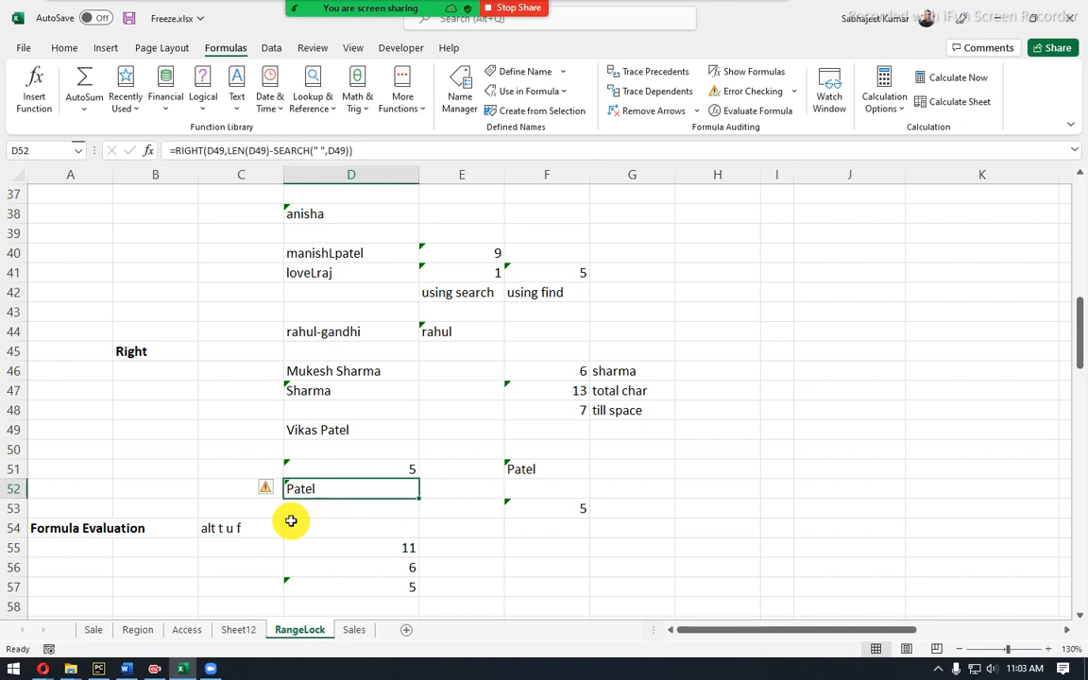
scroll(291, 521, up, 6)
drag(126, 427, 138, 485)
scroll(139, 490, up, 2)
scroll(139, 490, up, 4)
scroll(139, 490, down, 6)
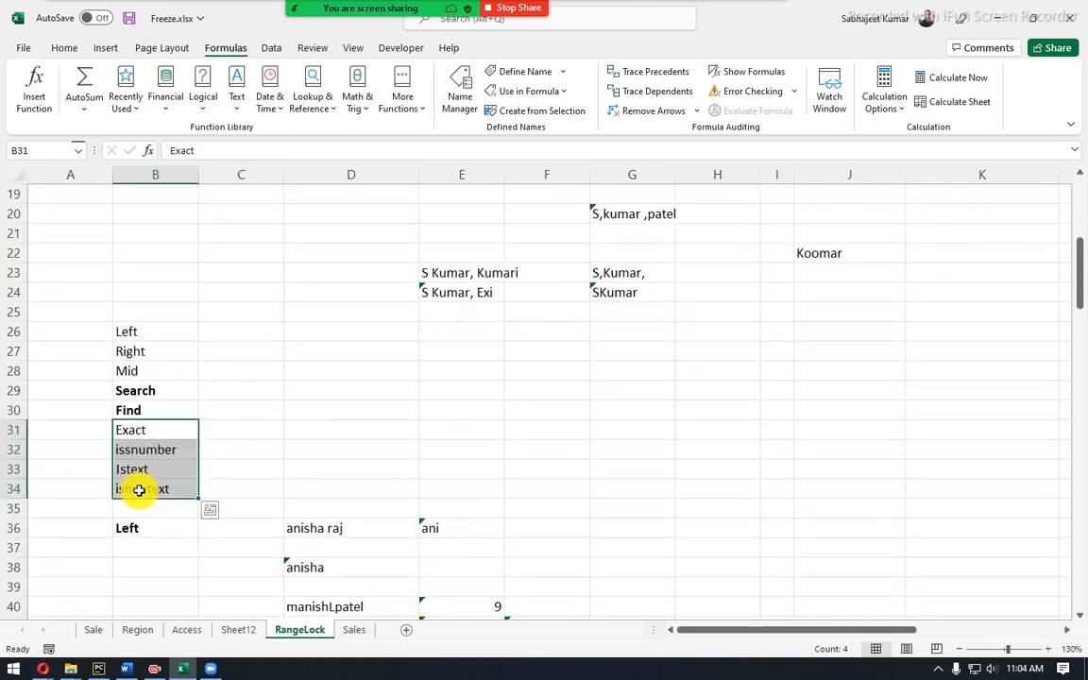
scroll(139, 490, down, 2)
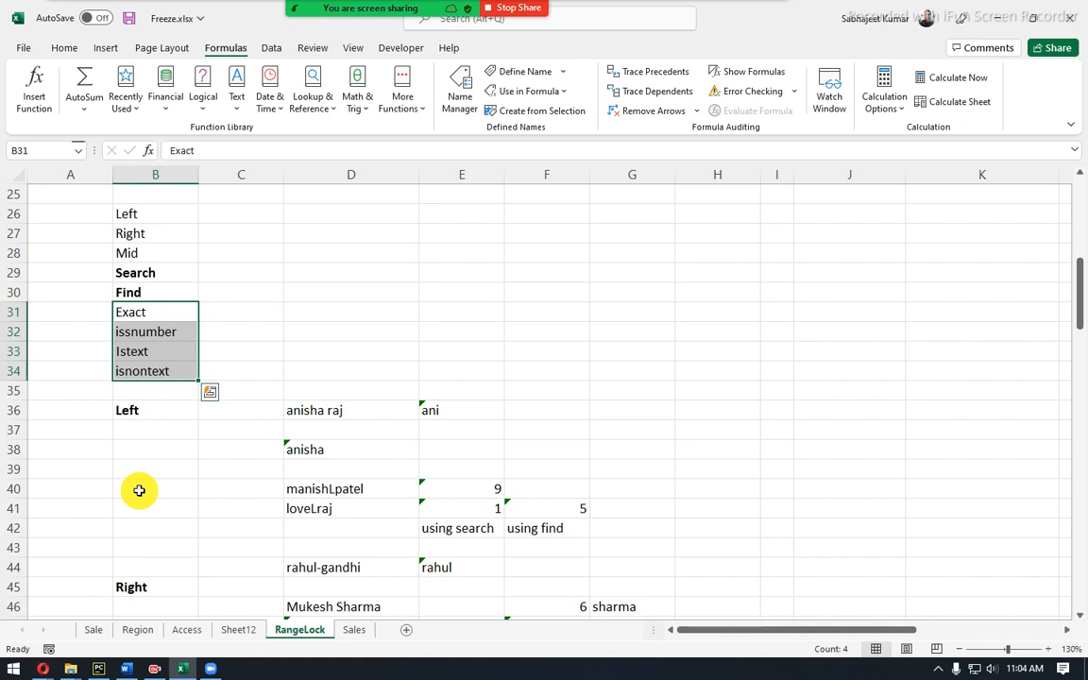
click(242, 298)
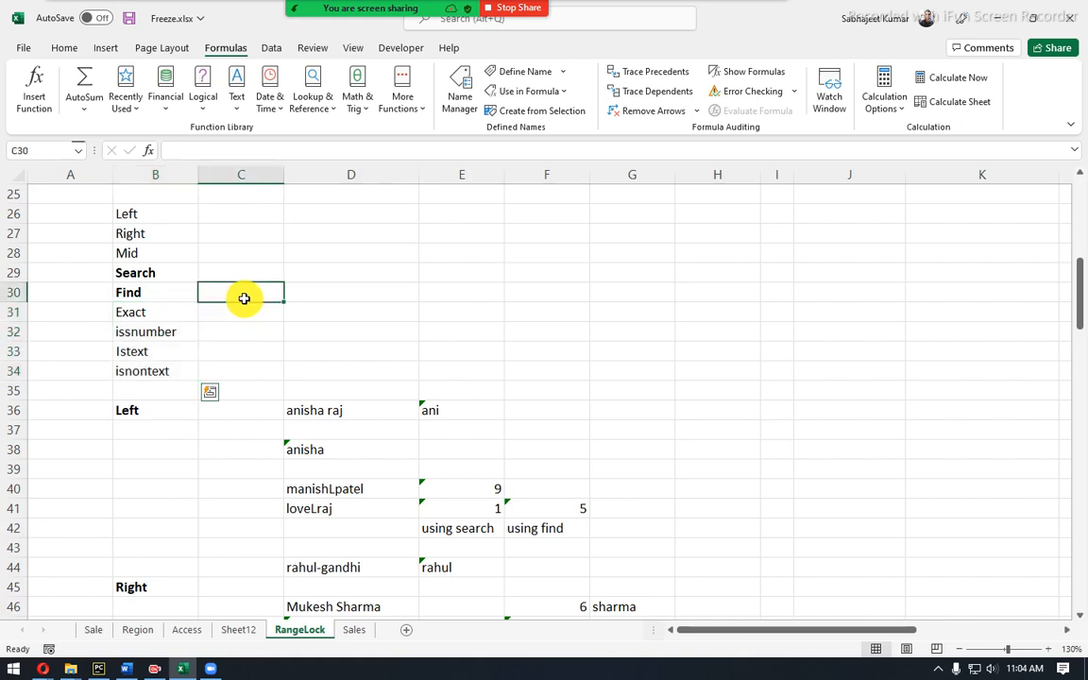
click(165, 331)
click(151, 292)
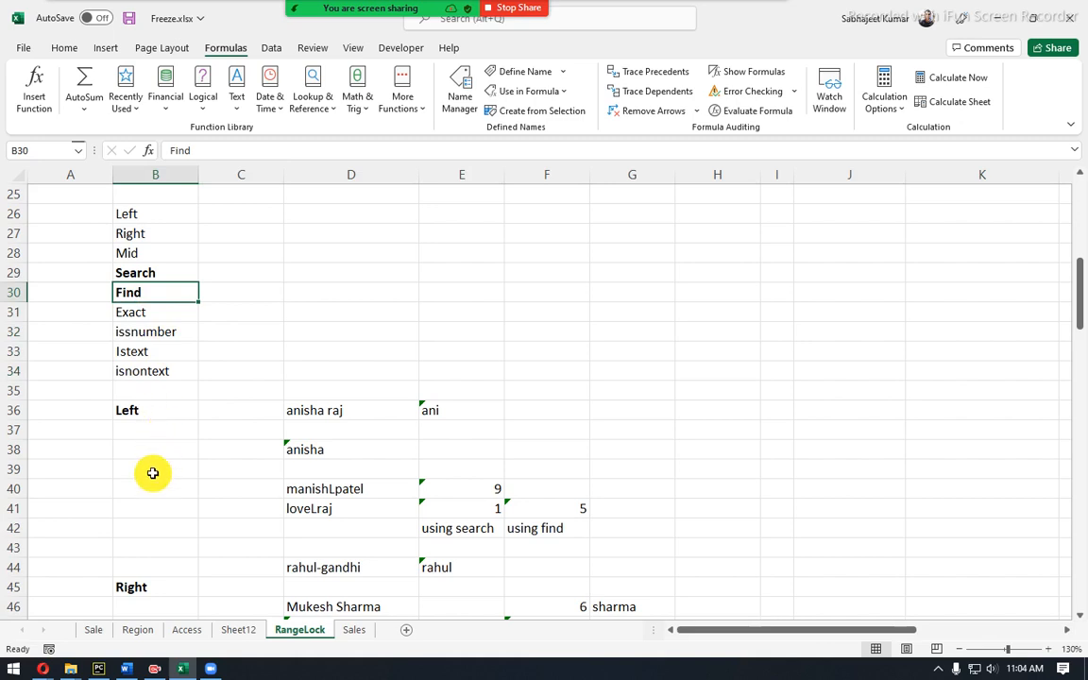
scroll(153, 472, down, 6)
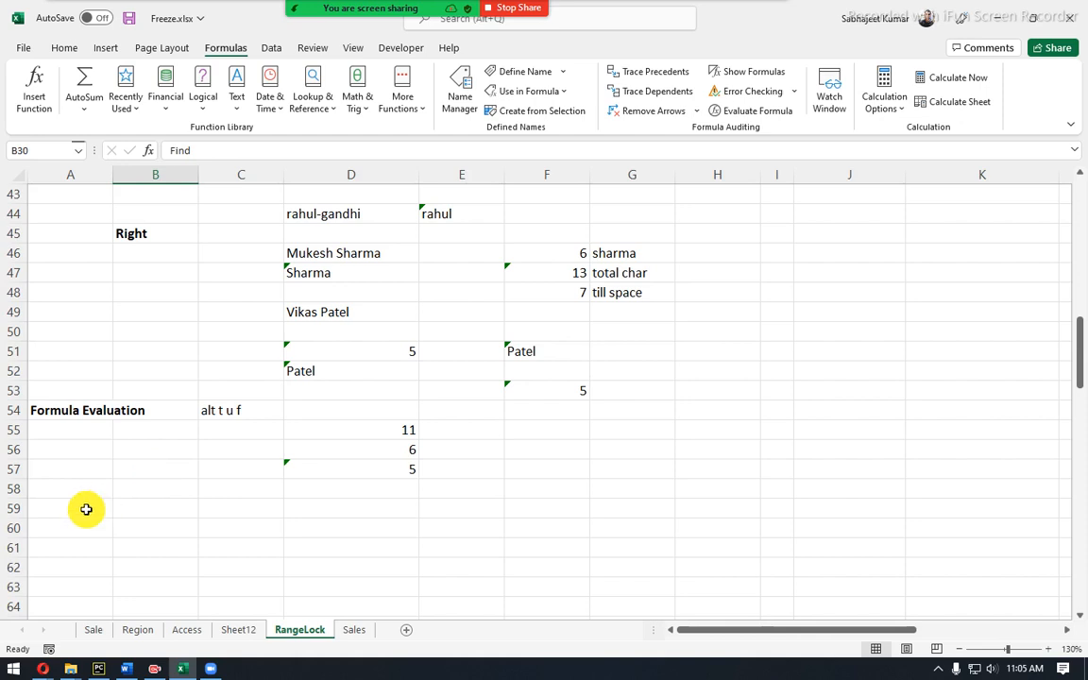
Highlight the Module 1, 2 and 3 topic lists in Contents.docx, then minimize Word.
click(124, 668)
triple_click(353, 335)
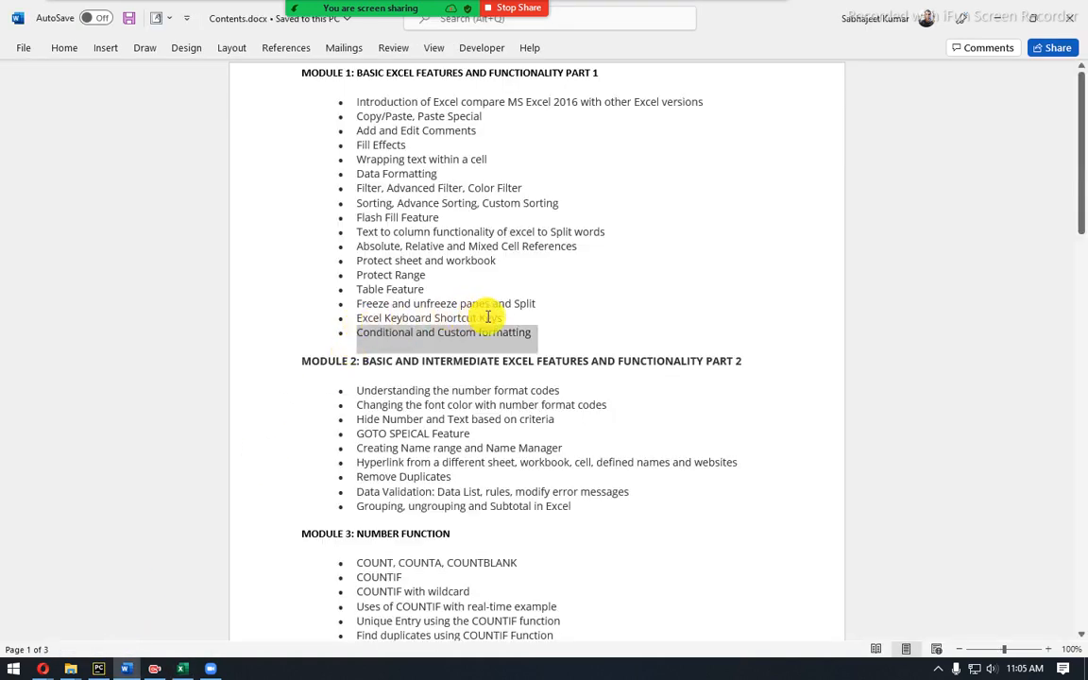
drag(518, 322, 360, 104)
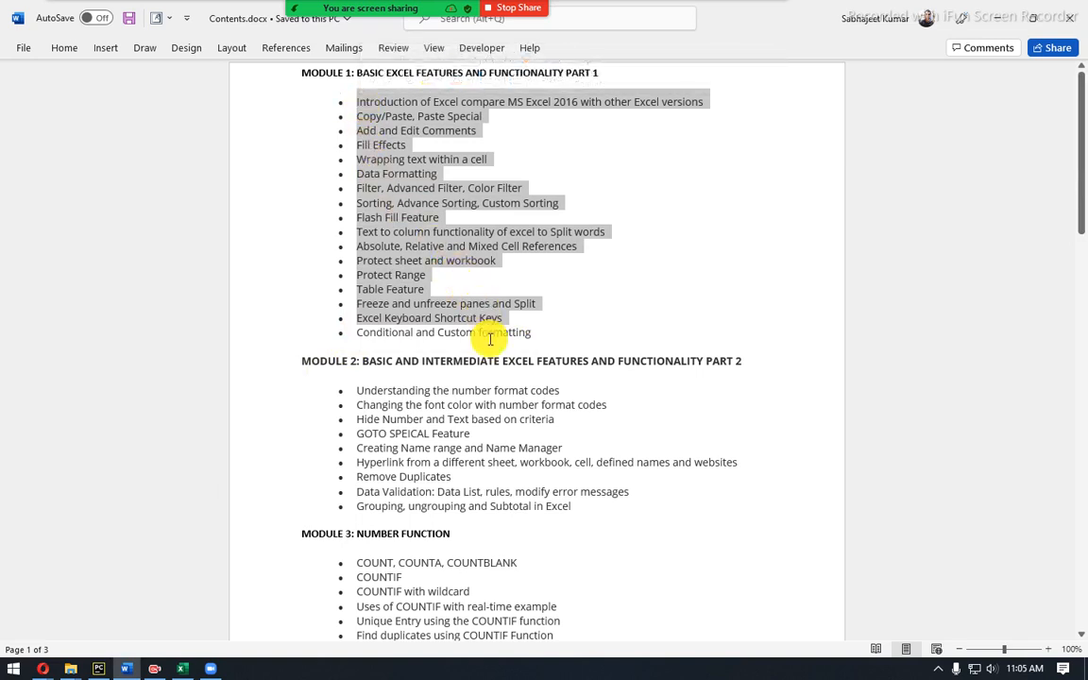
scroll(489, 389, down, 3)
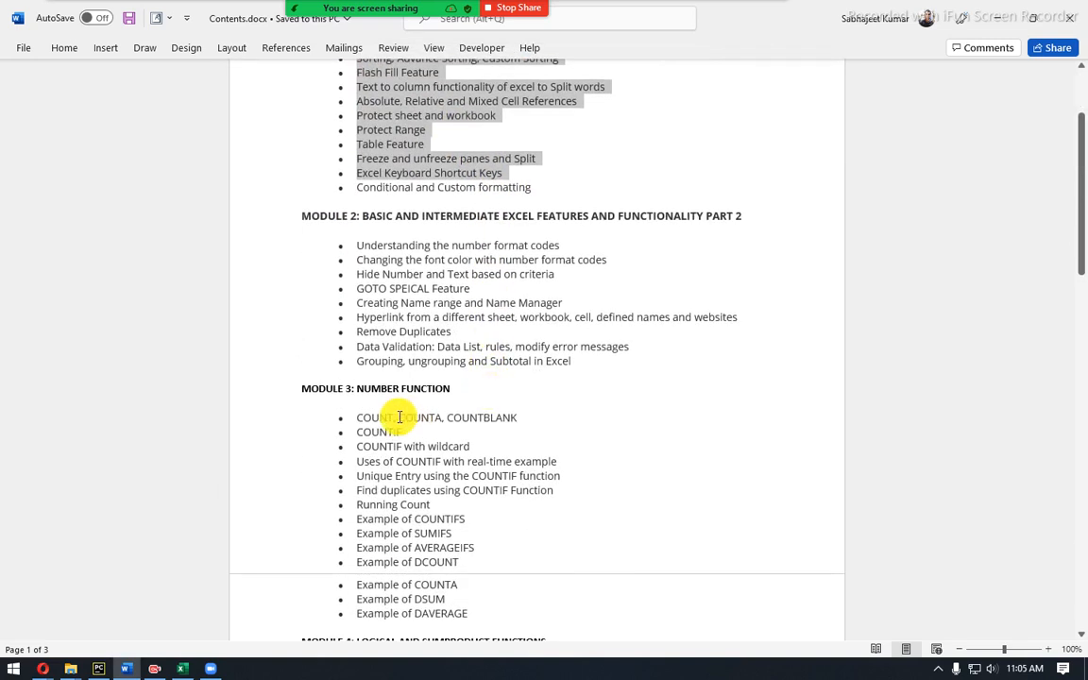
scroll(473, 534, down, 2)
drag(472, 540, 294, 59)
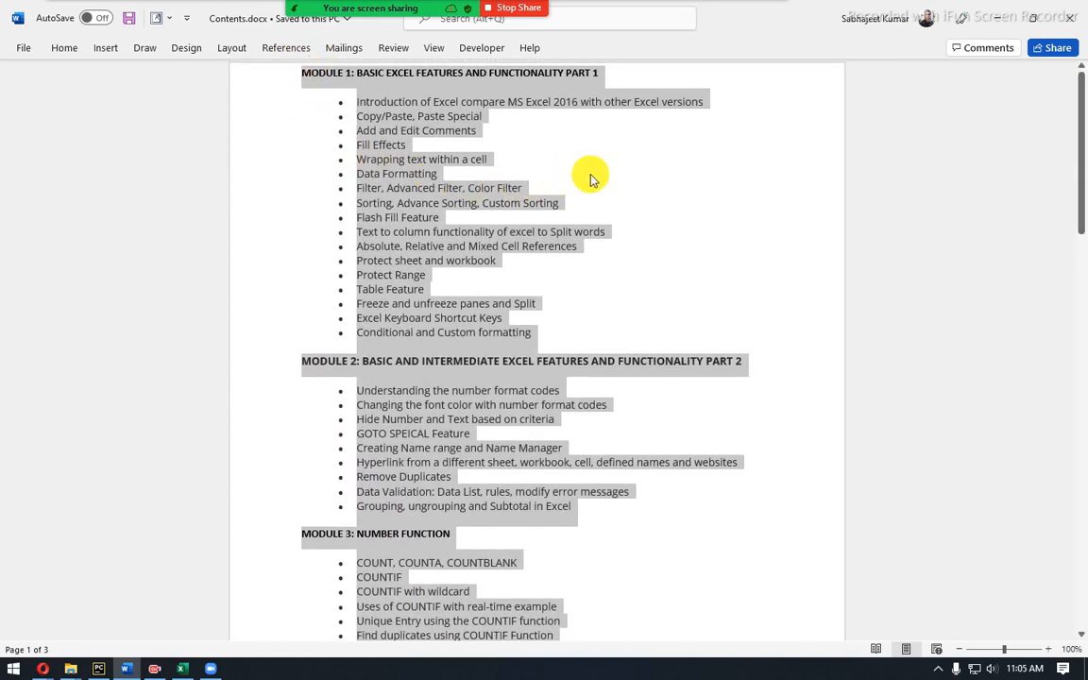
click(1004, 23)
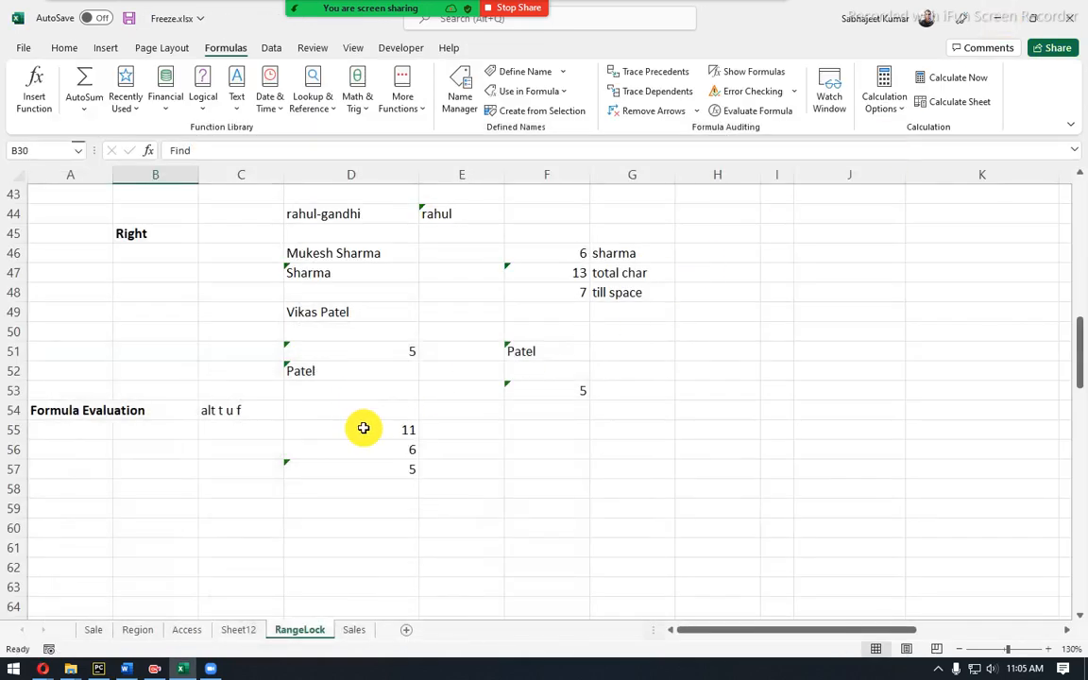
click(364, 430)
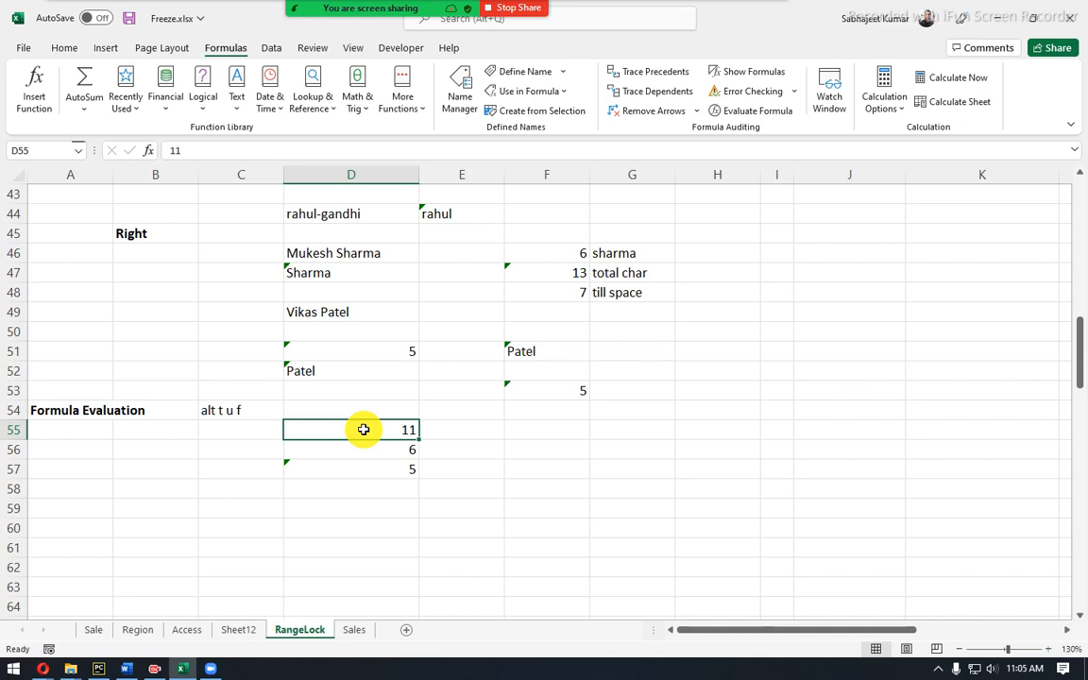
Stop the Zoom screen share and end the meeting for all participants.
click(518, 9)
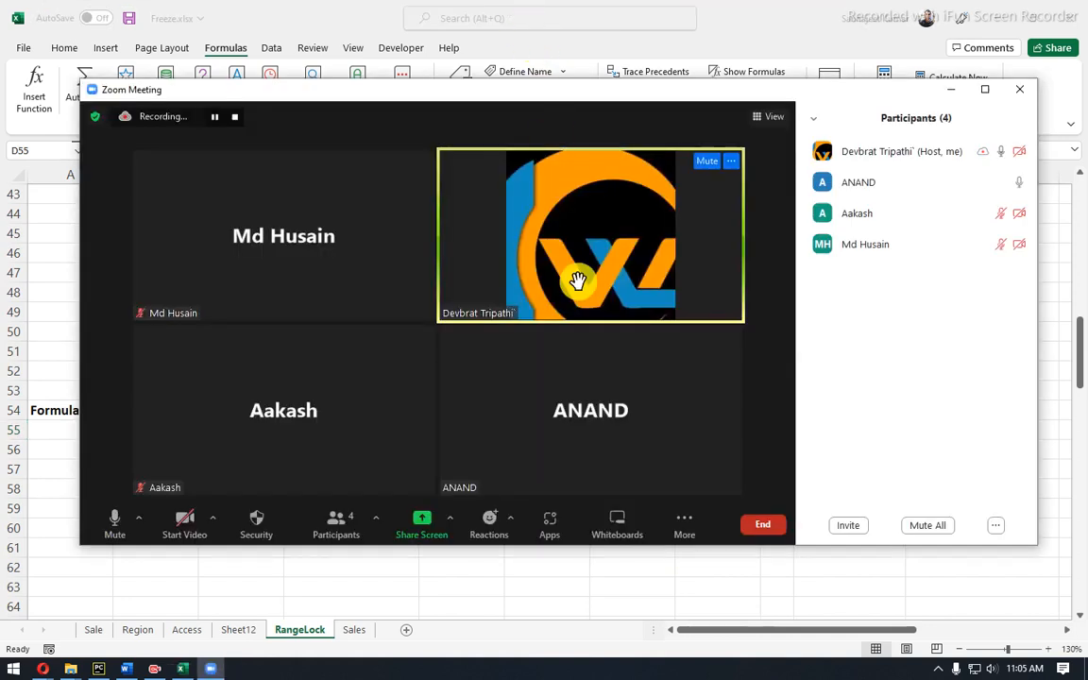
click(763, 531)
click(737, 454)
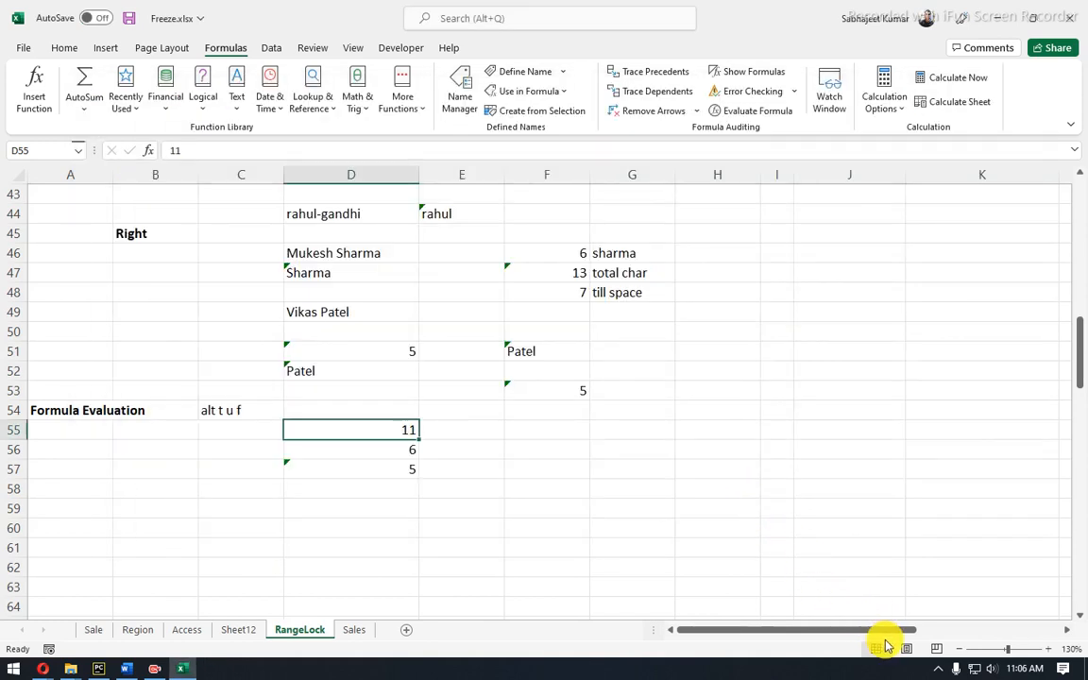
click(117, 667)
click(532, 321)
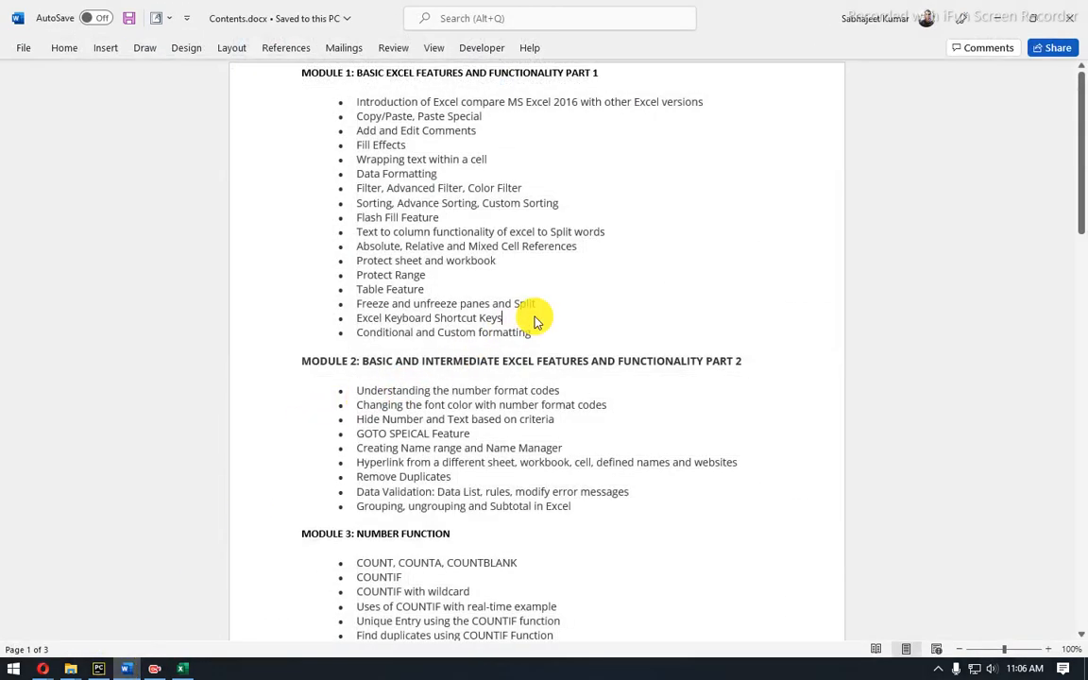
drag(515, 319, 353, 289)
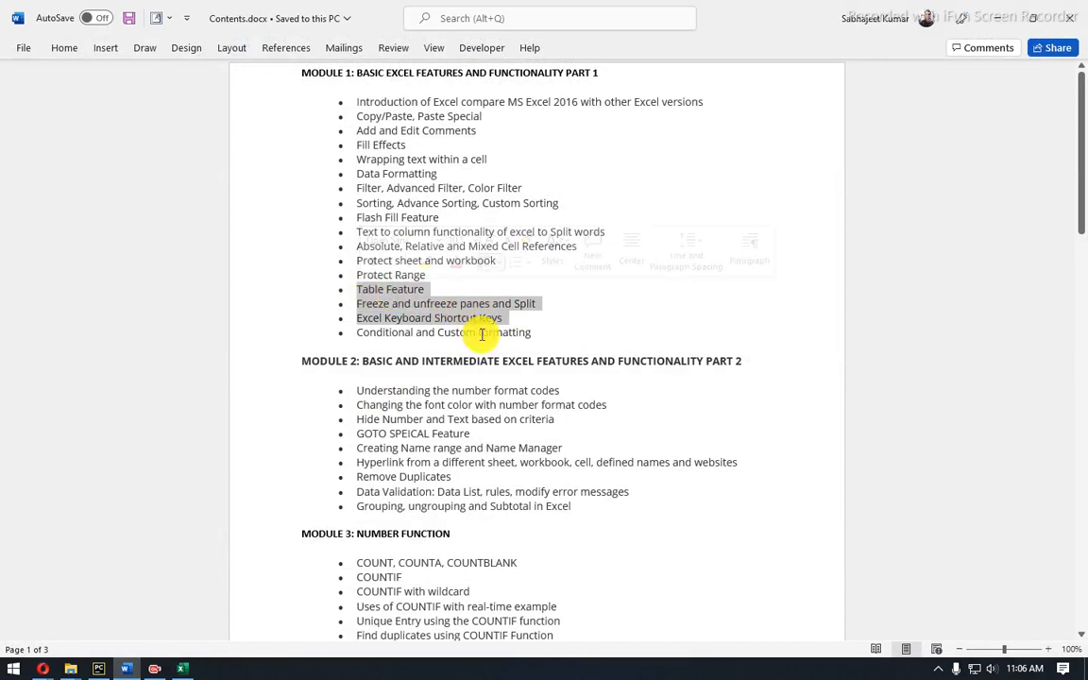
drag(529, 333, 352, 332)
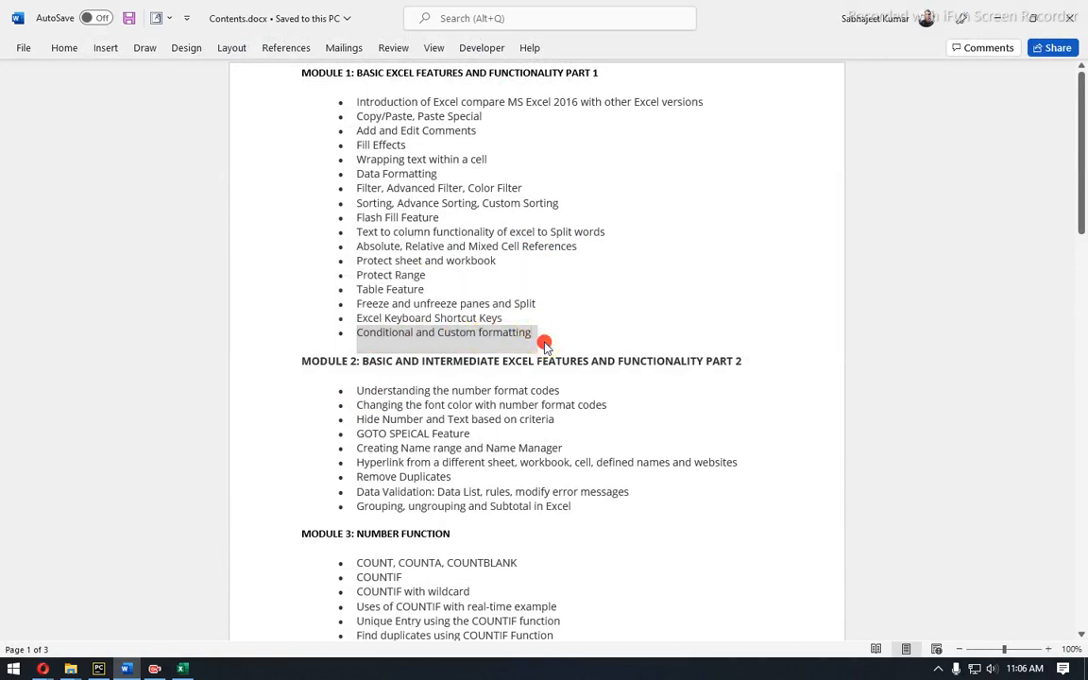
drag(546, 339, 284, 54)
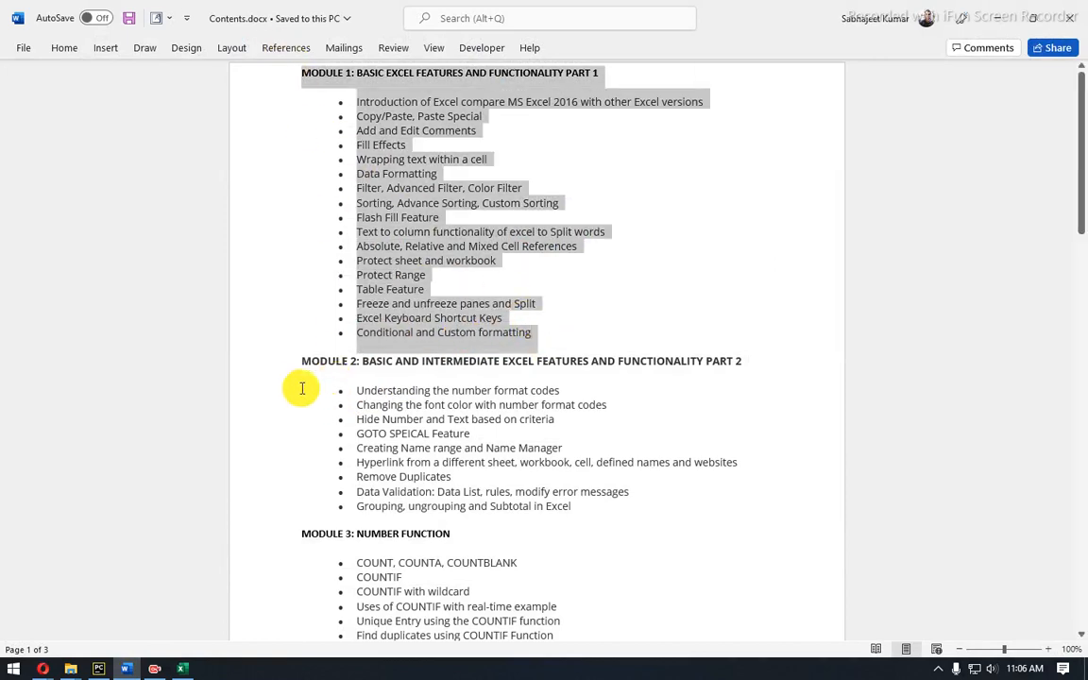
drag(299, 359, 592, 500)
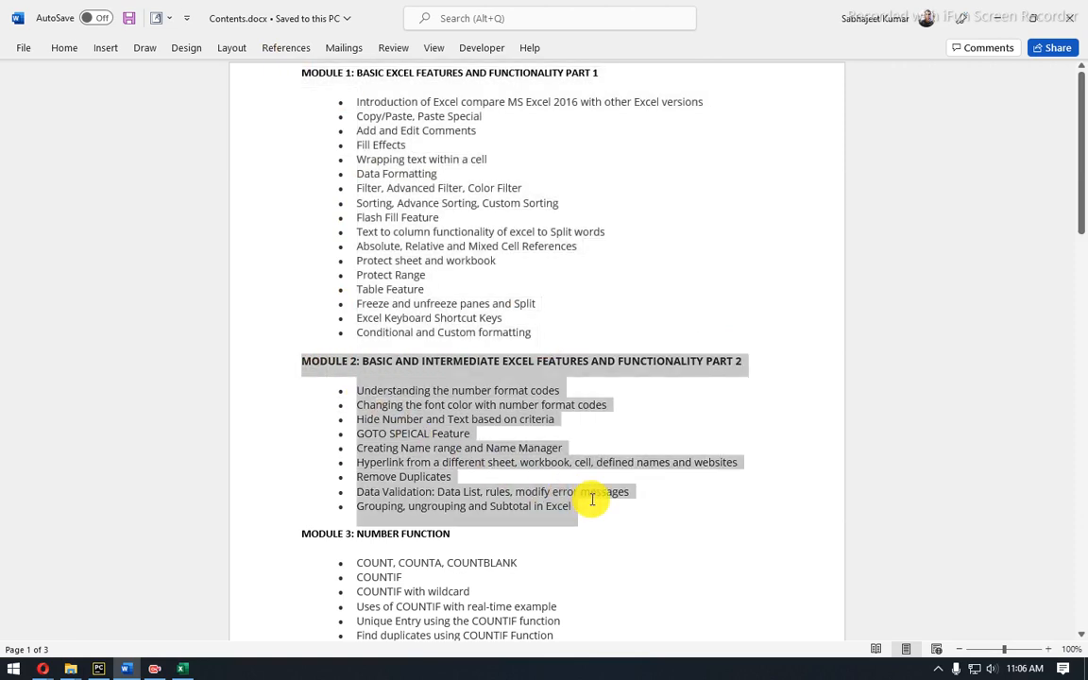